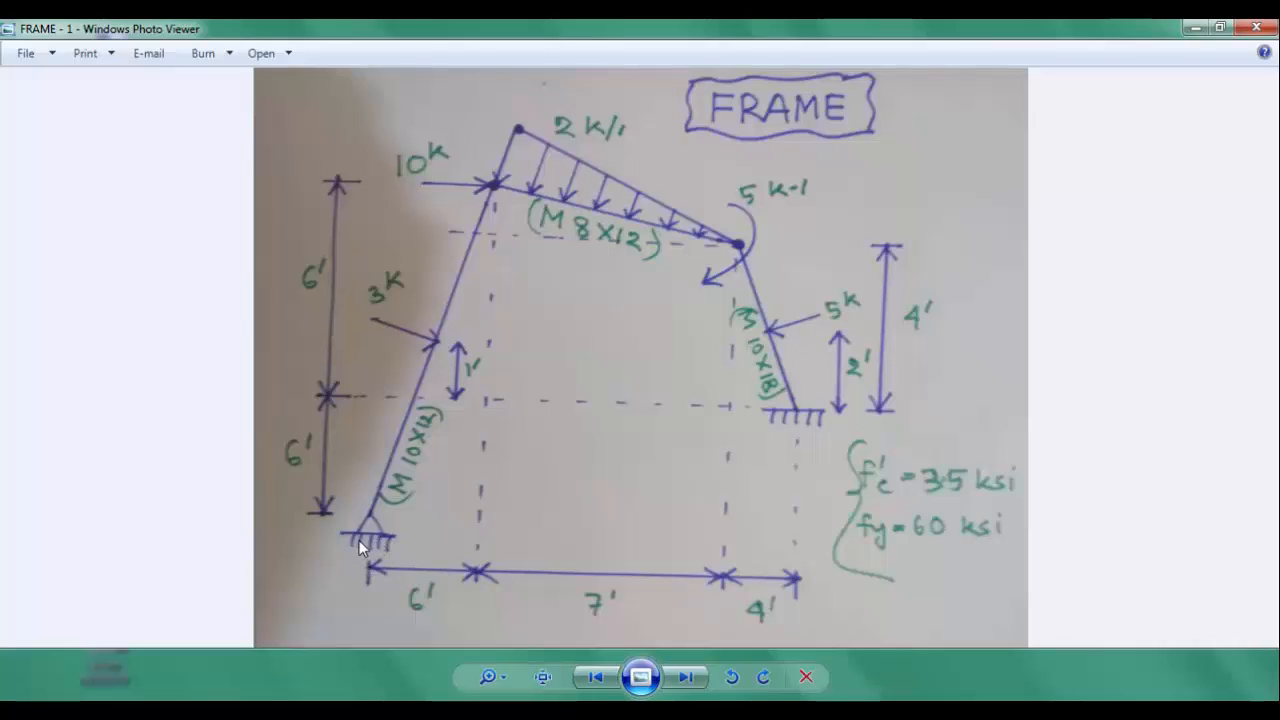
Step: Minimize the frame sketch and launch ETABS from the desktop shortcut
click(1196, 28)
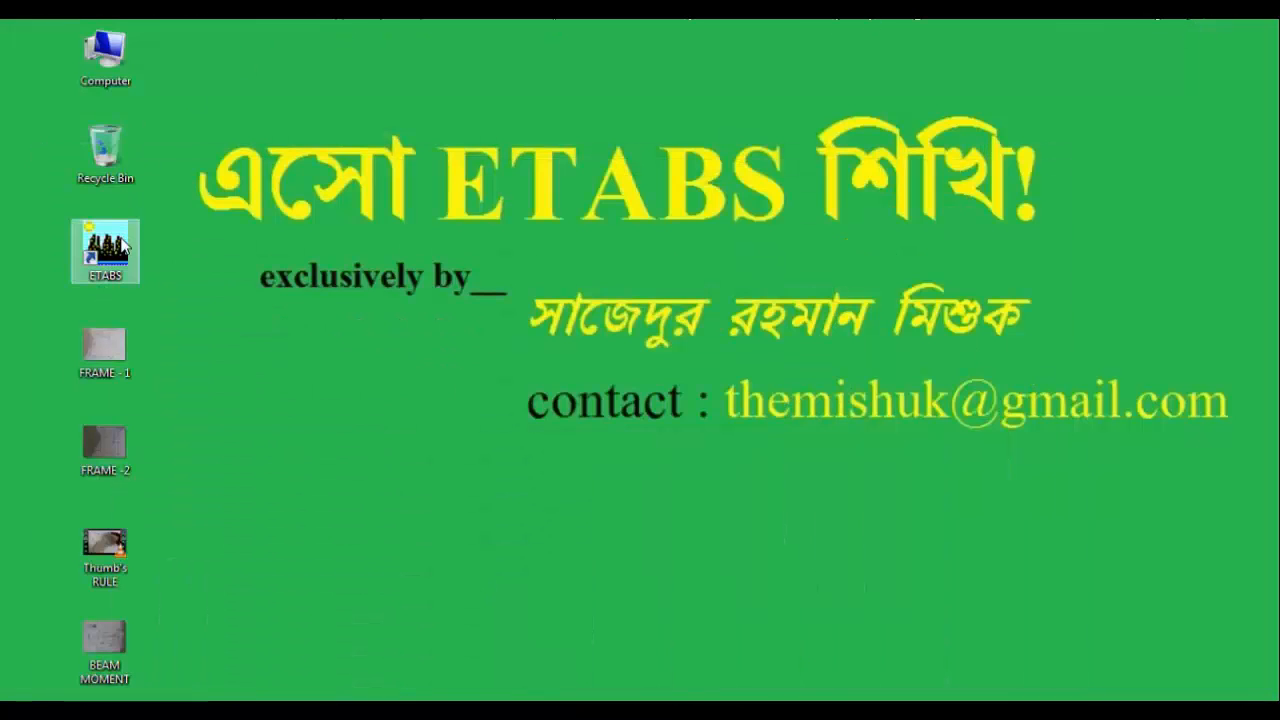
click(123, 247)
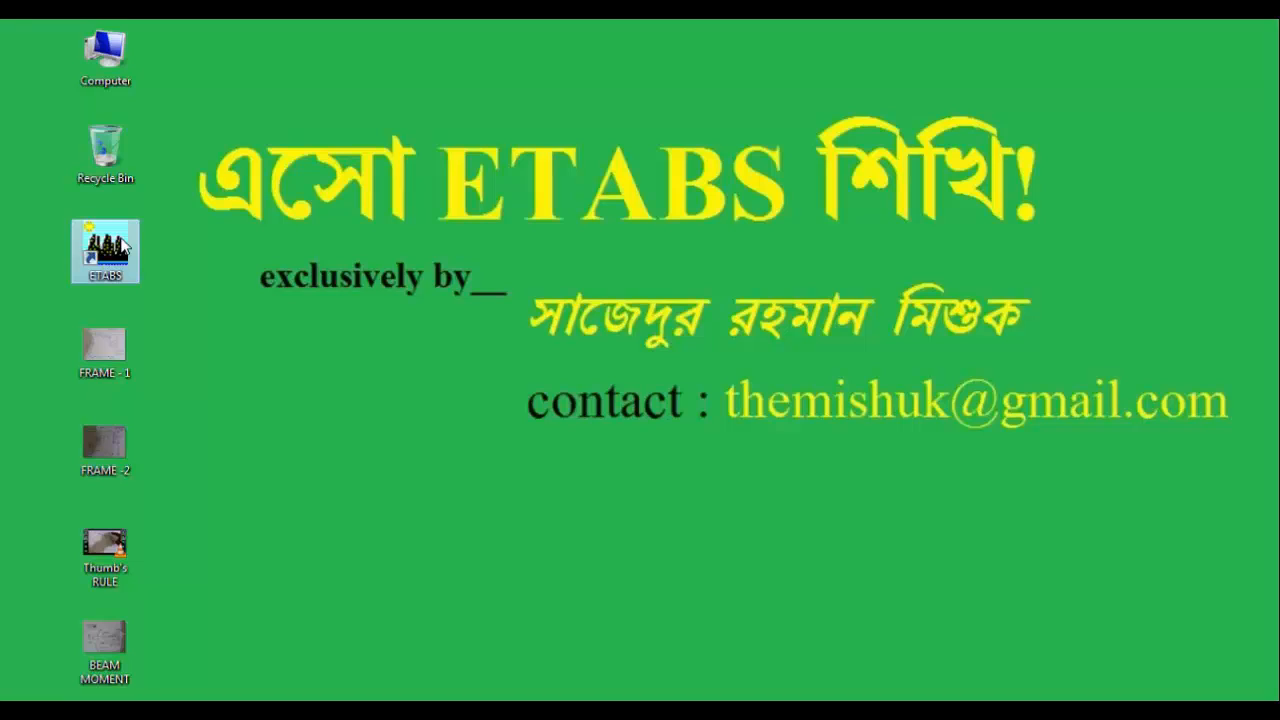
double_click(123, 247)
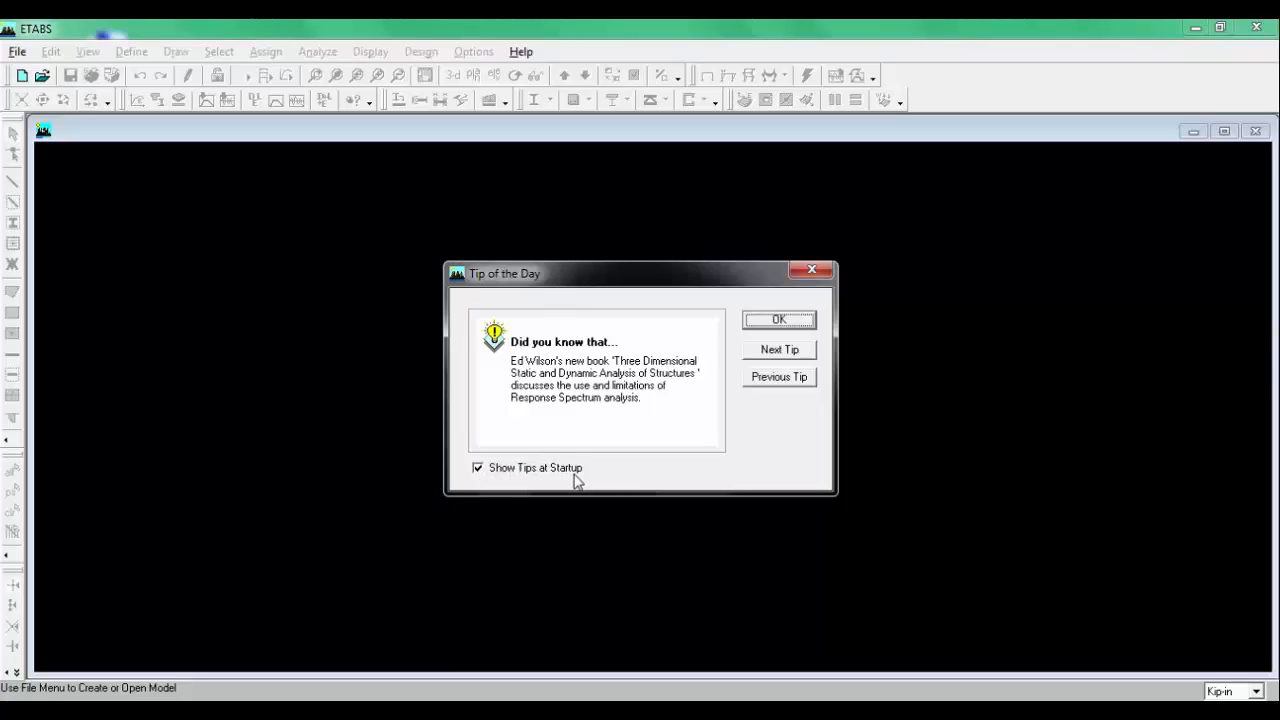
Step: Turn off showing tips at startup and close the Tip of the Day
click(480, 470)
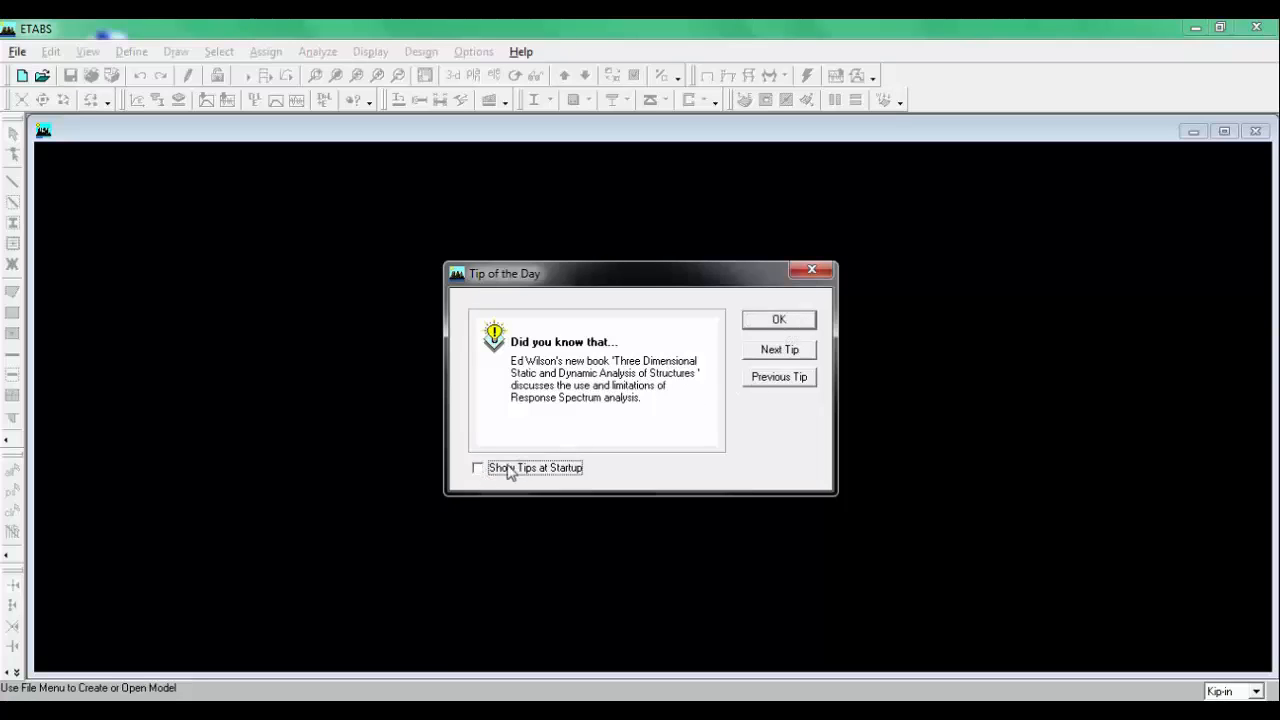
click(780, 320)
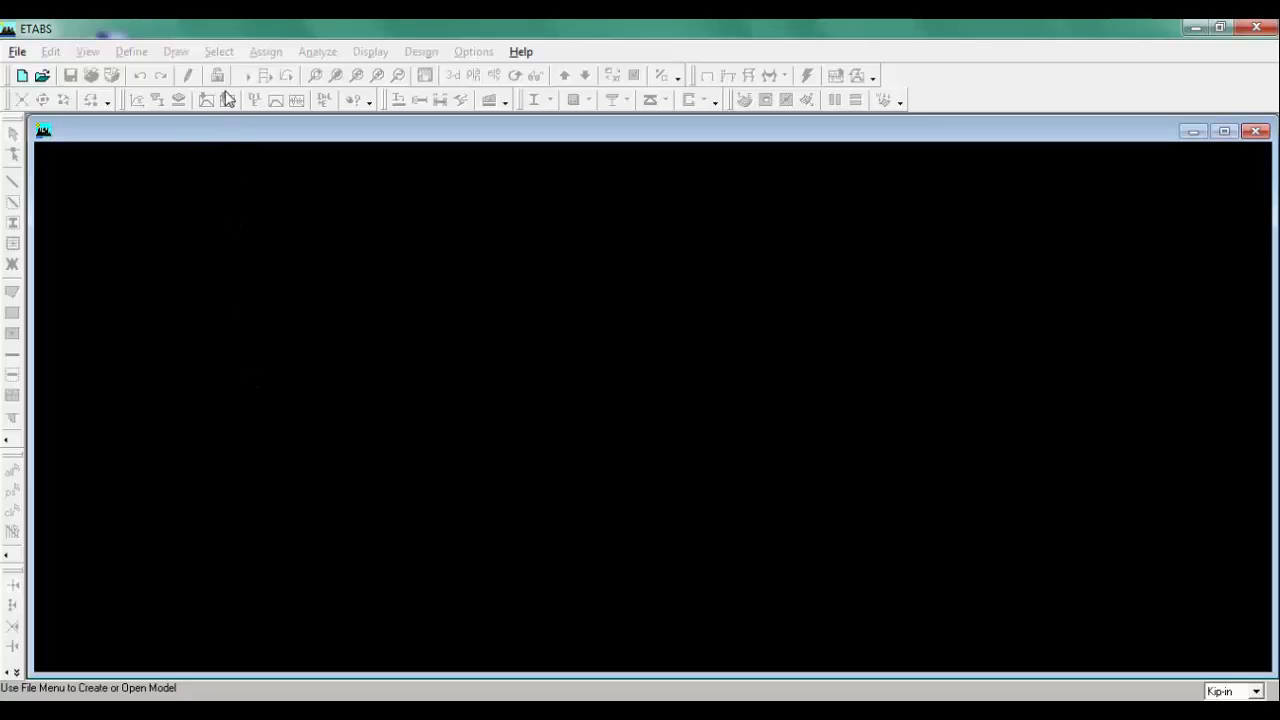
Step: Start a new model without initializing it from an existing .edb file
click(20, 52)
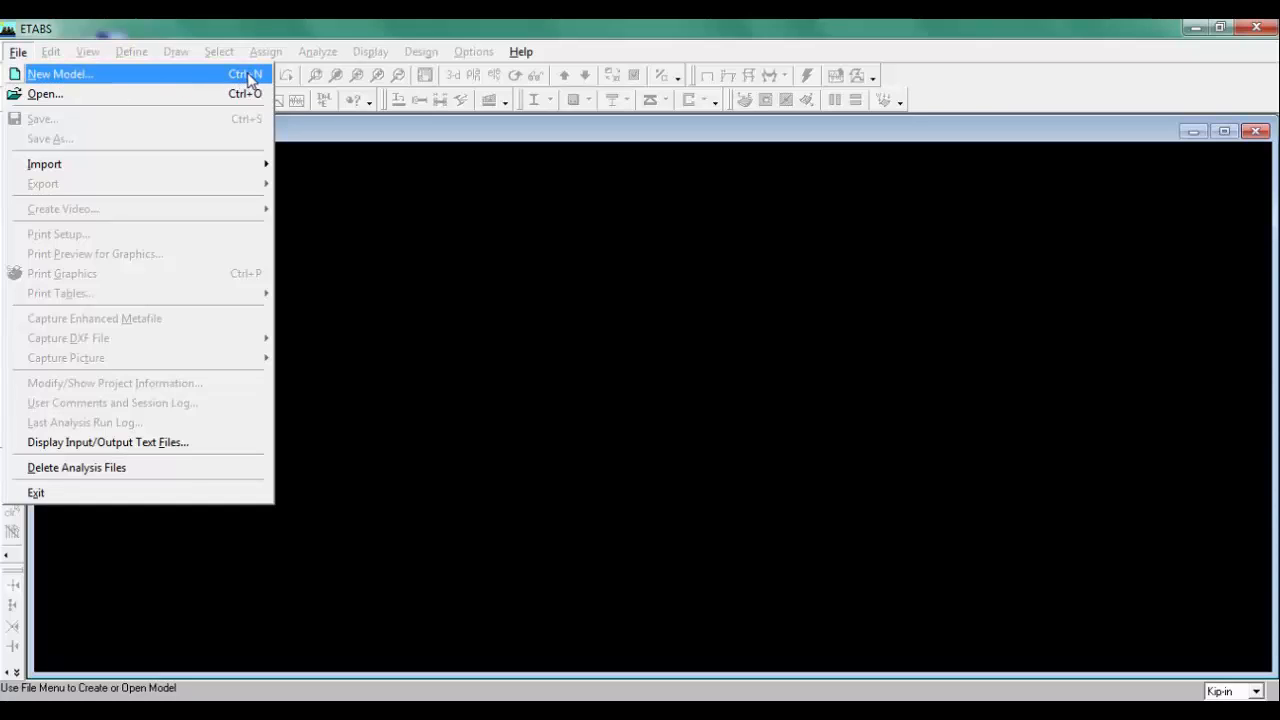
click(180, 58)
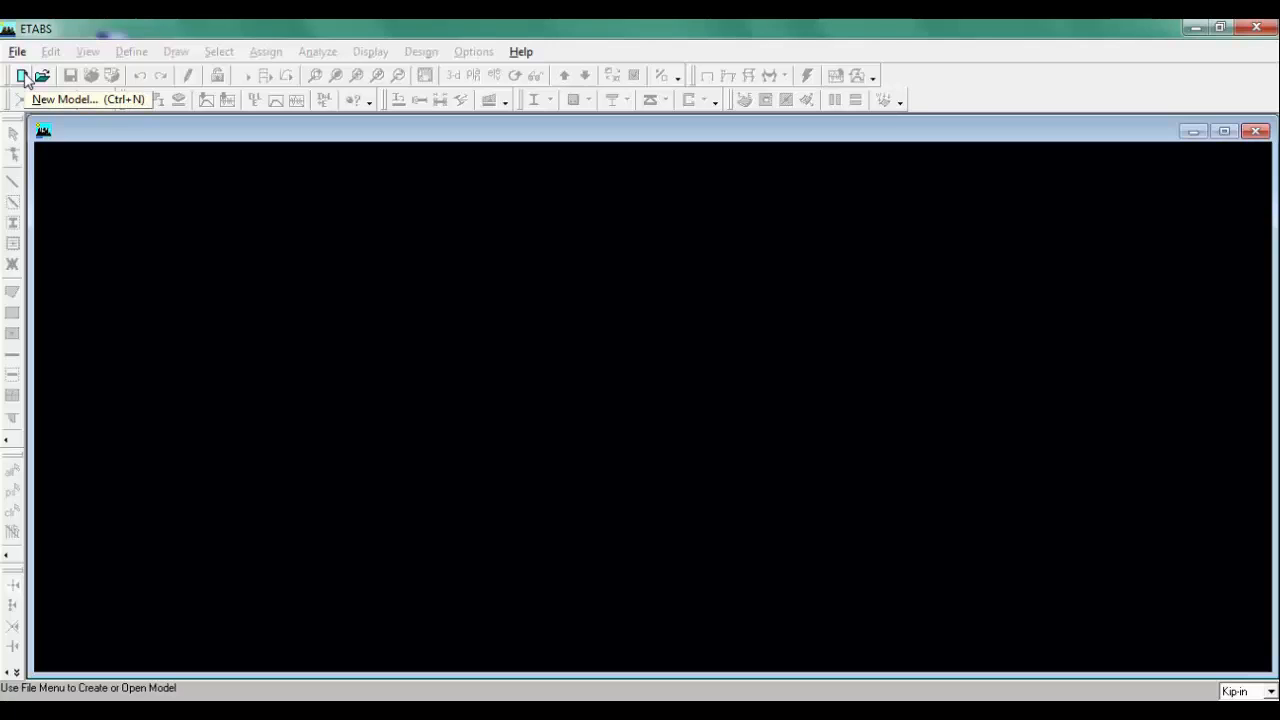
click(22, 76)
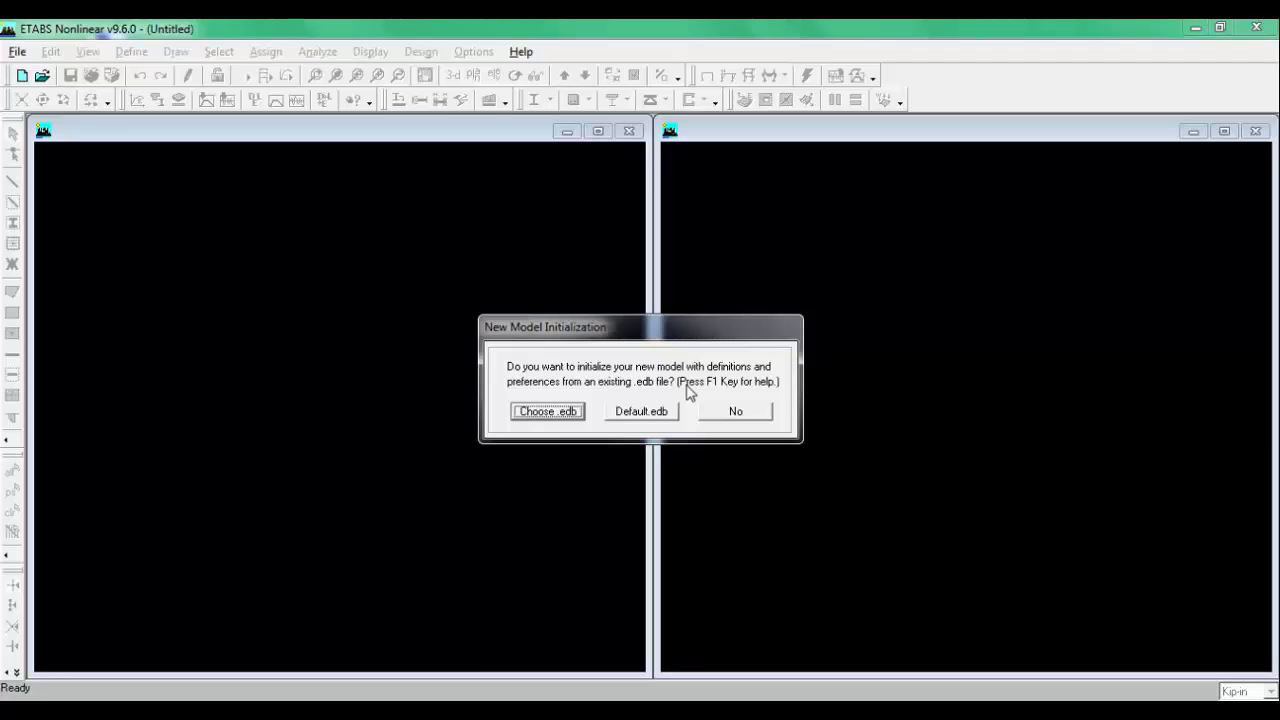
click(751, 419)
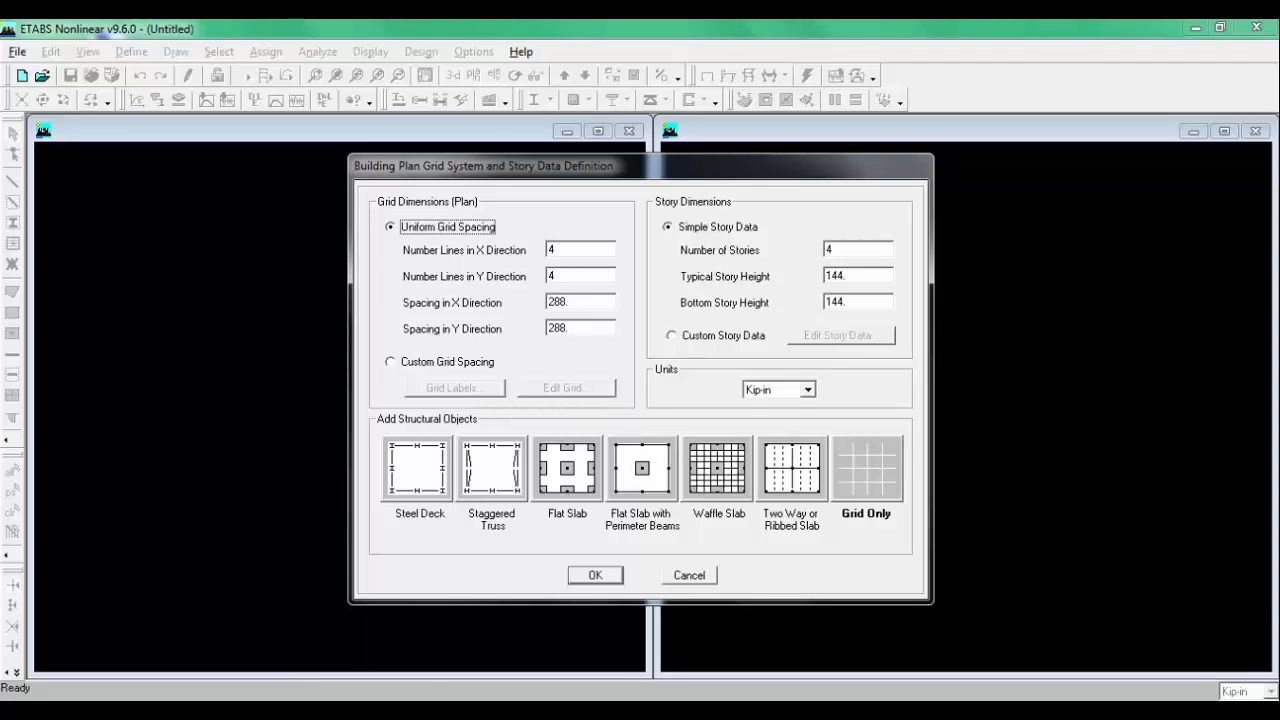
Step: View the frame sketch in the photo viewer for reference, then return to the grid dialog
click(224, 711)
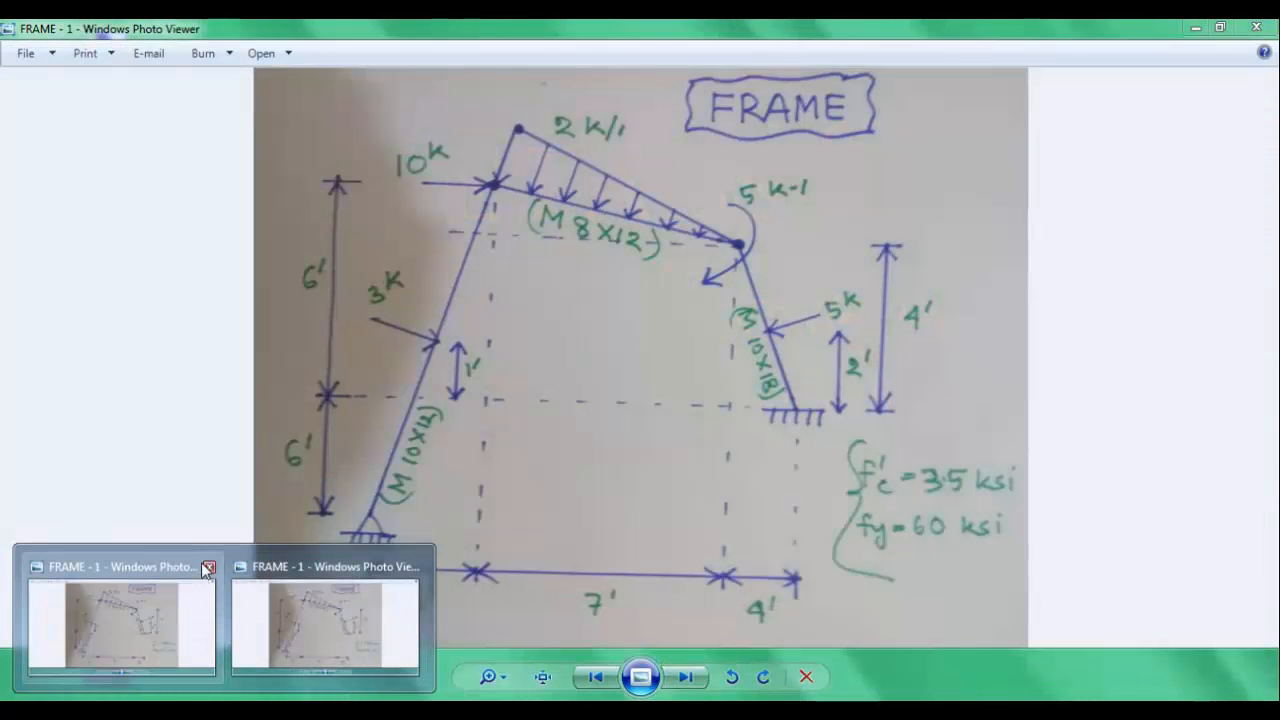
click(208, 568)
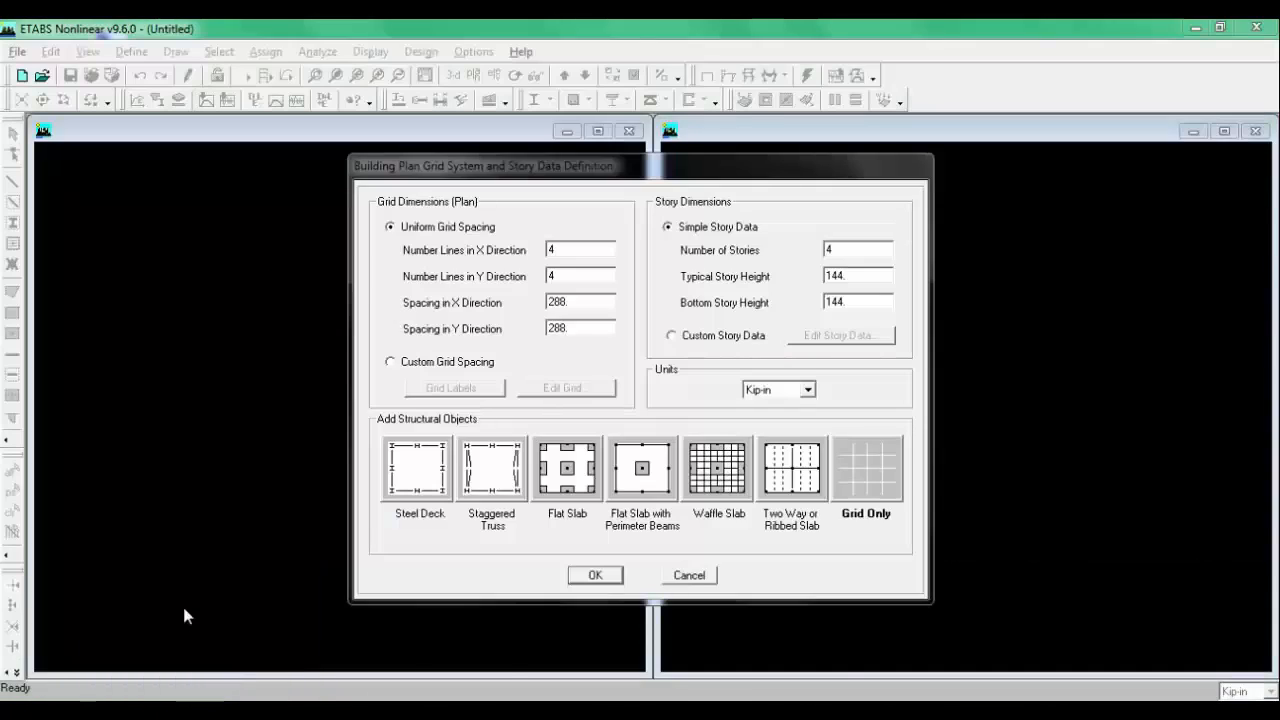
click(184, 614)
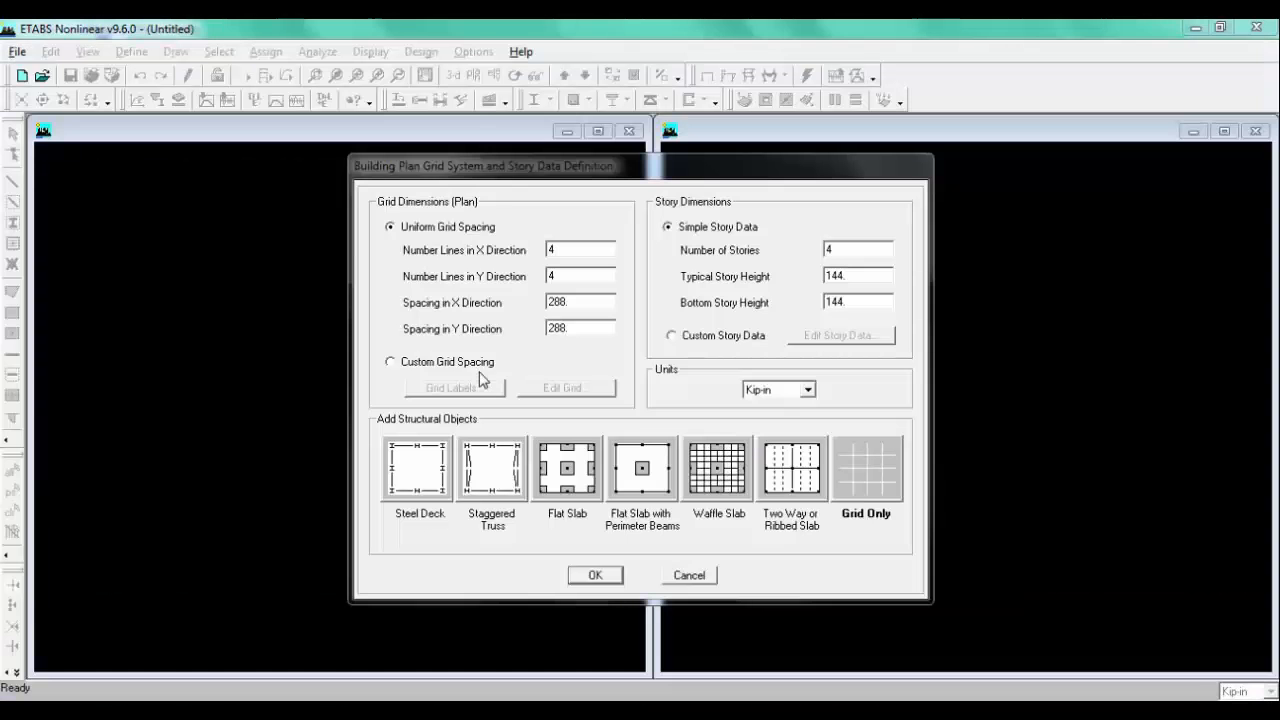
Step: Set the number of Y-direction grid lines to 1 and switch the units to Kip-ft
double_click(566, 249)
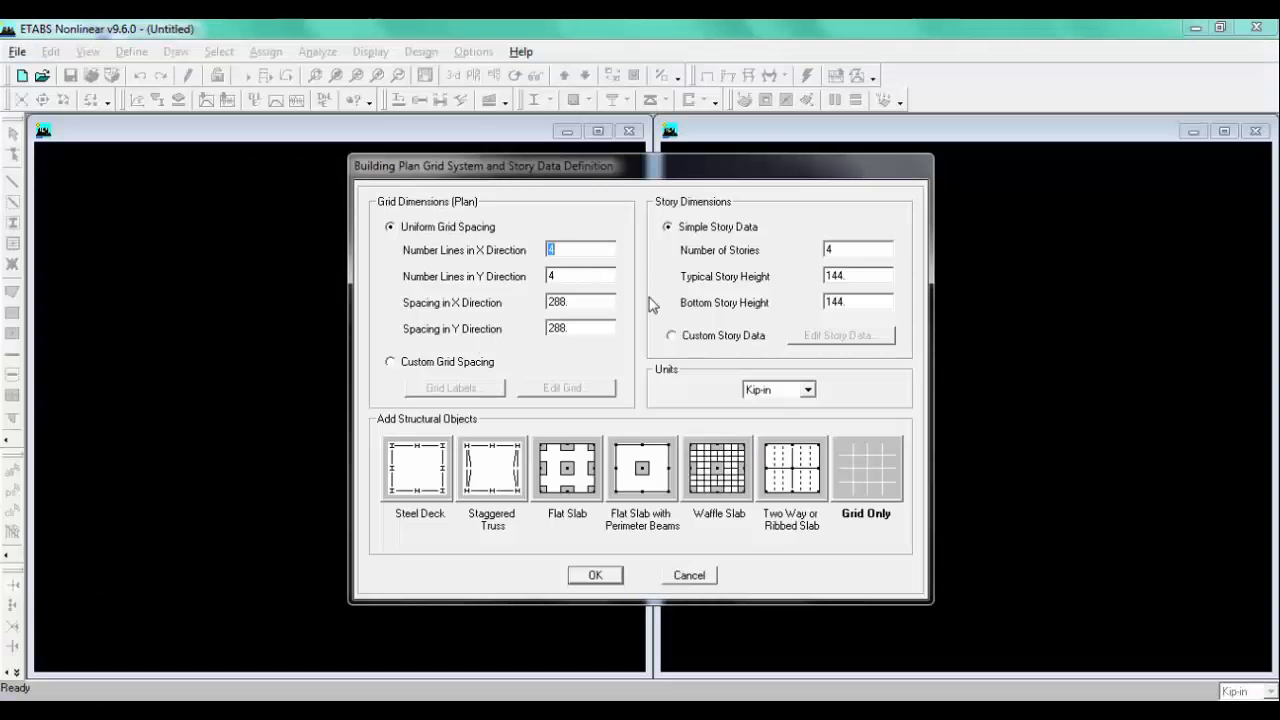
double_click(611, 275)
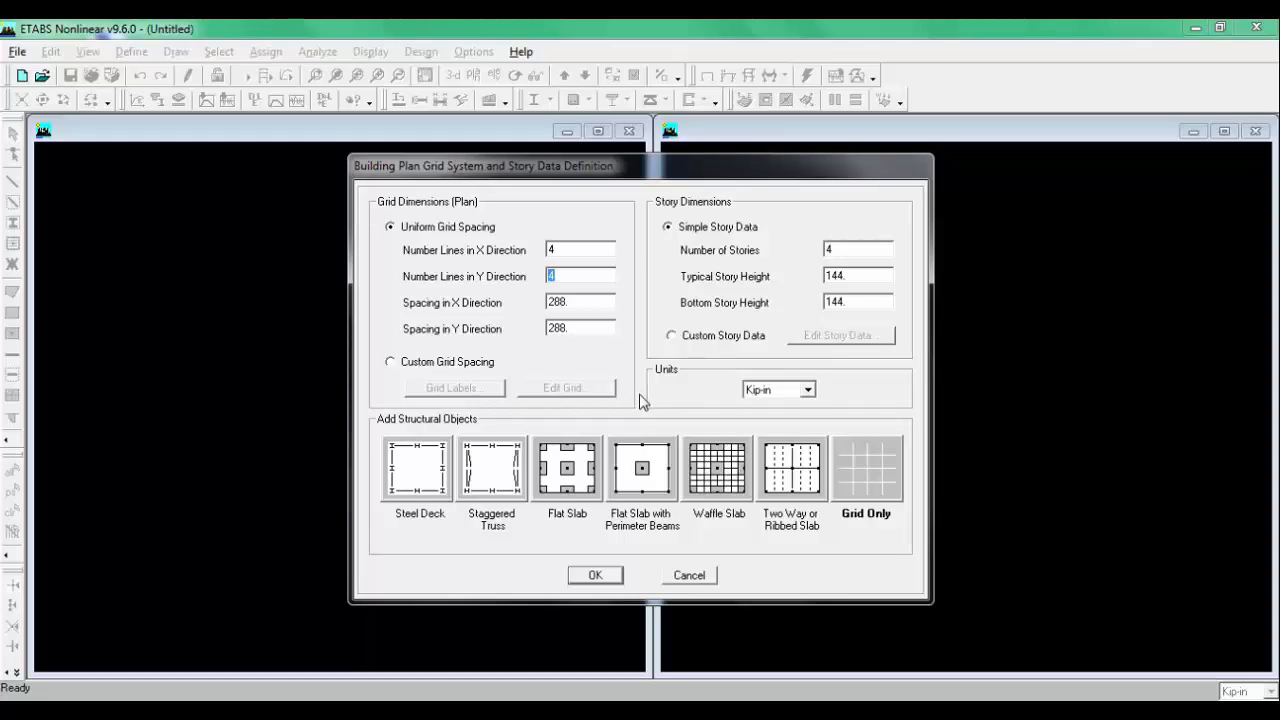
text(1)
click(803, 390)
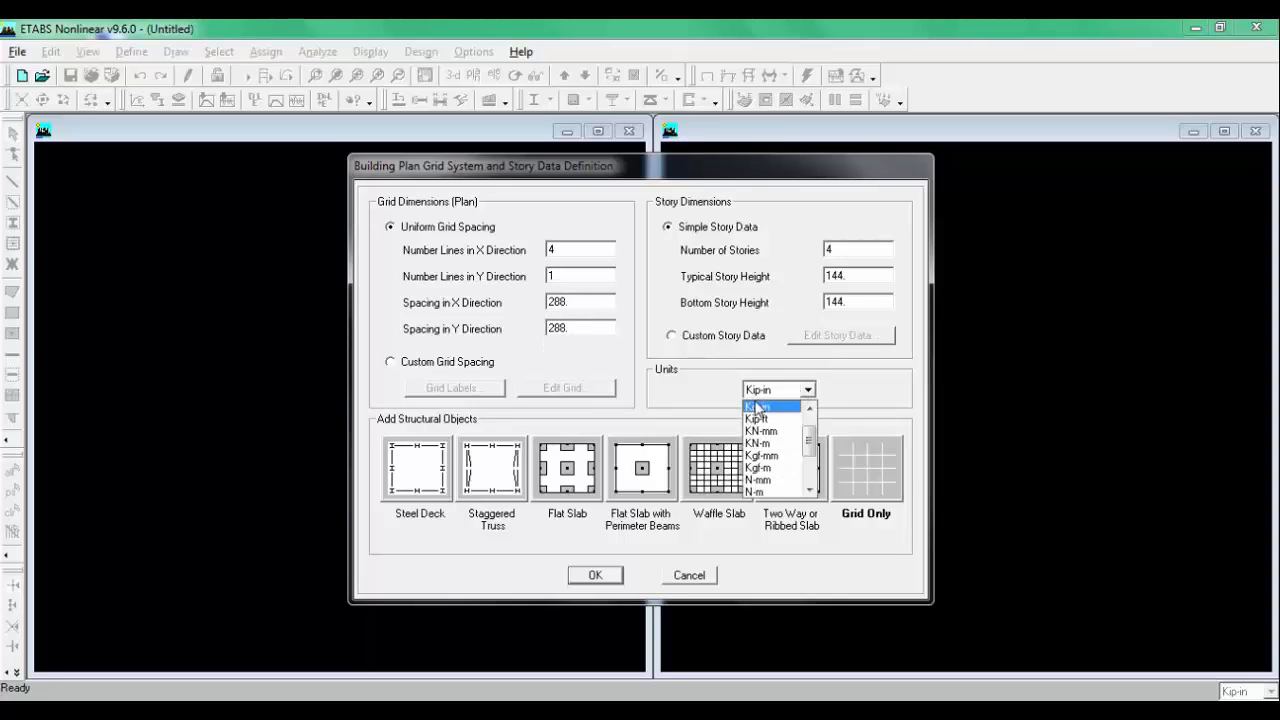
click(762, 418)
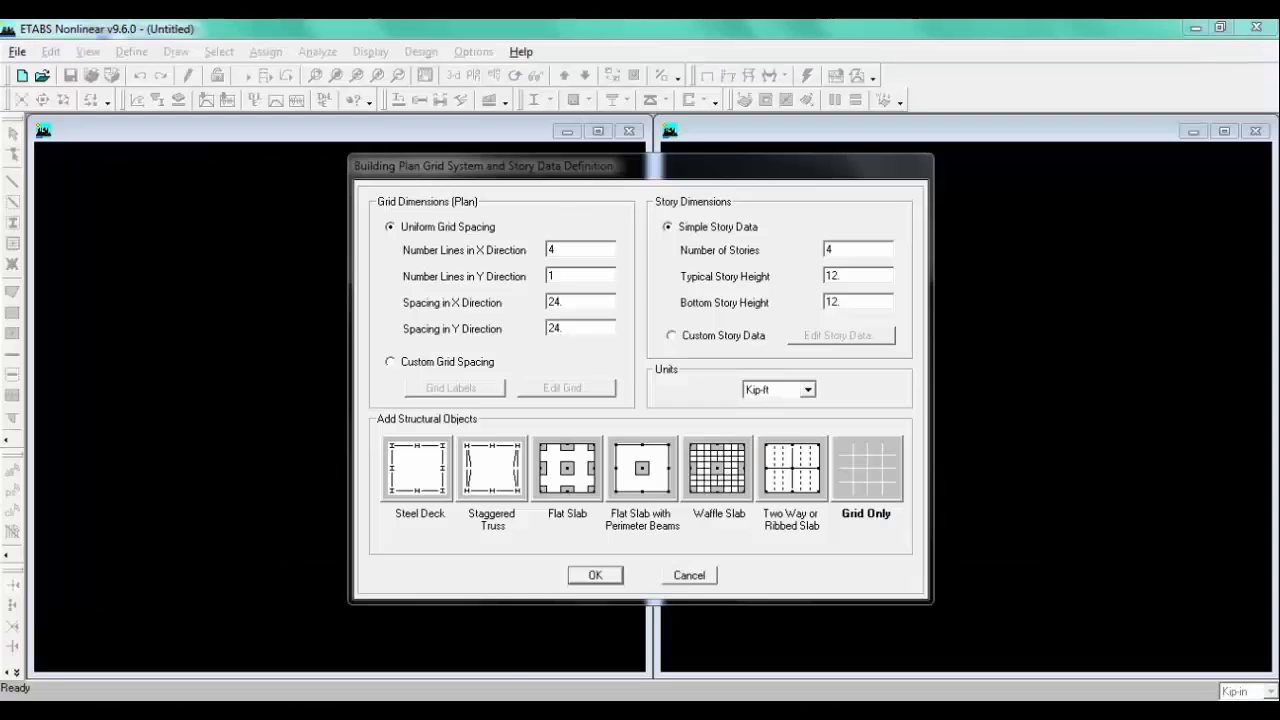
Step: Set the X-direction grid spacing to 6
double_click(584, 302)
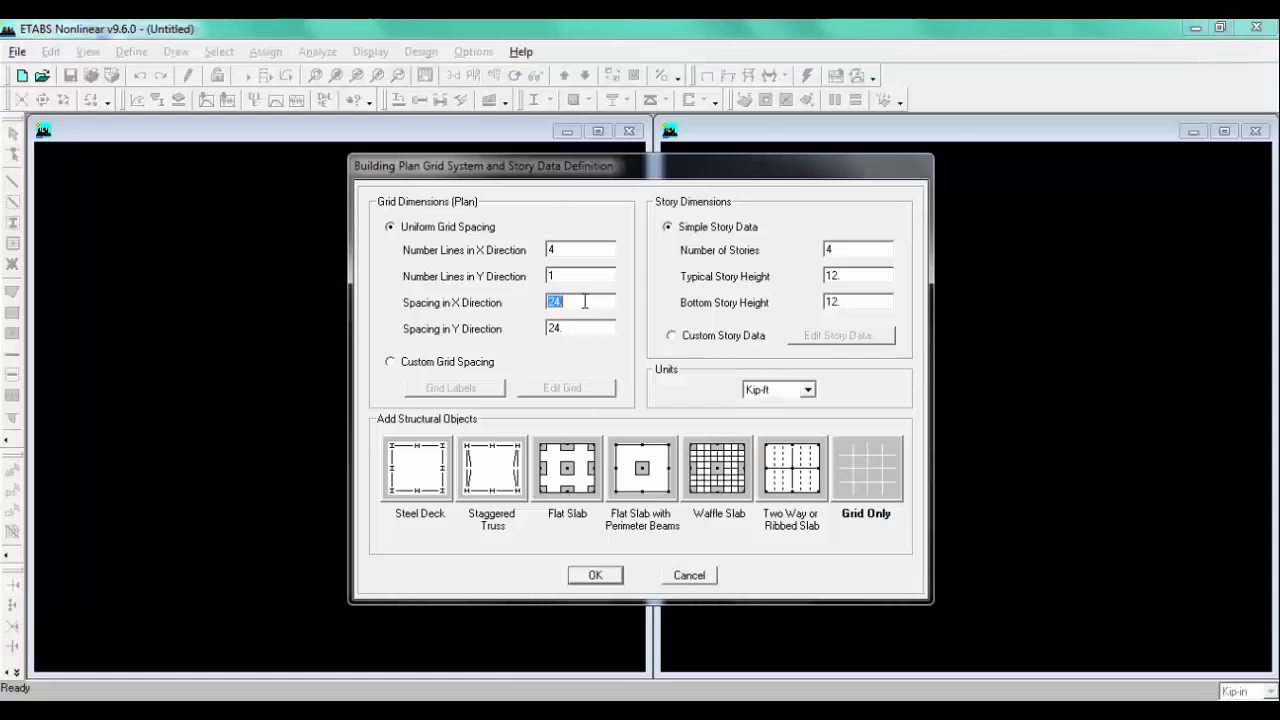
text(6)
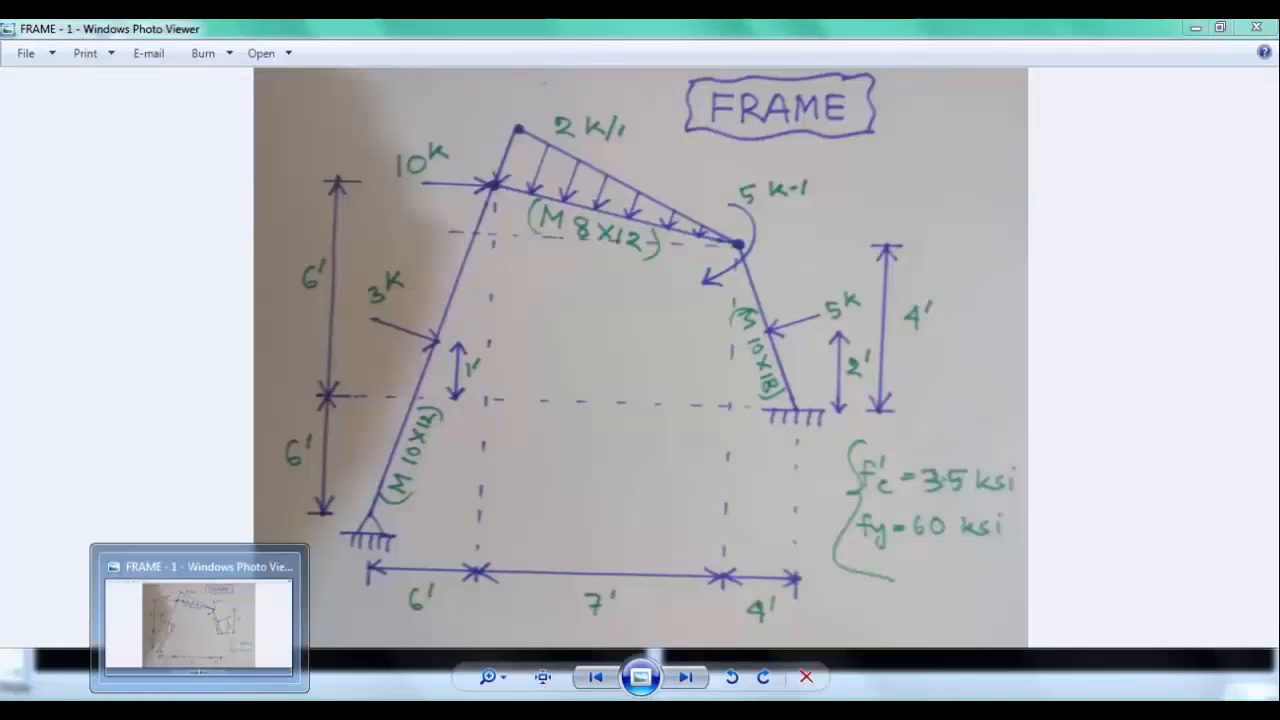
Step: Compare the grid settings with the frame sketch in the photo viewer
click(199, 712)
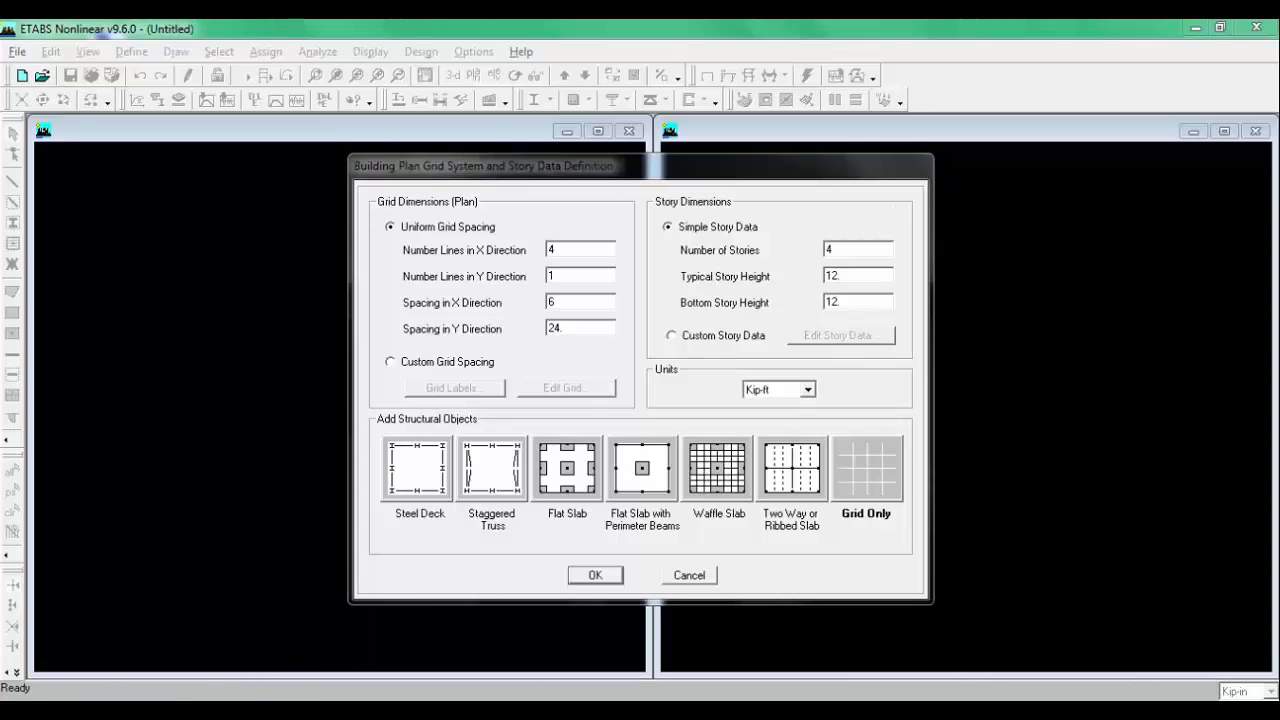
right_click(141, 712)
click(312, 578)
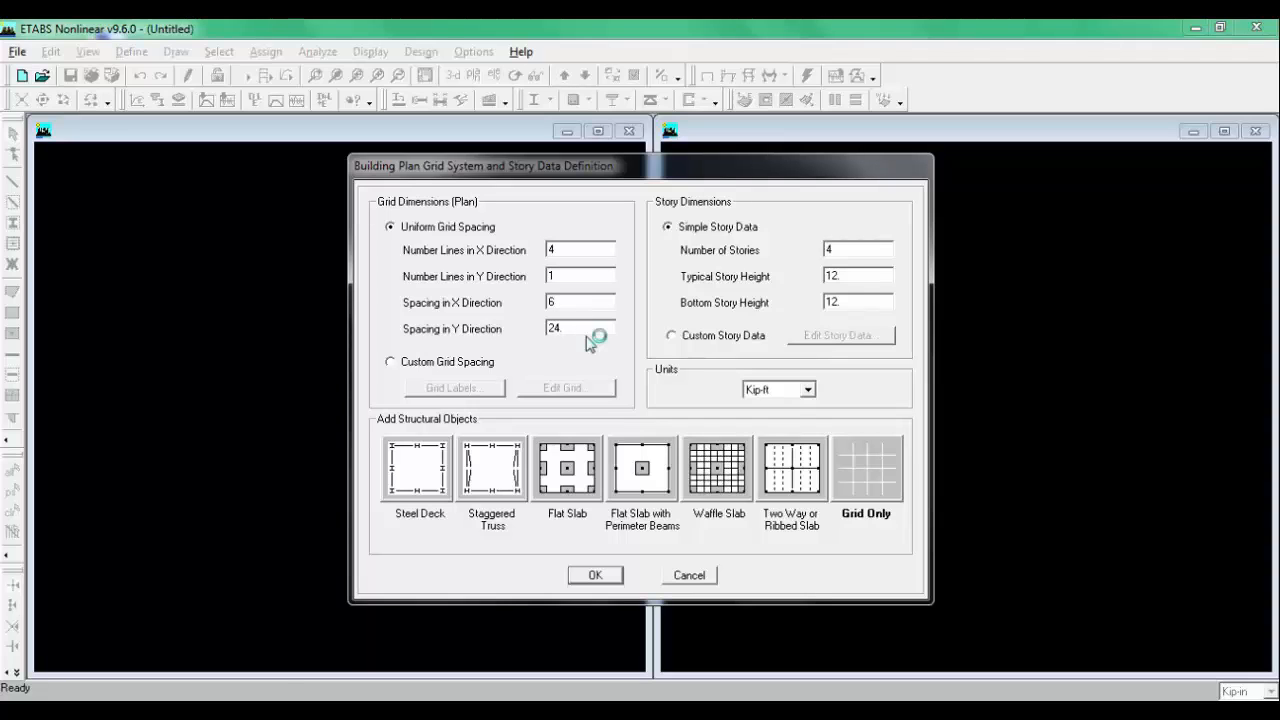
click(240, 700)
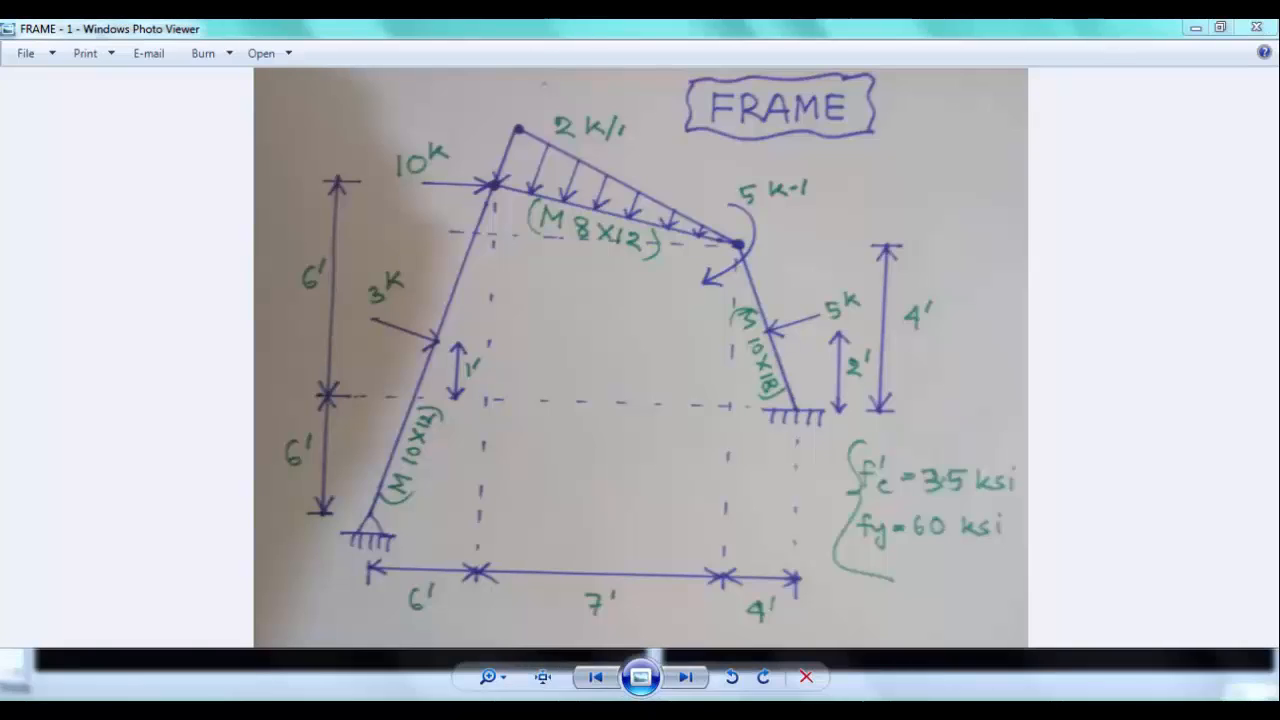
right_click(160, 695)
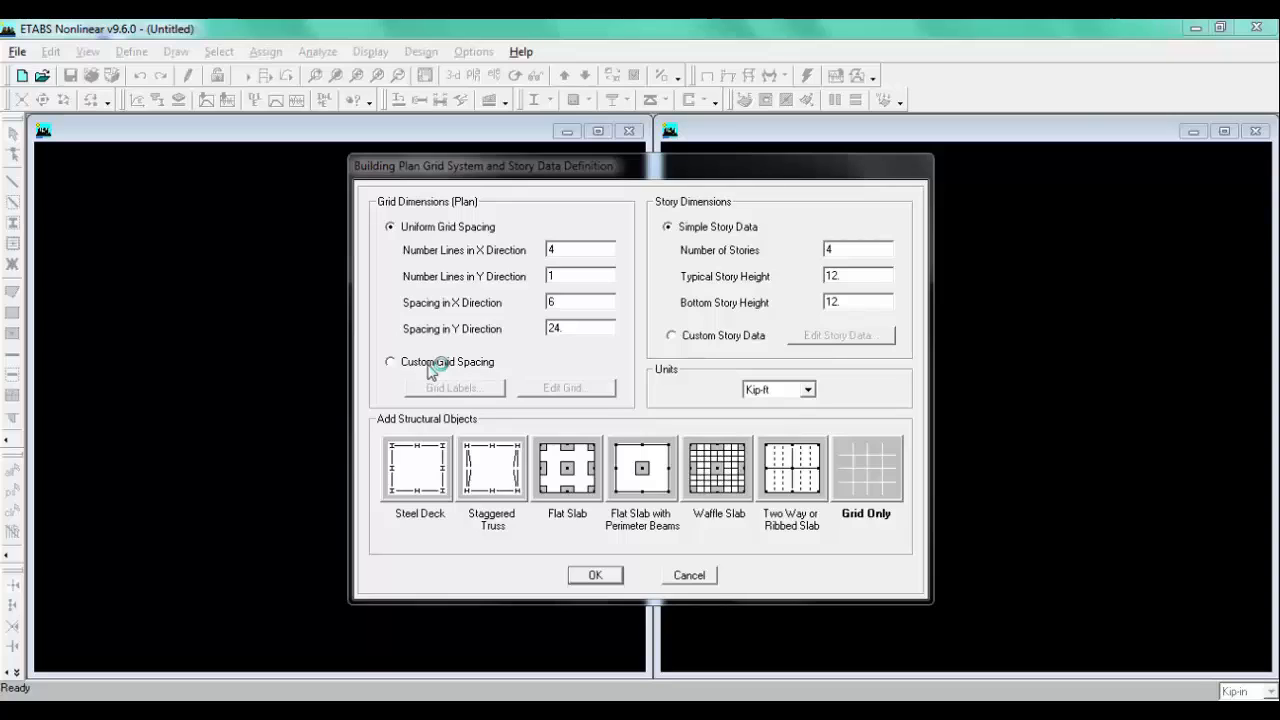
Step: Switch to custom grid spacing and open the grid editor
click(430, 364)
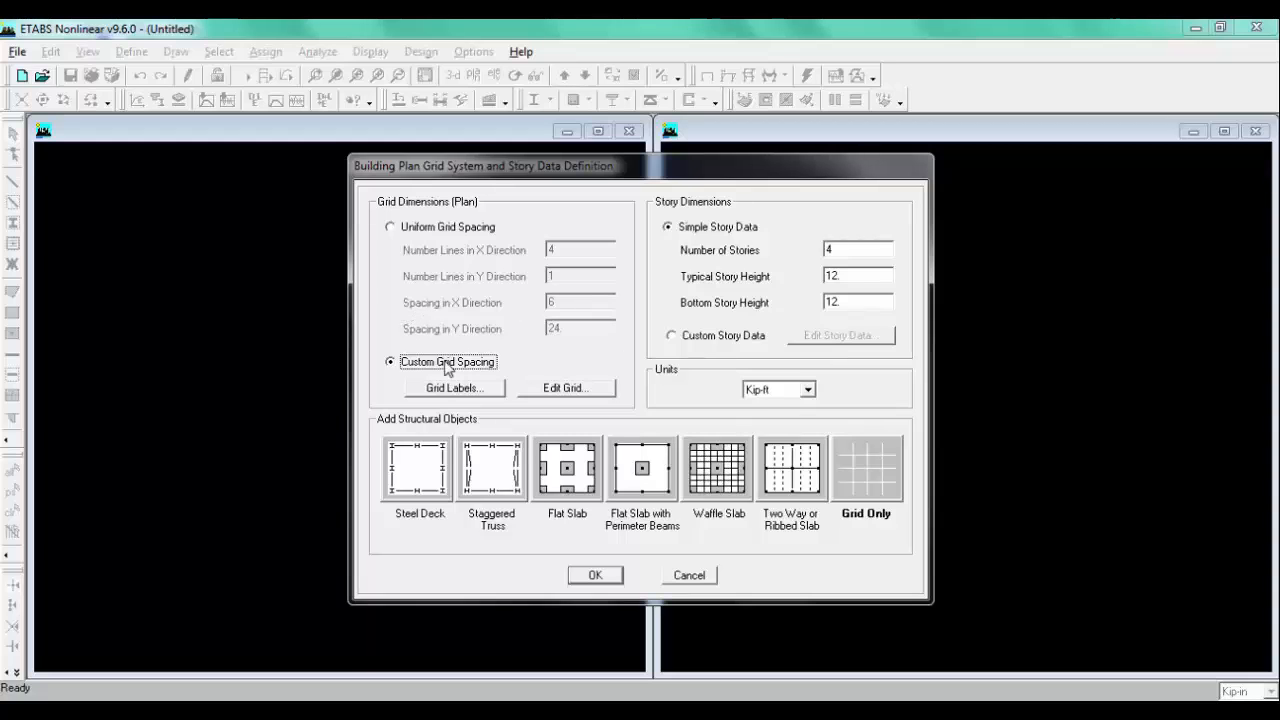
click(183, 710)
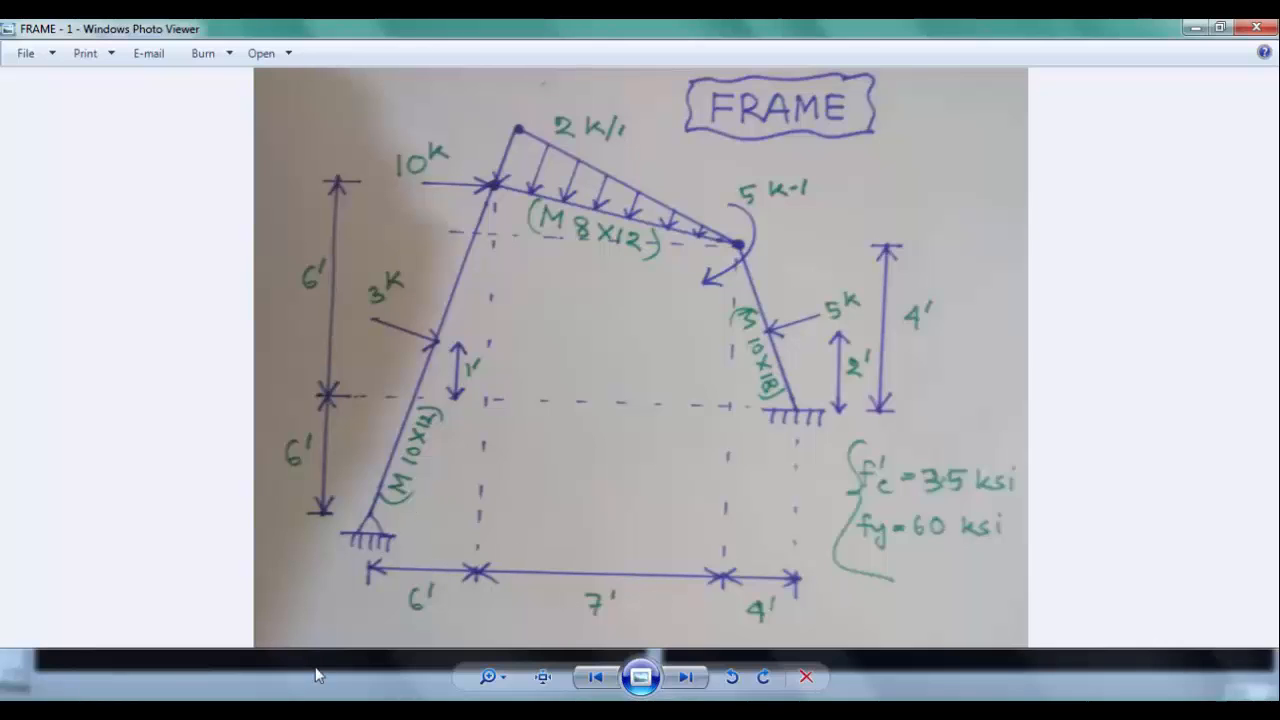
click(350, 711)
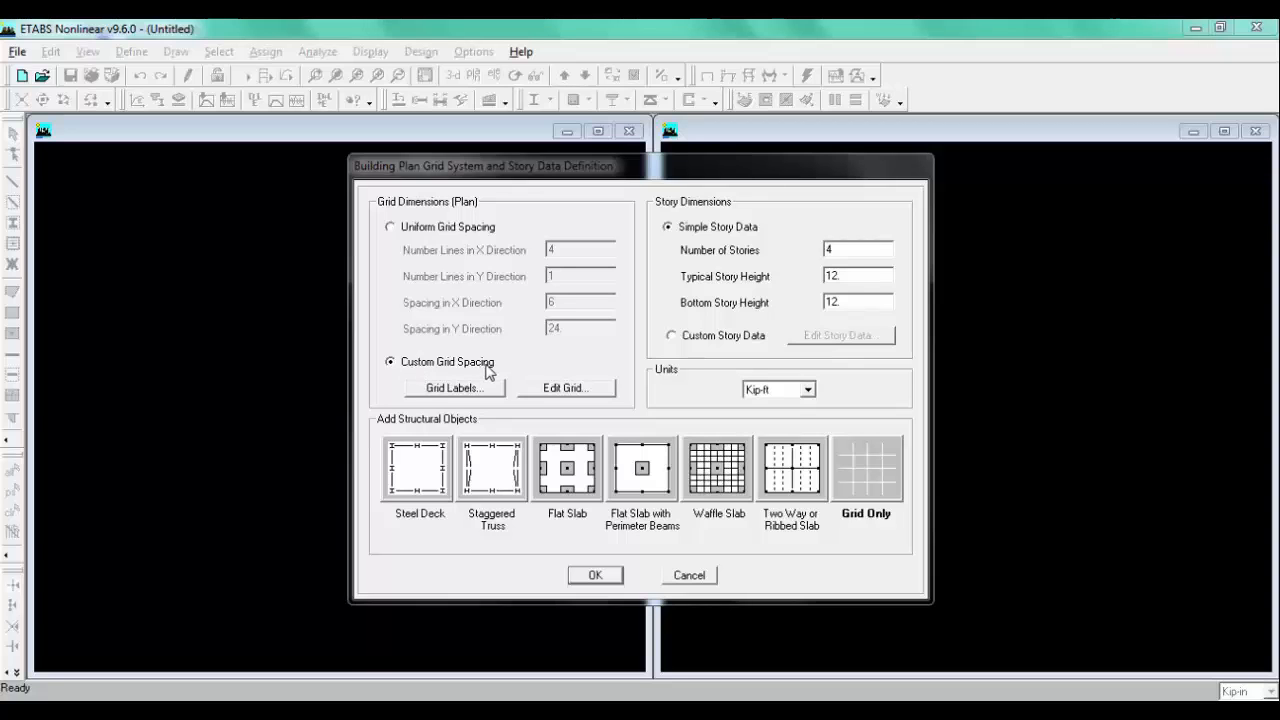
click(560, 392)
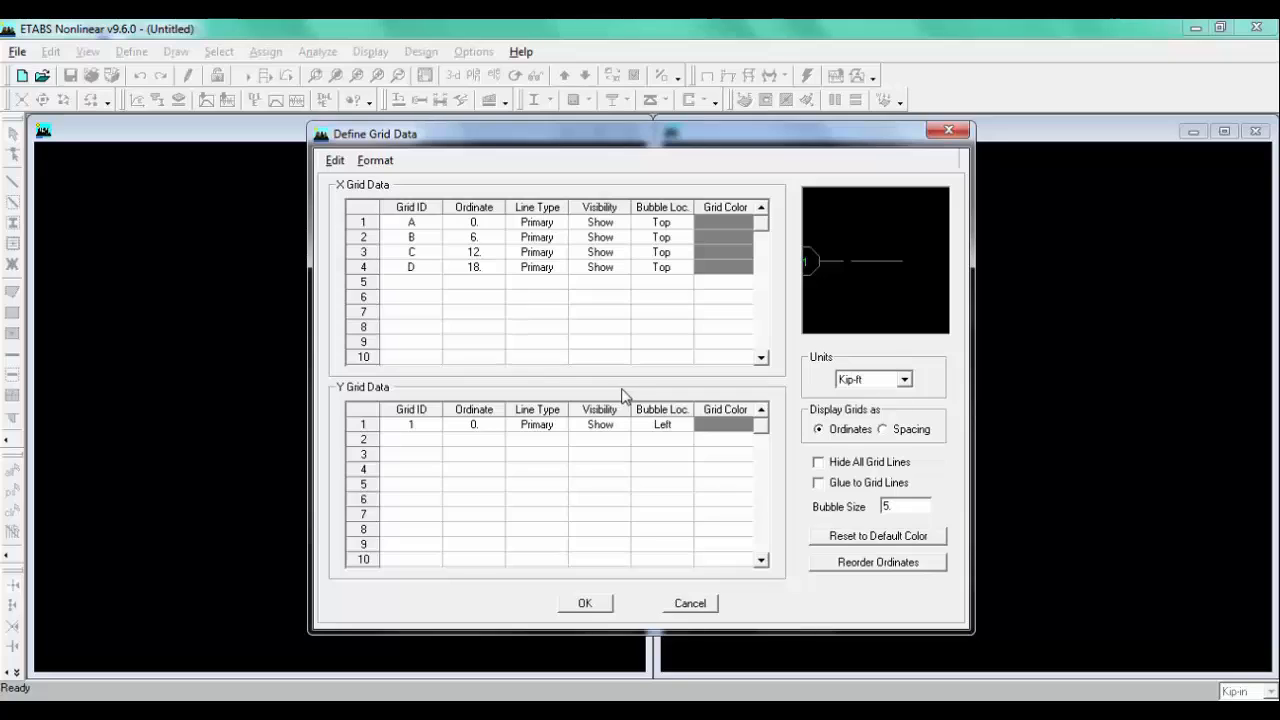
Step: Display grids as spacing and set the bubble size to 2.5
click(895, 429)
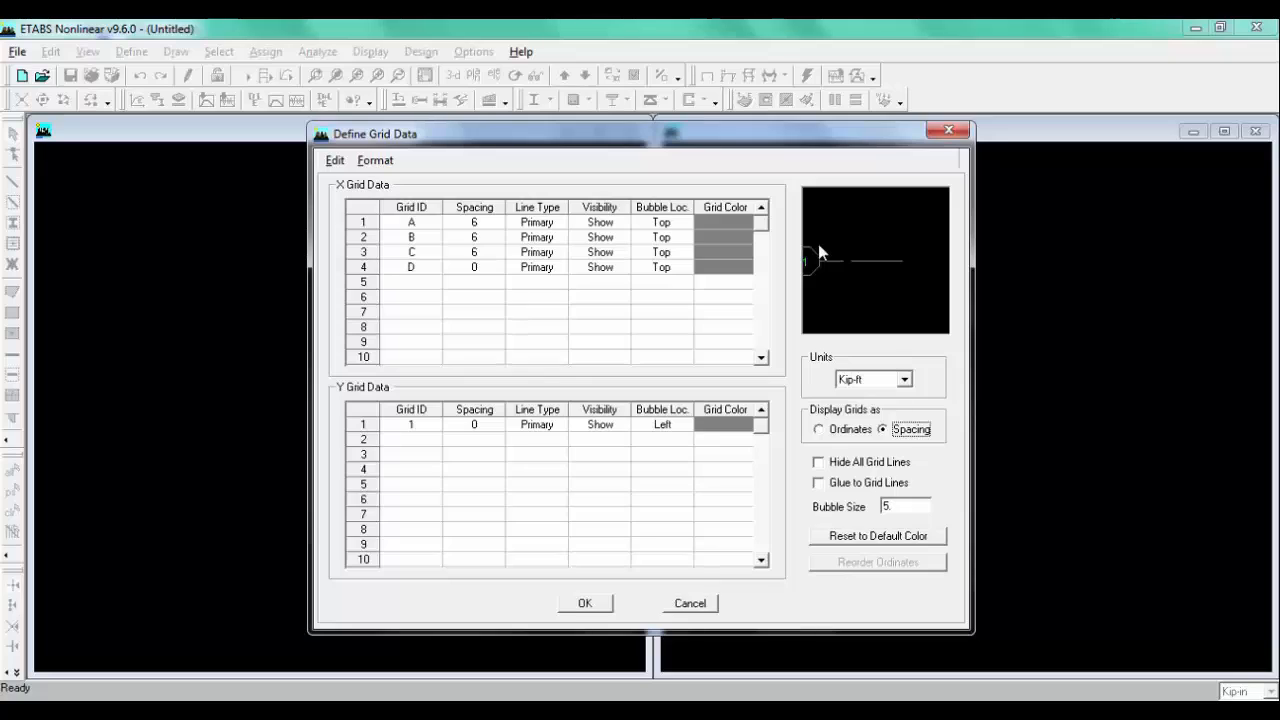
double_click(909, 506)
text(2.5)
Step: Set the X grid spacings of lines B and C to 7 and 4, and confirm the grid data
click(228, 704)
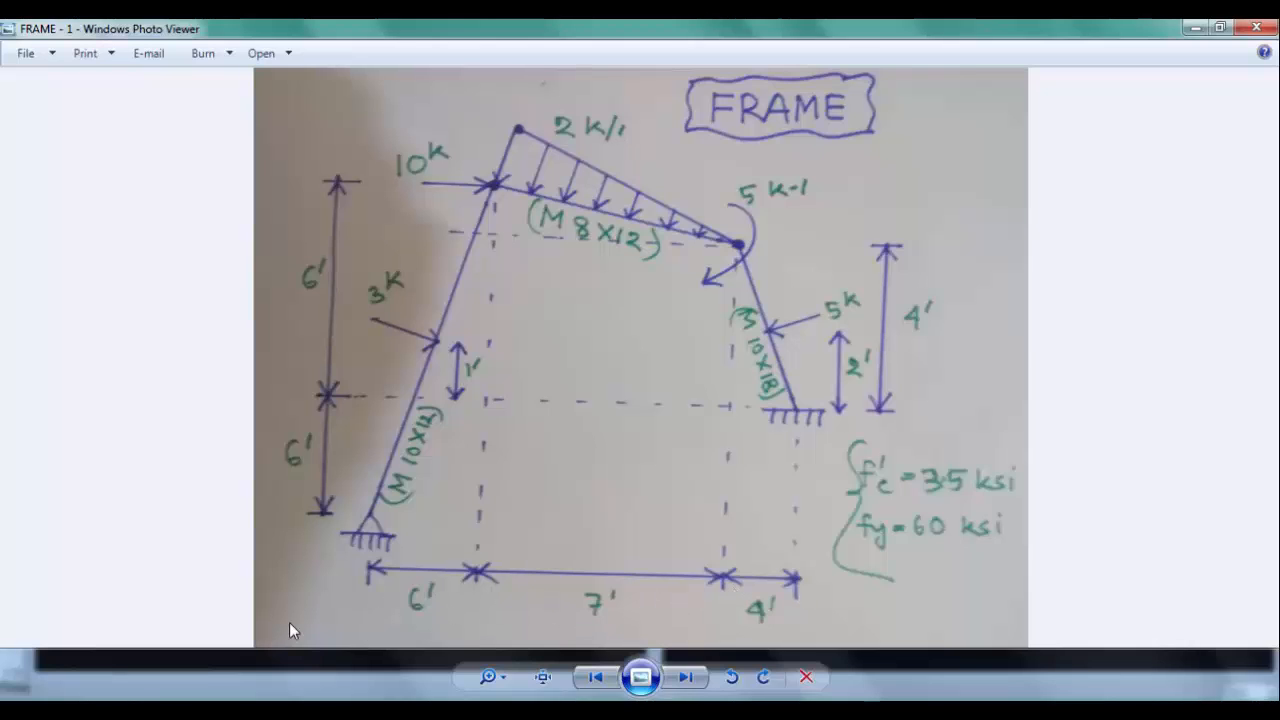
click(262, 704)
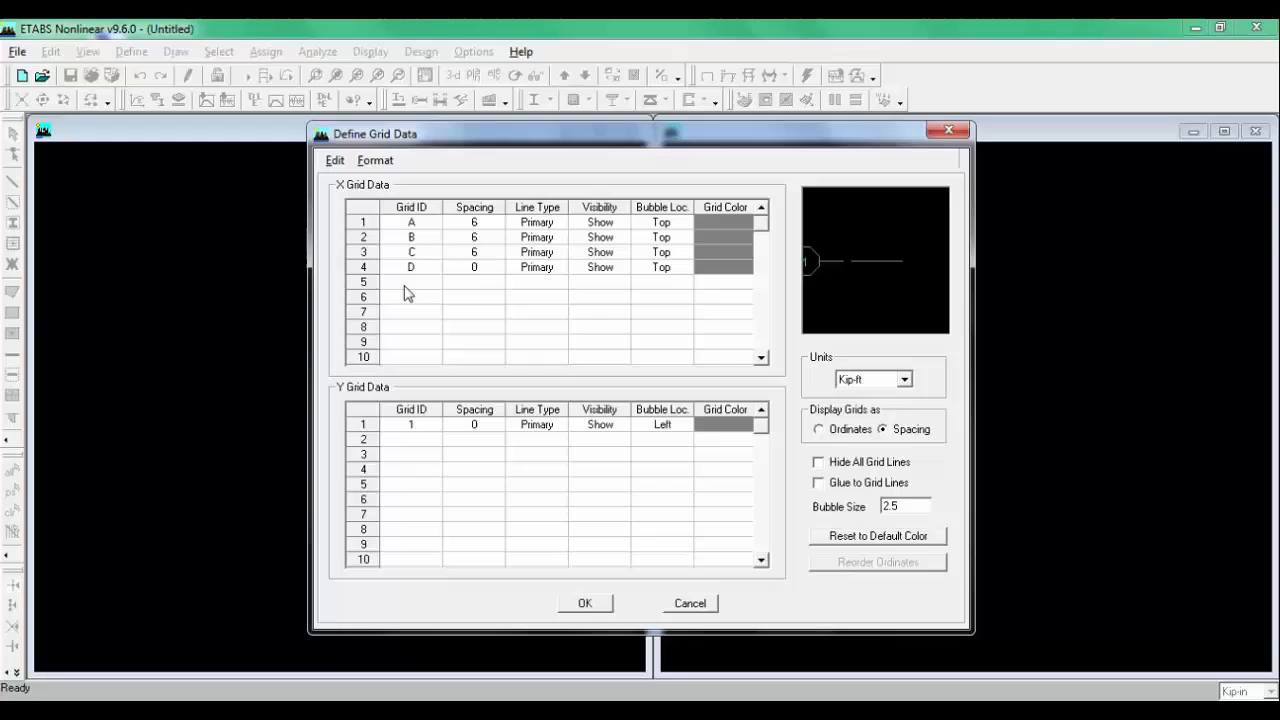
click(478, 223)
click(482, 240)
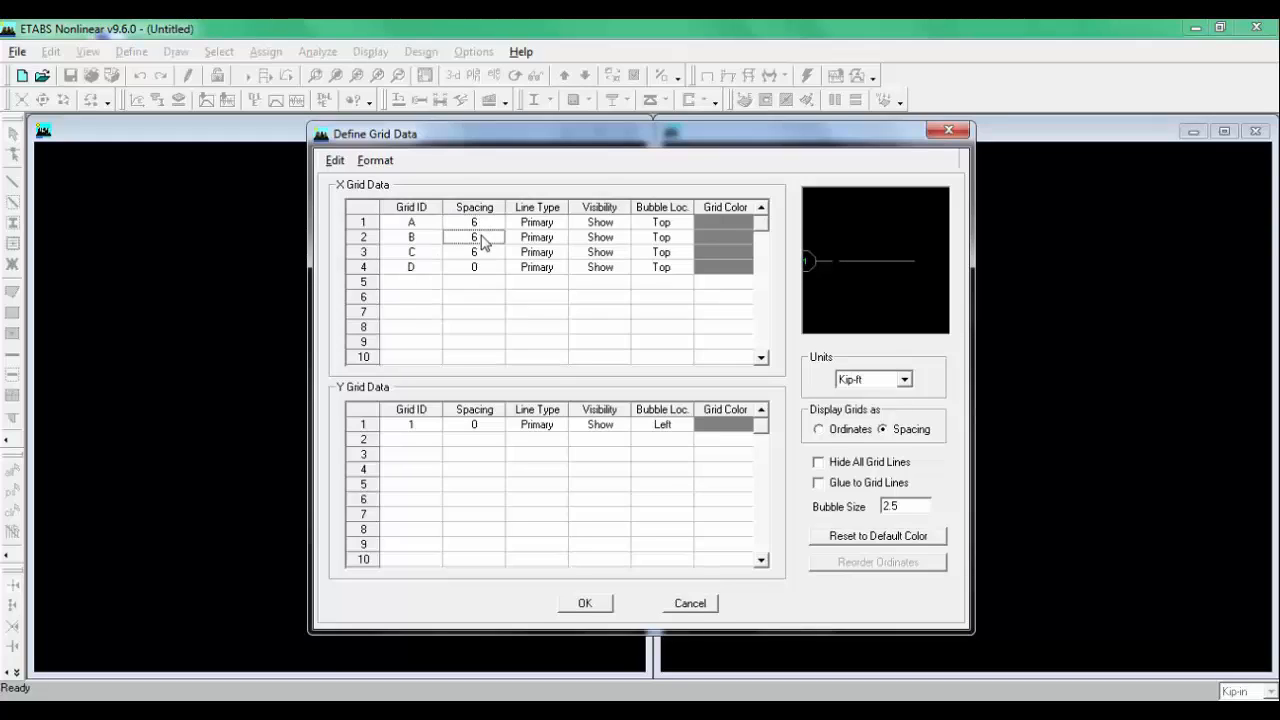
text(7)
click(484, 255)
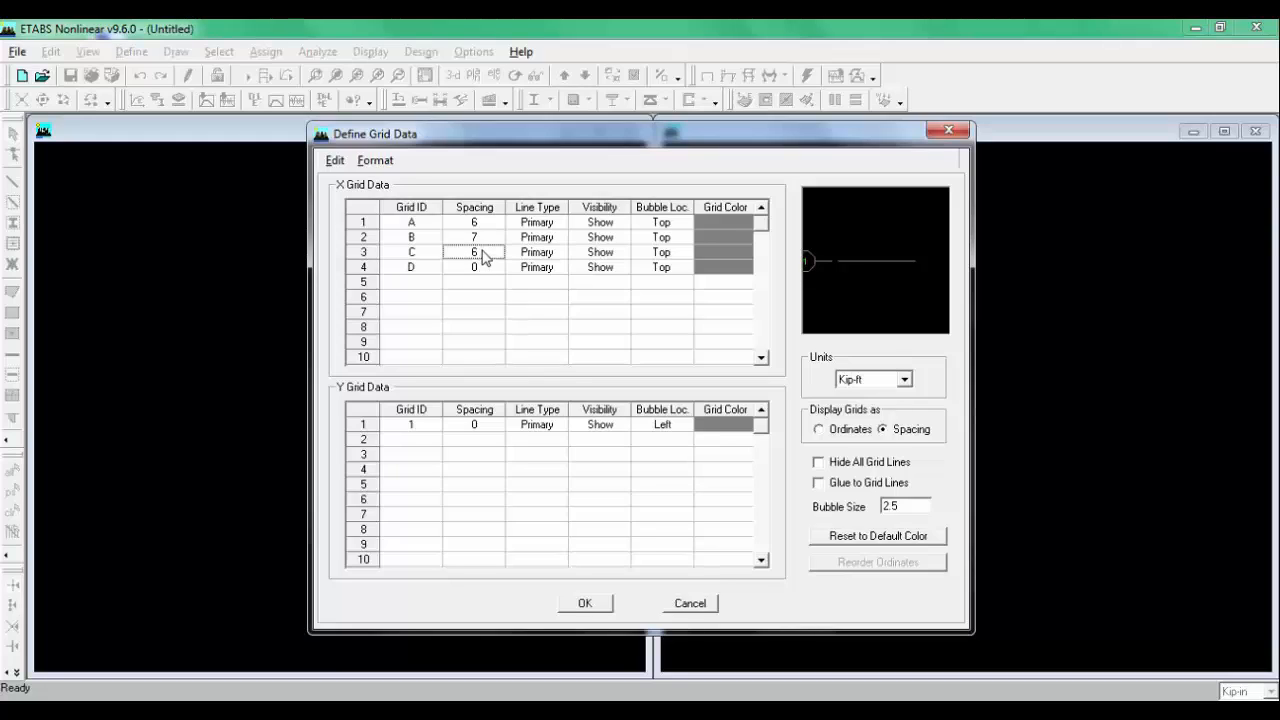
text(4)
click(312, 708)
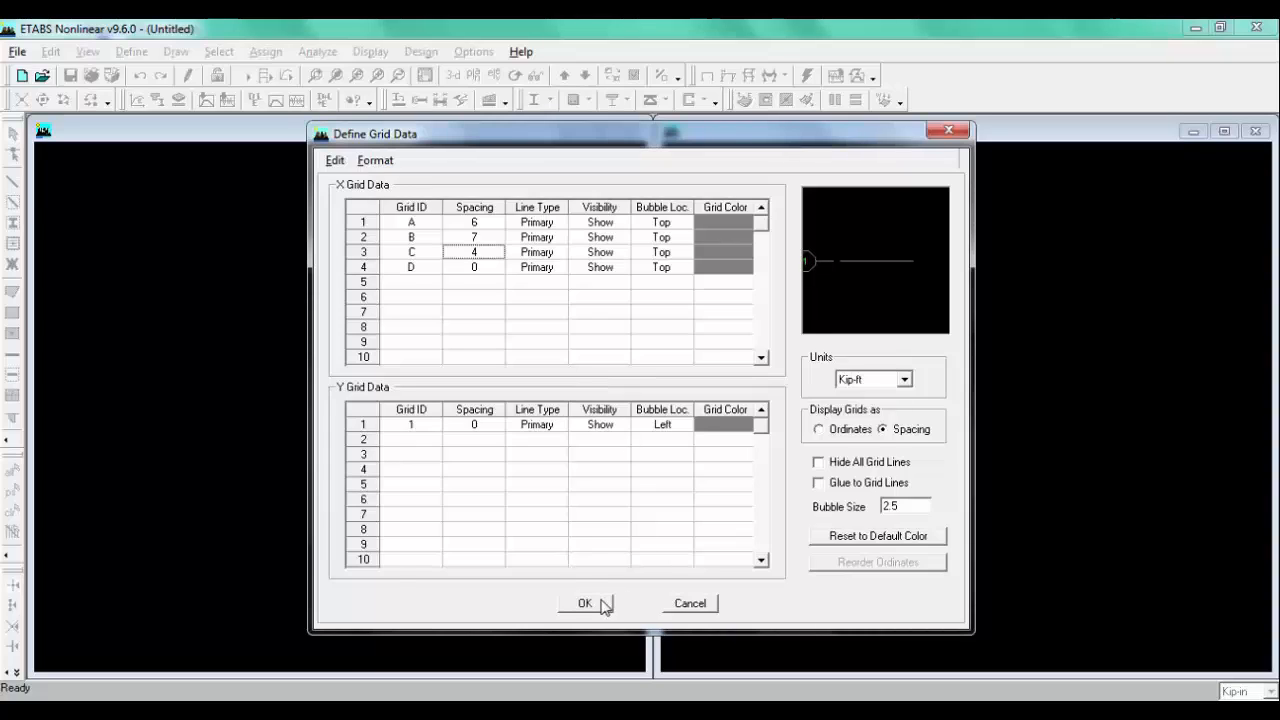
click(584, 606)
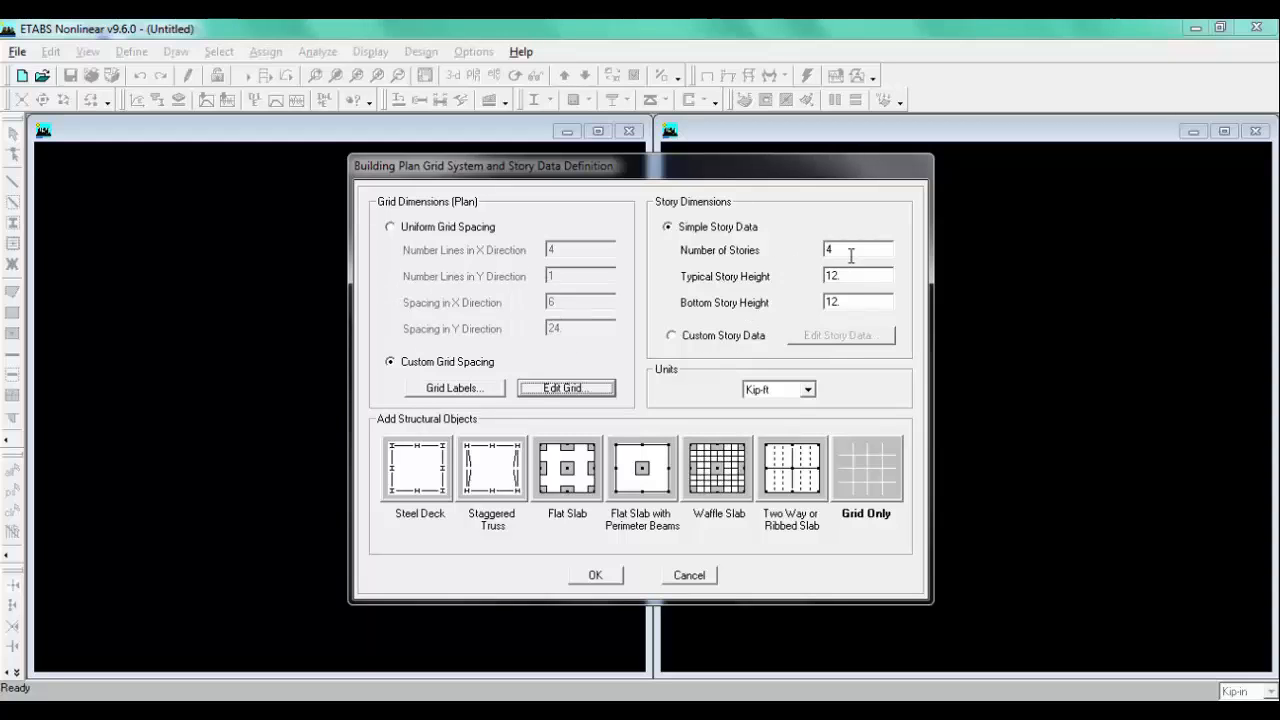
Step: Check the sketch and set the number of stories to 3
key(alt+Tab)
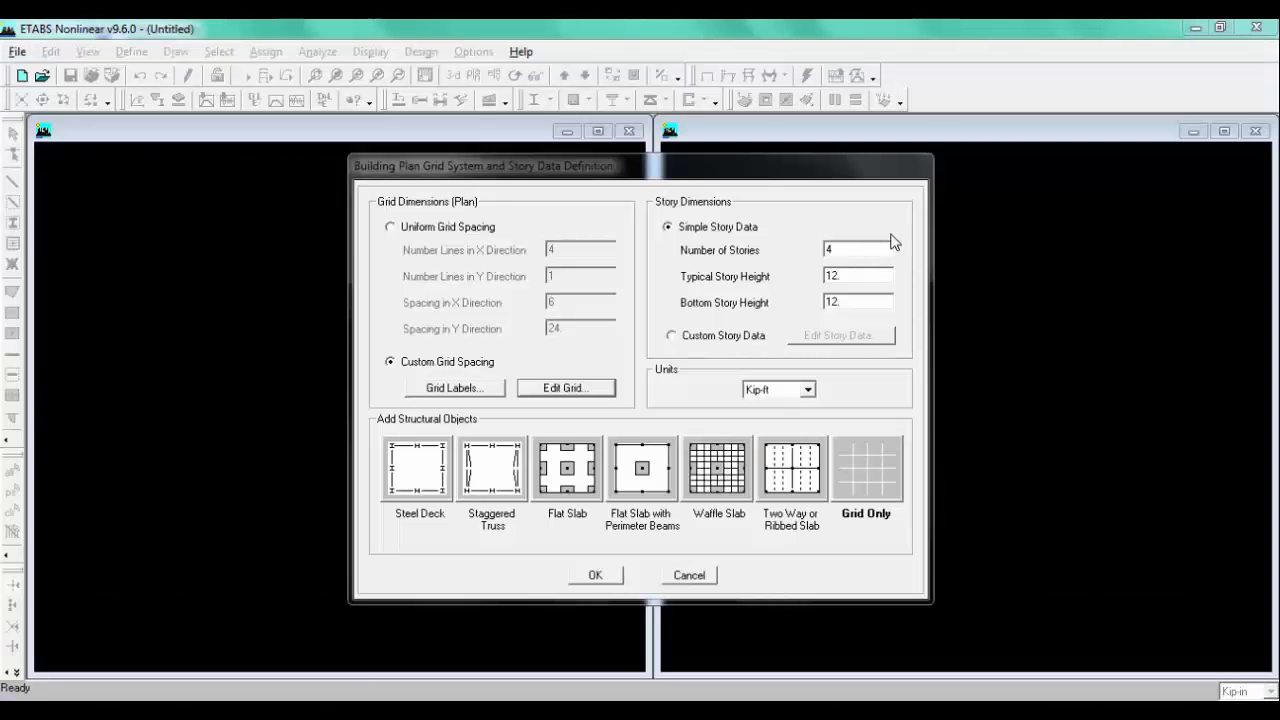
click(848, 249)
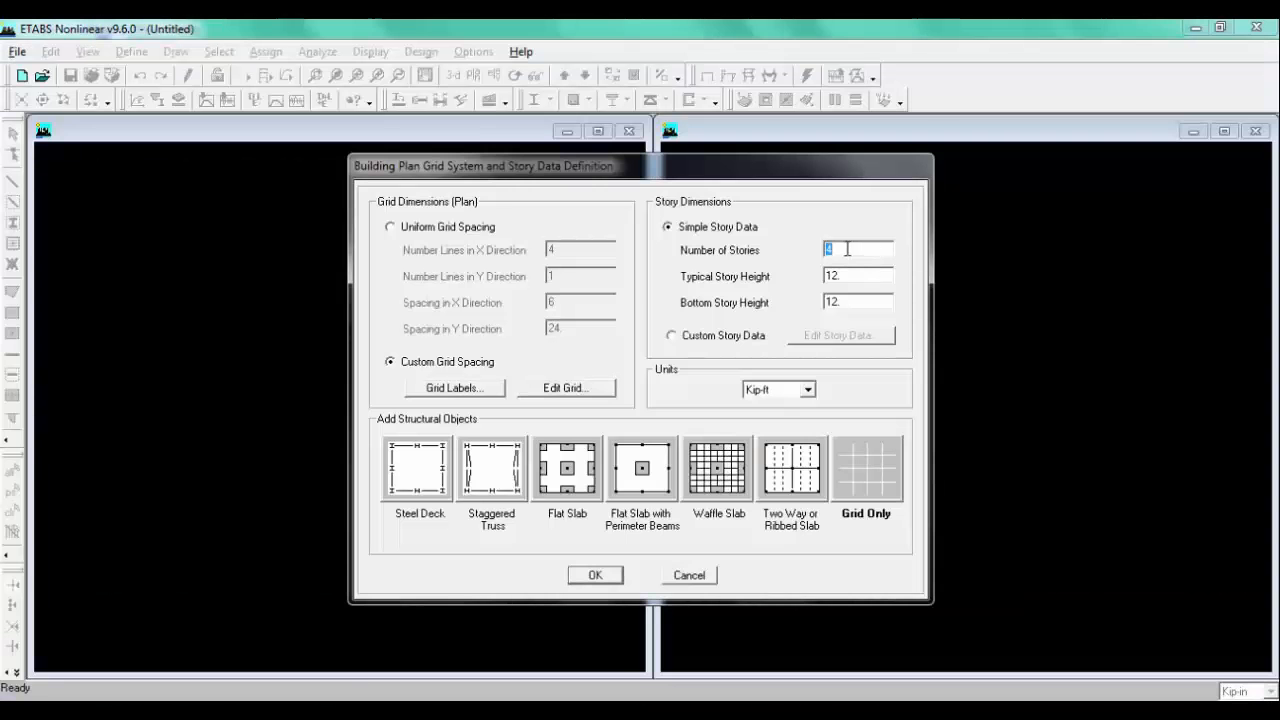
key(BackSpace)
text(3)
Step: Compare with the sketch and set the bottom story height to 6
click(343, 710)
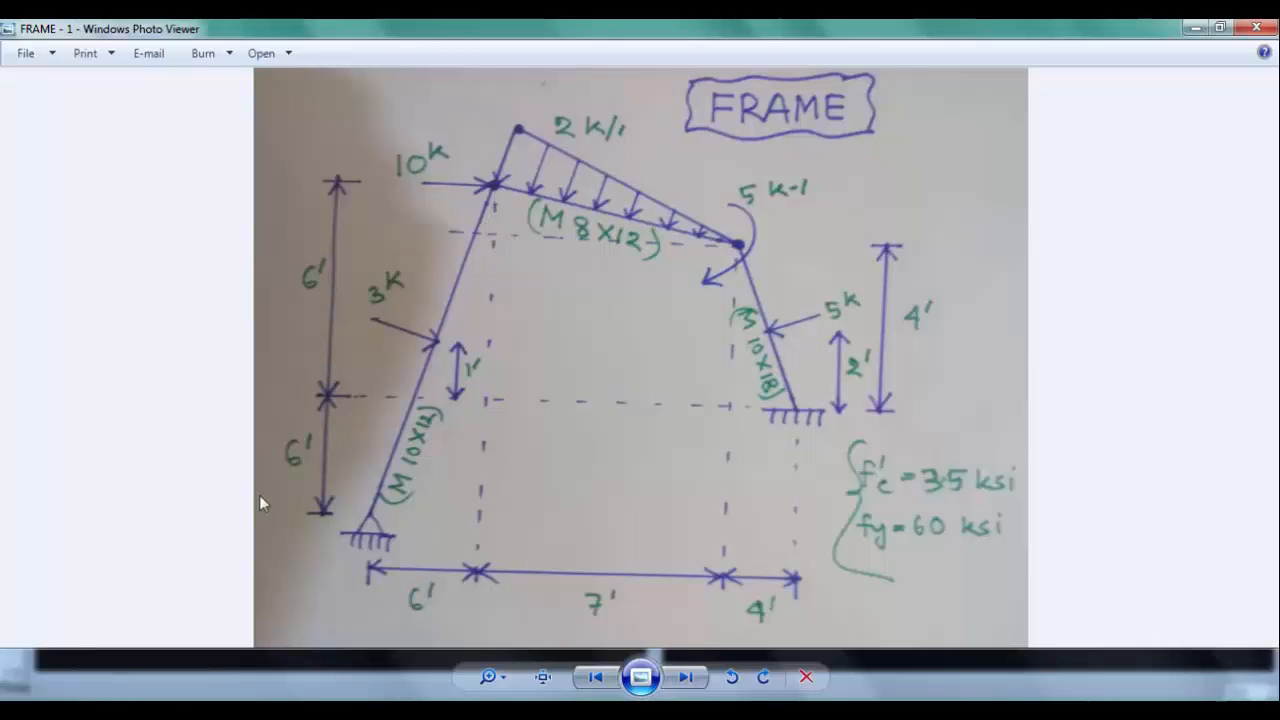
click(348, 712)
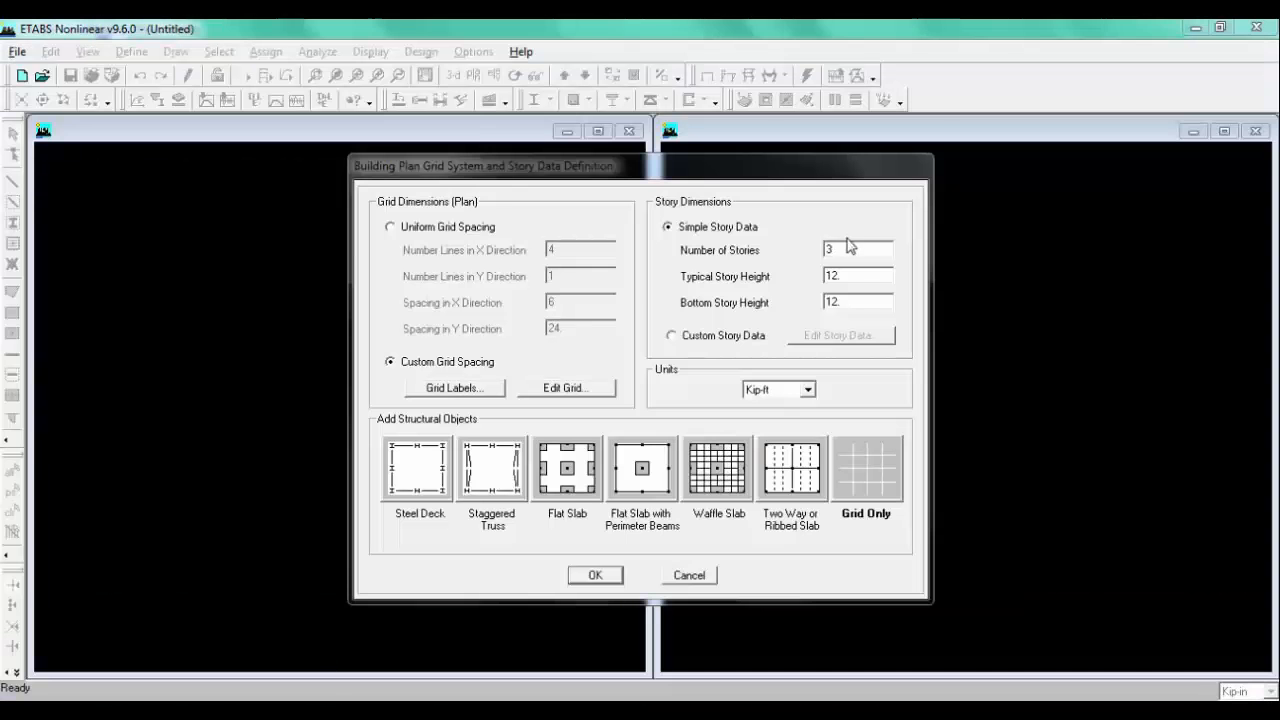
click(843, 301)
text(6)
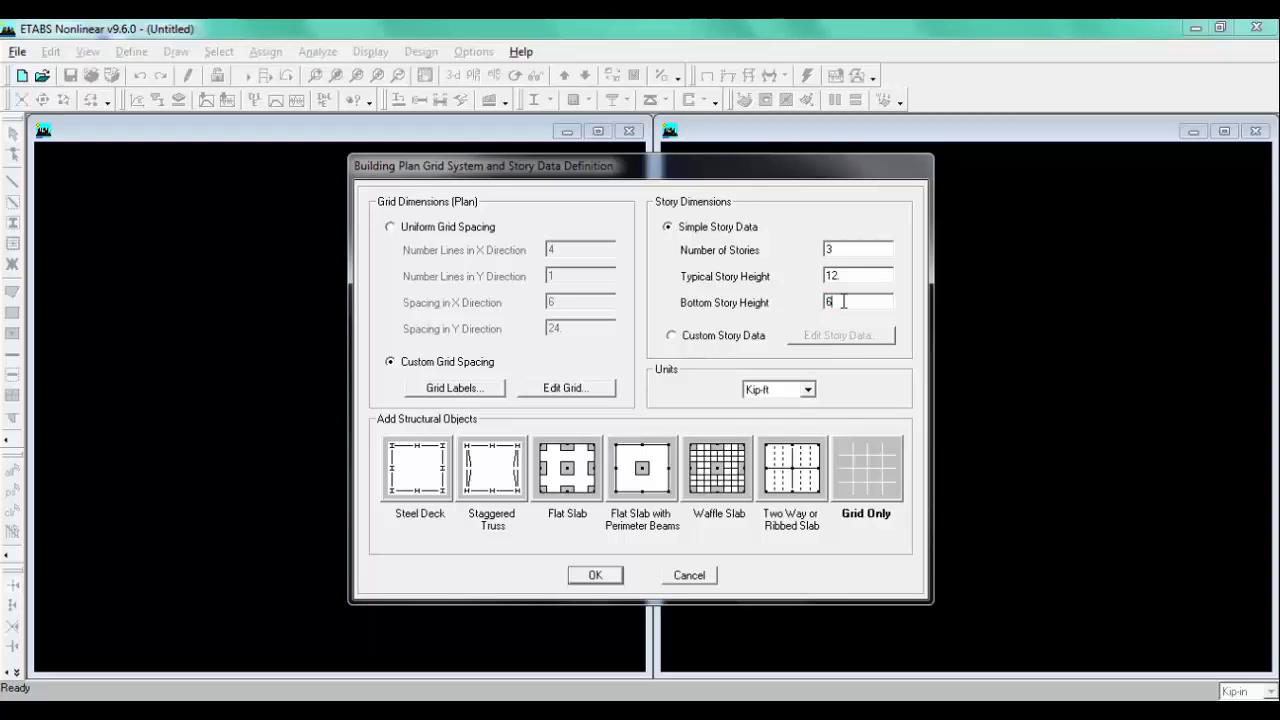
Step: Set the typical story height to 4
click(245, 712)
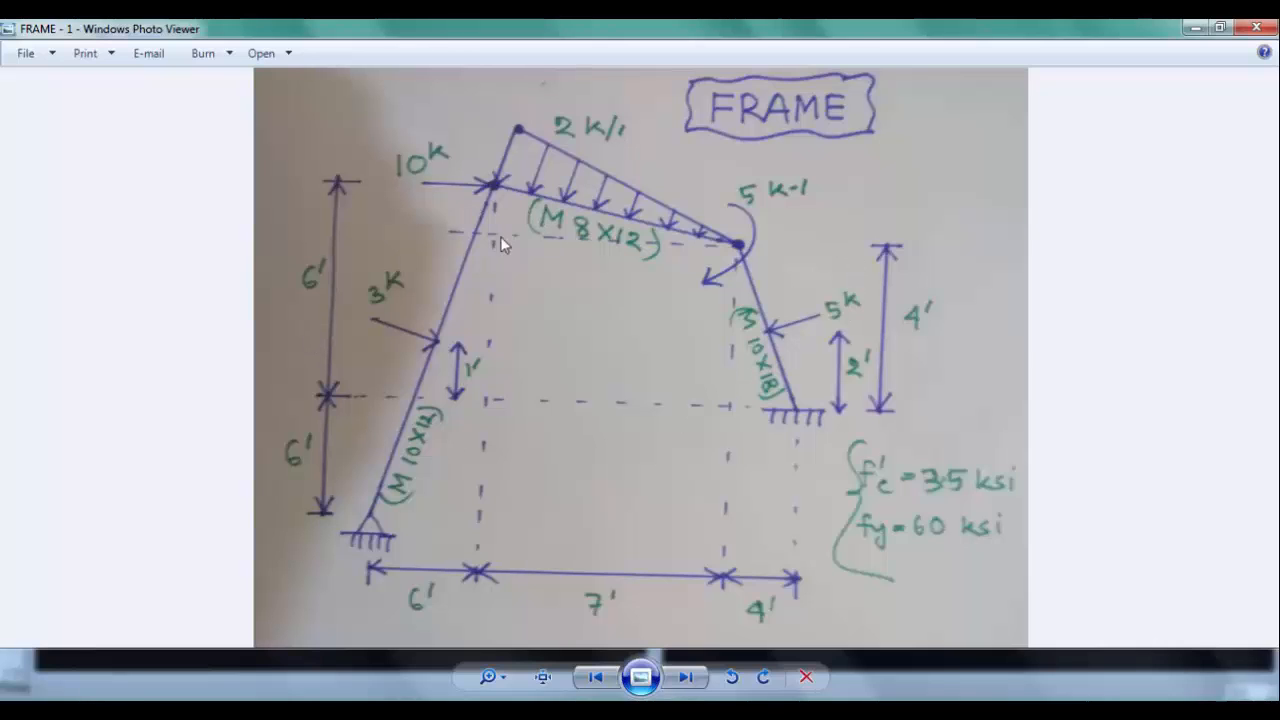
click(300, 712)
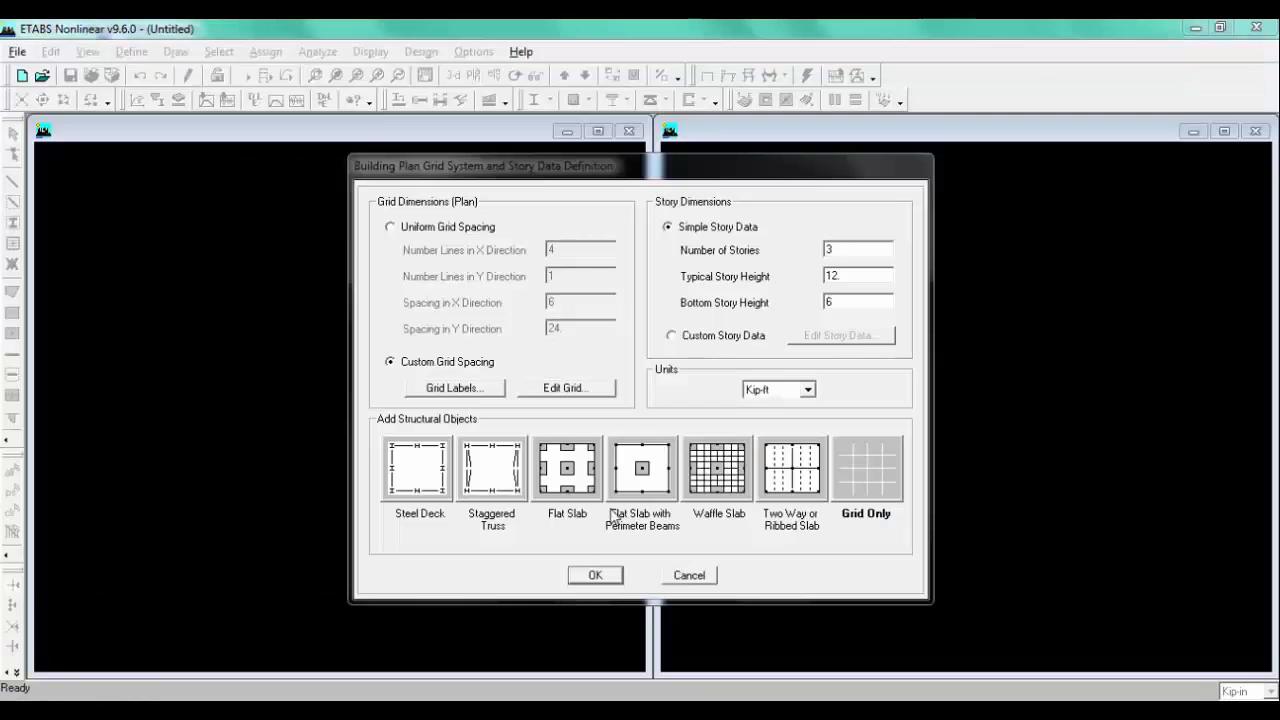
click(851, 298)
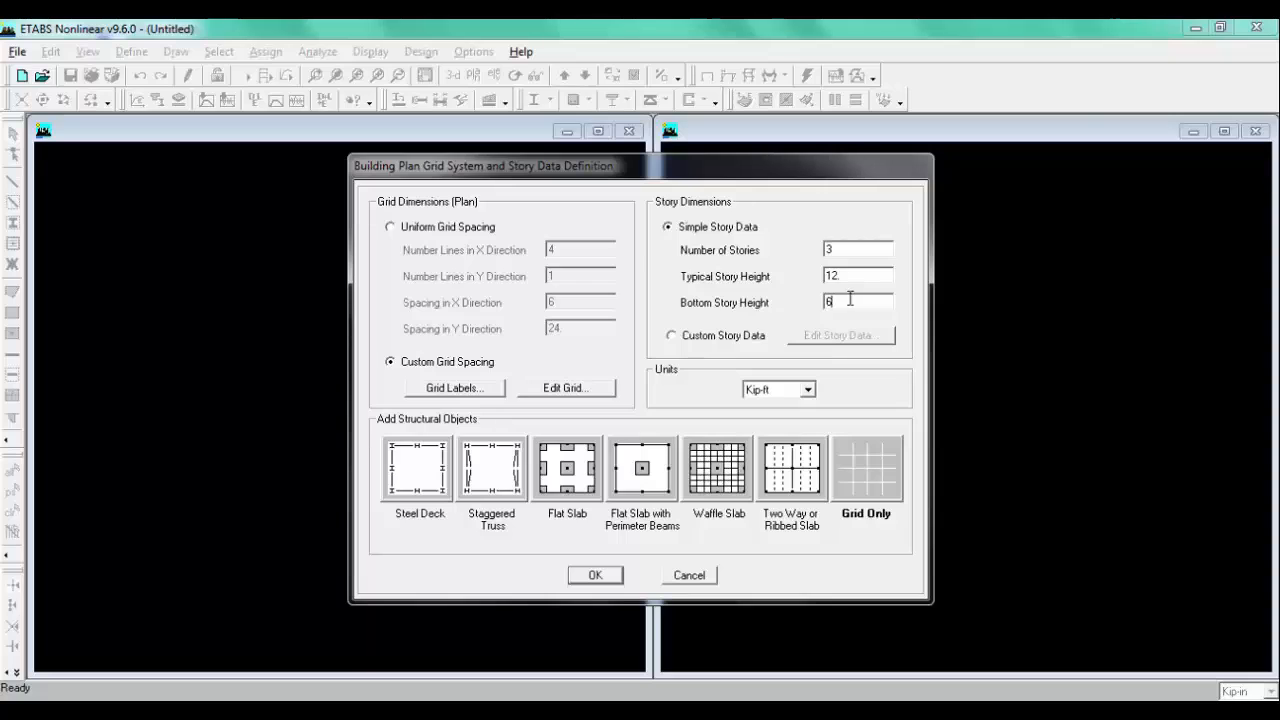
drag(851, 298, 811, 296)
click(852, 275)
double_click(855, 275)
text(4)
Step: Switch to custom story data and open the story data editor
click(707, 341)
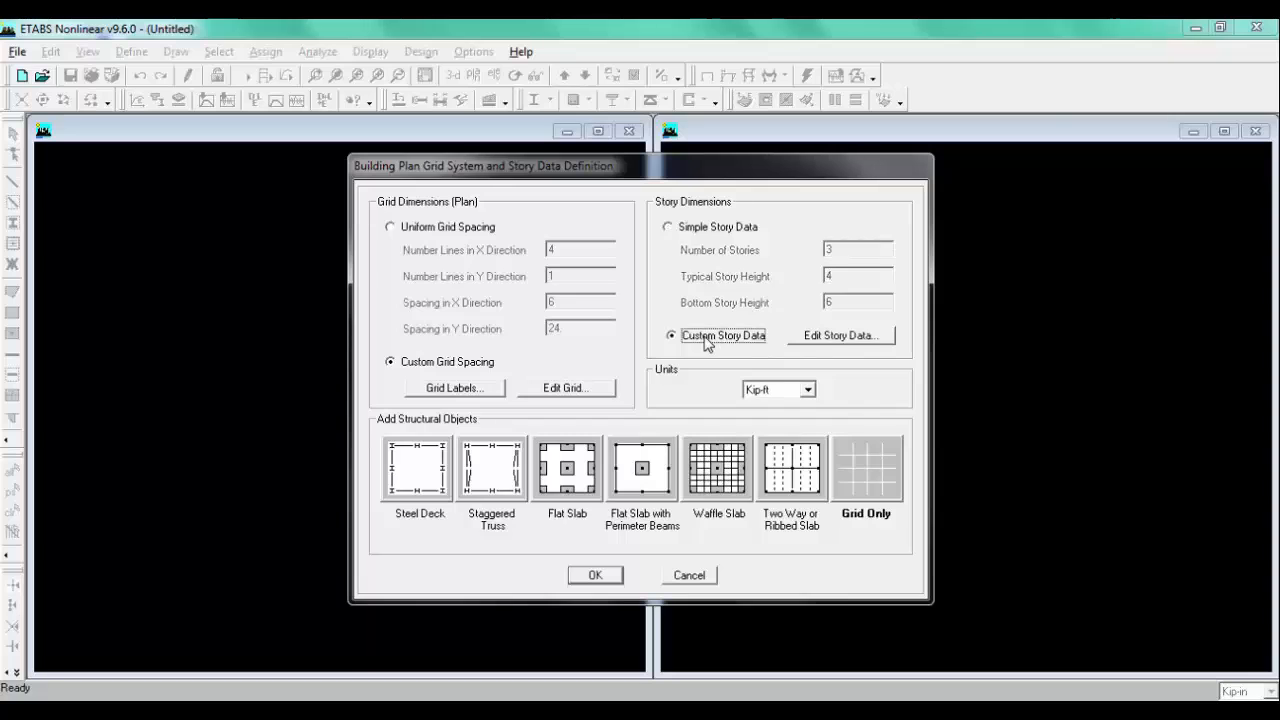
click(846, 340)
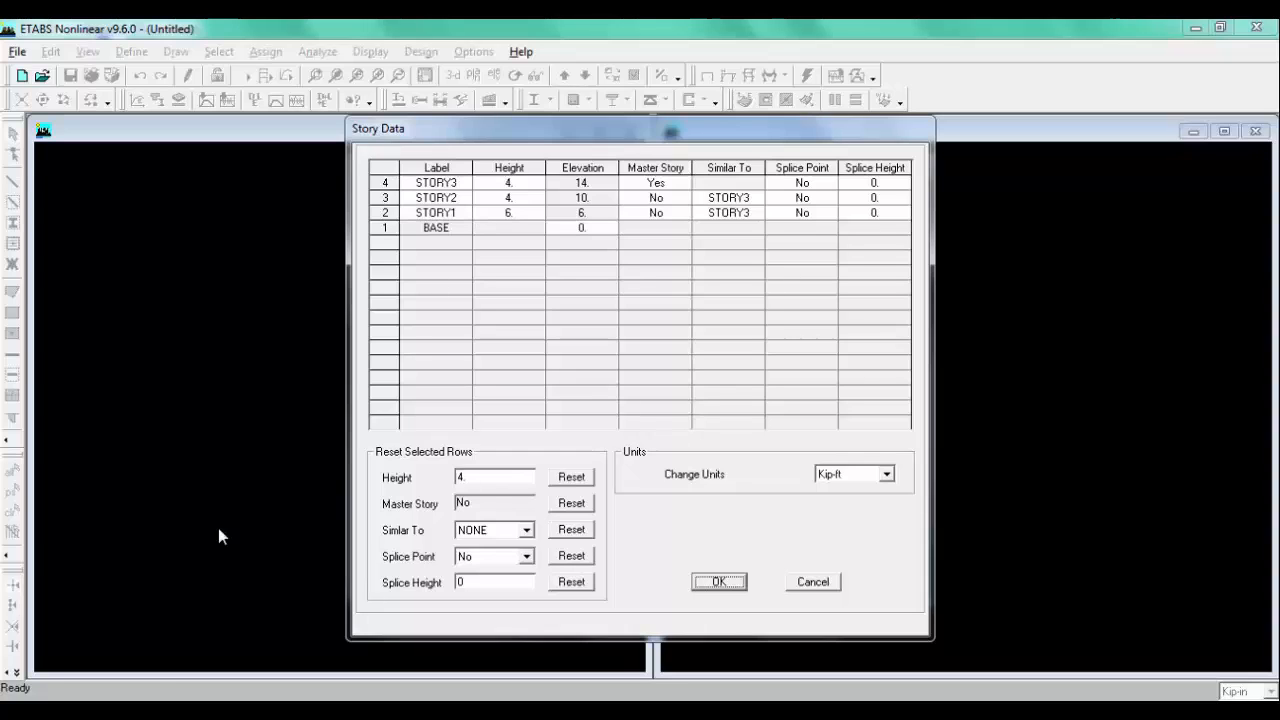
Step: Set the STORY3 height to 2 and confirm the story data
key(alt+Tab)
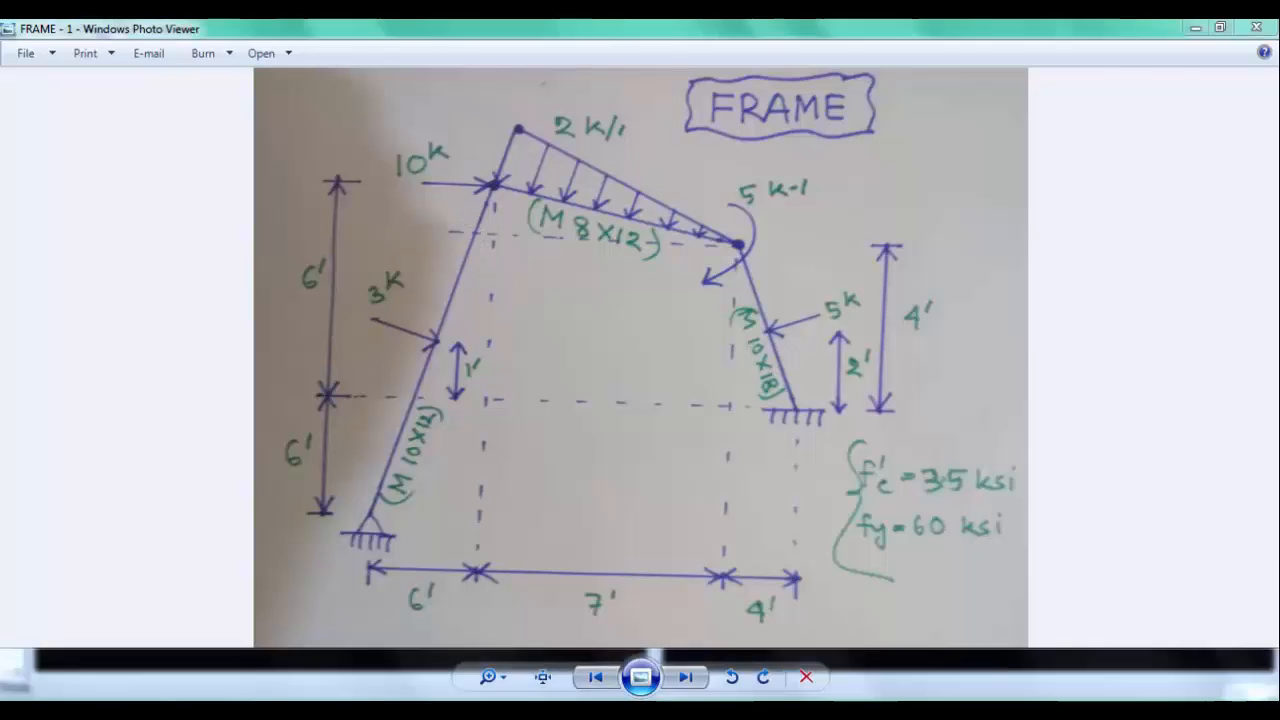
key(alt+Tab)
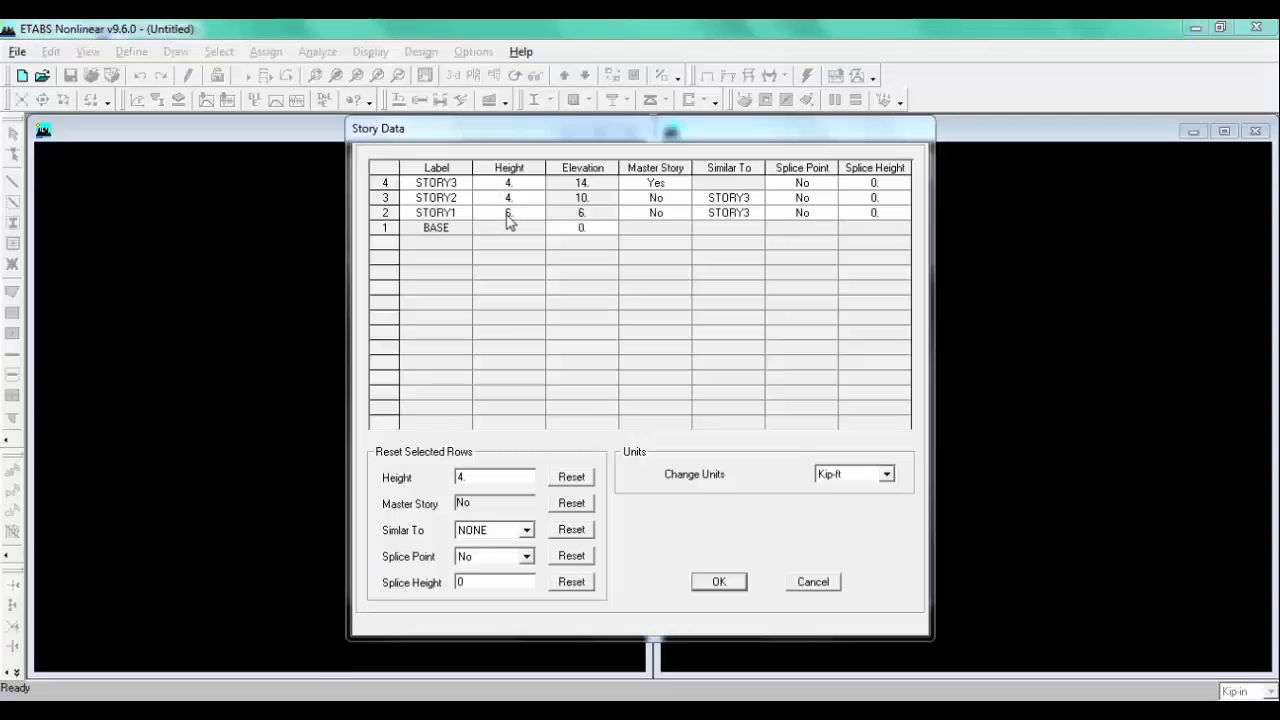
click(509, 182)
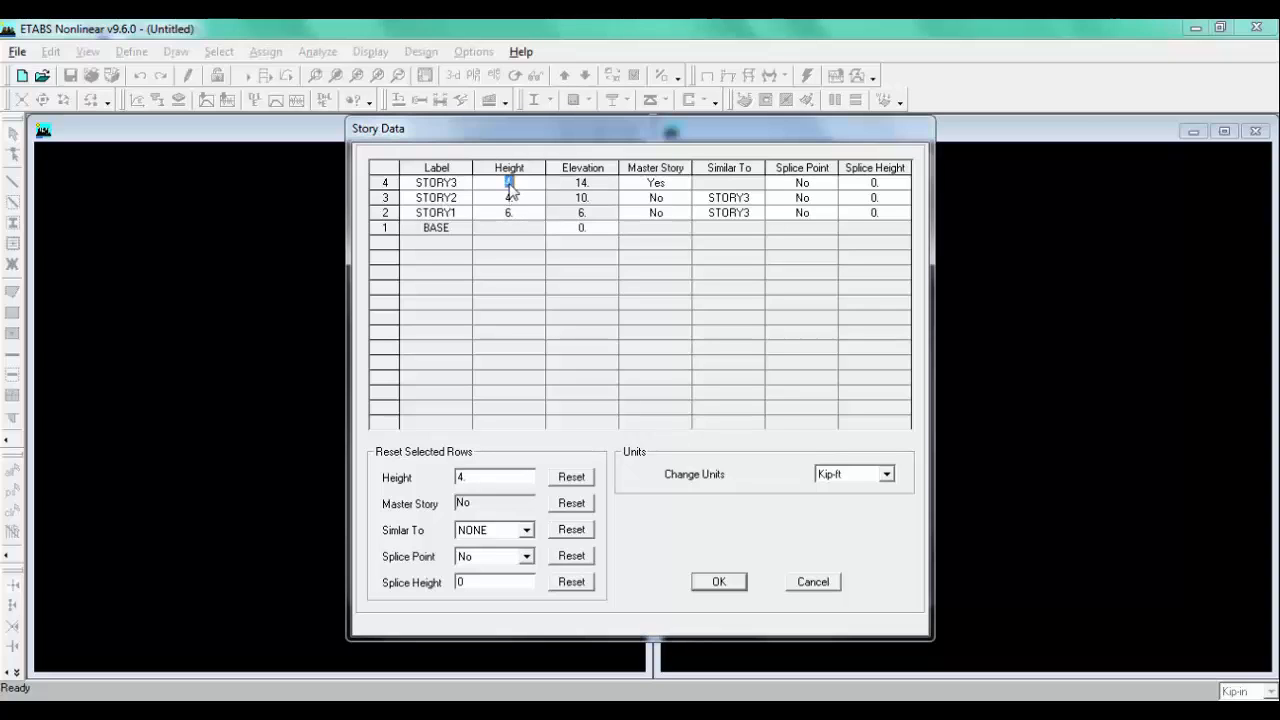
text(3)
click(500, 275)
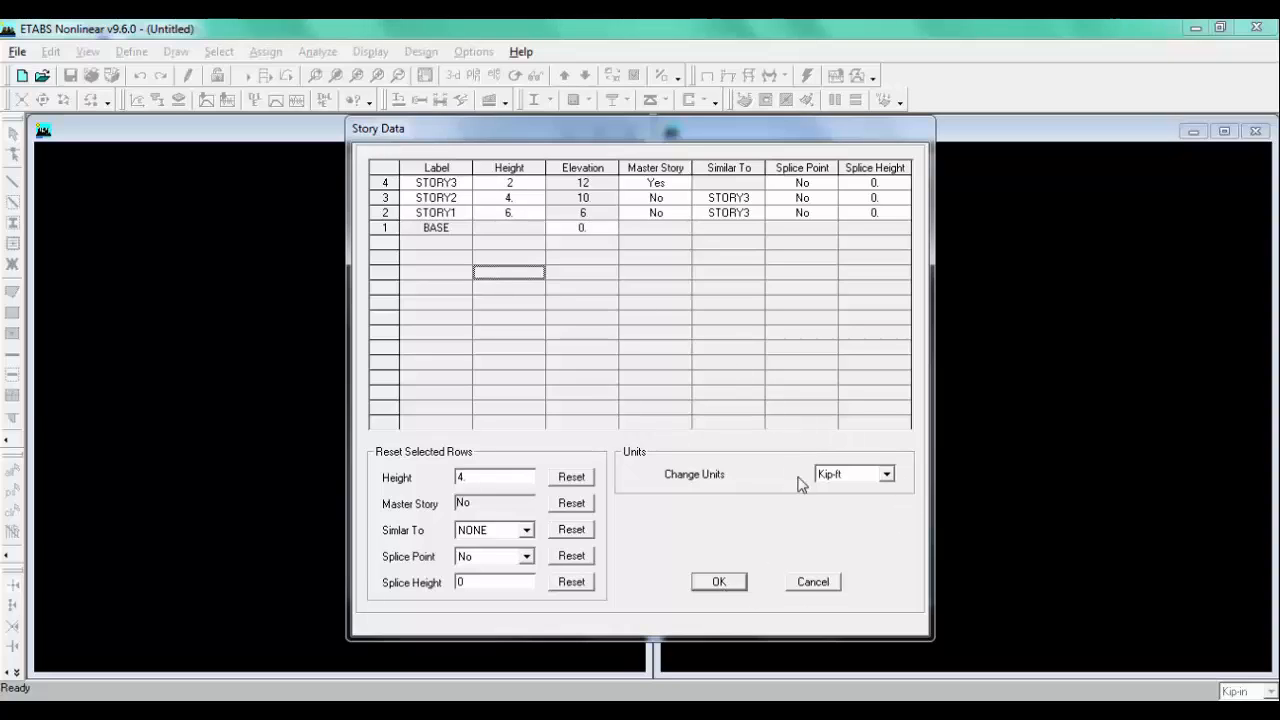
click(722, 585)
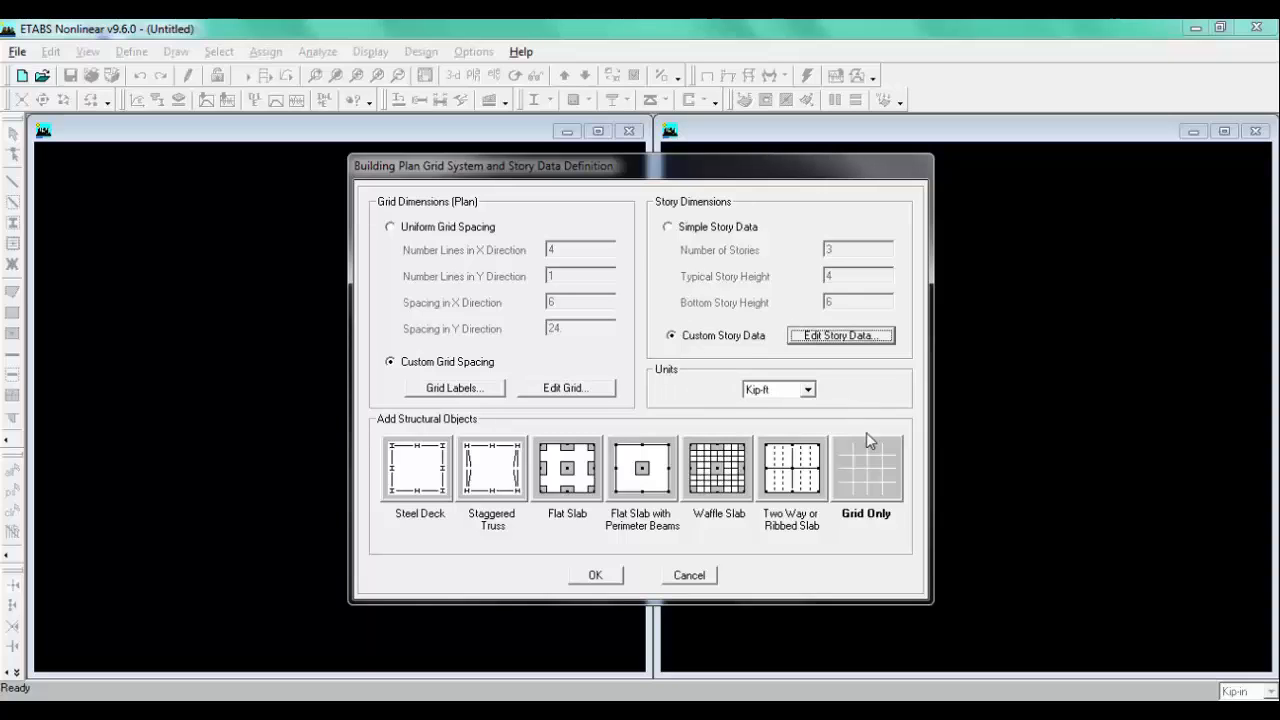
Step: Choose the Grid Only template and create the grid model
click(842, 485)
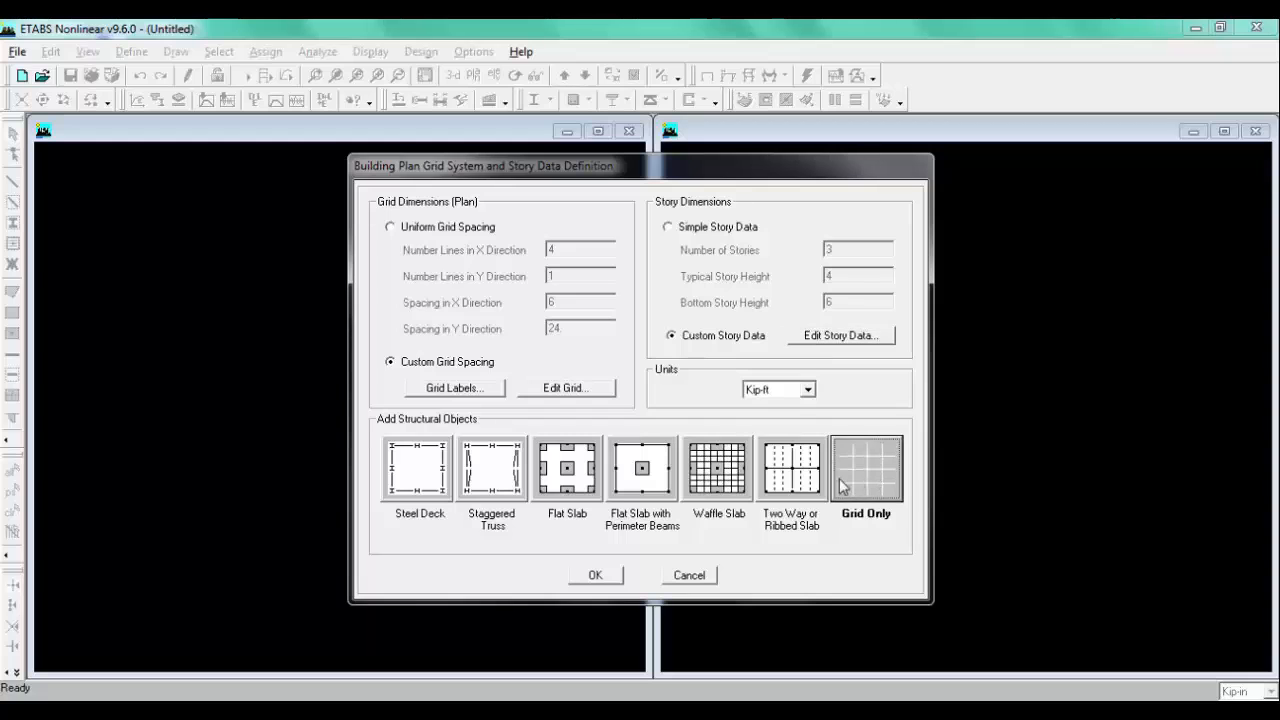
click(595, 575)
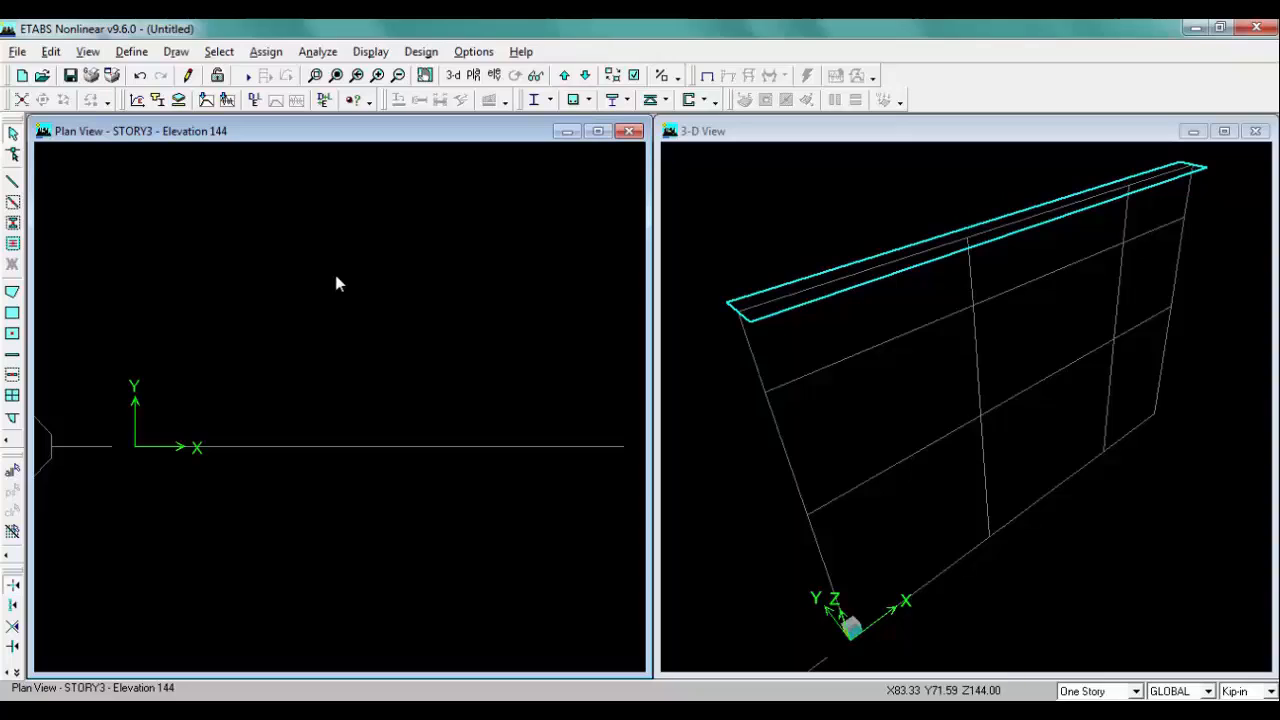
Step: Open the elevation view of grid line 1
click(494, 76)
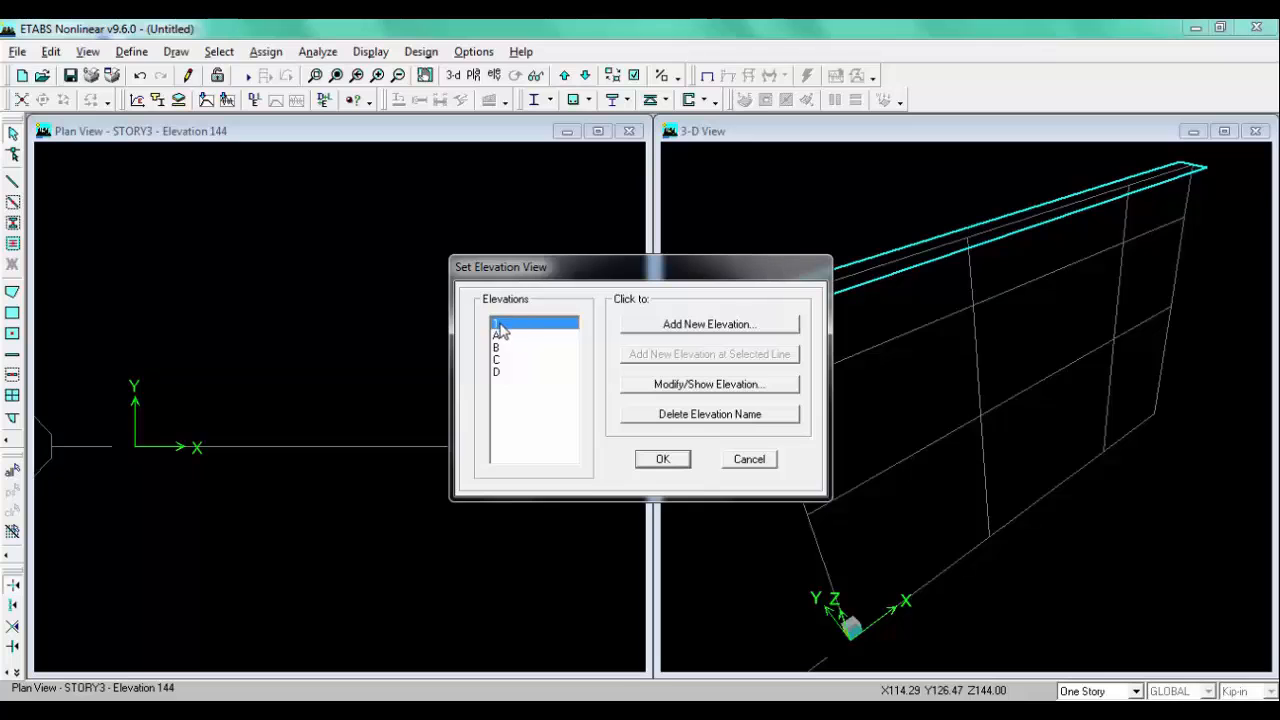
click(670, 459)
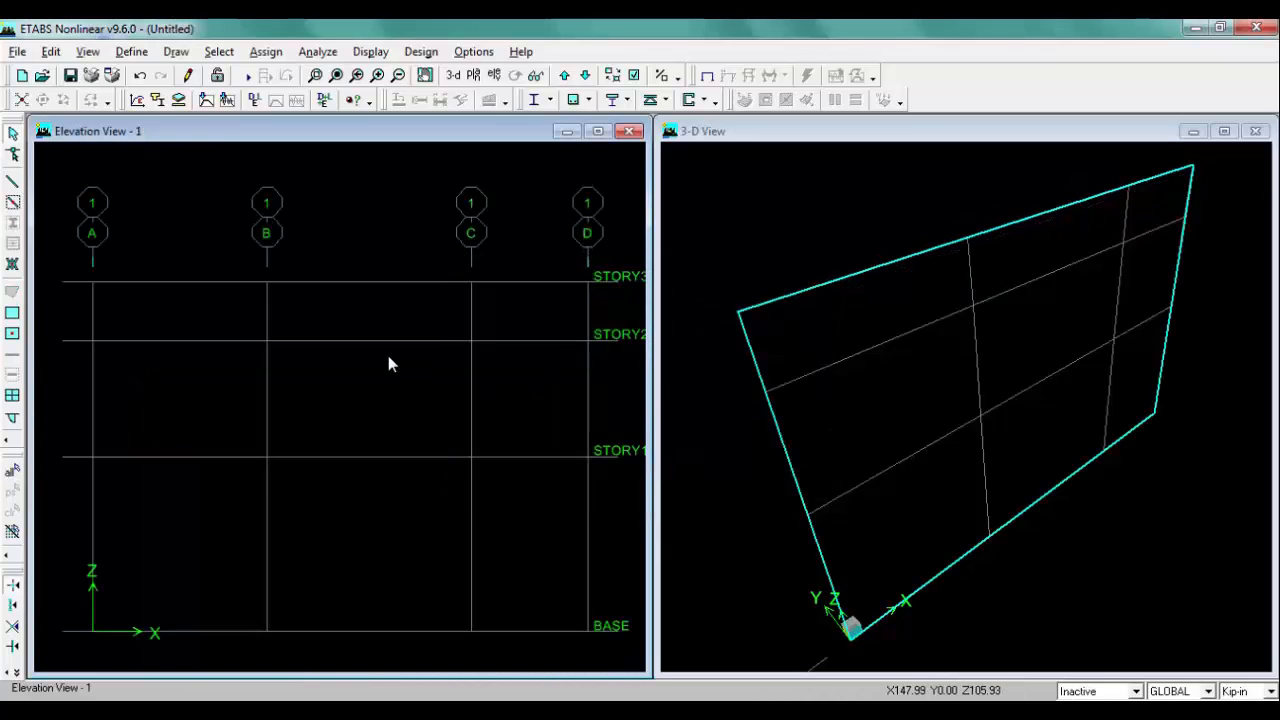
scroll(386, 350, down, 3)
scroll(388, 362, up, 2)
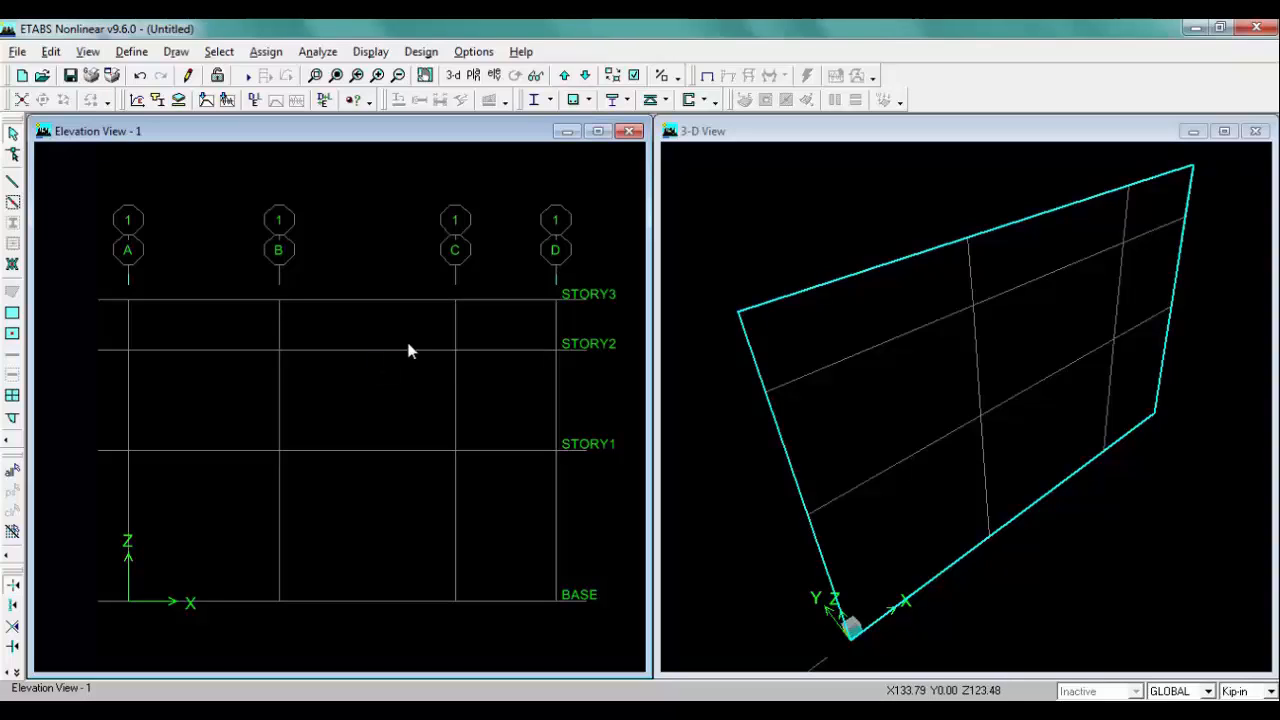
Step: Set the CONC material's specified concrete compressive strength f'c to 3.5 and confirm the materials
click(135, 56)
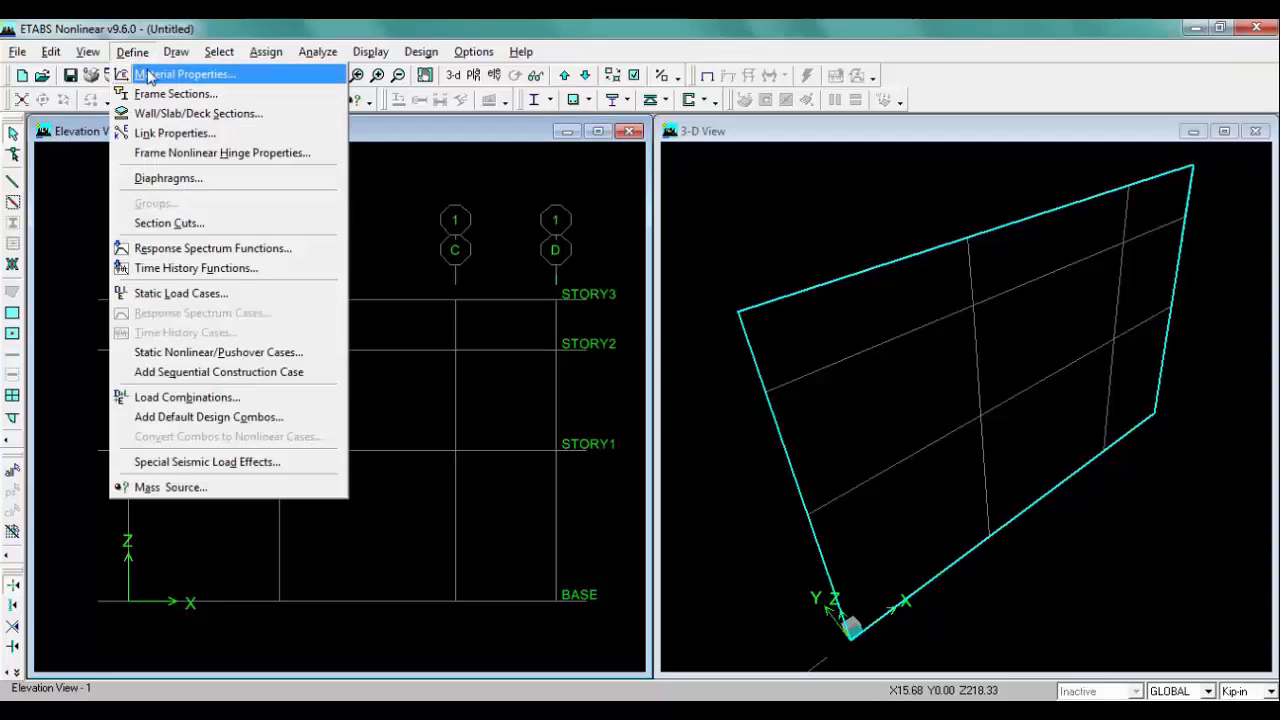
click(213, 80)
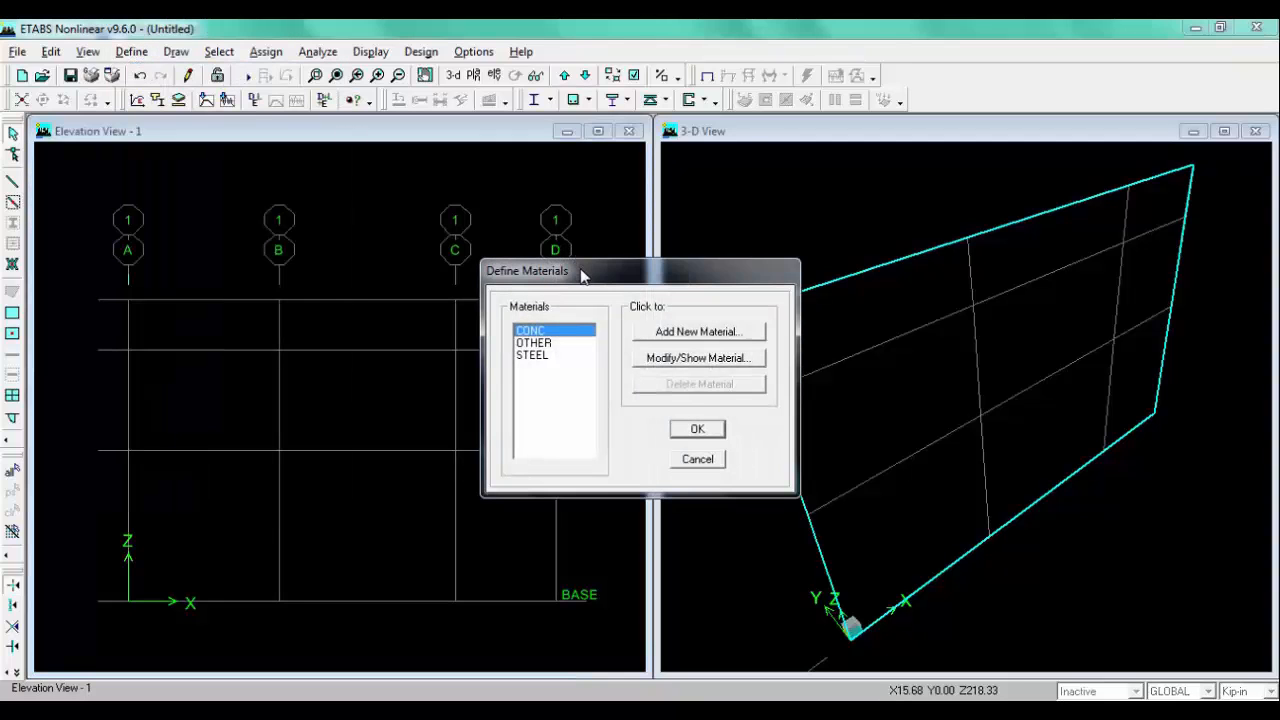
drag(585, 273, 583, 255)
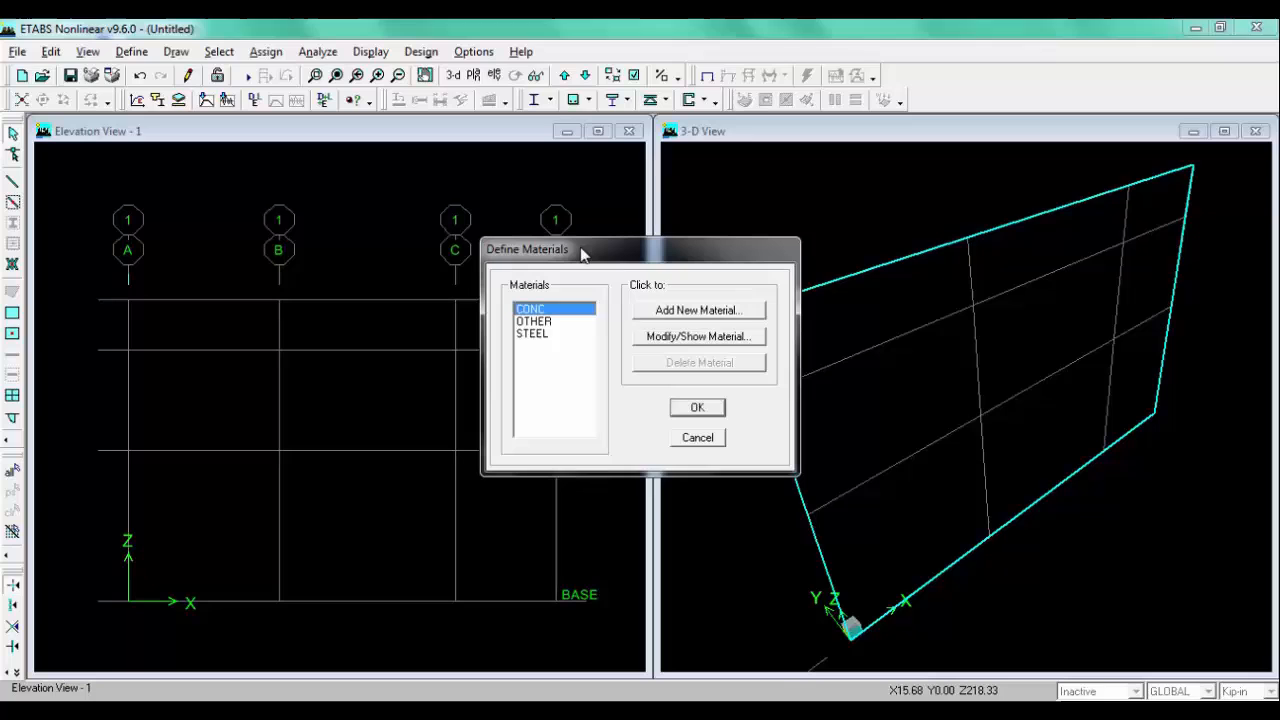
click(661, 342)
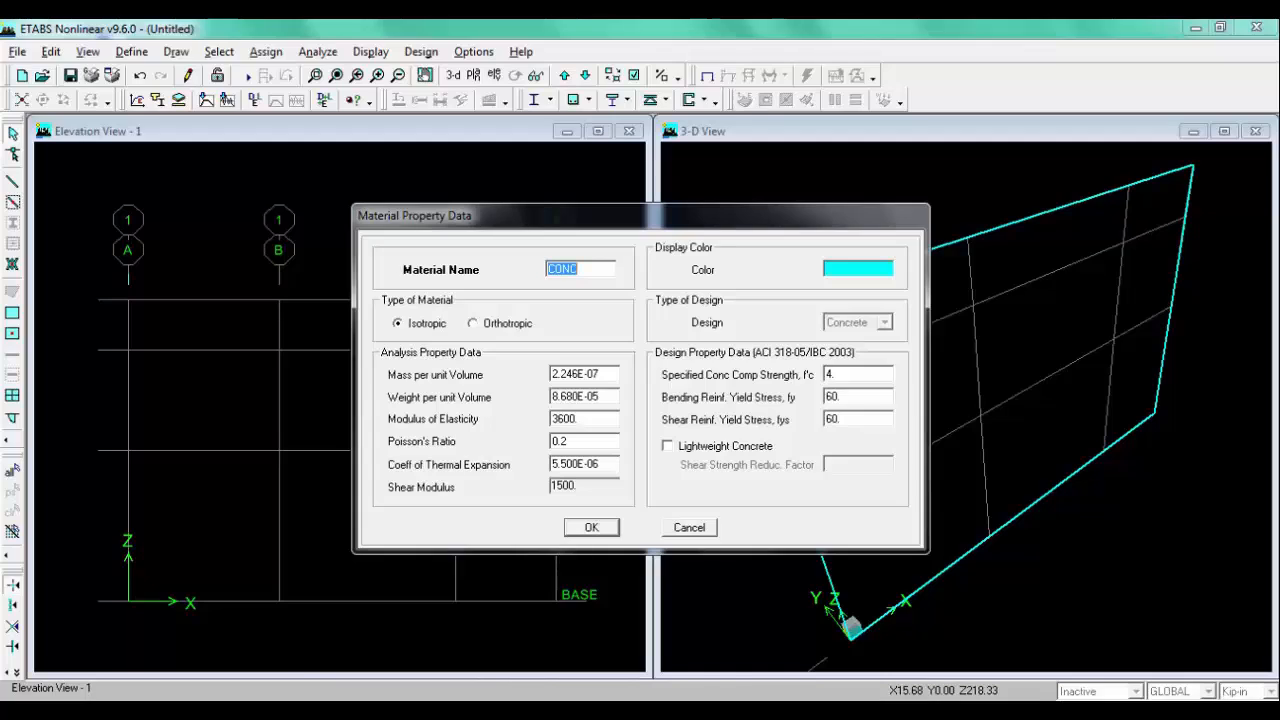
click(297, 711)
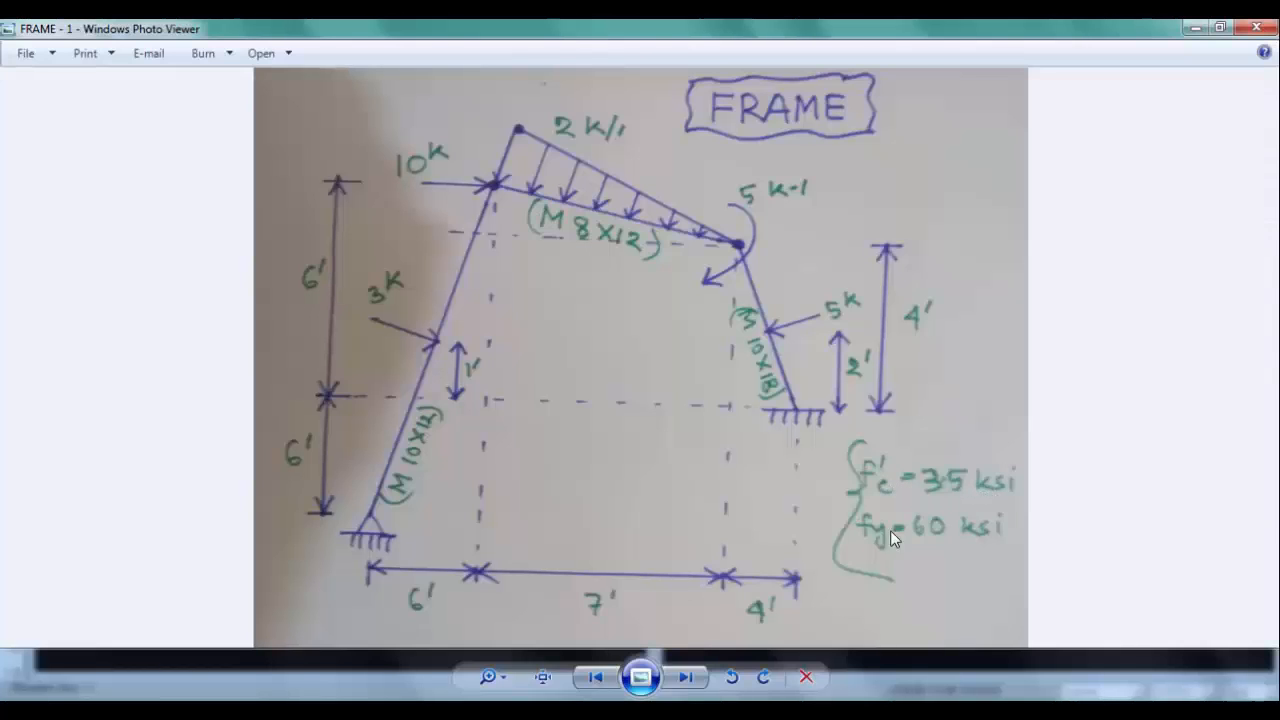
click(297, 711)
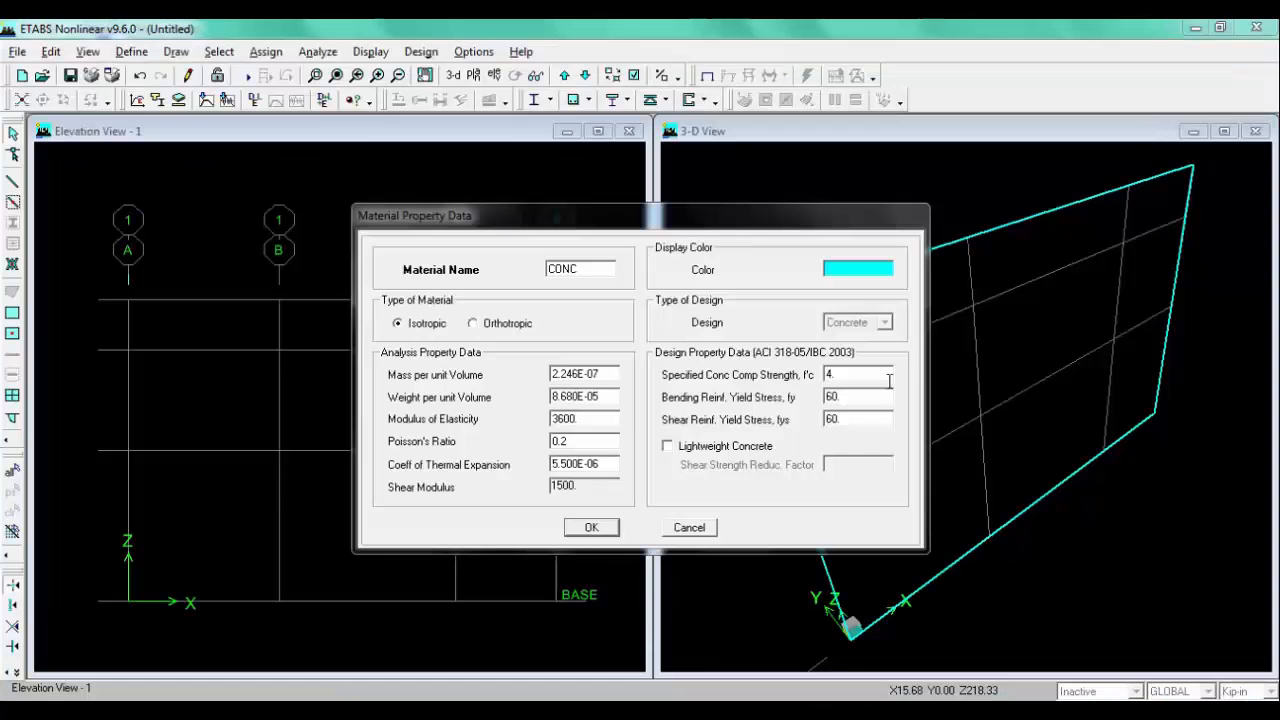
click(866, 376)
double_click(850, 377)
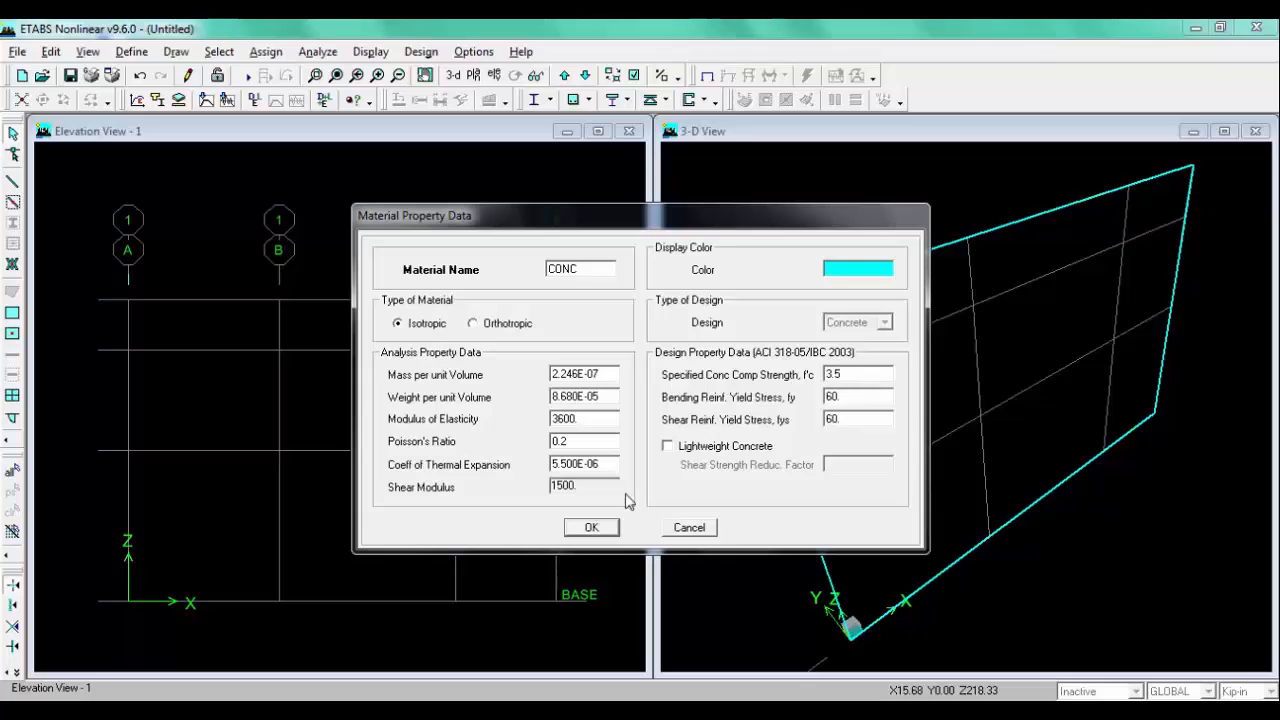
click(590, 527)
click(695, 410)
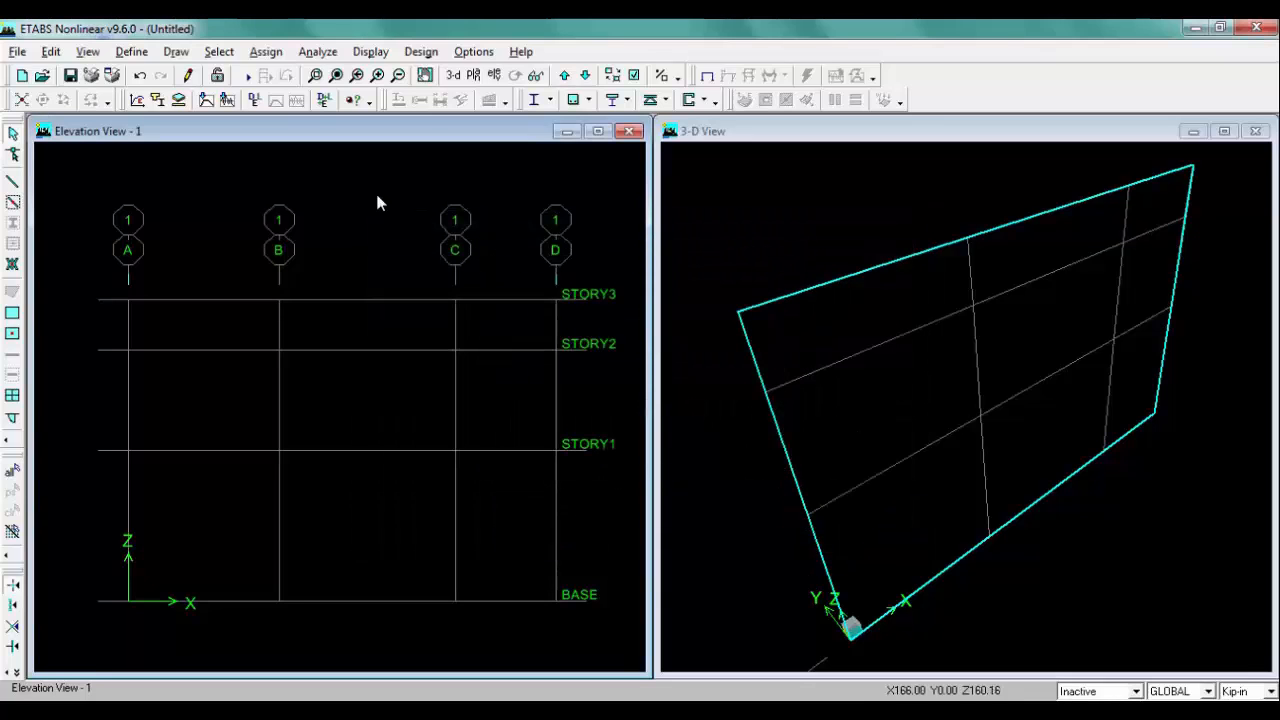
Step: Open the frame section definitions and delete all existing section properties
click(134, 53)
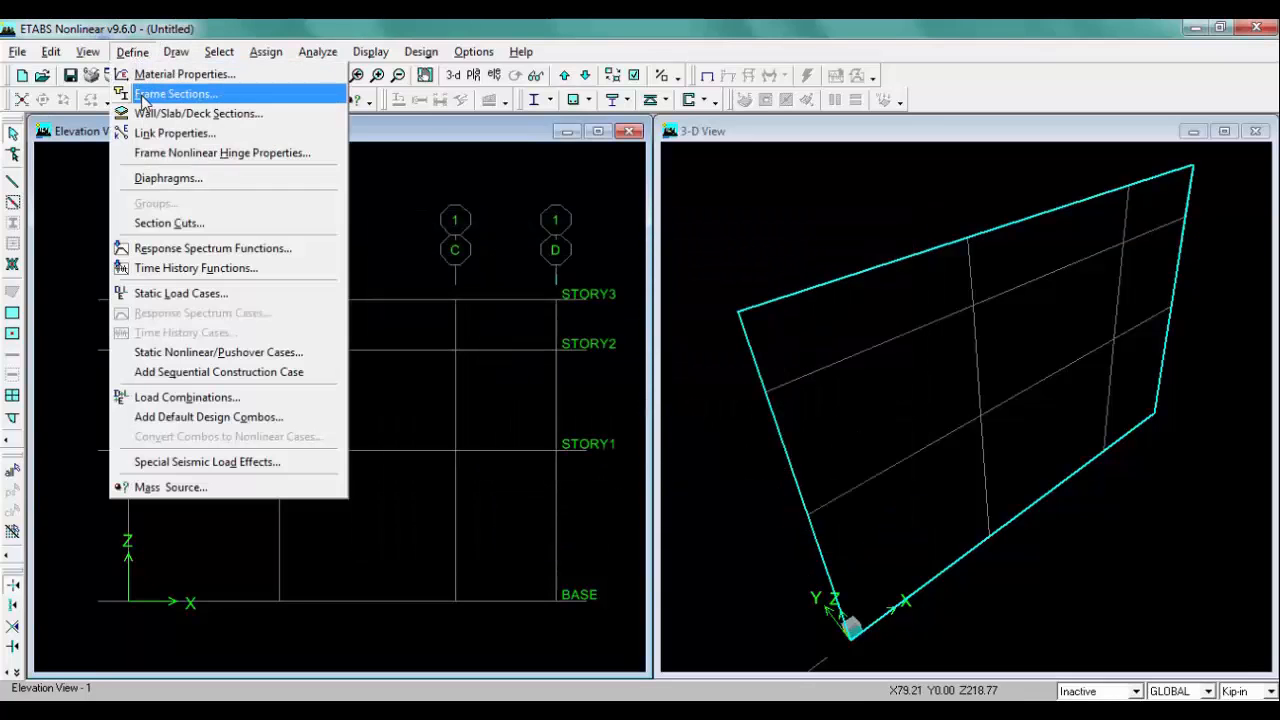
click(250, 94)
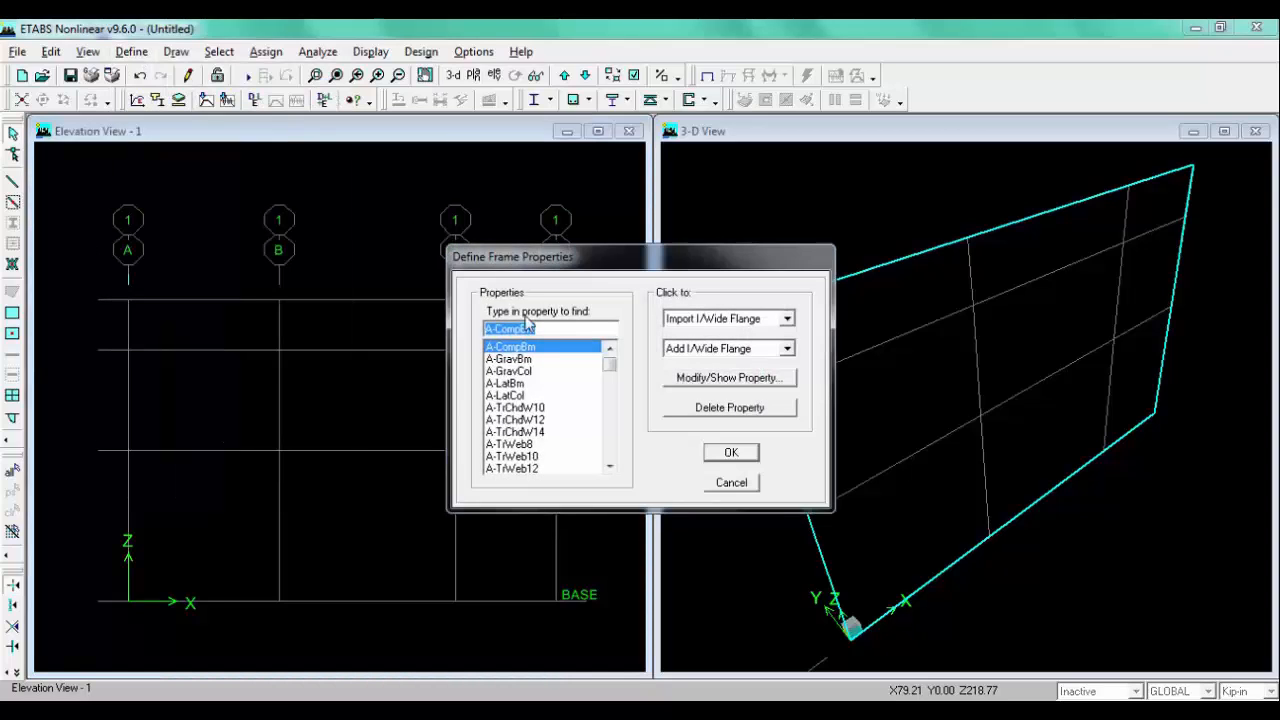
drag(615, 370, 609, 453)
click(522, 469)
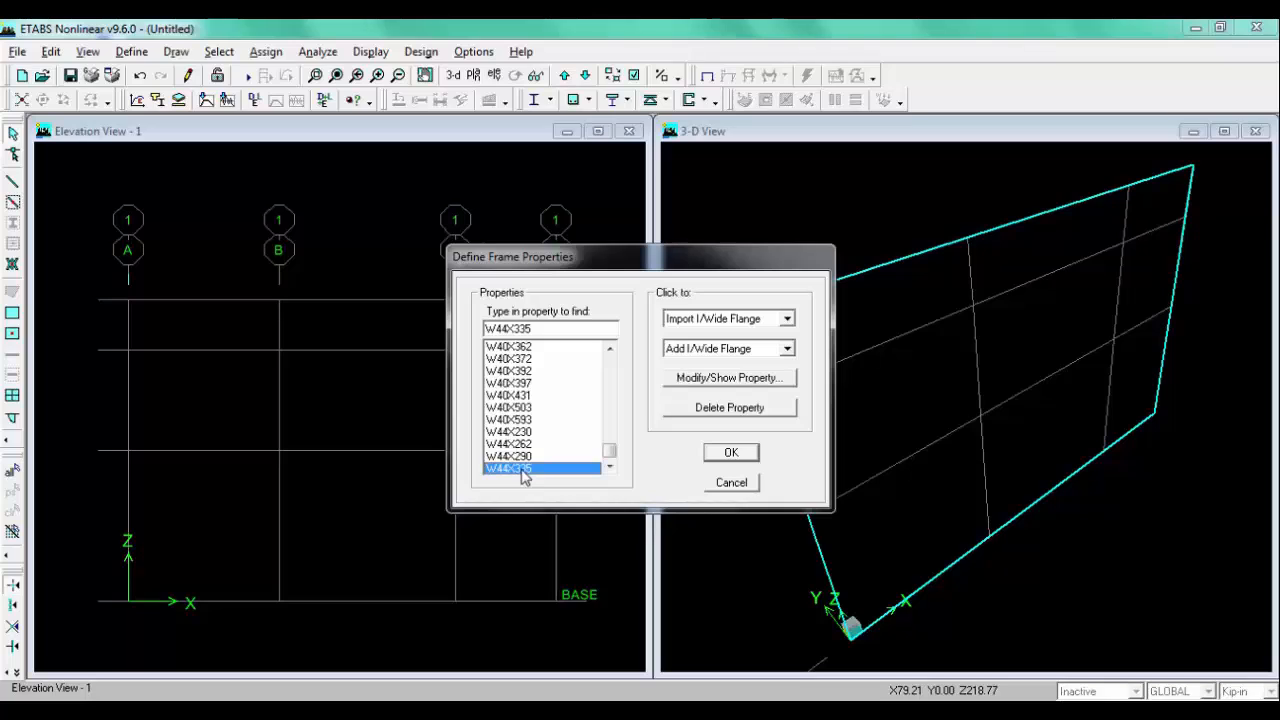
key(shift+Home)
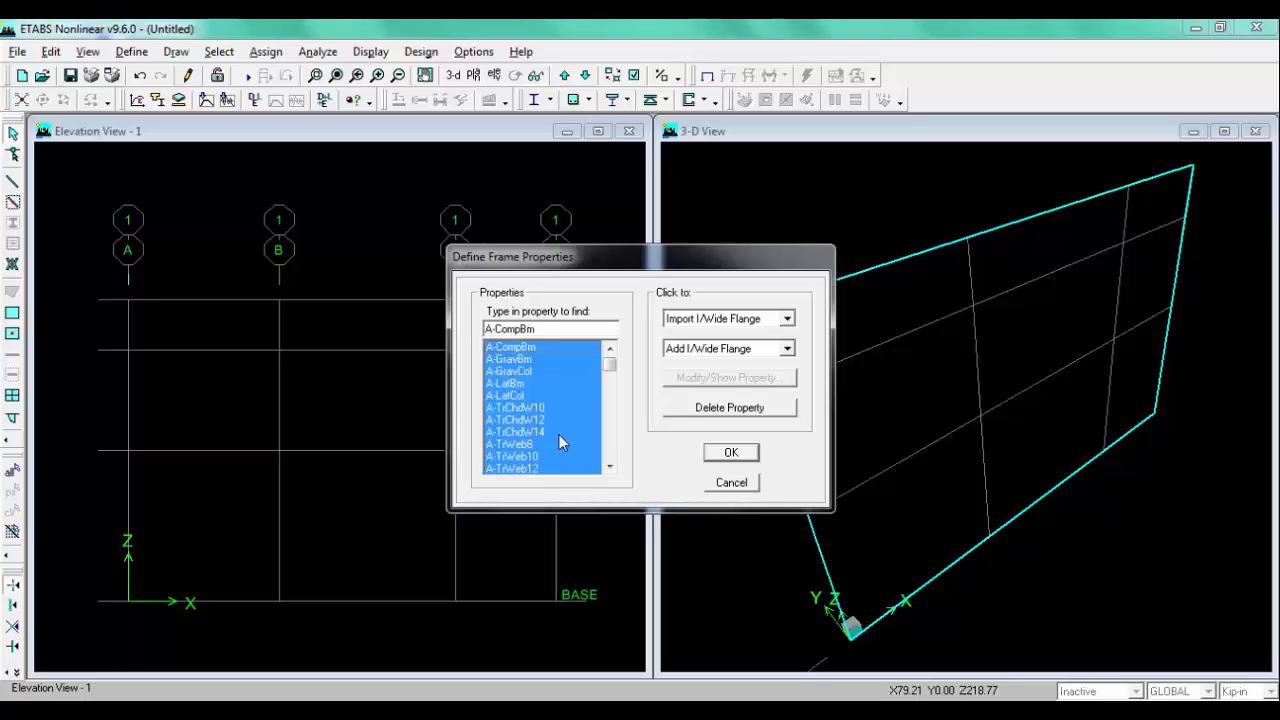
click(724, 410)
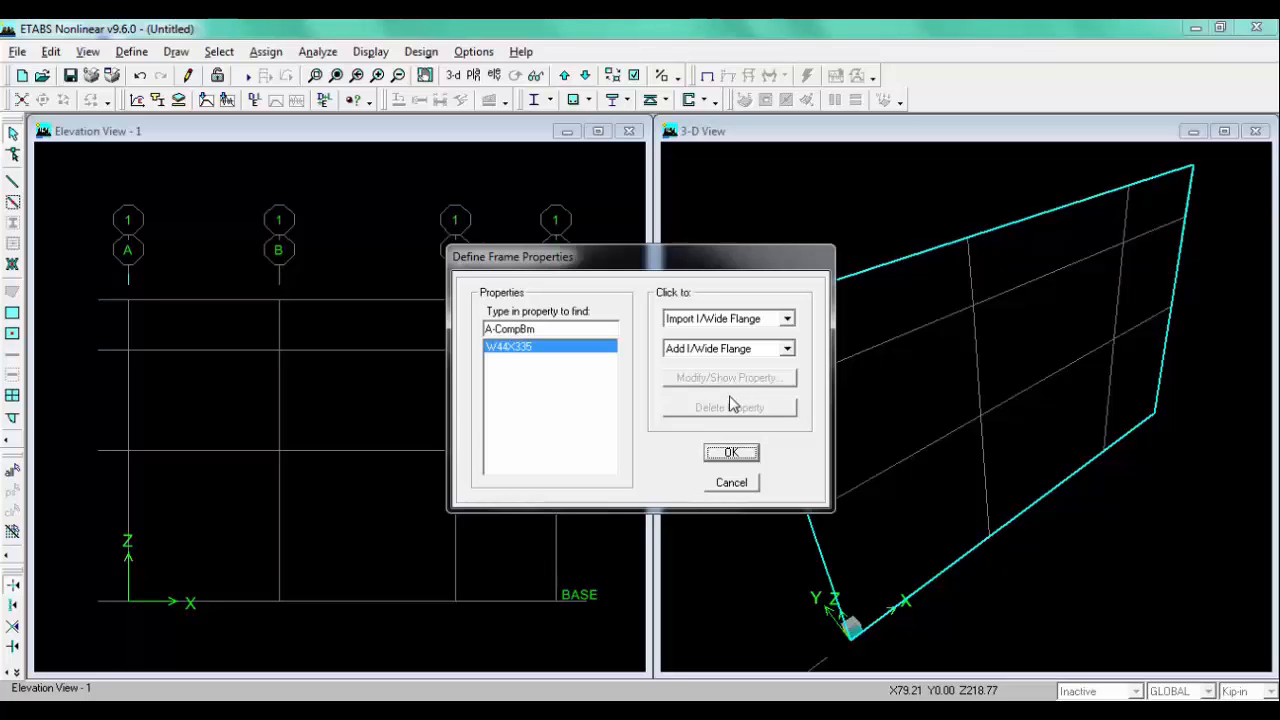
Step: Add a rectangular frame section named M10X12 with depth 12 and width 10, using CONC material
click(732, 349)
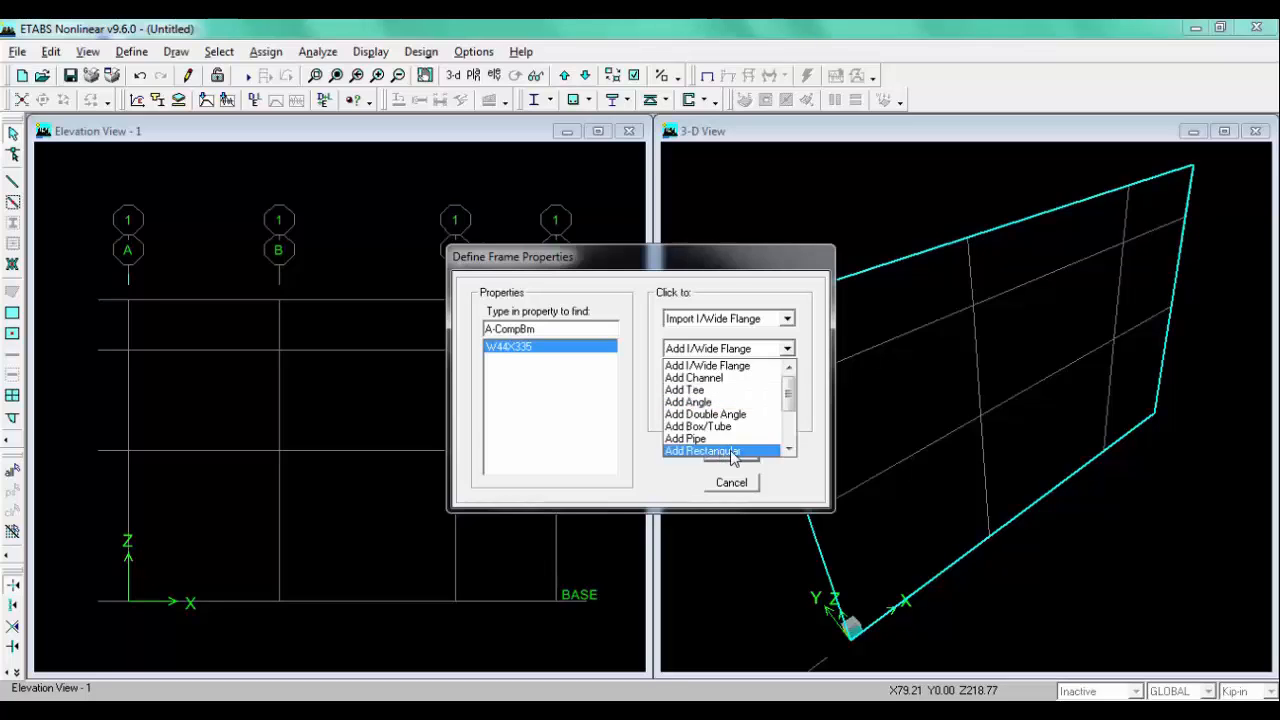
click(706, 451)
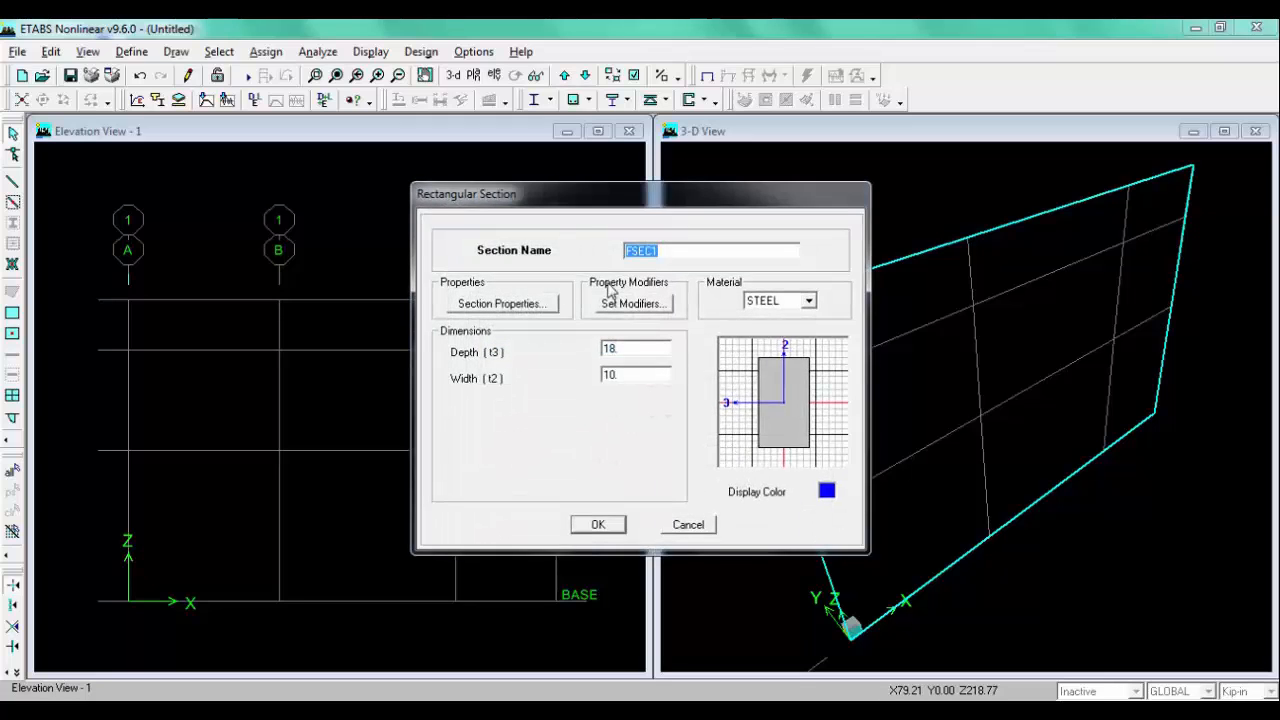
key(alt+Tab)
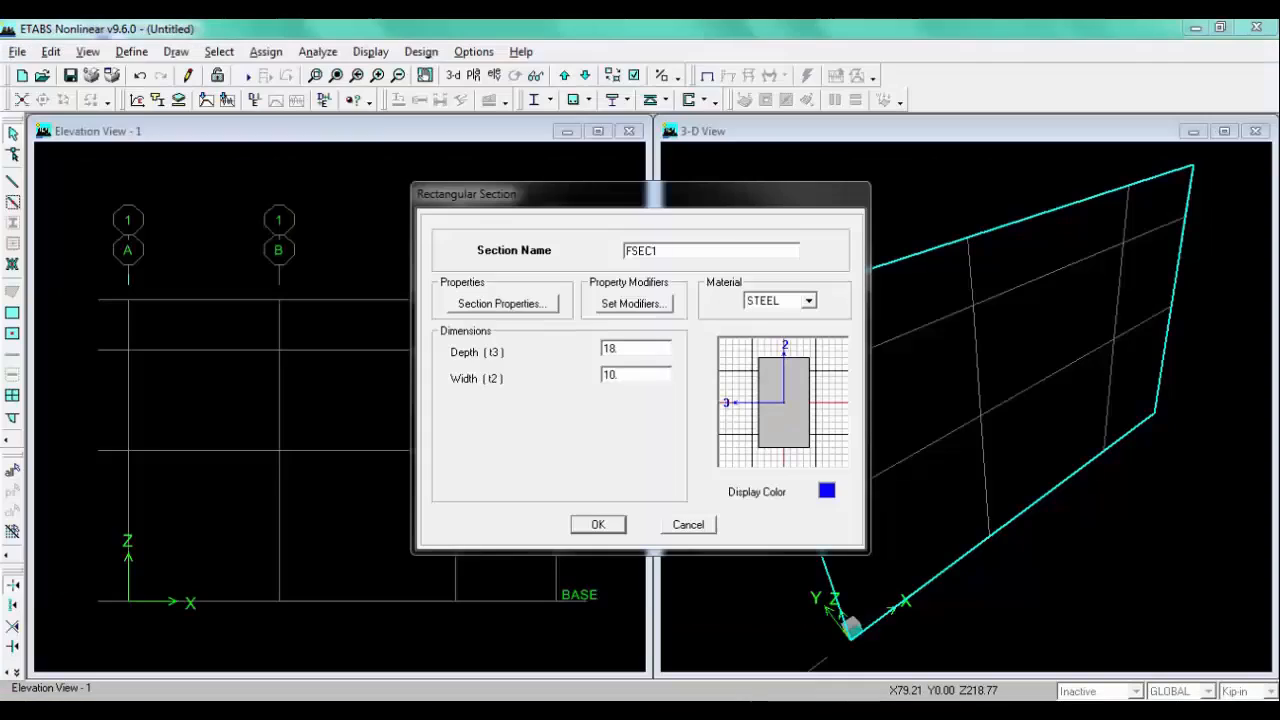
click(660, 251)
drag(664, 252, 604, 248)
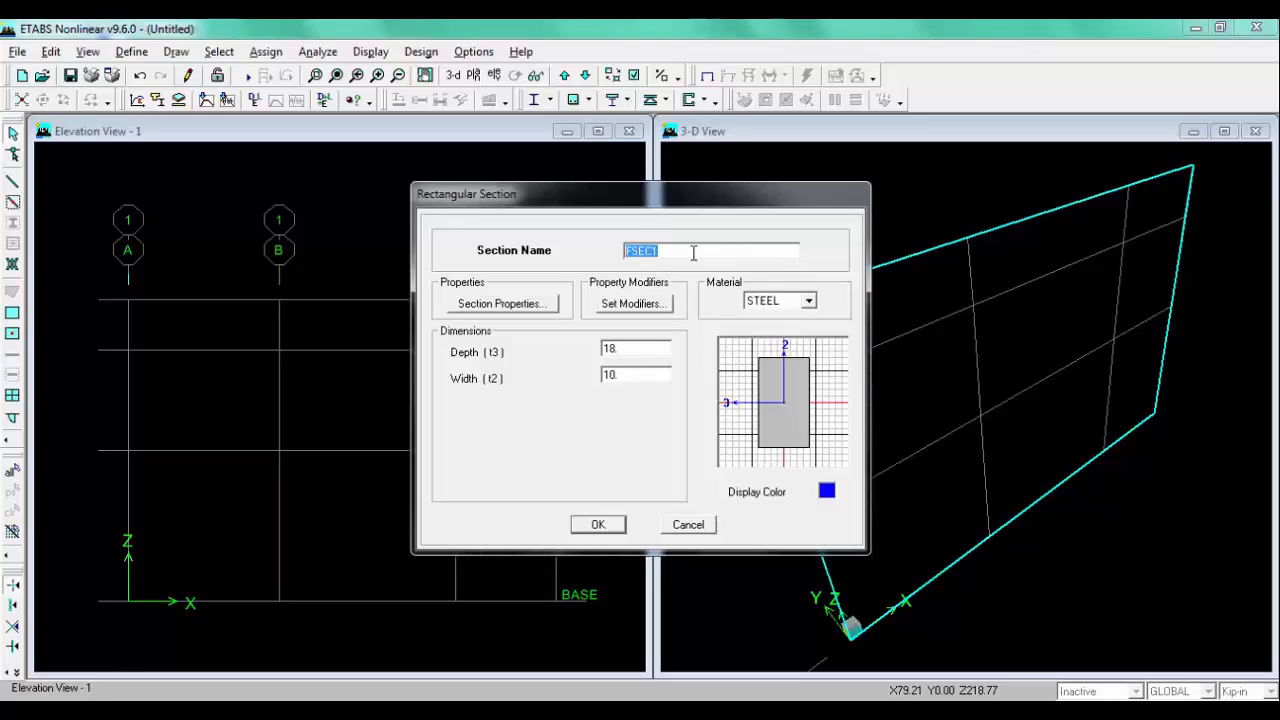
text(M)
double_click(651, 346)
text(12)
double_click(641, 373)
text(1)
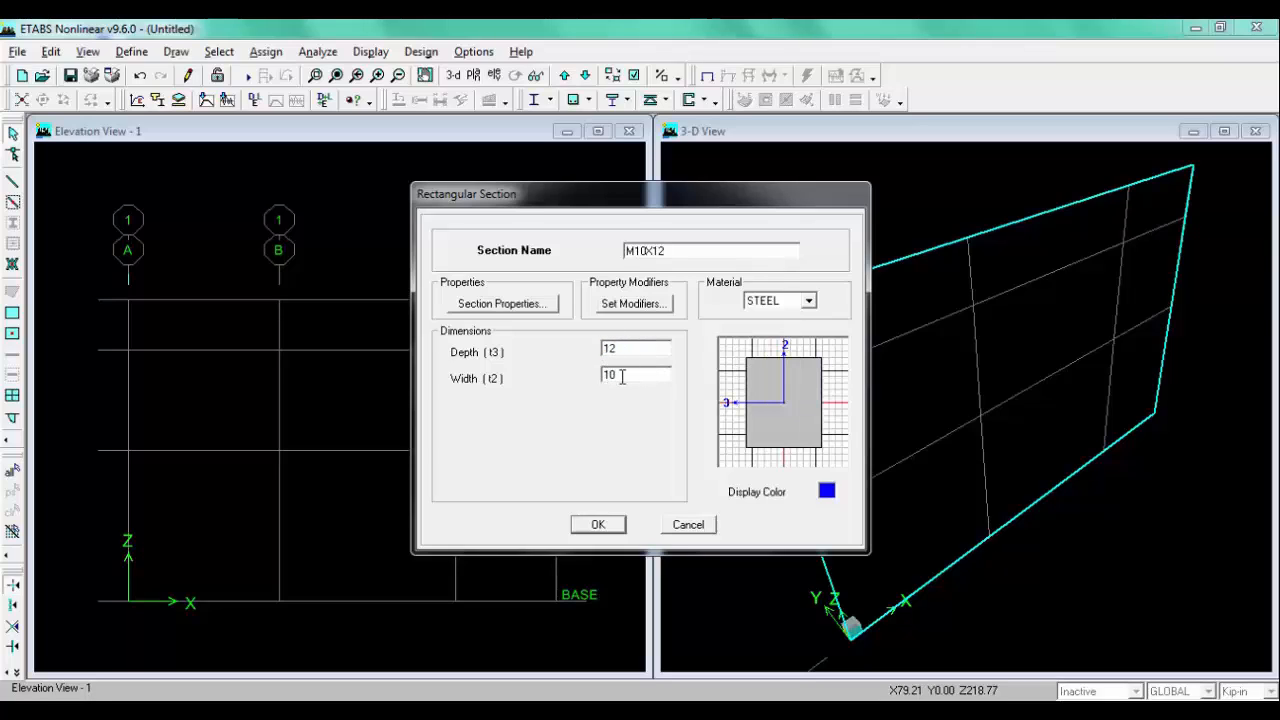
click(808, 300)
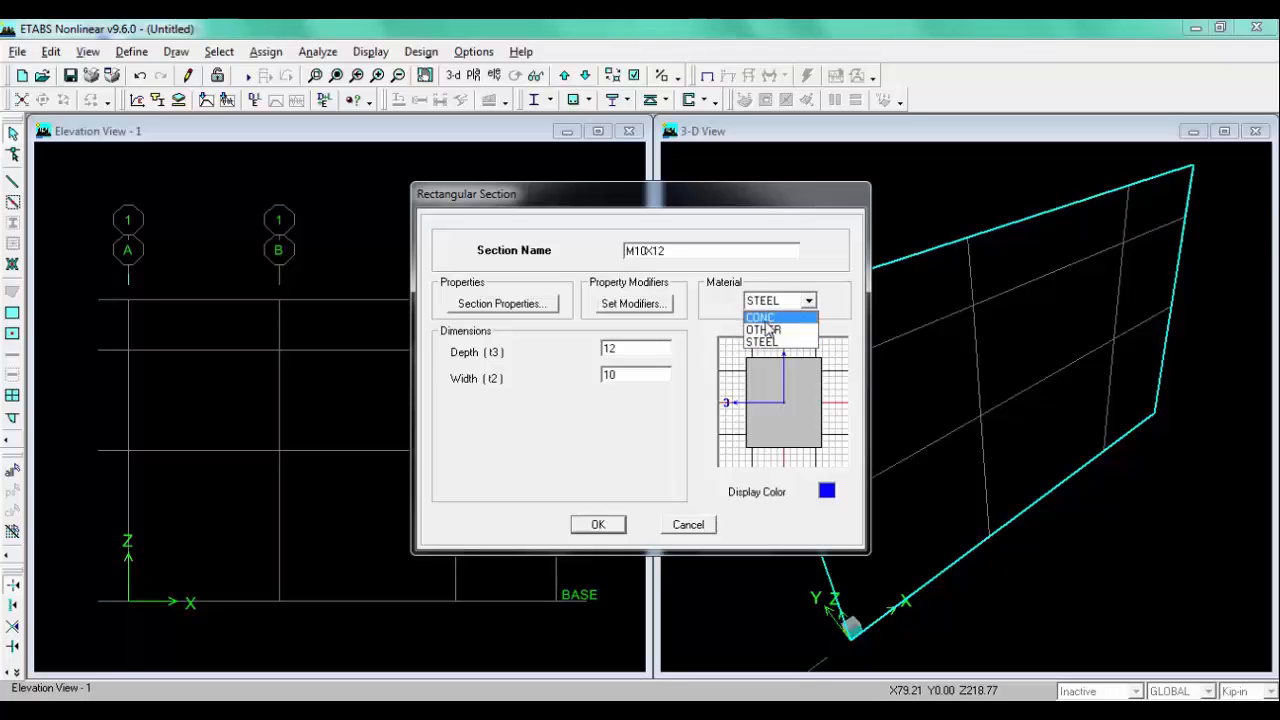
click(765, 313)
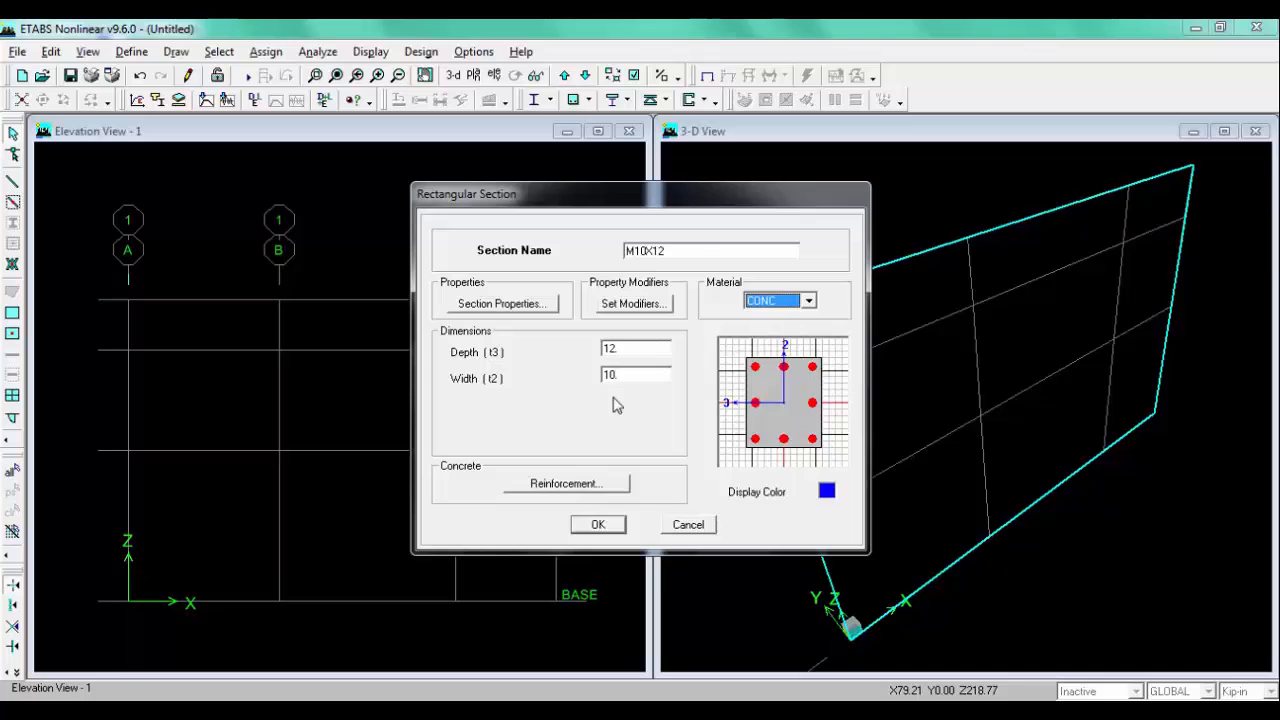
Step: Review the M10X12 reinforcement data, keeping the Column design type, and confirm the section
click(545, 484)
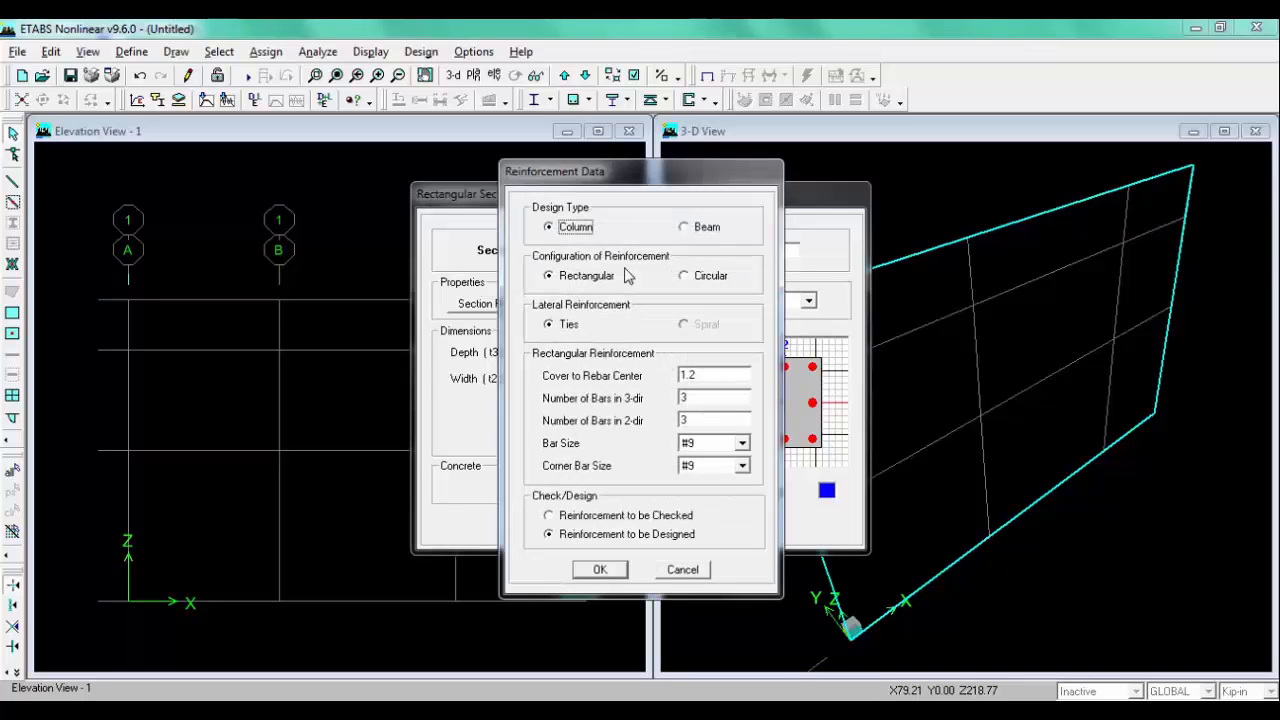
click(703, 228)
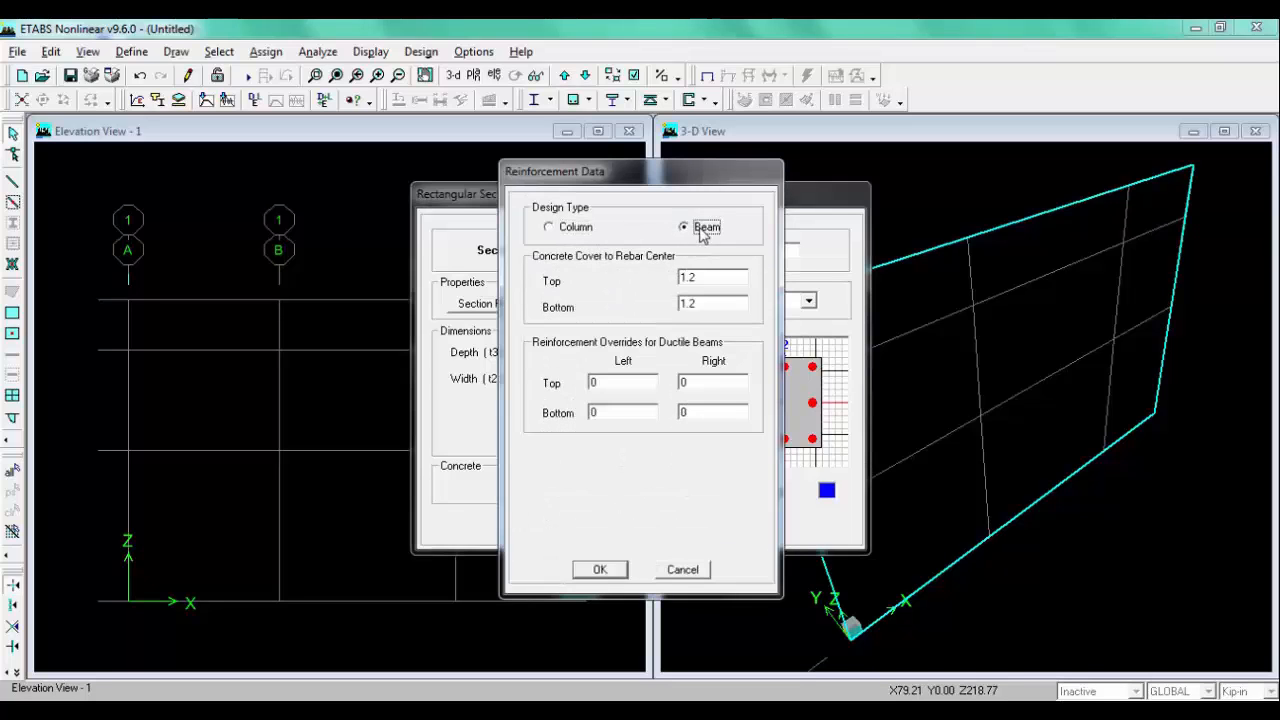
click(548, 227)
click(676, 569)
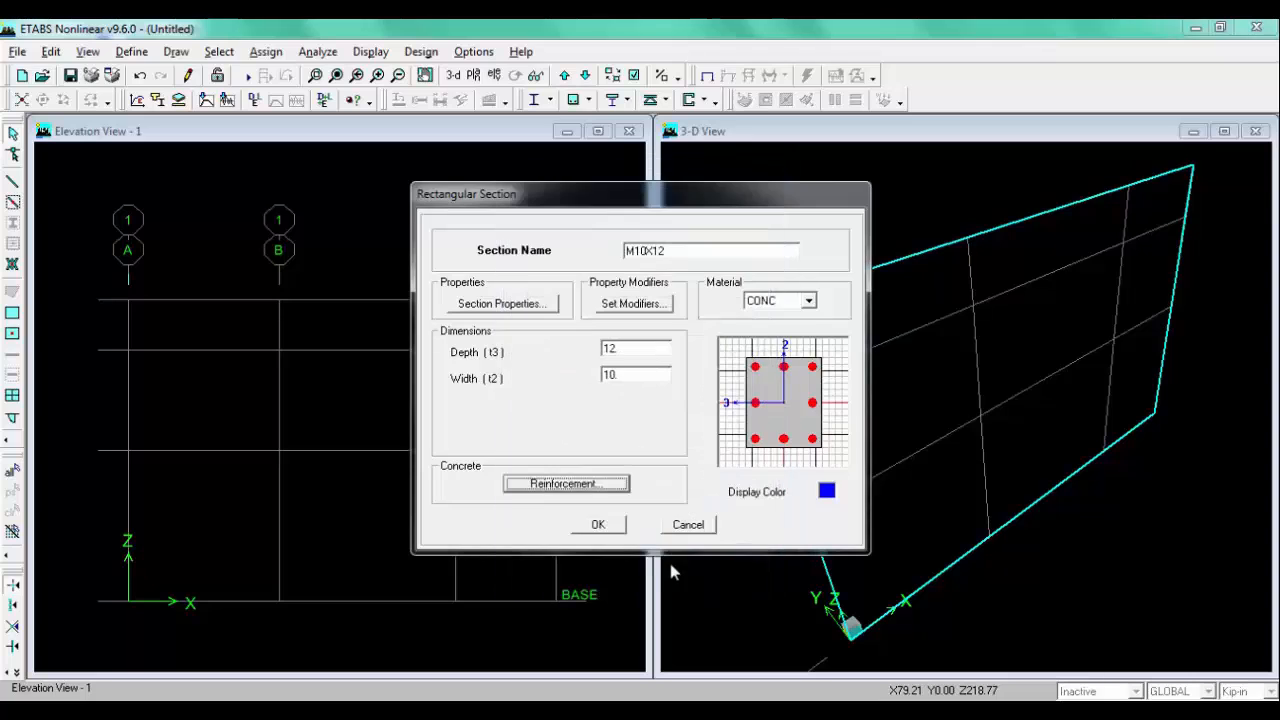
click(588, 485)
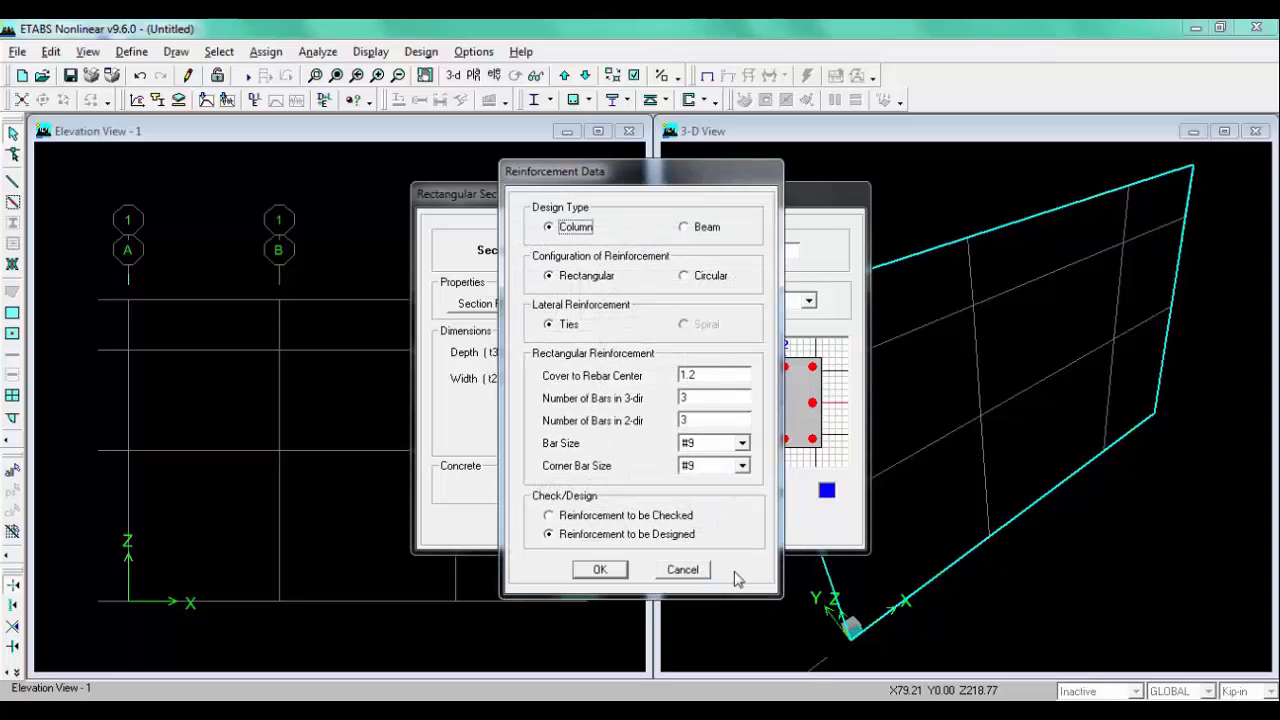
click(682, 570)
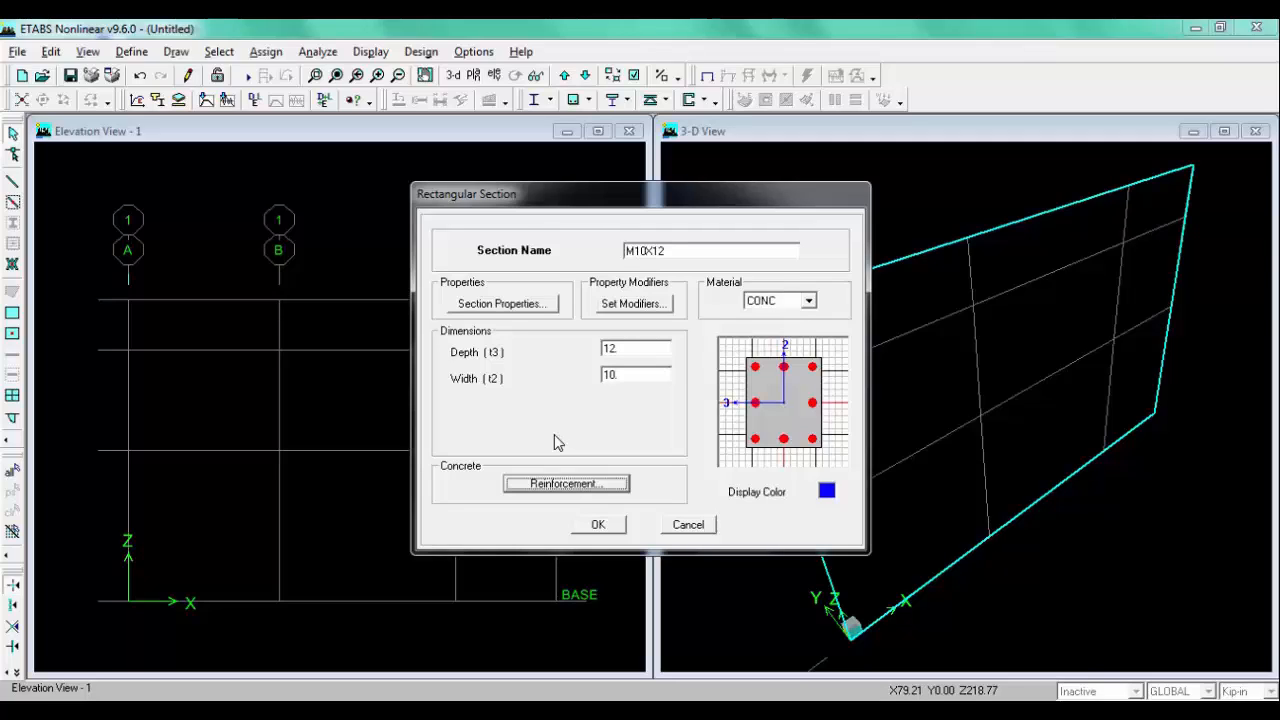
click(607, 531)
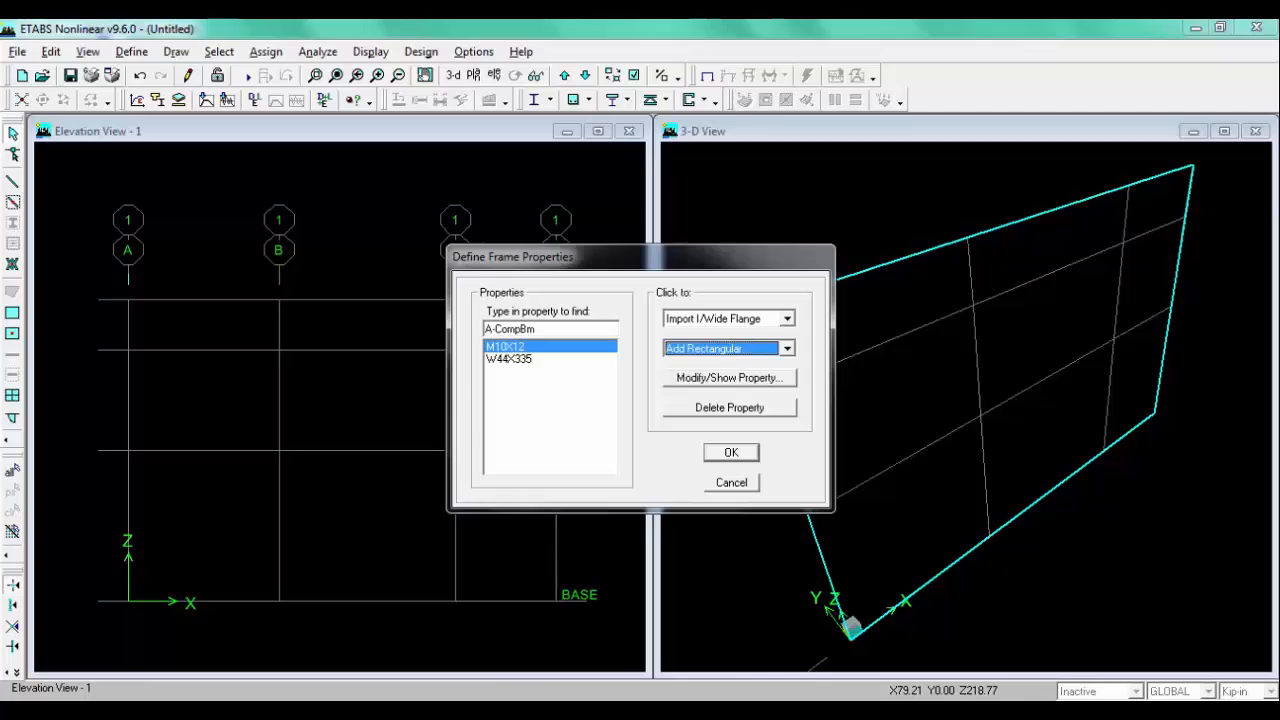
Step: Add a rectangular CONC section named M8X12 with depth 12 and width 8, checking the hand sketch
click(160, 711)
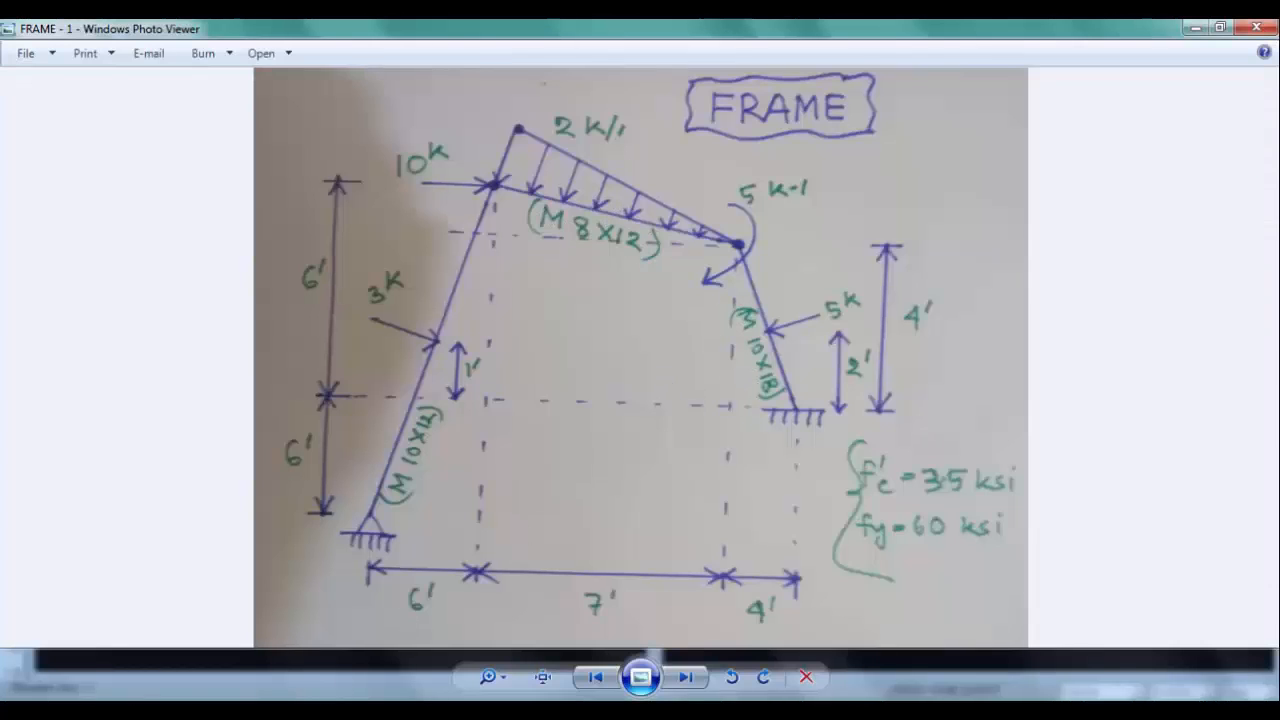
key(alt+Tab)
click(713, 350)
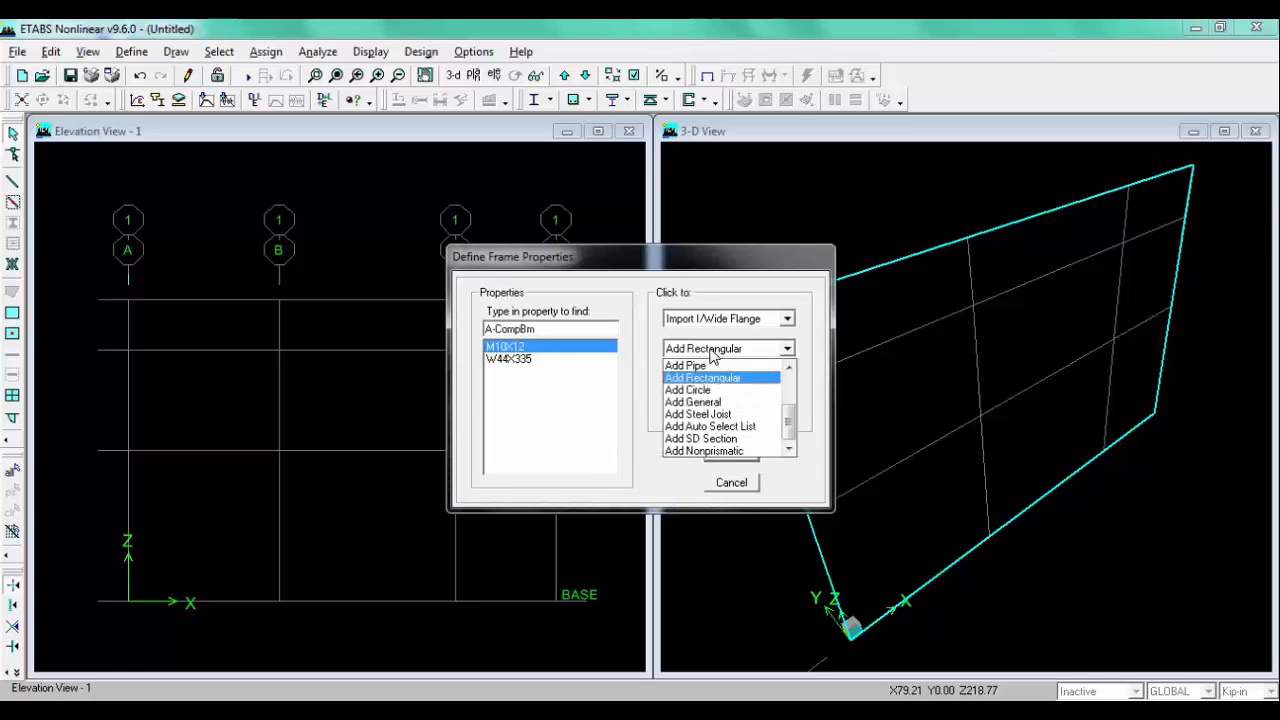
click(708, 378)
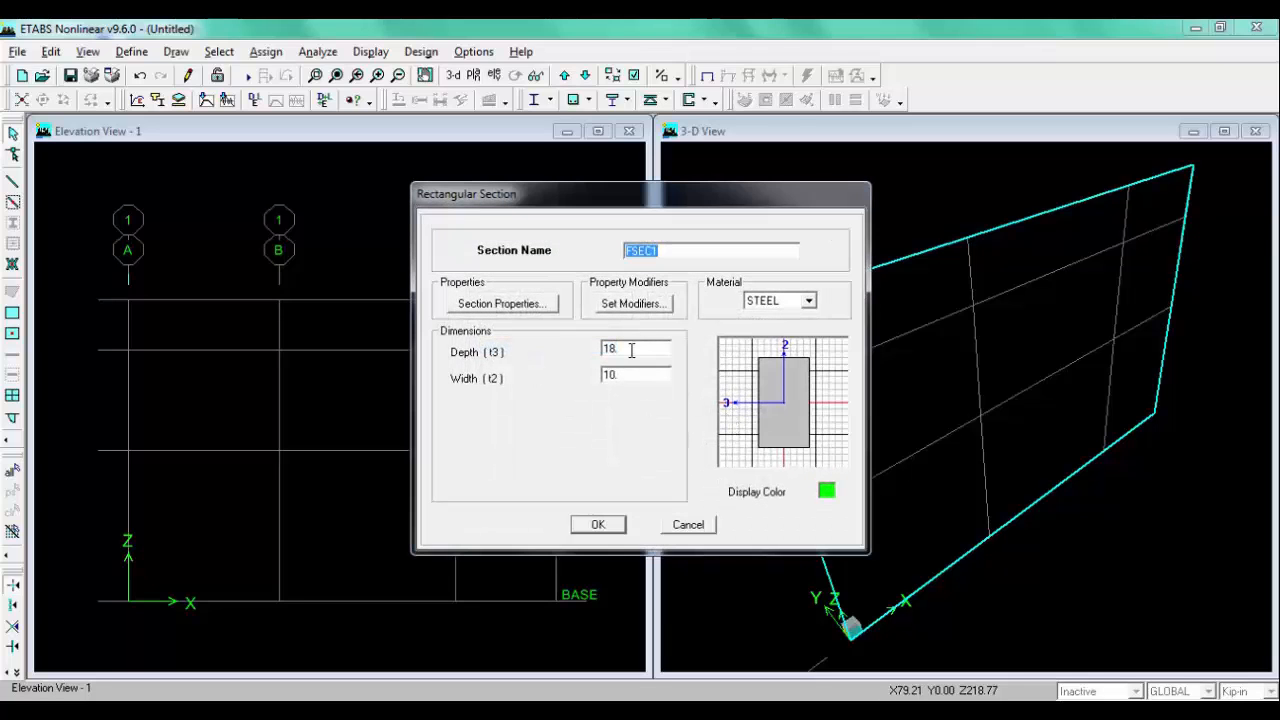
click(160, 711)
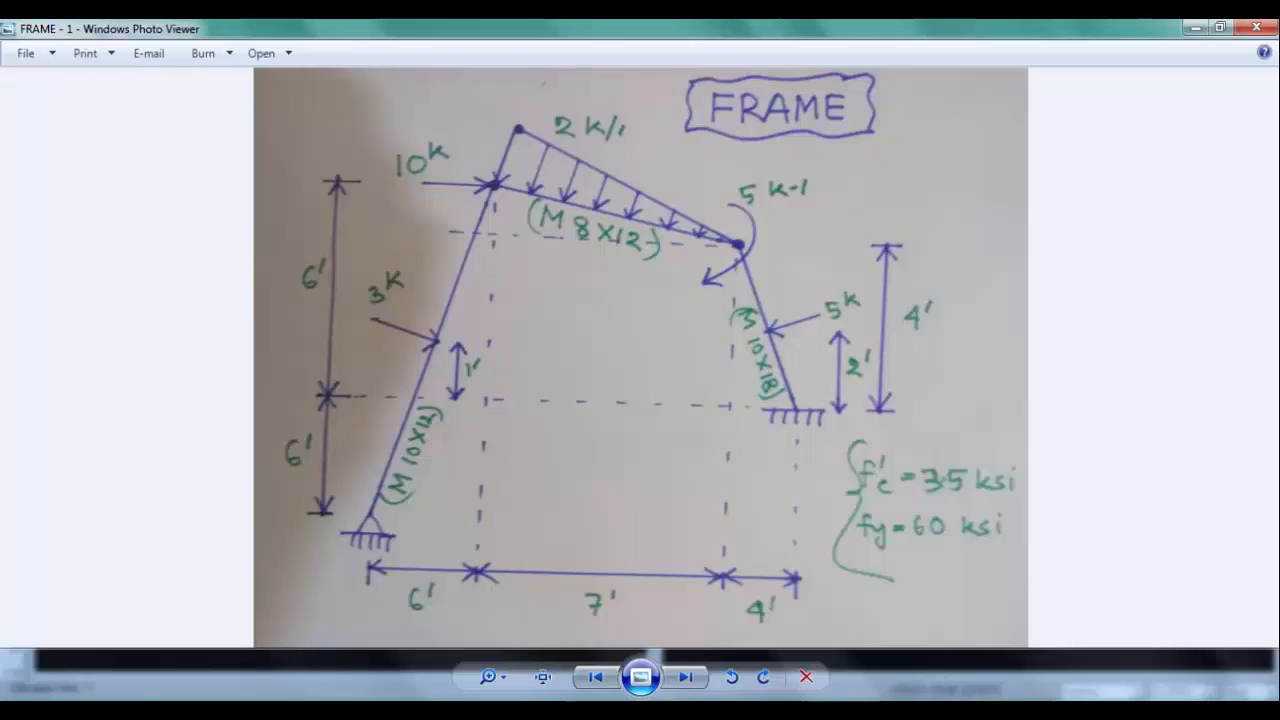
click(160, 711)
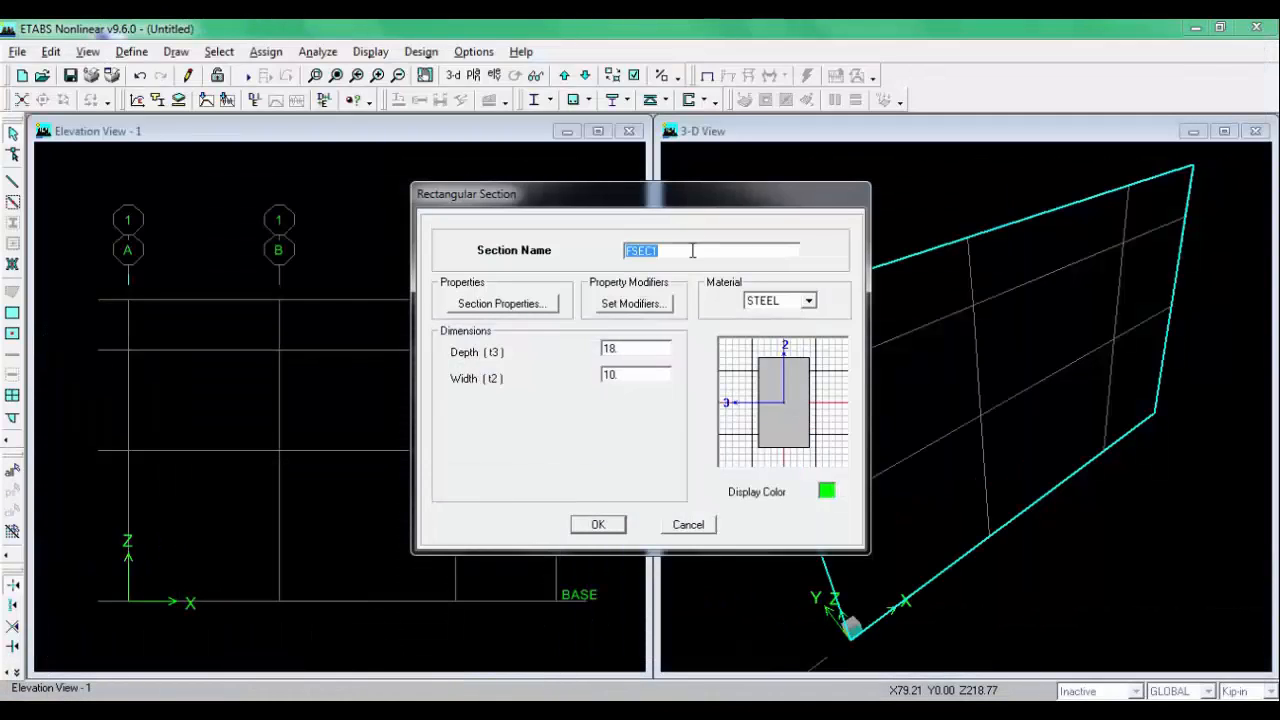
text(M8X12)
double_click(648, 349)
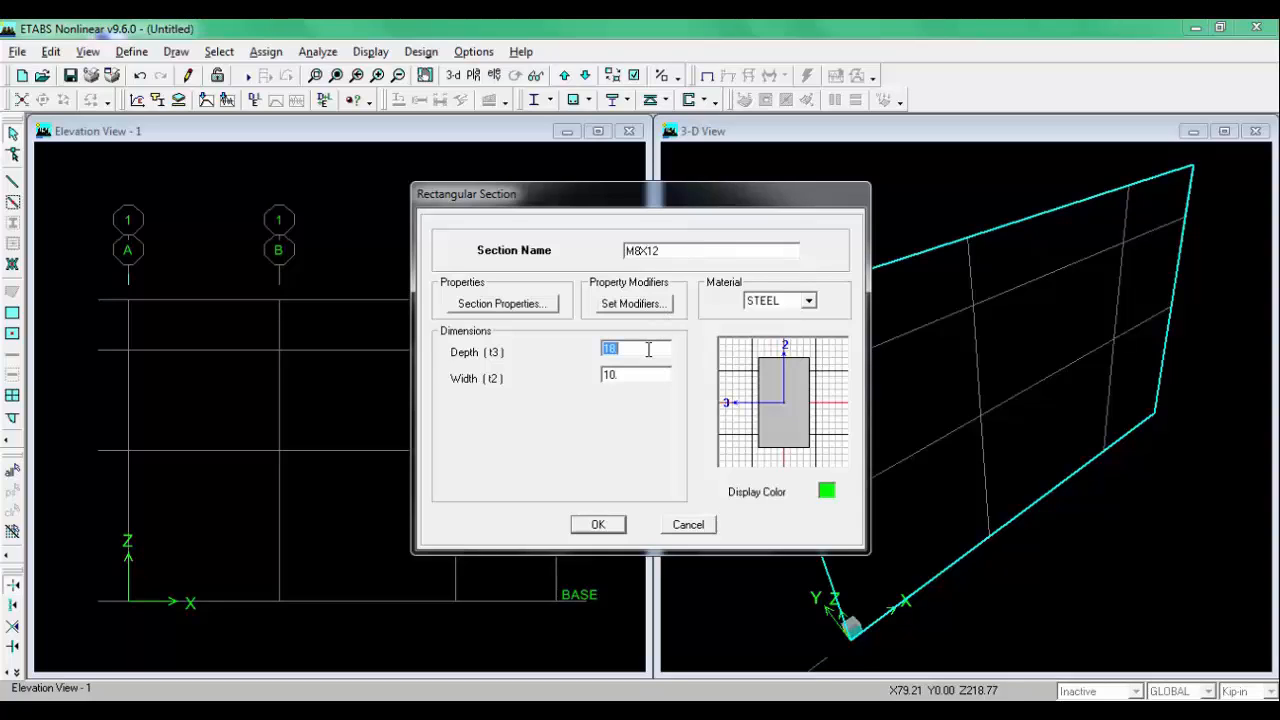
text(12)
double_click(642, 377)
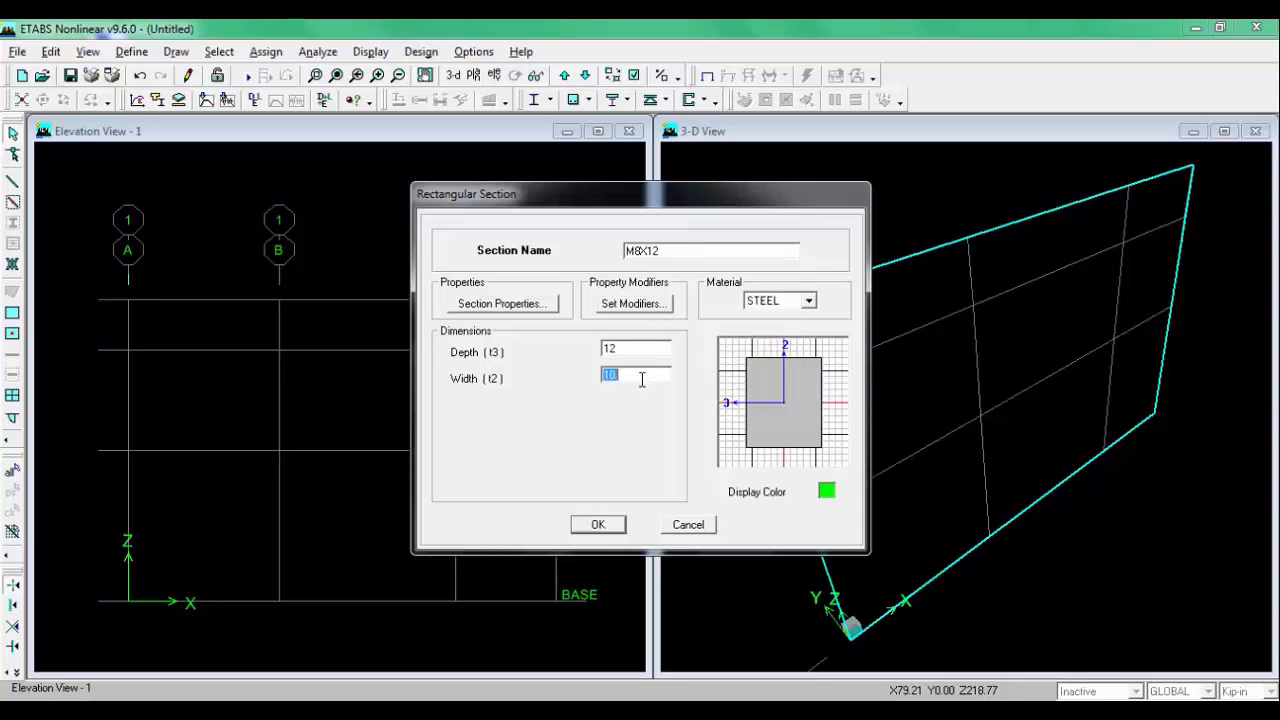
text(8)
click(785, 301)
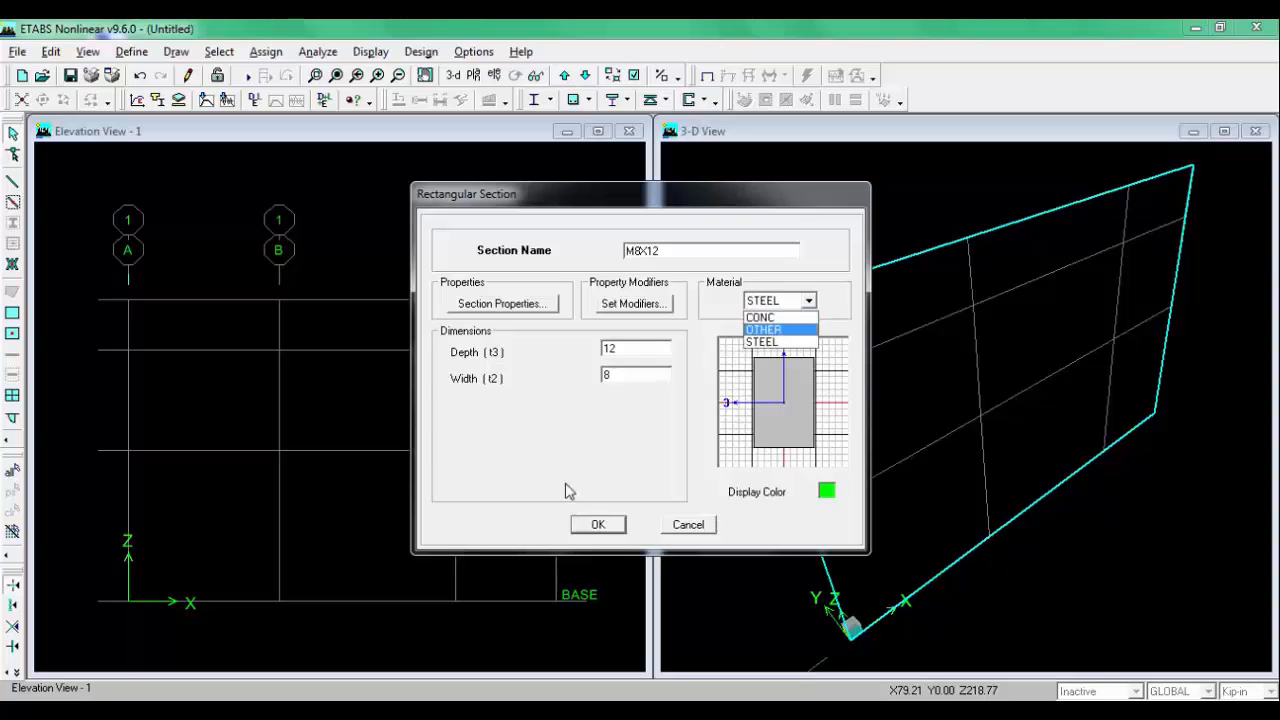
click(598, 526)
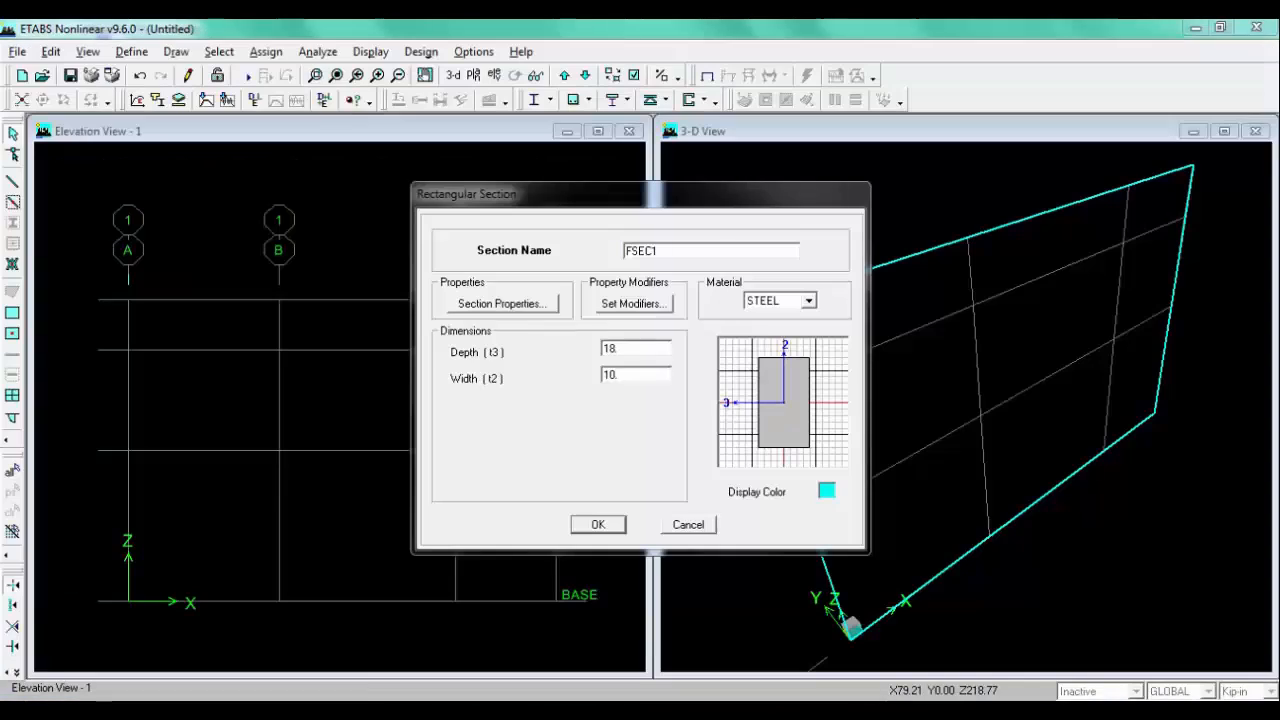
Step: Add a rectangular section named M10X18 with depth 18 and width 10, using CONC material
double_click(675, 252)
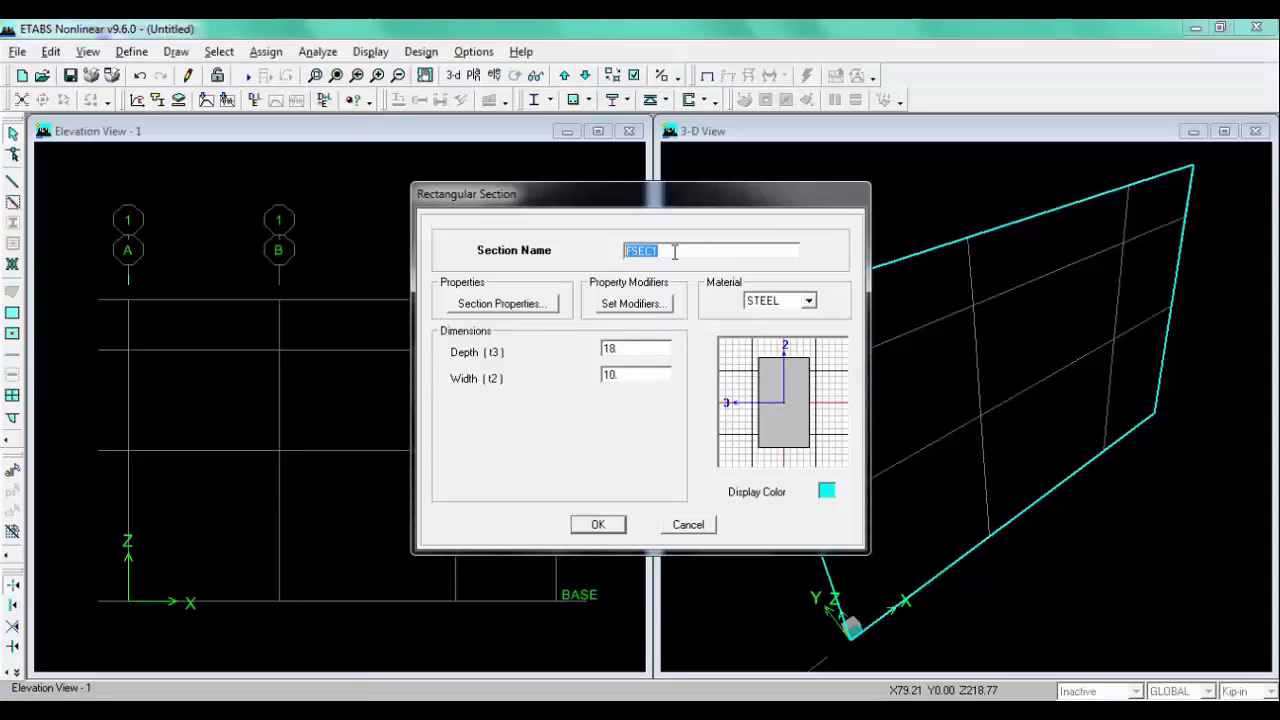
text(M10X18)
double_click(640, 349)
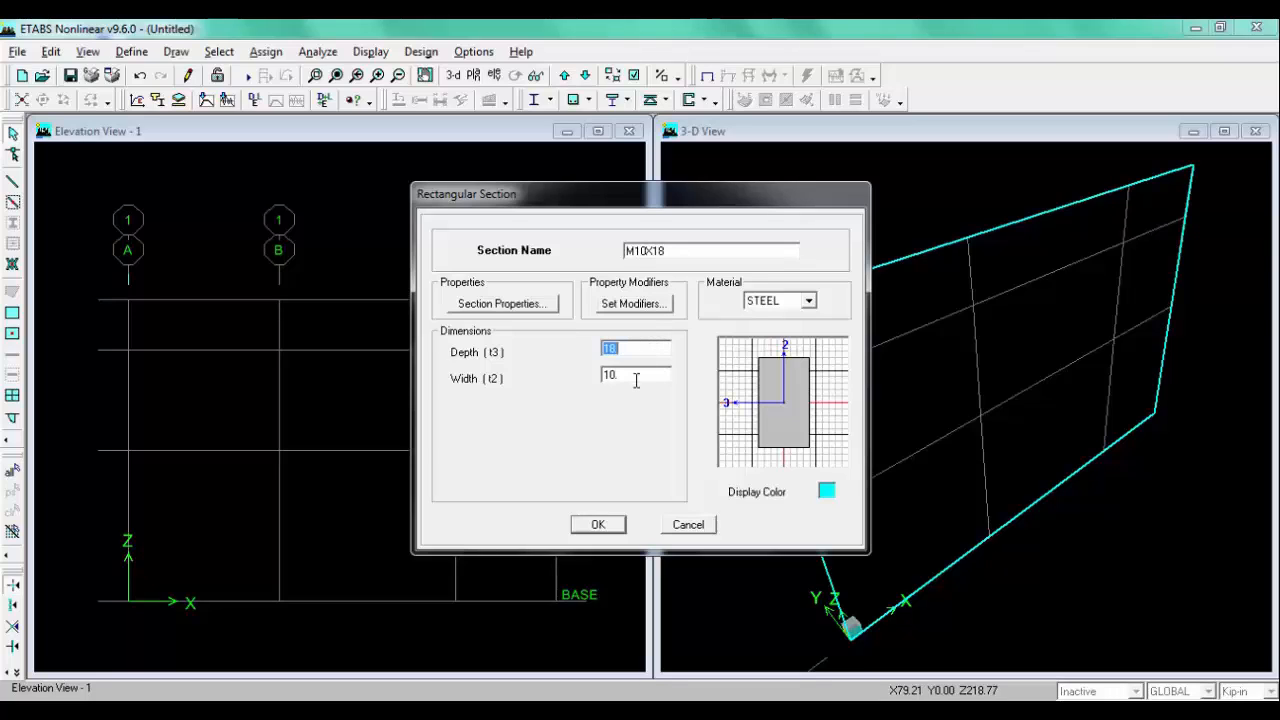
double_click(635, 376)
click(808, 300)
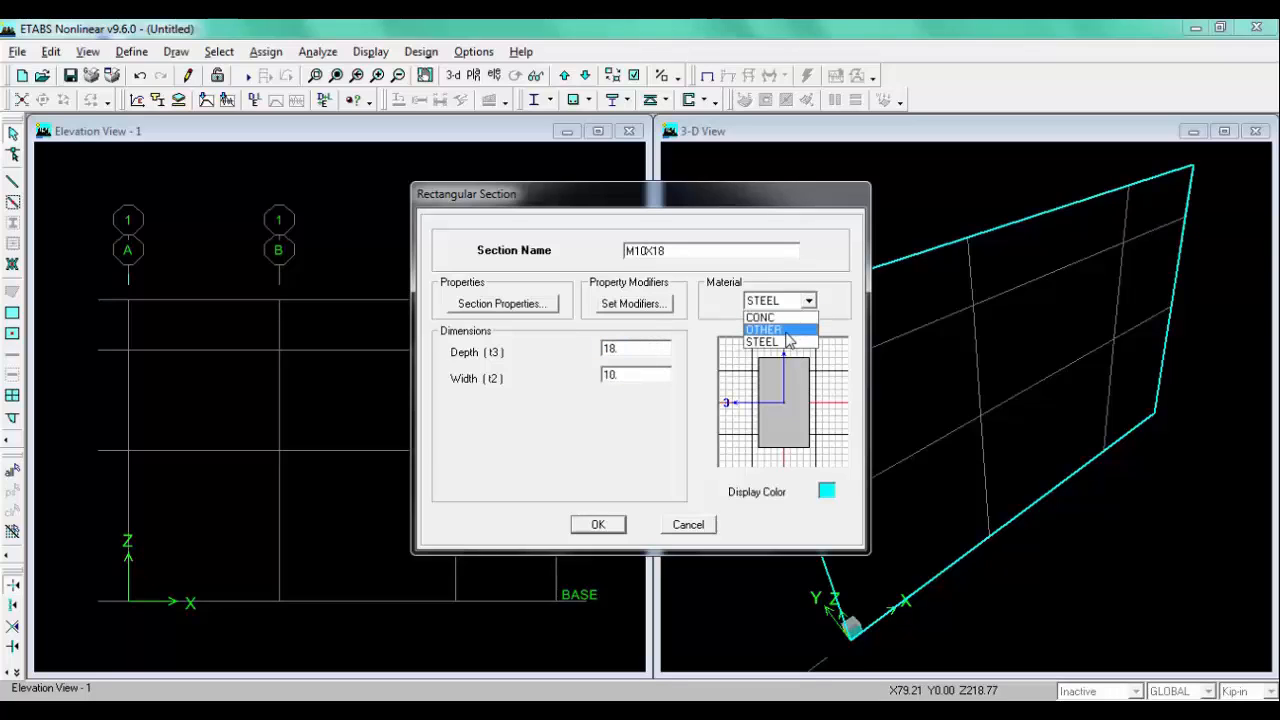
click(772, 340)
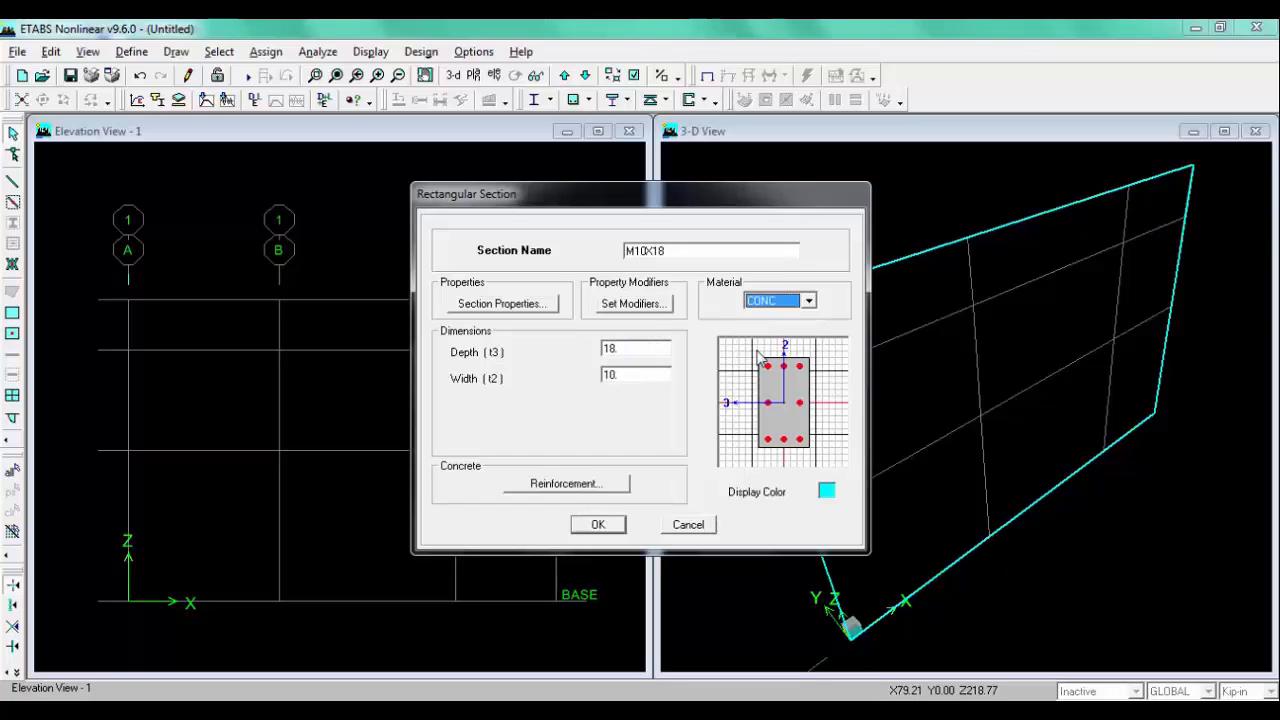
click(598, 525)
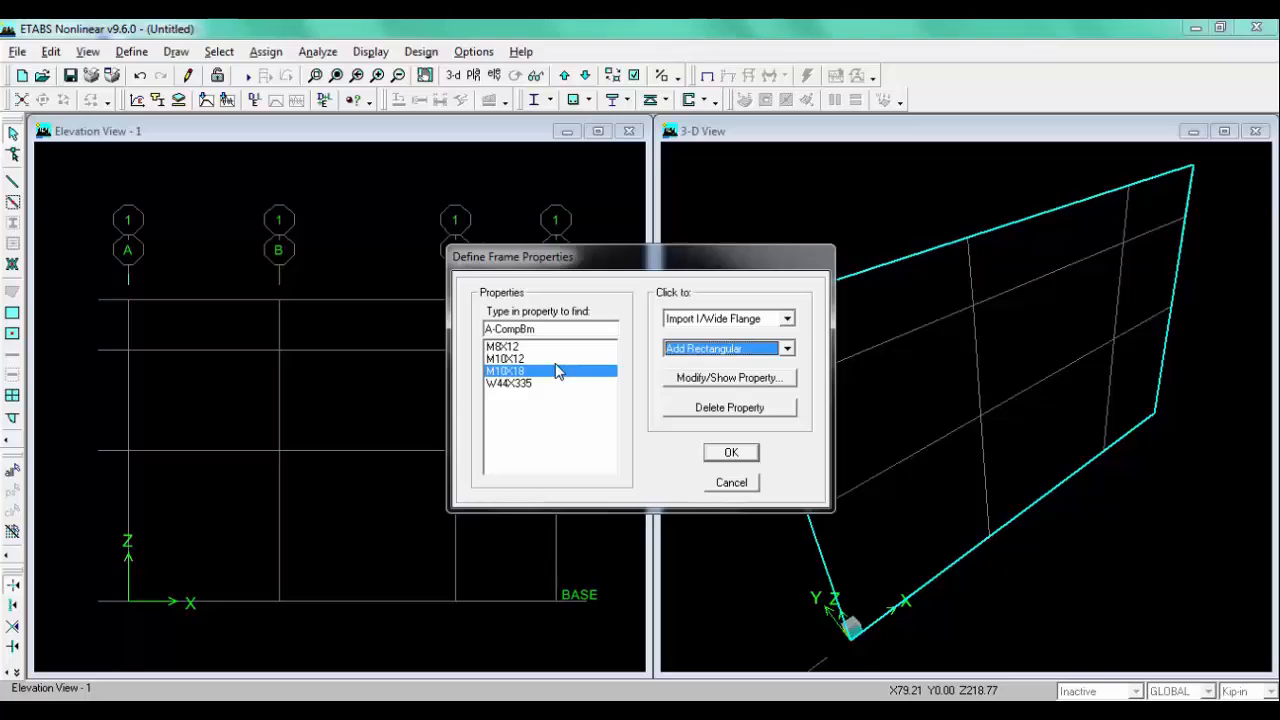
Step: Review the M8X12 section's properties and confirm the frame section definitions
click(502, 347)
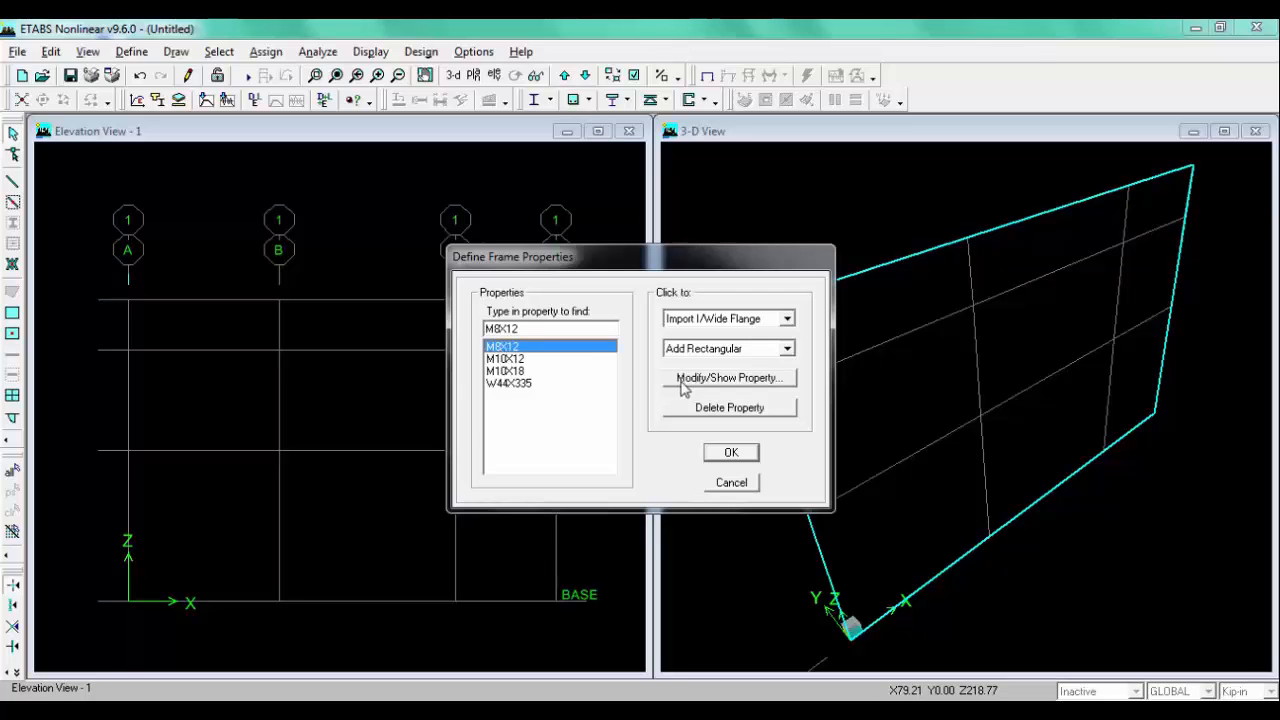
click(750, 388)
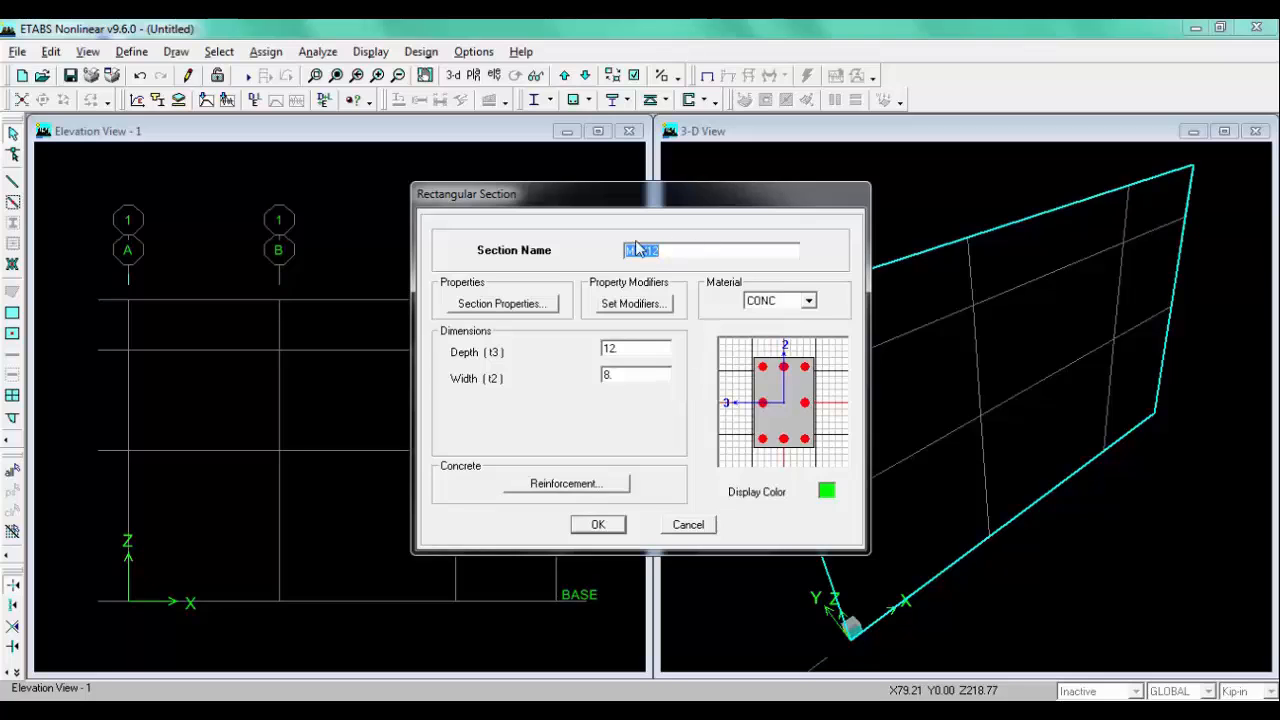
click(617, 525)
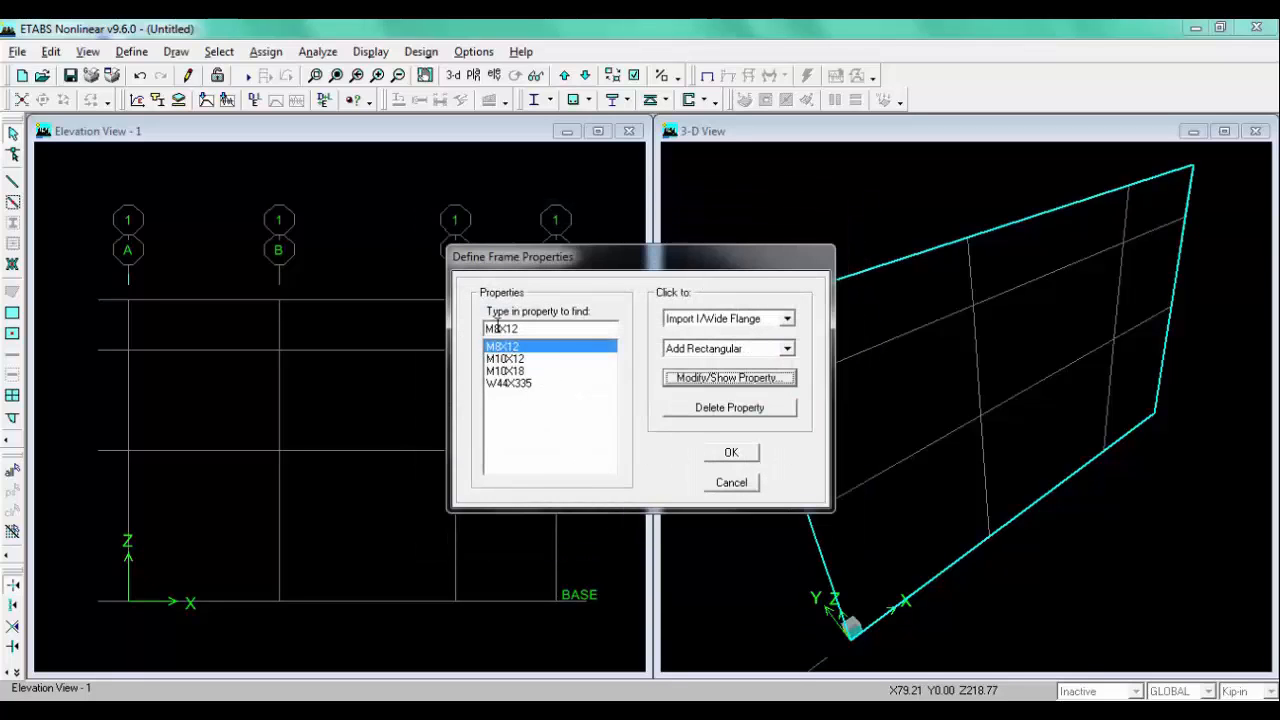
click(733, 453)
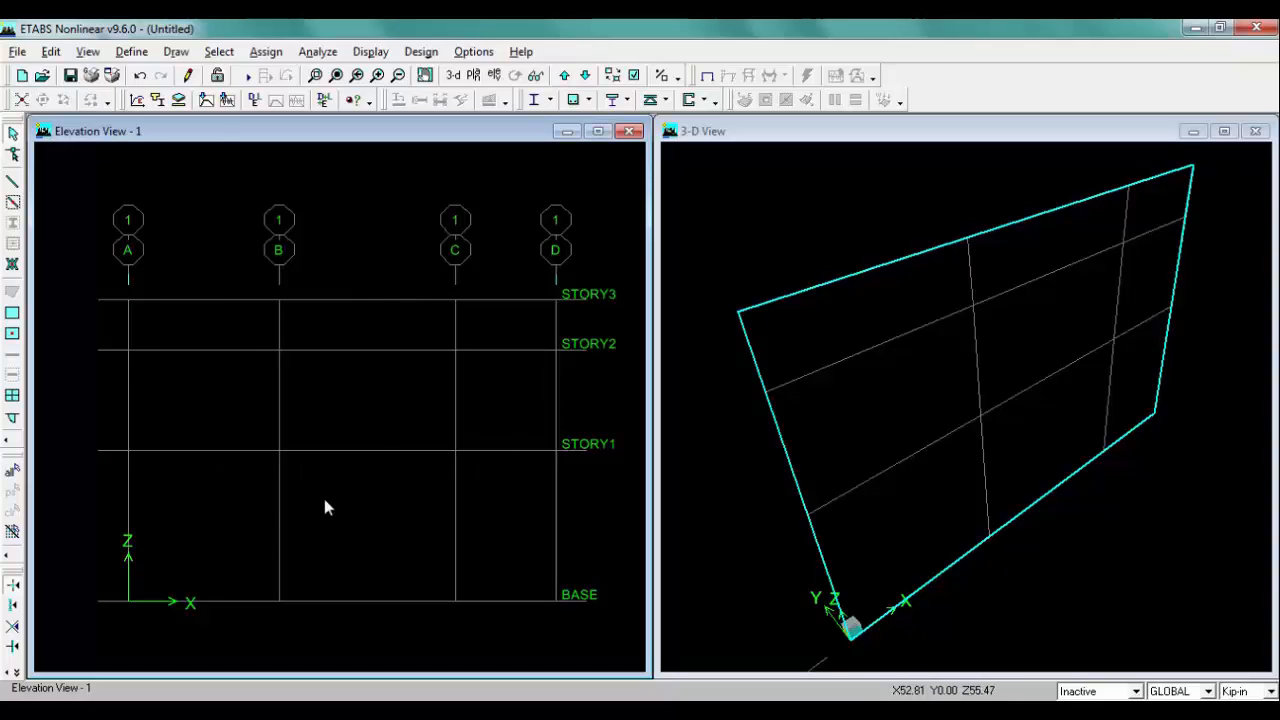
Step: Open the GLOBAL coordinate system's grid data and display the grids as spacing
right_click(180, 205)
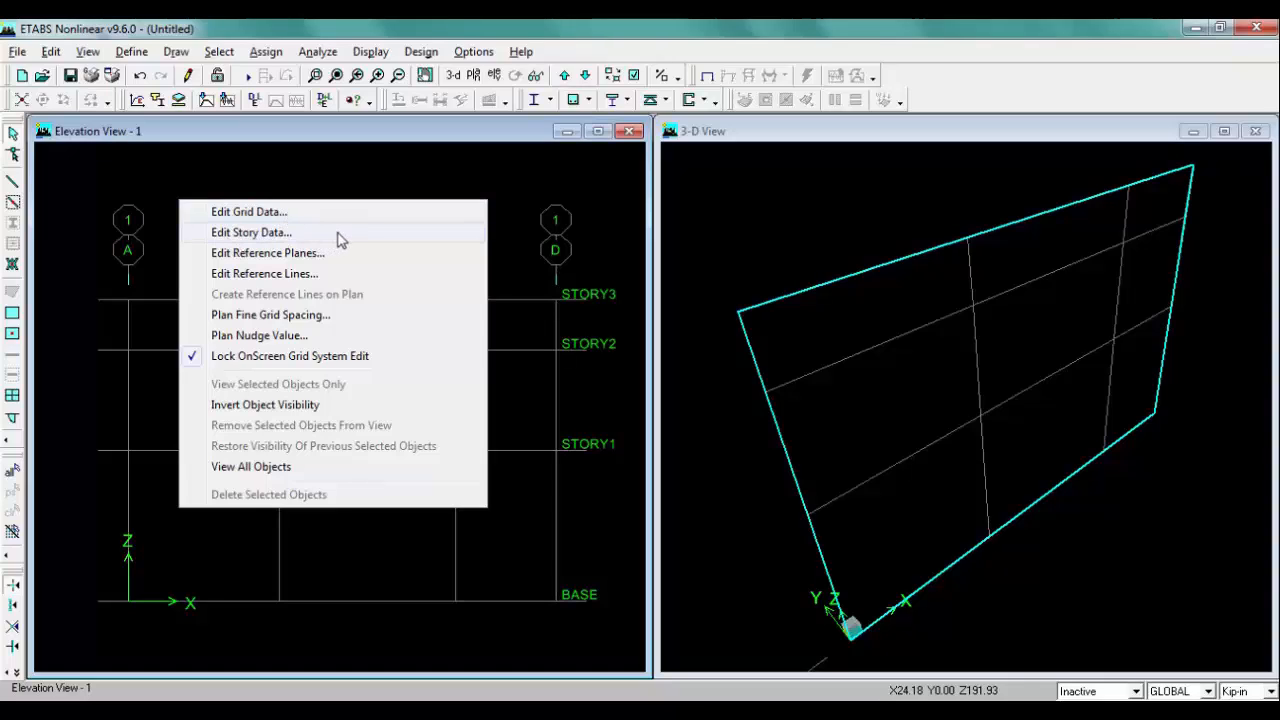
click(270, 214)
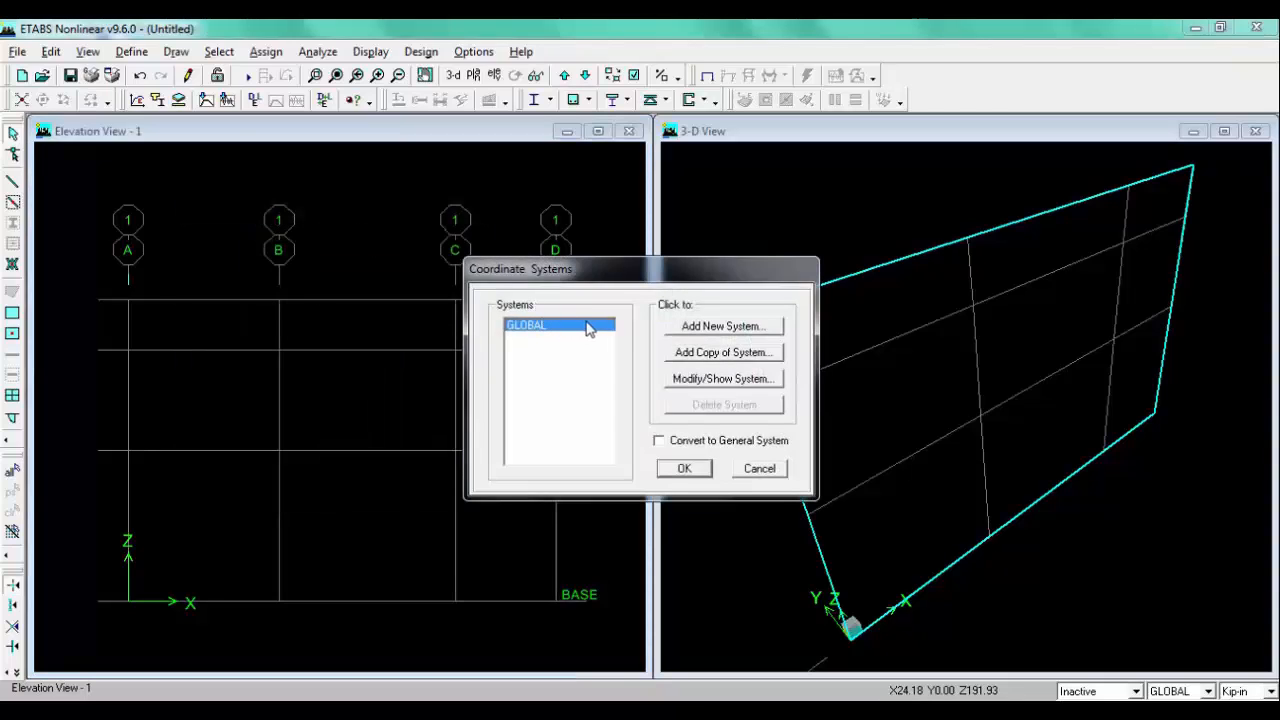
click(725, 379)
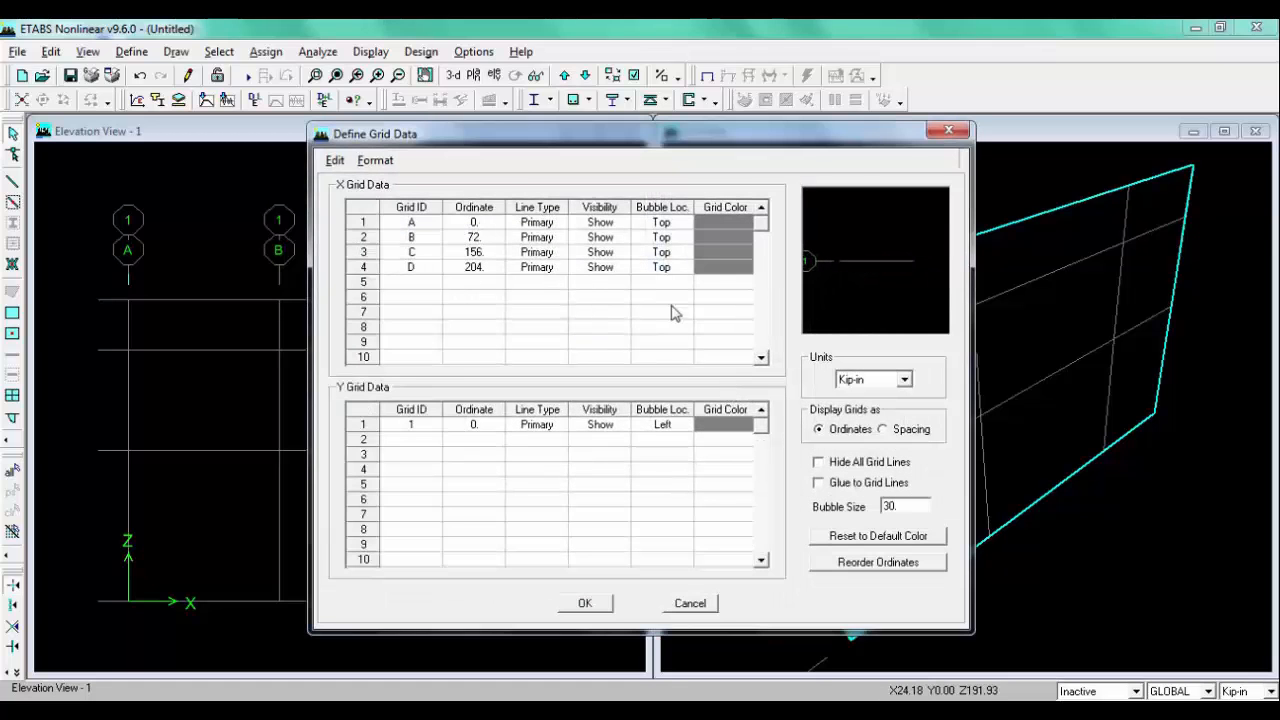
click(904, 430)
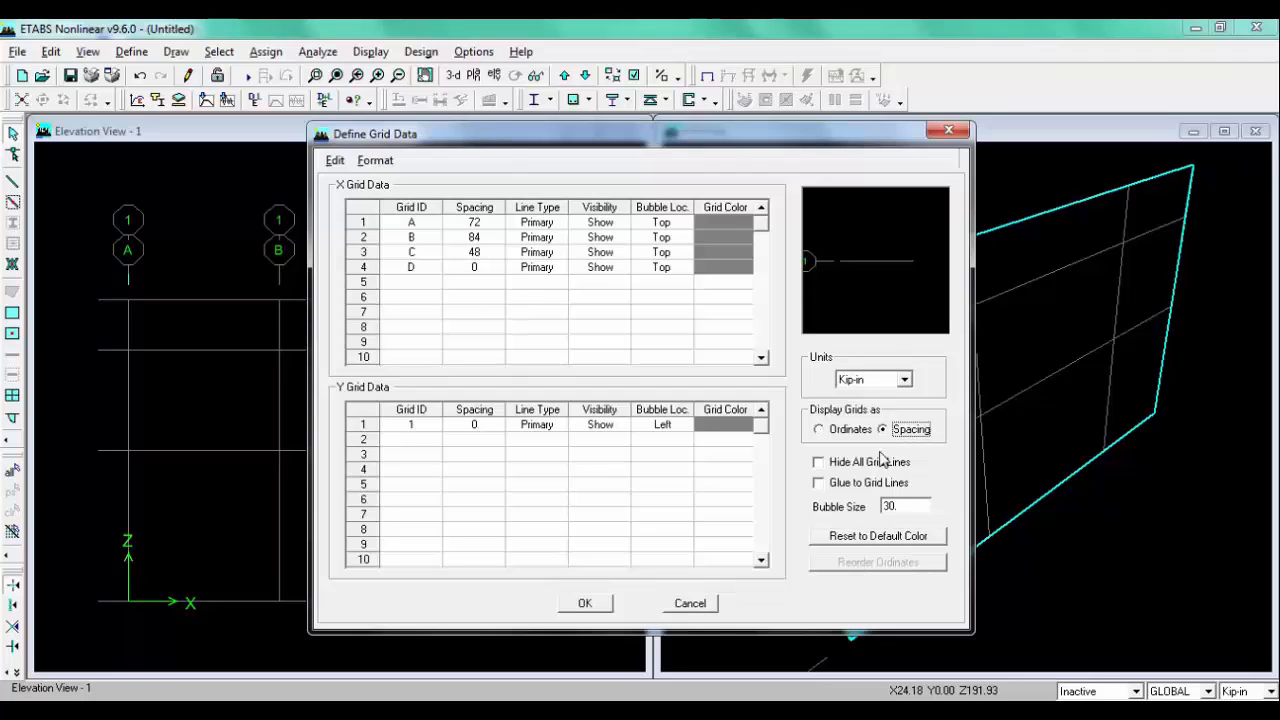
Step: Close the grid and coordinate system dialogs, then review the story data with its units switched to Kip-ft
click(688, 605)
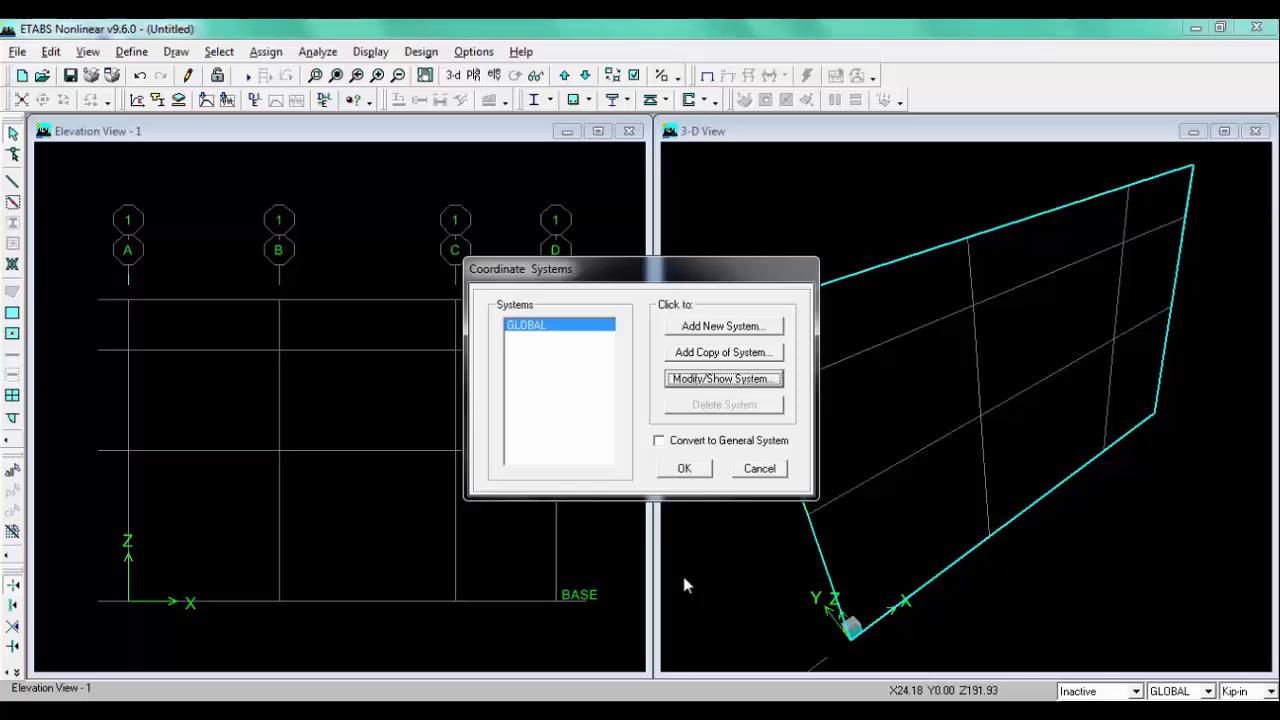
click(765, 467)
right_click(179, 181)
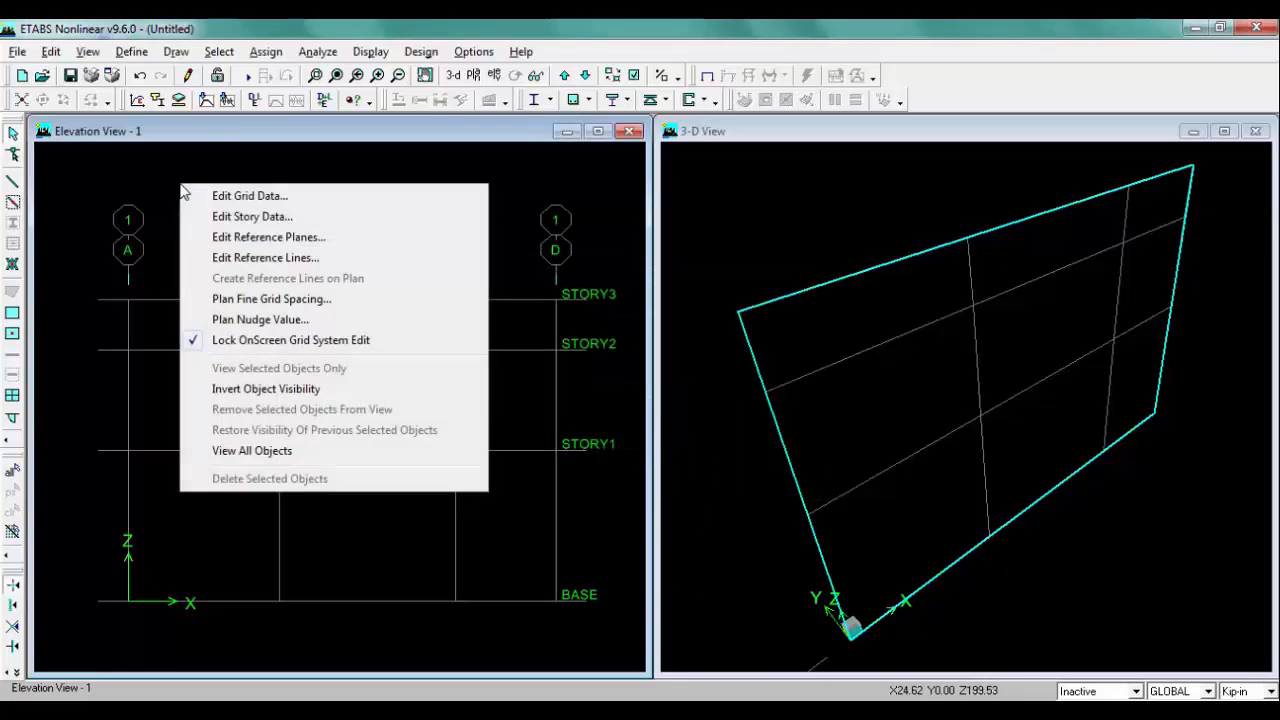
click(284, 218)
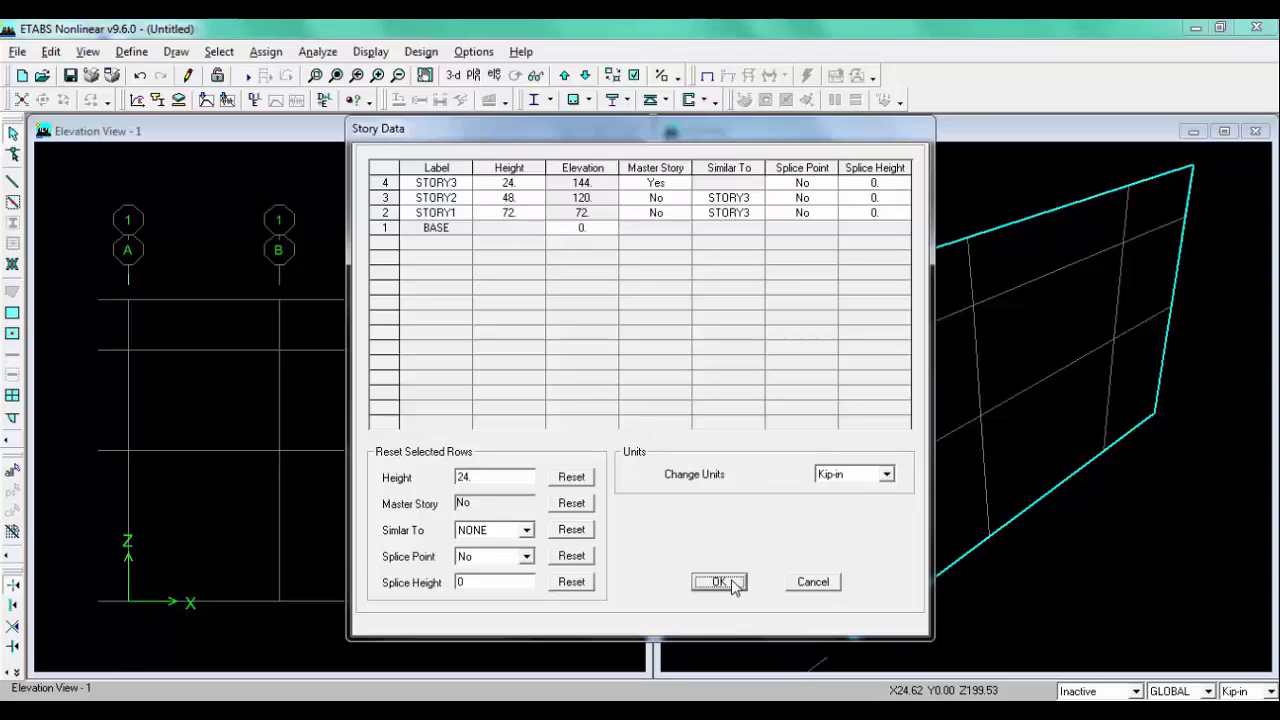
click(840, 477)
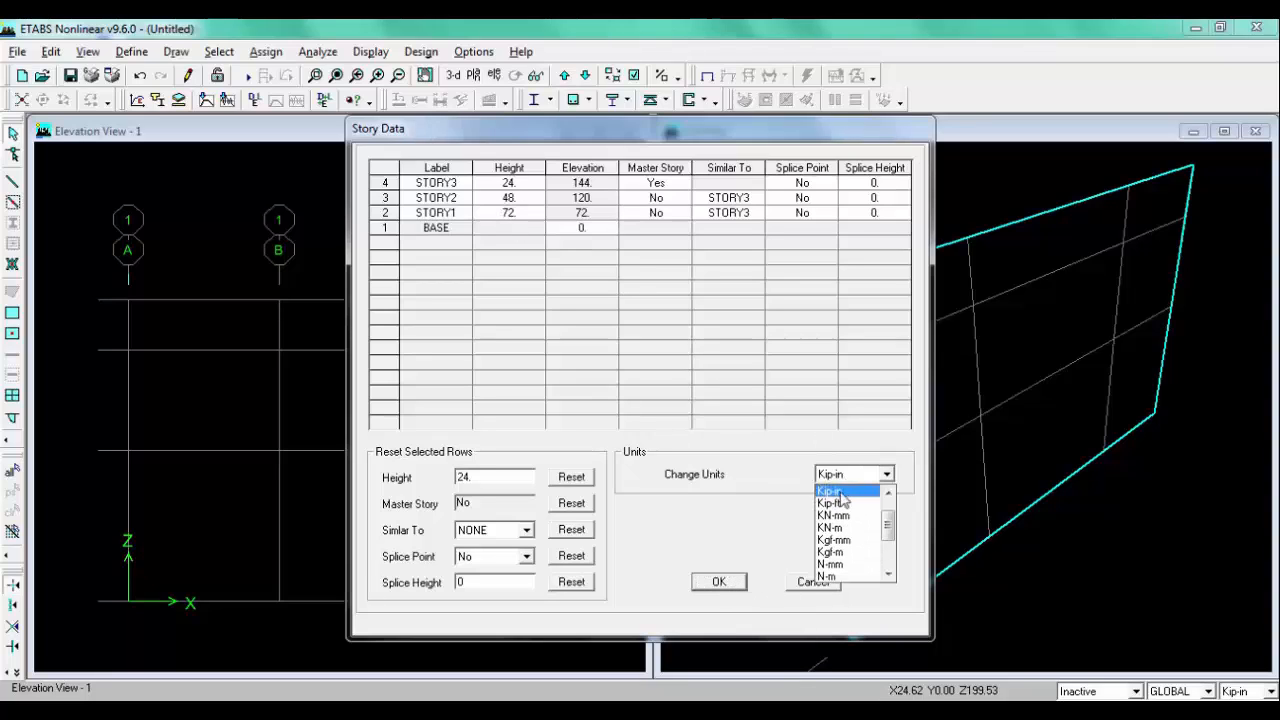
click(848, 497)
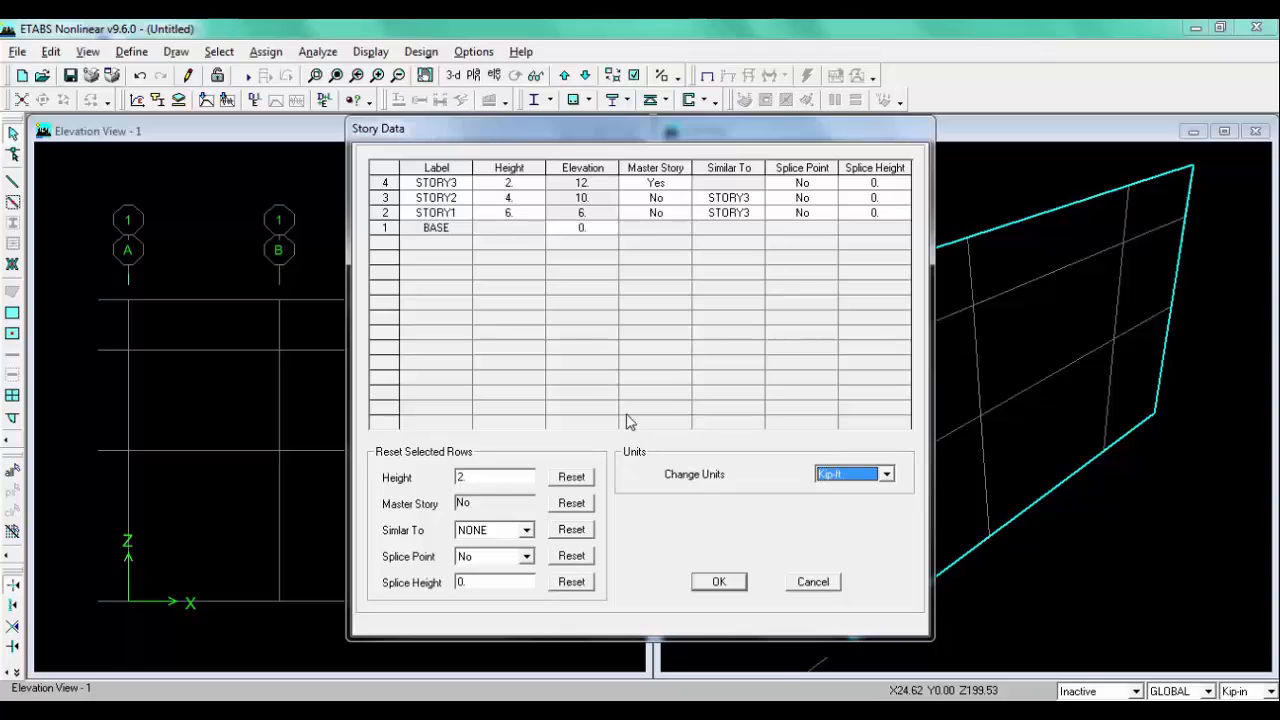
click(716, 582)
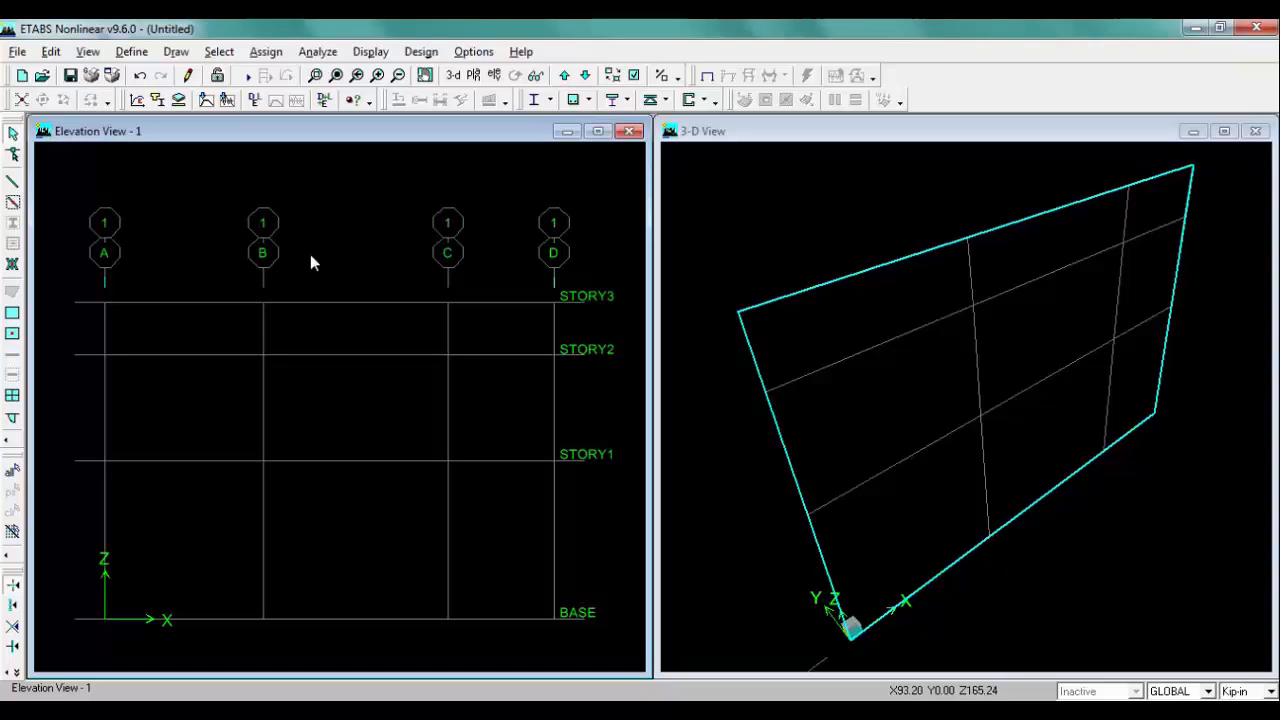
Step: Compare with the hand sketch and draw an M10X12 frame member from grid A at BASE to grid B at STORY3
click(275, 714)
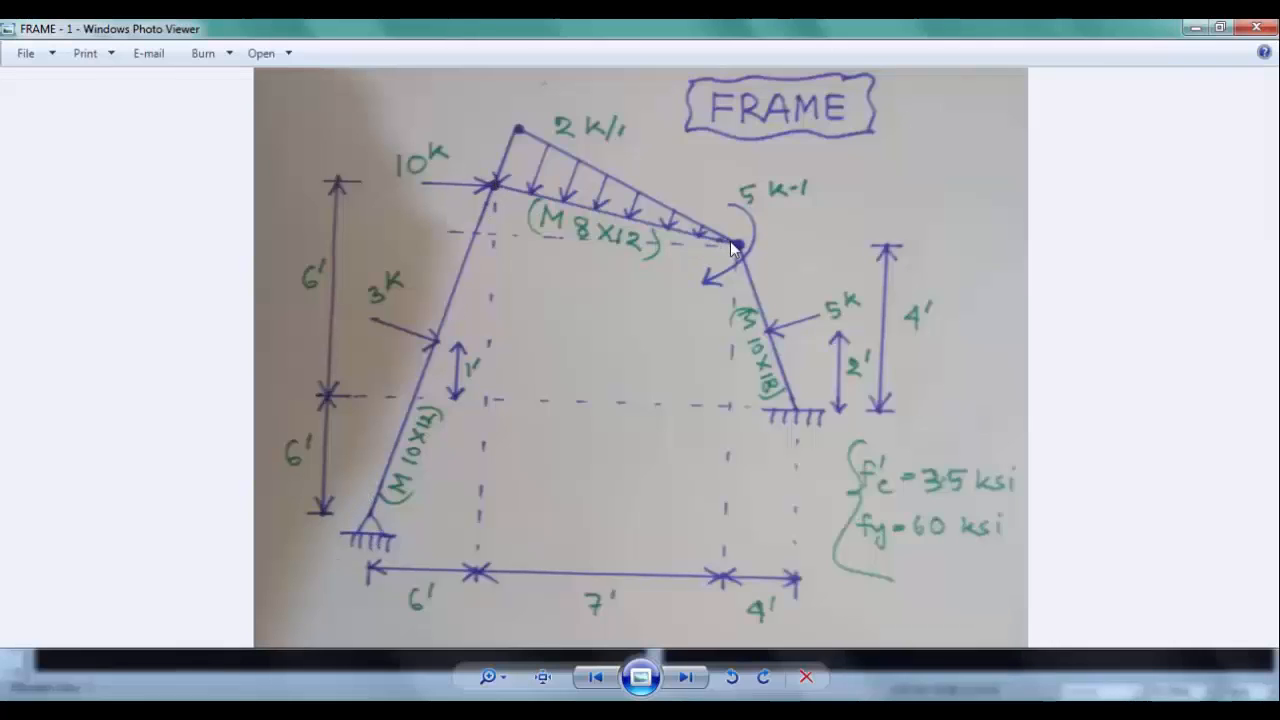
click(275, 714)
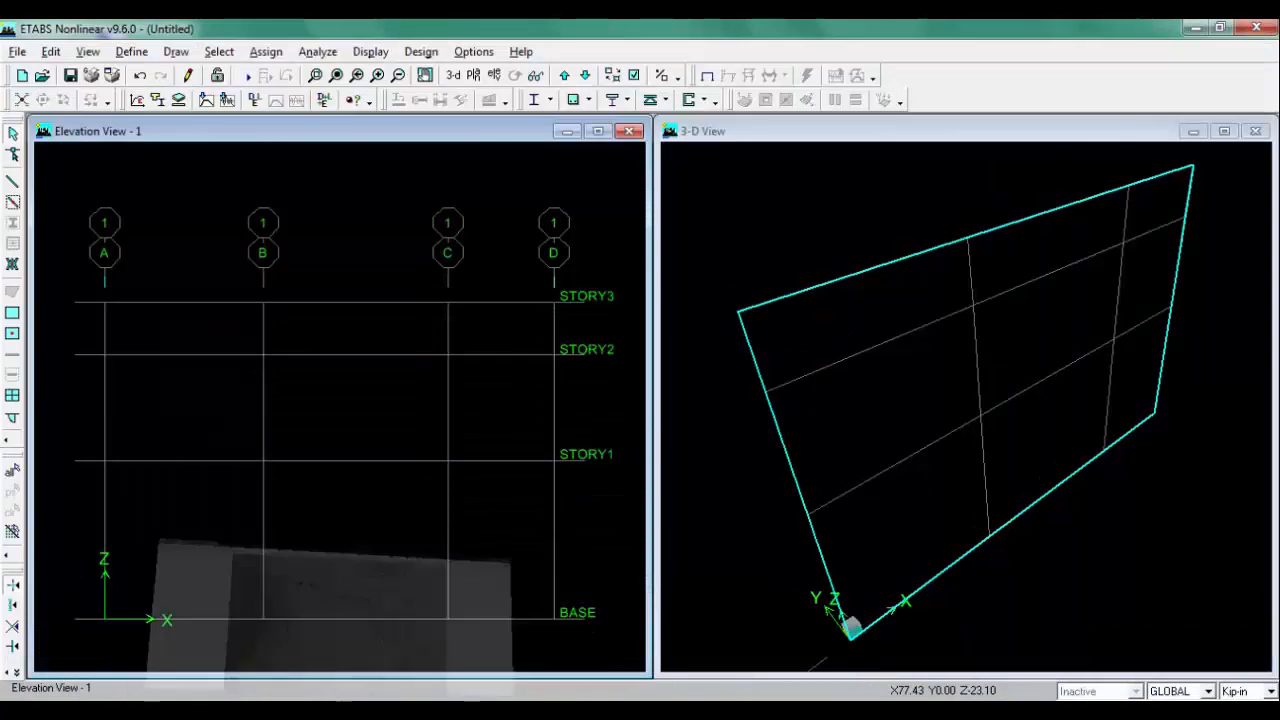
click(275, 714)
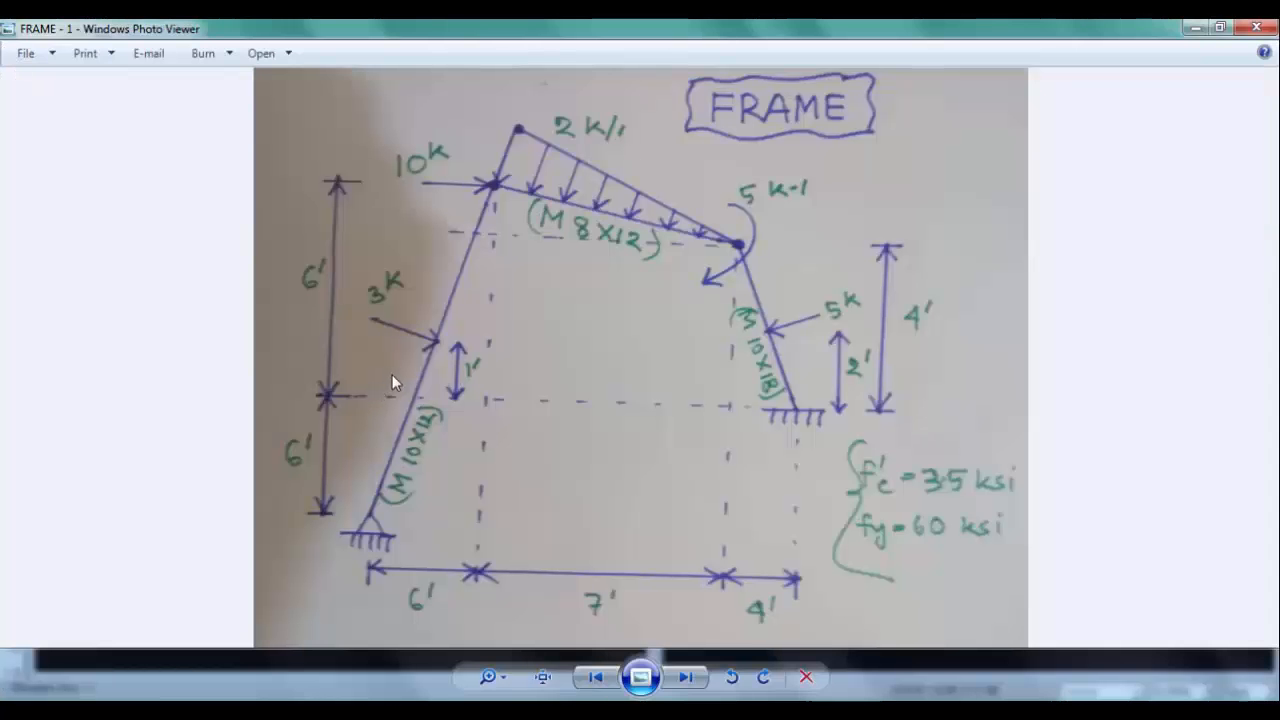
click(275, 714)
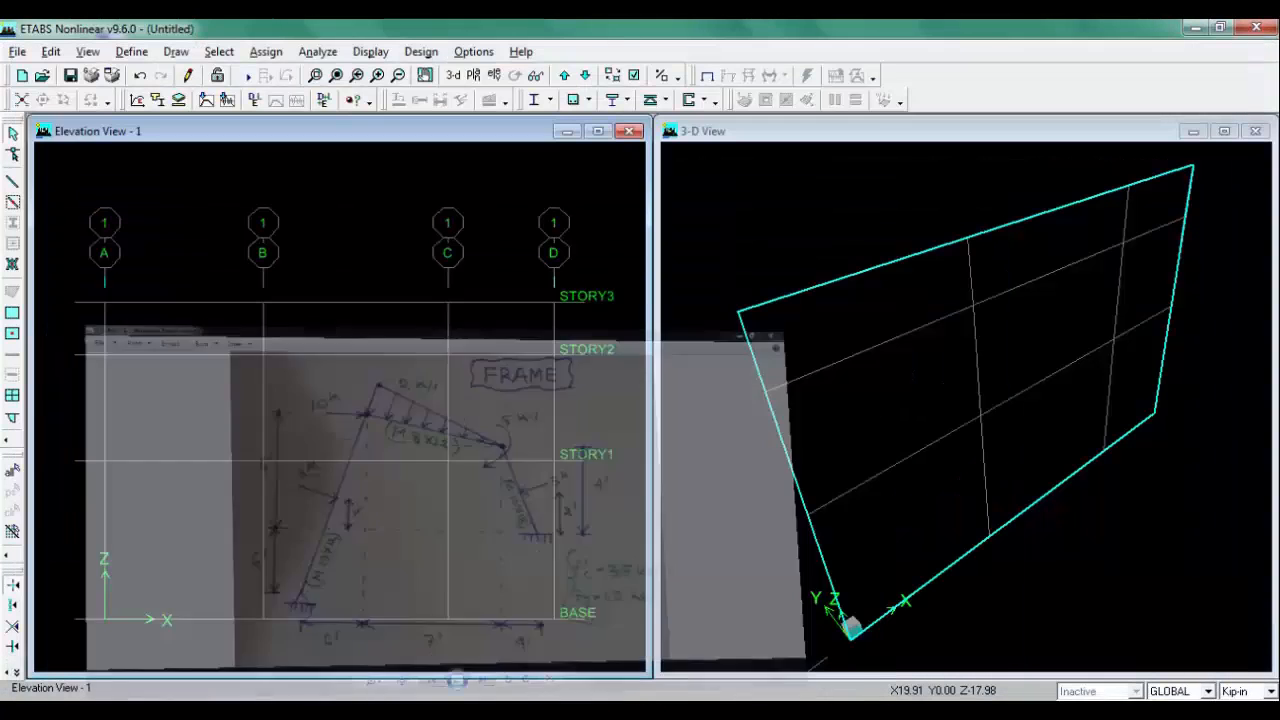
click(13, 184)
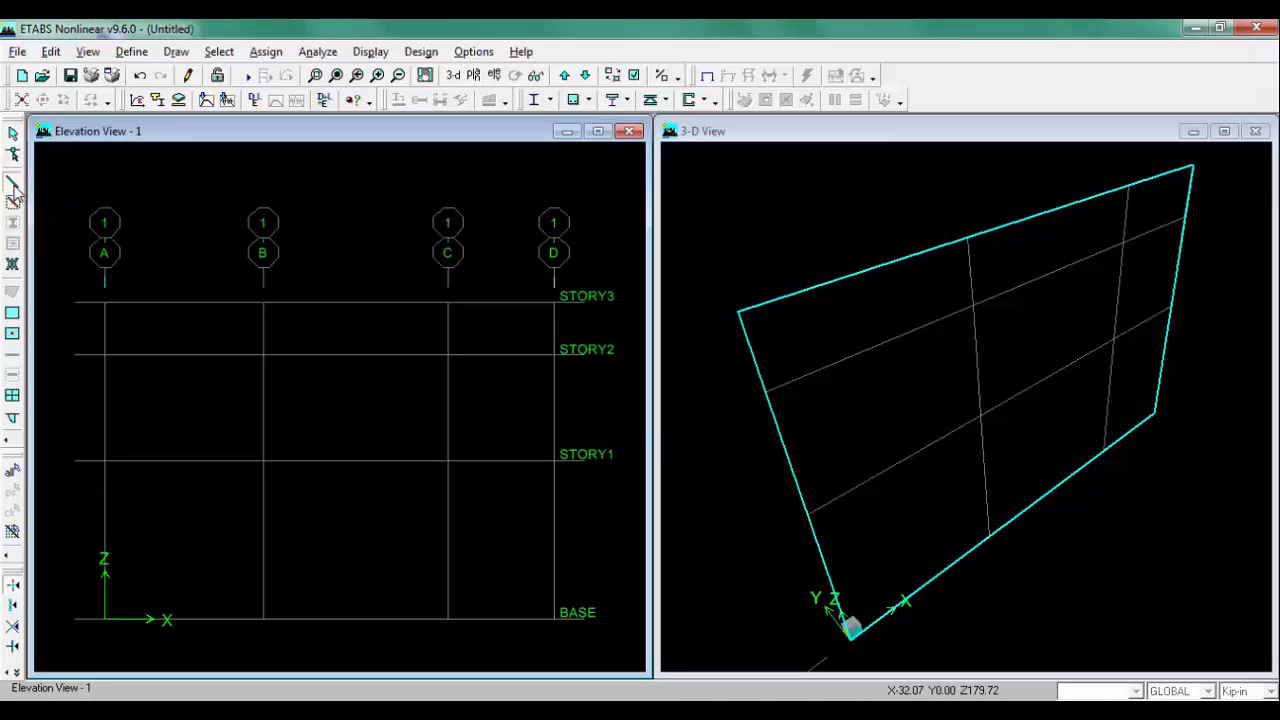
drag(567, 320, 803, 285)
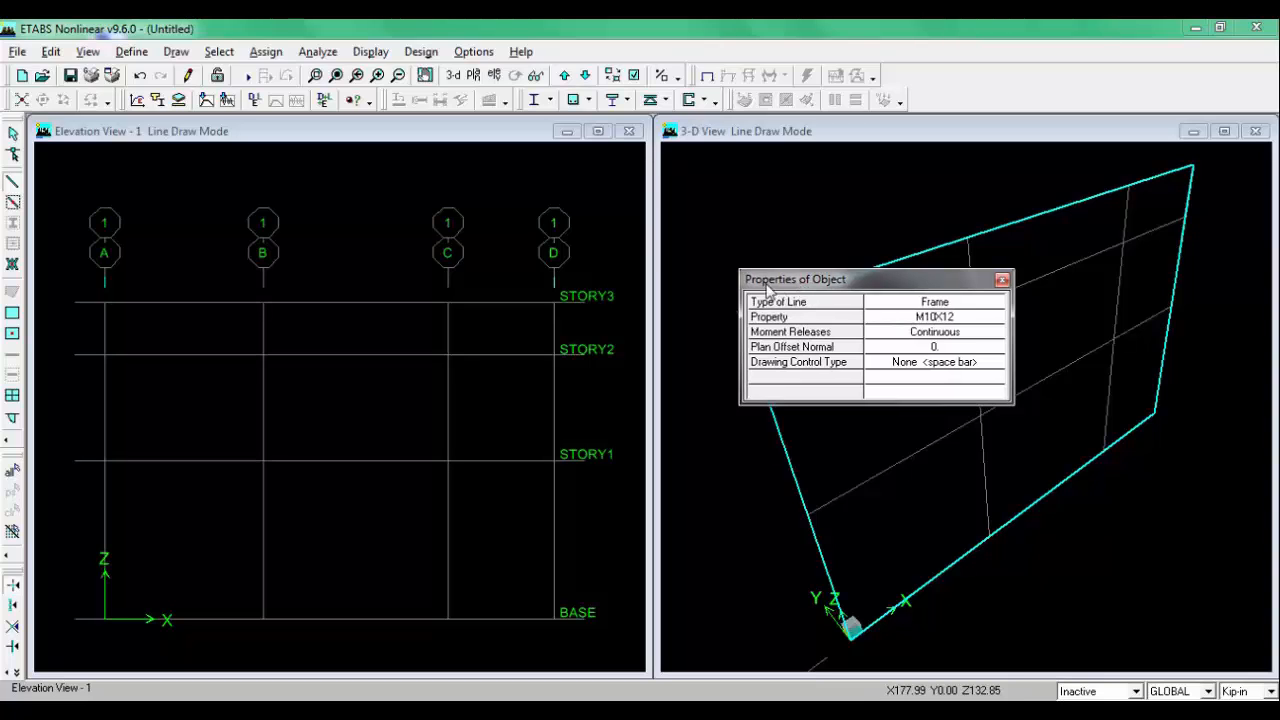
click(106, 620)
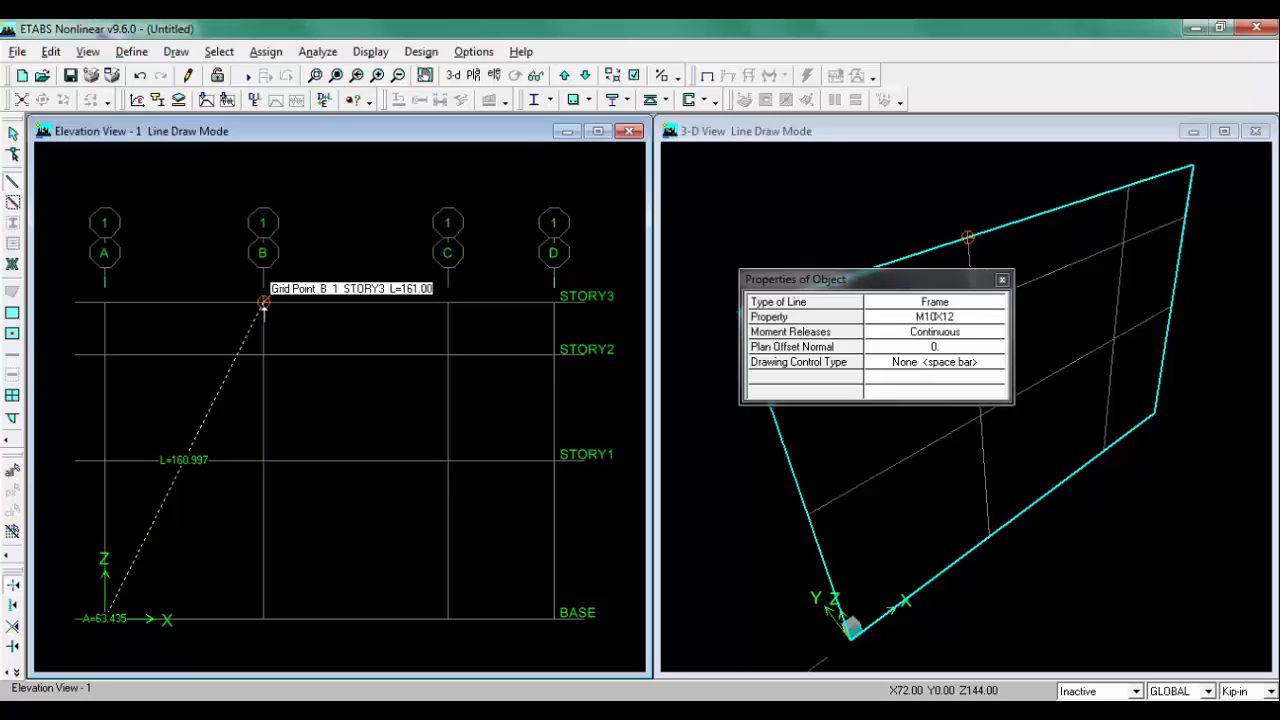
click(932, 318)
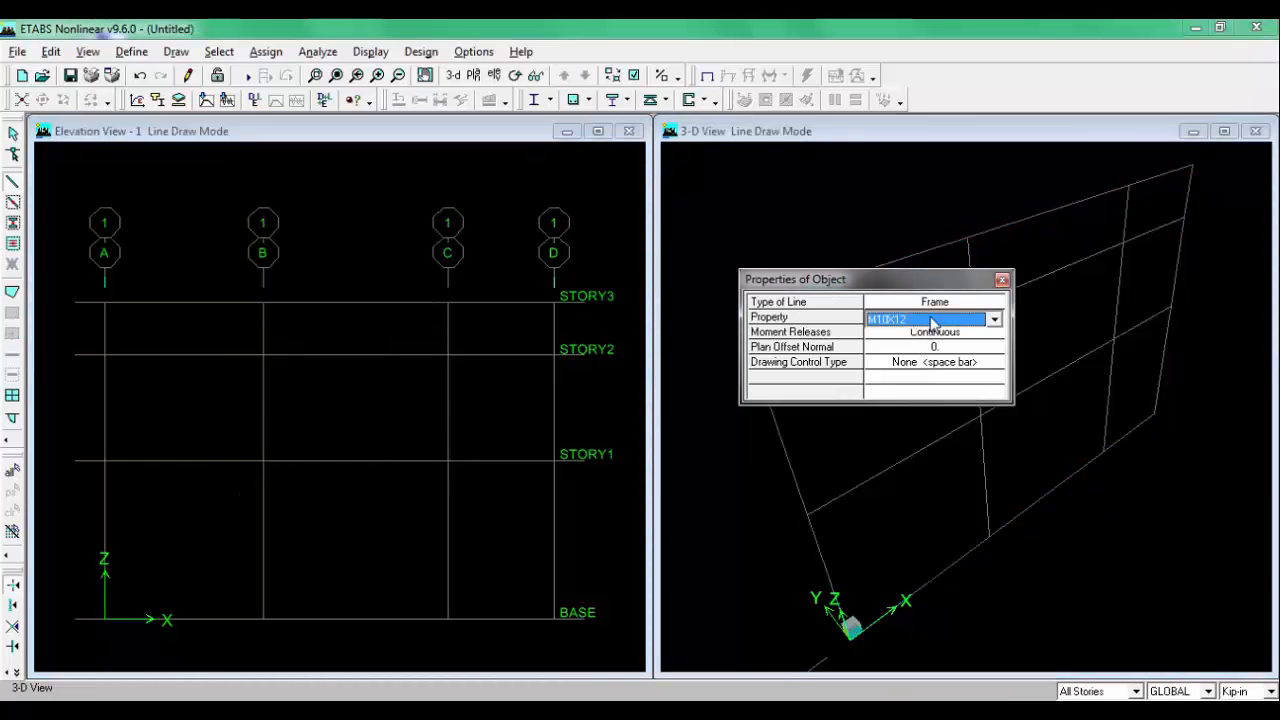
click(920, 339)
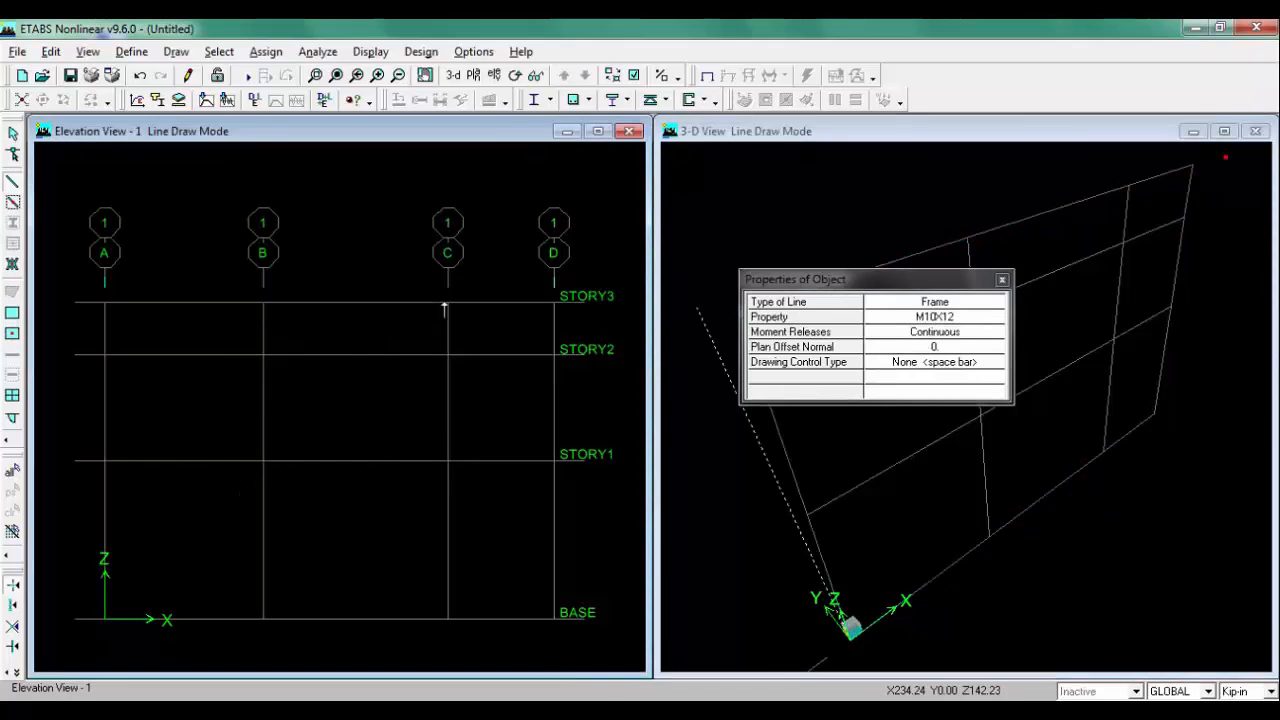
click(263, 300)
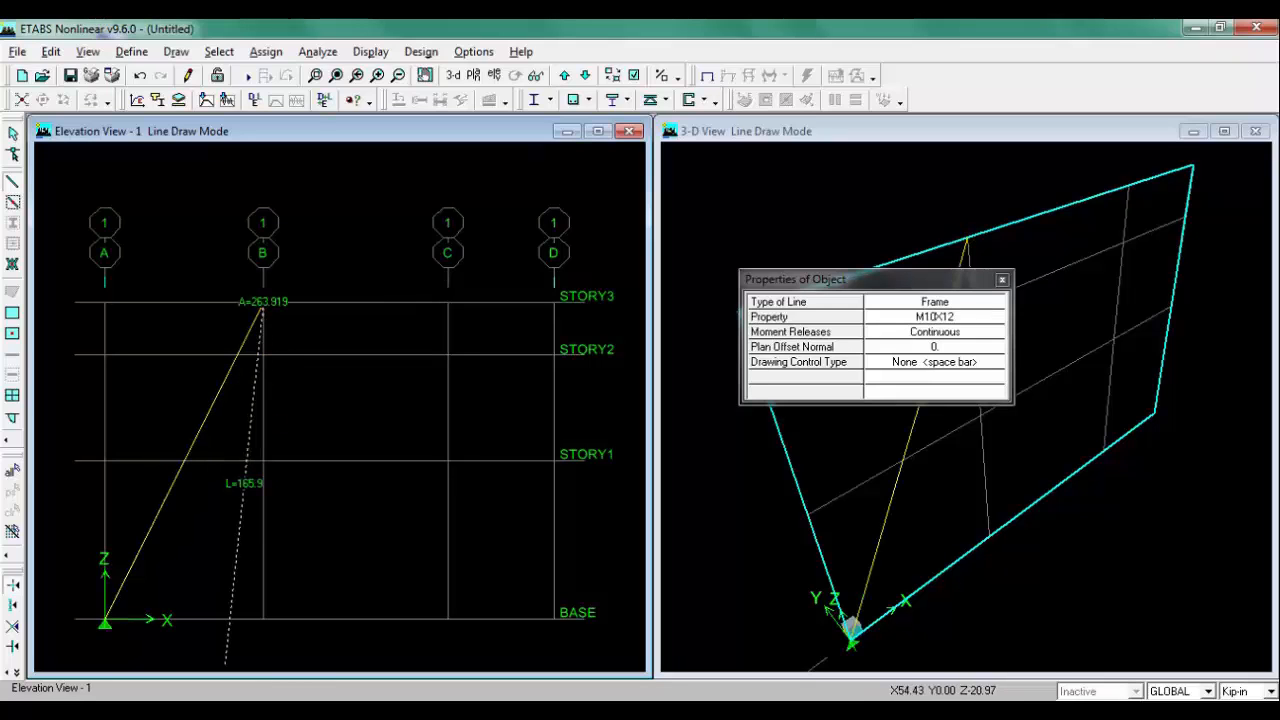
Step: Draw an M8X12 frame member from grid B at STORY3 to grid C at STORY2, following the sketch
click(200, 710)
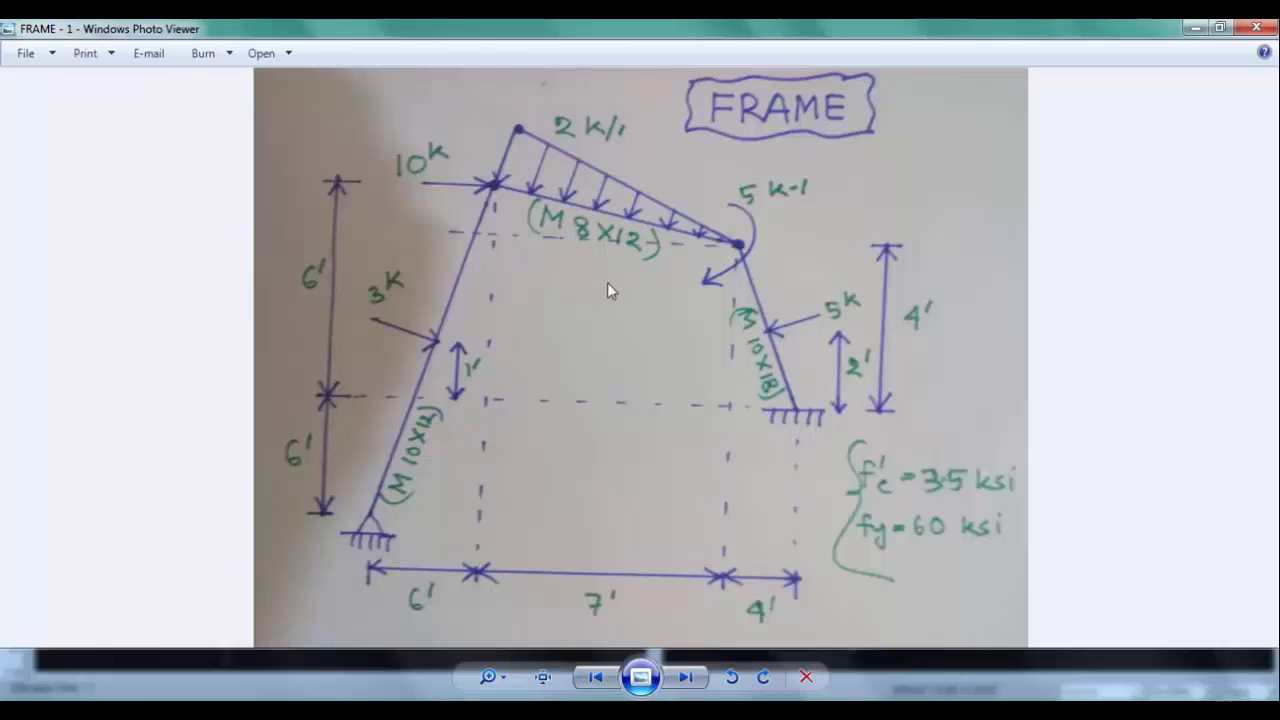
click(308, 710)
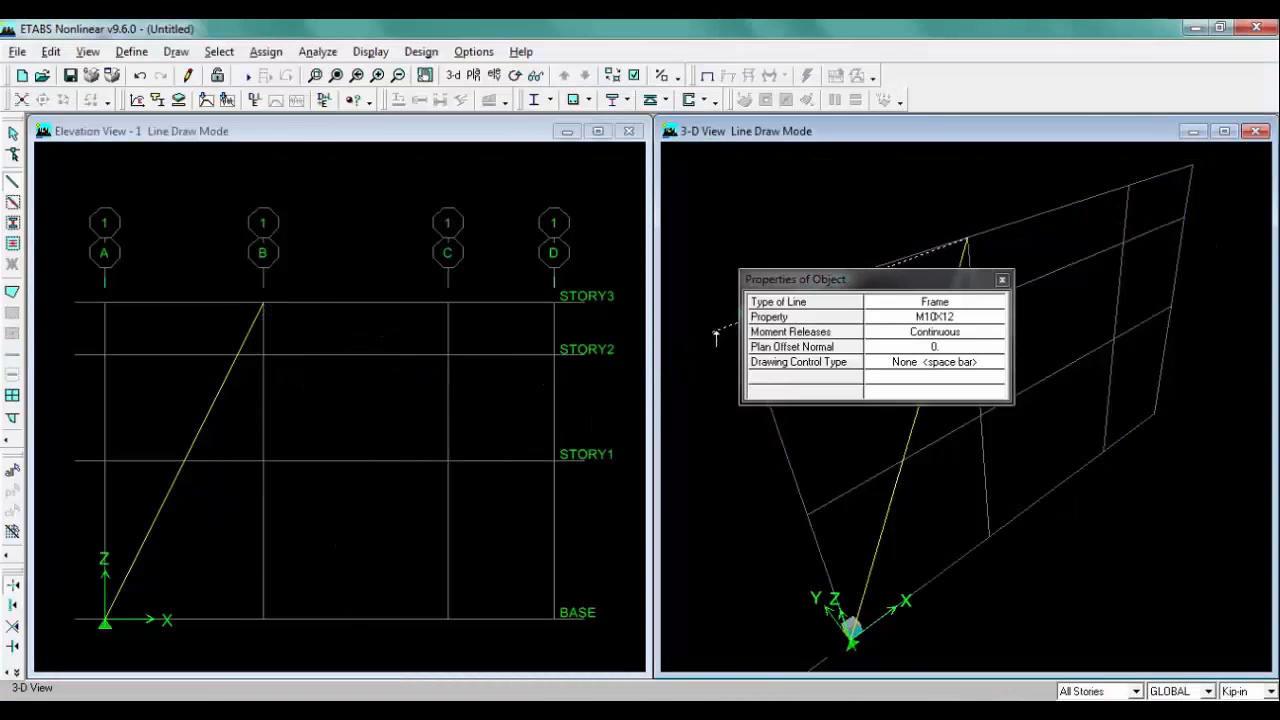
click(956, 320)
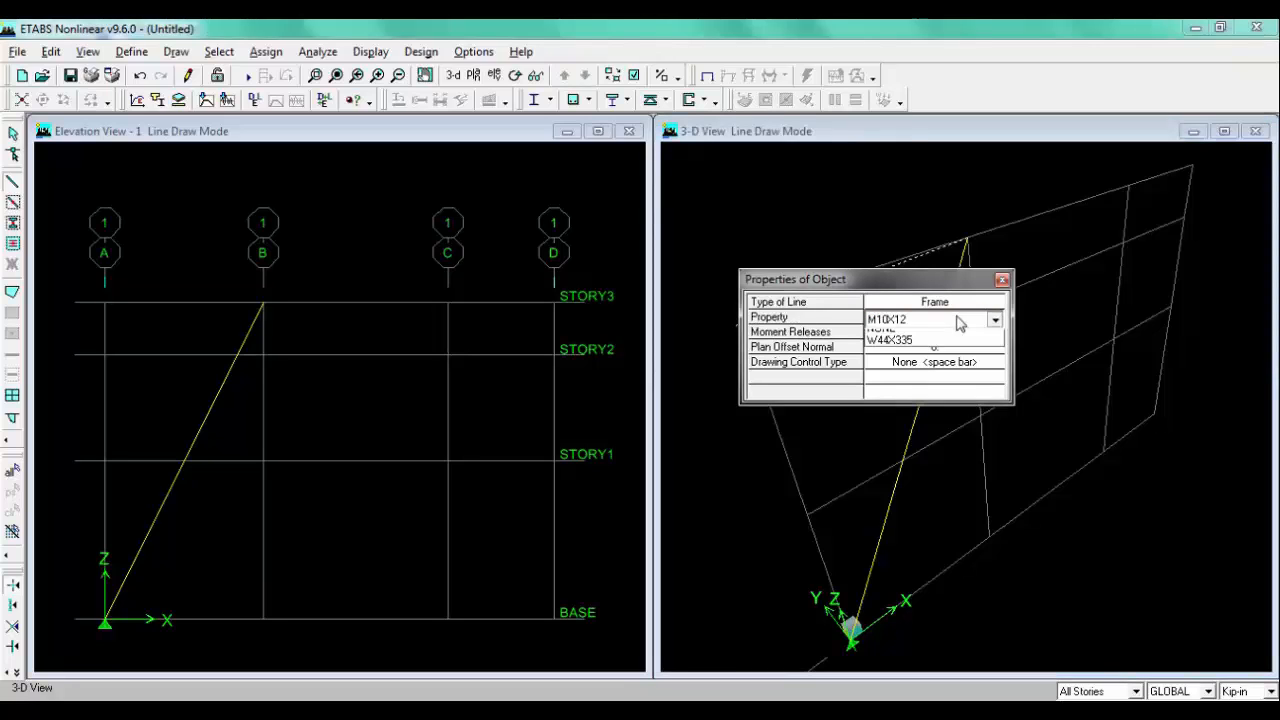
click(893, 364)
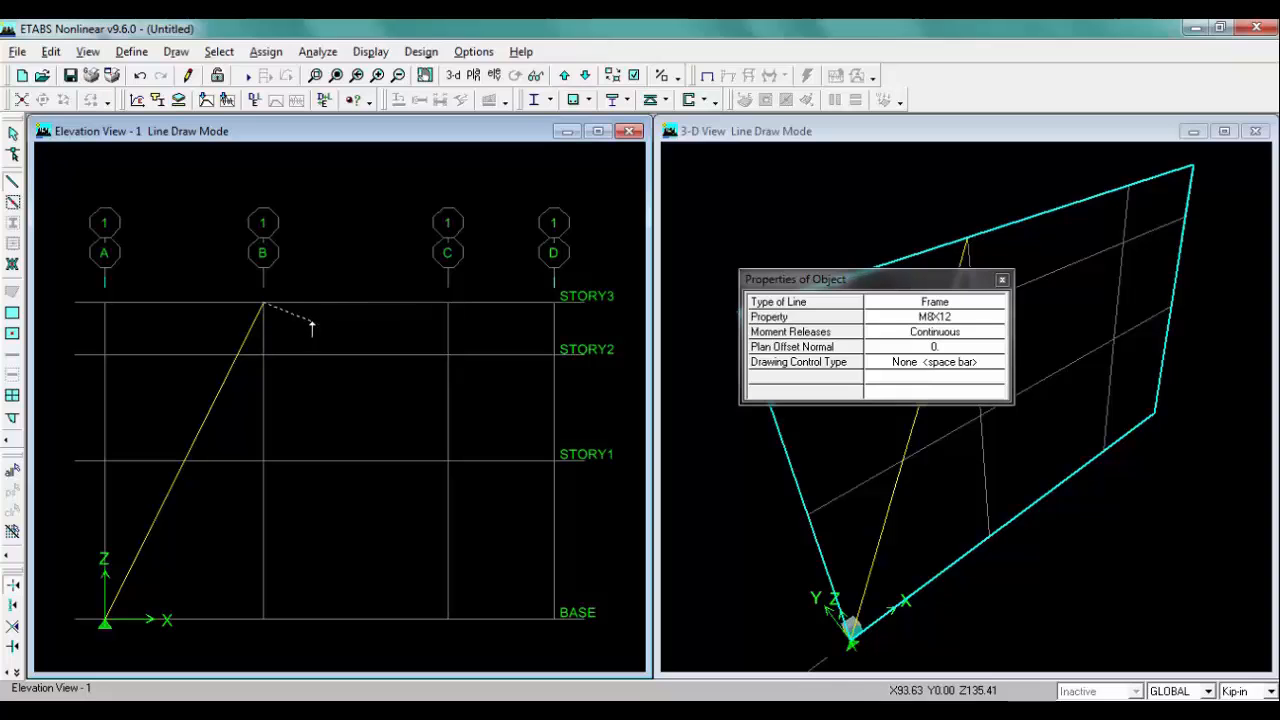
click(448, 354)
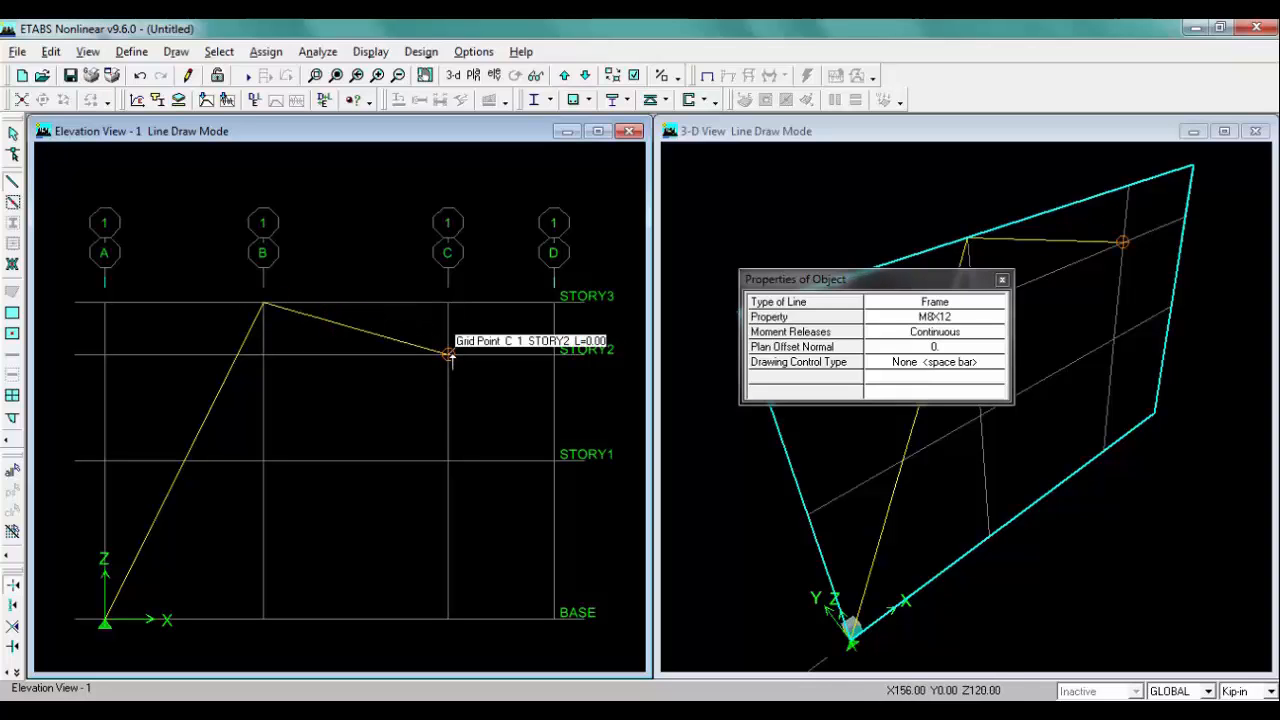
Step: Draw an M10X18 frame member from grid C at STORY2 to grid D at STORY1 and exit line drawing
click(214, 710)
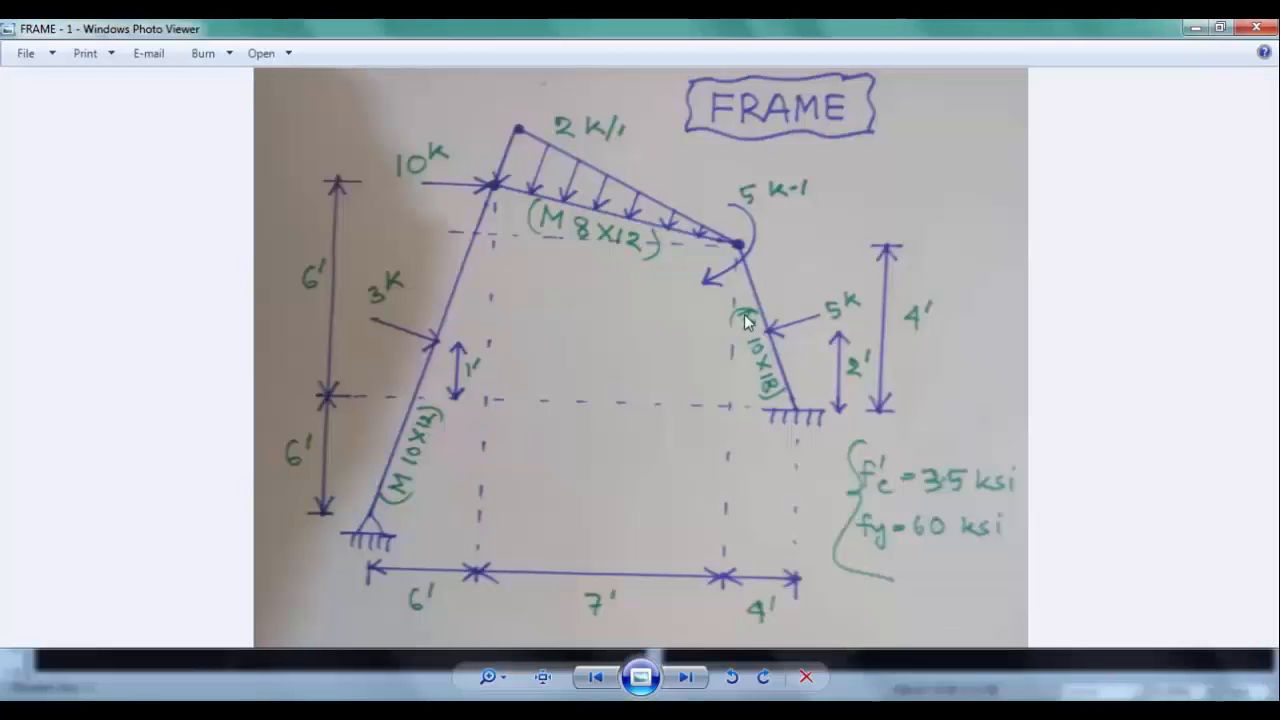
click(214, 710)
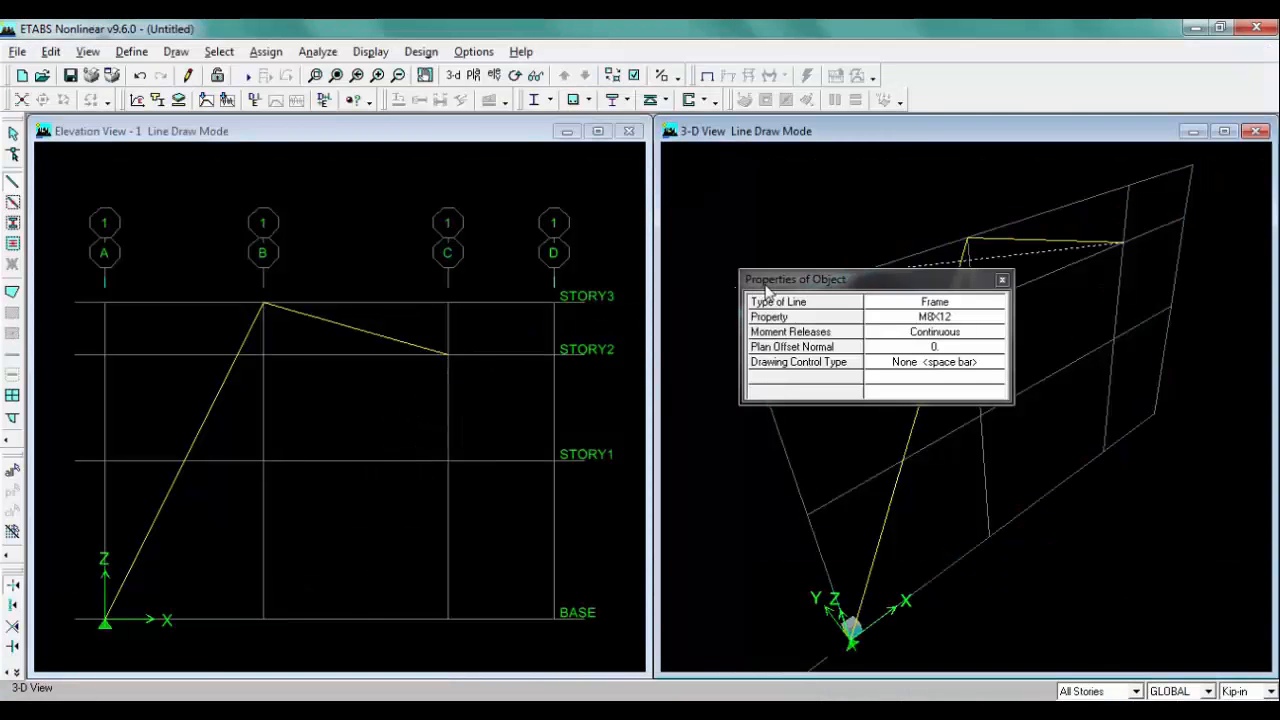
click(951, 318)
click(994, 319)
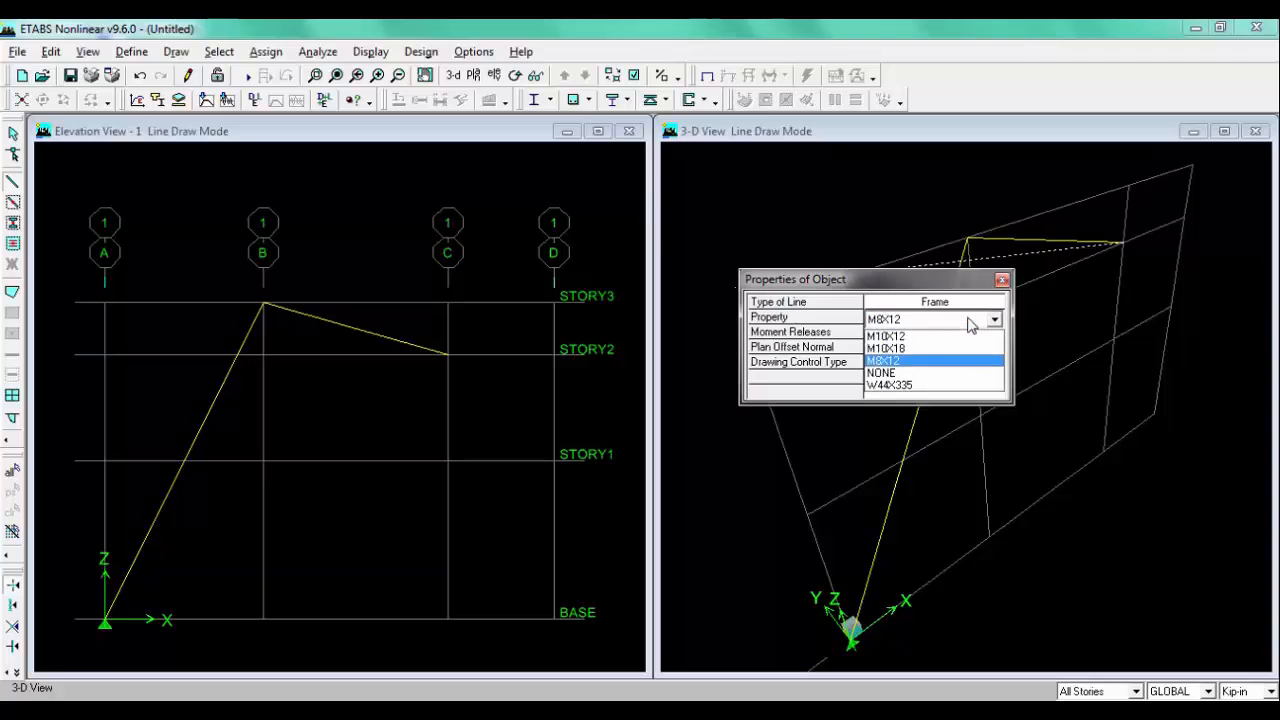
click(903, 347)
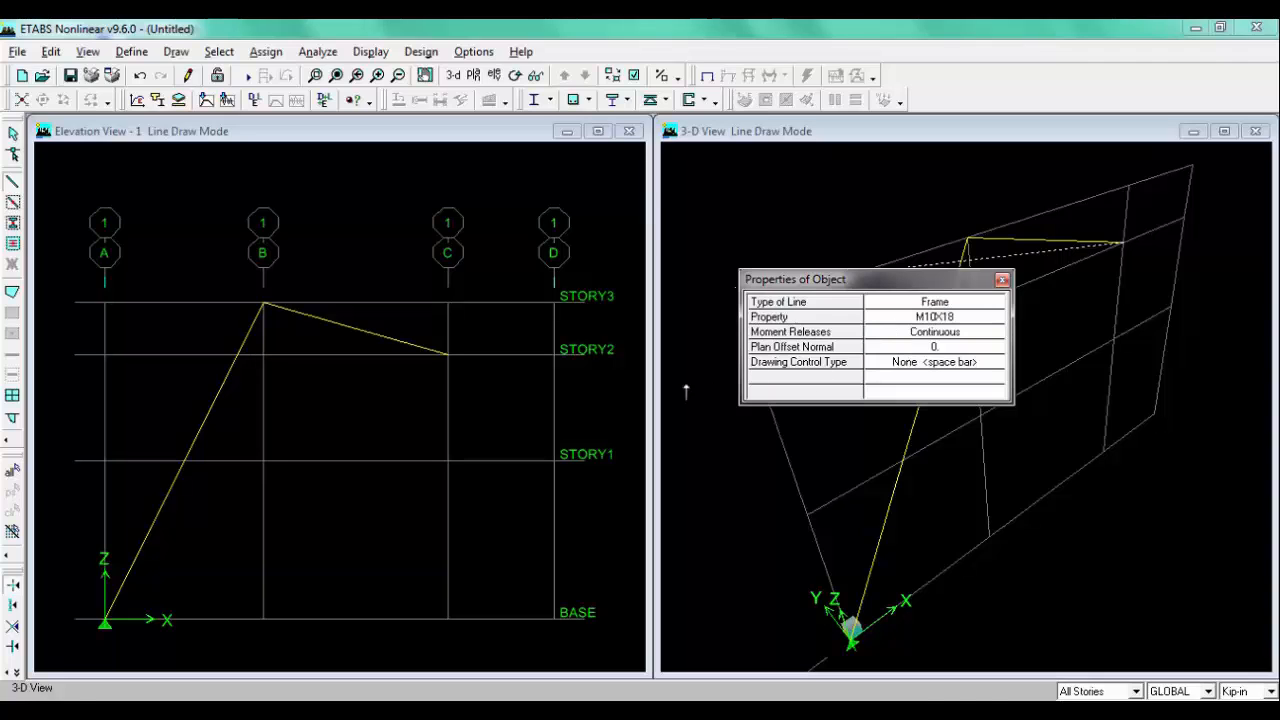
click(554, 461)
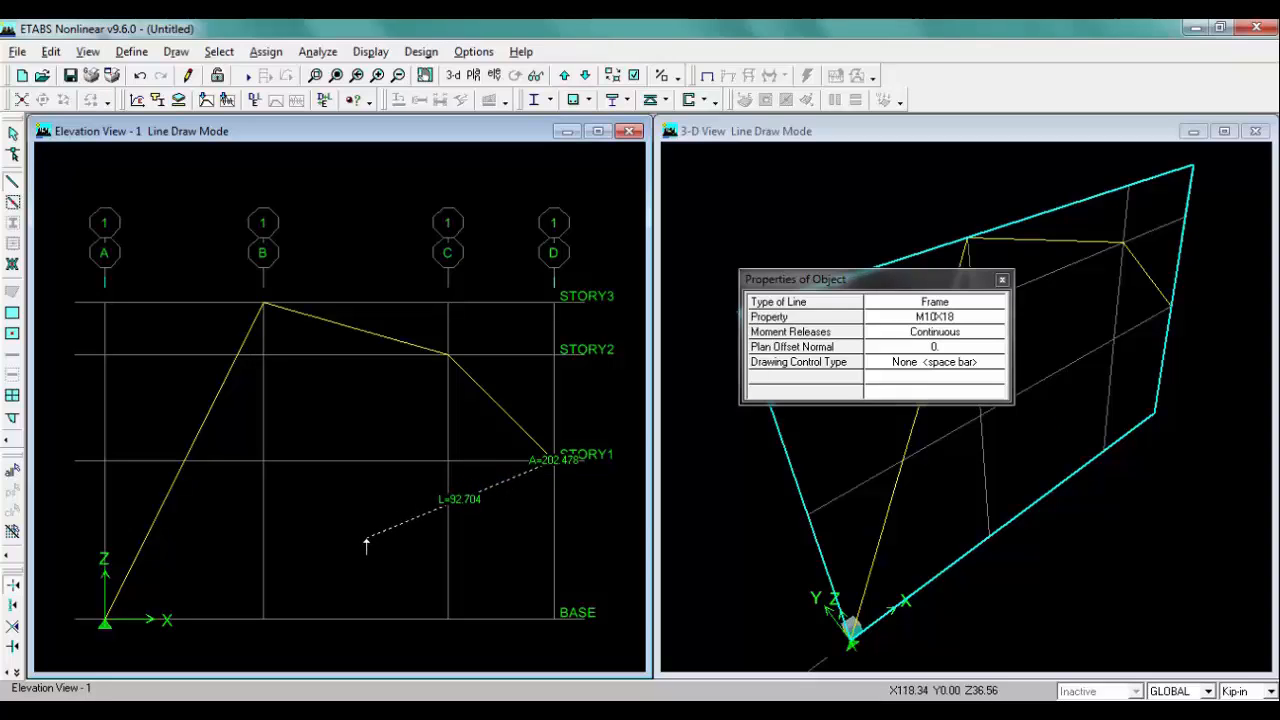
key(Escape)
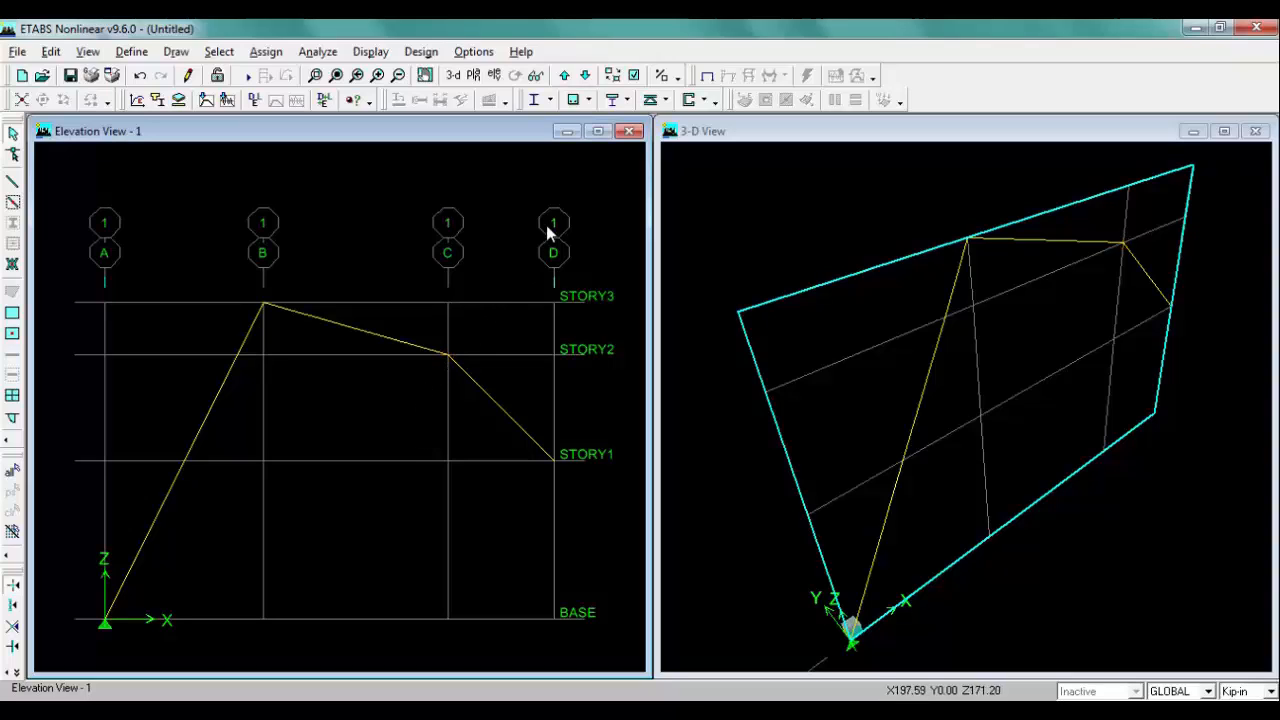
Step: Display line section labels to check the drawn members' sections, then turn the labels off again
click(634, 76)
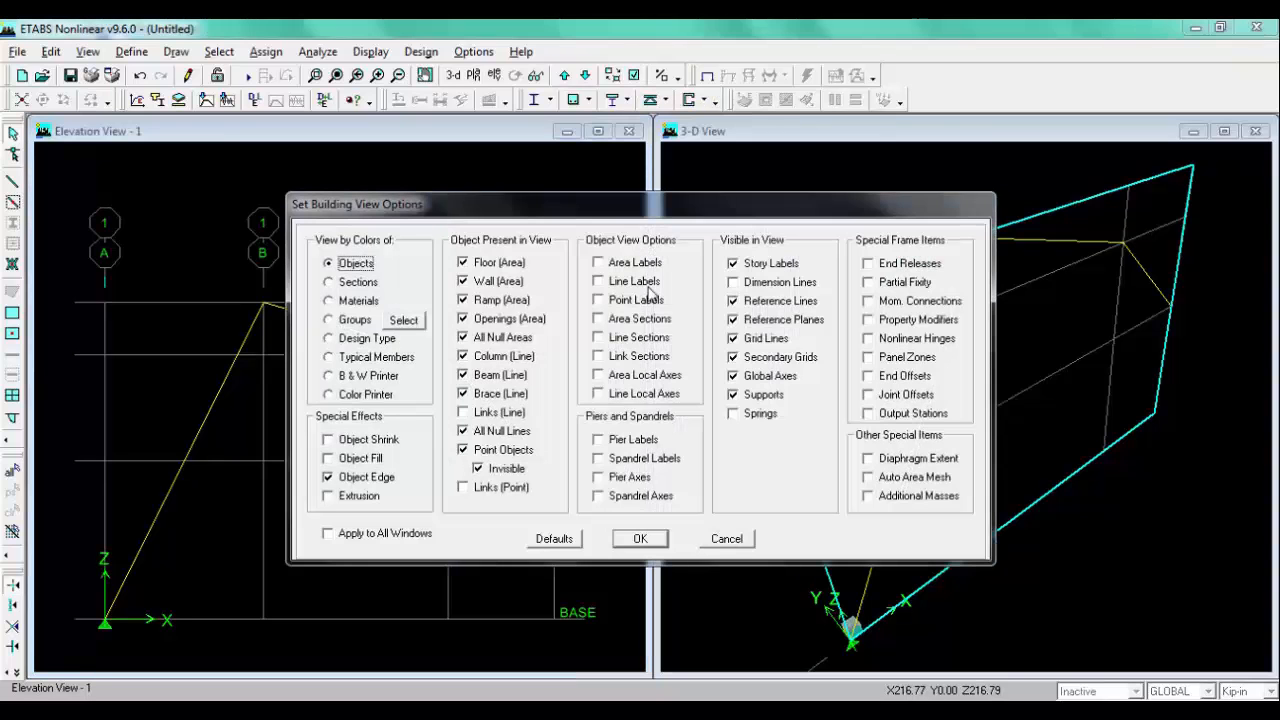
click(626, 339)
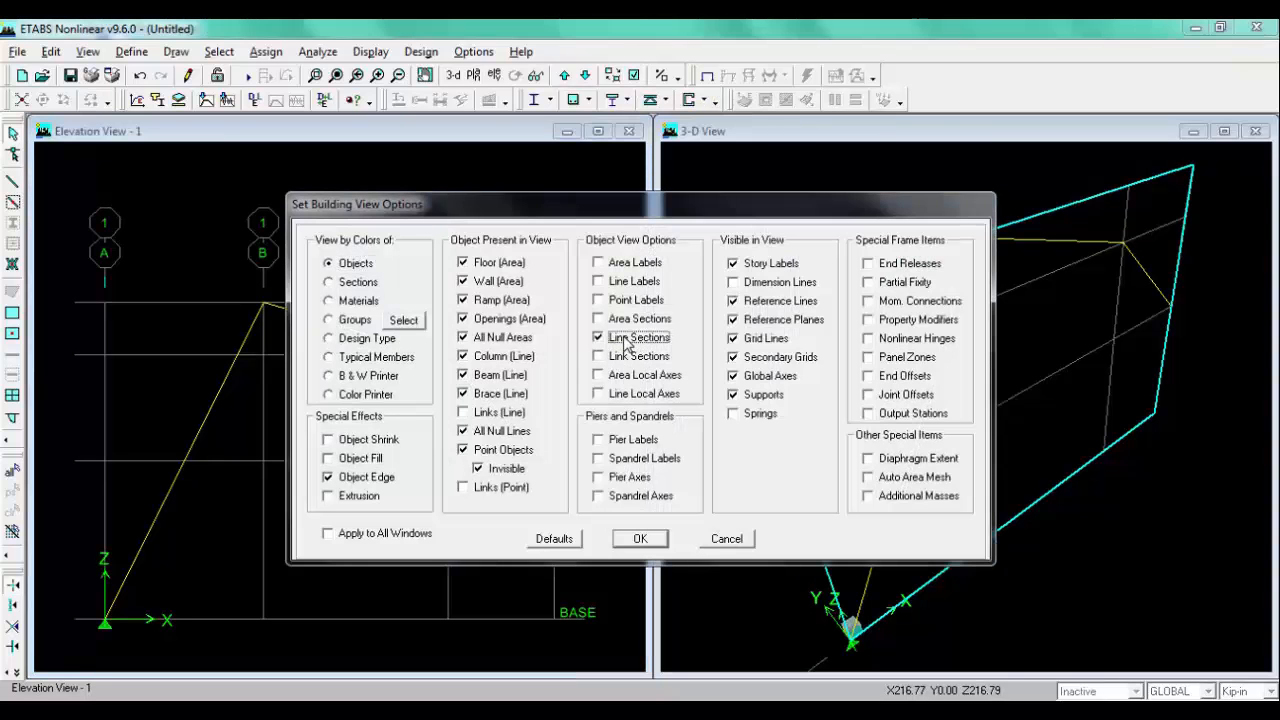
click(640, 538)
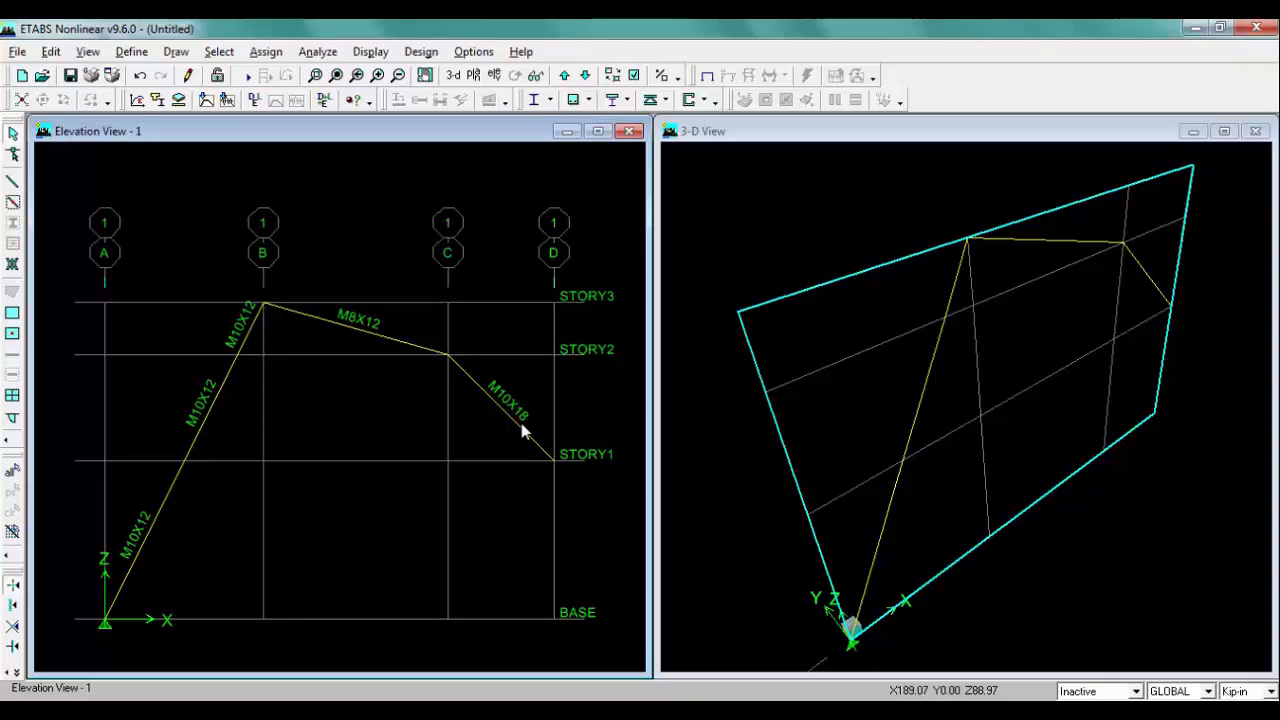
click(634, 76)
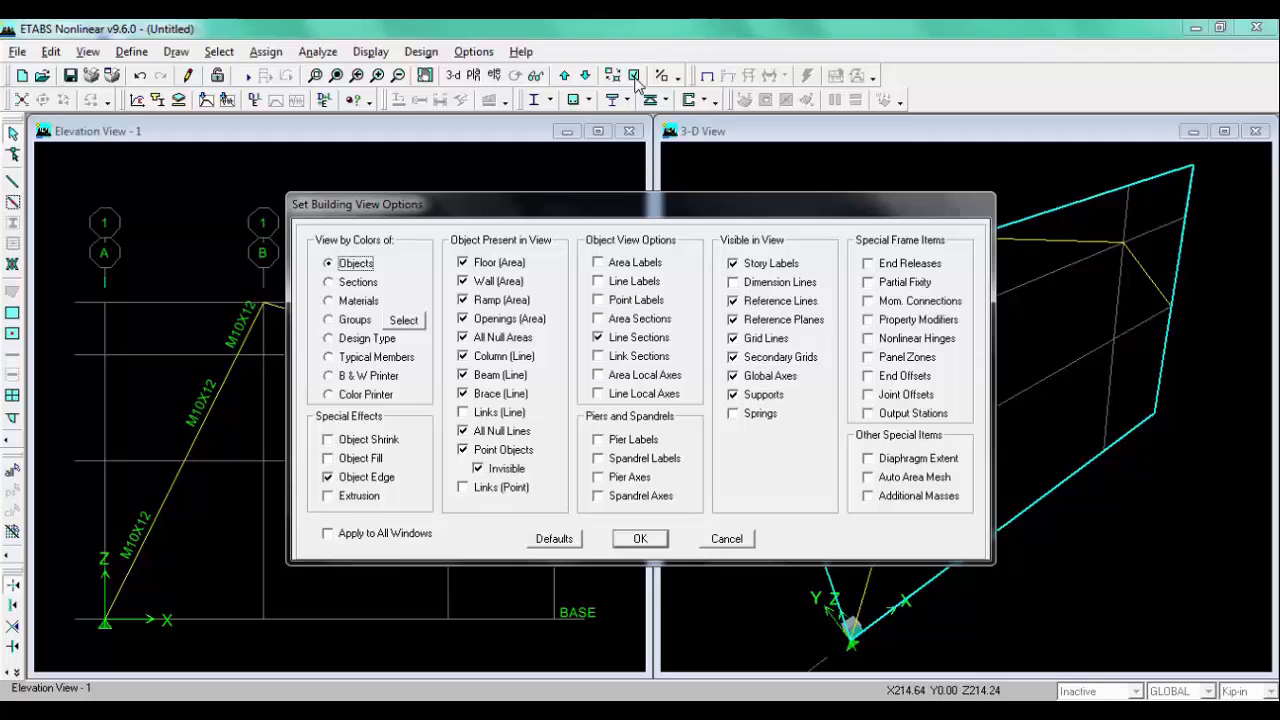
click(637, 340)
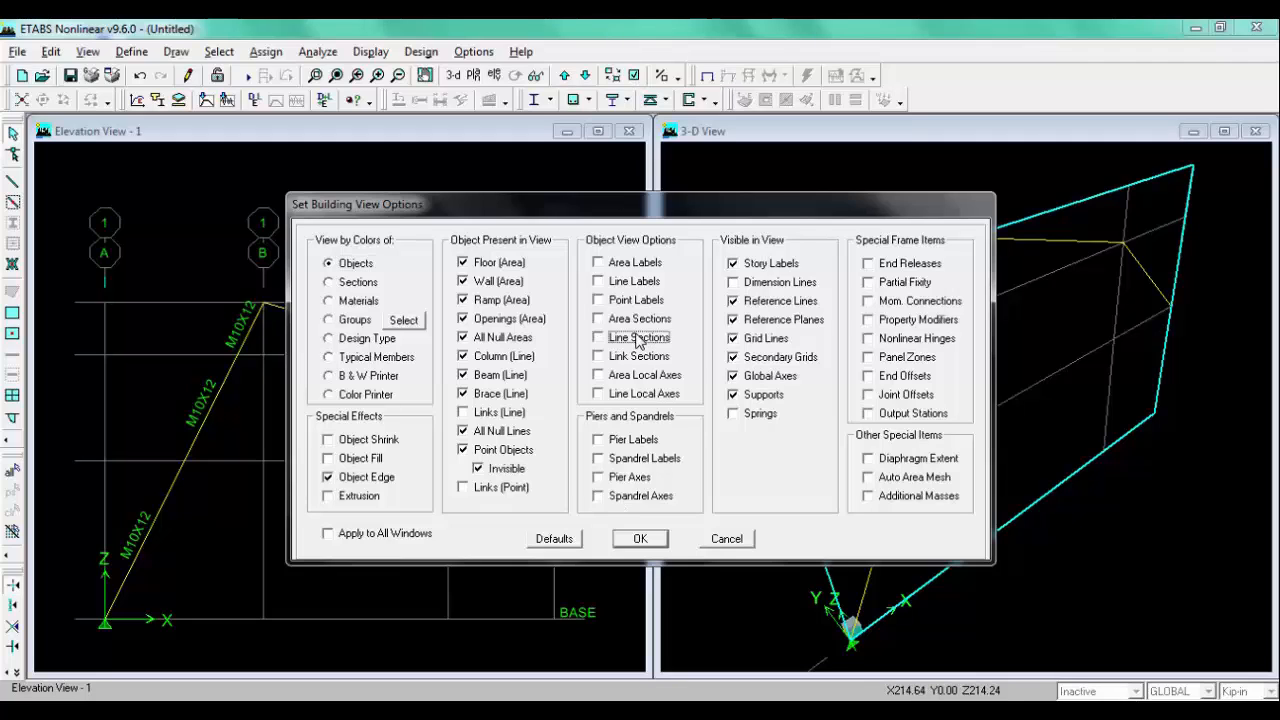
click(640, 538)
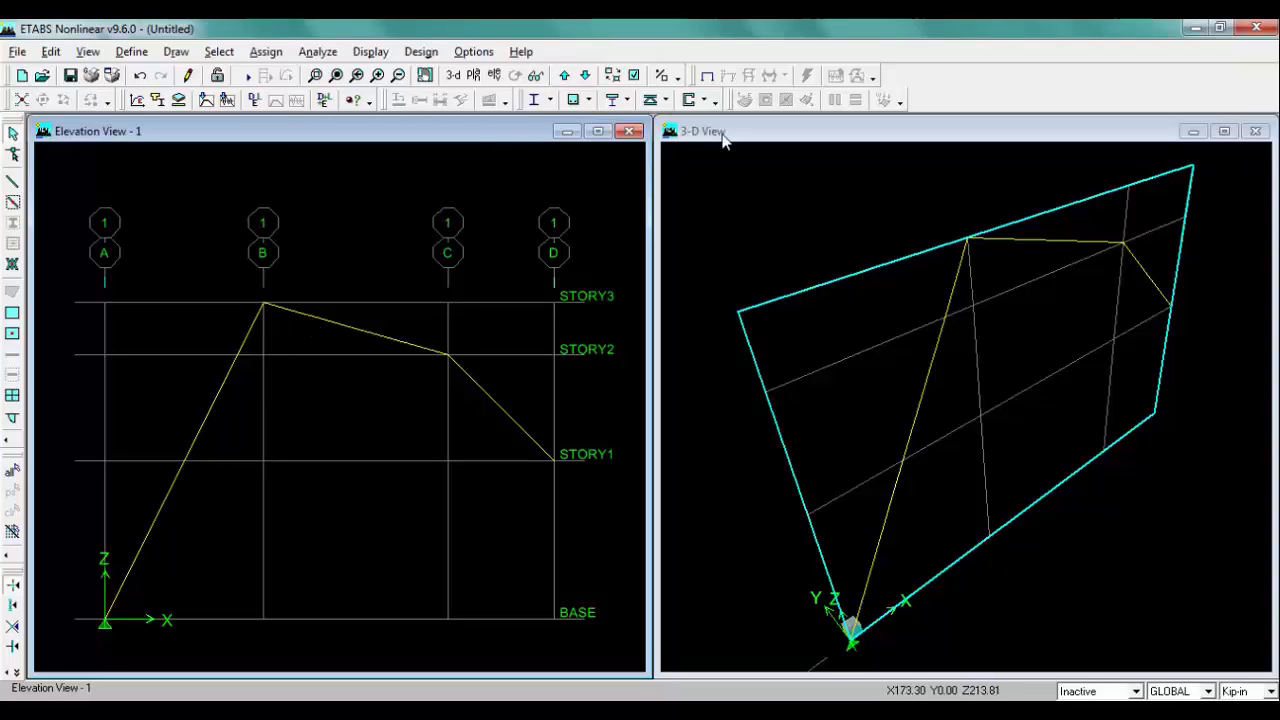
Step: Turn on the display of line local axes in the 3-D view
click(840, 134)
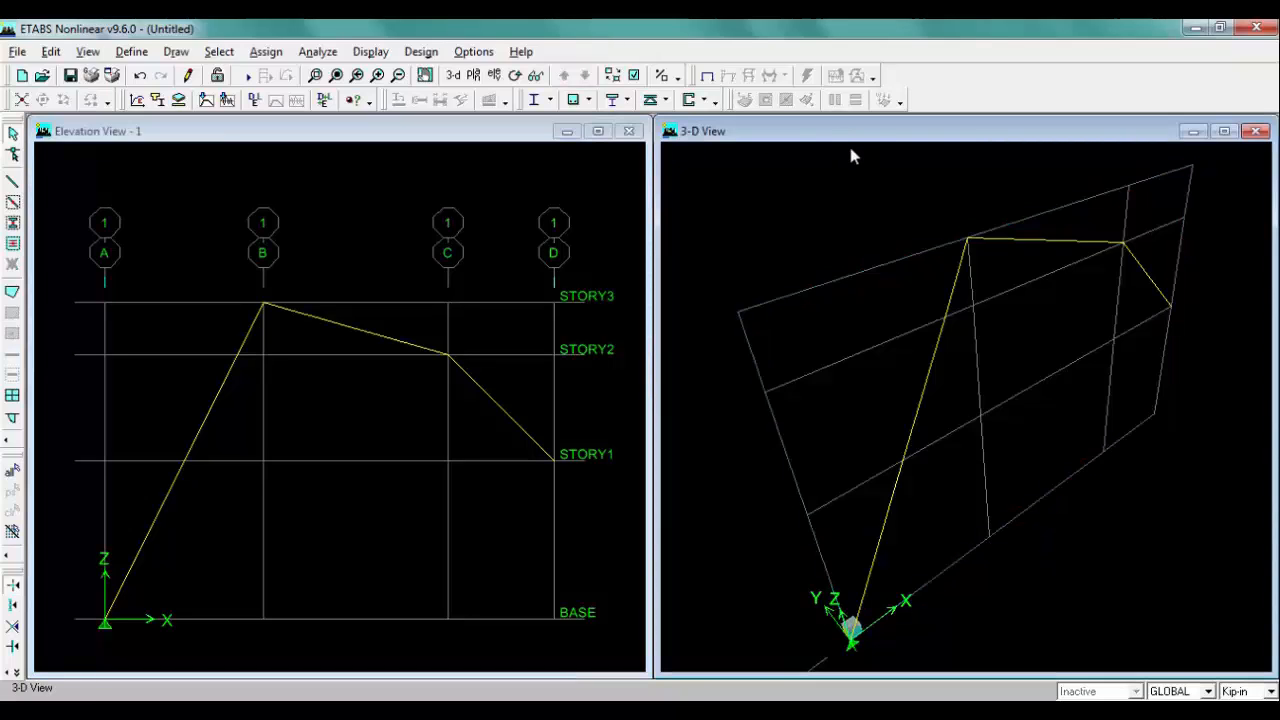
click(634, 77)
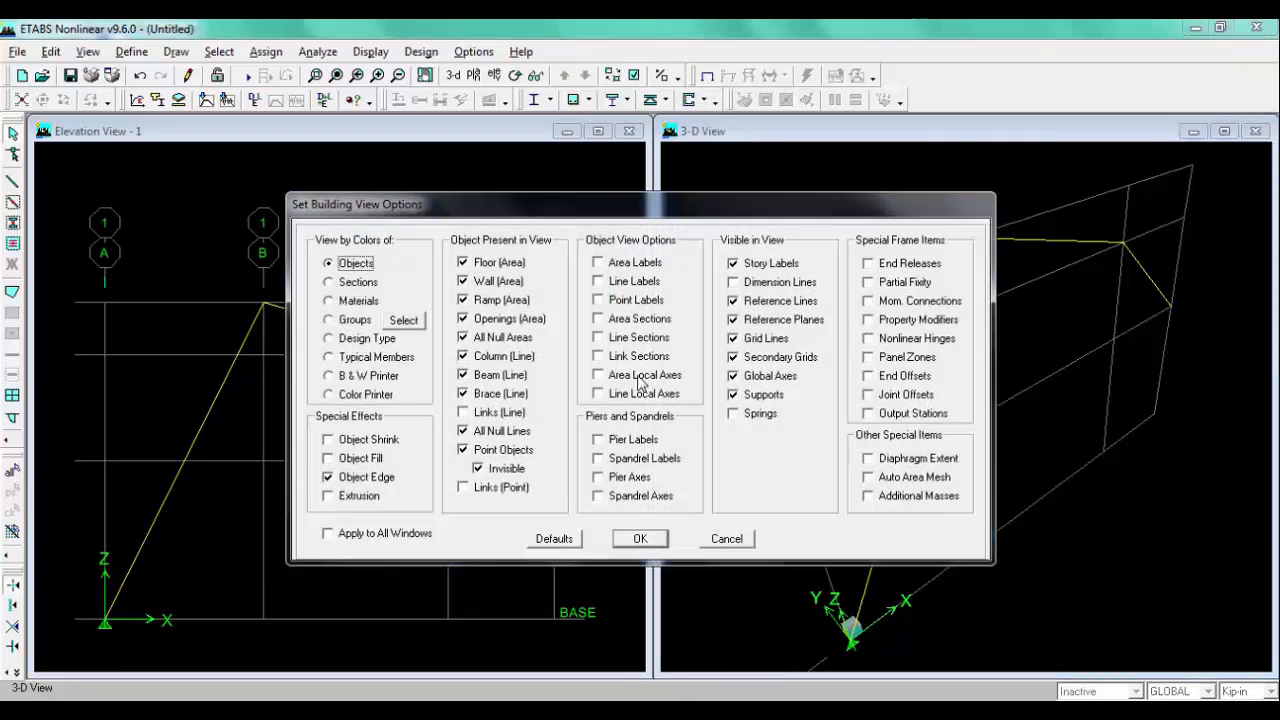
click(640, 395)
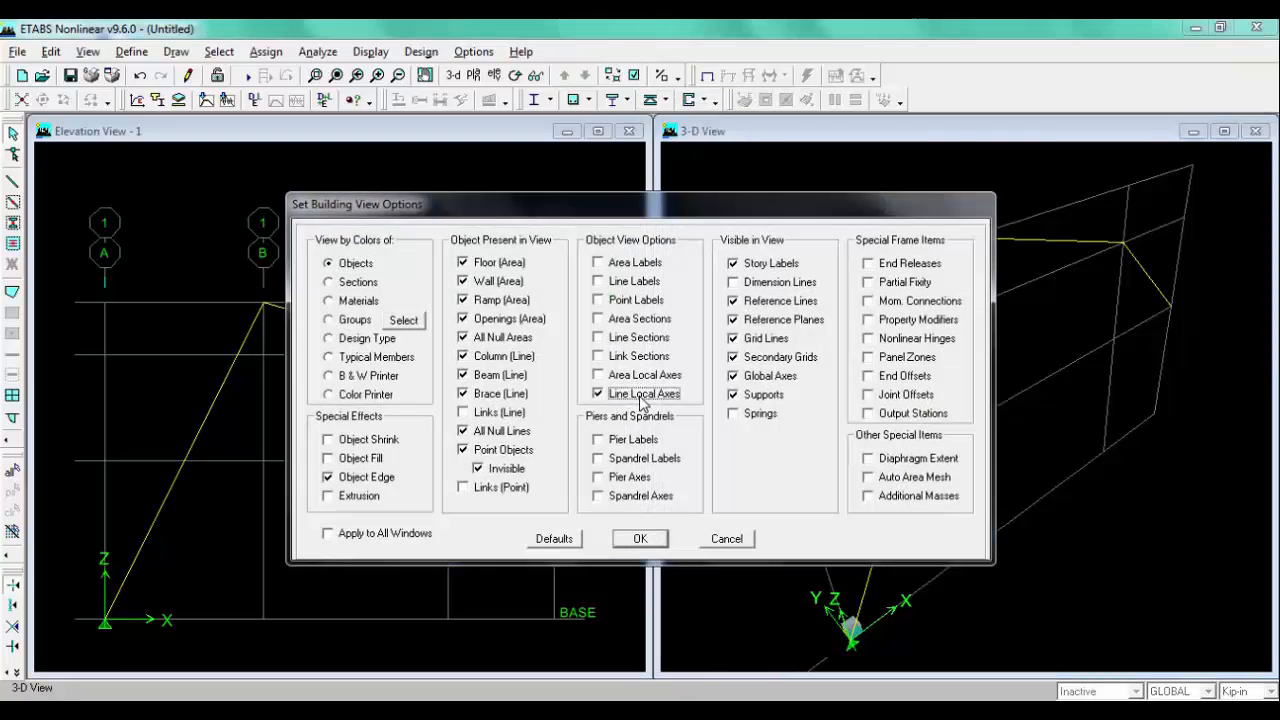
click(640, 539)
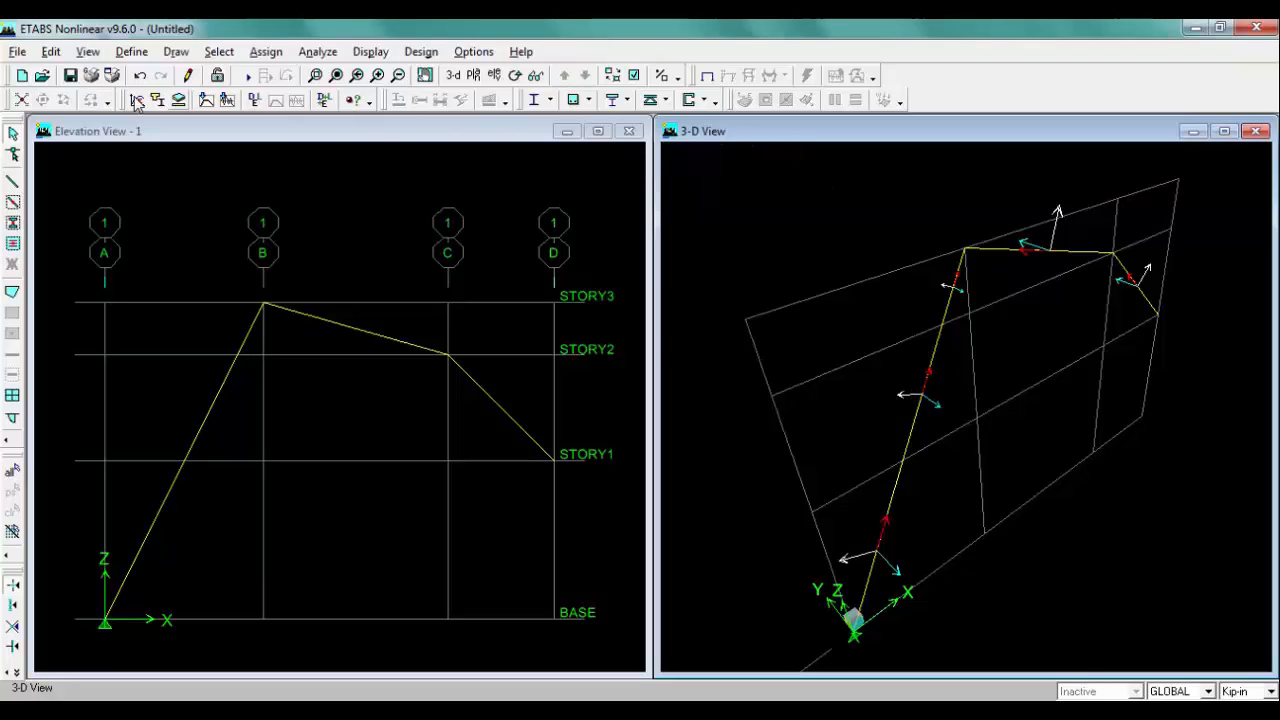
Step: Check the sketch and assign a pinned support to the base joint at grid A
click(331, 137)
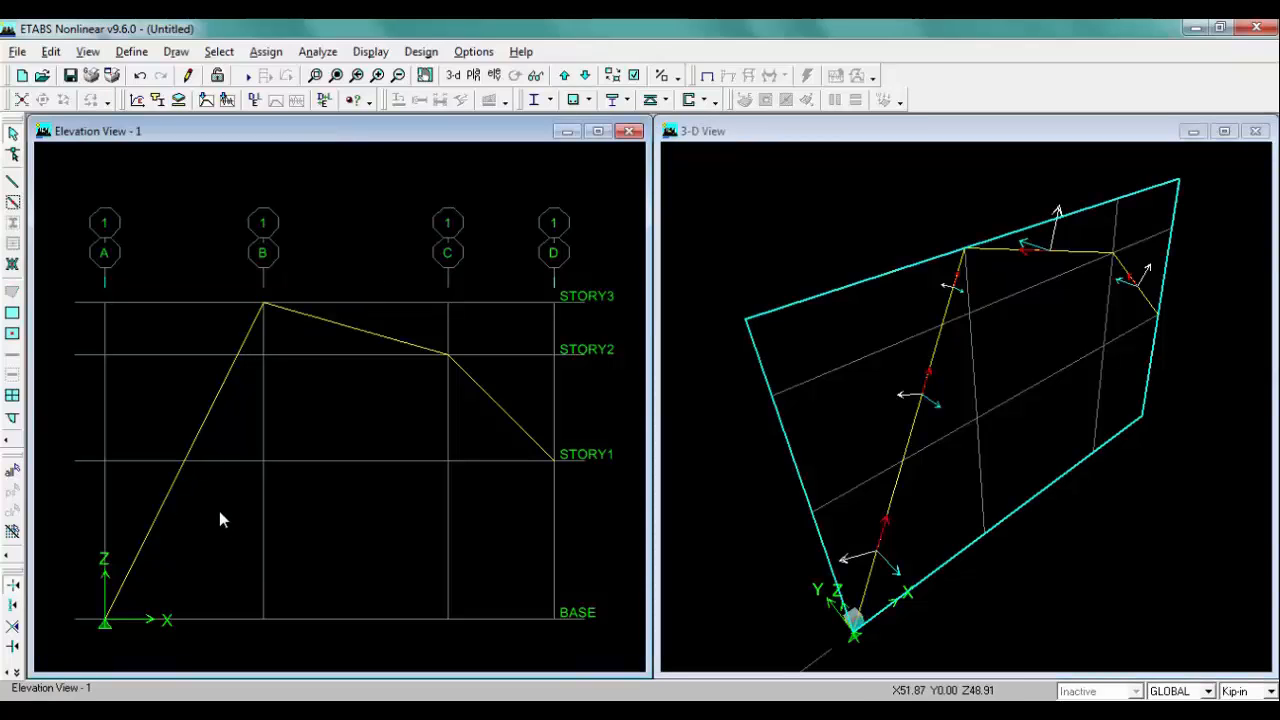
key(alt+Tab)
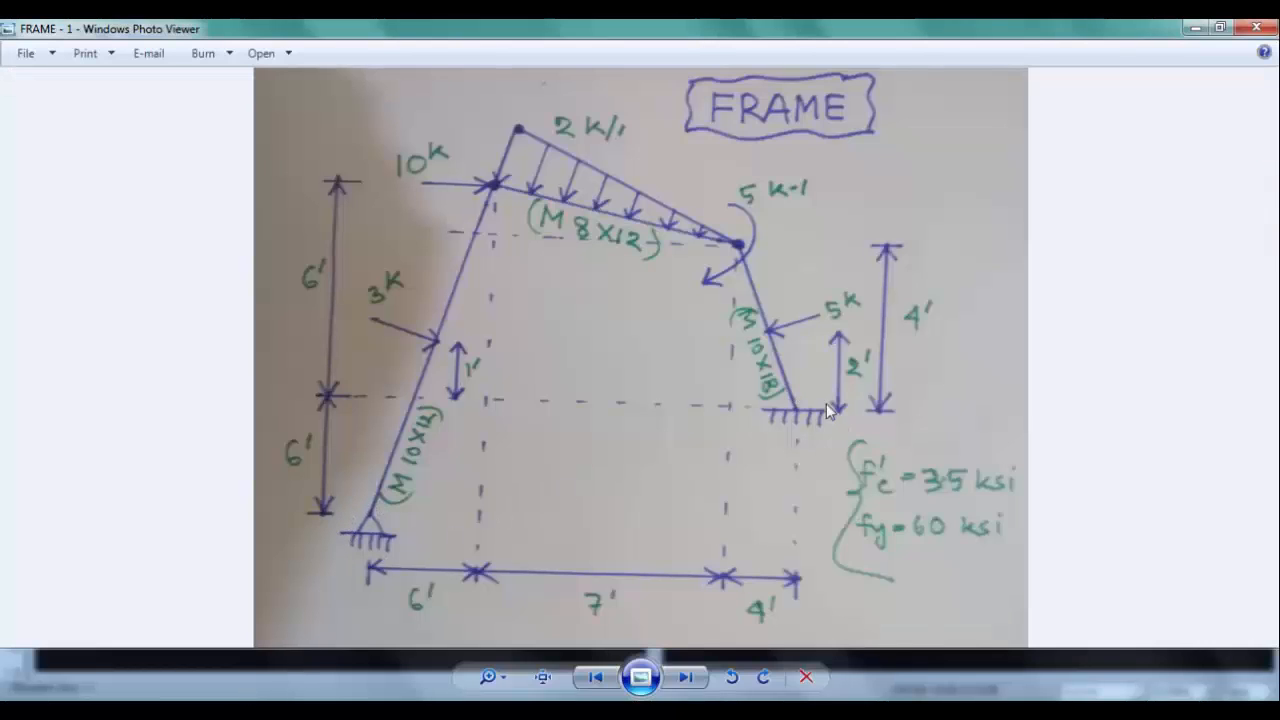
key(alt+Tab)
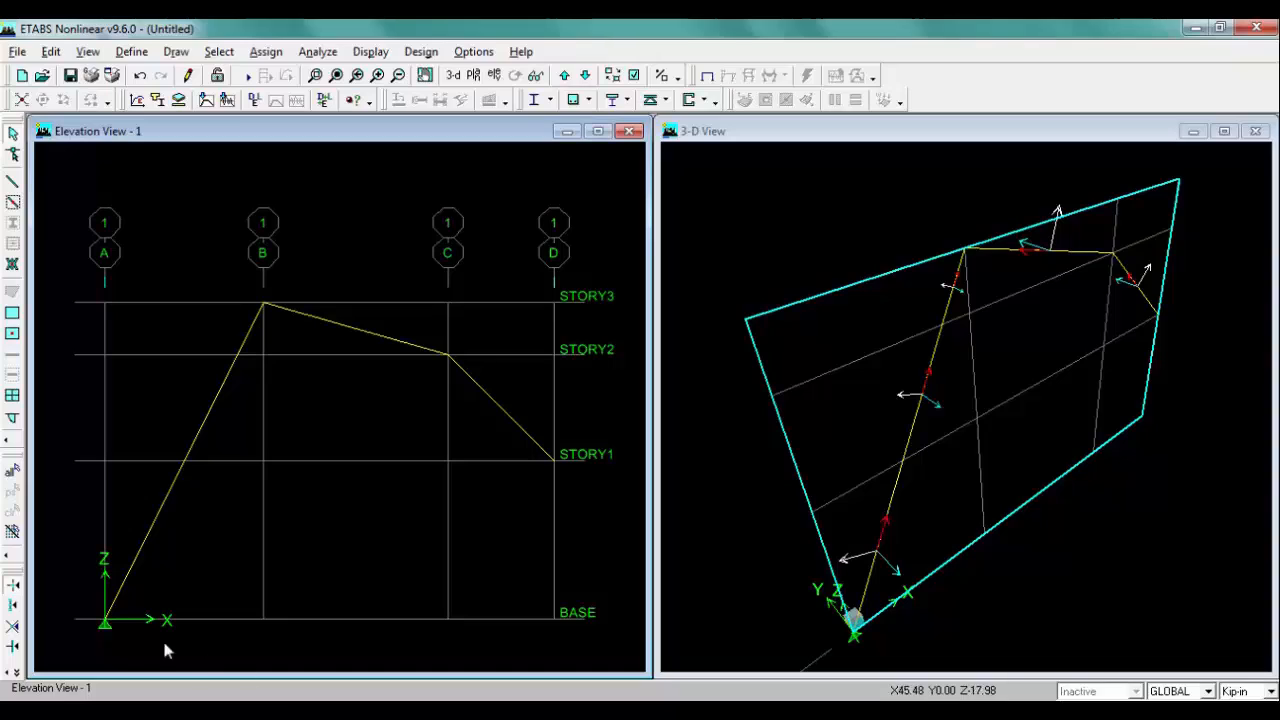
click(105, 620)
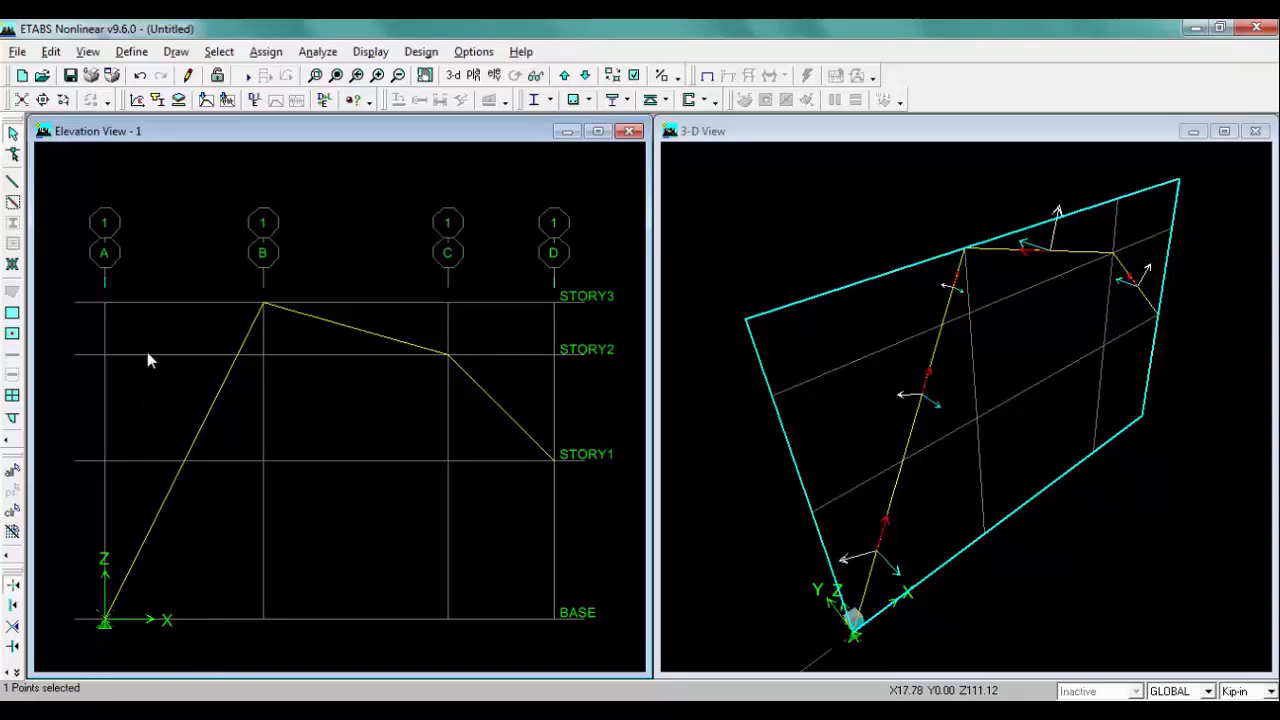
click(256, 55)
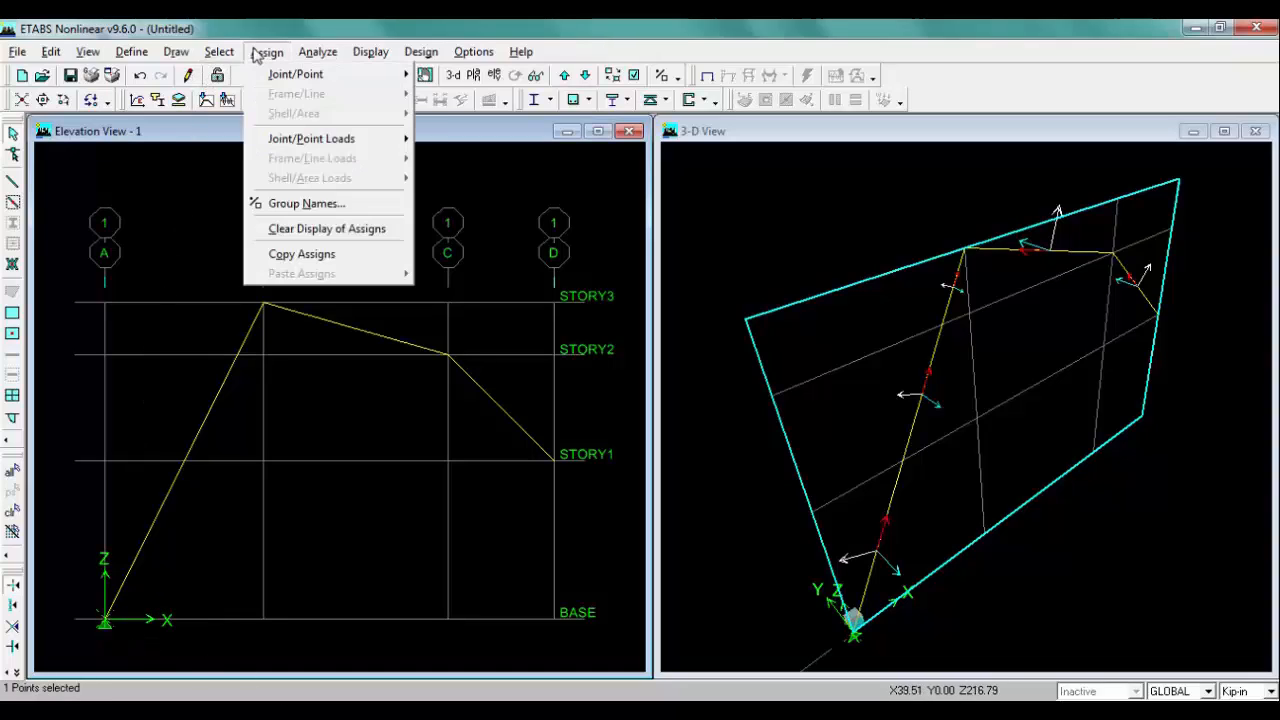
mouse_move(345, 80)
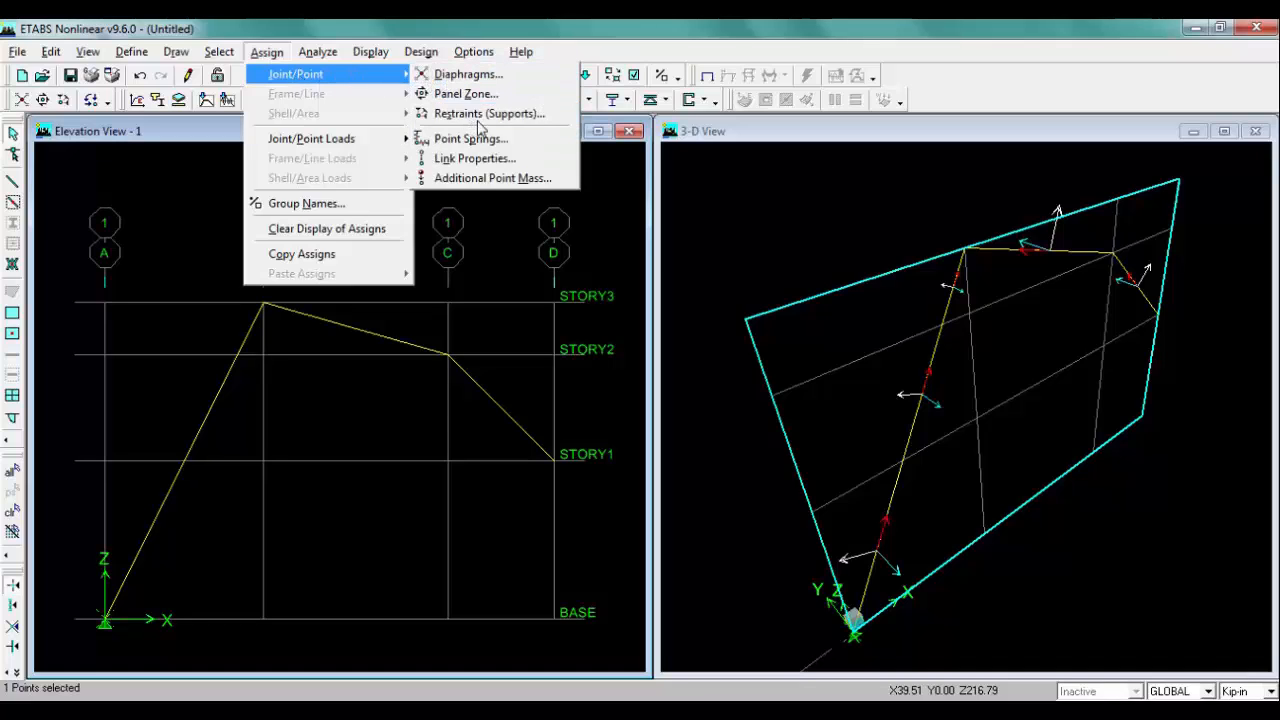
click(557, 122)
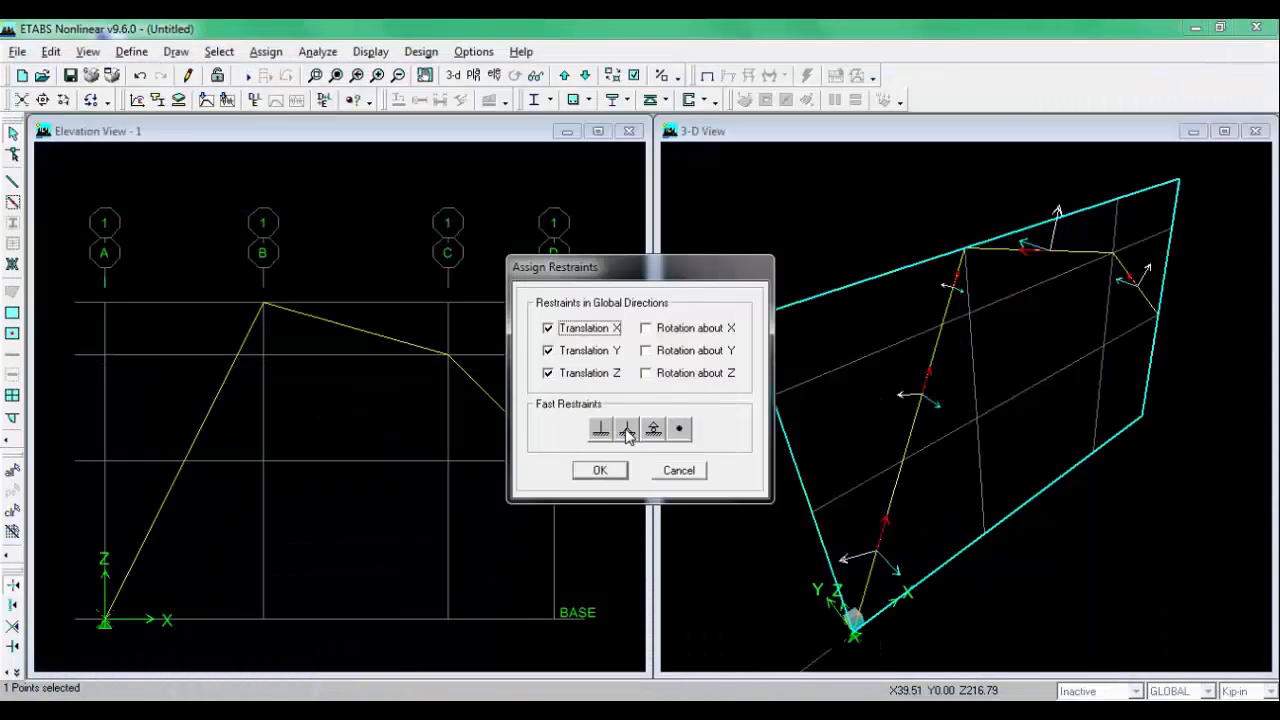
click(627, 430)
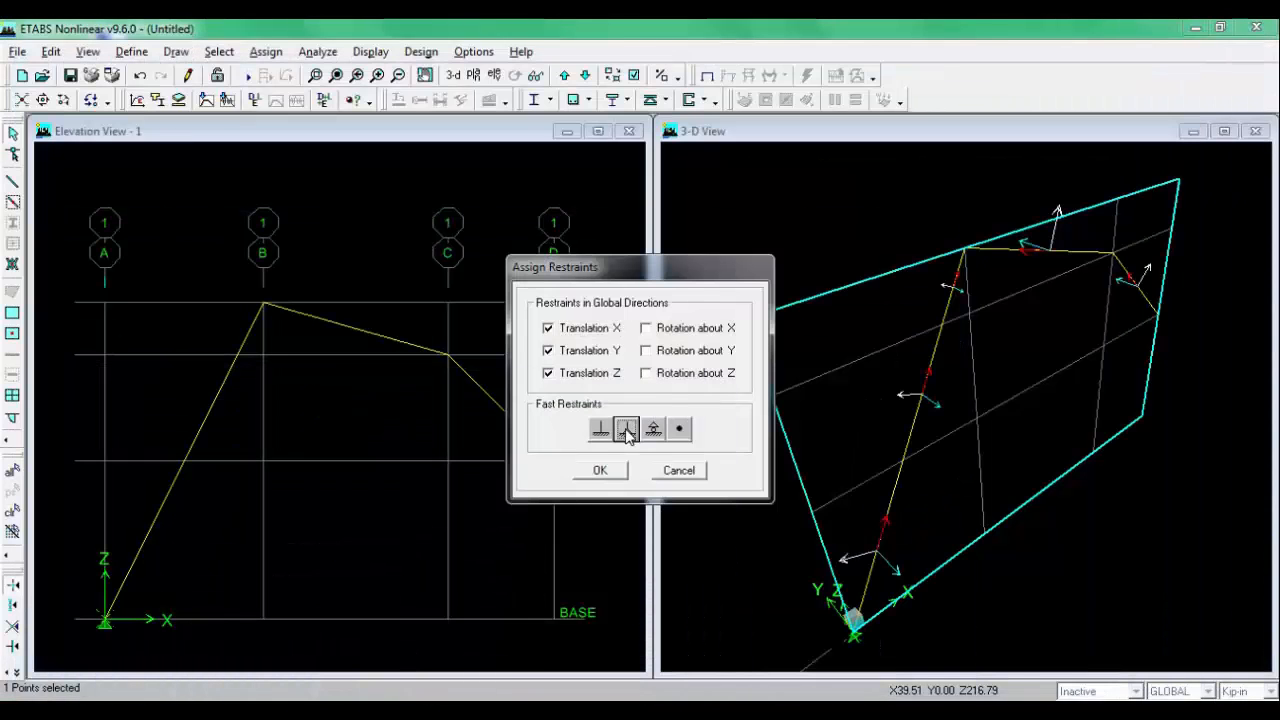
click(600, 470)
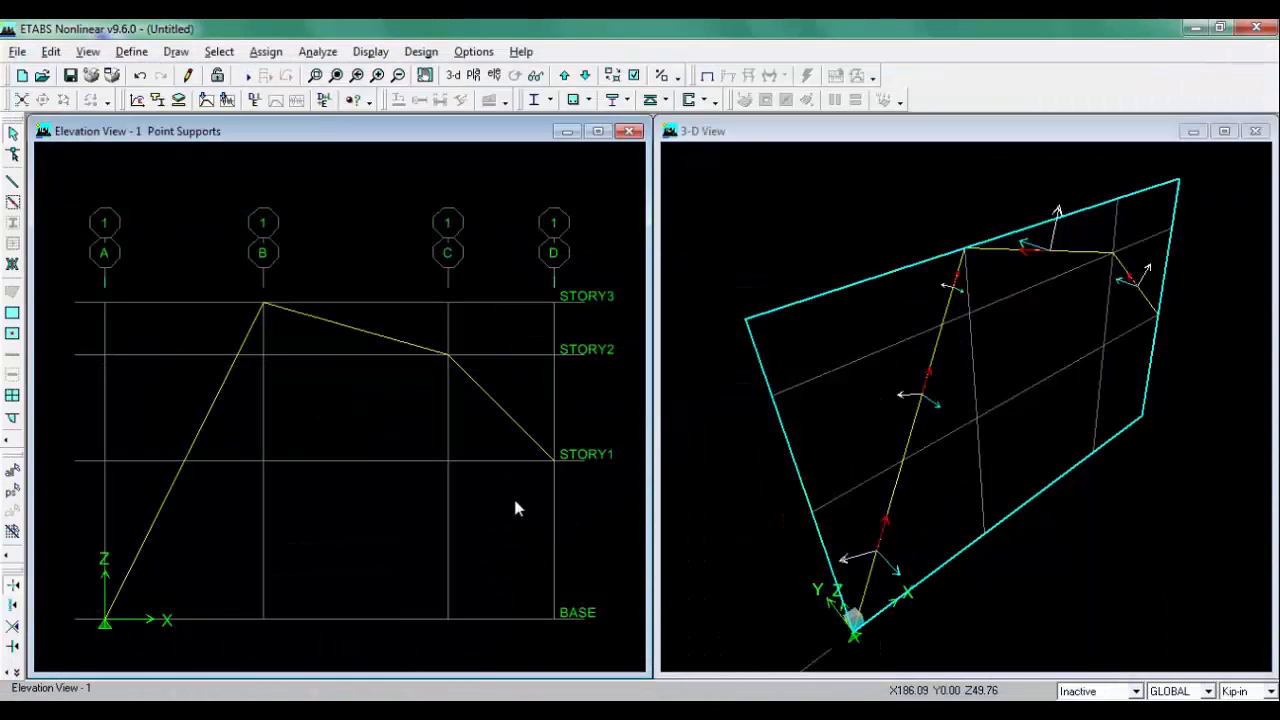
Step: Assign a fixed support to the joint at grid D, STORY1
click(553, 459)
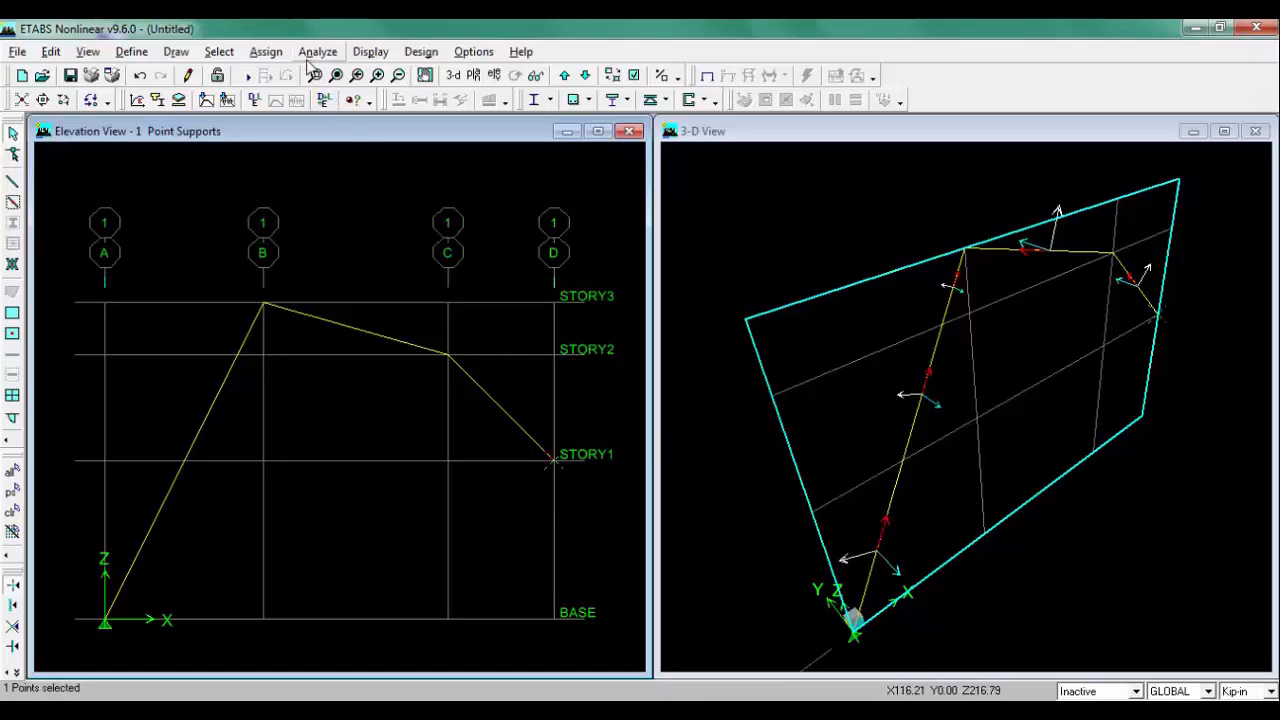
click(266, 52)
mouse_move(309, 76)
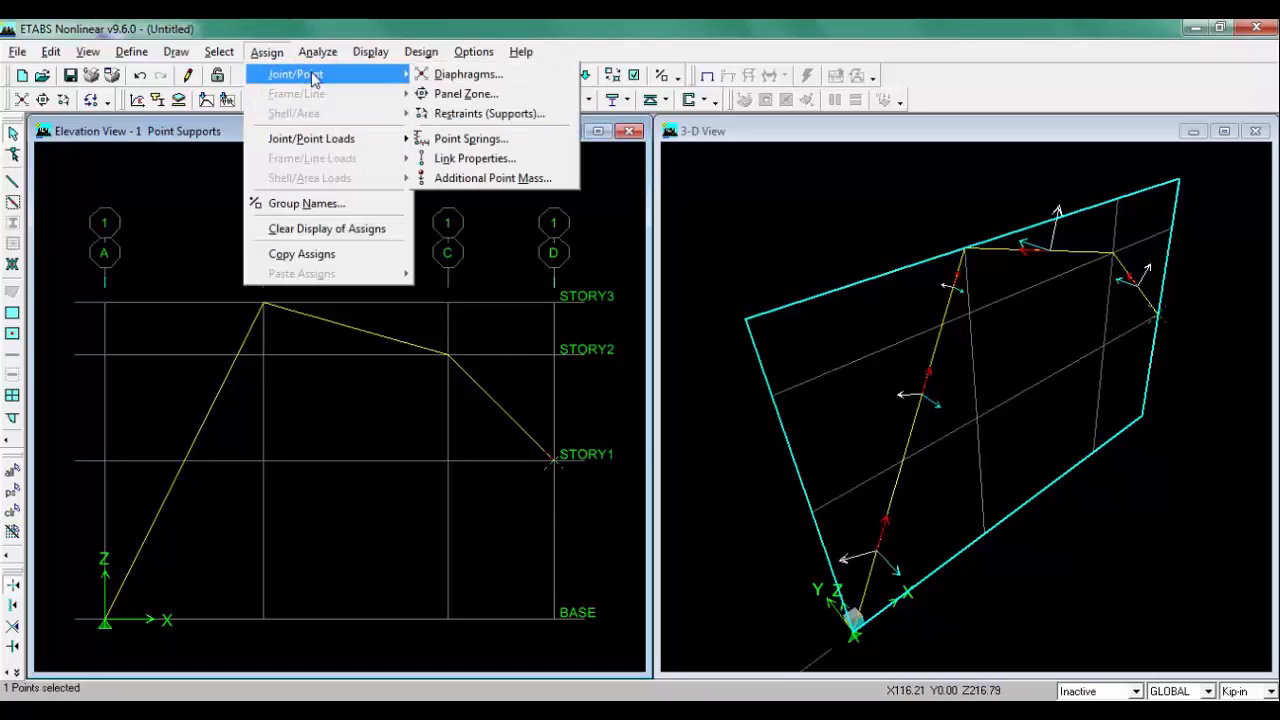
click(484, 116)
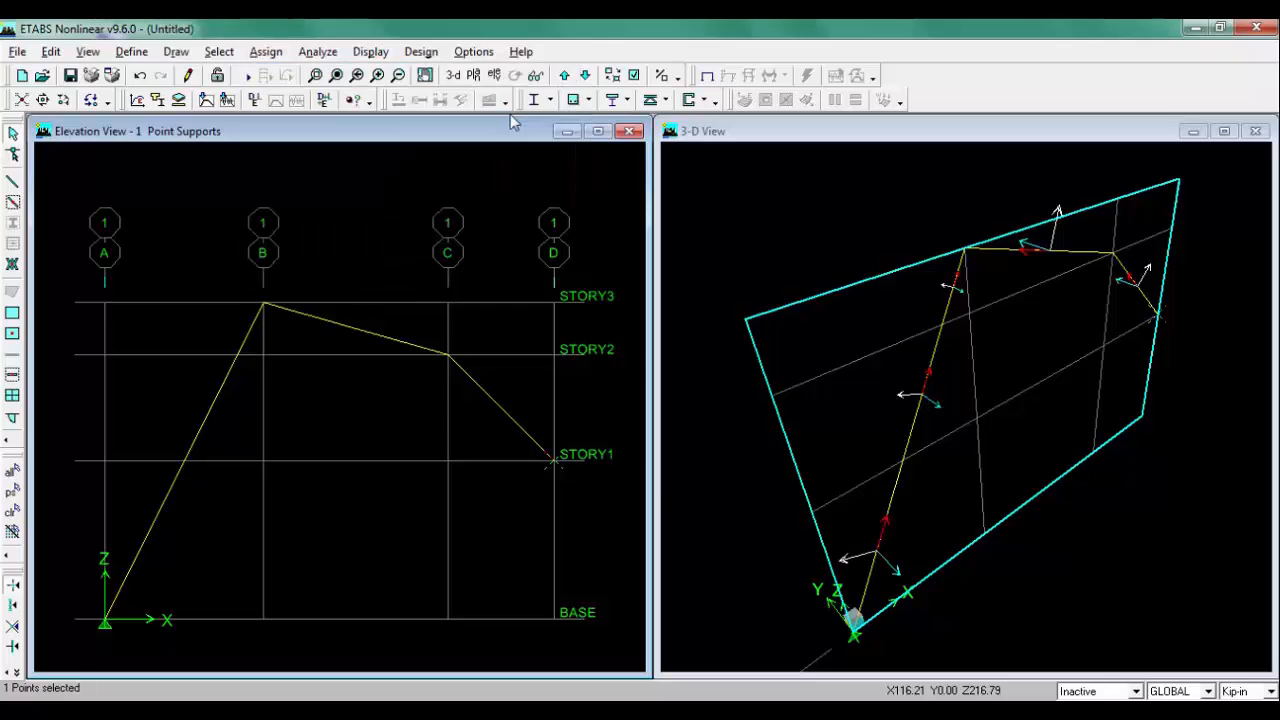
click(601, 429)
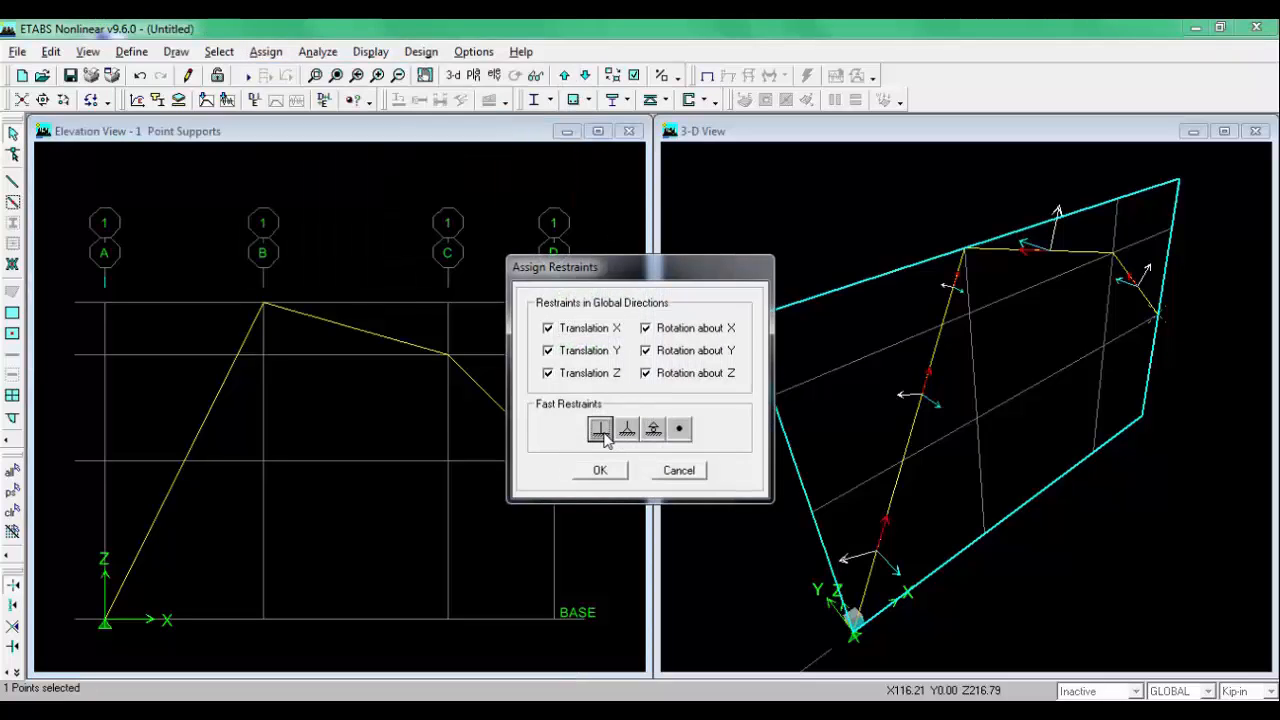
click(600, 472)
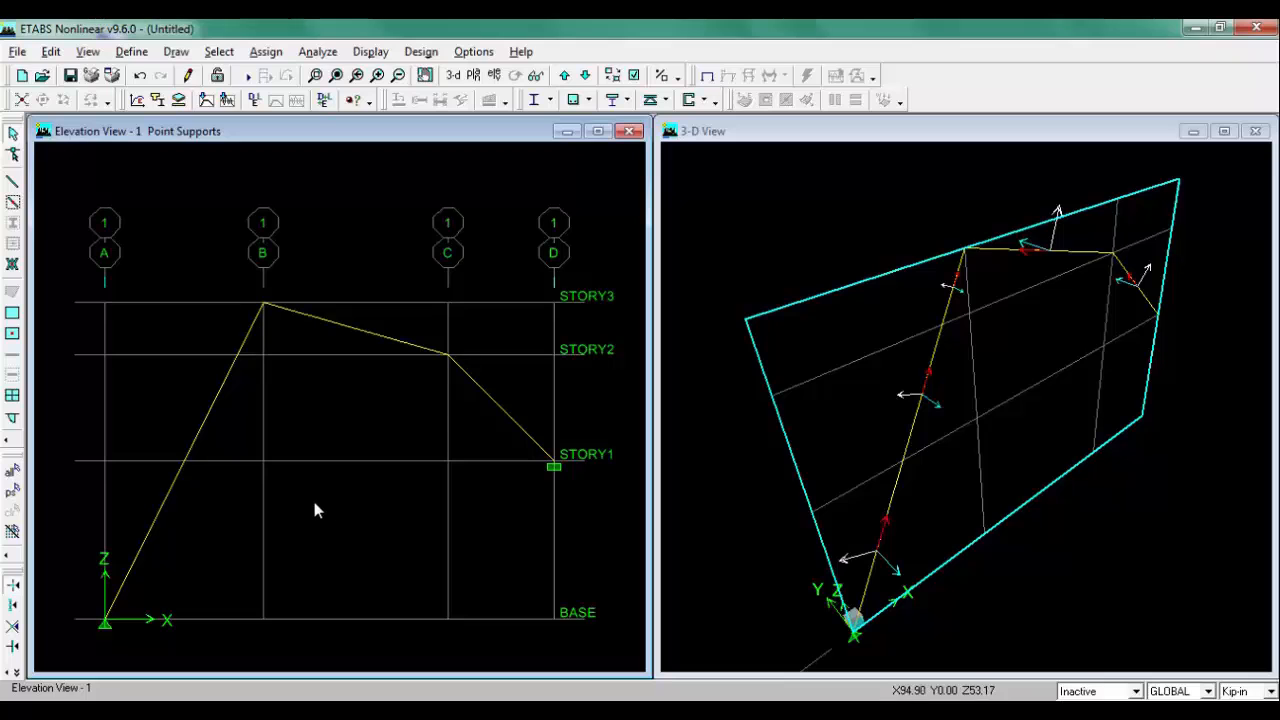
Step: Select the inclined member from grid A to grid B and start a frame point load in load case LIVE with Kip-ft units
click(206, 710)
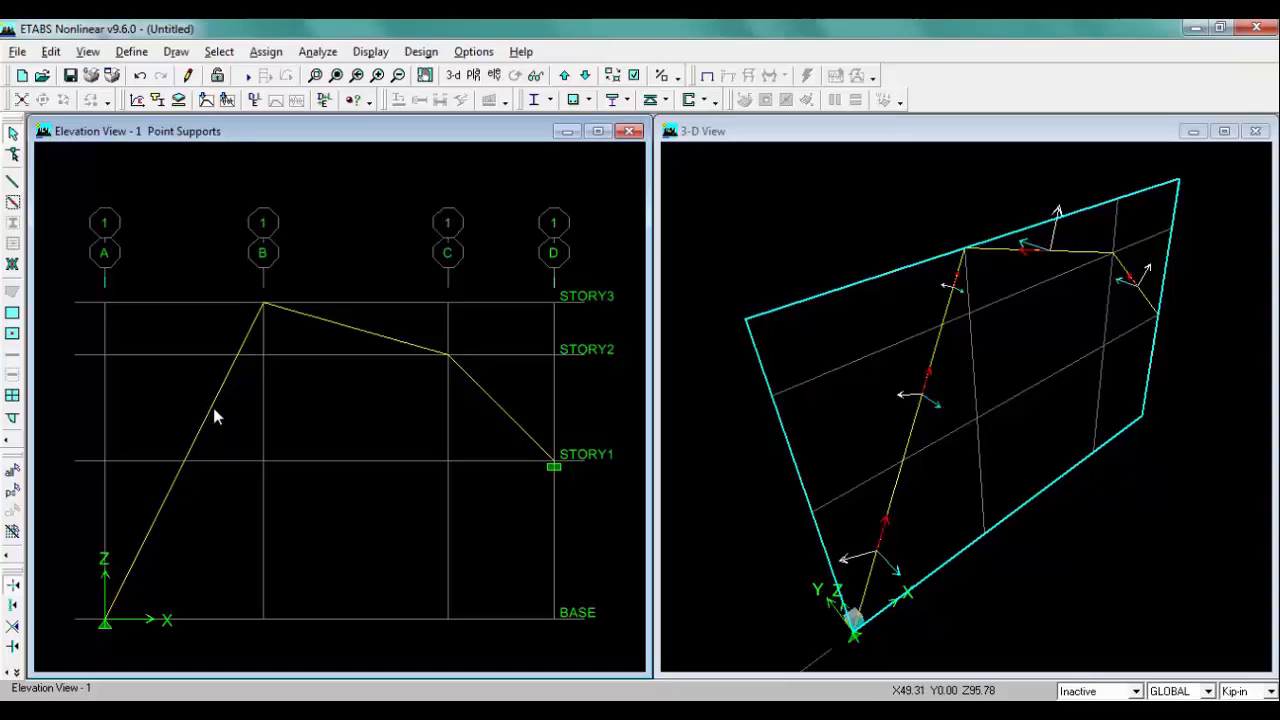
click(210, 414)
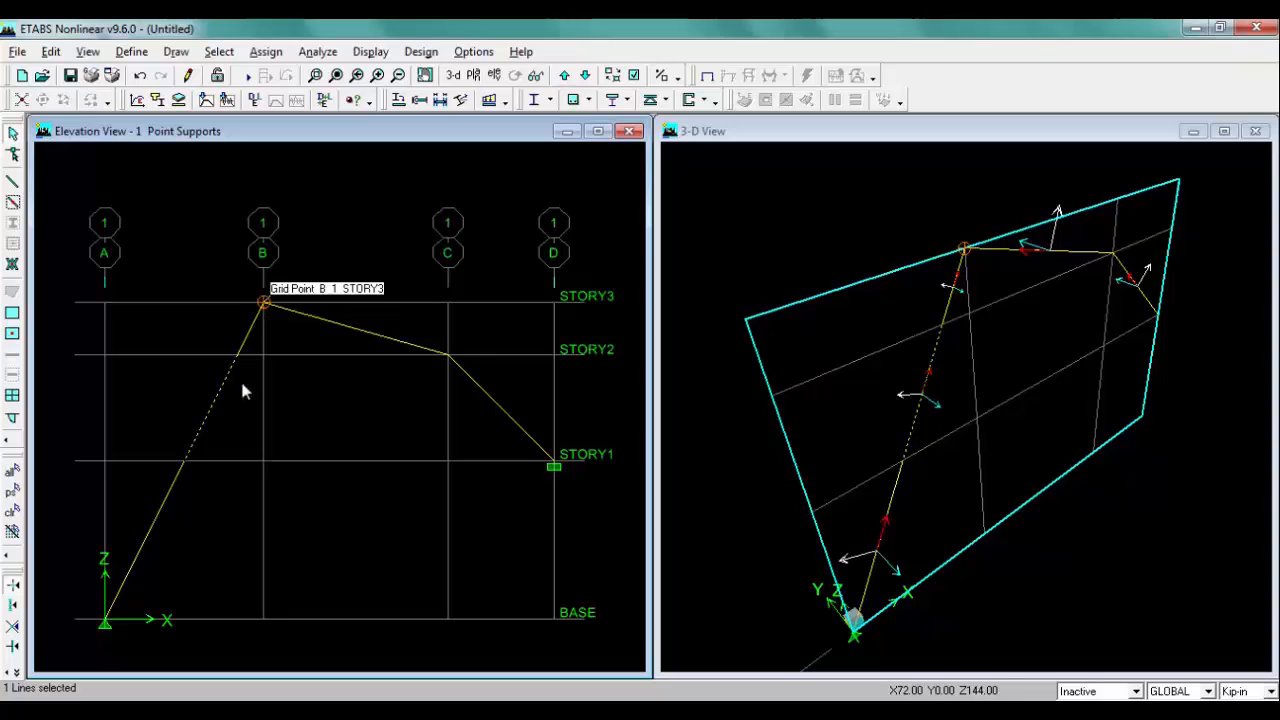
click(199, 712)
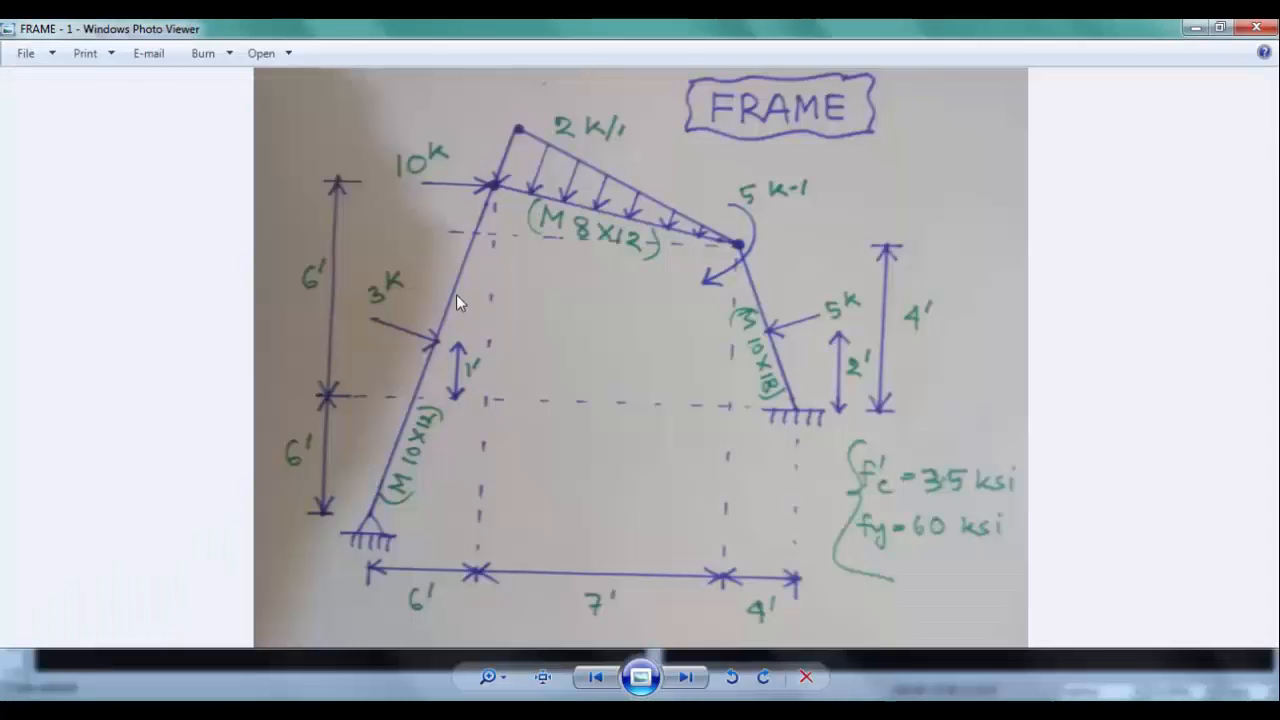
click(308, 708)
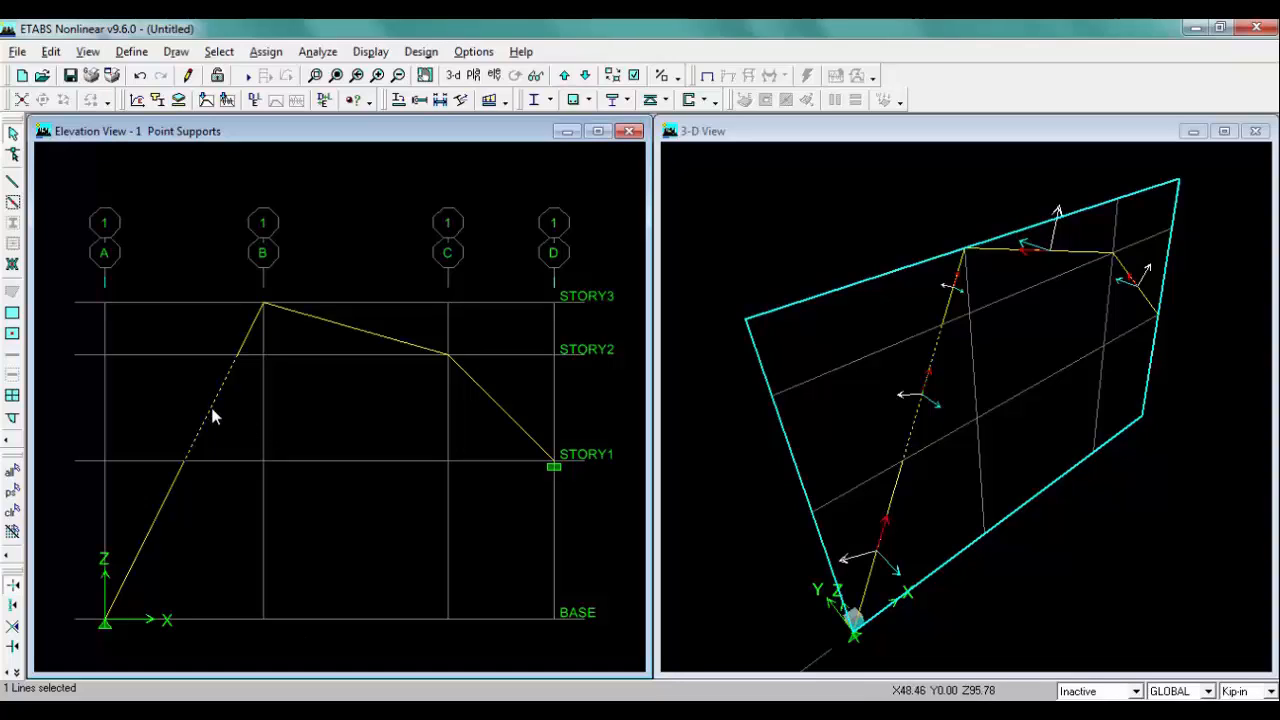
click(267, 52)
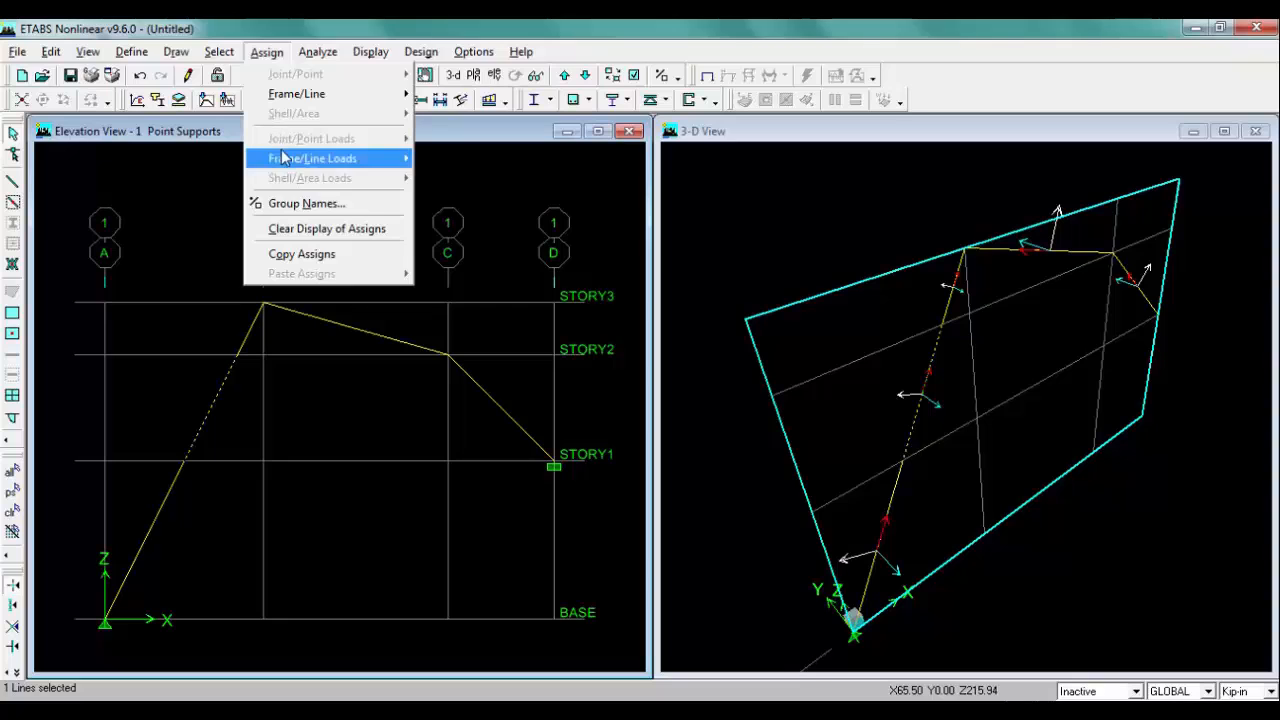
mouse_move(325, 160)
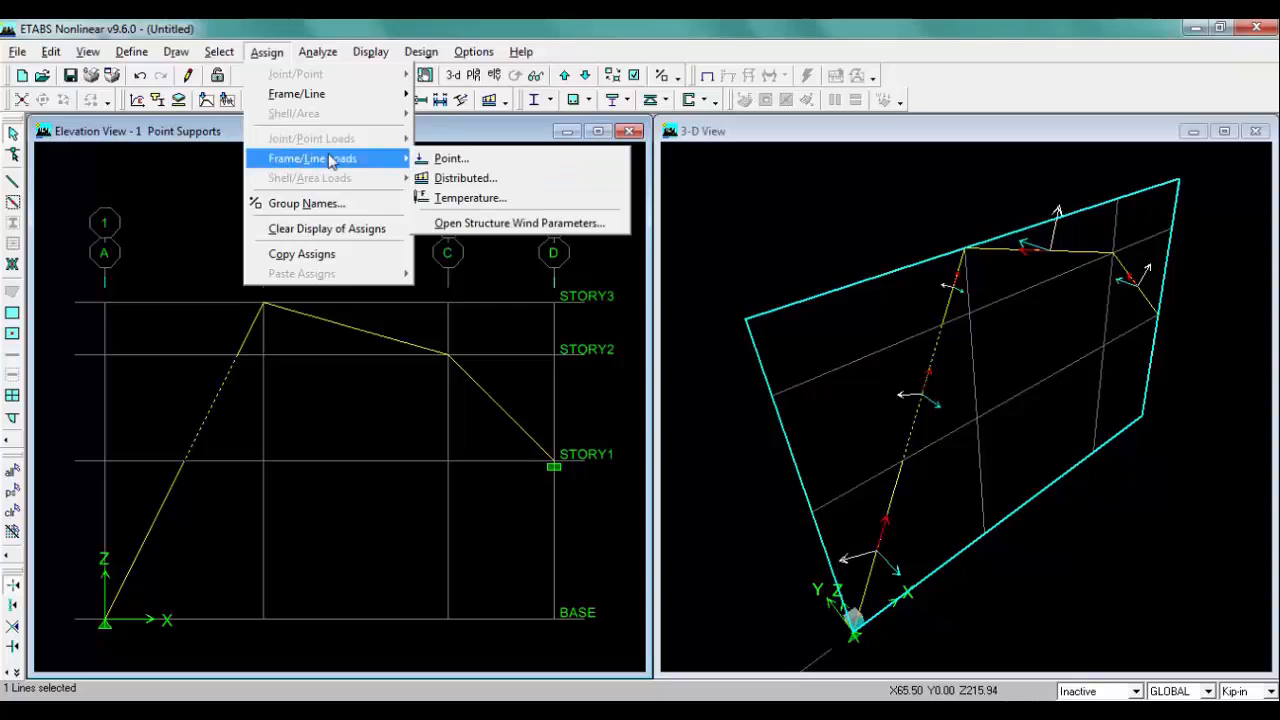
click(462, 160)
drag(530, 218, 522, 214)
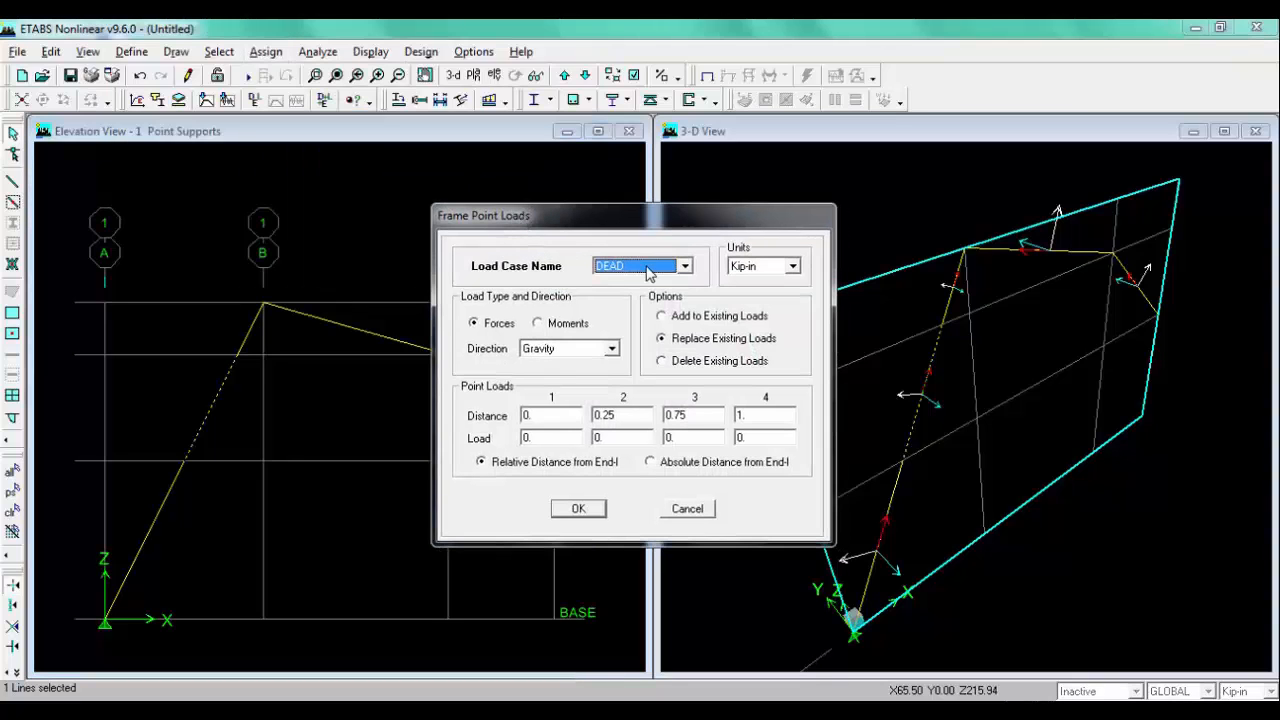
click(650, 266)
click(640, 293)
click(772, 267)
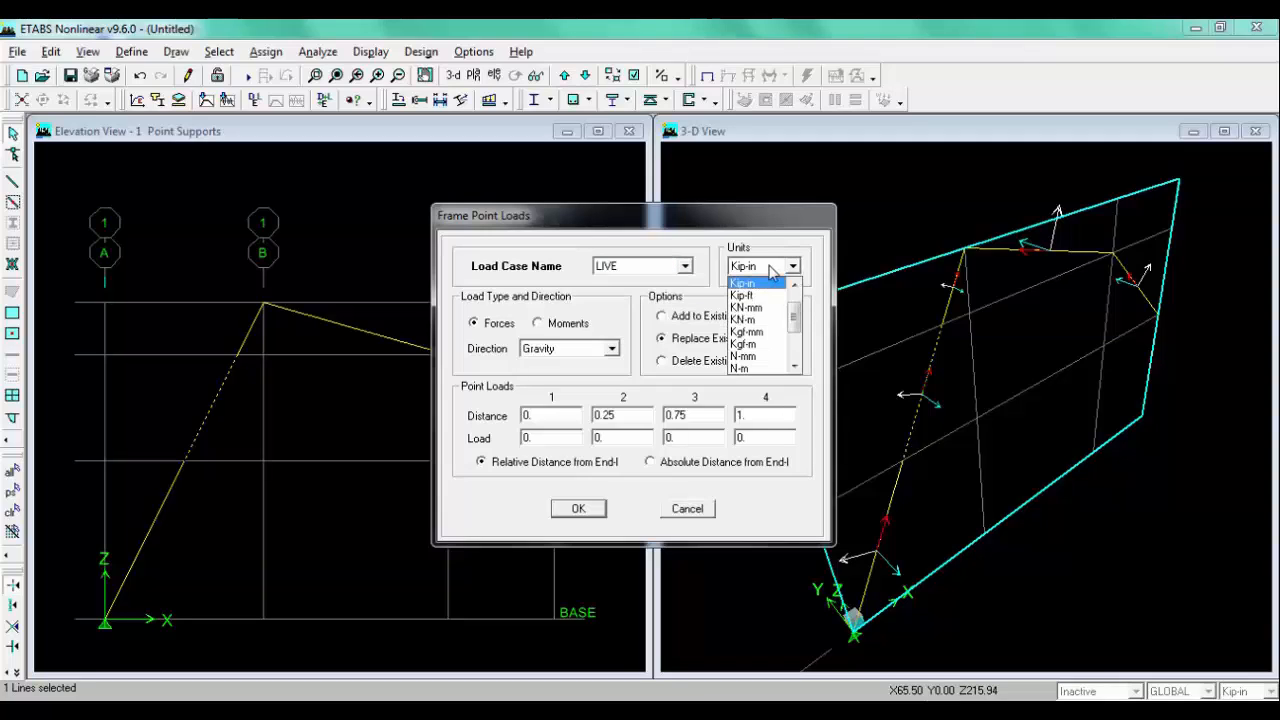
click(763, 296)
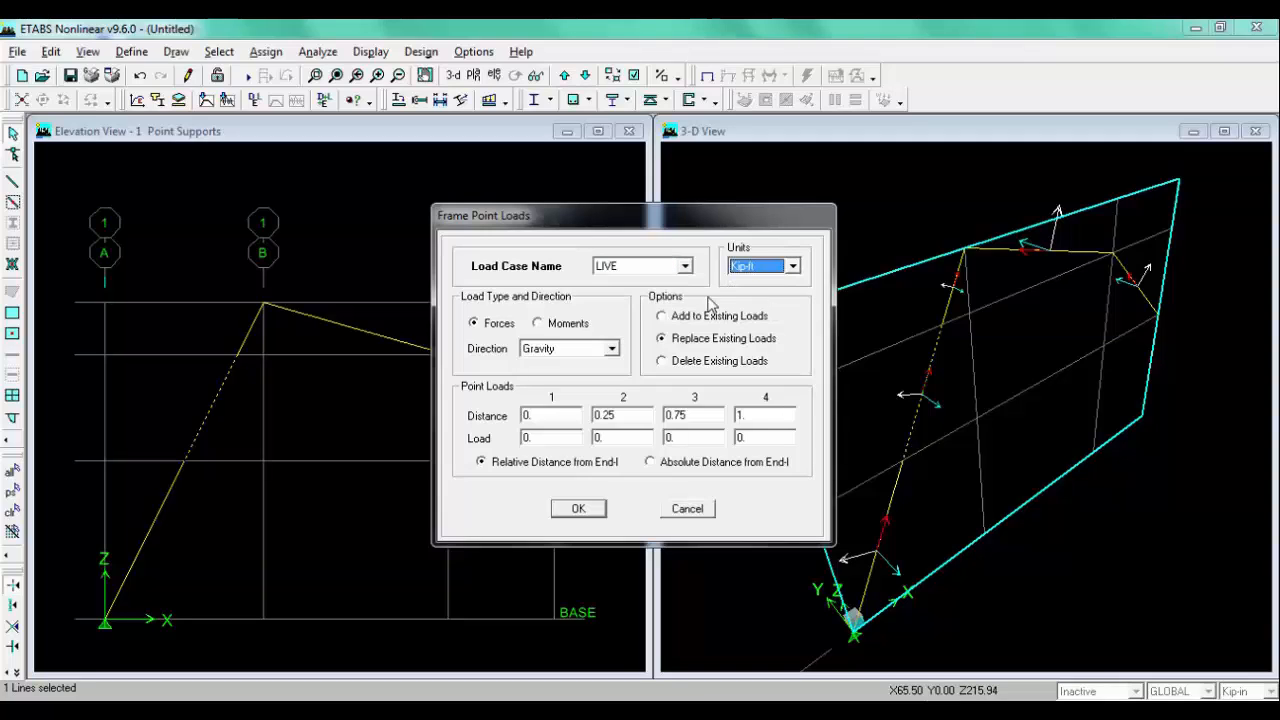
Step: Compare with the sketch and set the point load direction to Local-2
click(283, 714)
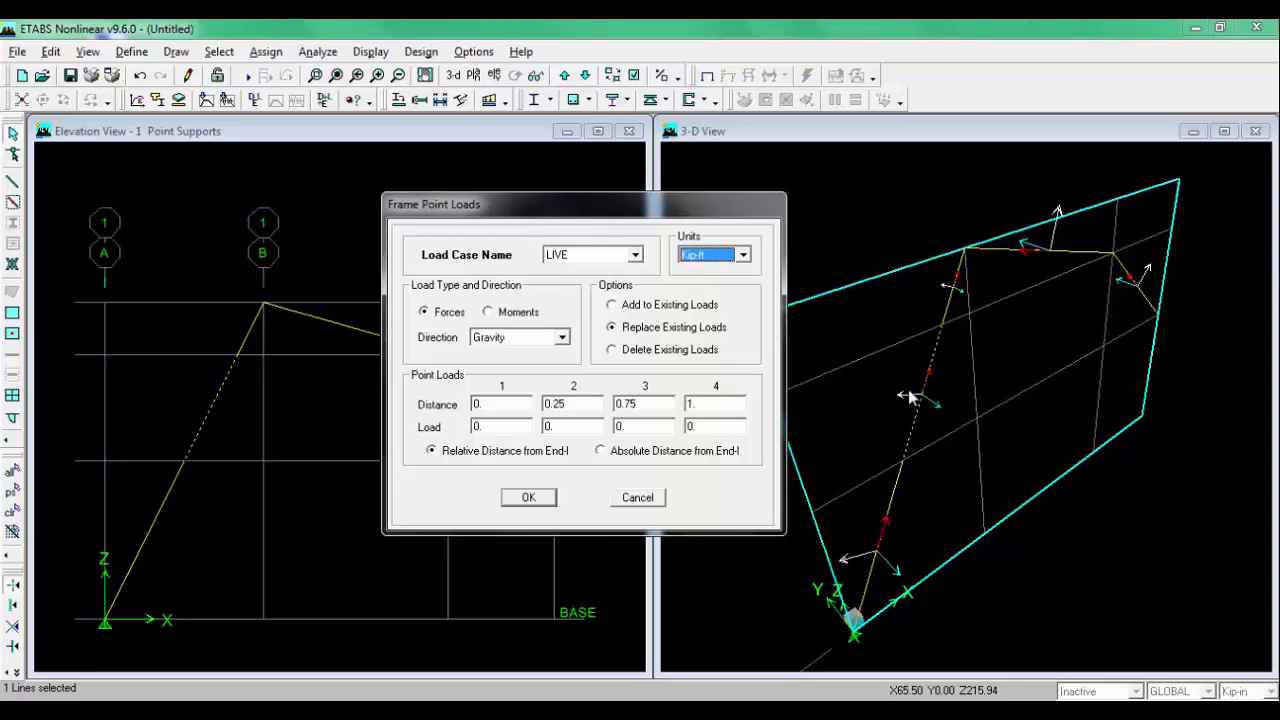
click(197, 710)
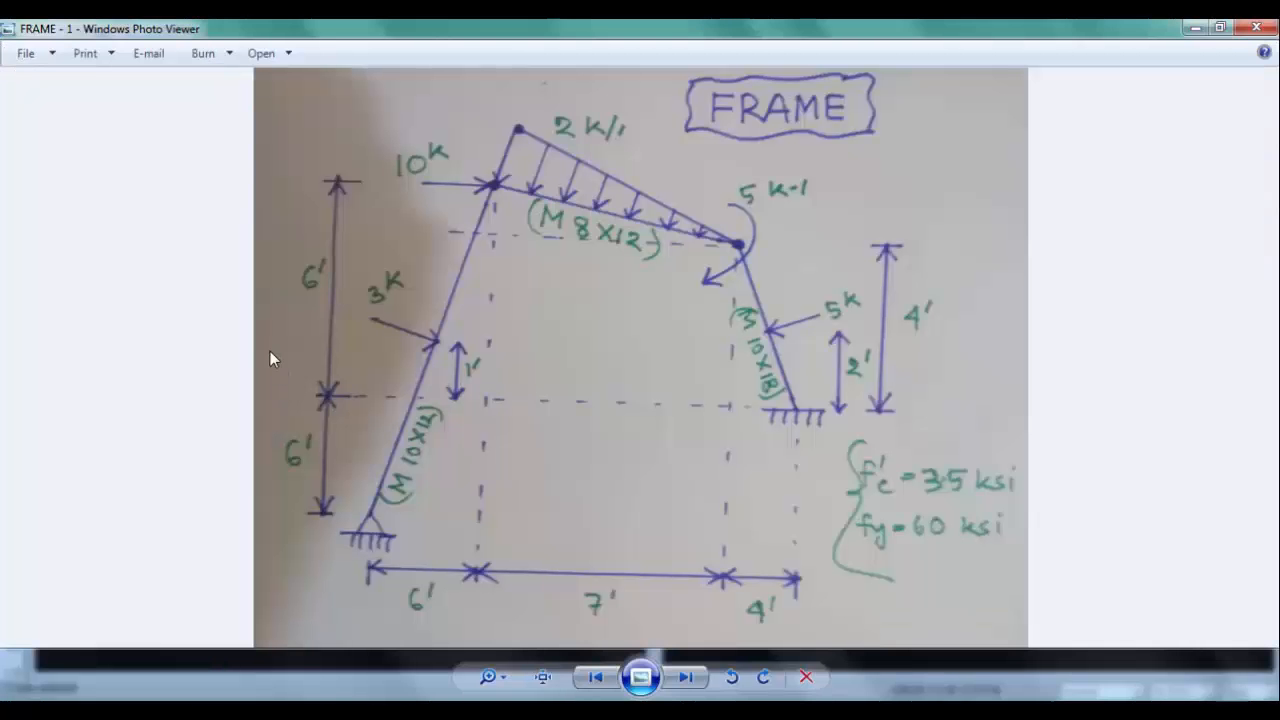
click(197, 710)
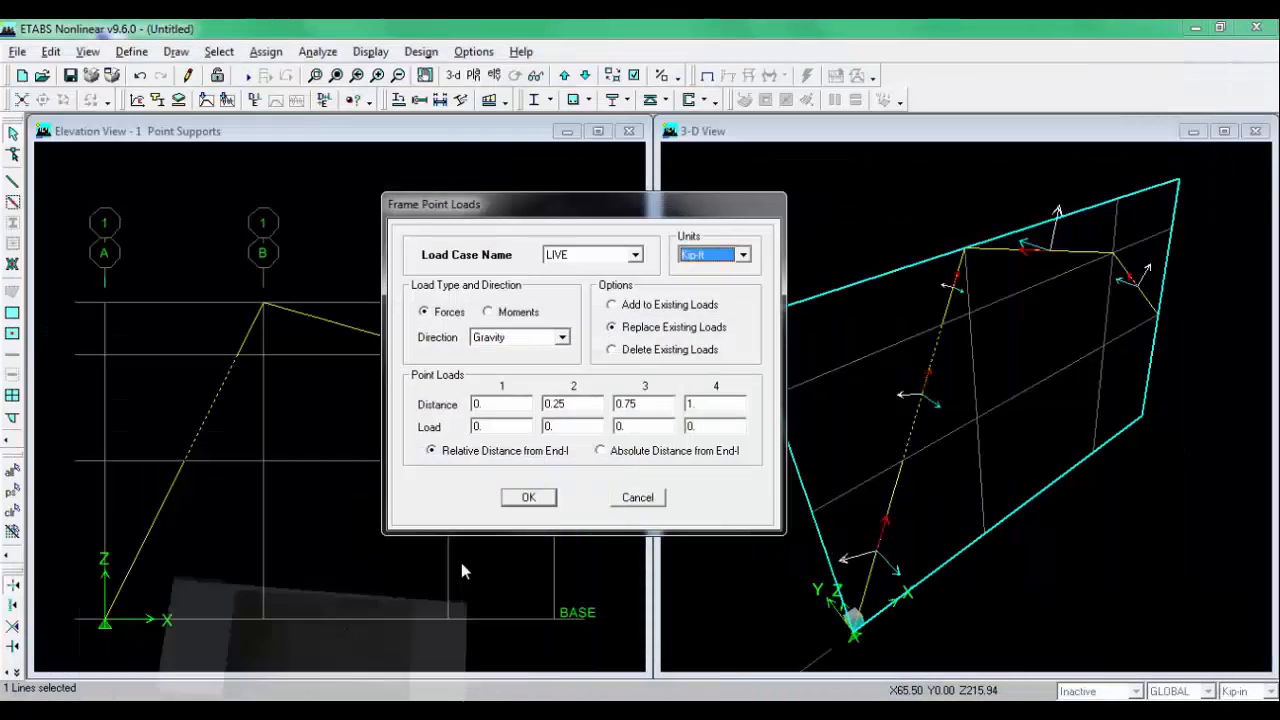
click(557, 339)
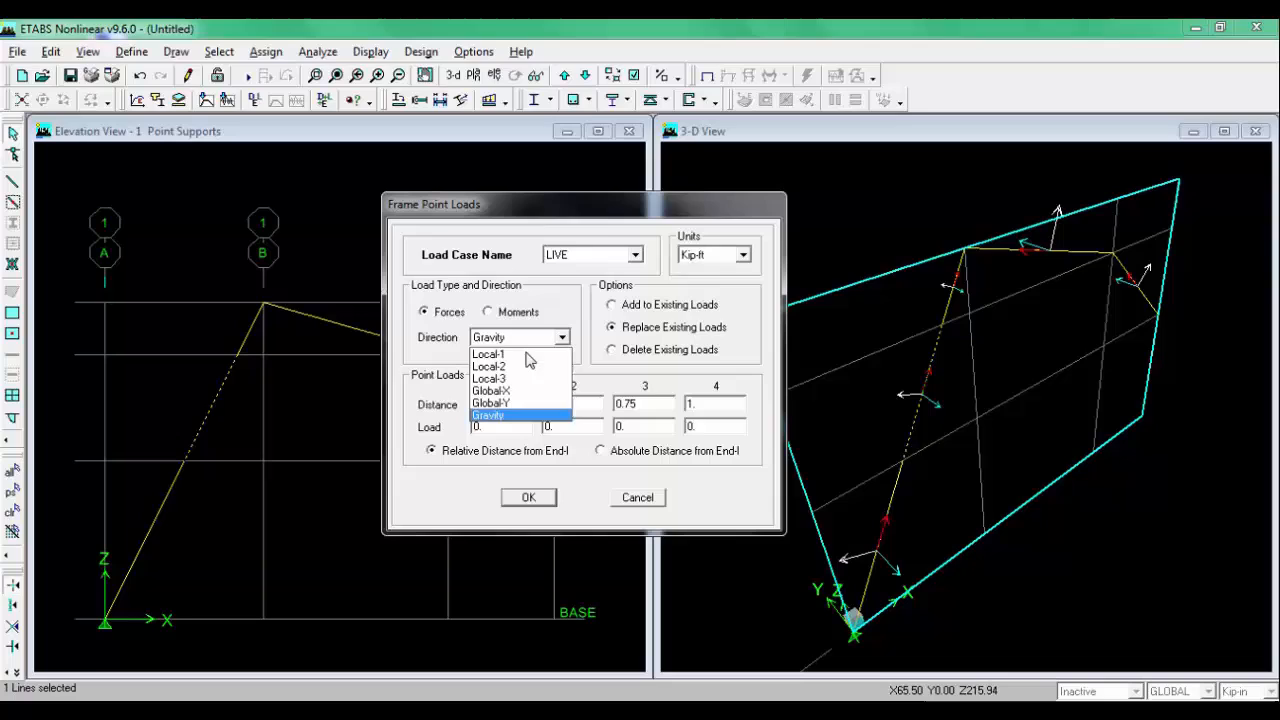
click(505, 366)
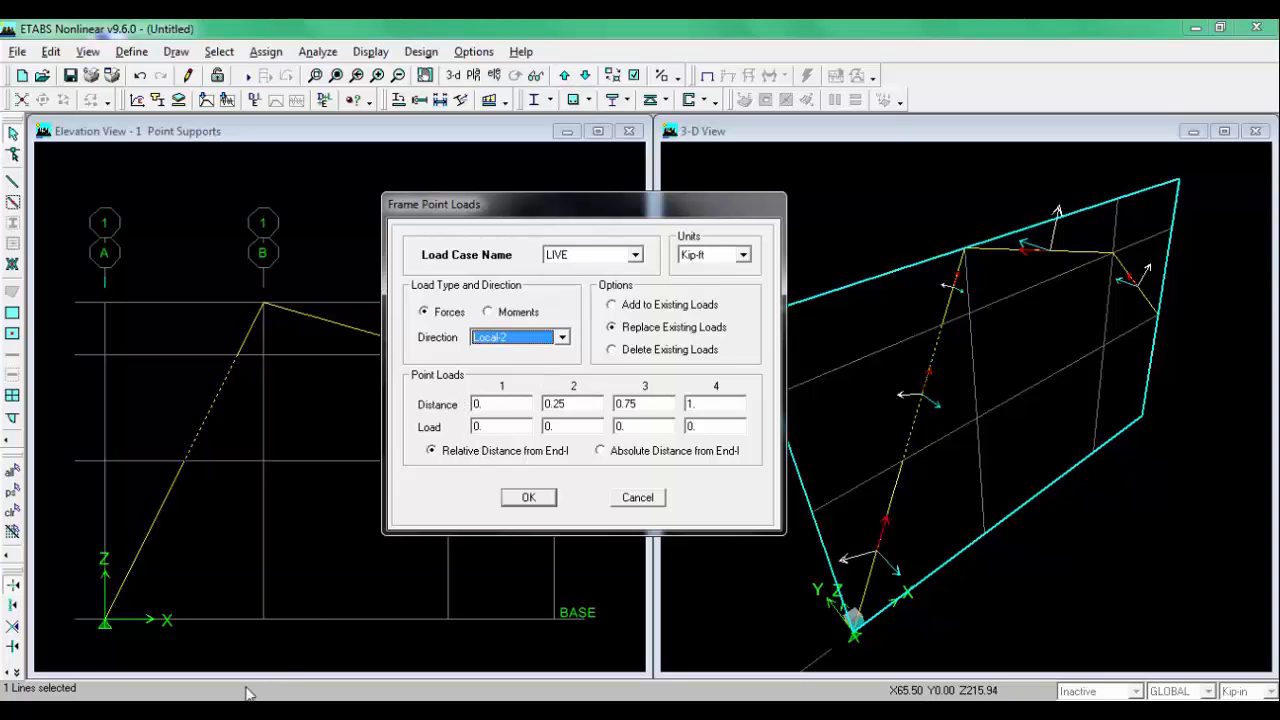
Step: Set the frame point load at relative distance .25 with a load of -3, checking the sketch, and apply it
click(200, 712)
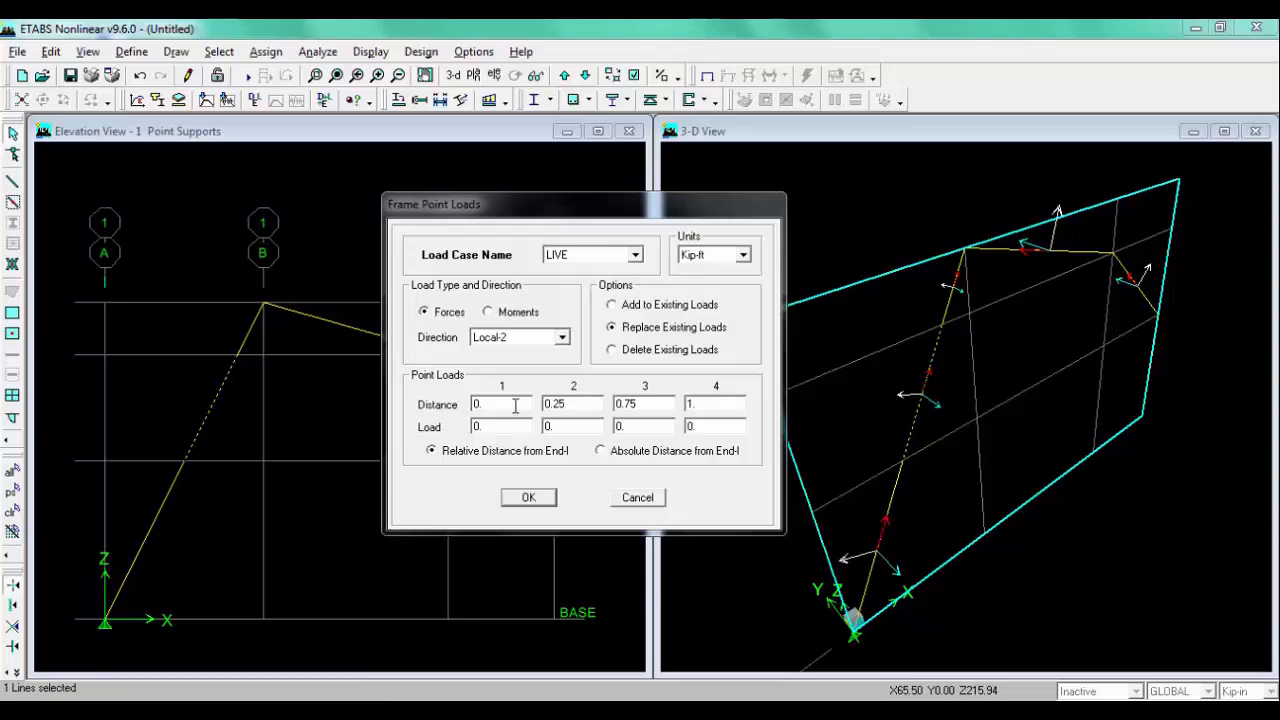
double_click(515, 405)
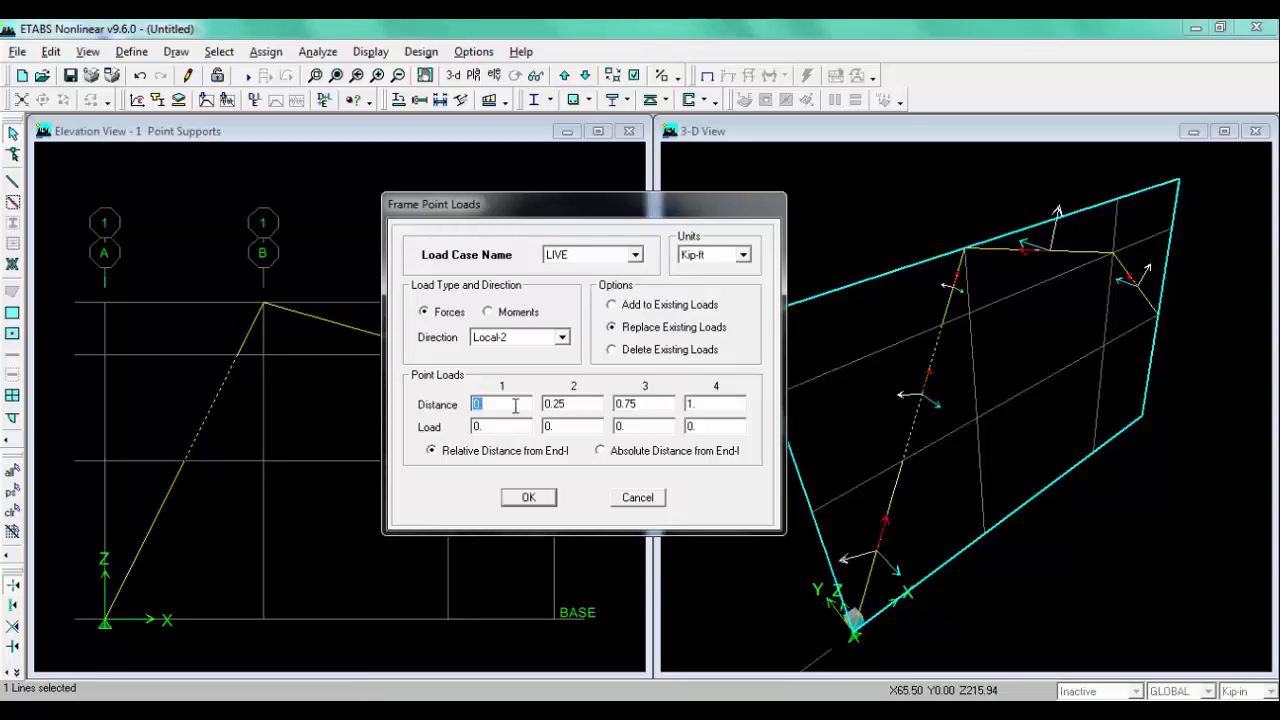
key(BackSpace)
key(alt+Tab)
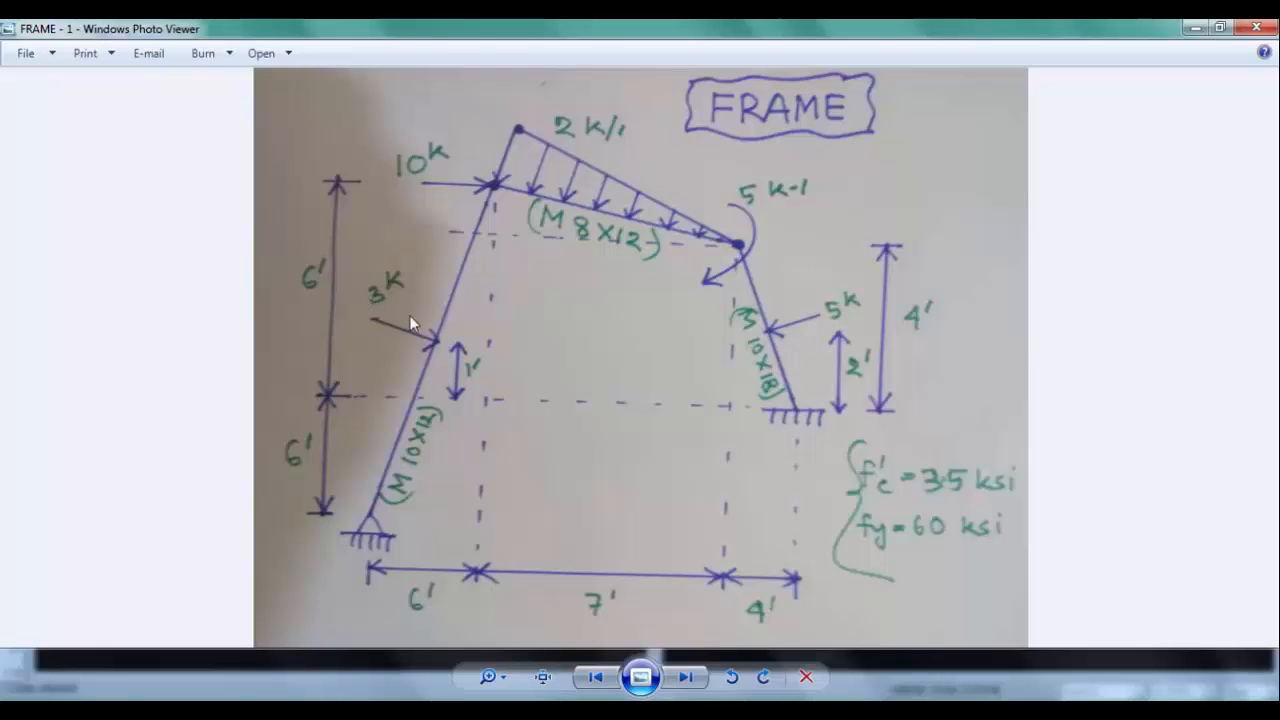
key(alt+Tab)
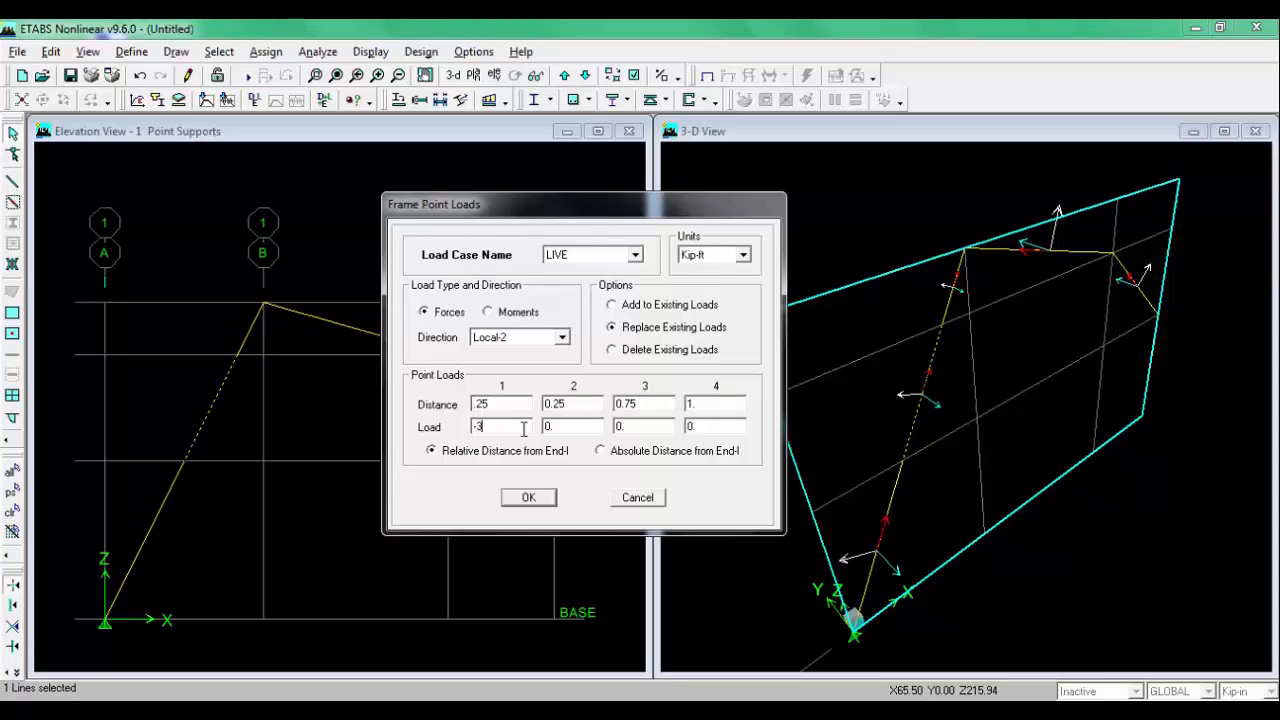
click(528, 498)
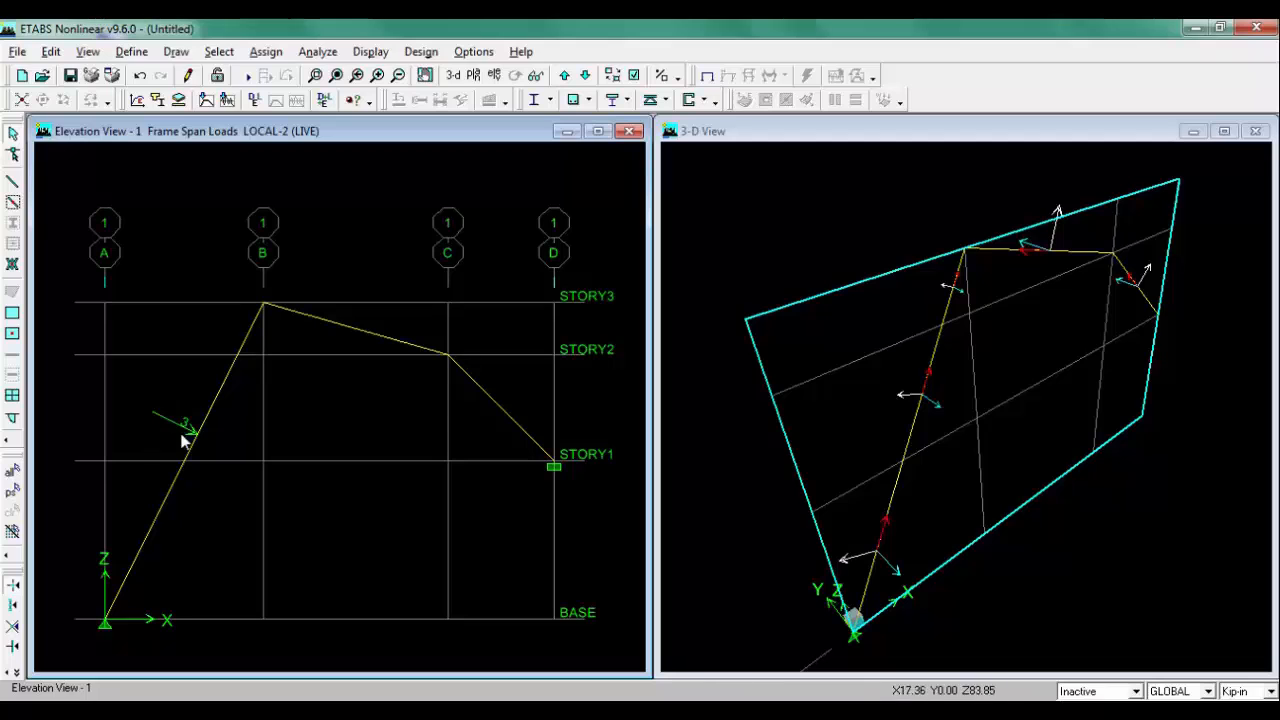
Step: Select the top joint at grid B, STORY3 and start a joint force load in load case LIVE with Kip-ft units
click(208, 708)
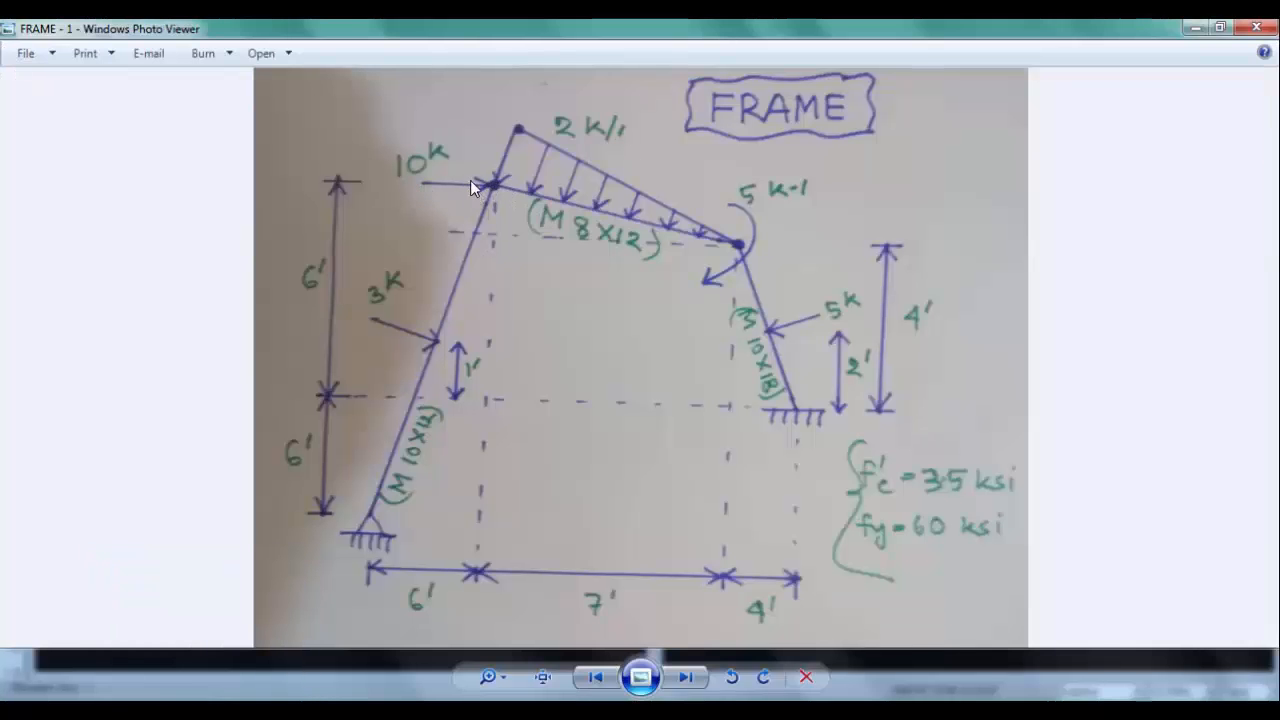
click(208, 708)
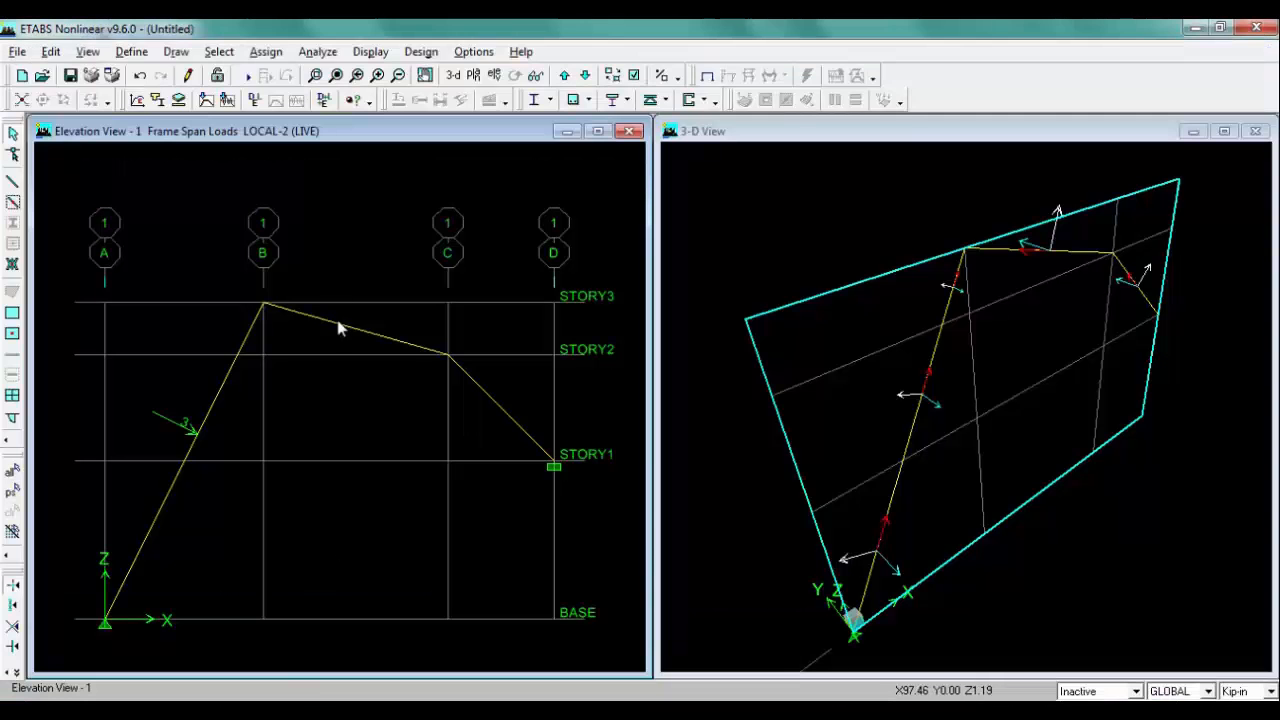
click(265, 305)
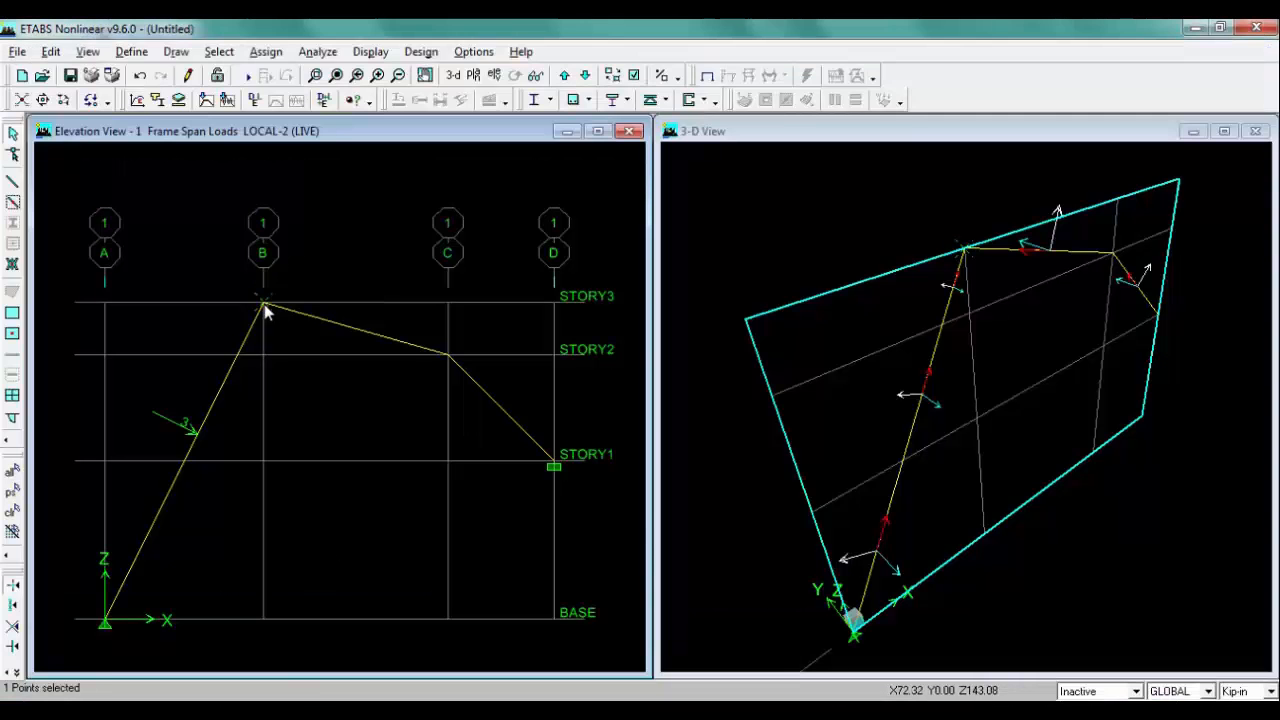
click(272, 54)
mouse_move(292, 140)
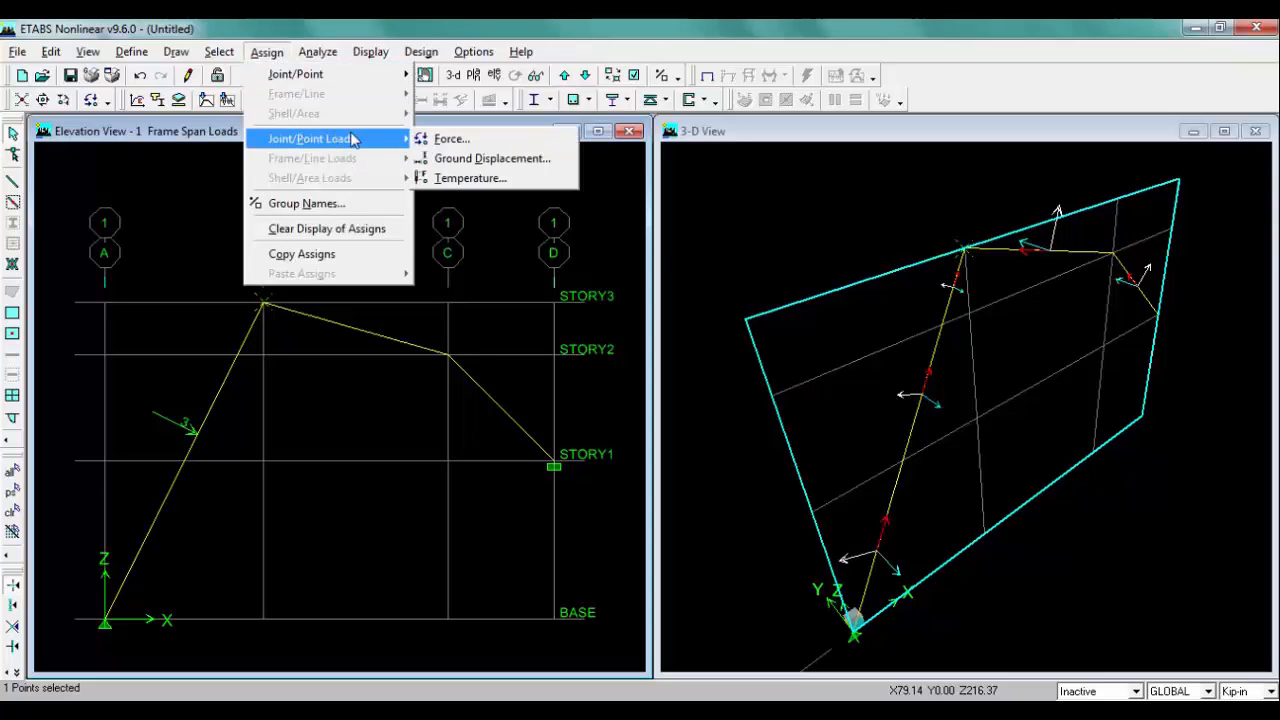
click(470, 140)
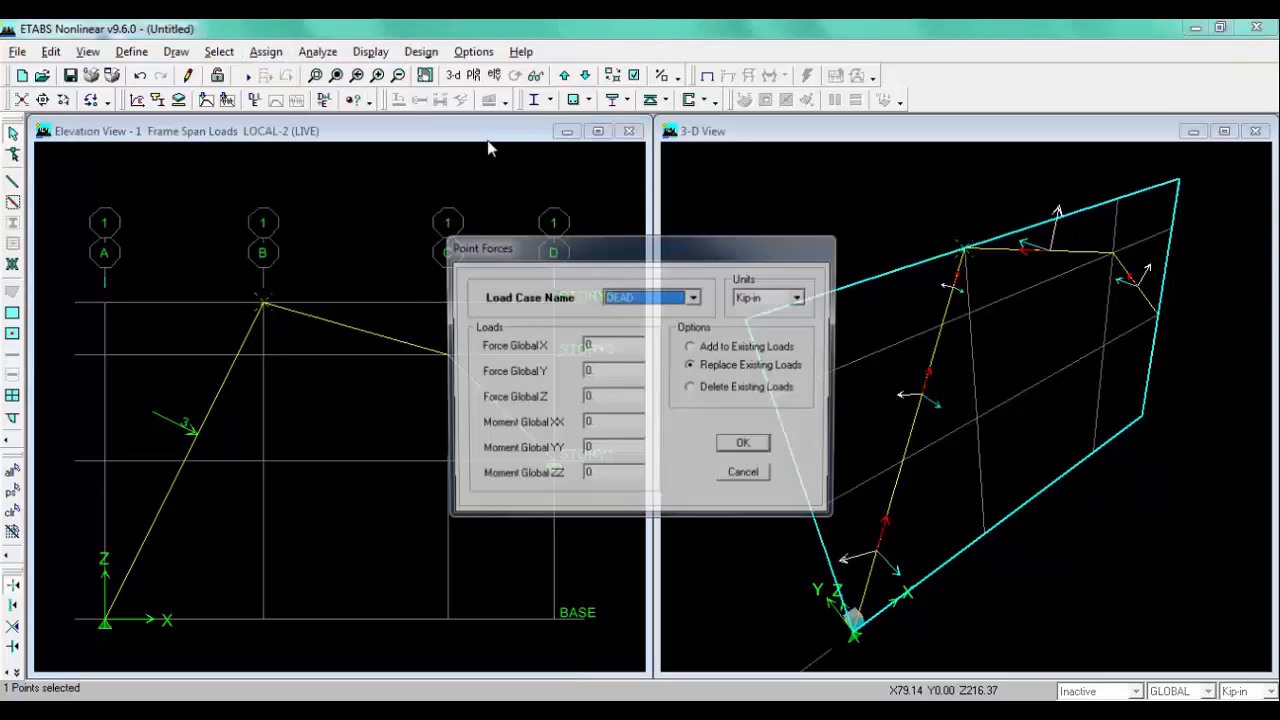
click(649, 300)
click(648, 326)
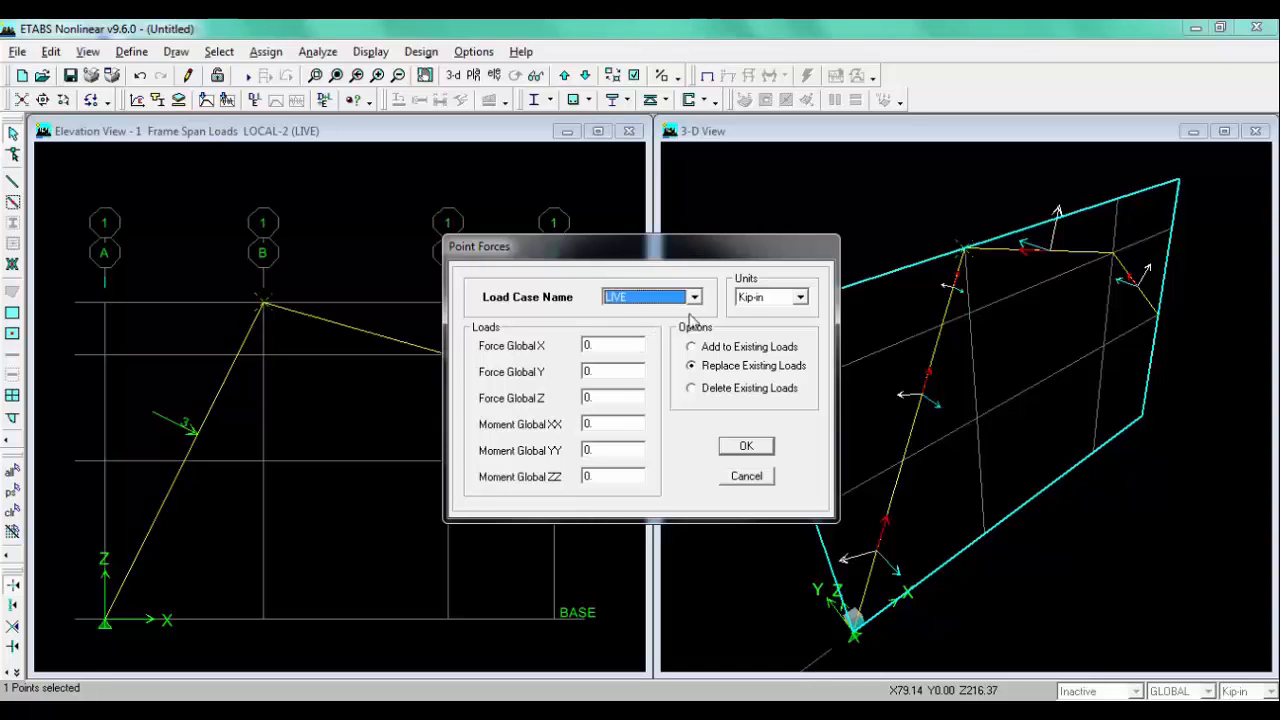
click(754, 296)
click(772, 333)
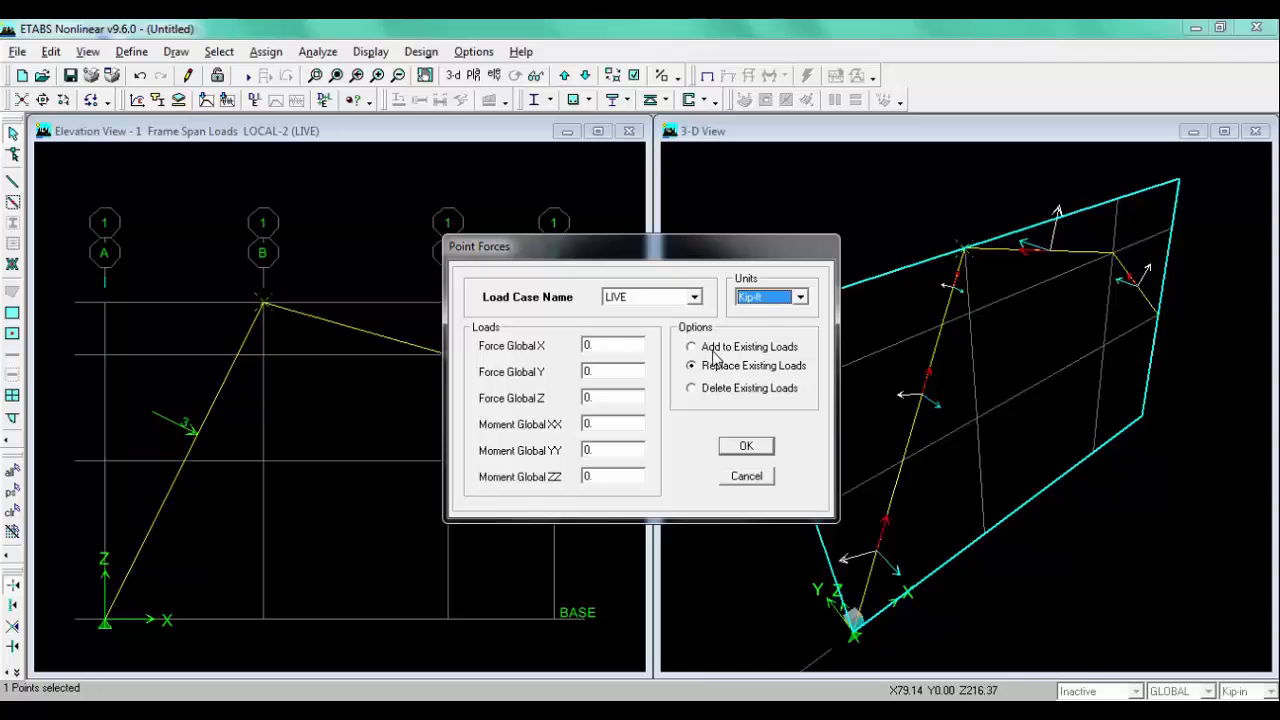
Step: Compare with the sketch and apply a force of 10 in Global X to the joint
key(alt+Tab)
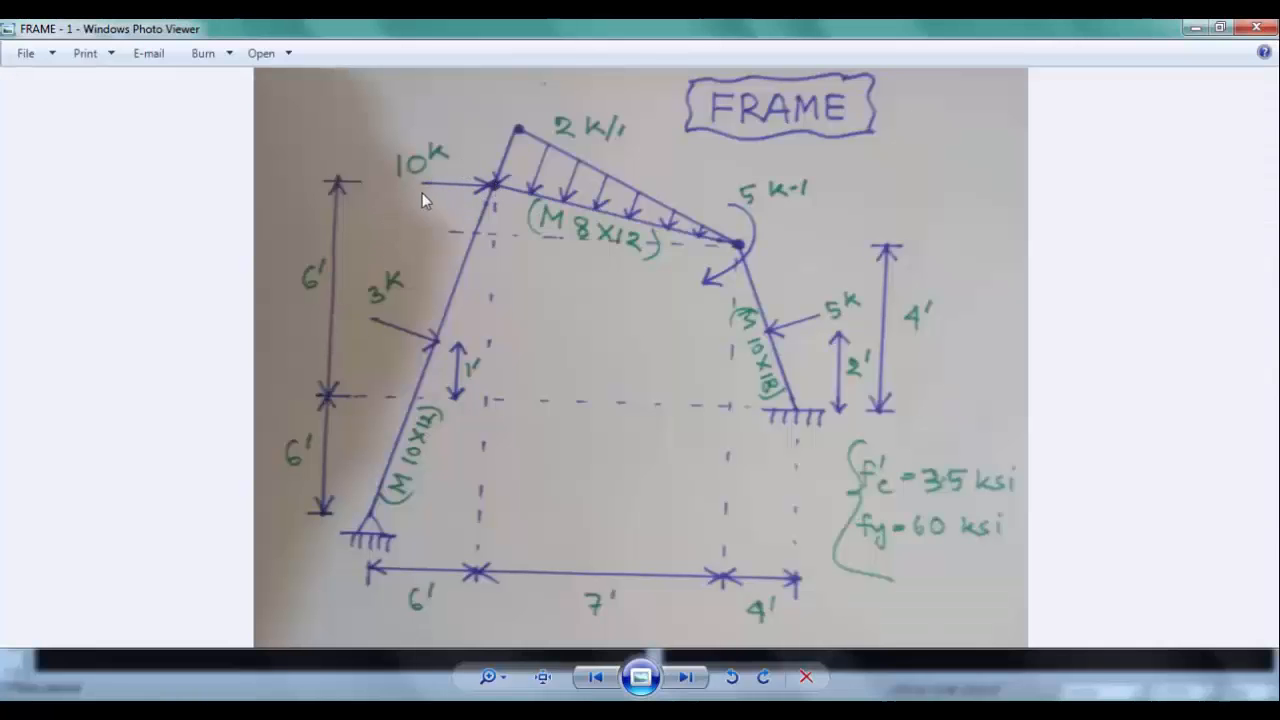
key(alt+Tab)
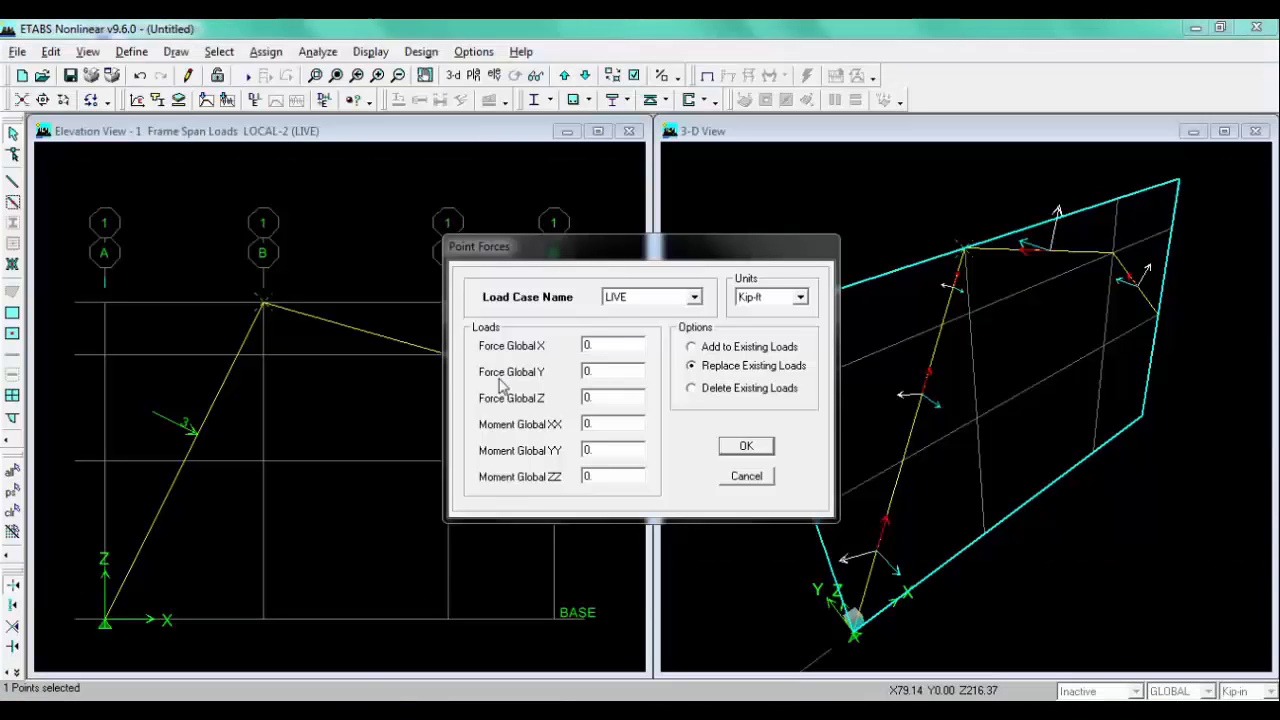
double_click(602, 344)
text(1)
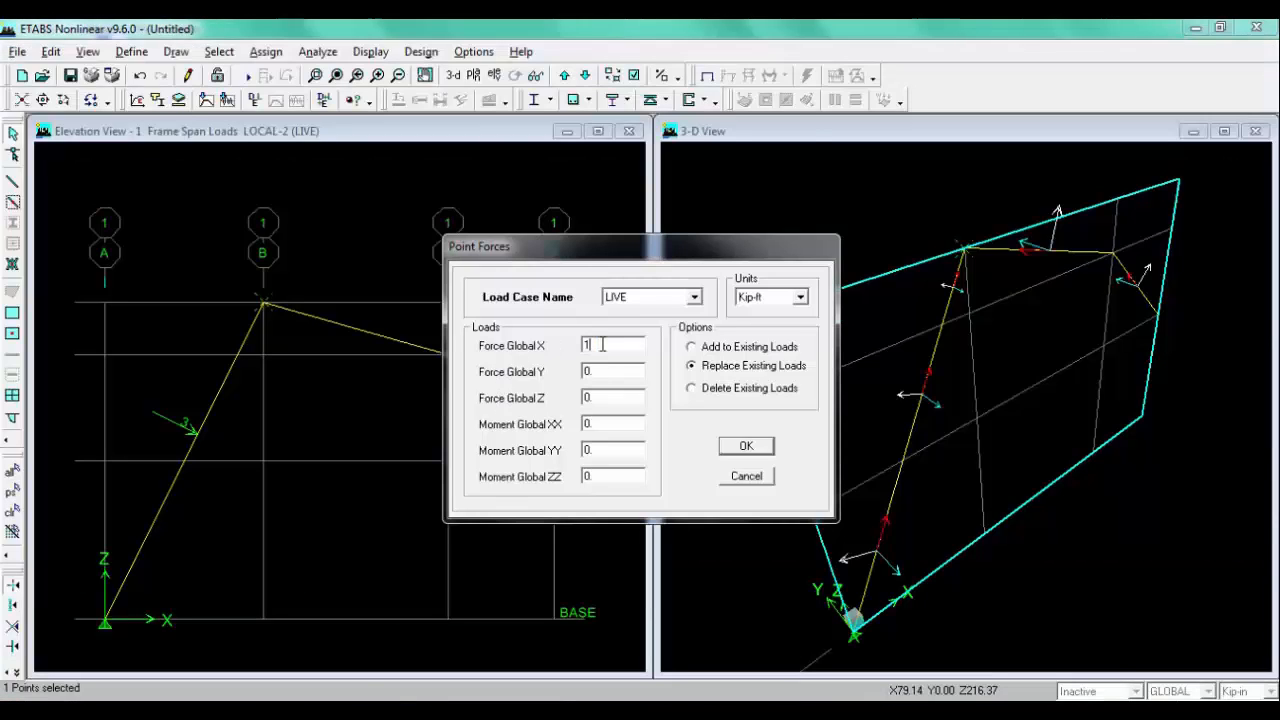
click(746, 446)
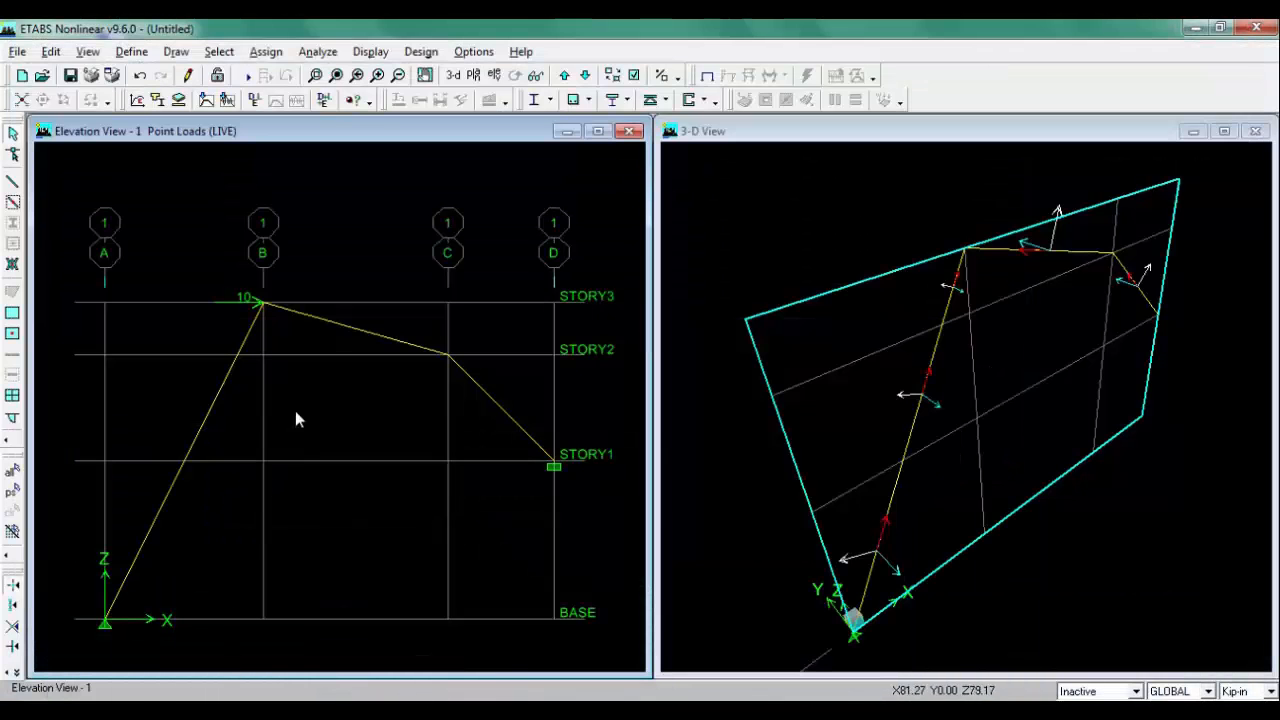
Step: Select the sloped beam from grid B to grid C and start a frame distributed load in LIVE with Kip-ft units
click(323, 319)
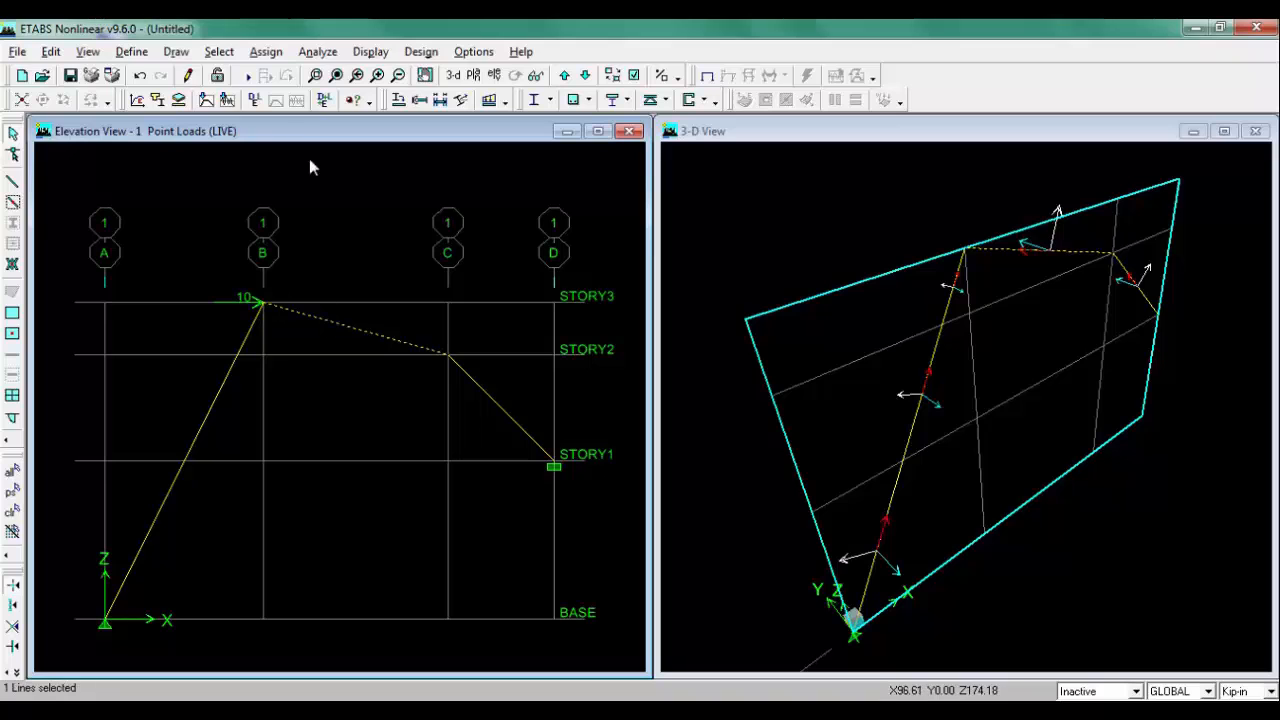
click(266, 51)
mouse_move(338, 162)
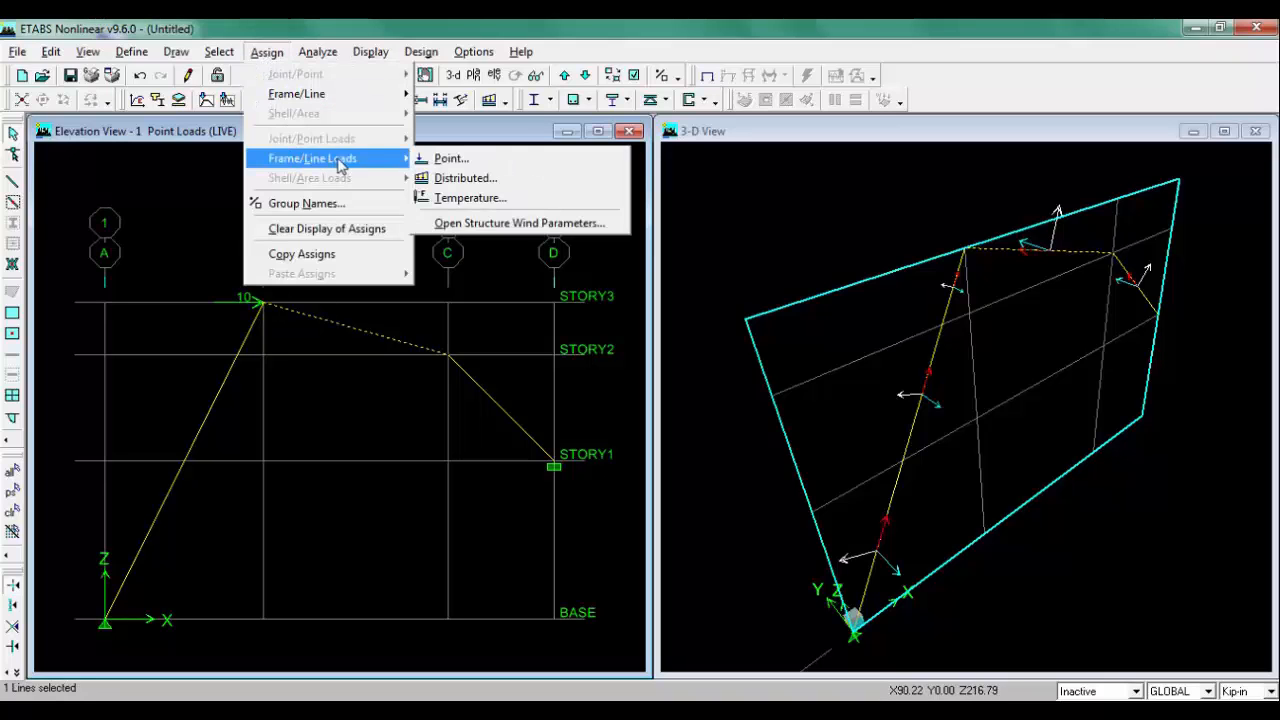
click(470, 180)
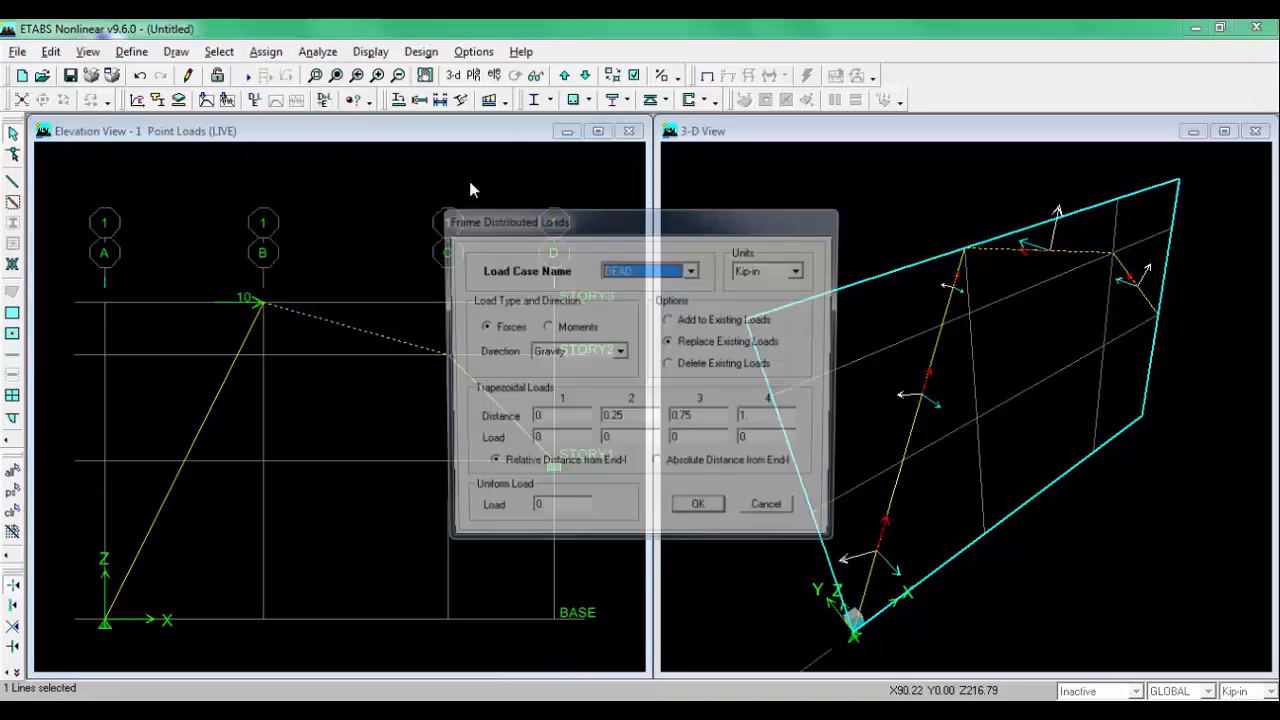
click(692, 270)
click(649, 300)
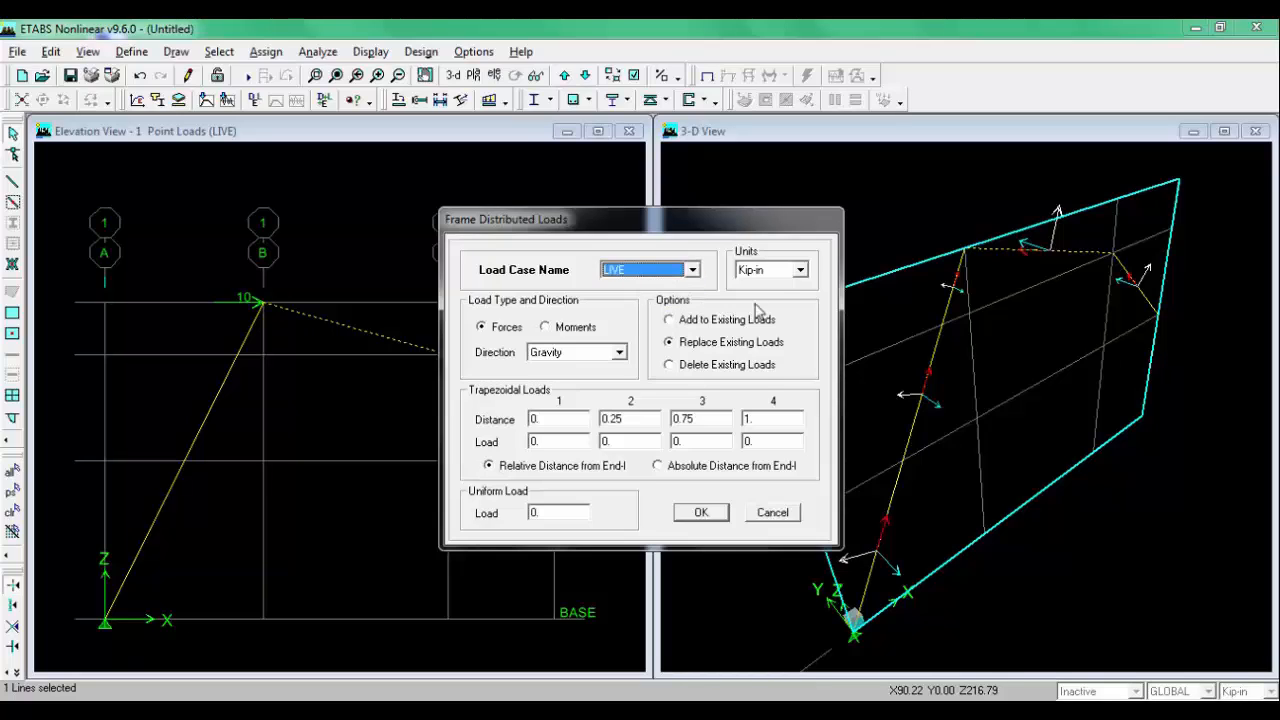
click(783, 276)
click(768, 300)
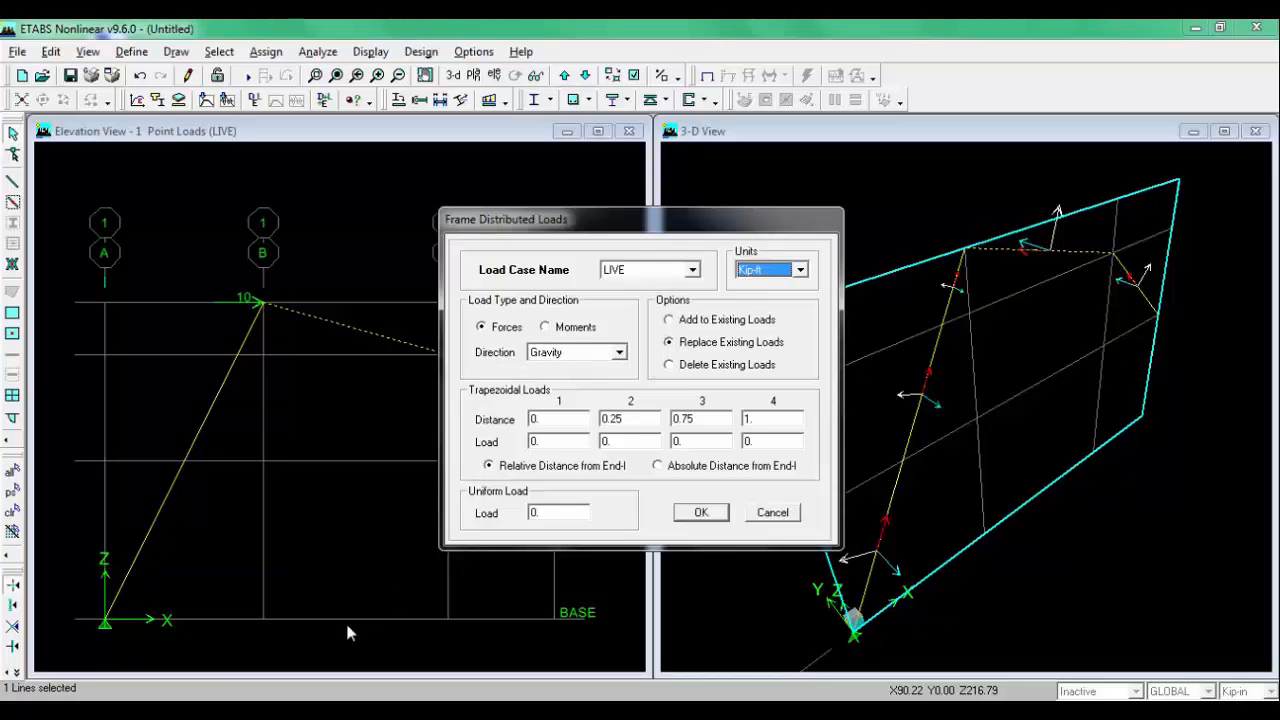
Step: Compare with the sketch and set the distributed load direction to Local-2
key(alt+Tab)
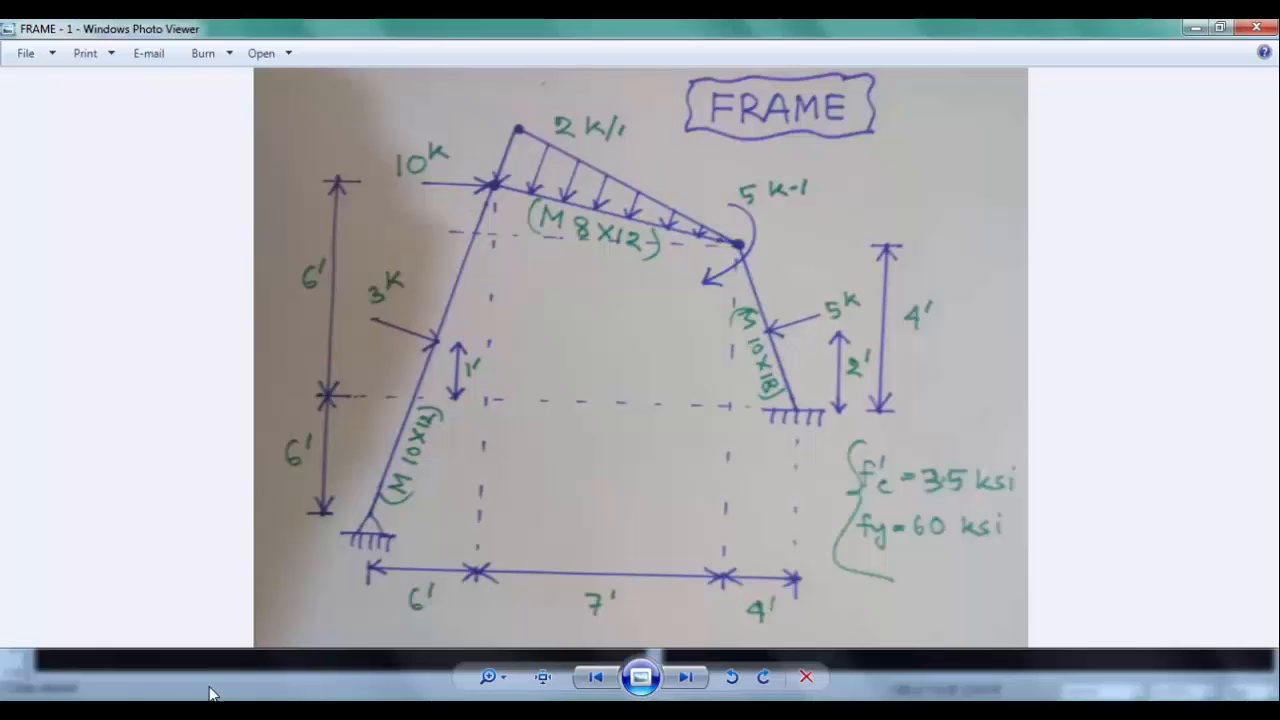
key(alt+Tab)
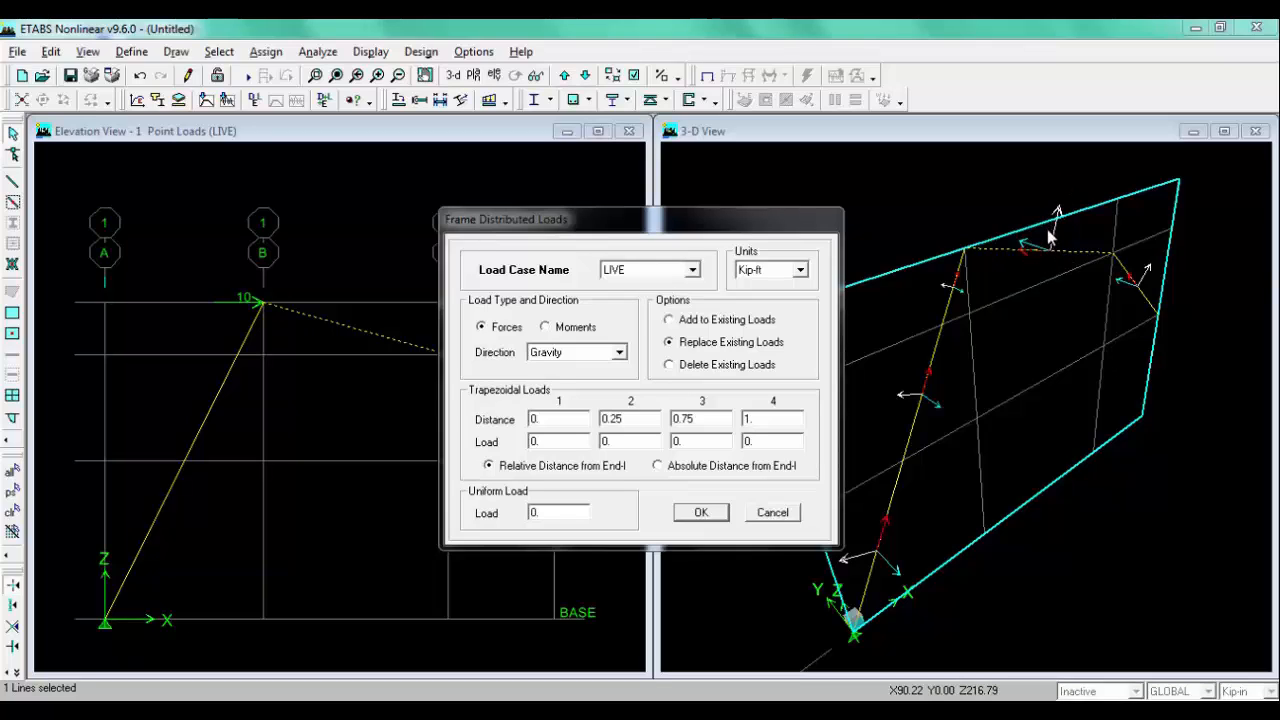
key(alt+Tab)
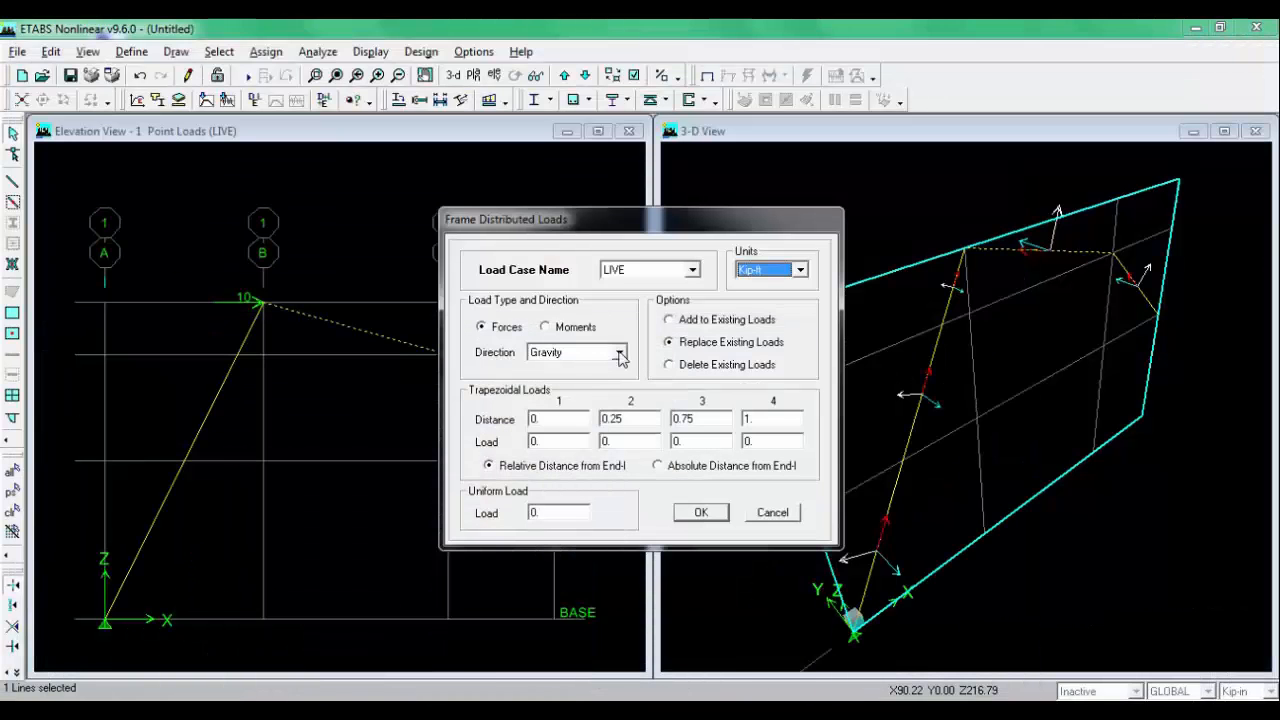
click(619, 352)
click(588, 370)
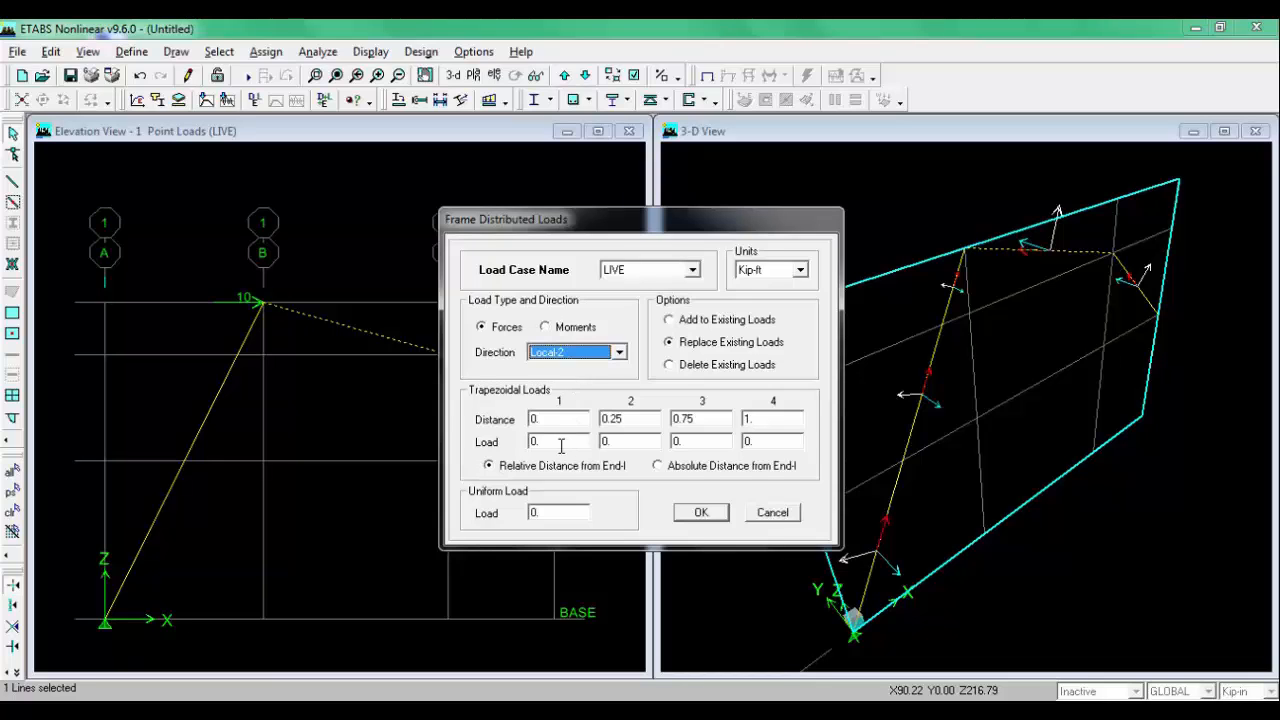
Step: Enter the trapezoidal load with the second point at relative distance 1 and load -2, then apply it
click(212, 711)
click(564, 419)
click(555, 443)
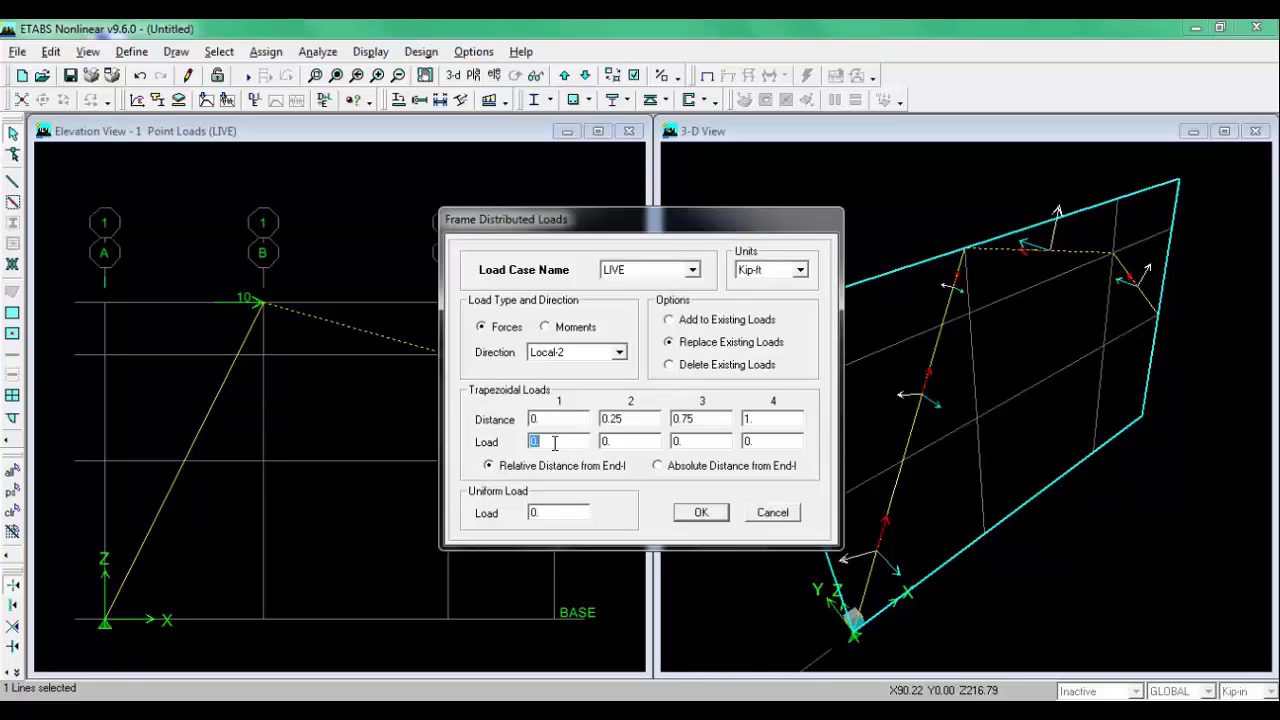
click(658, 467)
click(565, 469)
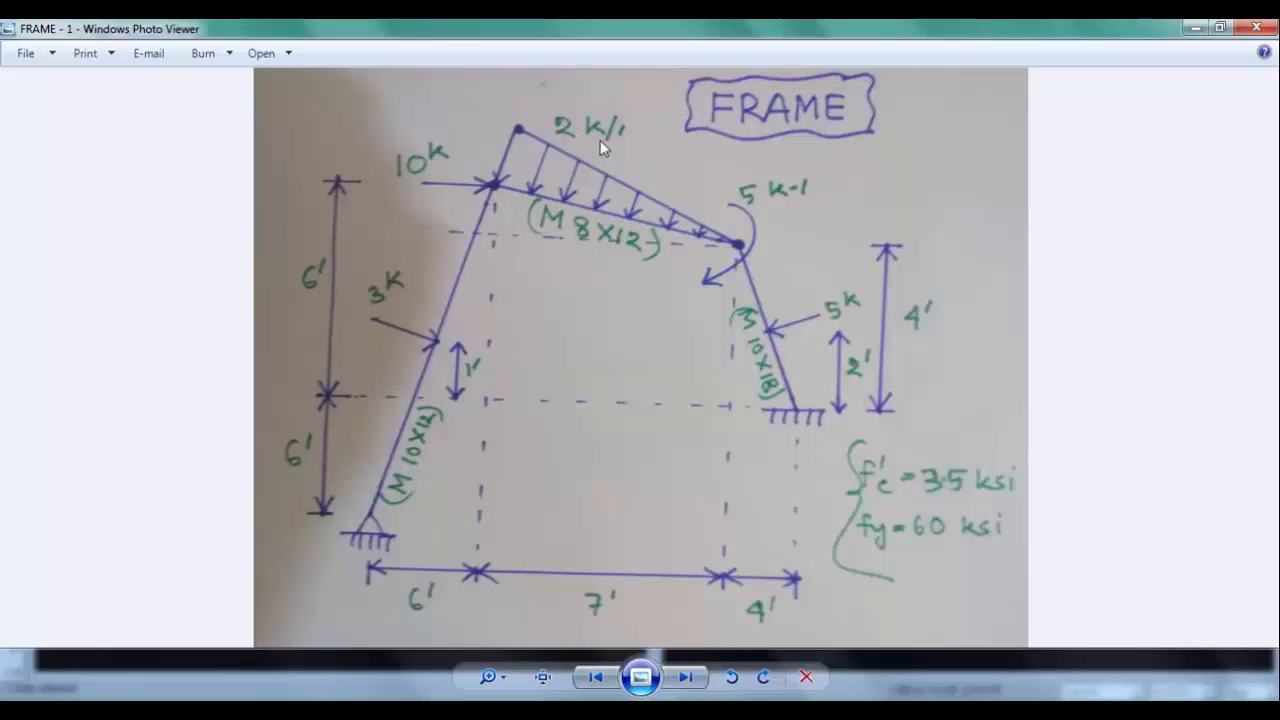
key(alt+Tab)
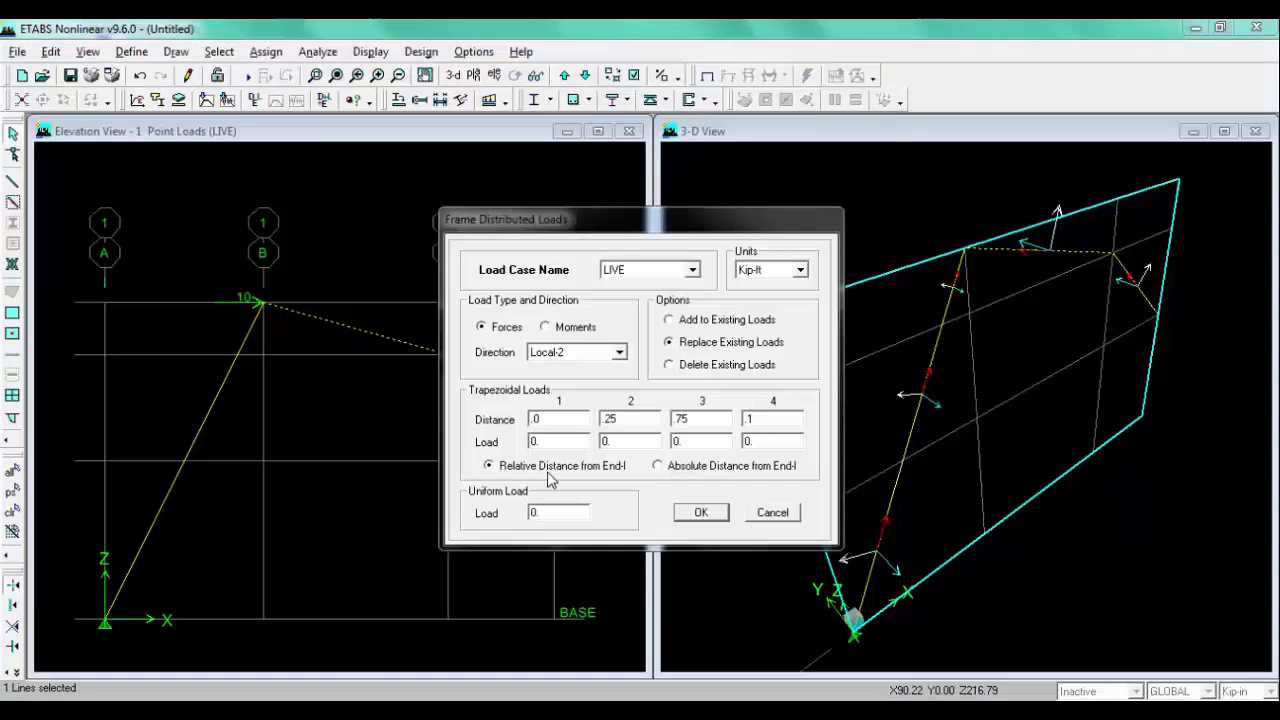
double_click(632, 418)
text(1)
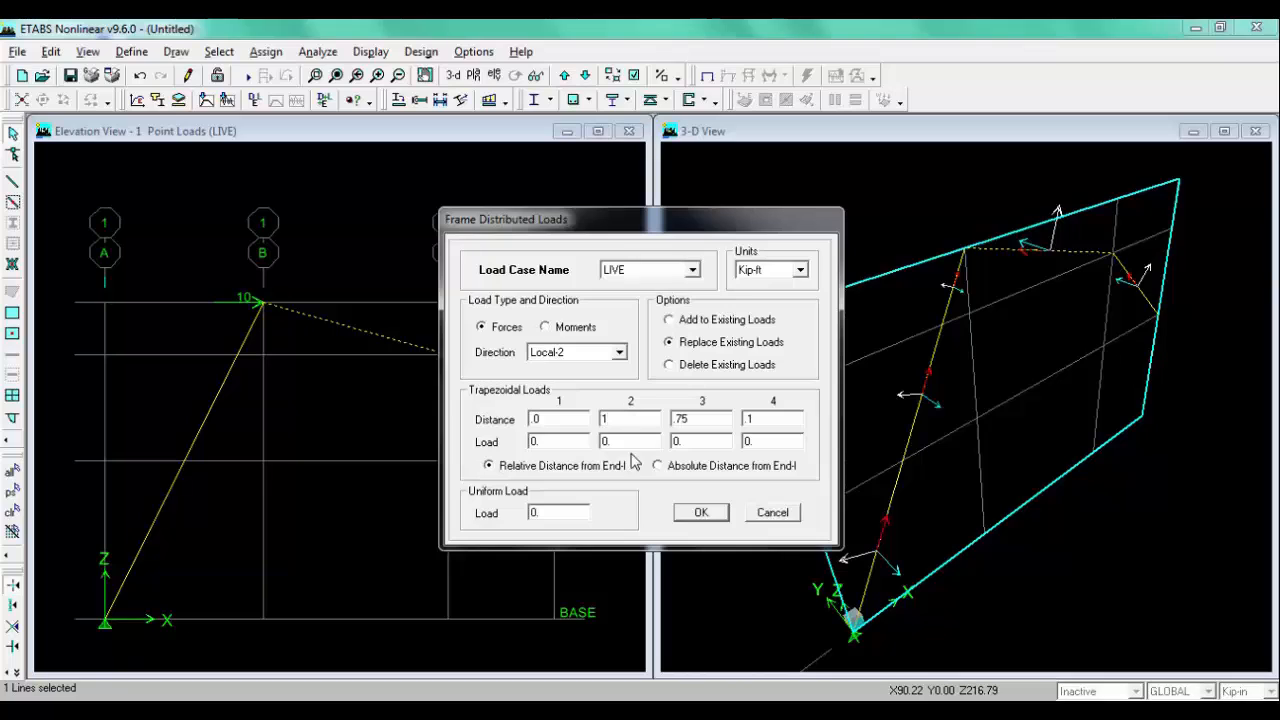
double_click(633, 441)
text(1)
key(alt+Tab)
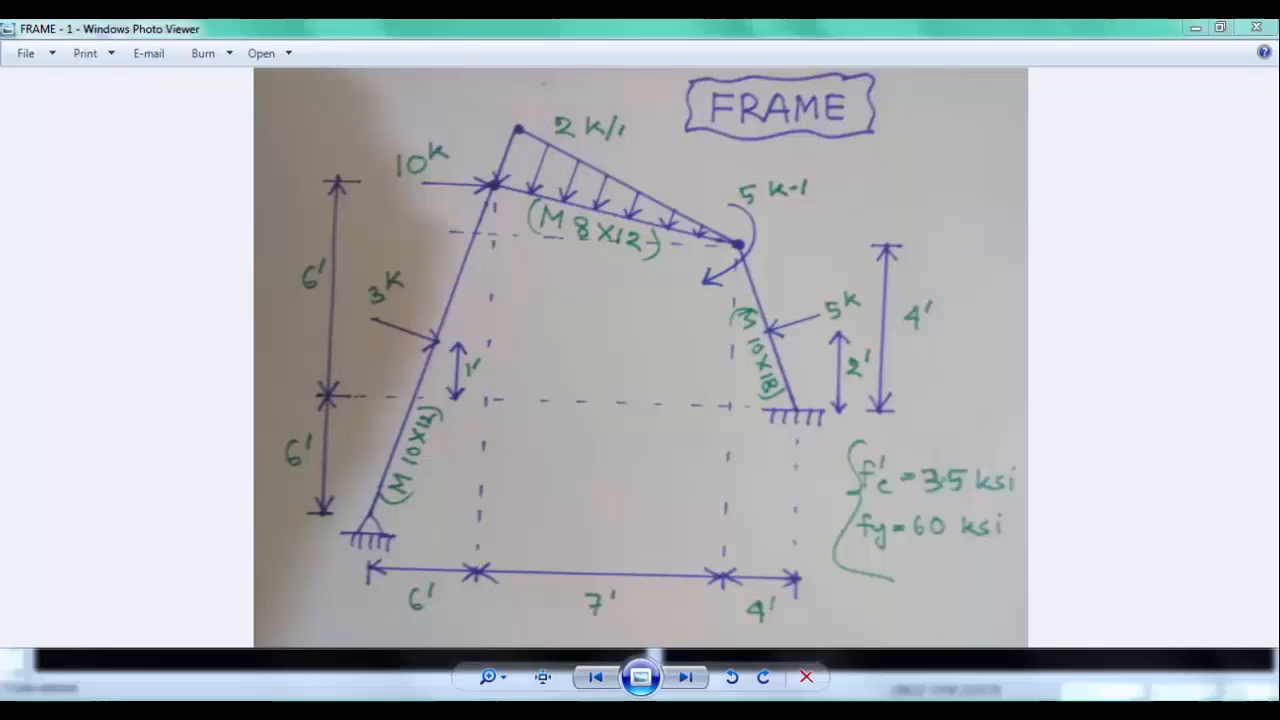
key(alt+Tab)
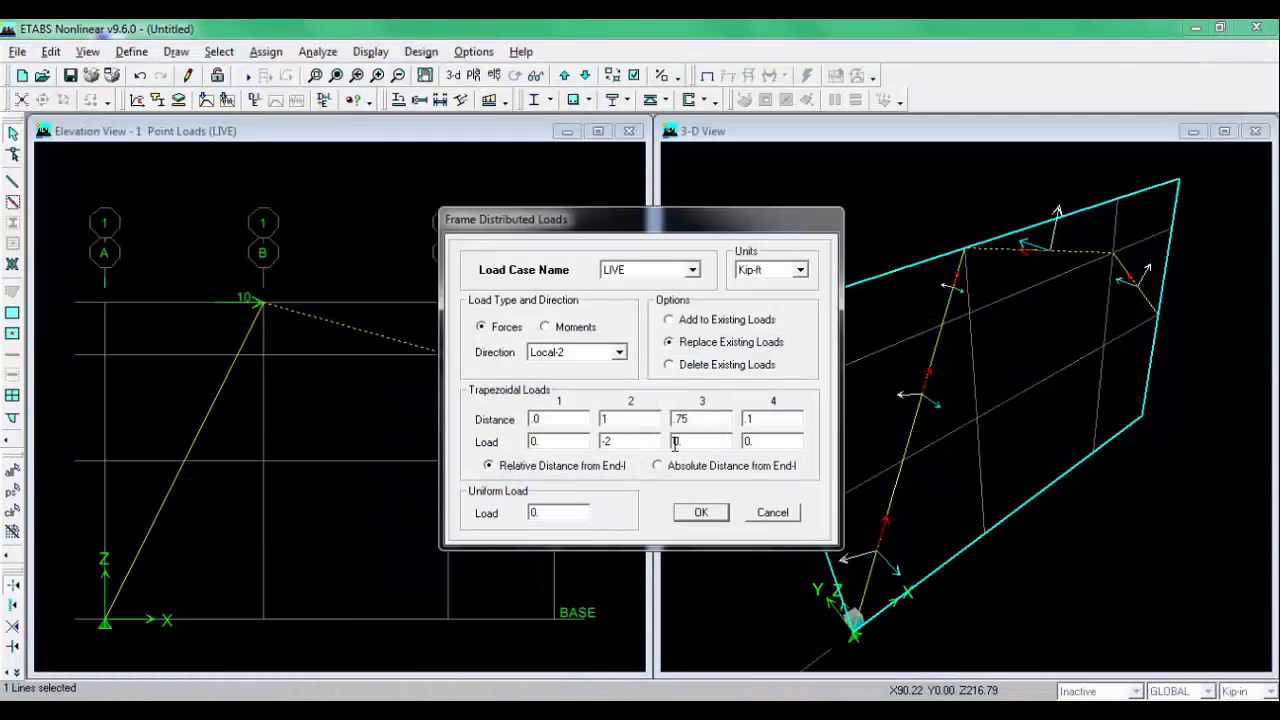
key(alt+Tab)
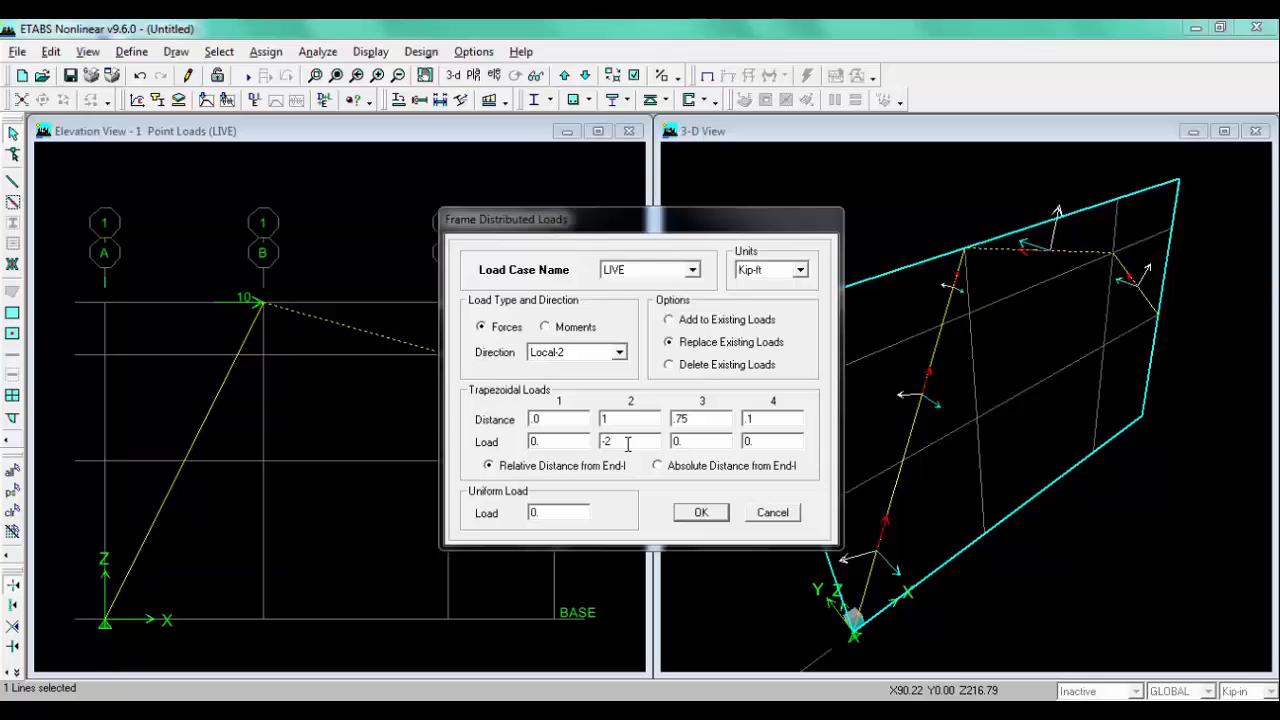
click(722, 512)
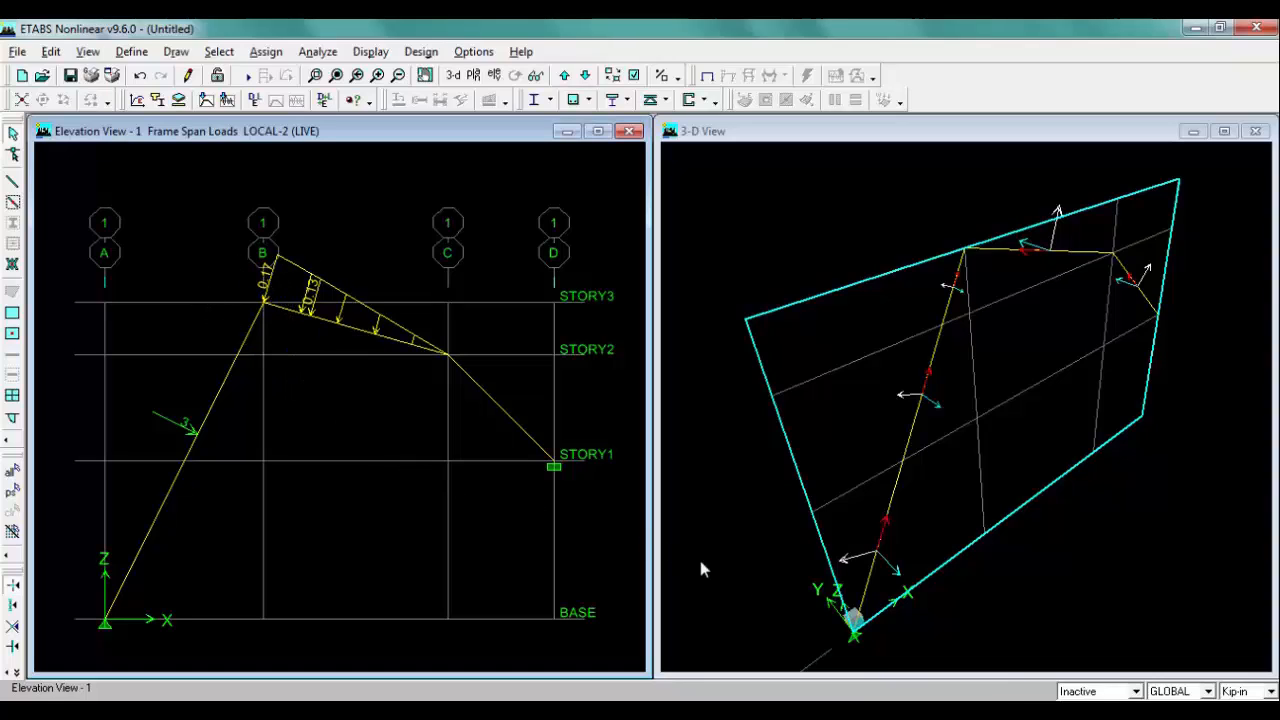
Step: Switch the display units to Kip-ft
click(1268, 695)
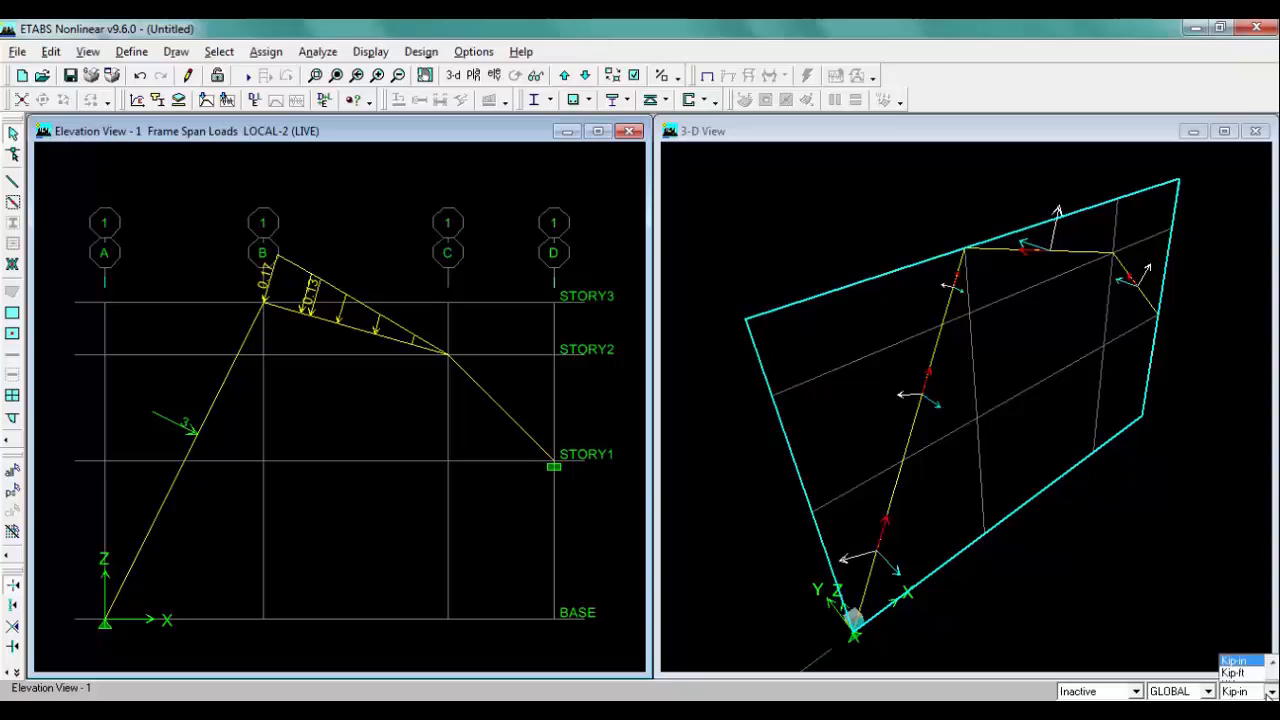
click(1244, 603)
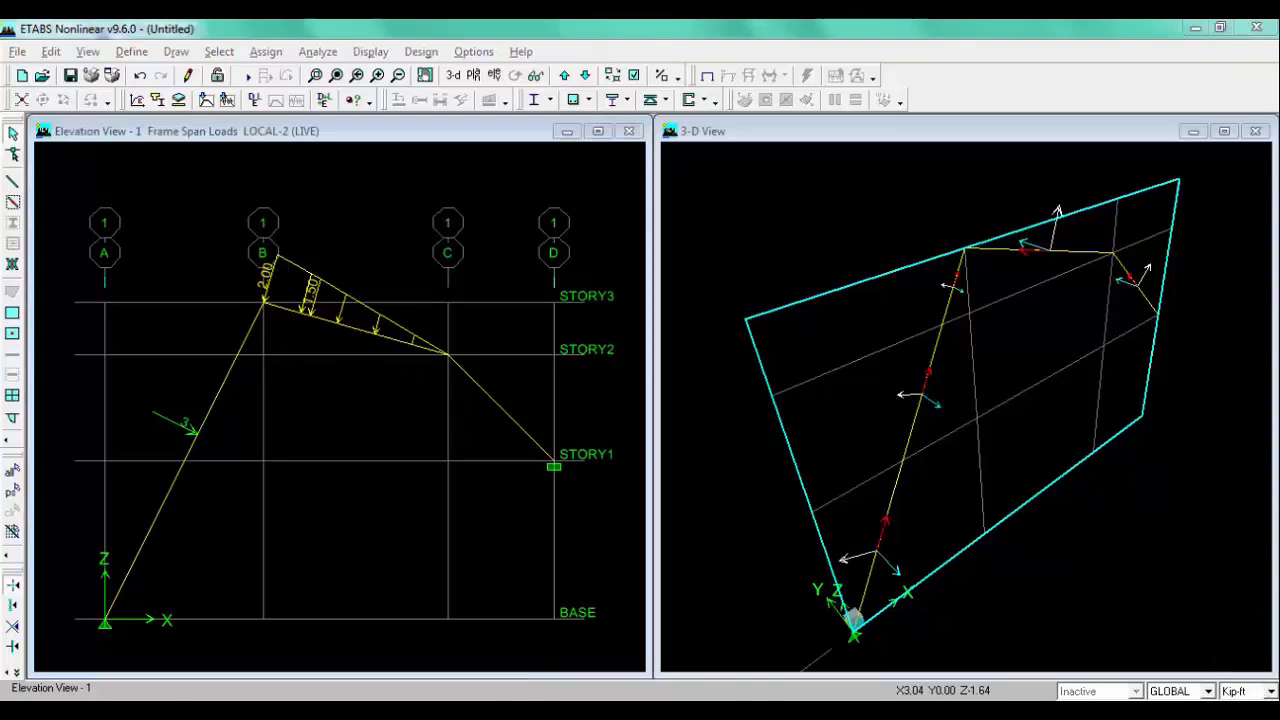
Step: Assign joint loads in LIVE to the joint at grid C, STORY2, setting Force Global X to 0 and entering 5
key(alt+Tab)
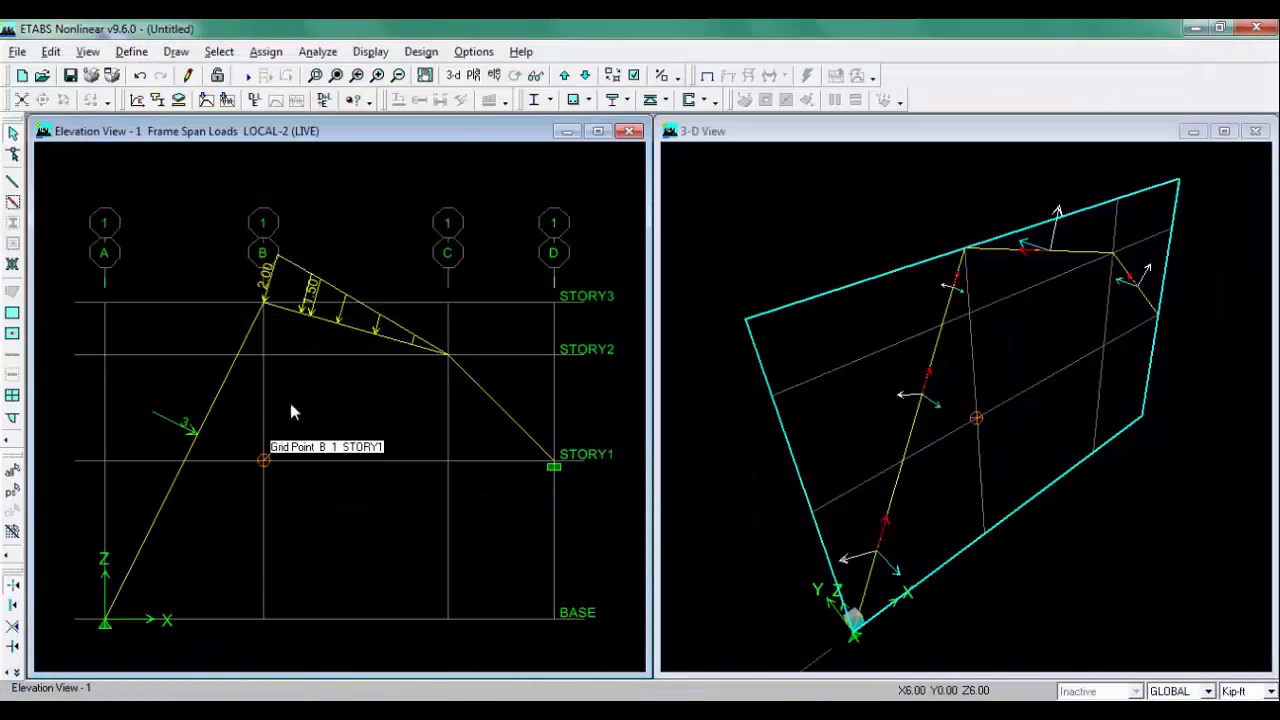
click(447, 353)
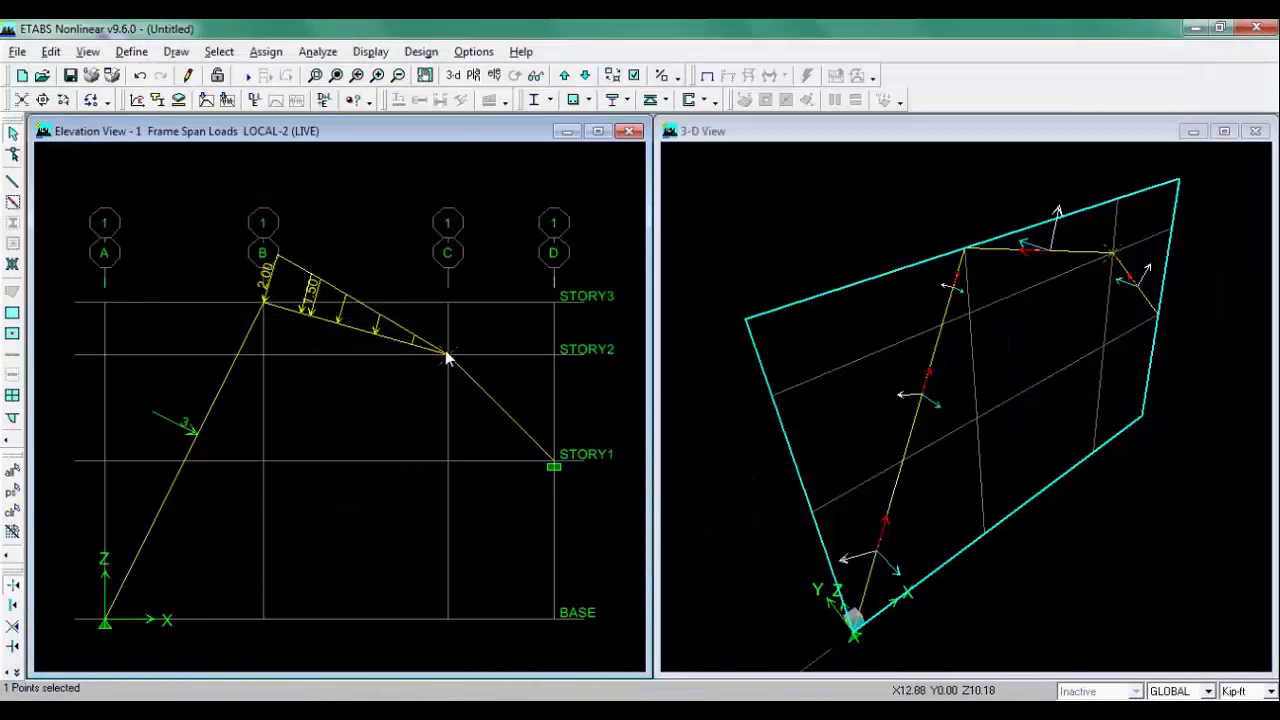
click(268, 54)
mouse_move(340, 139)
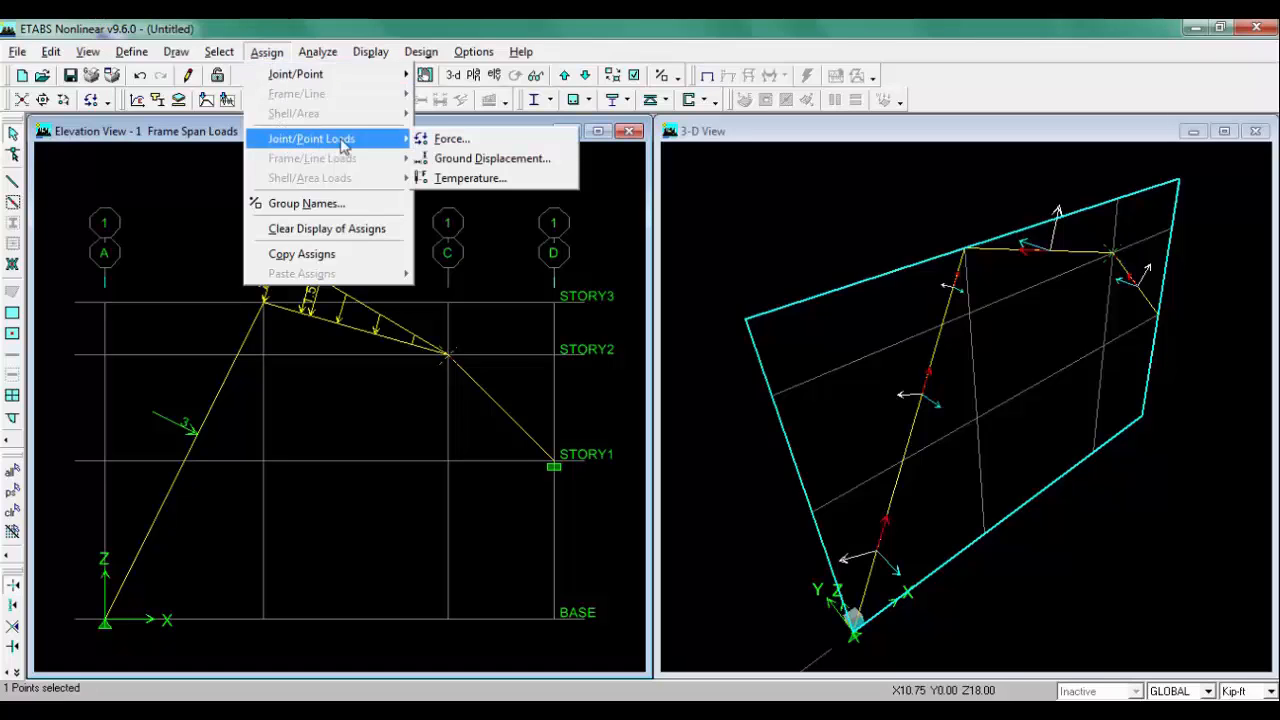
click(465, 139)
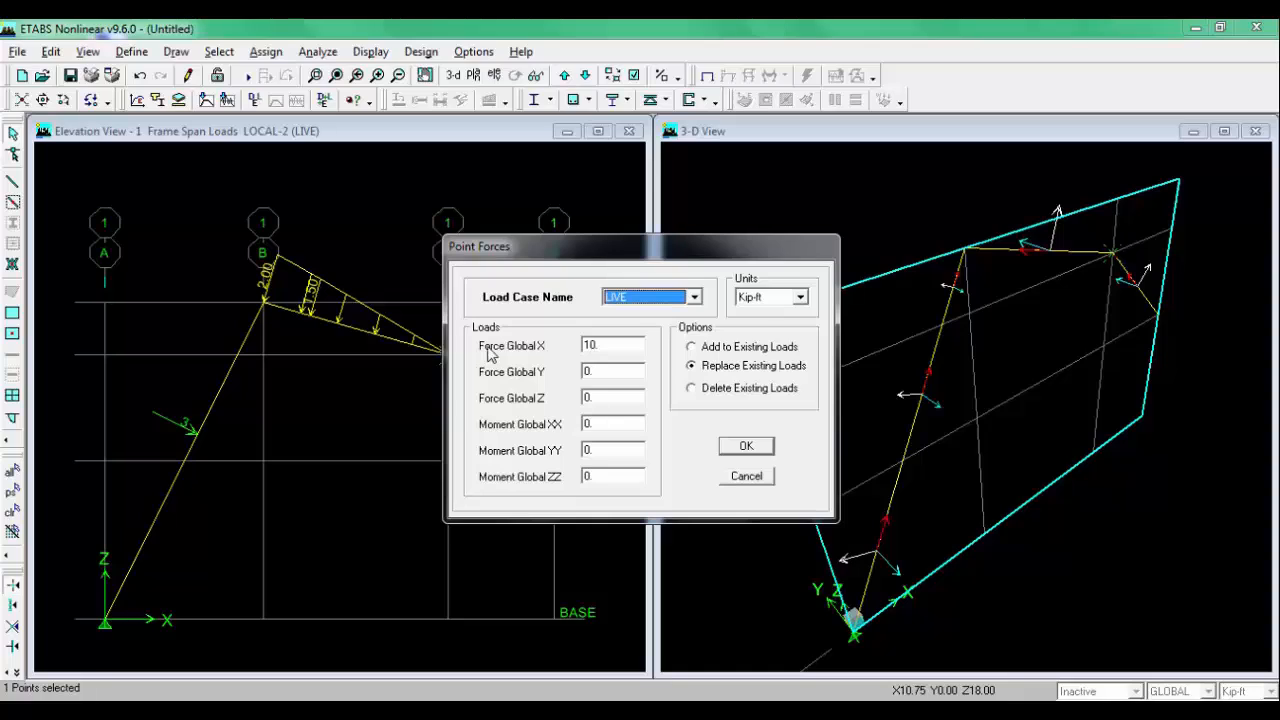
double_click(613, 344)
click(593, 346)
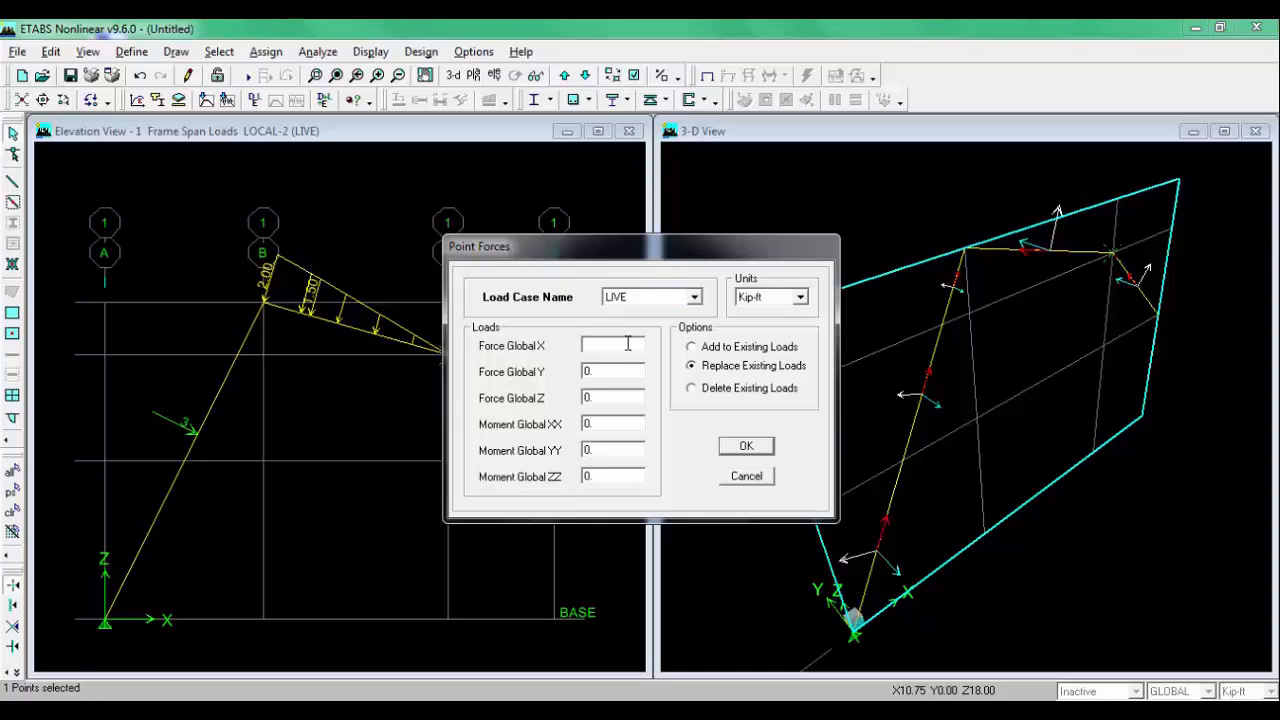
text(0)
text(5)
click(748, 450)
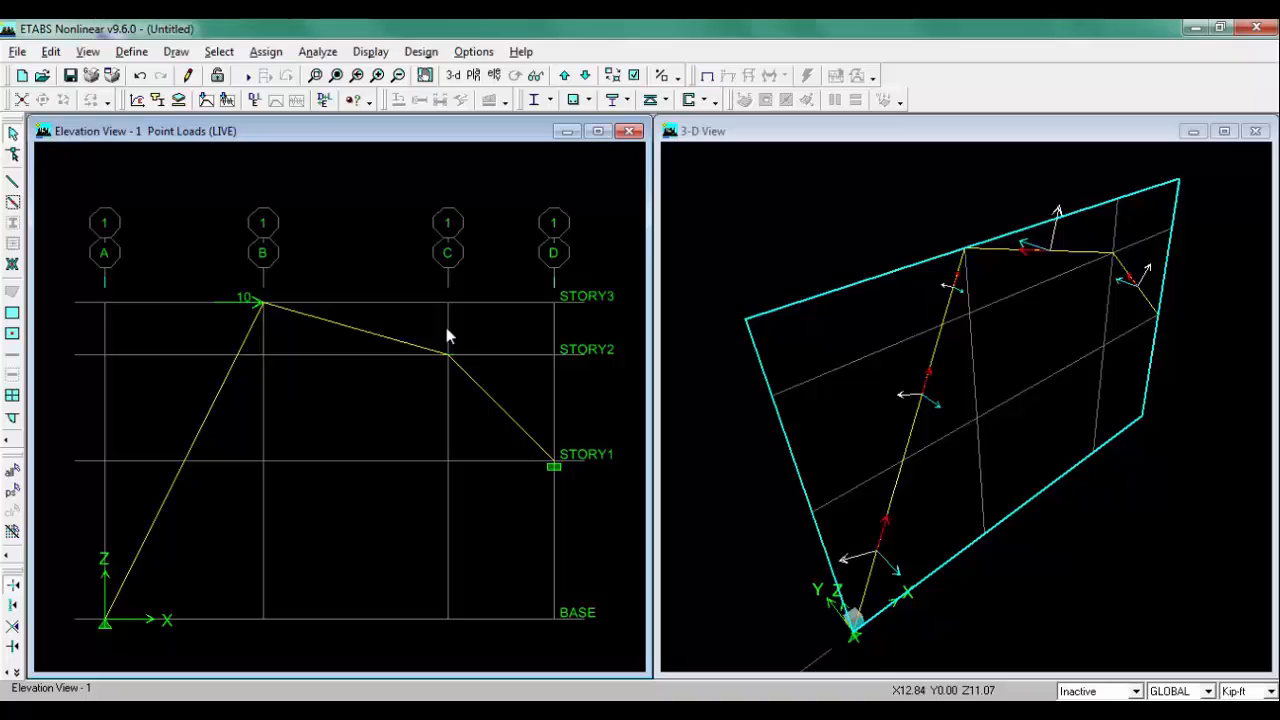
Step: Select the inclined column from grid C to D and assign a Local-2 frame point load of -5 at relative distance 0.5 in LIVE
click(280, 712)
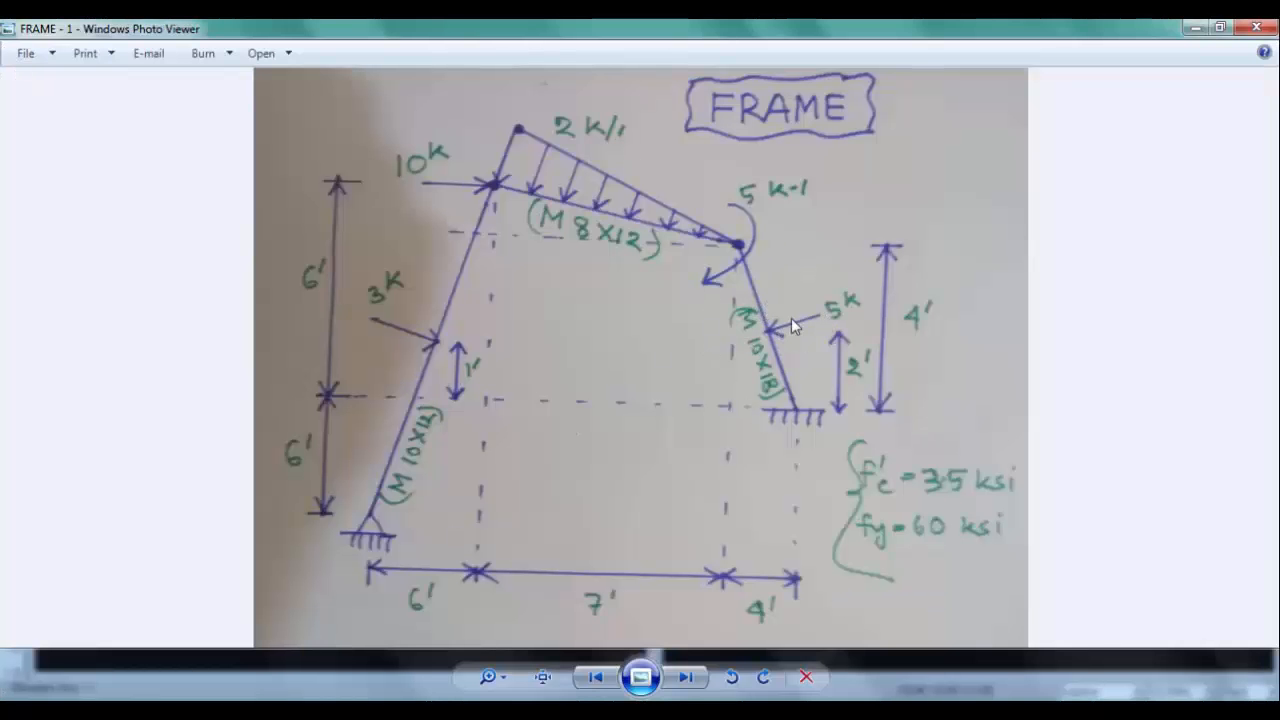
click(340, 712)
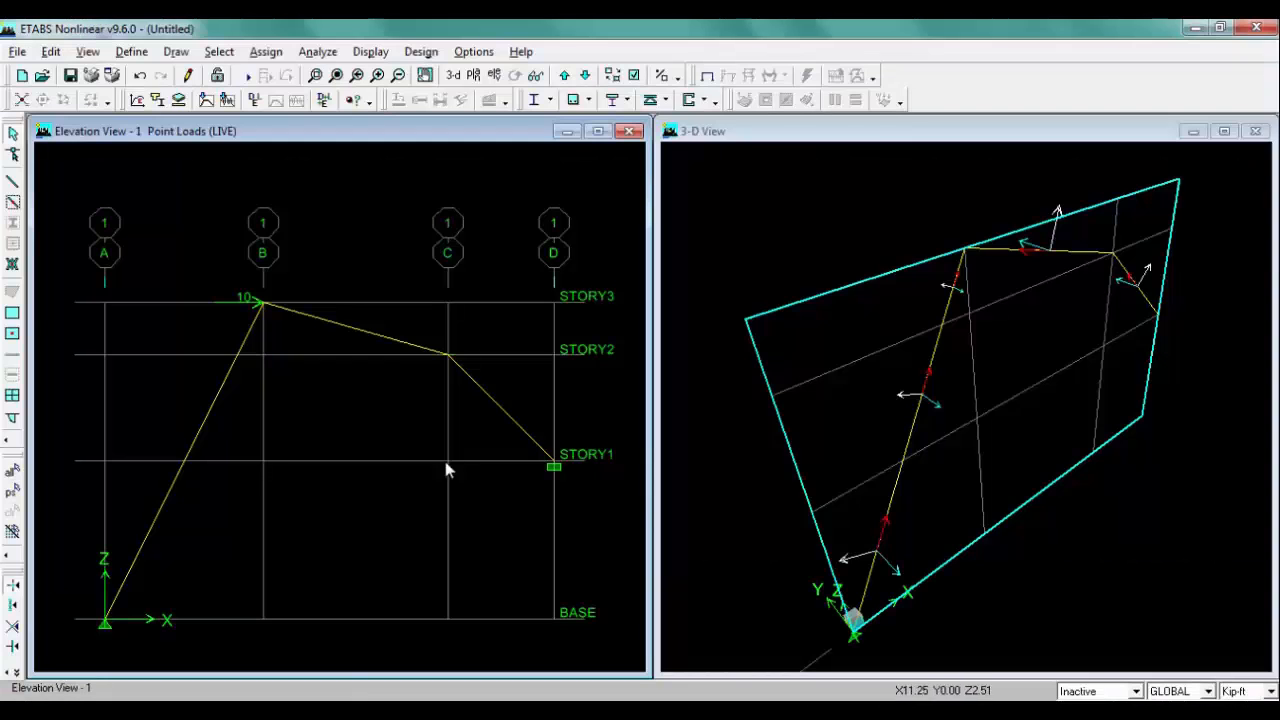
click(510, 413)
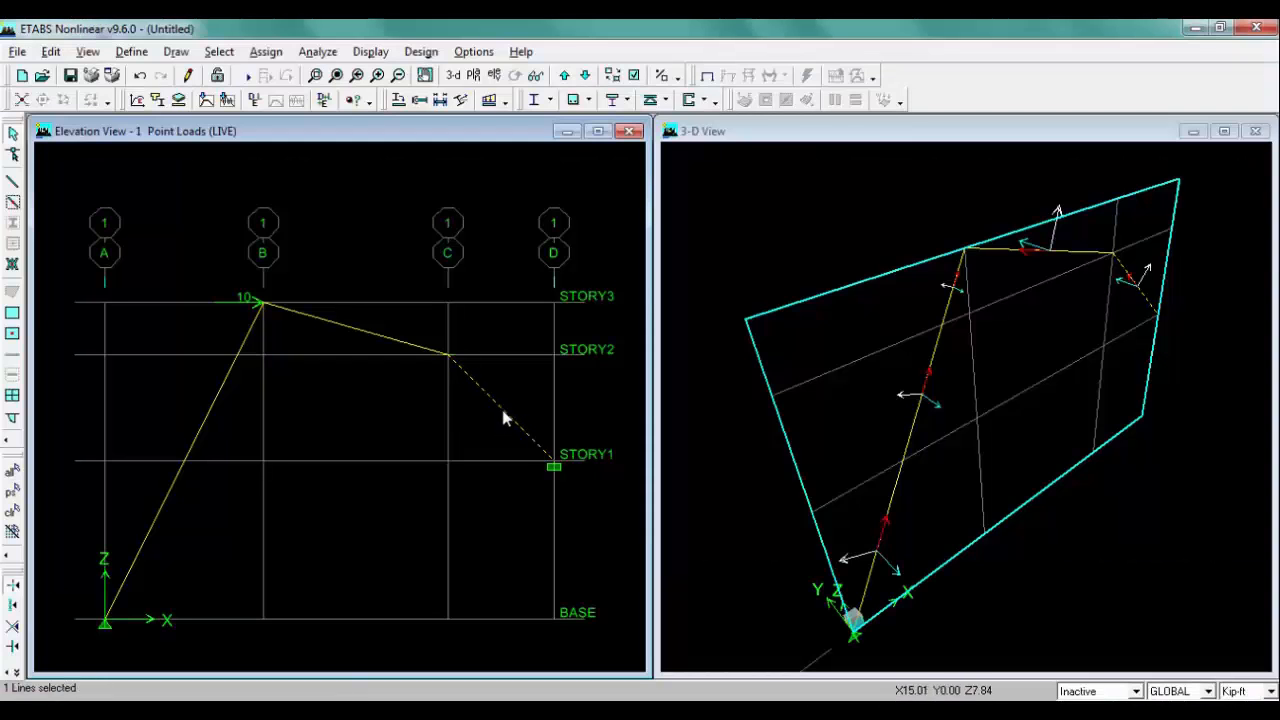
click(280, 55)
mouse_move(305, 158)
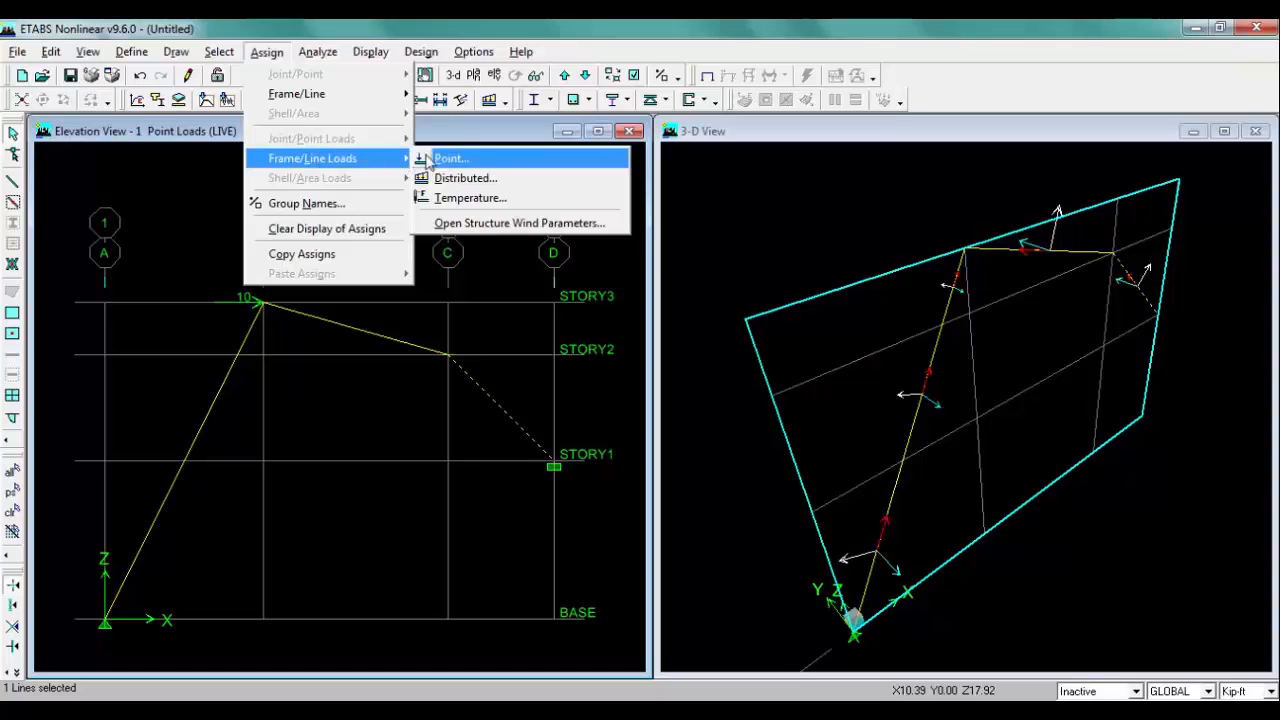
click(515, 160)
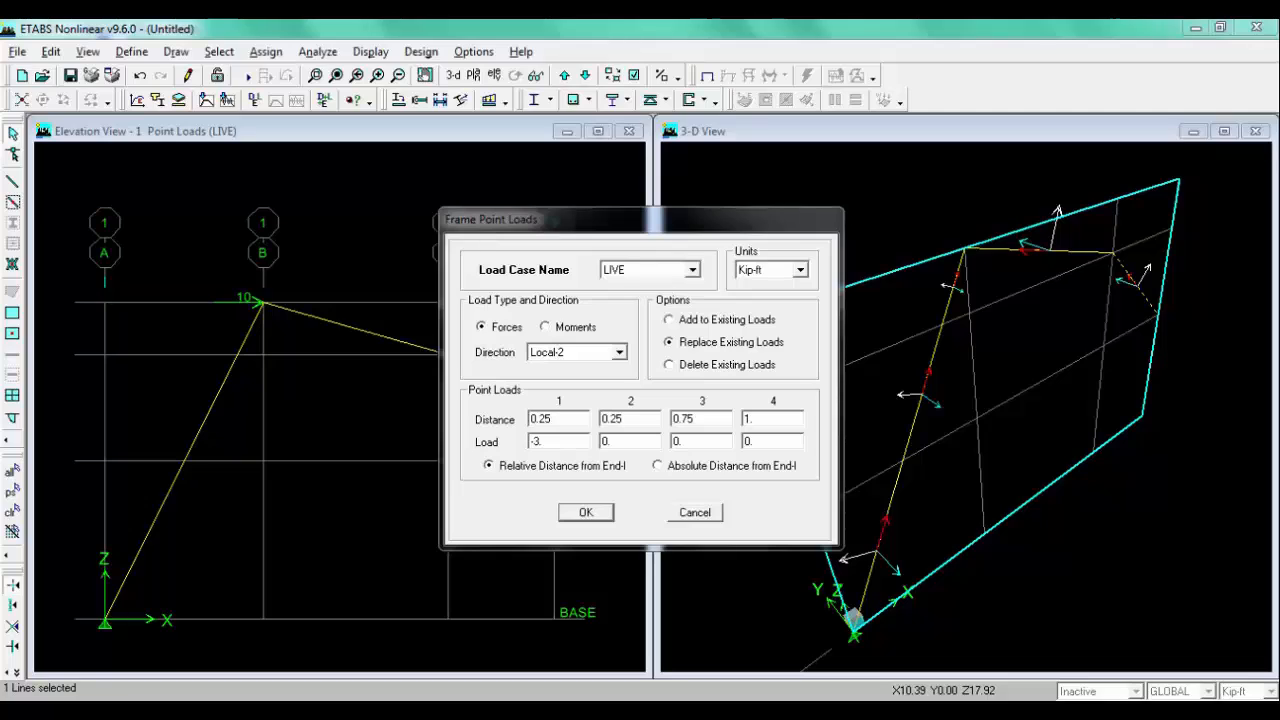
key(alt+Tab)
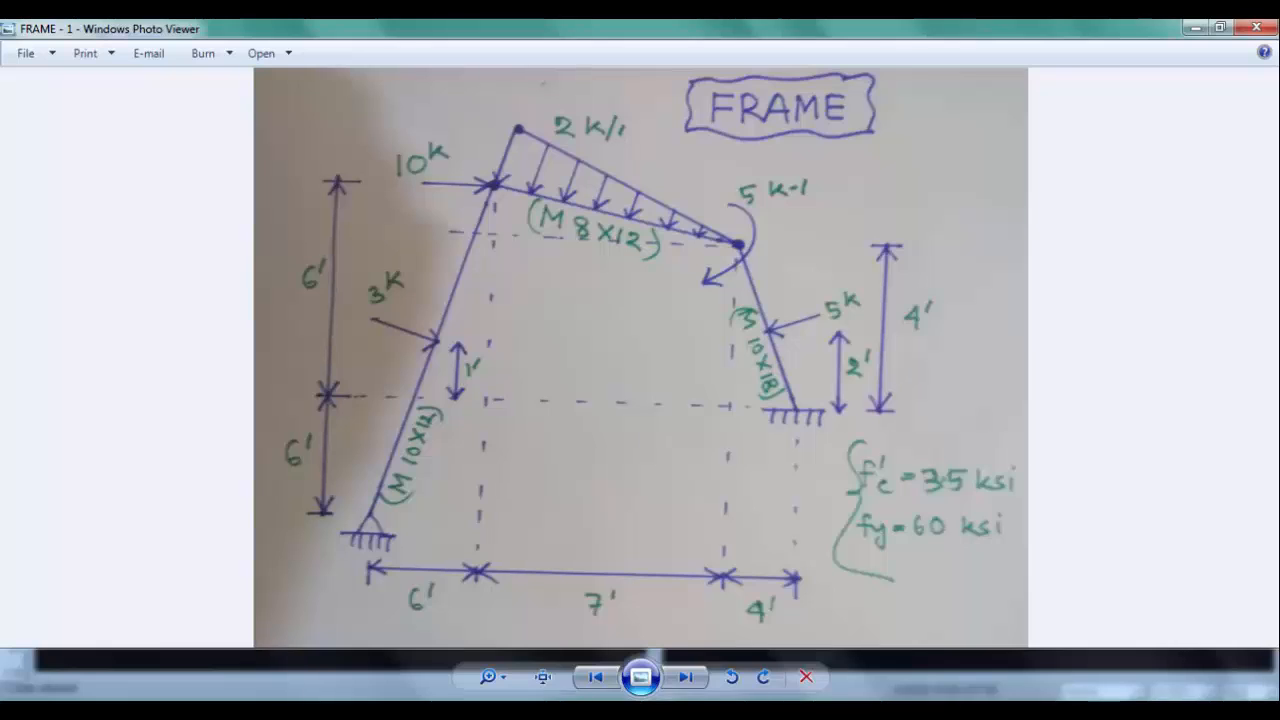
click(370, 716)
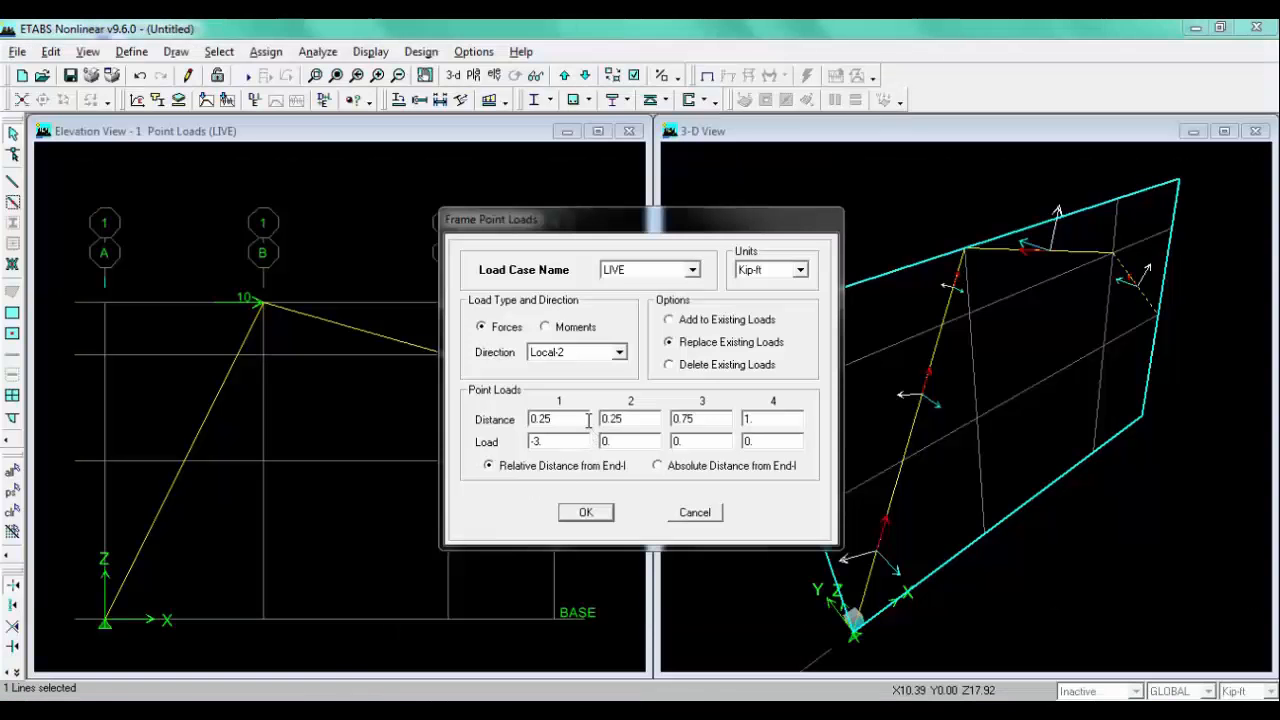
drag(588, 420, 531, 419)
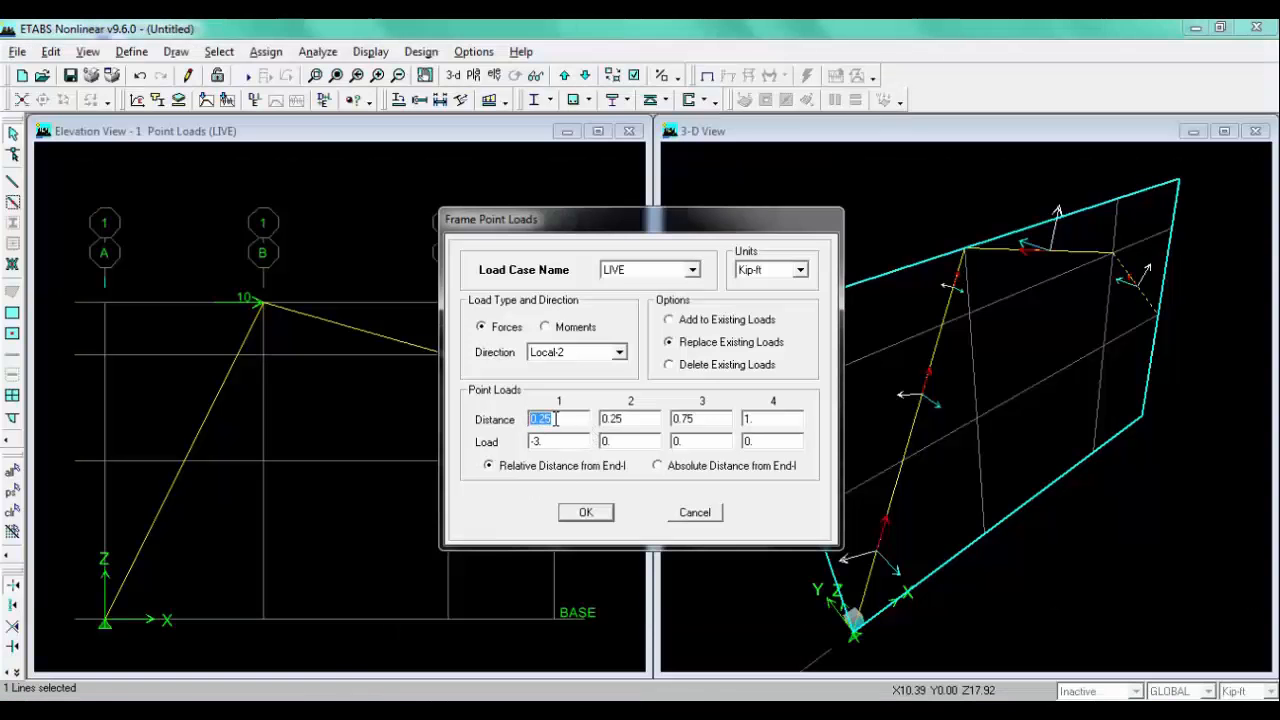
text(0)
key(alt+Tab)
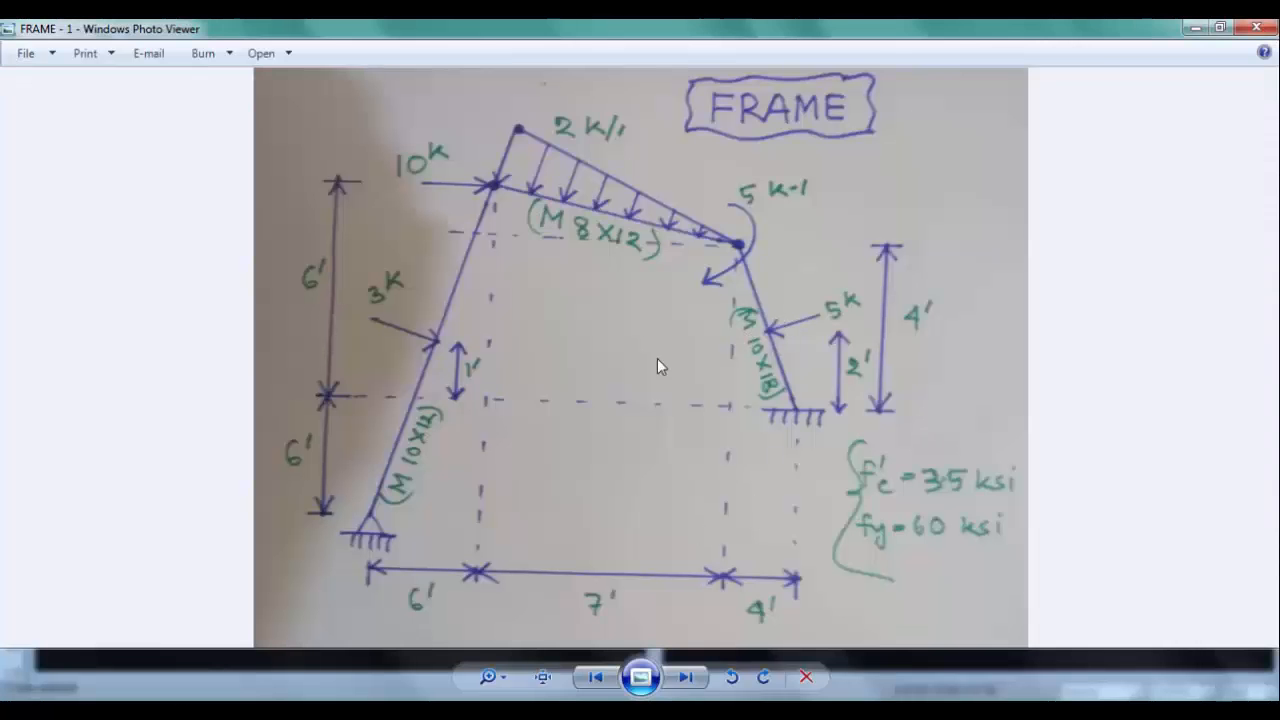
key(alt+Tab)
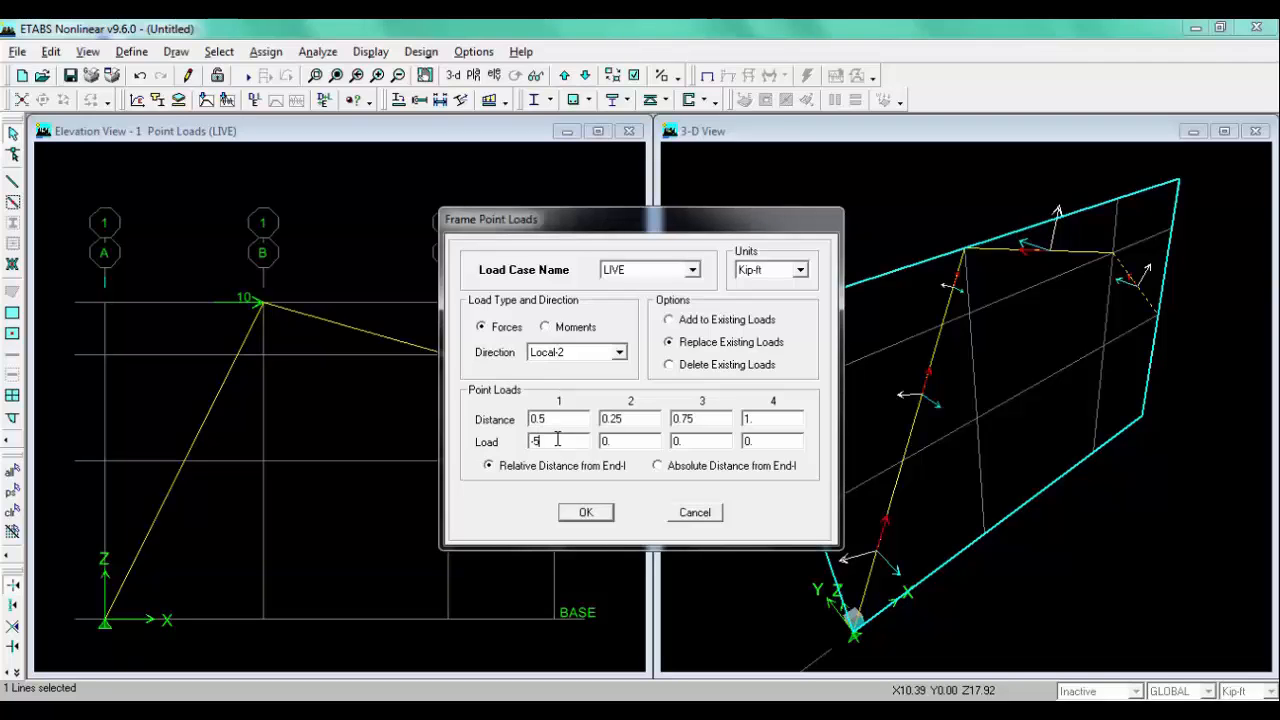
click(584, 512)
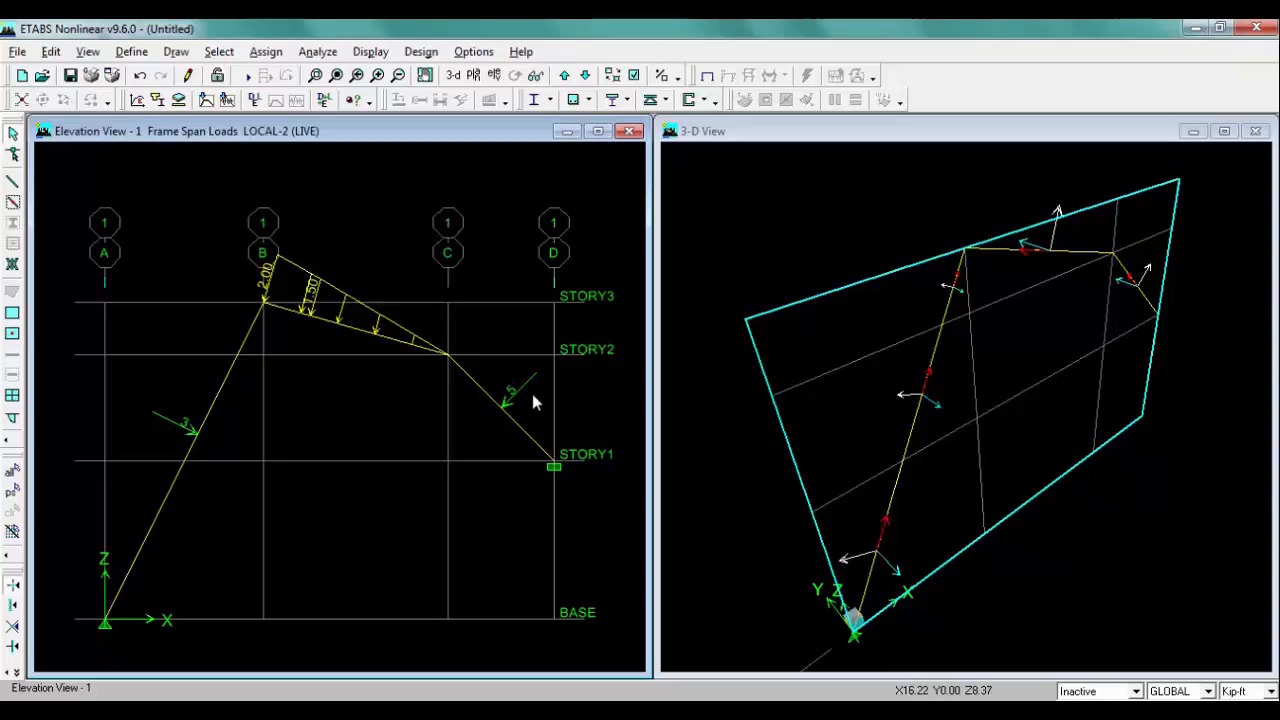
Step: Display the LIVE frame loads with point loads and values in the elevation view
key(alt+Tab)
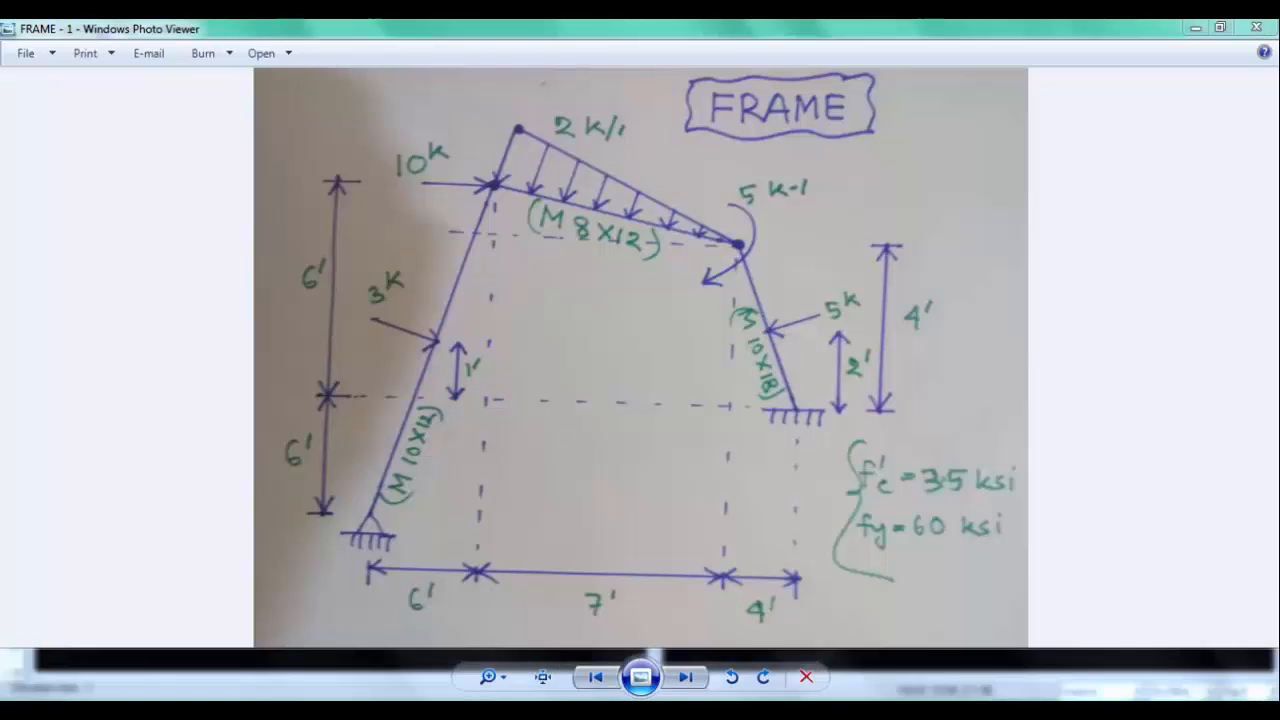
key(alt+Tab)
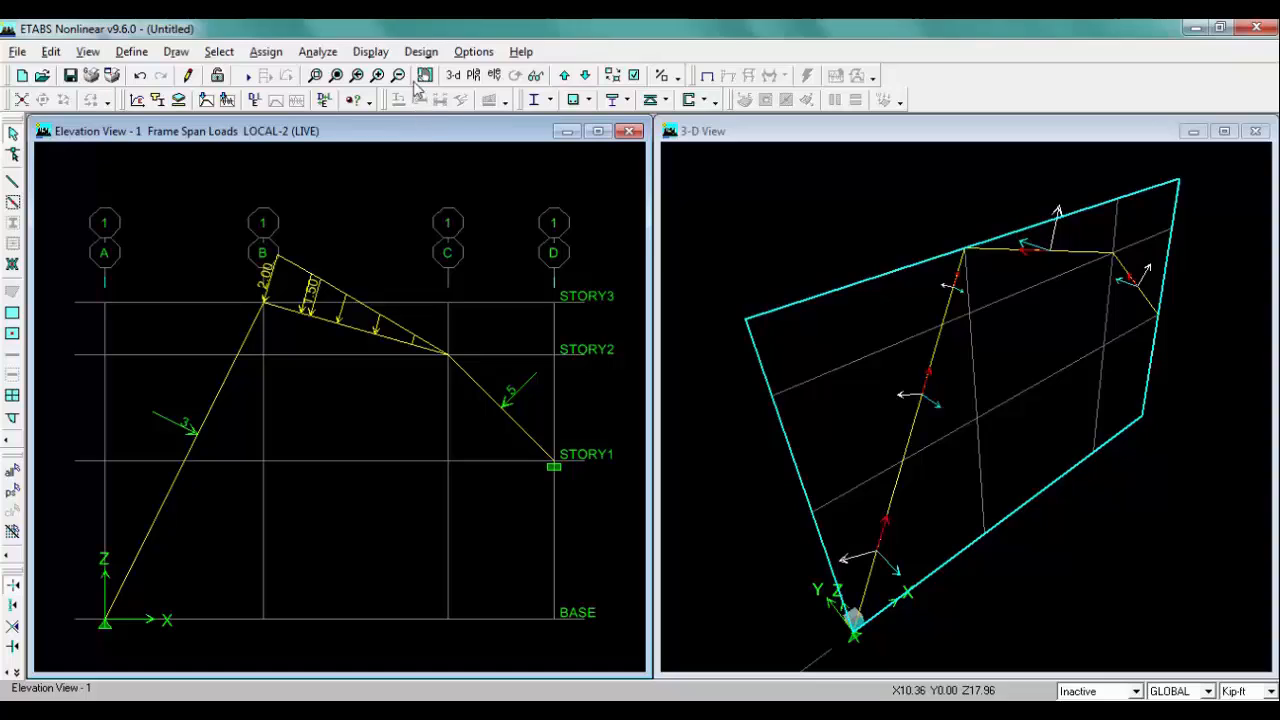
click(384, 54)
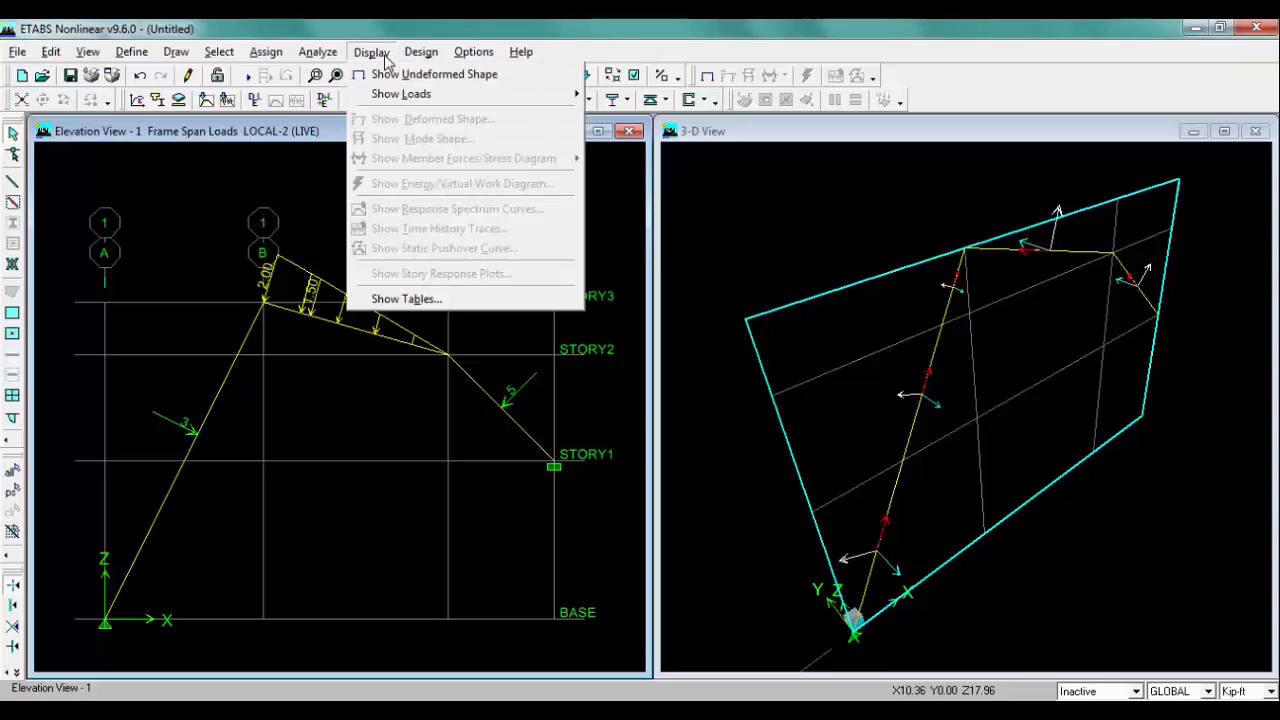
mouse_move(535, 97)
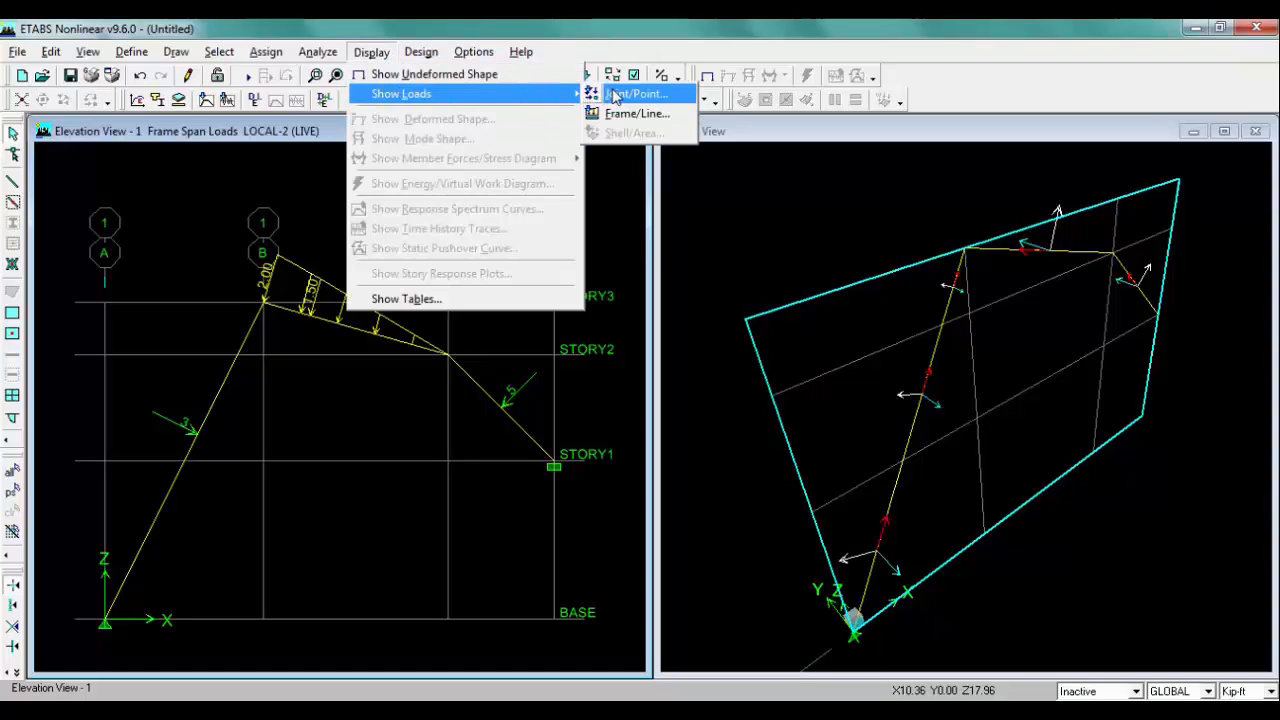
click(637, 113)
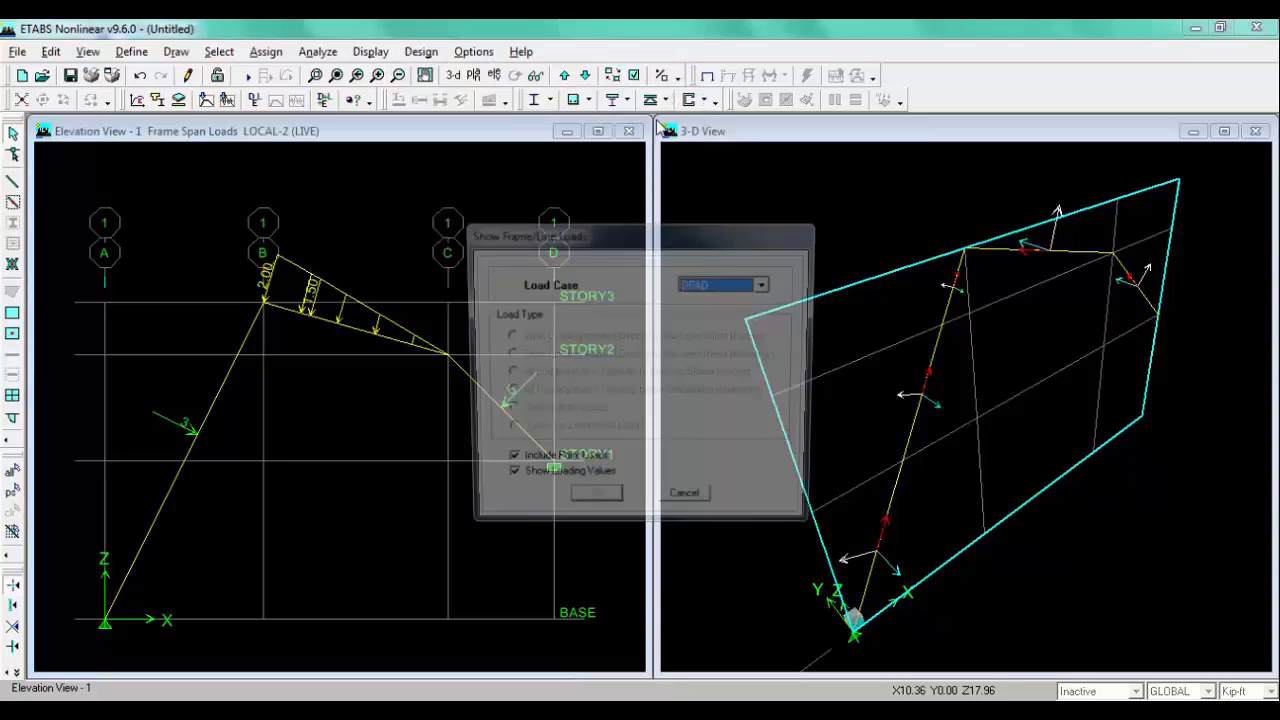
click(740, 287)
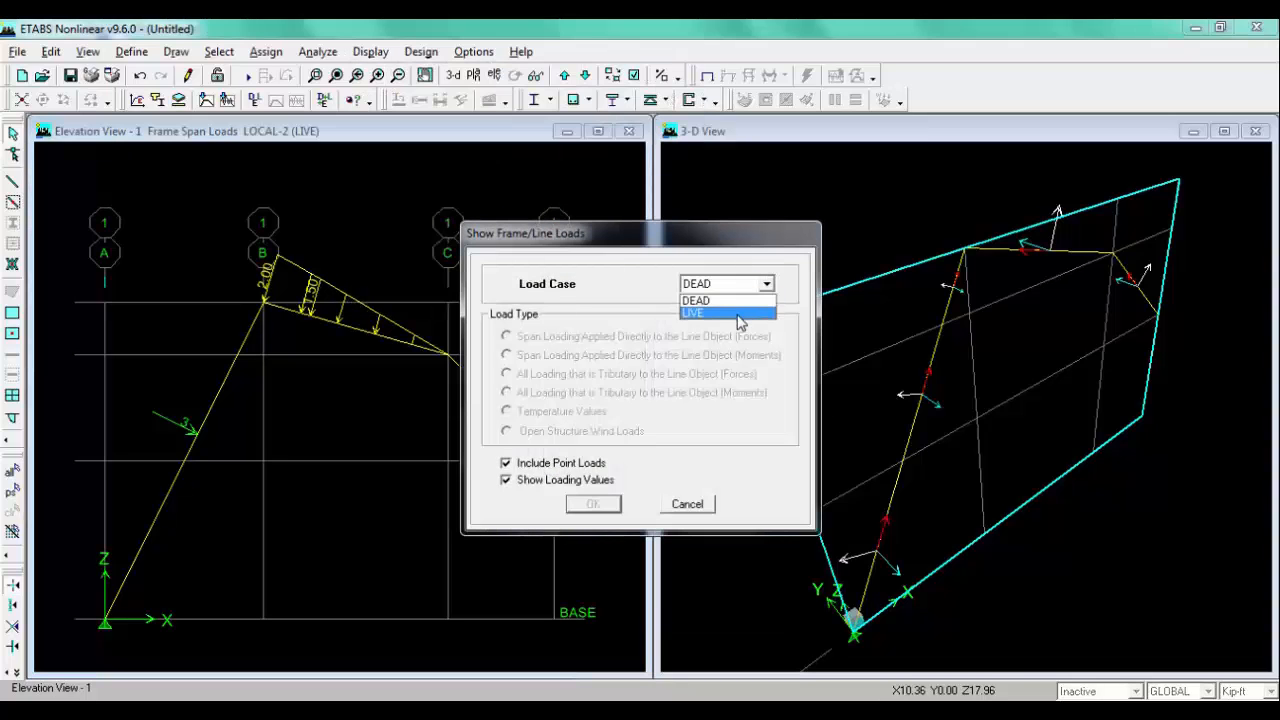
click(738, 318)
click(593, 504)
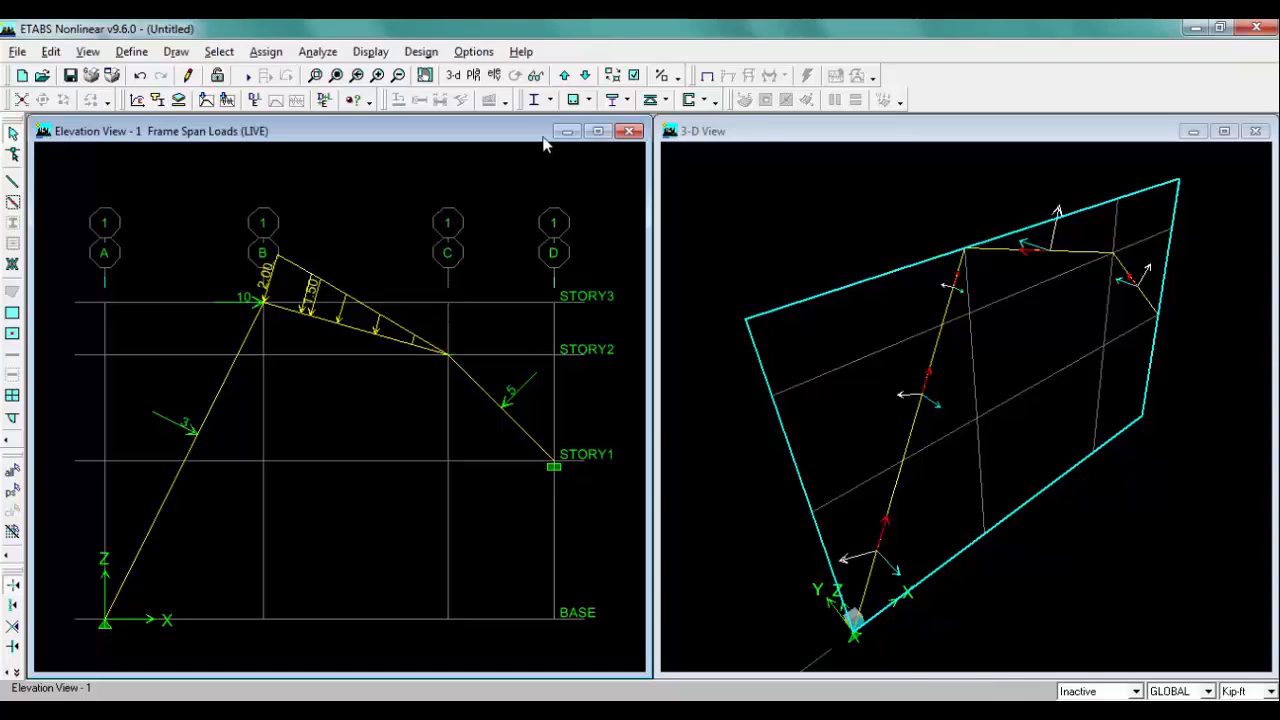
Step: Display the LIVE frame loads with point loads in the 3D view as well
click(759, 135)
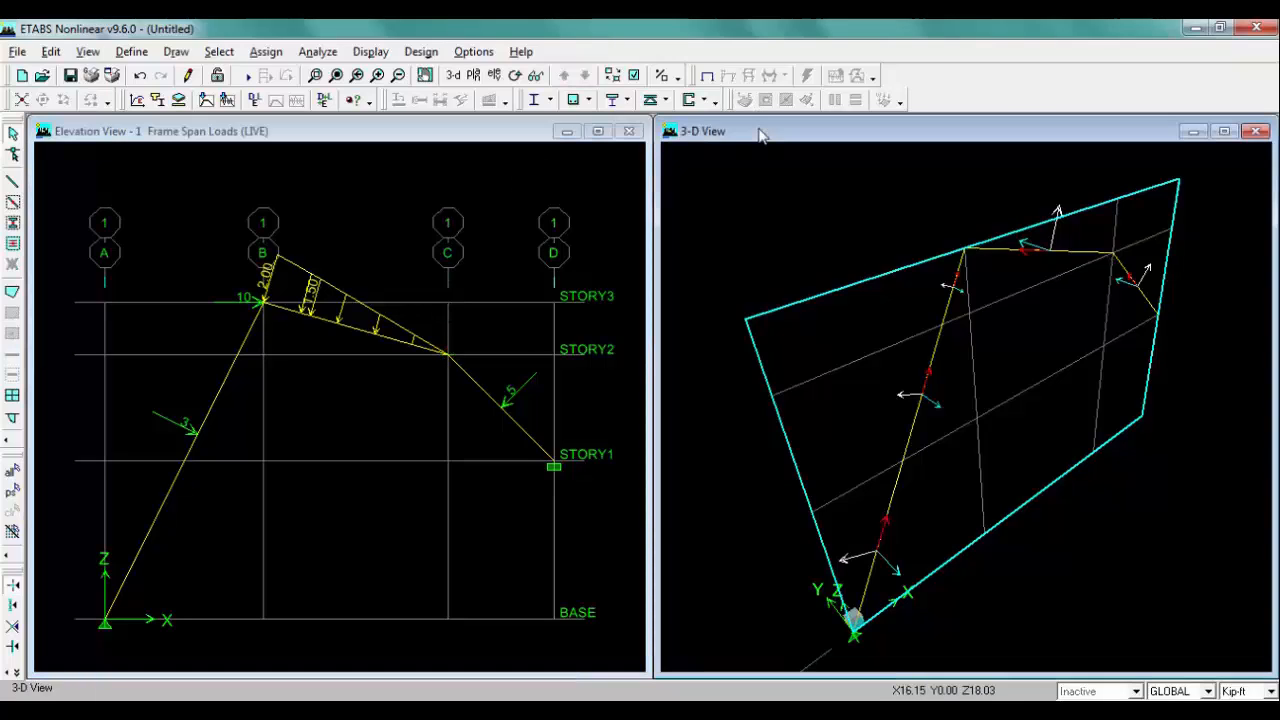
click(371, 51)
mouse_move(430, 93)
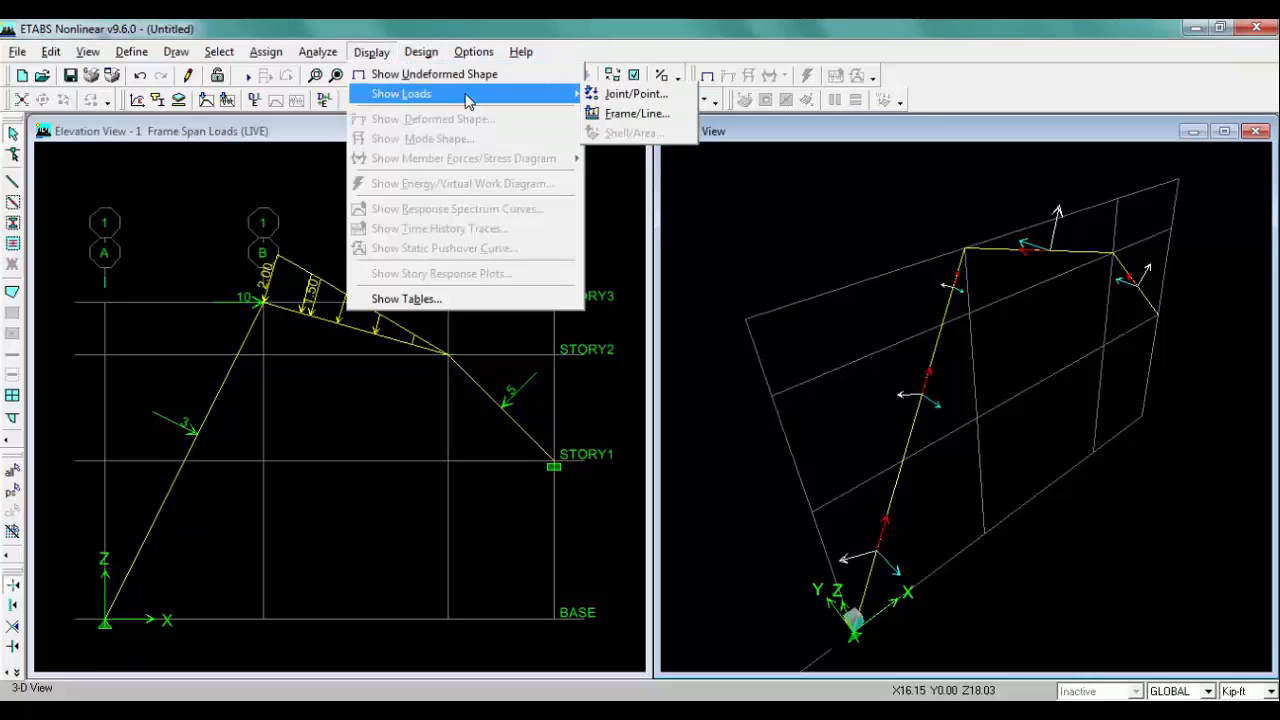
click(645, 113)
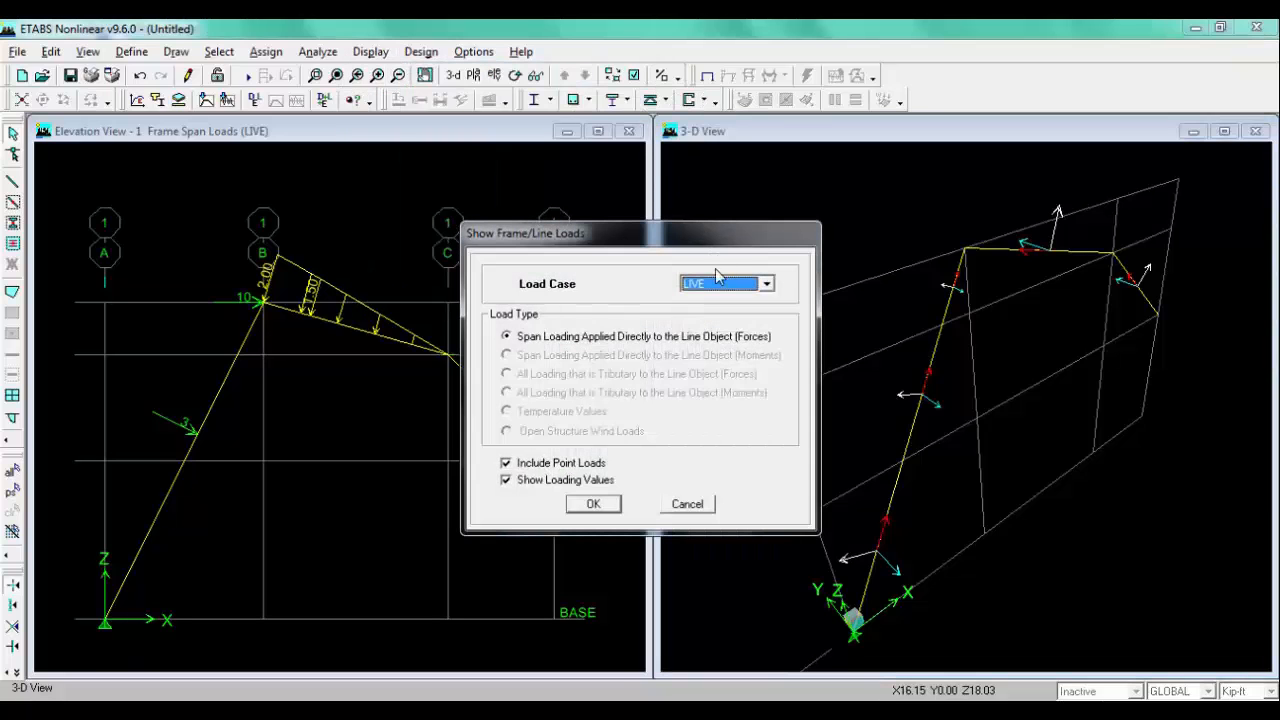
click(607, 507)
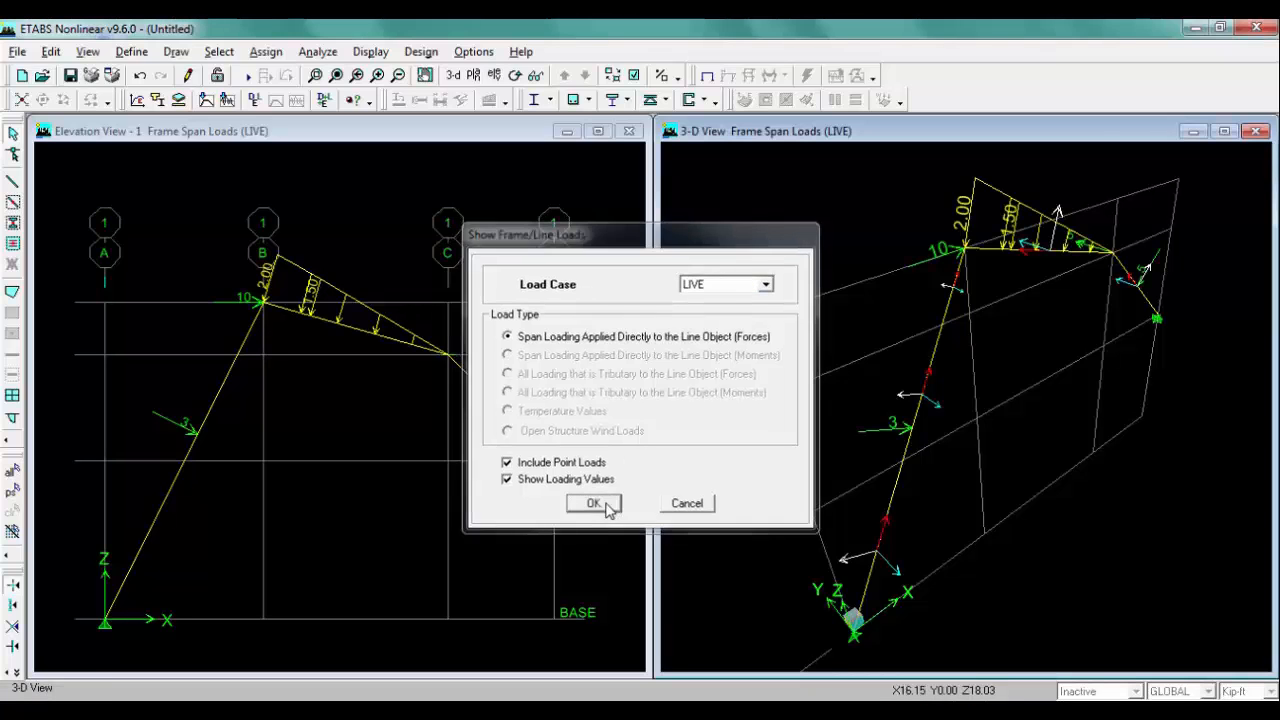
Step: Zoom and pan the 3D view to inspect the applied loads on the frame members
scroll(946, 264, up, 6)
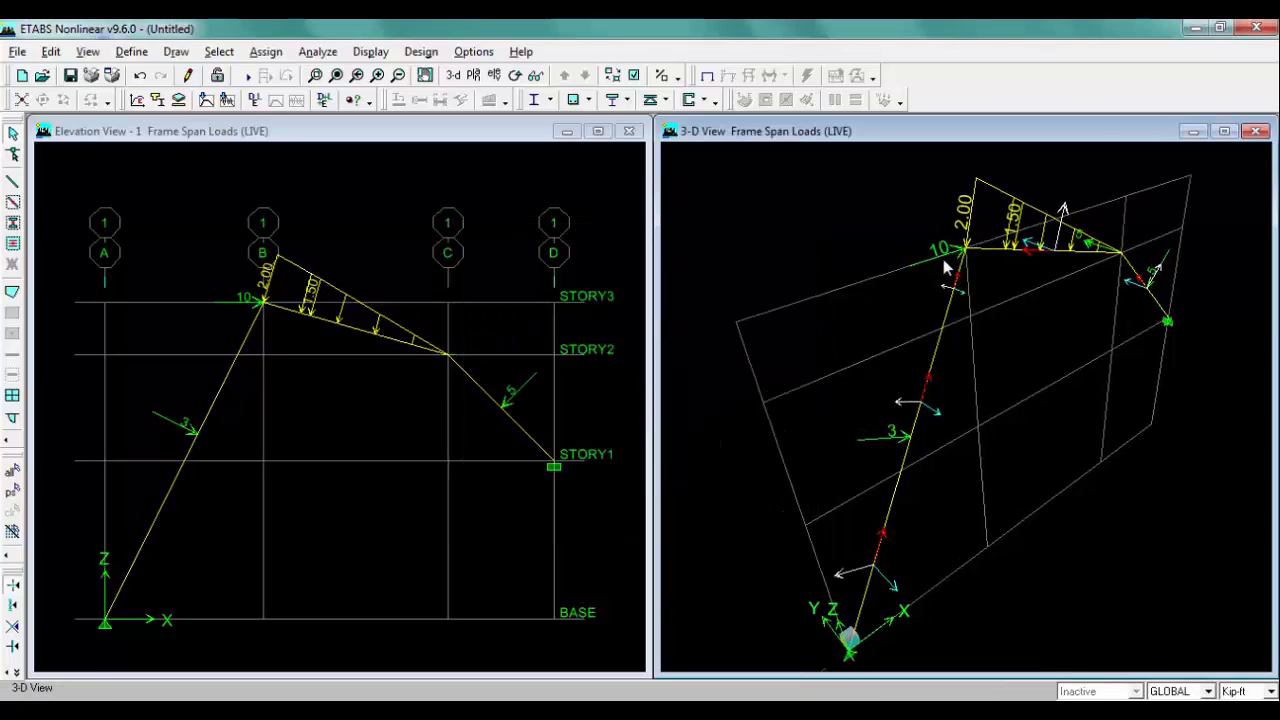
scroll(988, 270, up, 2)
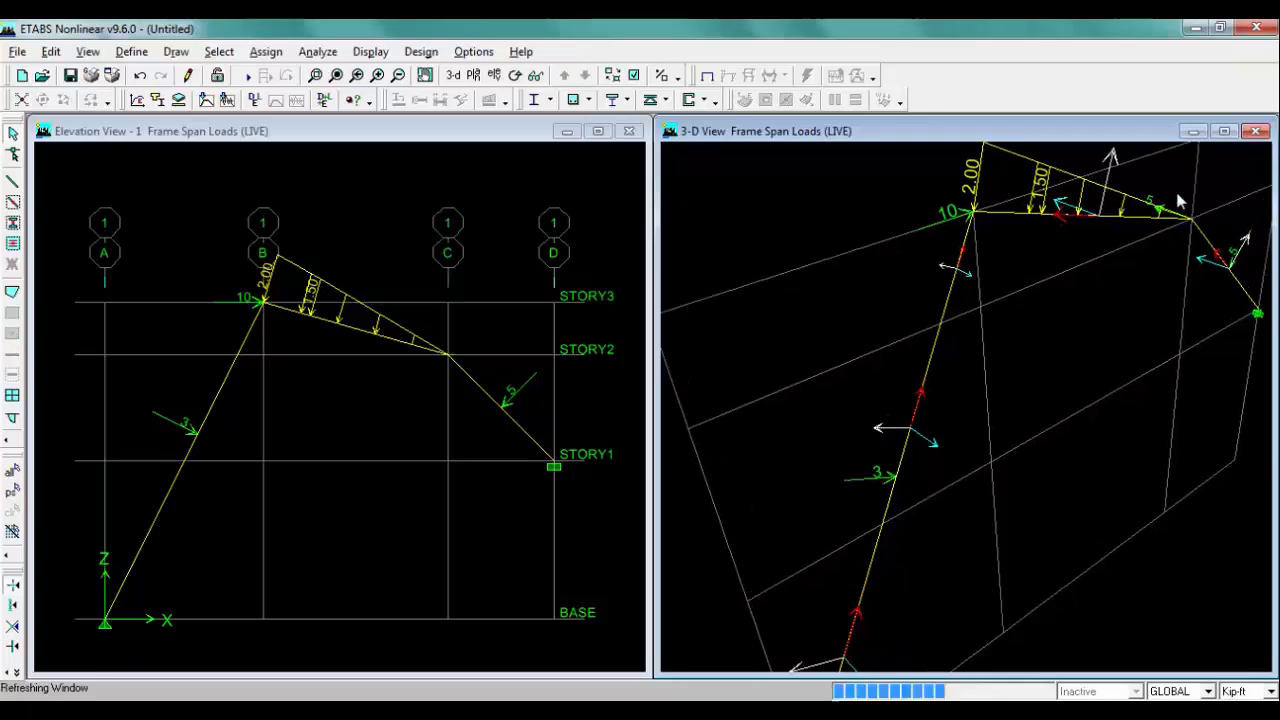
scroll(1176, 197, up, 3)
middle_drag(1176, 202, 1073, 322)
scroll(1074, 324, up, 4)
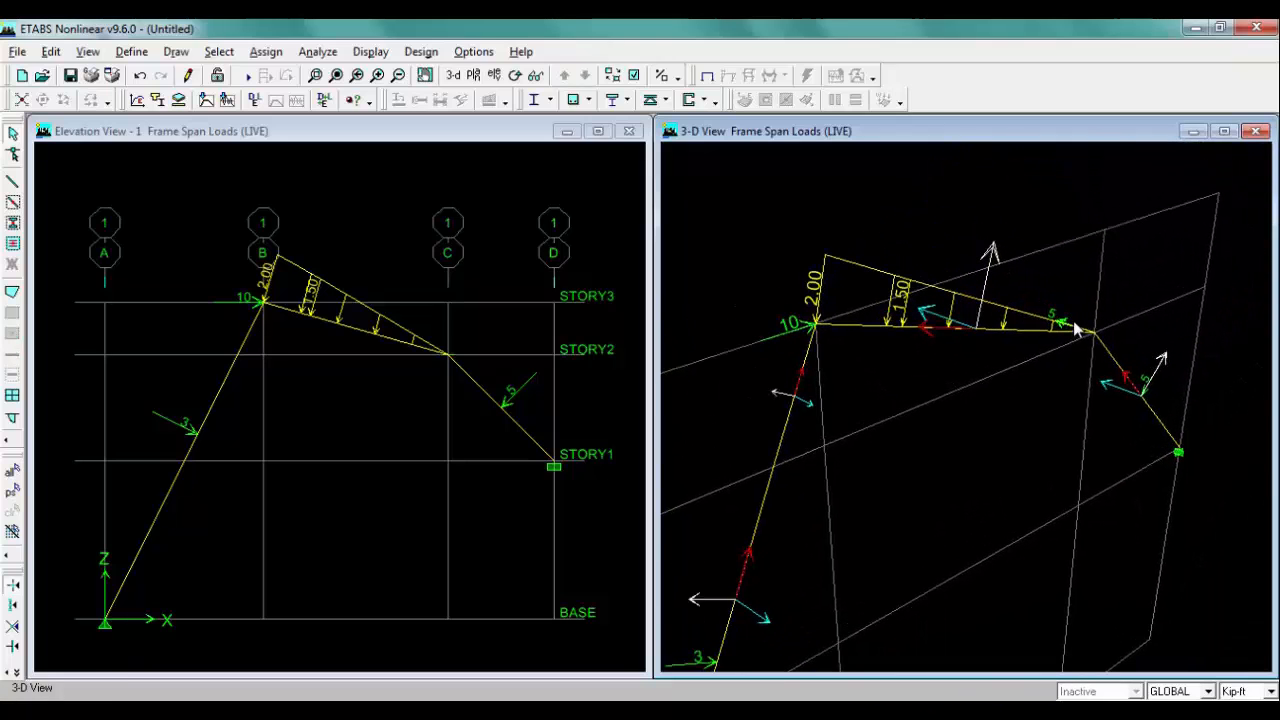
scroll(1072, 321, up, 1)
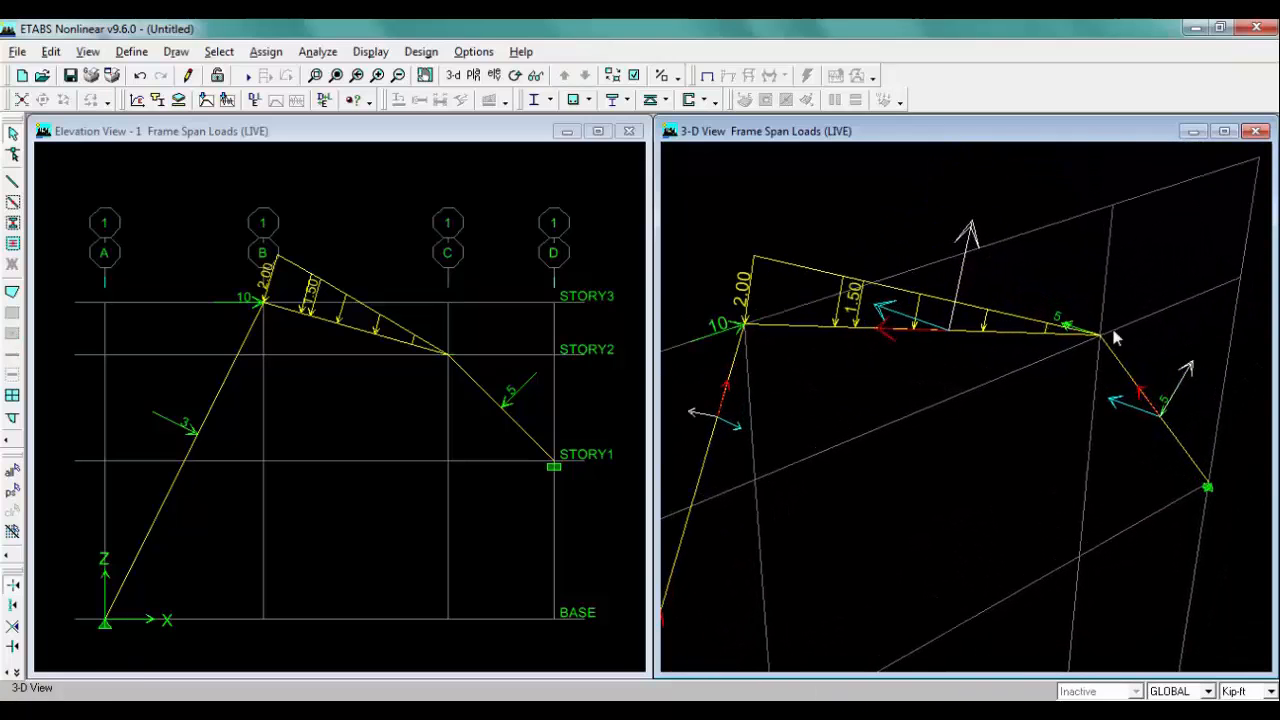
scroll(961, 321, down, 3)
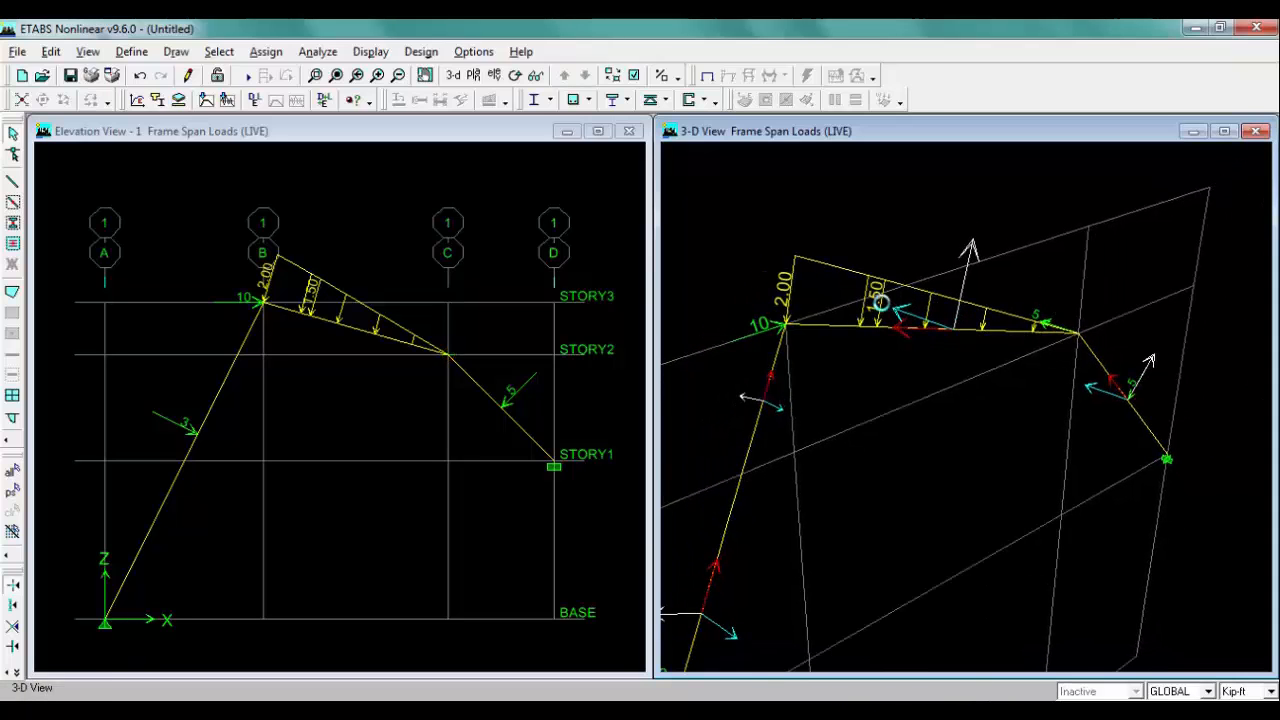
scroll(885, 320, down, 3)
scroll(885, 322, down, 4)
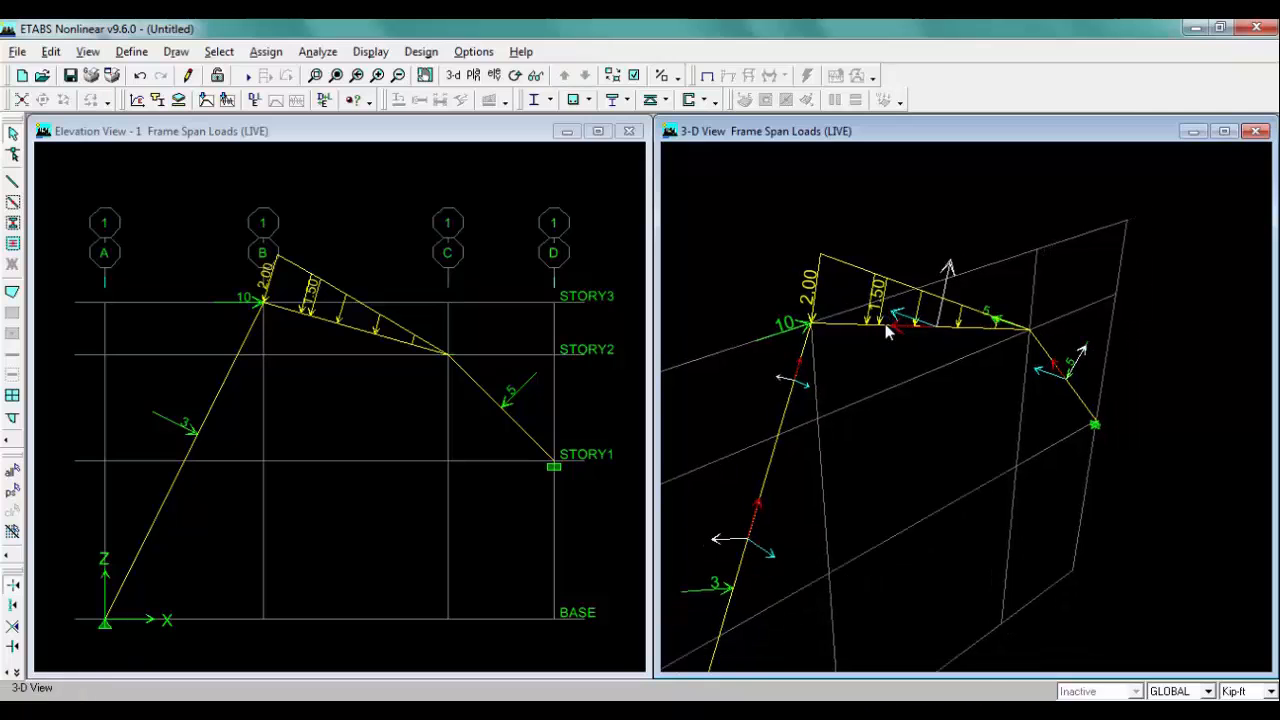
scroll(910, 315, down, 4)
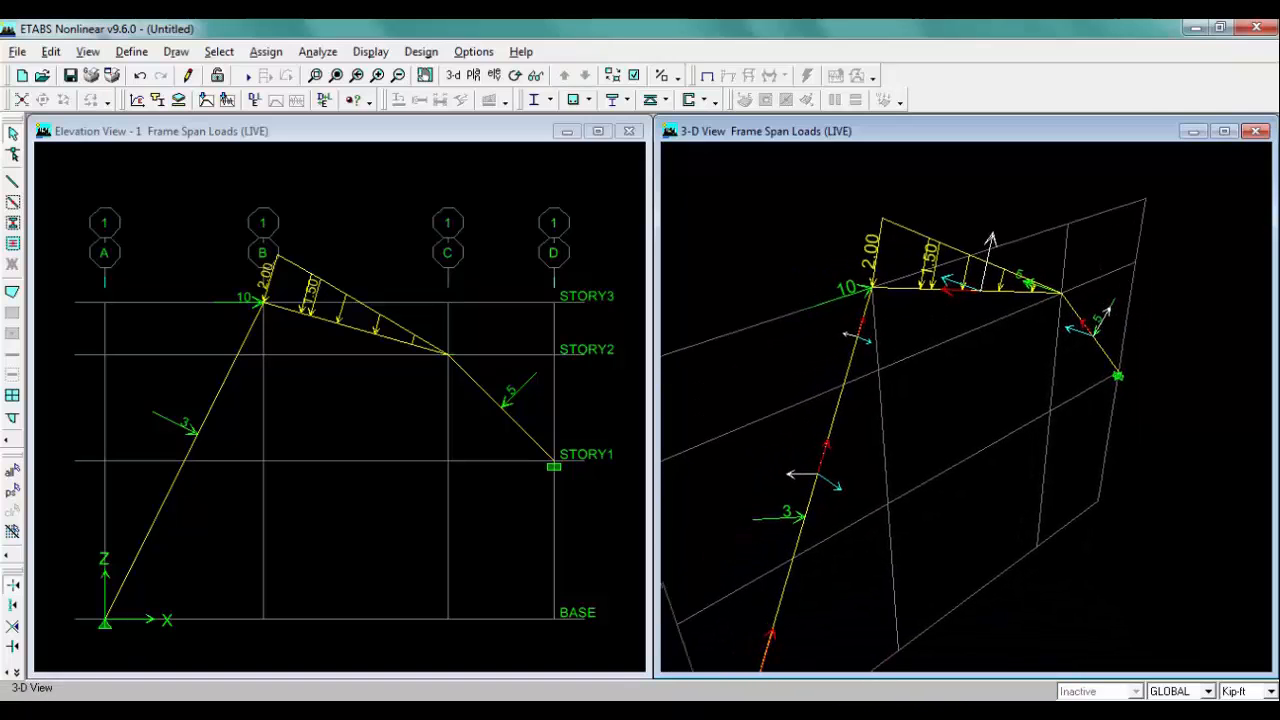
Step: Open the analysis options and confirm them
scroll(910, 312, down, 4)
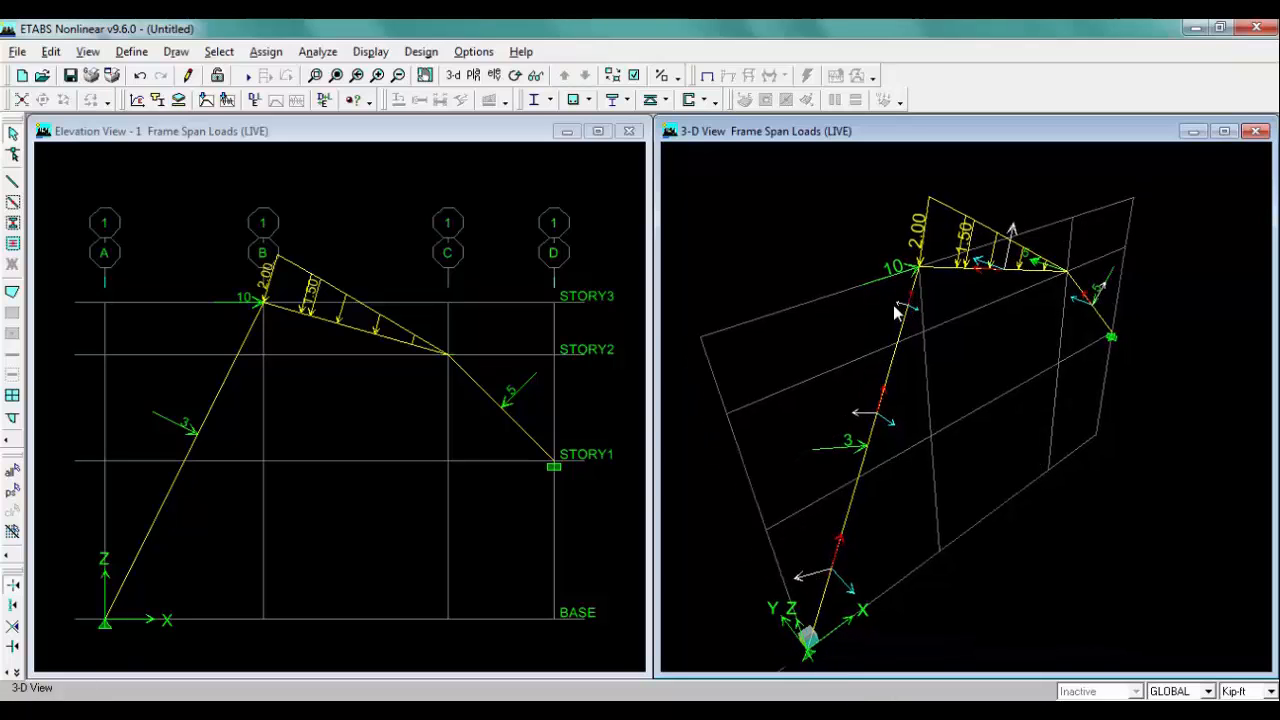
scroll(915, 300, down, 1)
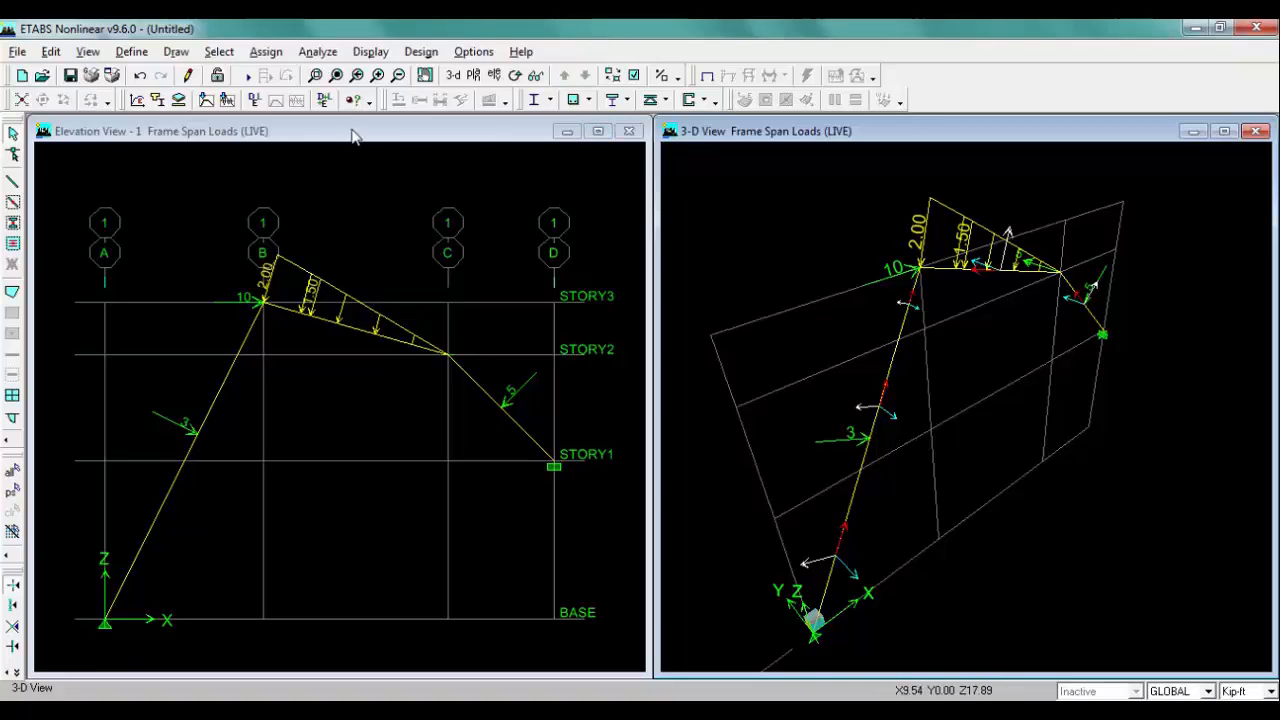
click(305, 136)
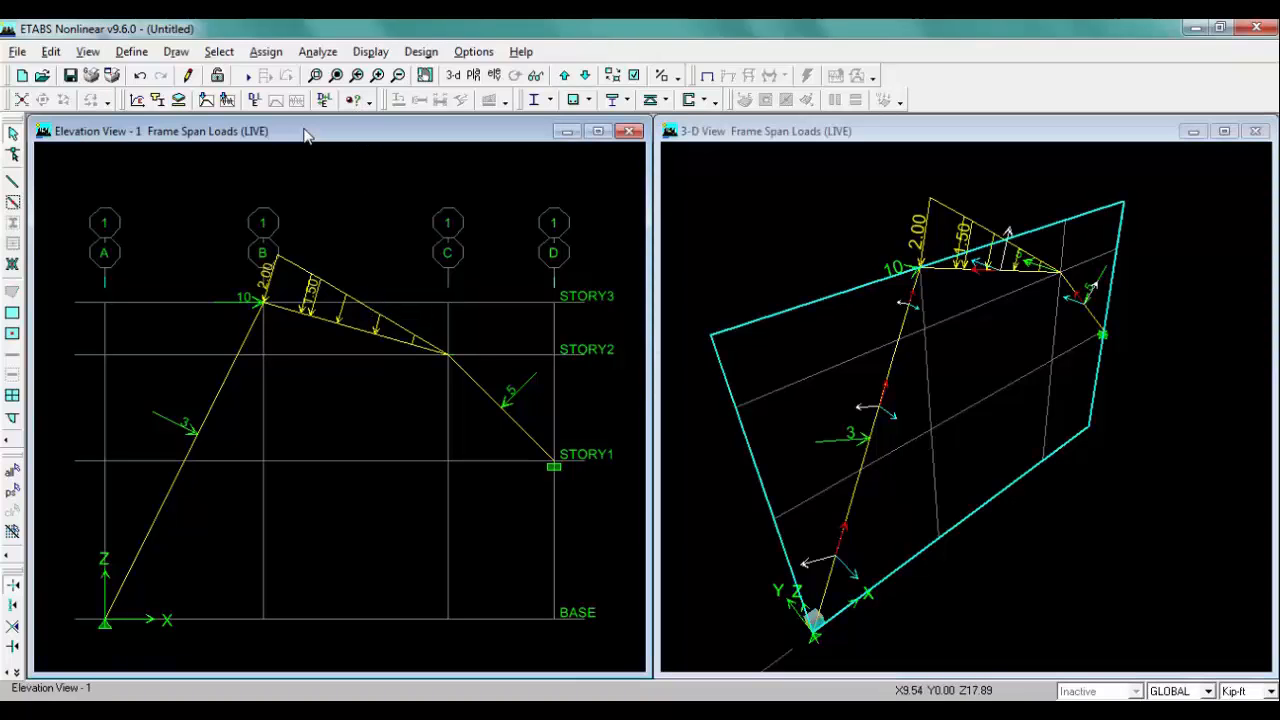
click(320, 55)
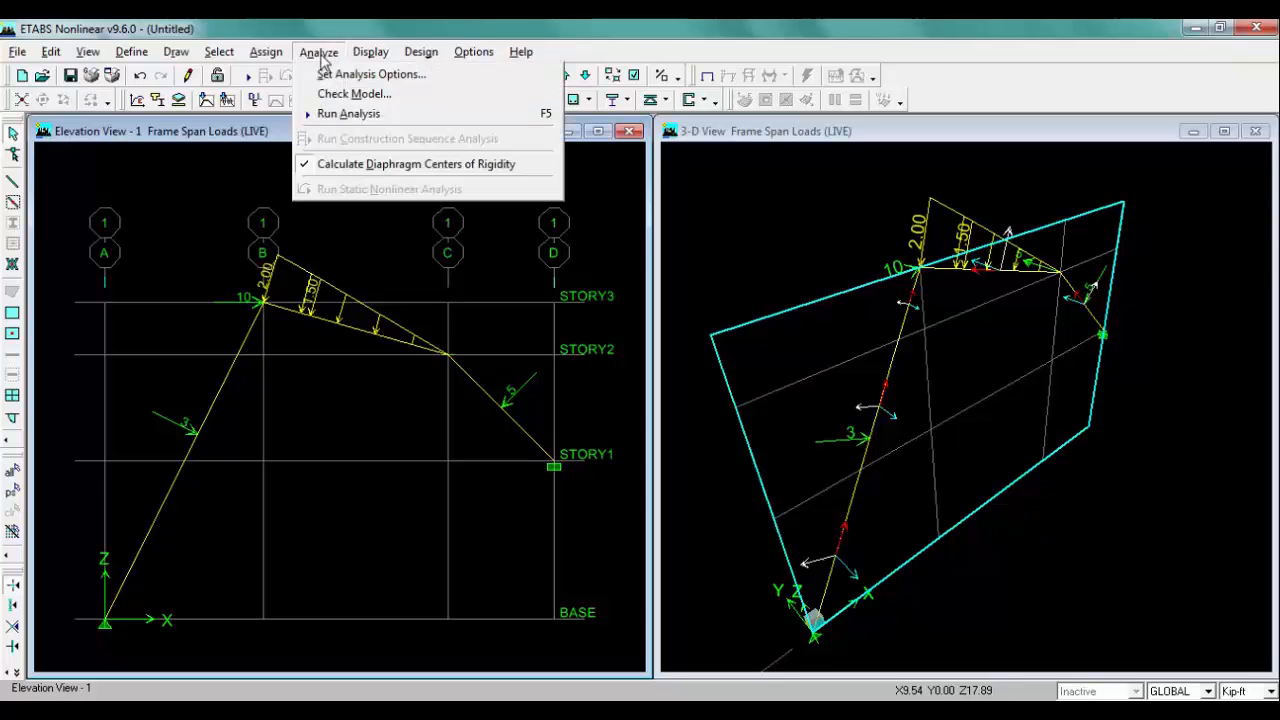
click(427, 76)
click(552, 409)
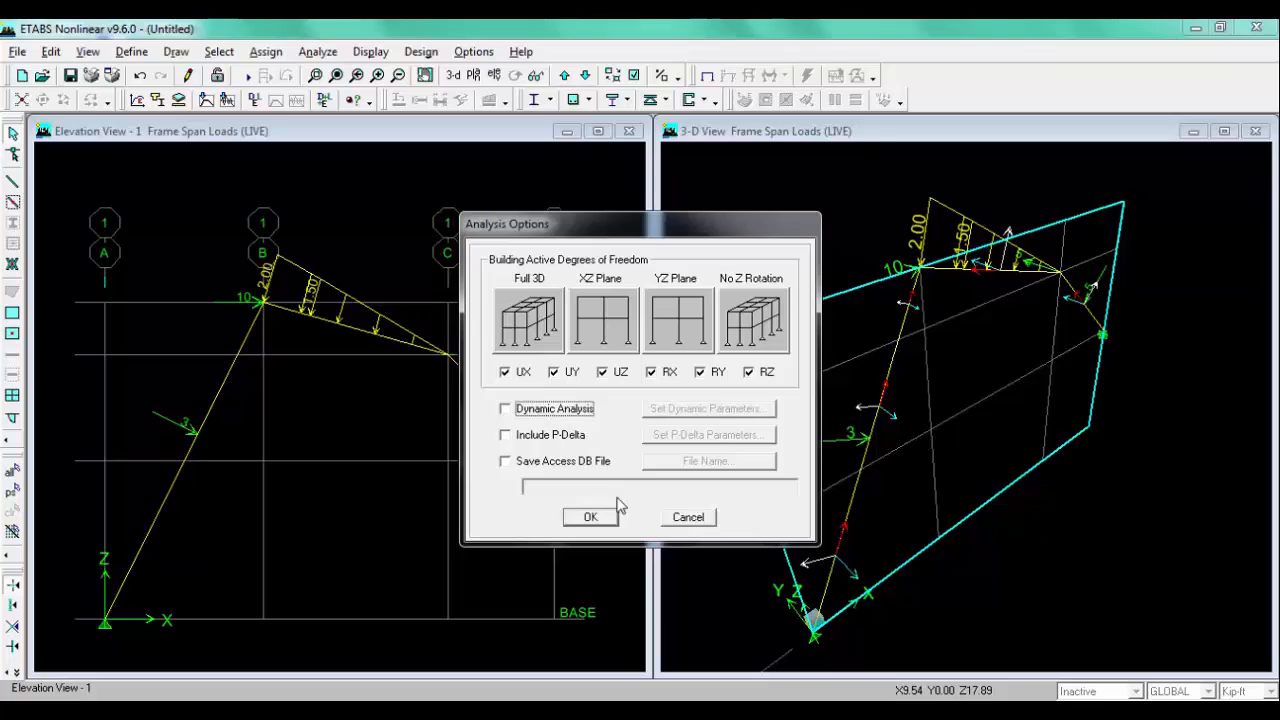
click(590, 516)
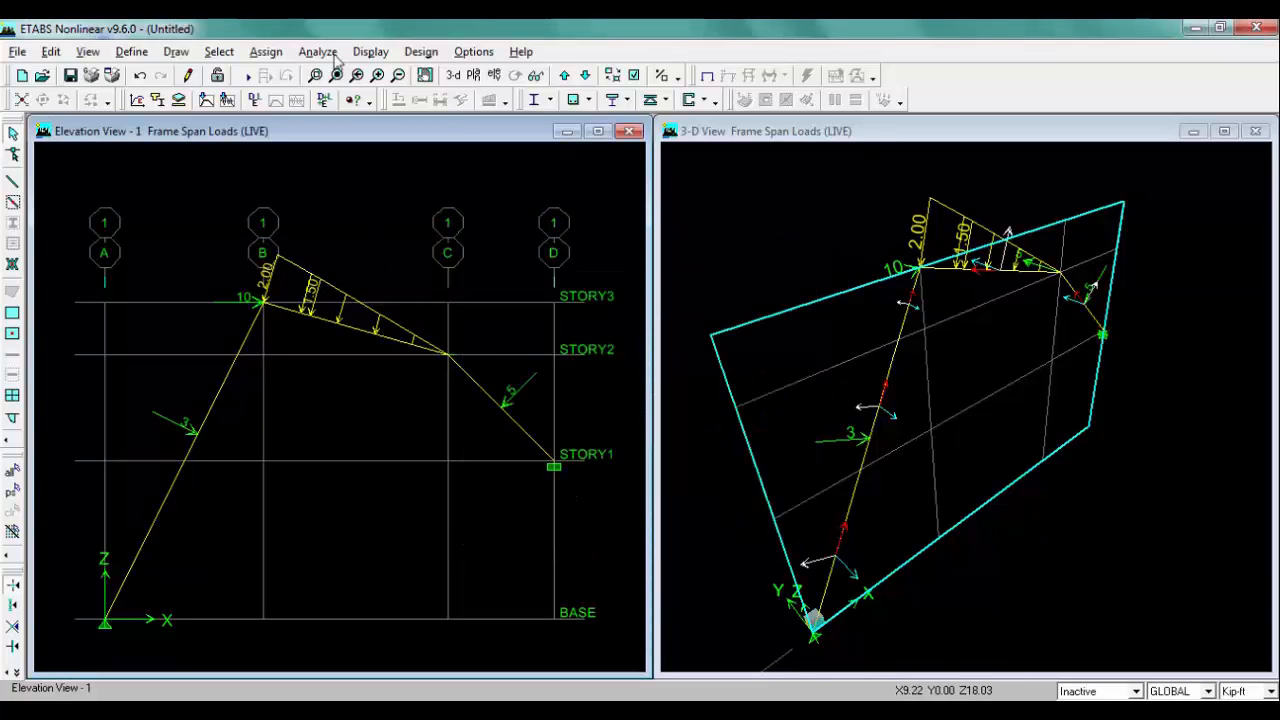
Step: Check the model with all line, point and area checks plus meshing and loading checks for all stories
click(320, 51)
click(362, 91)
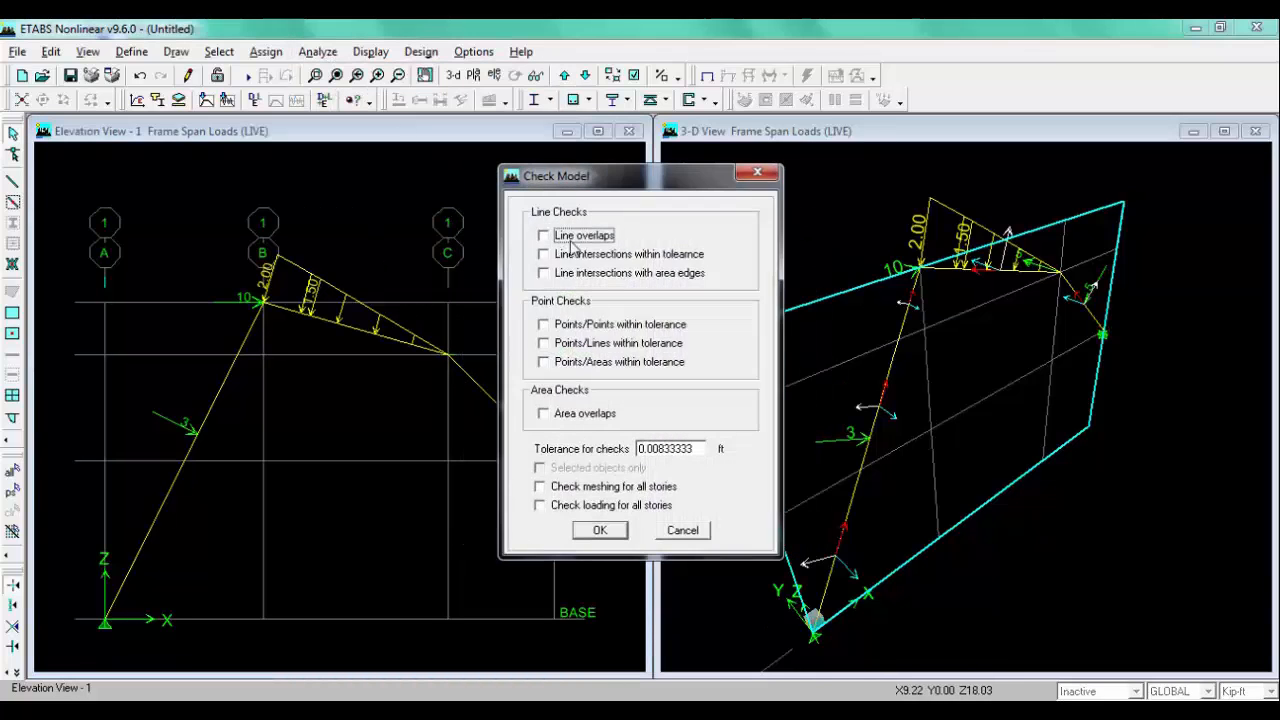
click(573, 238)
click(580, 255)
click(585, 273)
click(576, 326)
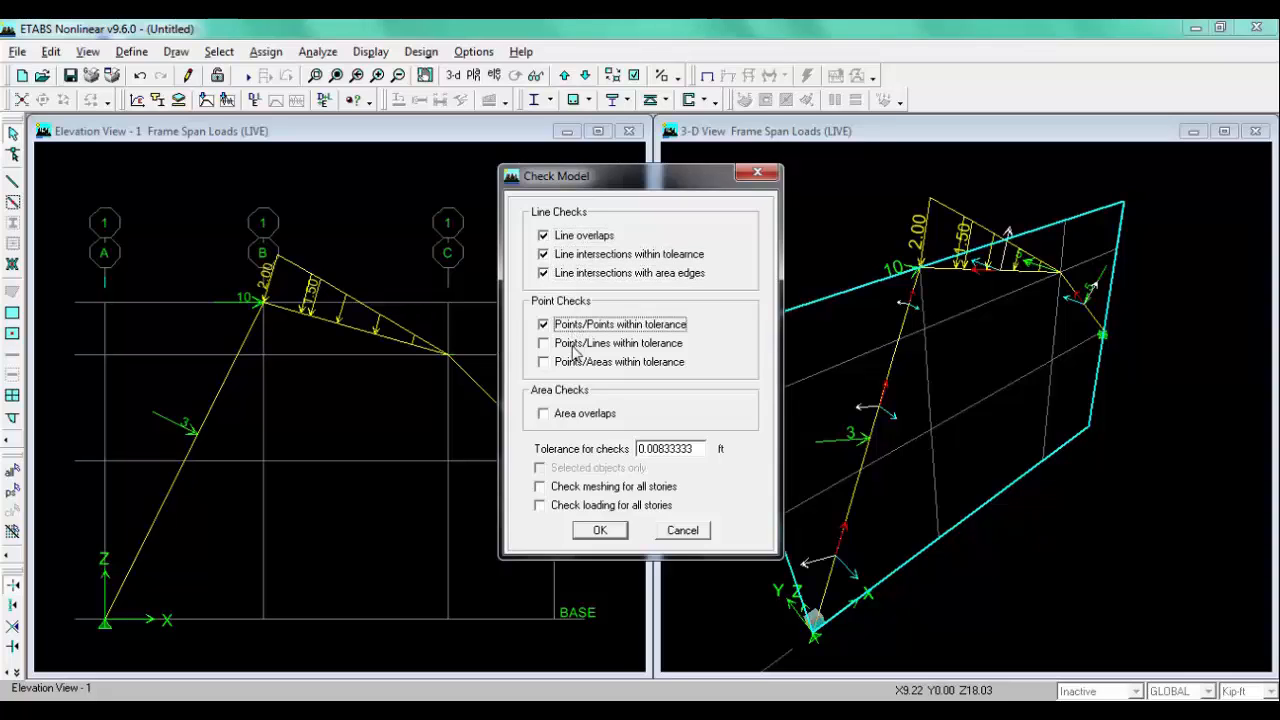
click(575, 344)
click(575, 362)
click(572, 414)
click(557, 488)
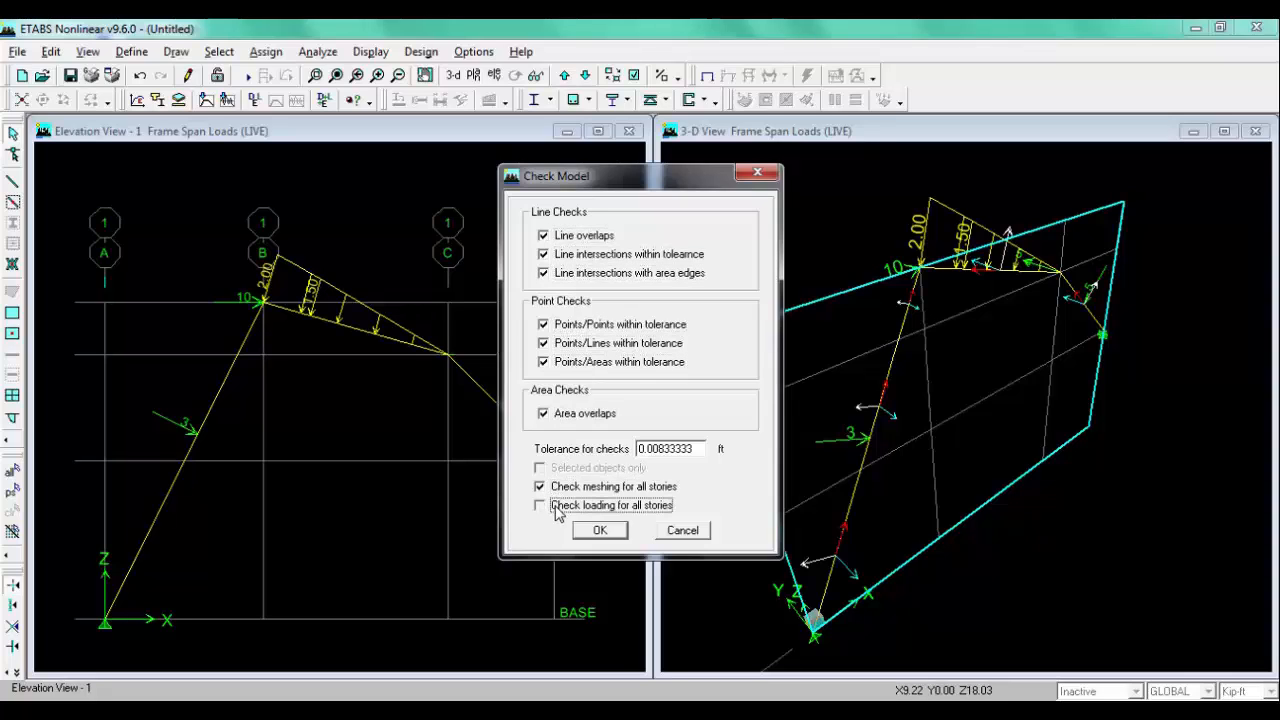
click(557, 507)
click(599, 530)
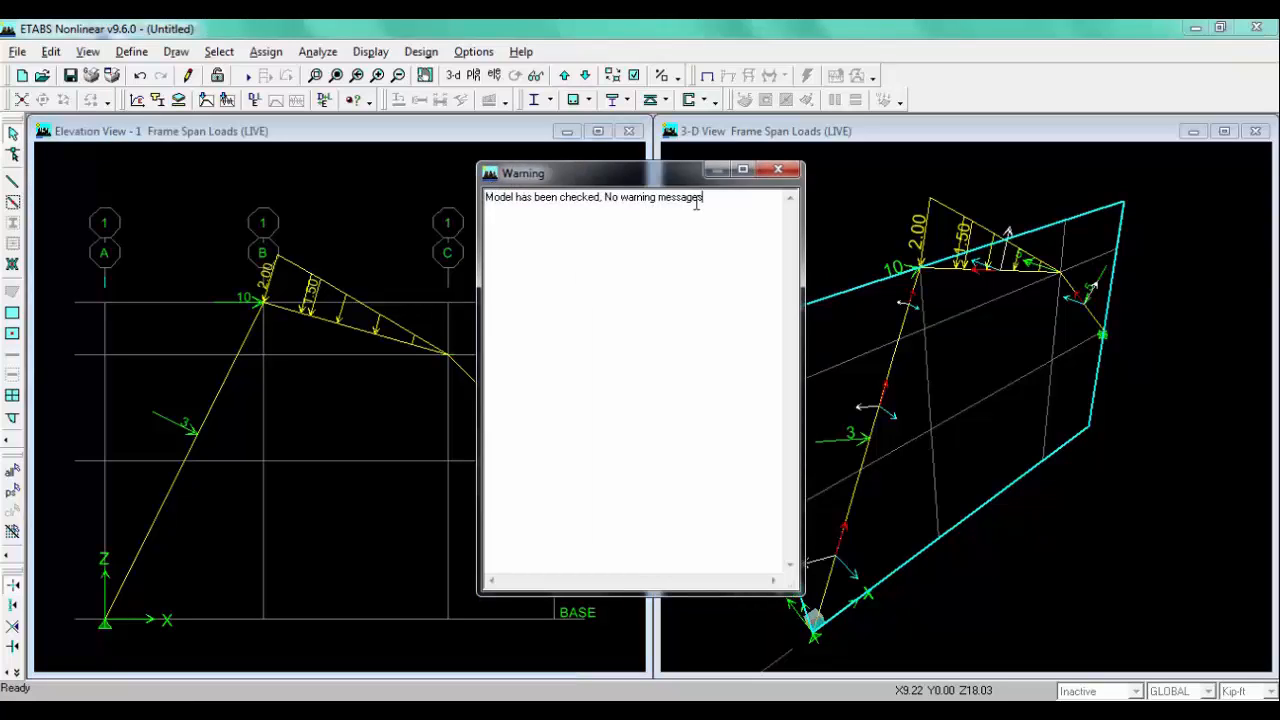
click(778, 169)
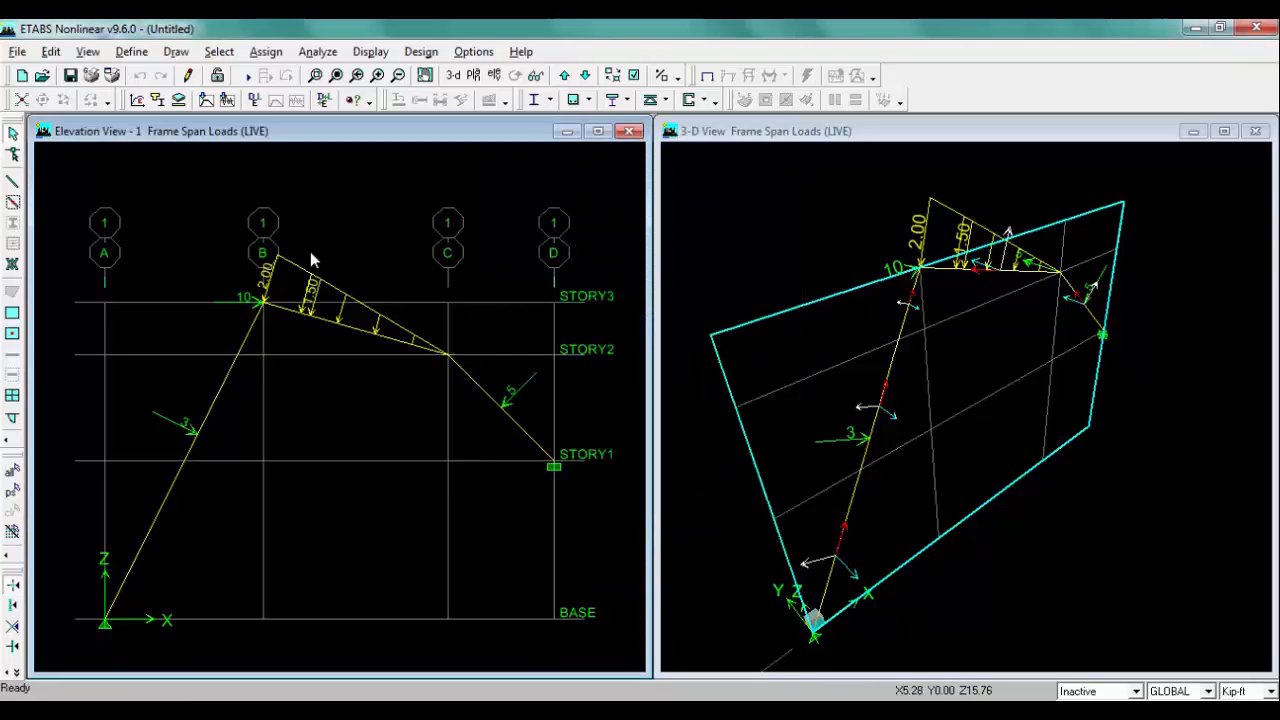
Step: Run the analysis, saving the model as etabs in the FFOutput folder on drive E:
click(250, 82)
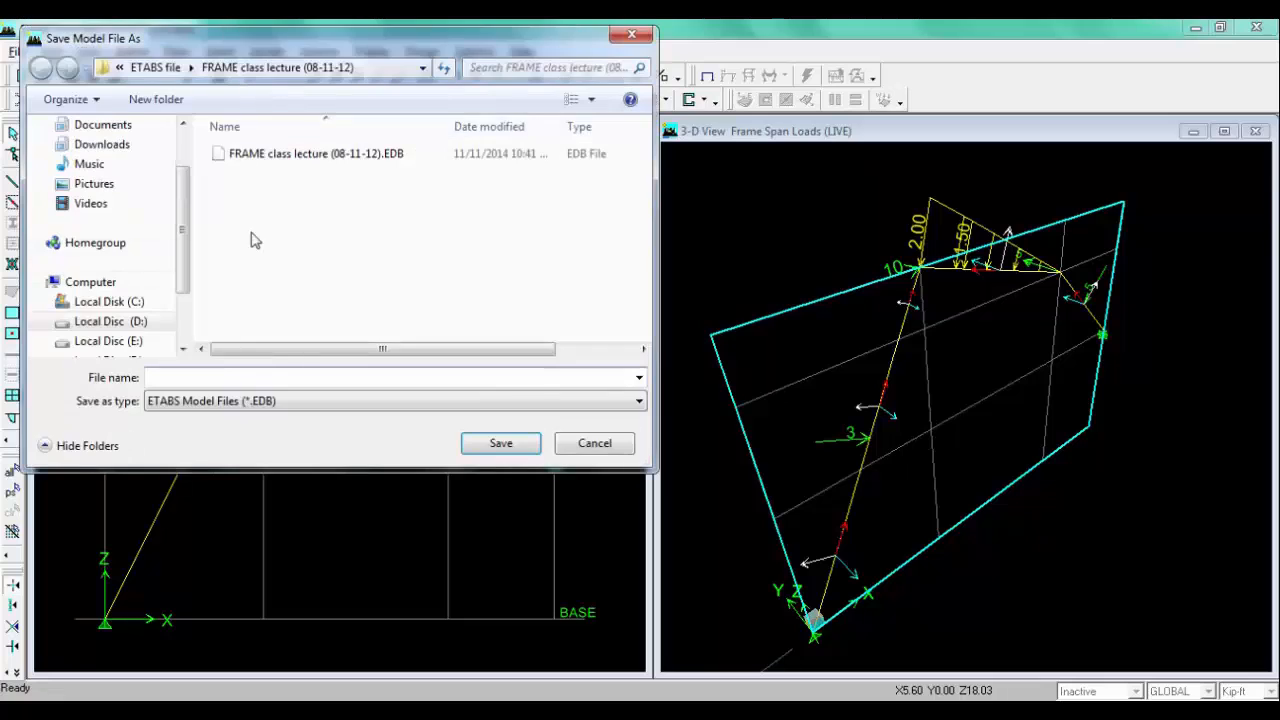
scroll(184, 279, down, 1)
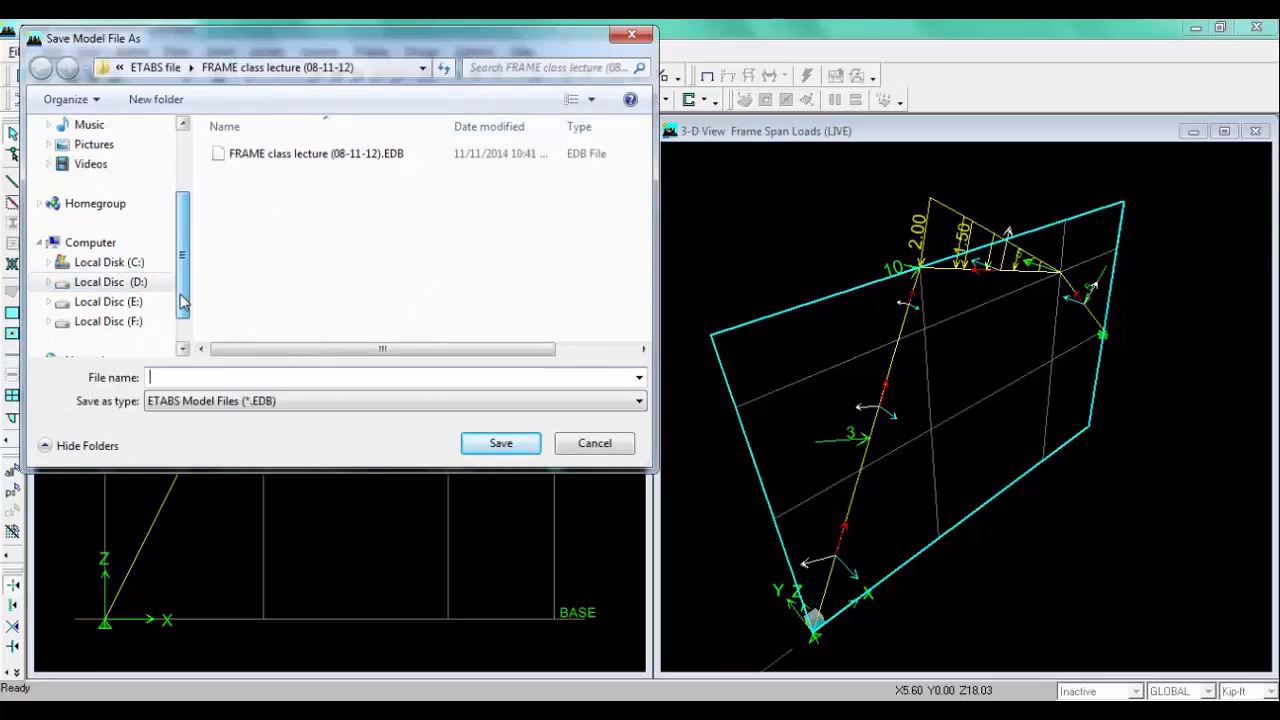
click(165, 301)
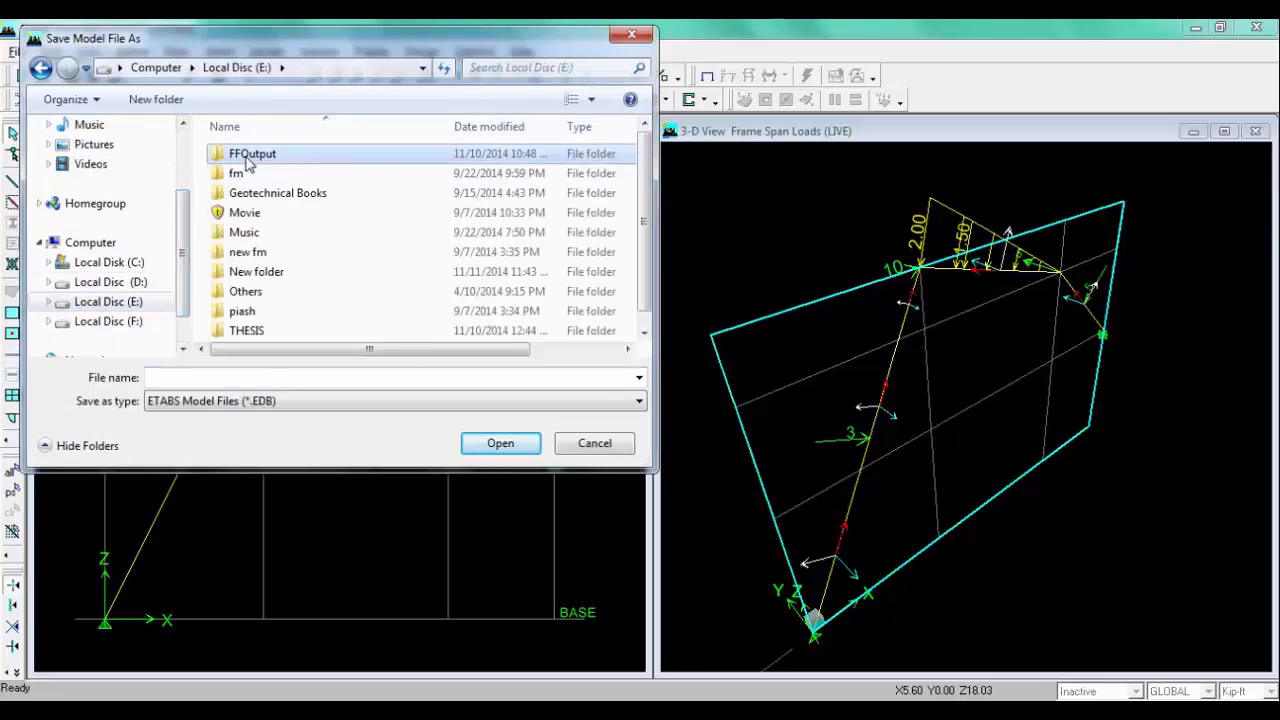
double_click(248, 154)
click(245, 377)
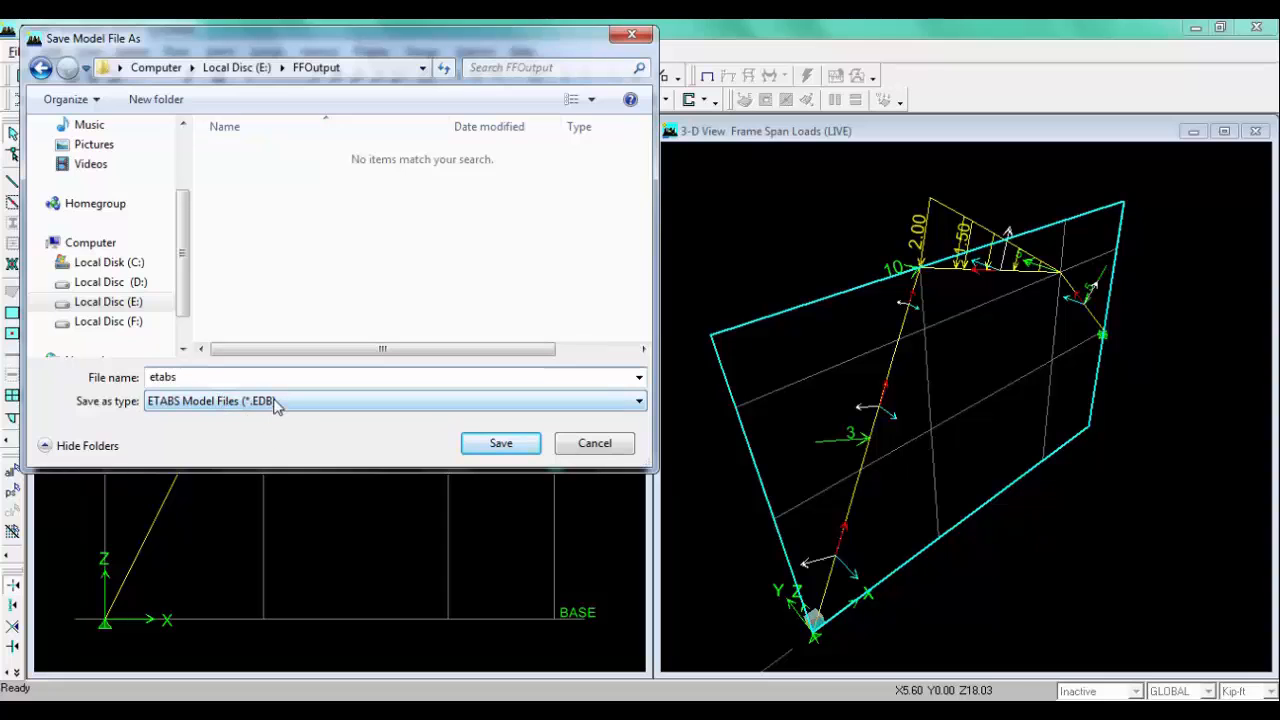
click(503, 444)
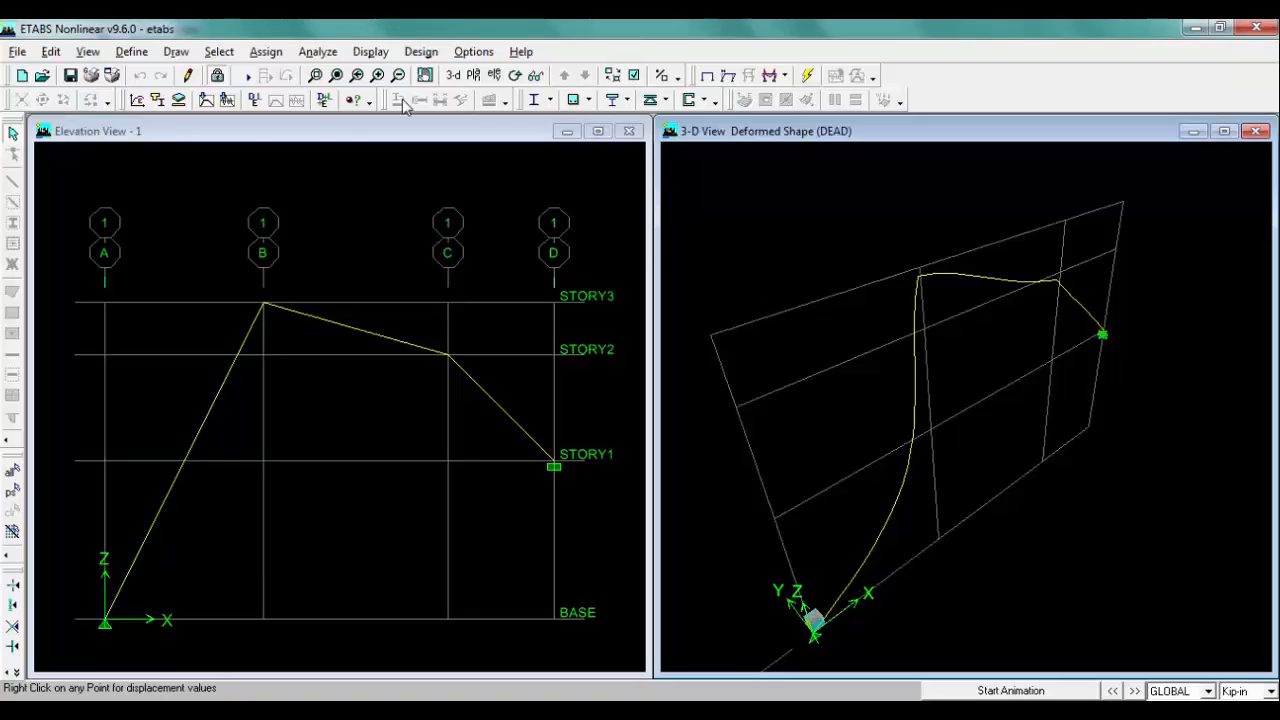
Step: Display the LIVE support reactions in the elevation view and switch the units to Kip-ft
click(349, 134)
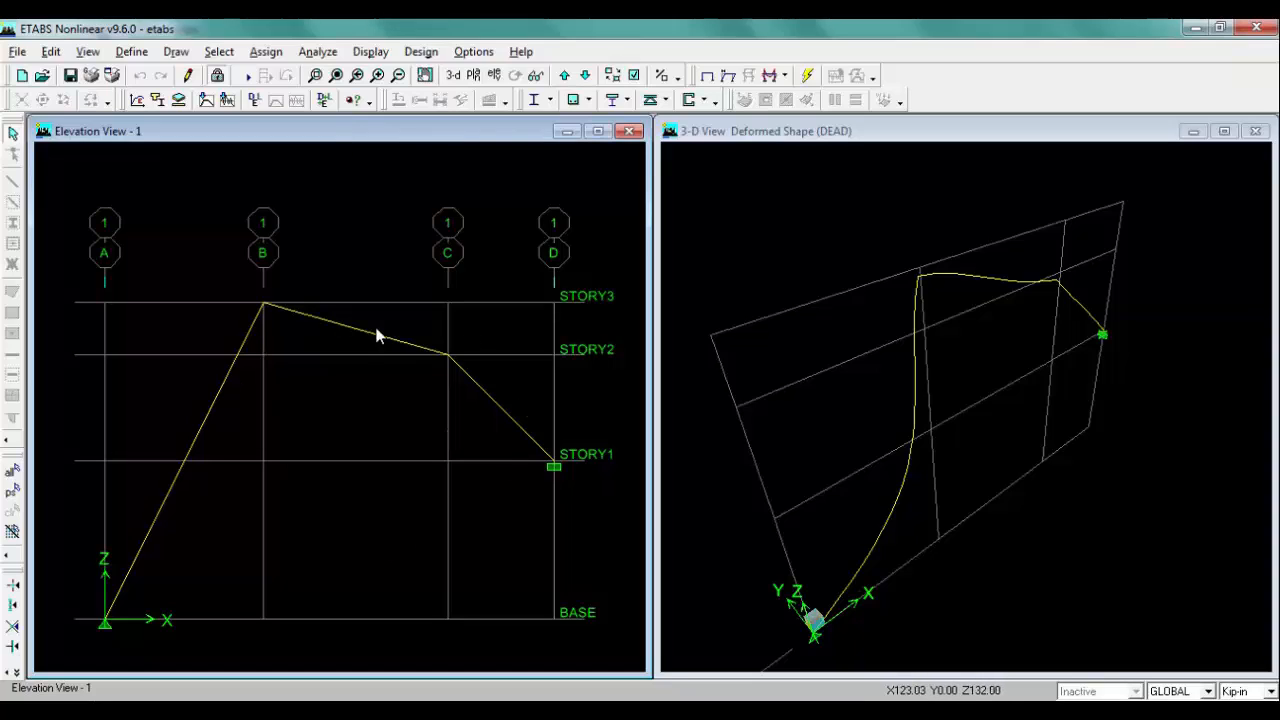
click(787, 77)
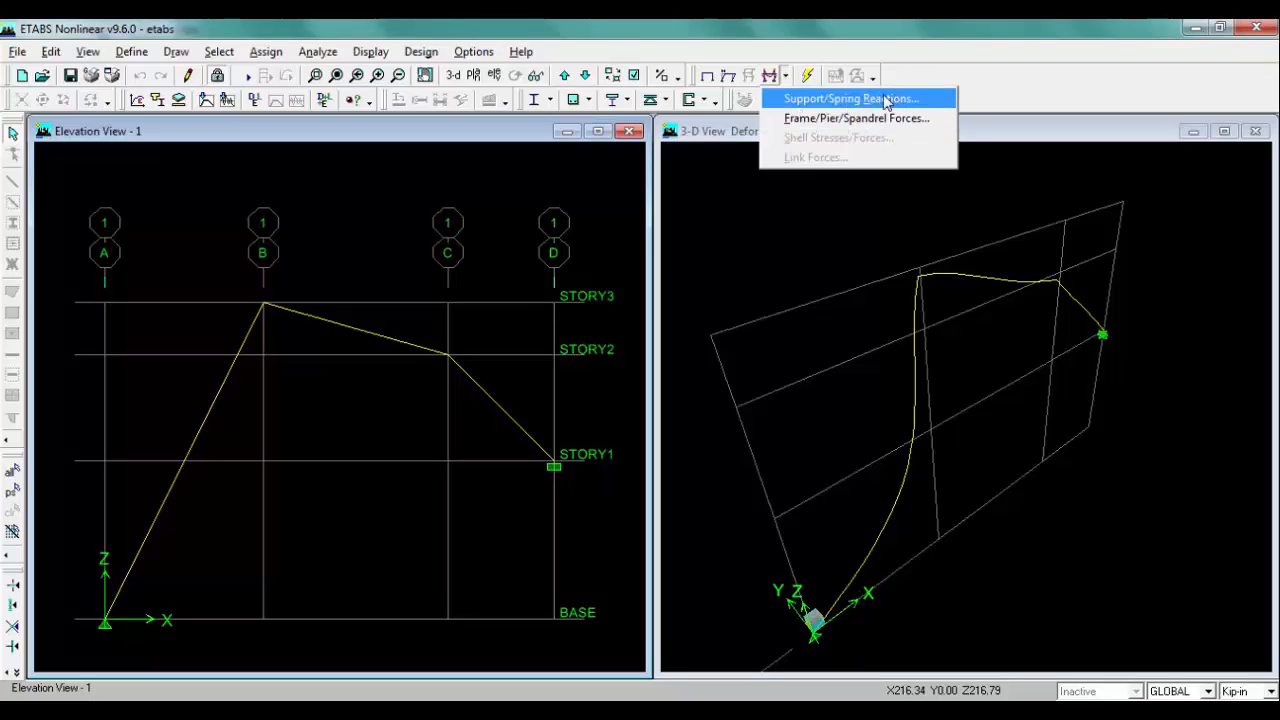
click(813, 99)
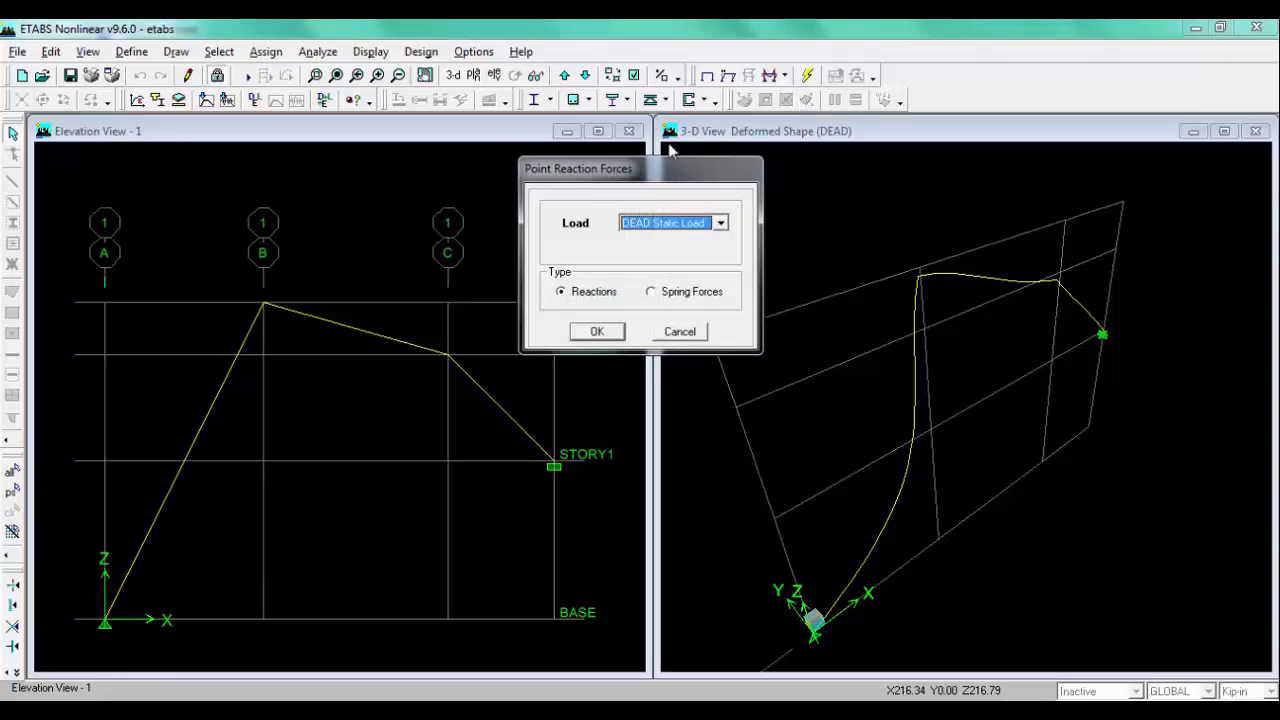
click(654, 224)
click(650, 252)
click(590, 331)
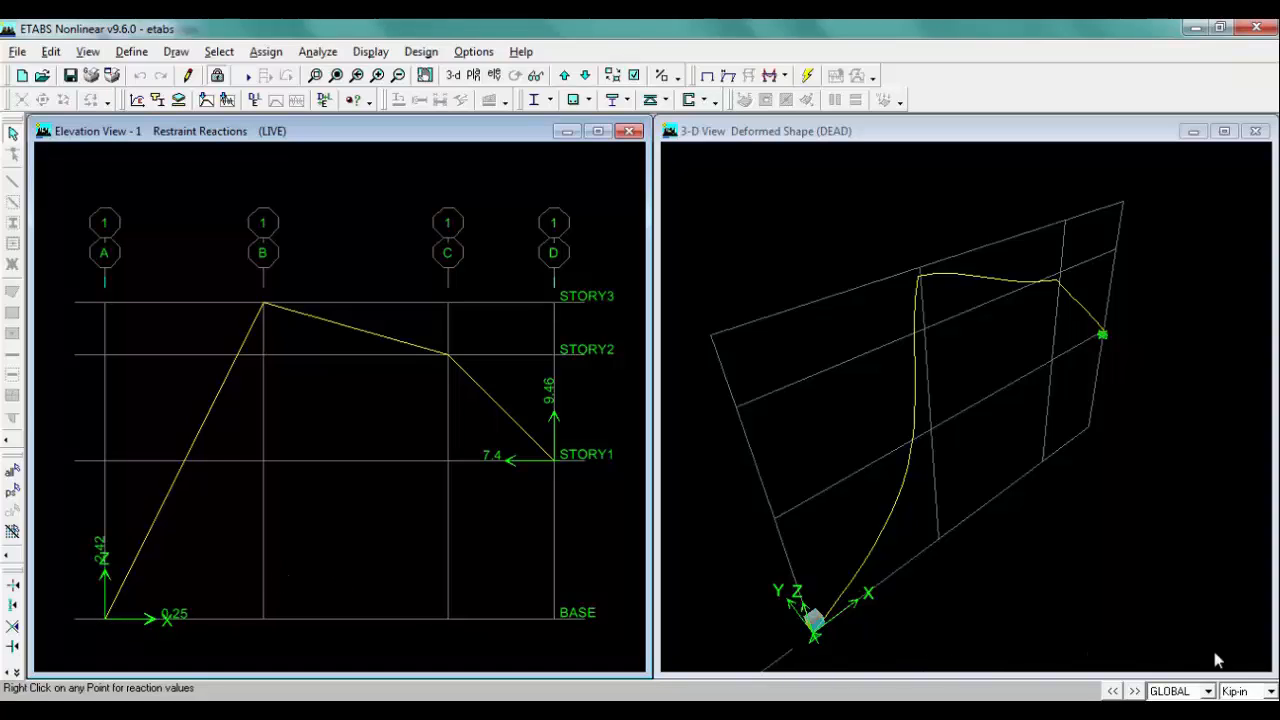
click(1256, 692)
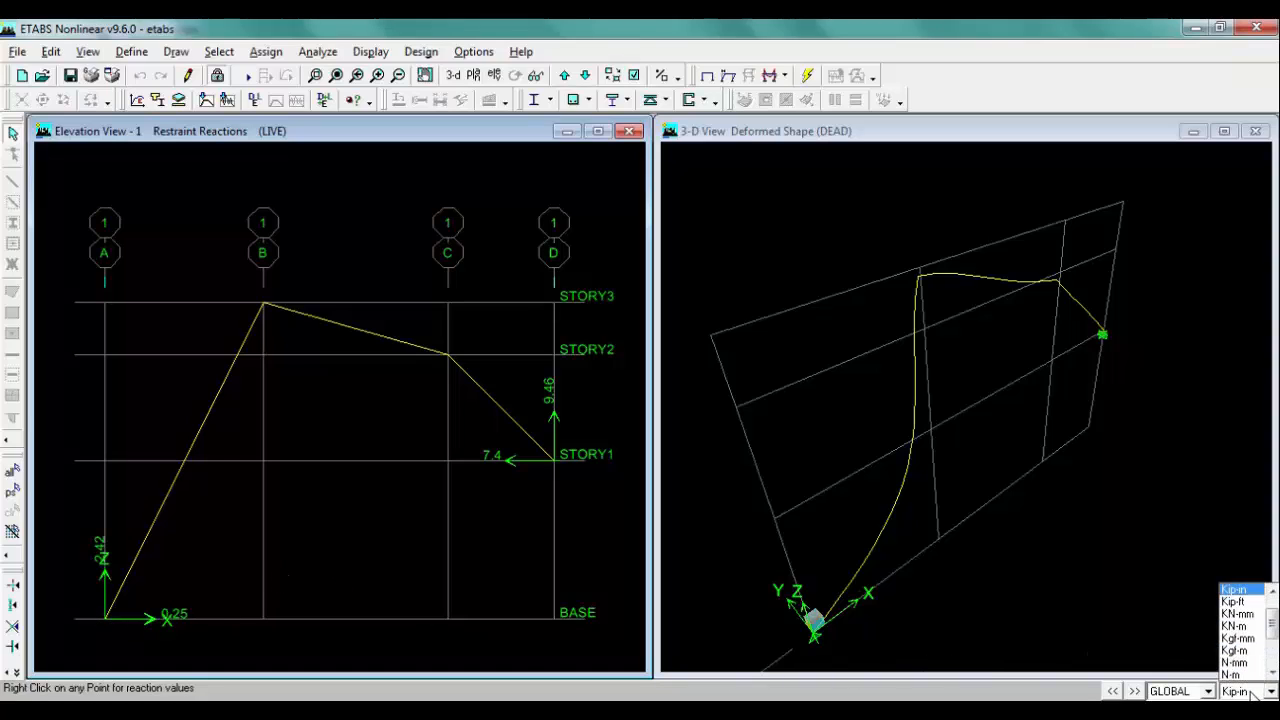
click(1237, 601)
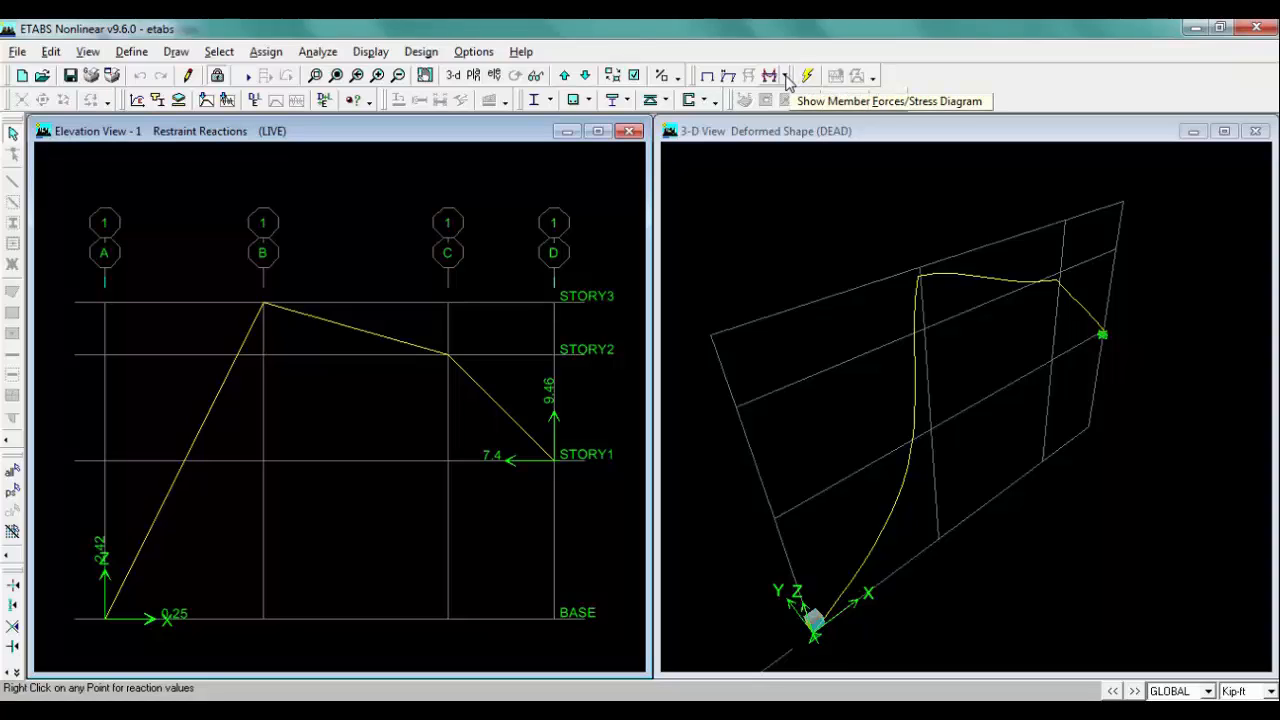
Step: Display the LIVE Shear 2-2 diagram for frames without fill and with values shown
click(787, 78)
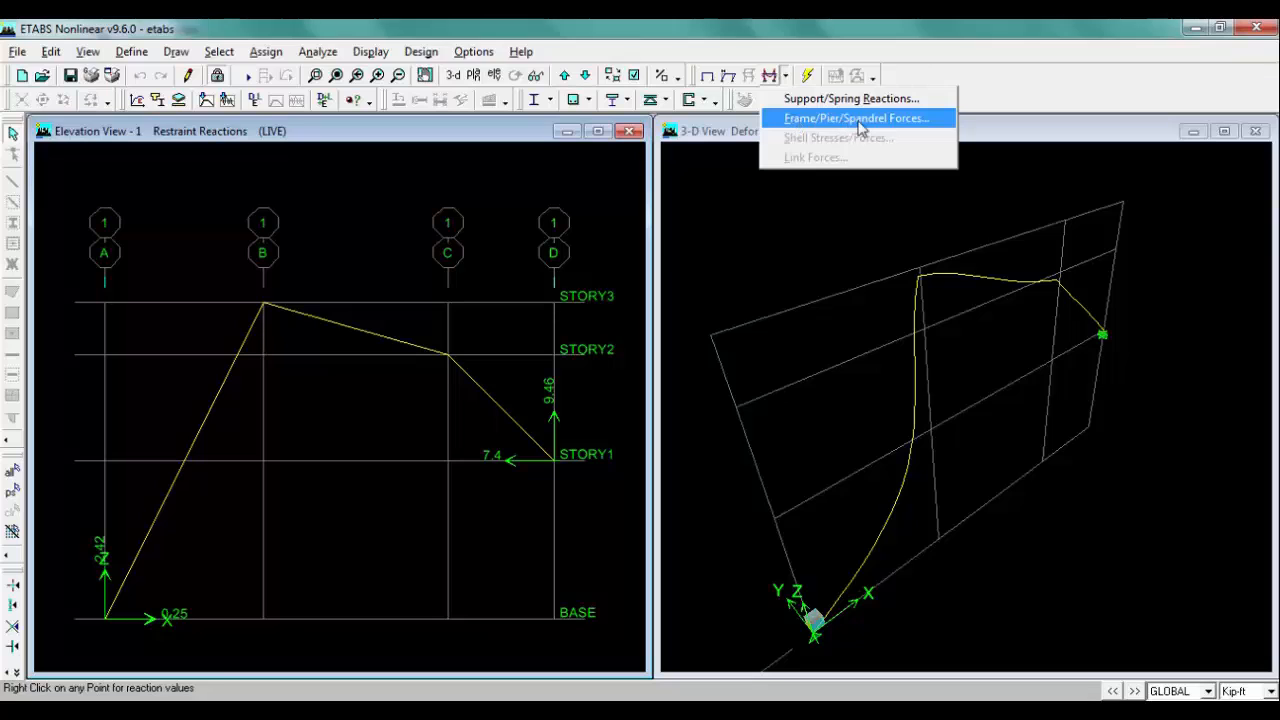
click(893, 124)
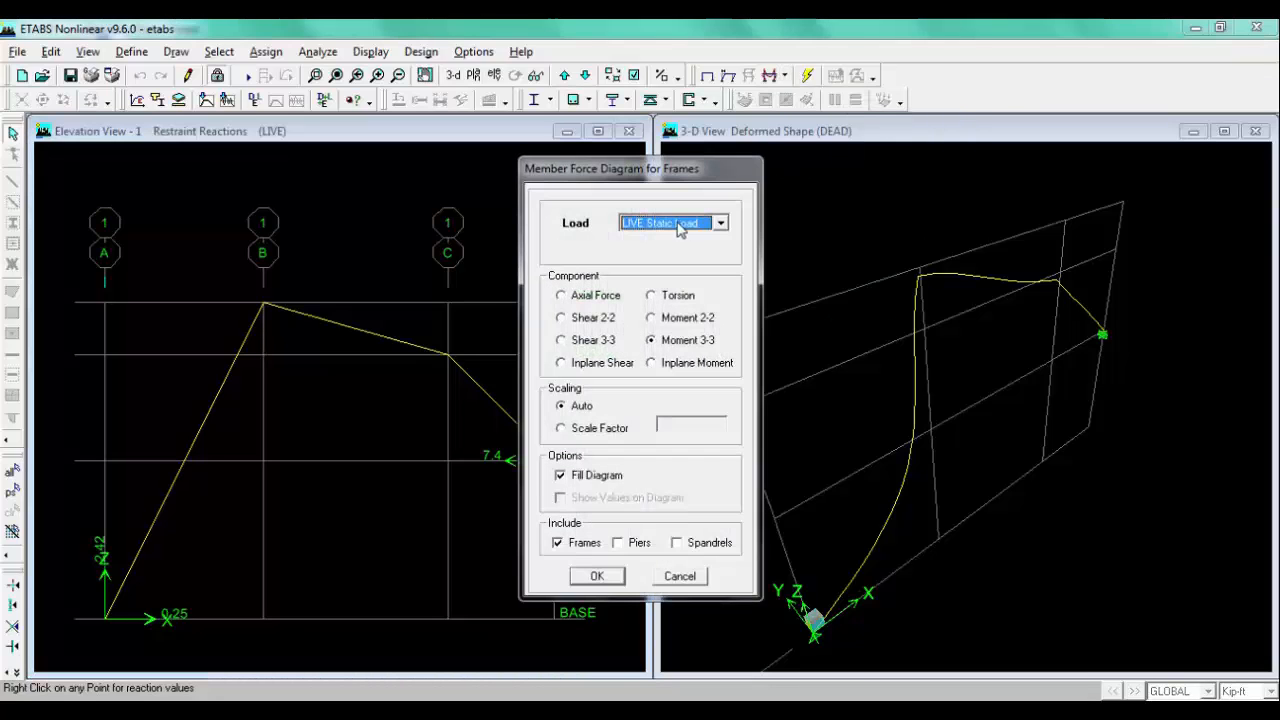
click(584, 320)
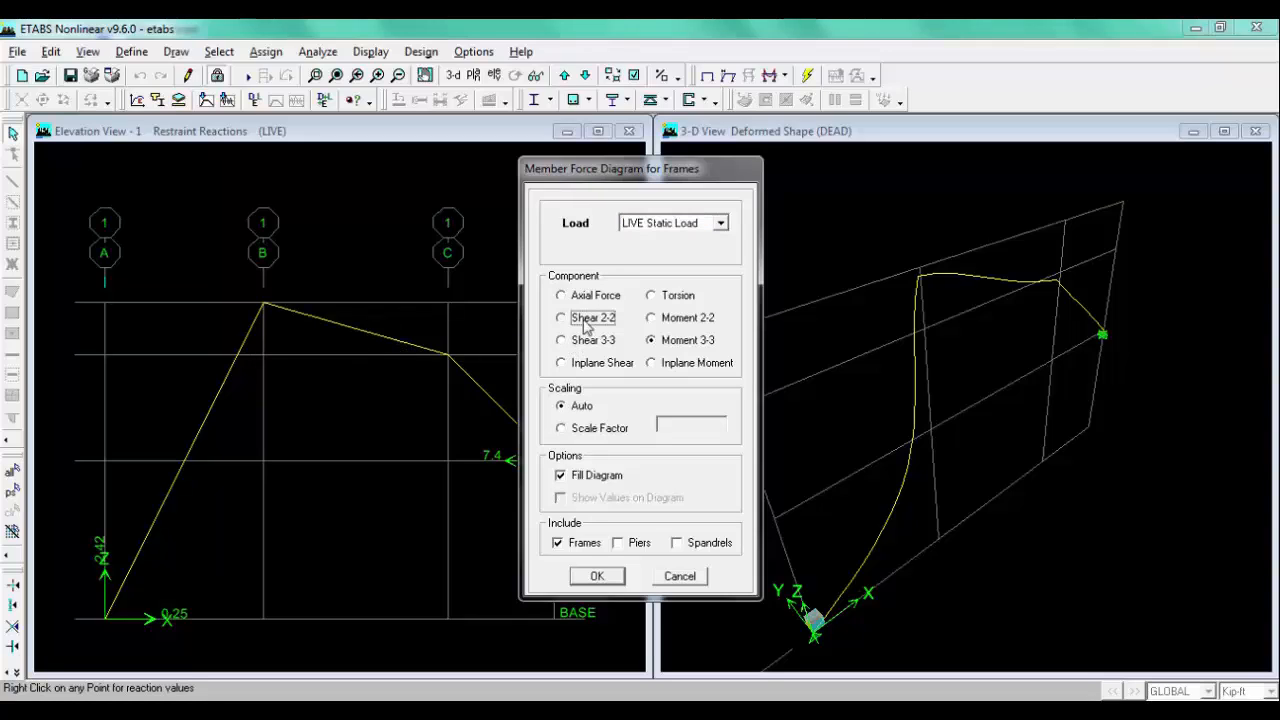
click(561, 477)
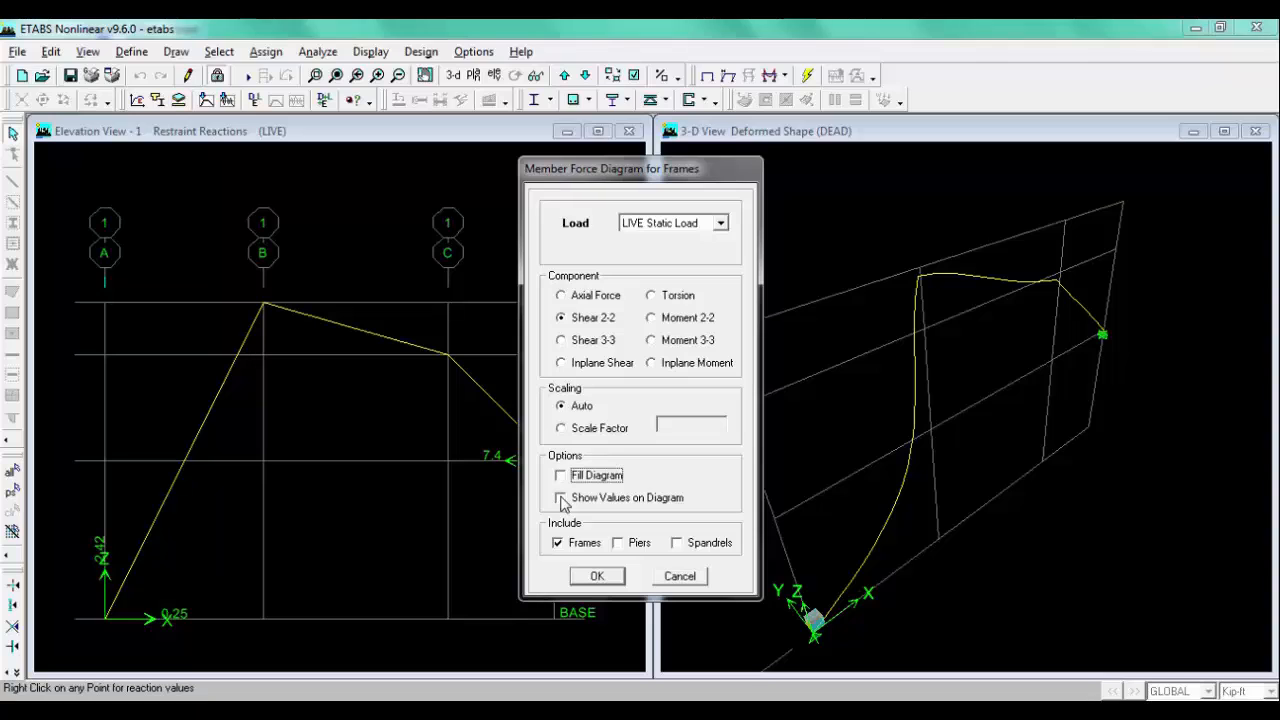
click(561, 498)
click(597, 576)
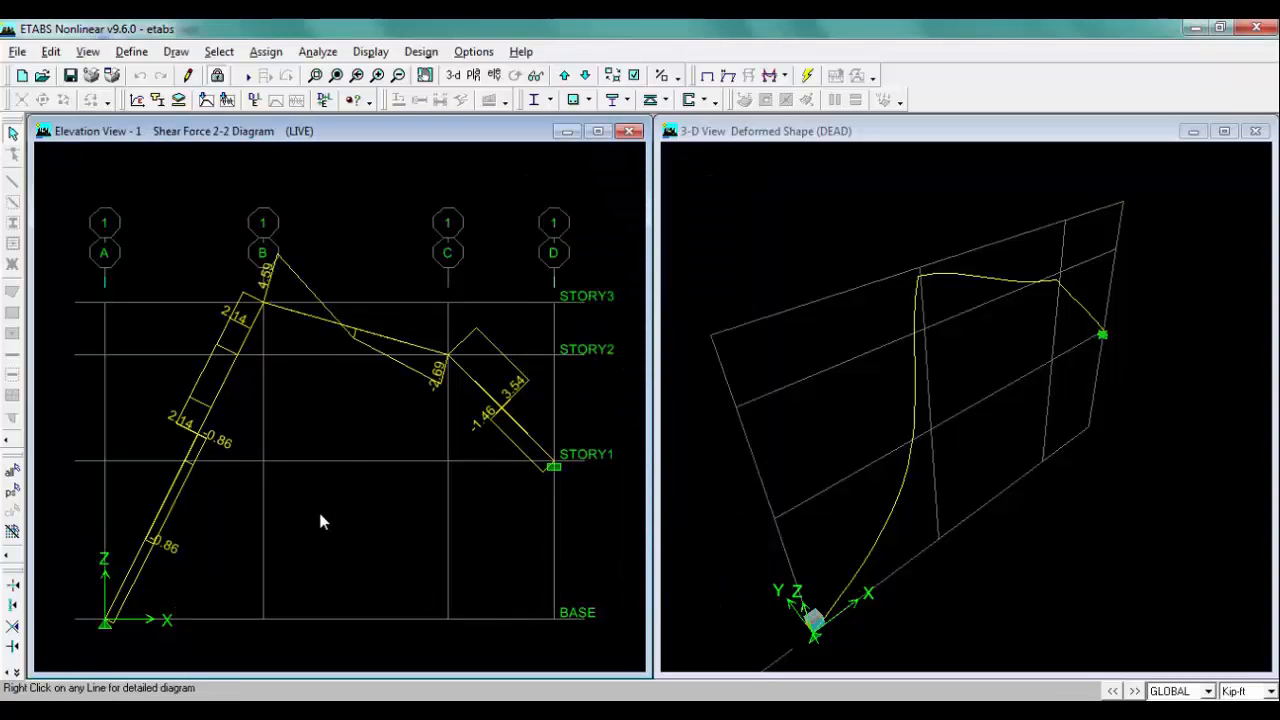
Step: Display the LIVE Moment 3-3 diagram for frames with values shown
click(786, 77)
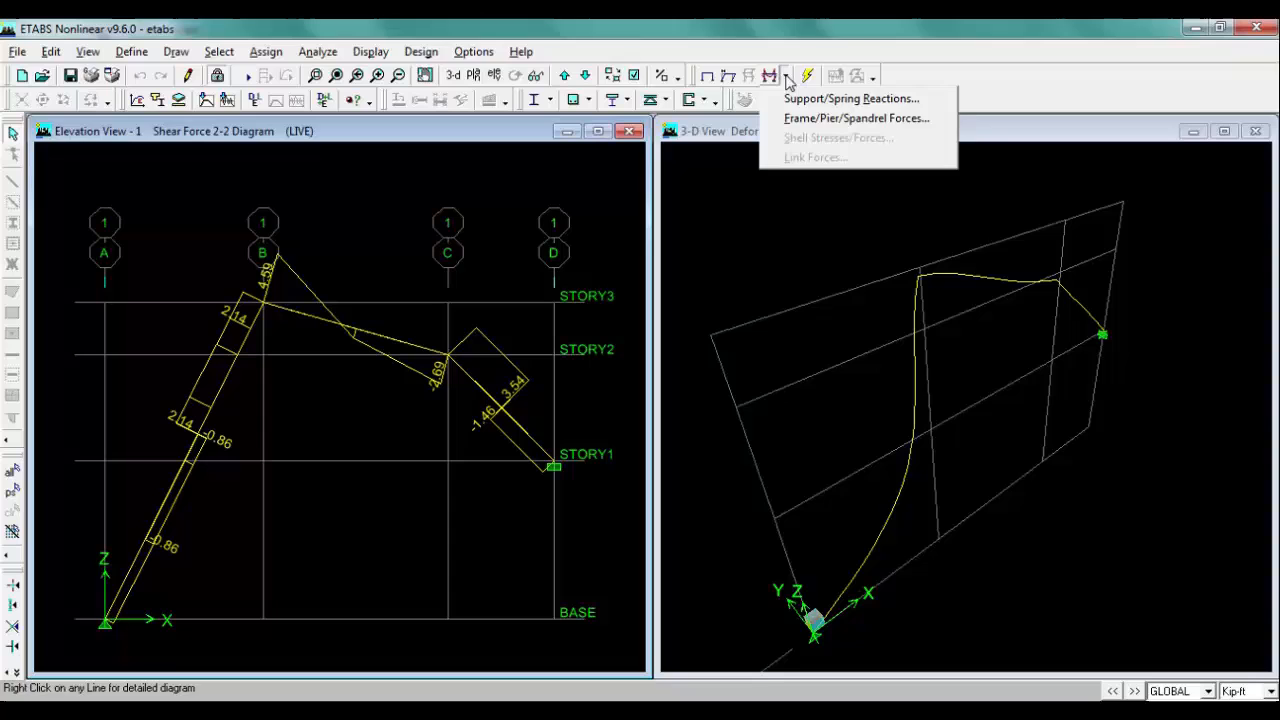
click(791, 119)
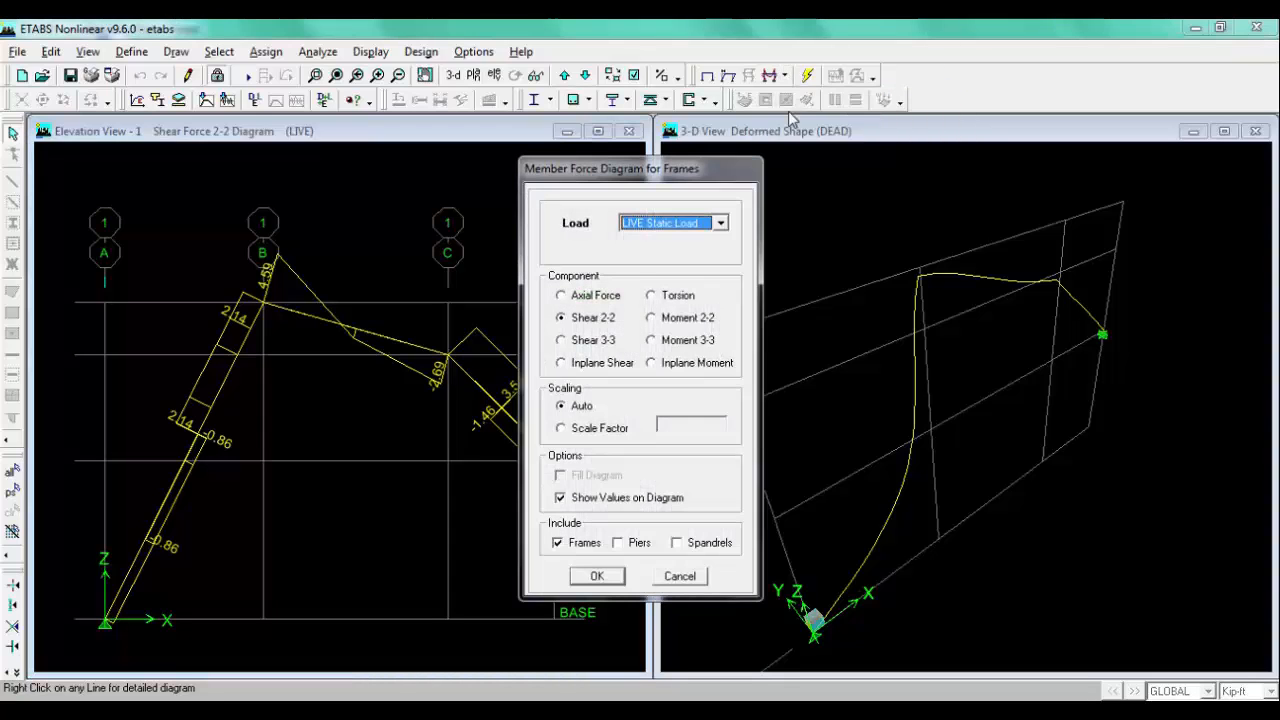
click(663, 342)
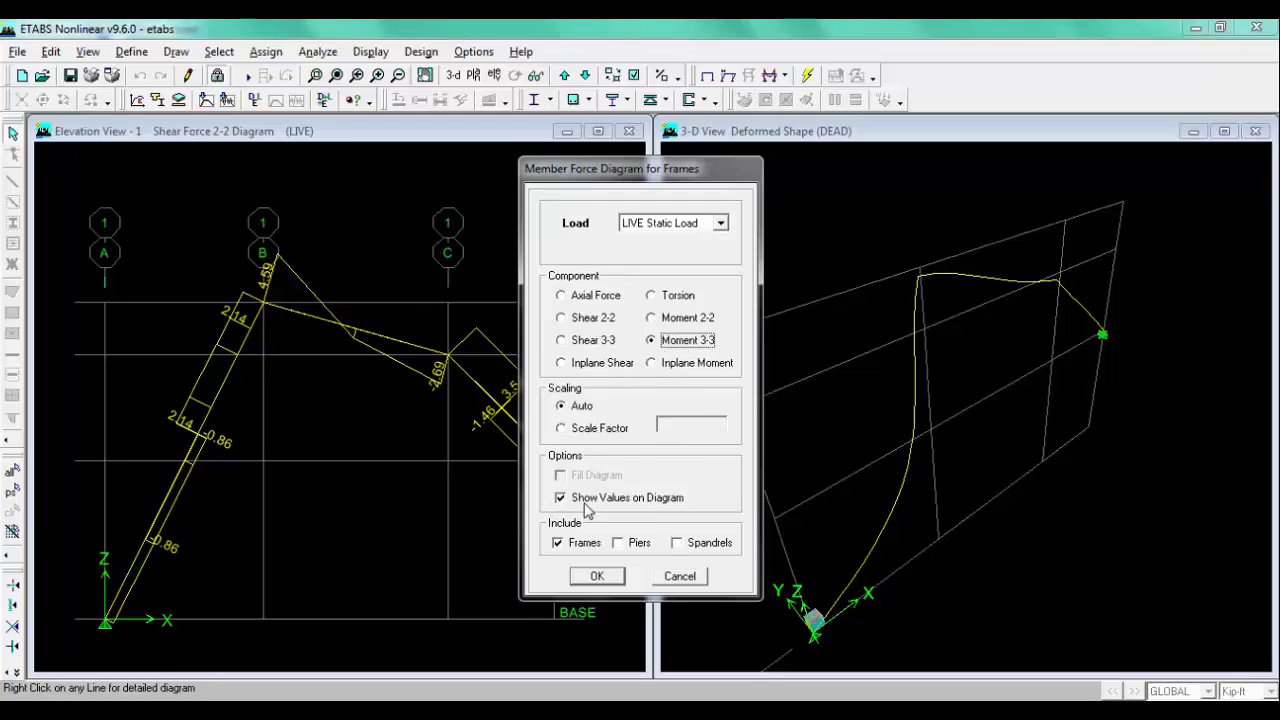
click(586, 577)
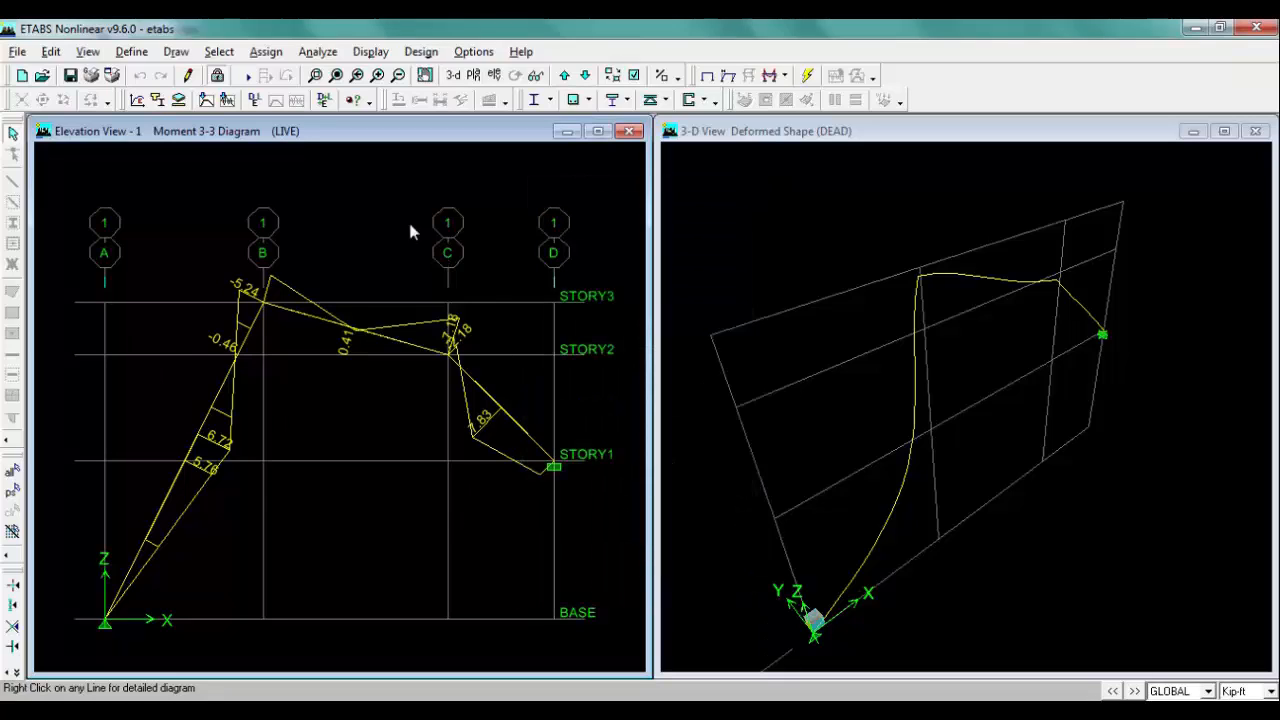
Step: Capture a picture of the elevation view window with its title bar
click(18, 51)
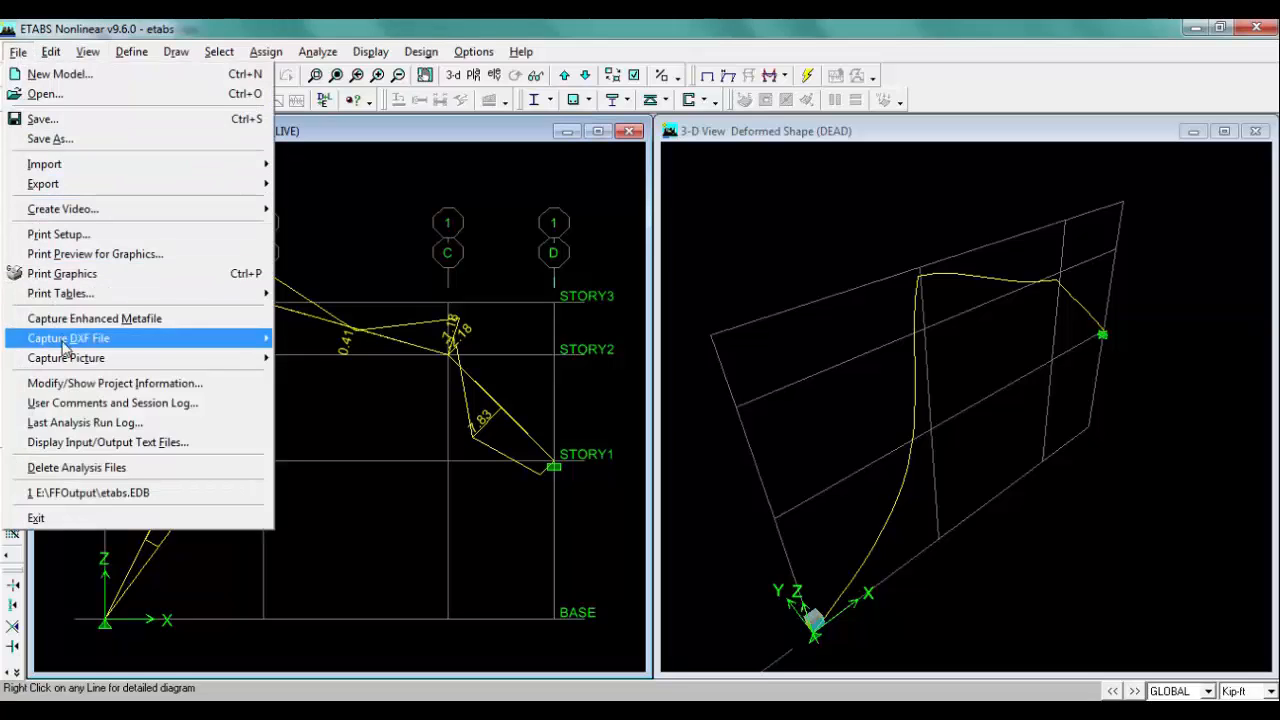
mouse_move(66, 358)
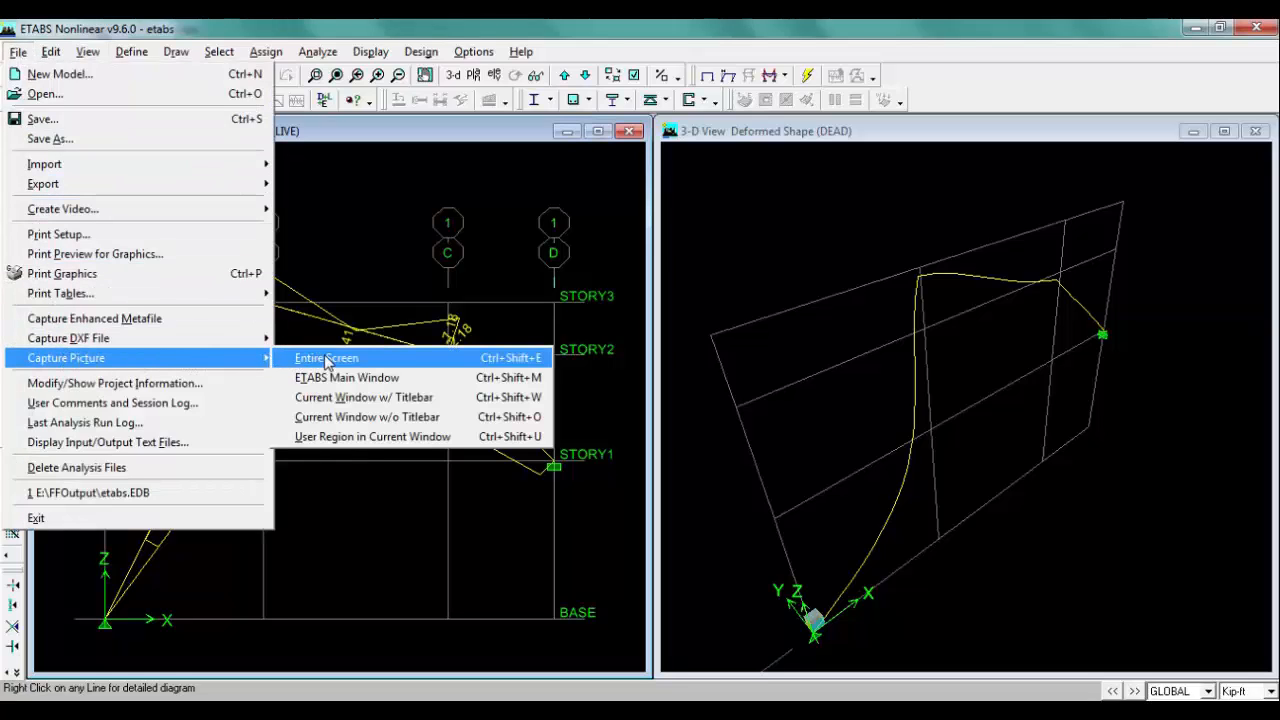
click(530, 400)
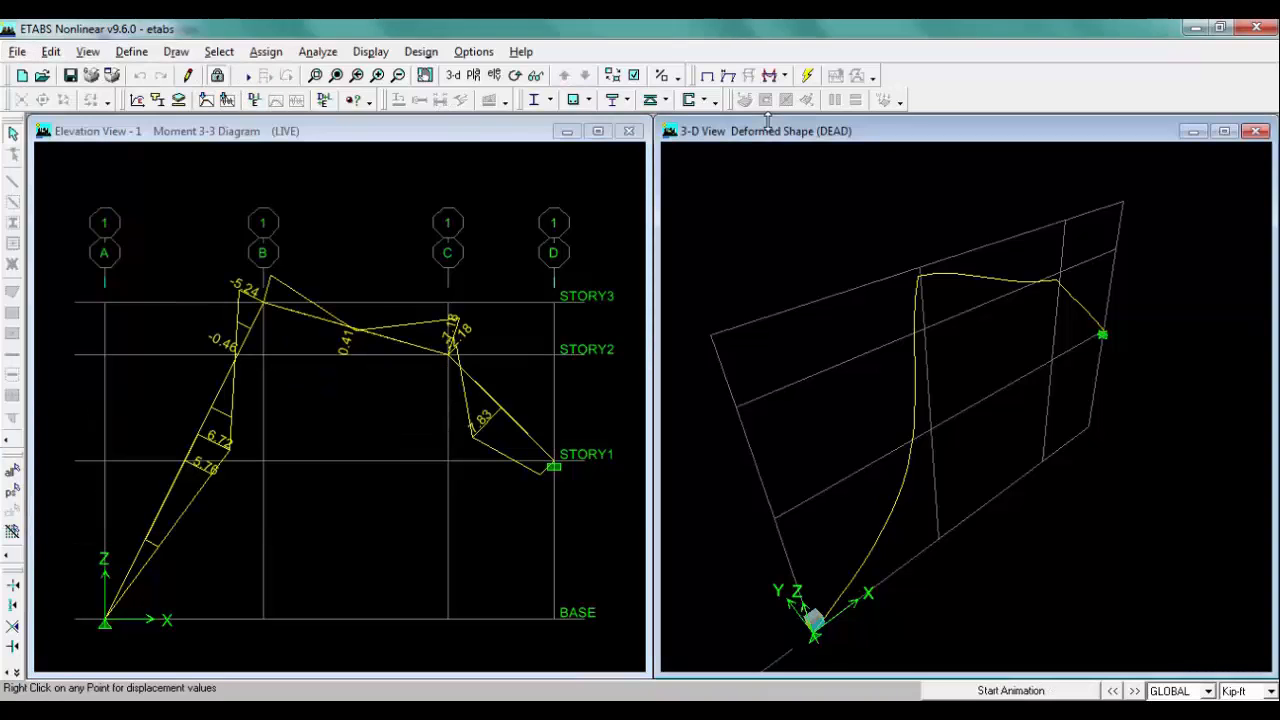
click(466, 136)
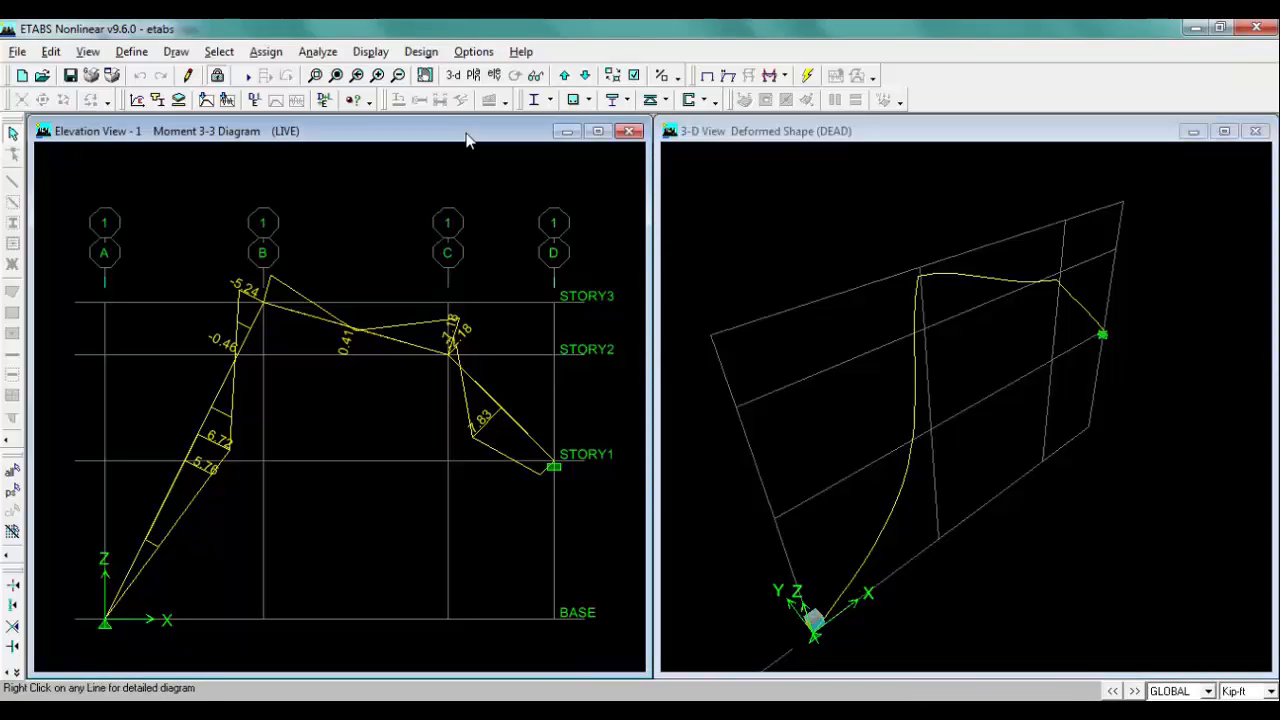
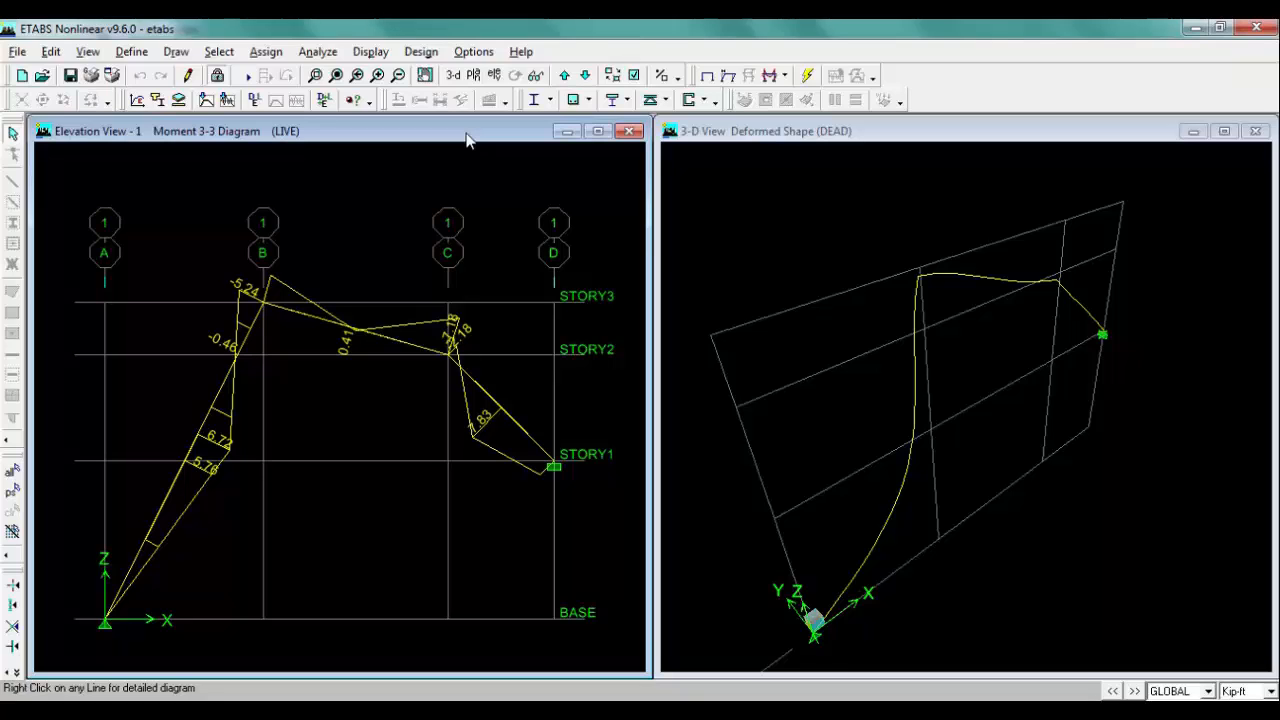
Step: Close the current model without saving and start a new one, cancelling the grid setup
click(17, 52)
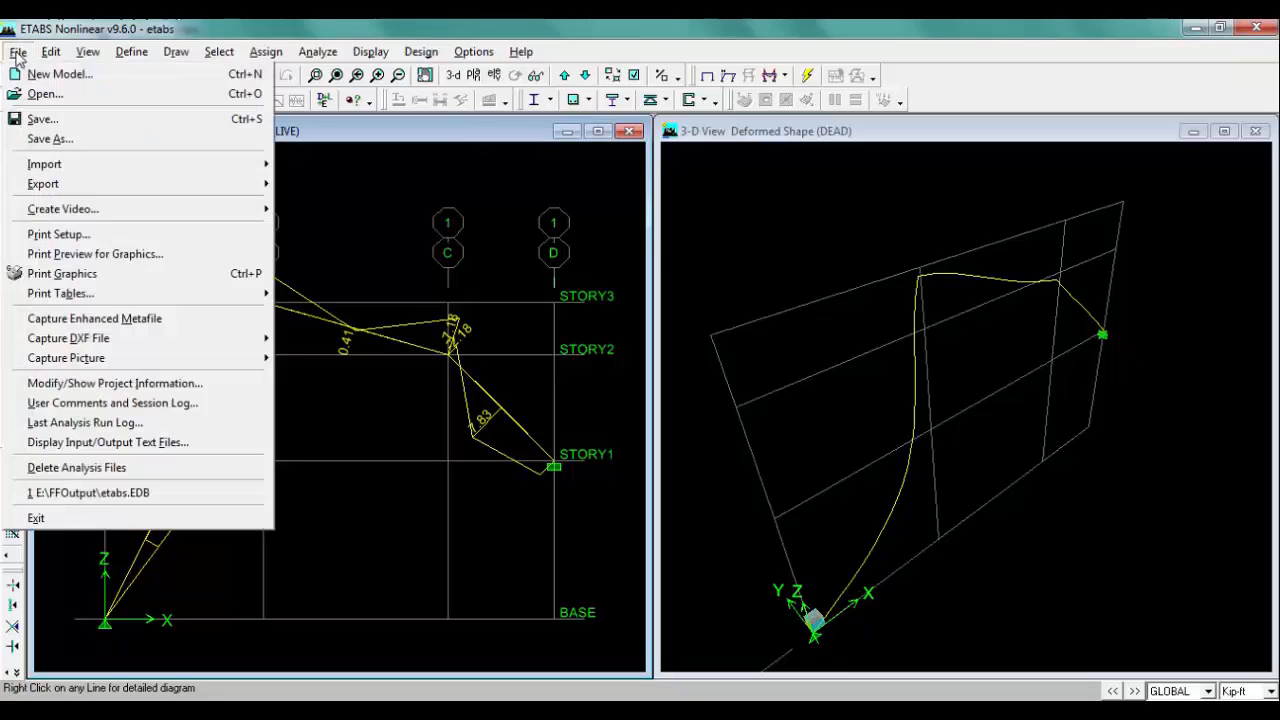
click(116, 76)
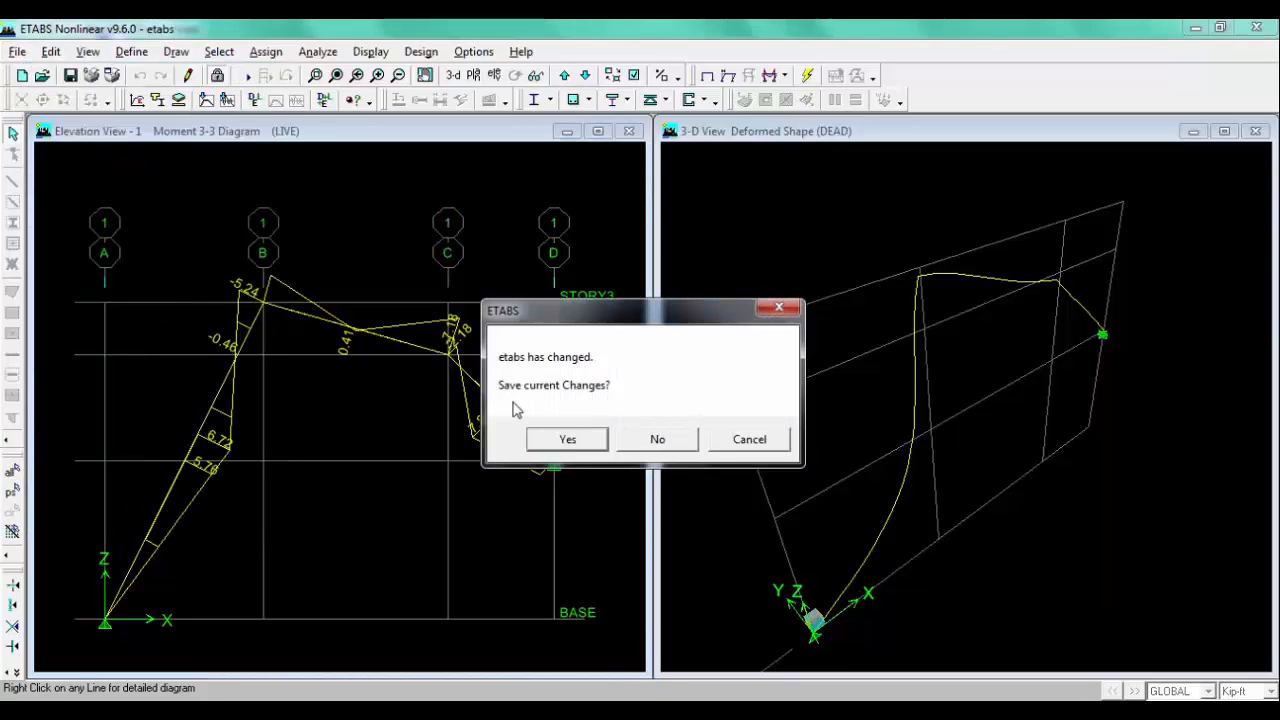
click(654, 446)
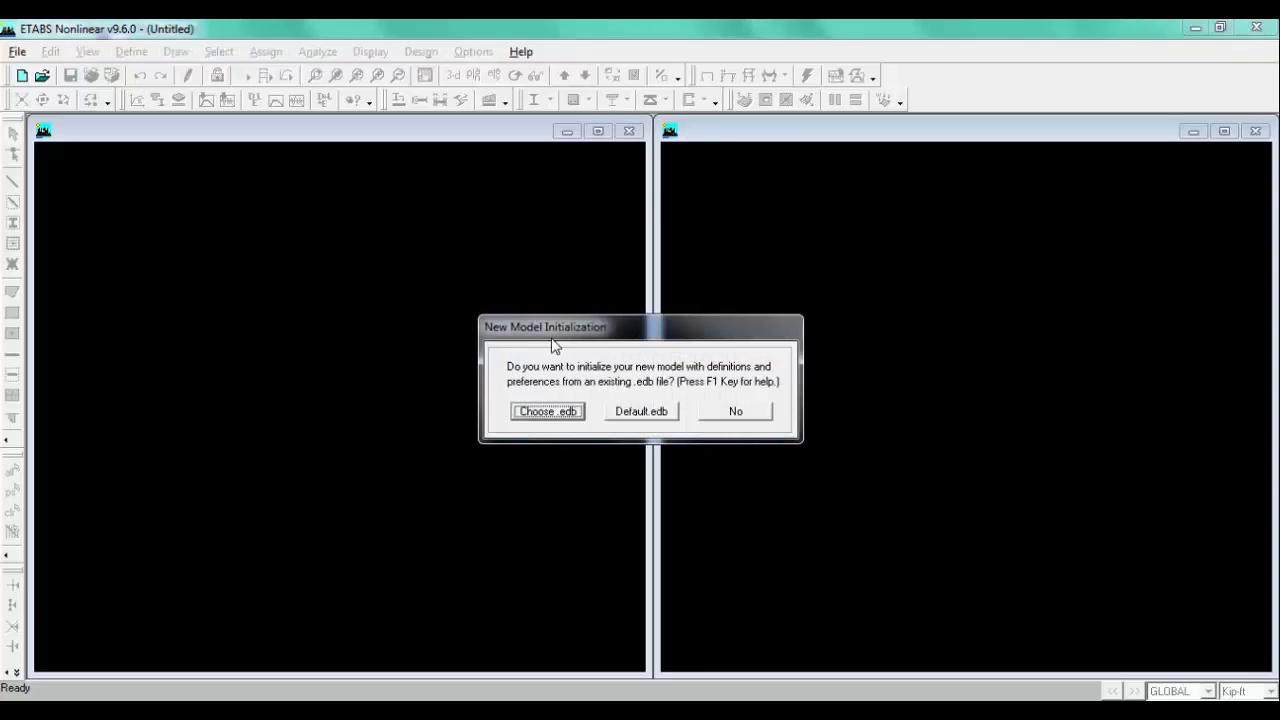
click(746, 410)
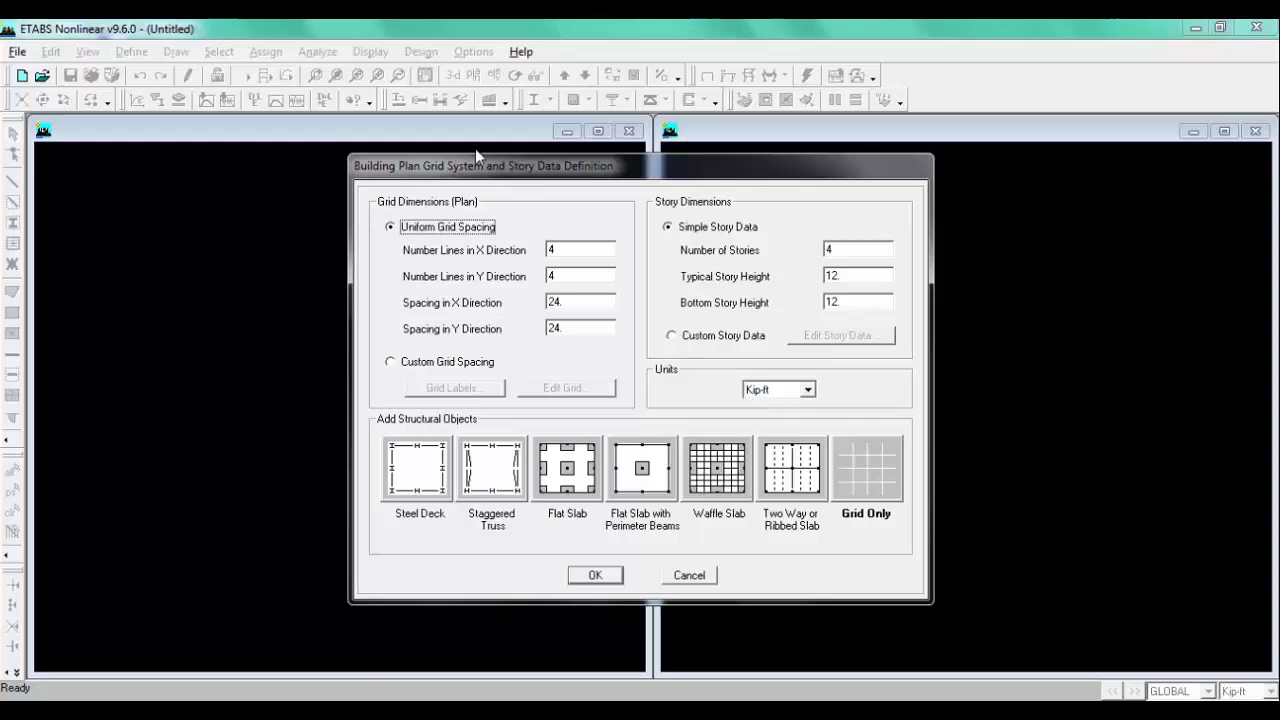
click(689, 576)
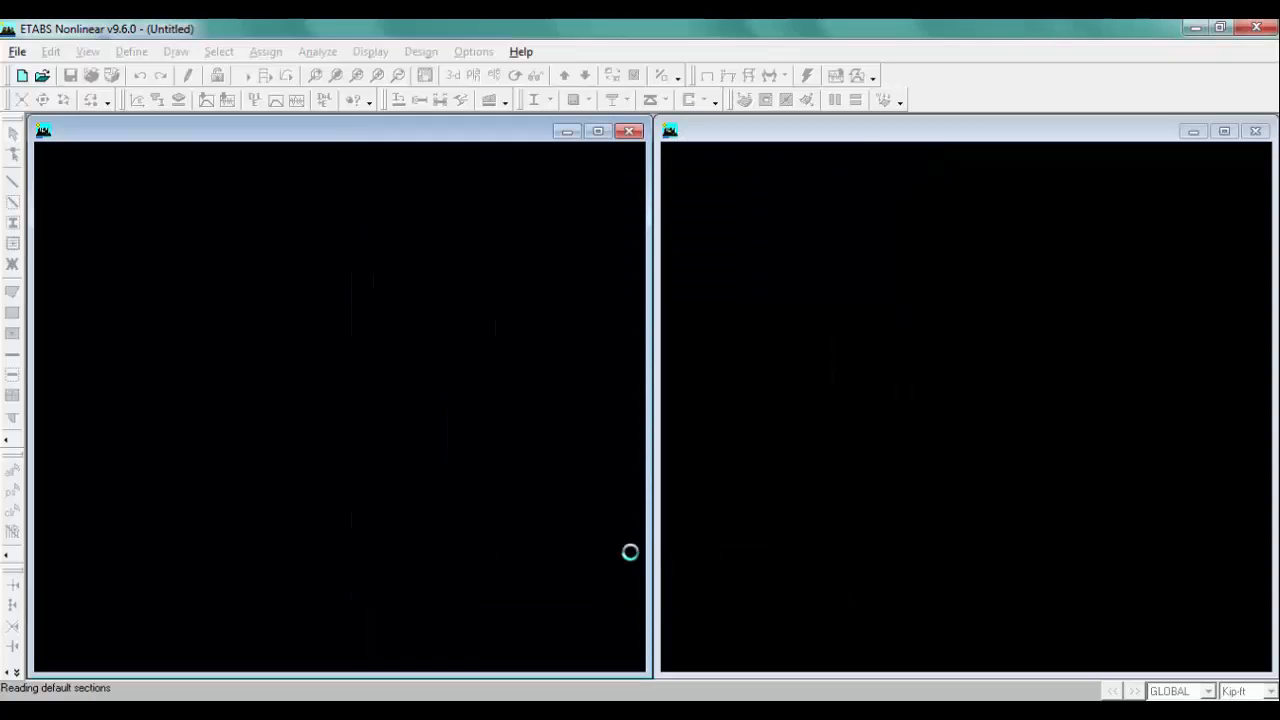
Step: Open the FRAME-2 sketch image to review the new frame's geometry and loads
click(1197, 27)
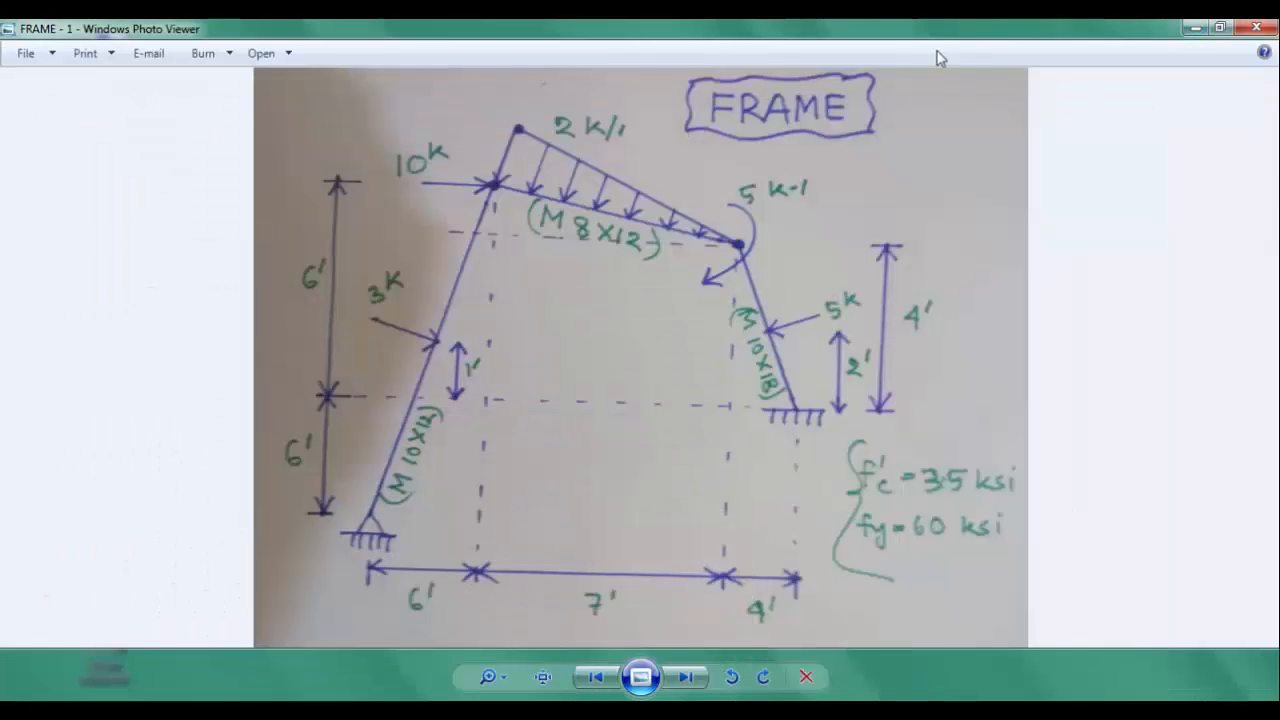
click(1260, 27)
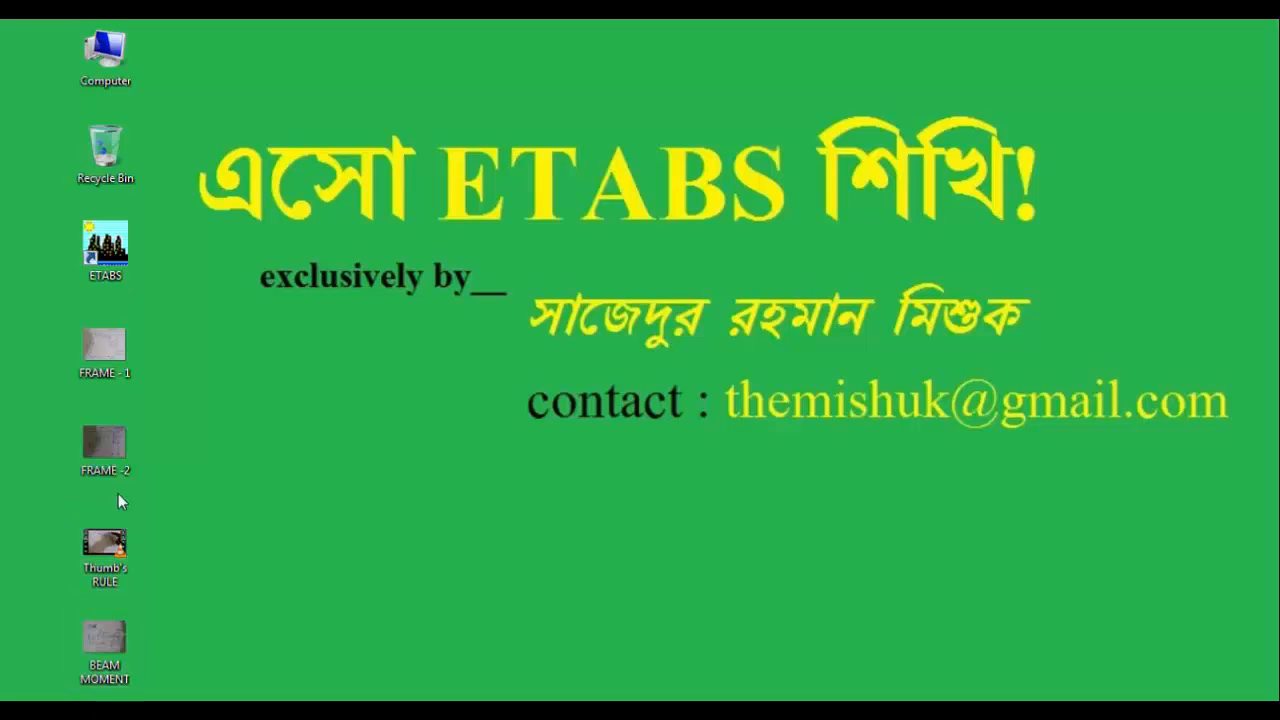
double_click(118, 455)
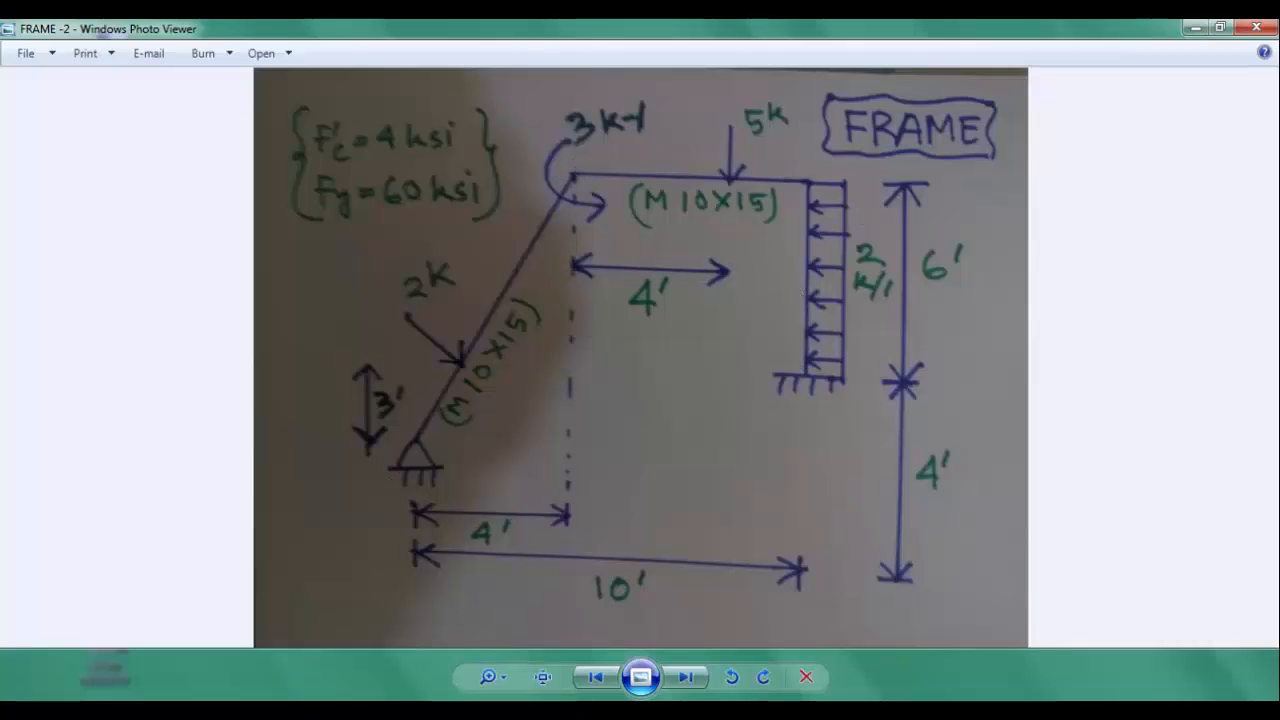
key(alt+Tab)
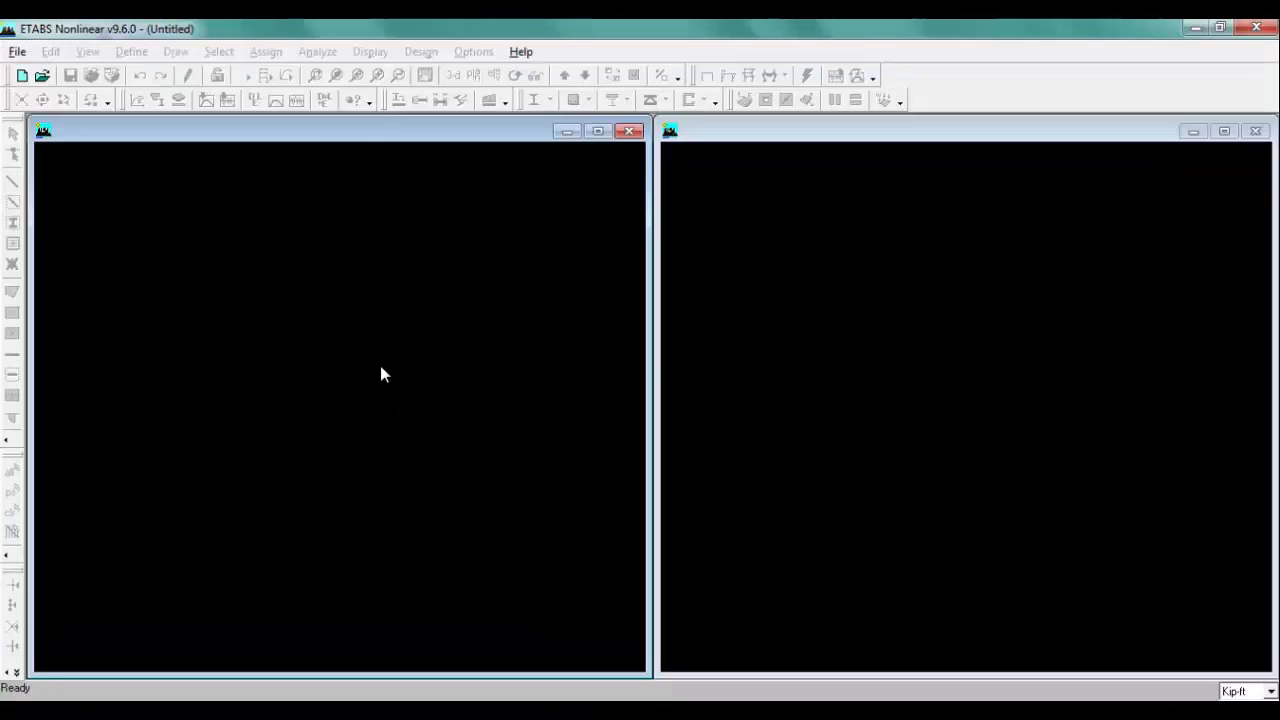
Step: Start a new model without initializing it from an existing file
click(17, 52)
click(40, 72)
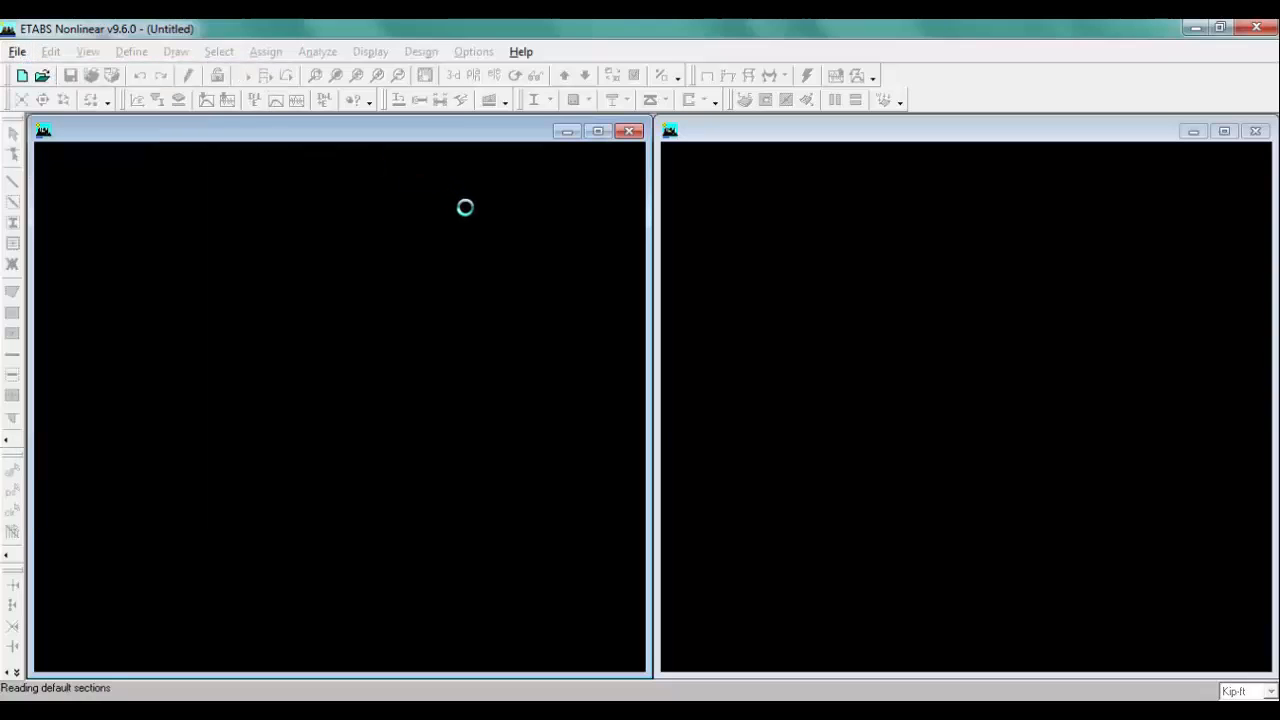
click(733, 411)
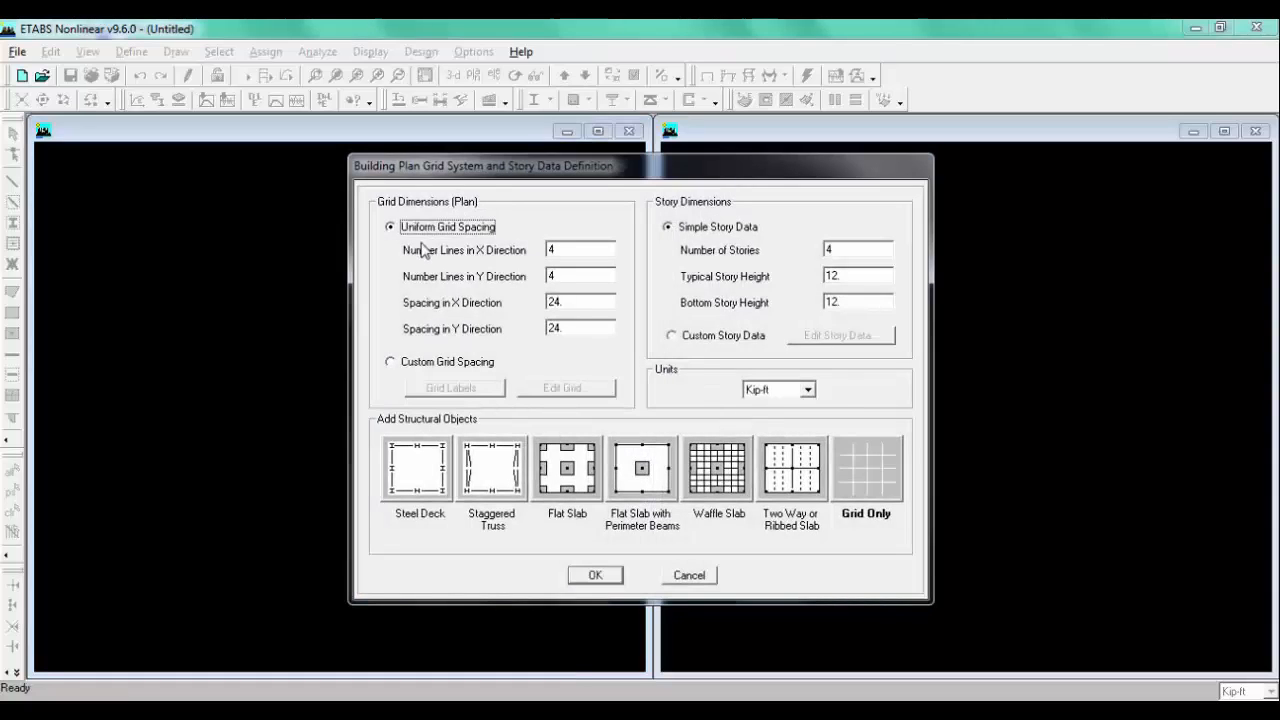
Step: Set the uniform grid to 3 lines in X, 1 line in Y and 4 ft X spacing
double_click(558, 252)
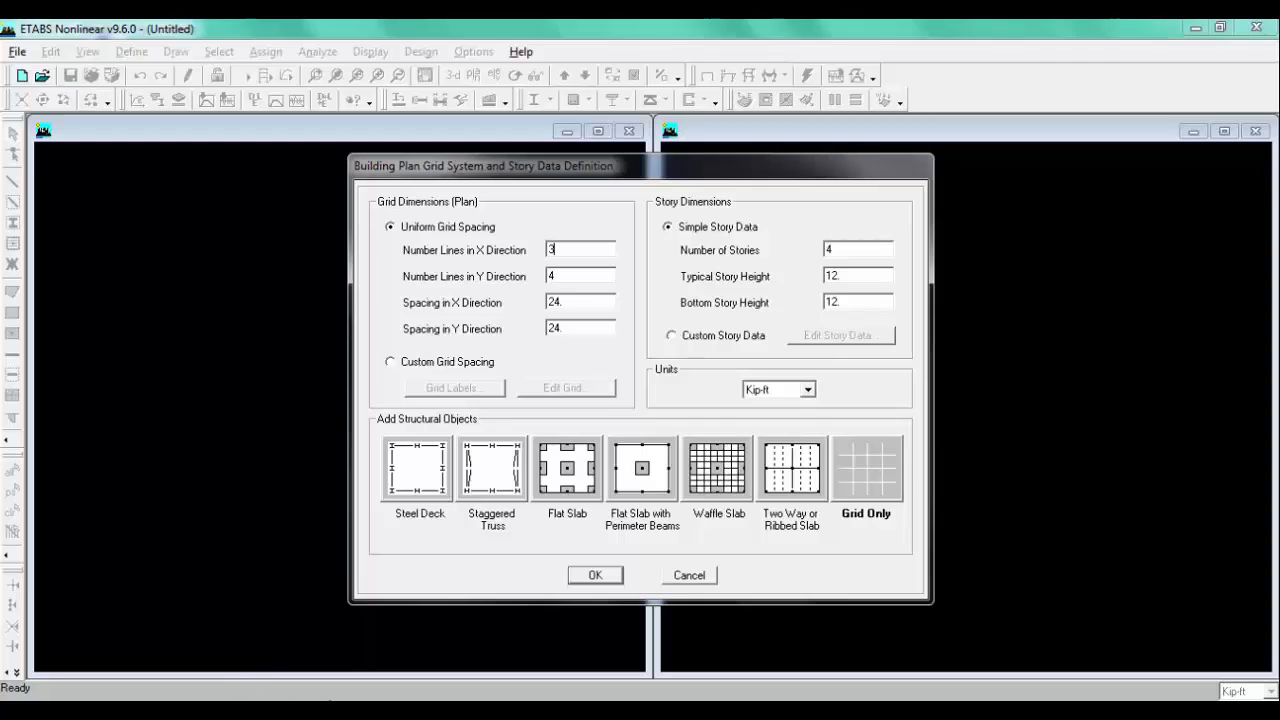
click(236, 708)
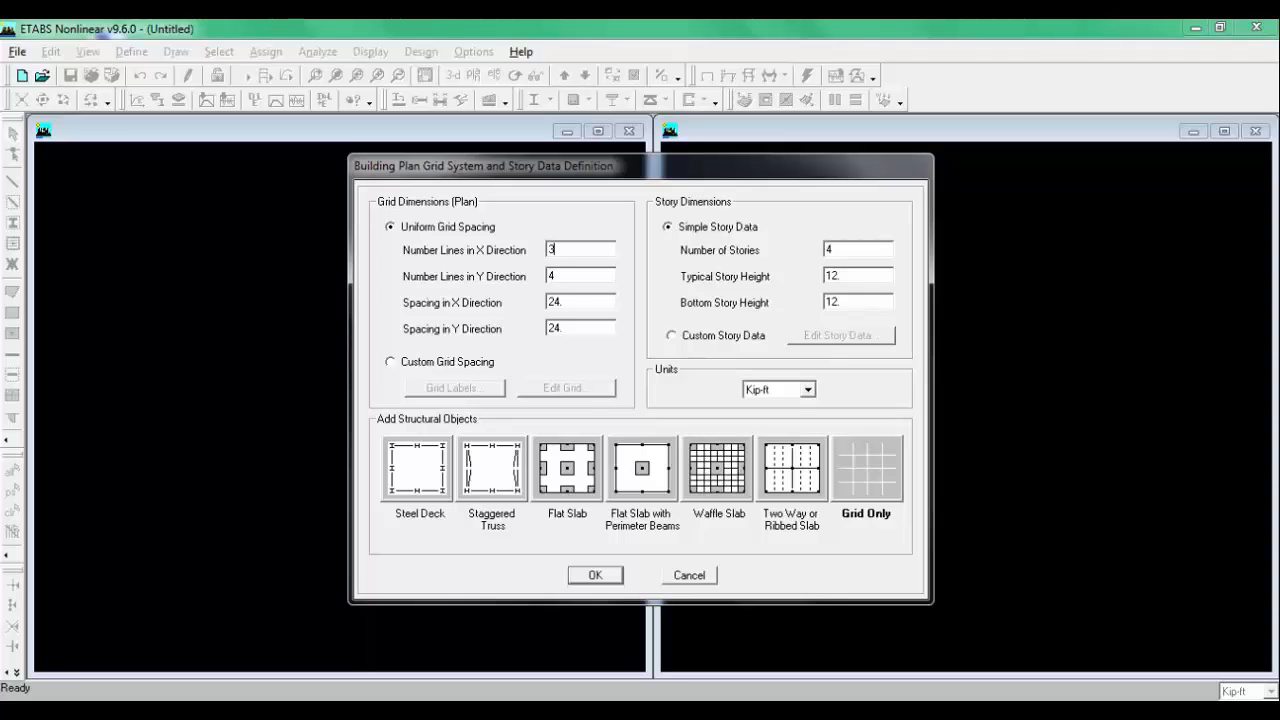
key(alt+Tab)
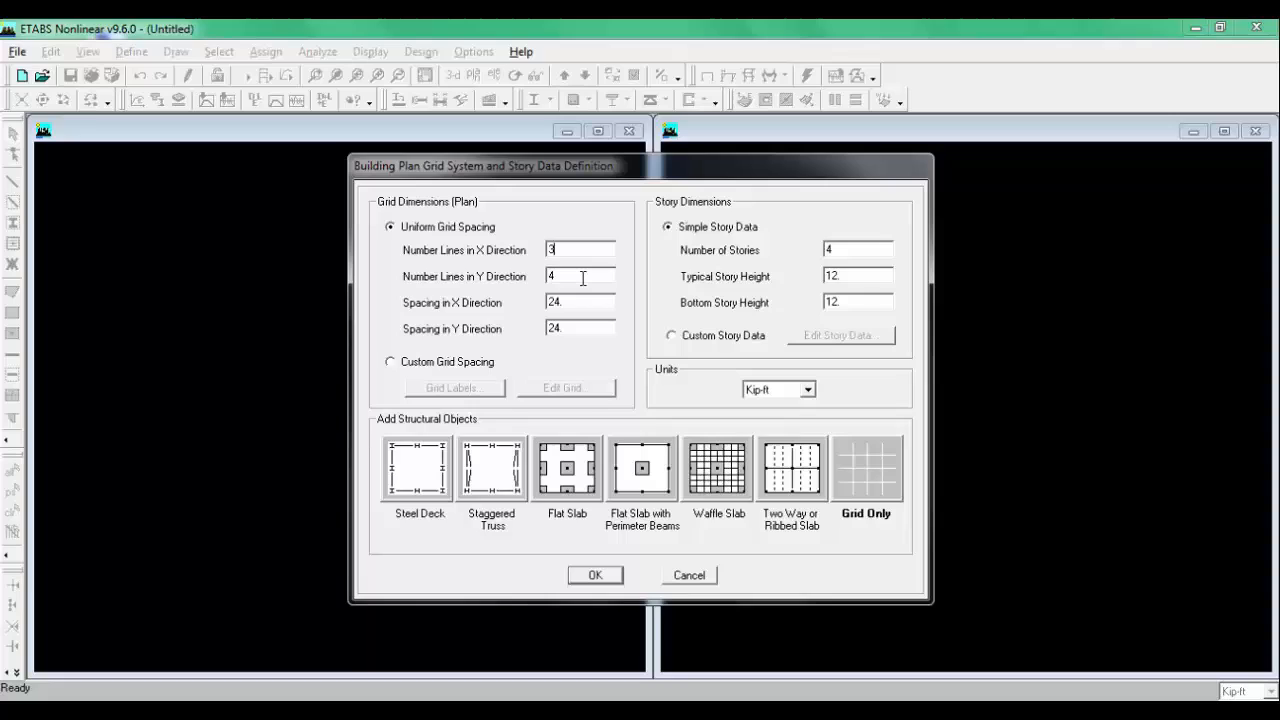
double_click(583, 279)
click(395, 714)
Step: Switch to custom grid spacing, show grids as spacing and set the bubble size to 2.5
click(455, 366)
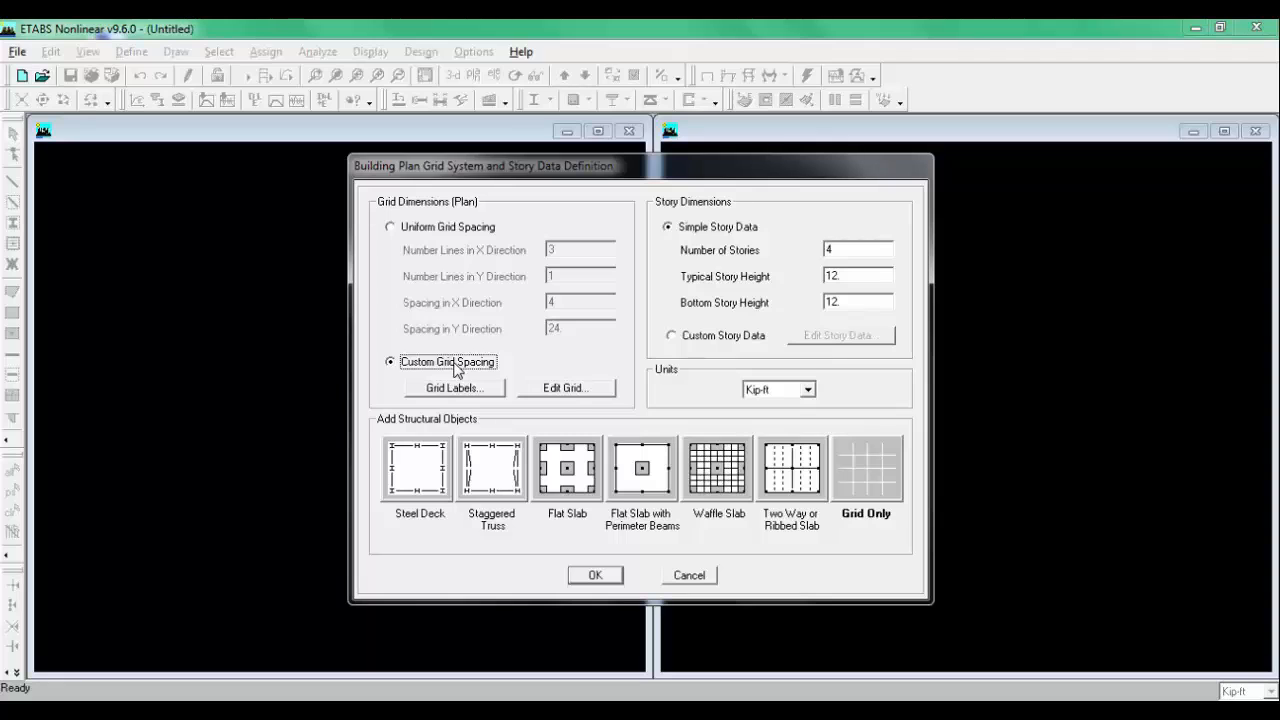
click(566, 389)
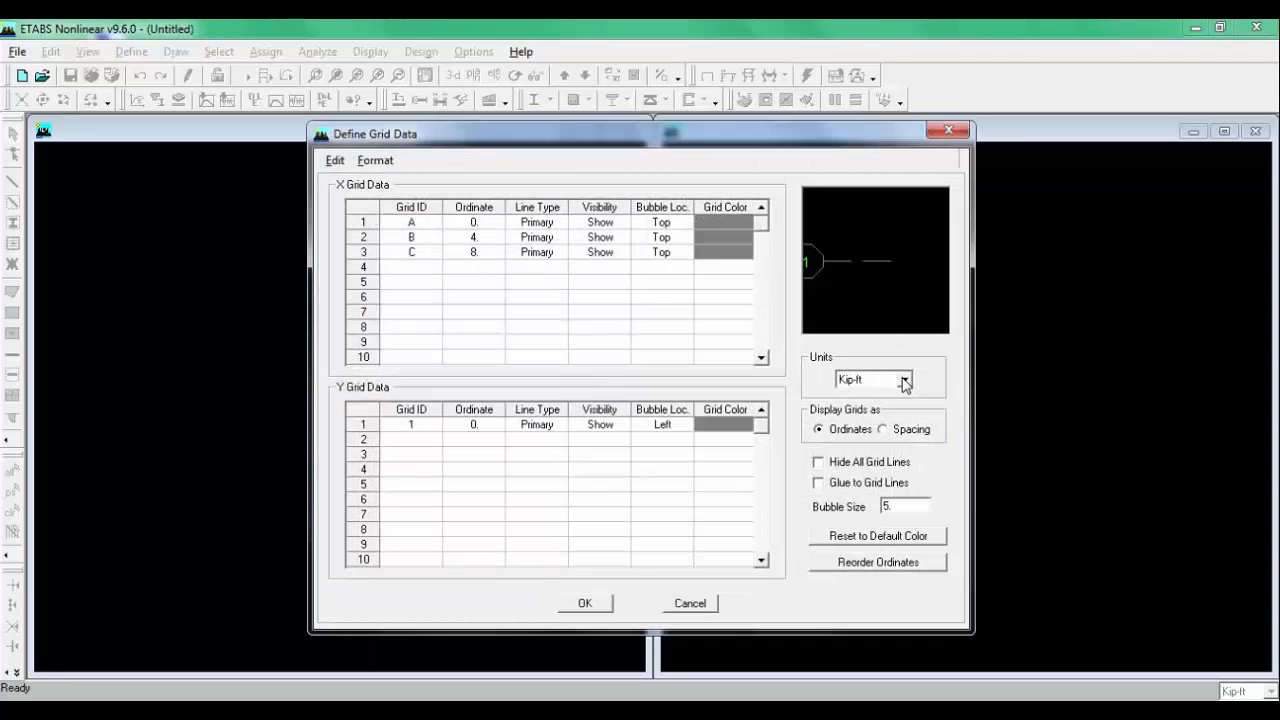
click(893, 430)
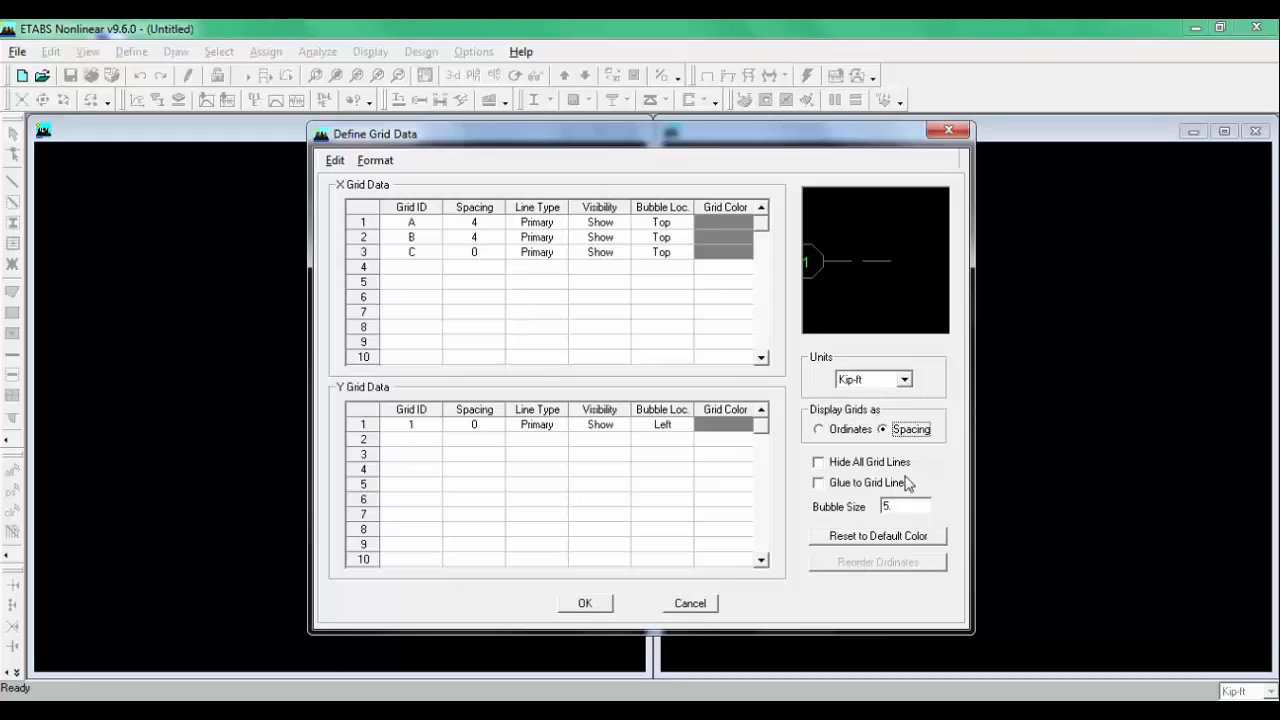
double_click(910, 507)
text(2.)
Step: Set grid line B's spacing to 6 ft and confirm the grid data
click(484, 240)
text(6)
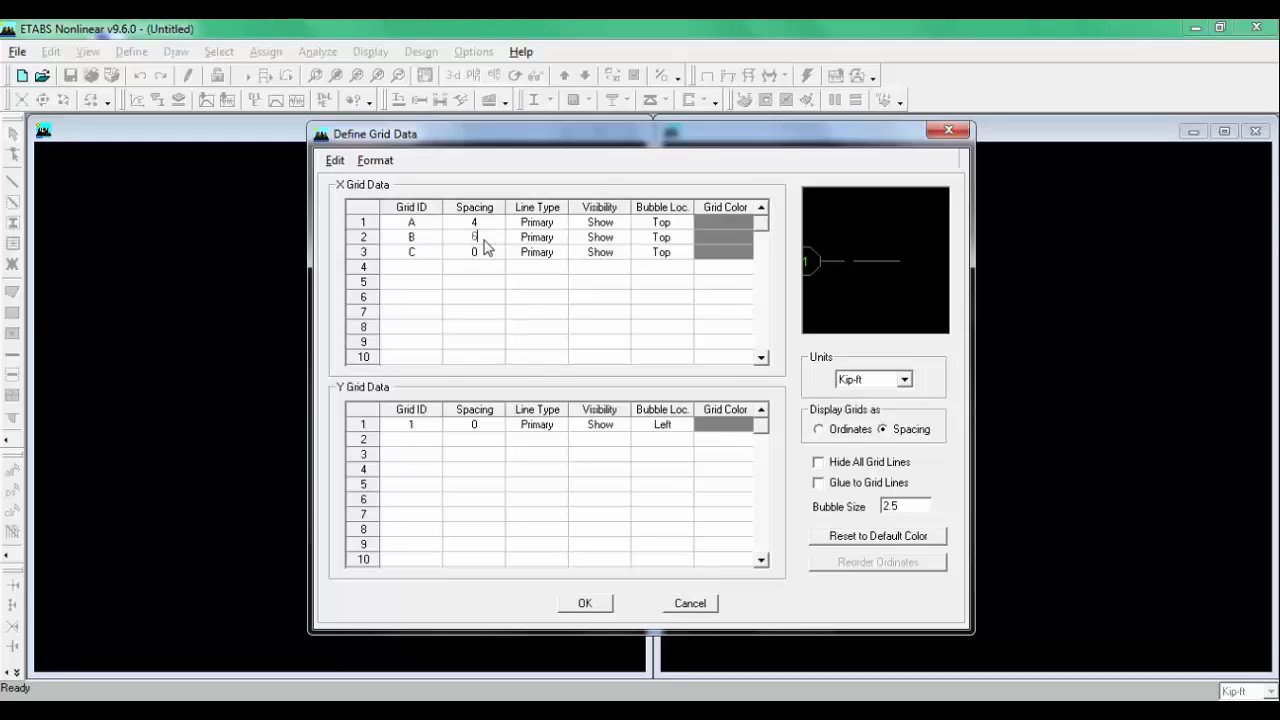
click(479, 297)
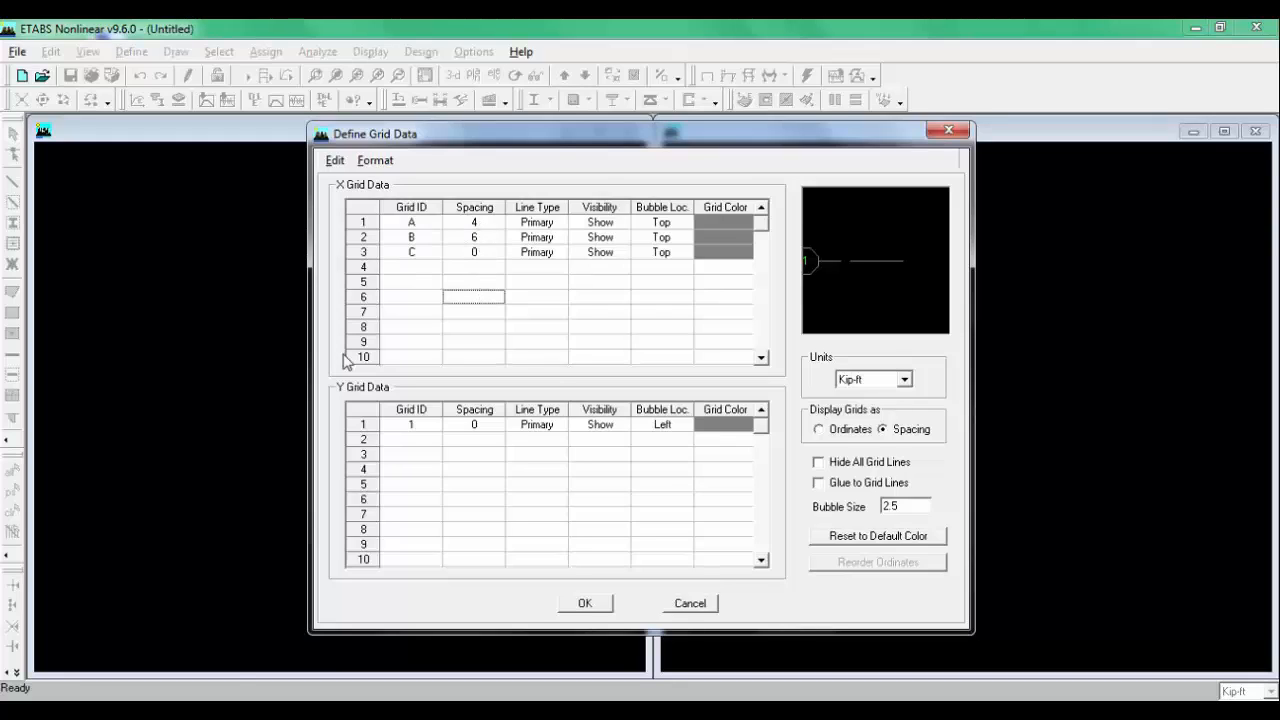
click(401, 711)
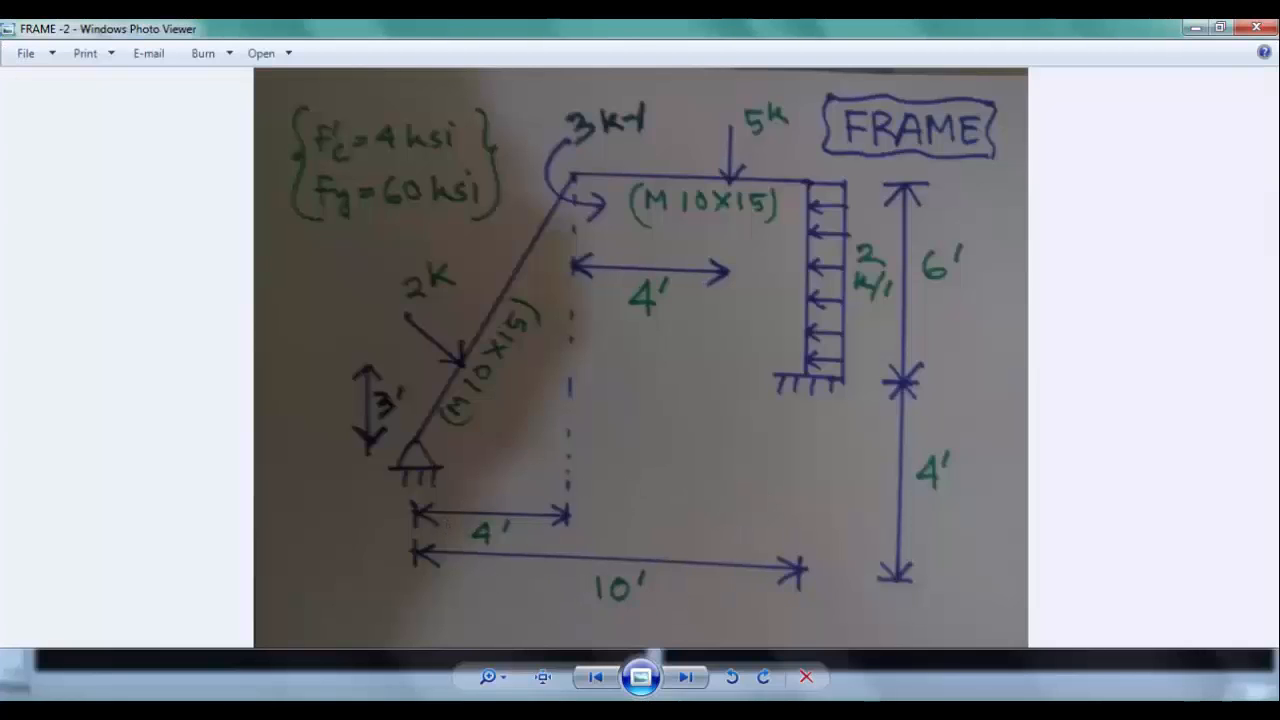
click(401, 711)
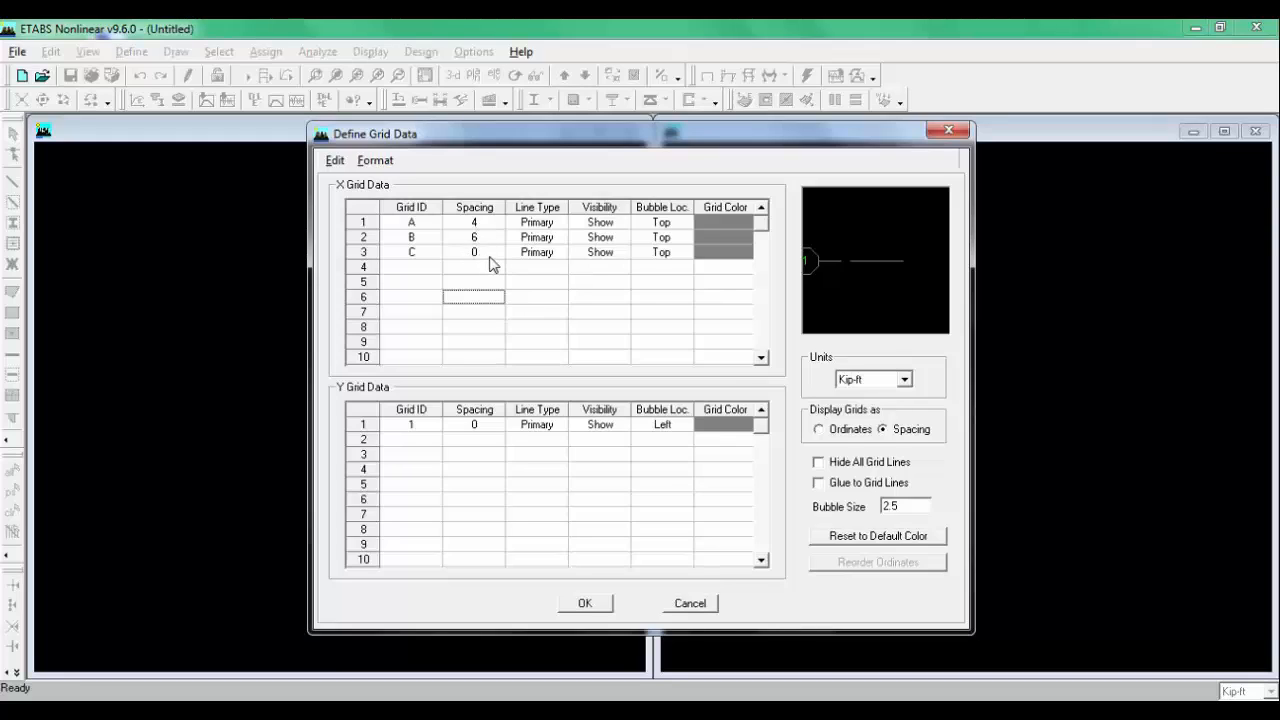
click(585, 603)
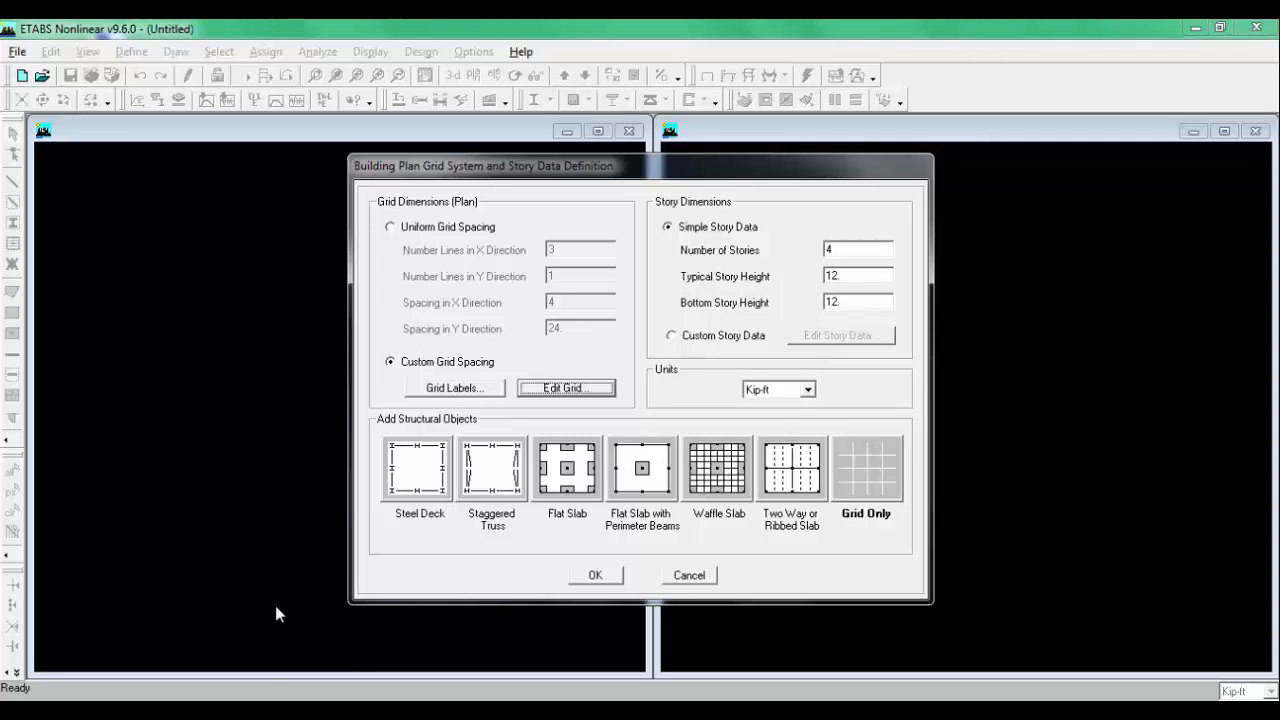
Step: Set two stories with typical height 6 ft and bottom height 4 ft, and create a grid-only model
click(280, 710)
double_click(869, 252)
text(2)
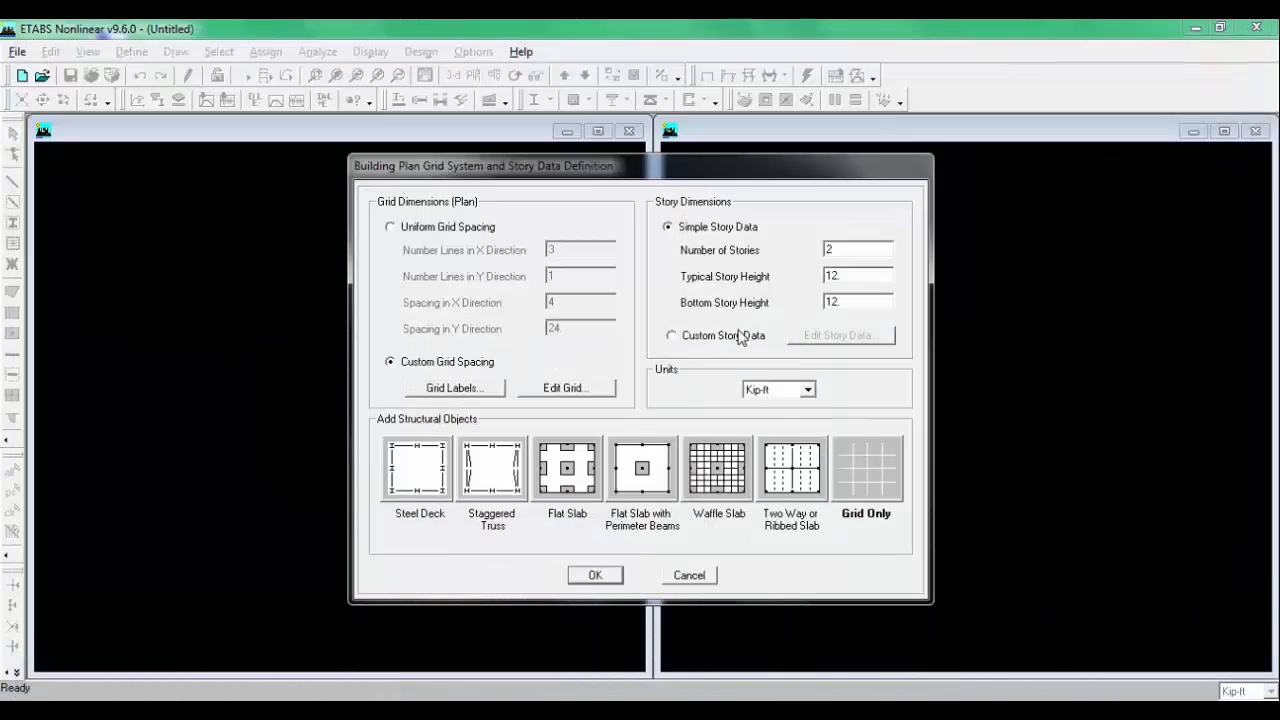
double_click(838, 300)
text(4)
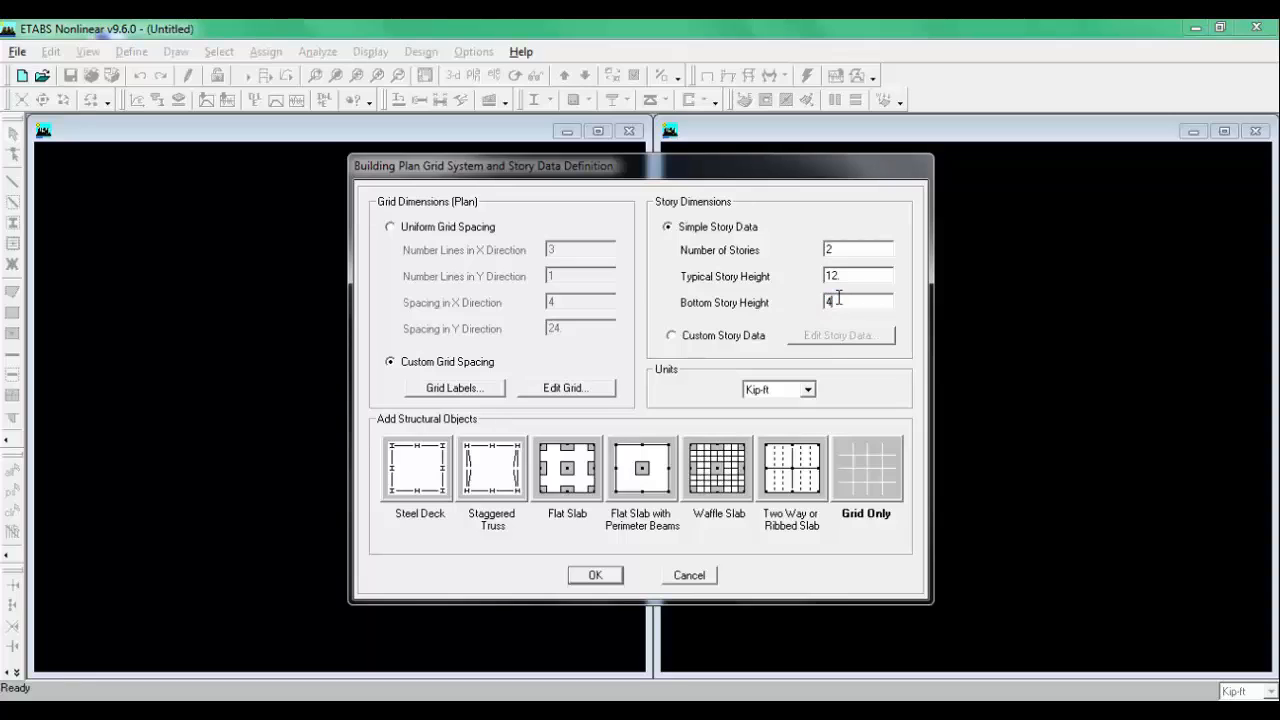
double_click(862, 276)
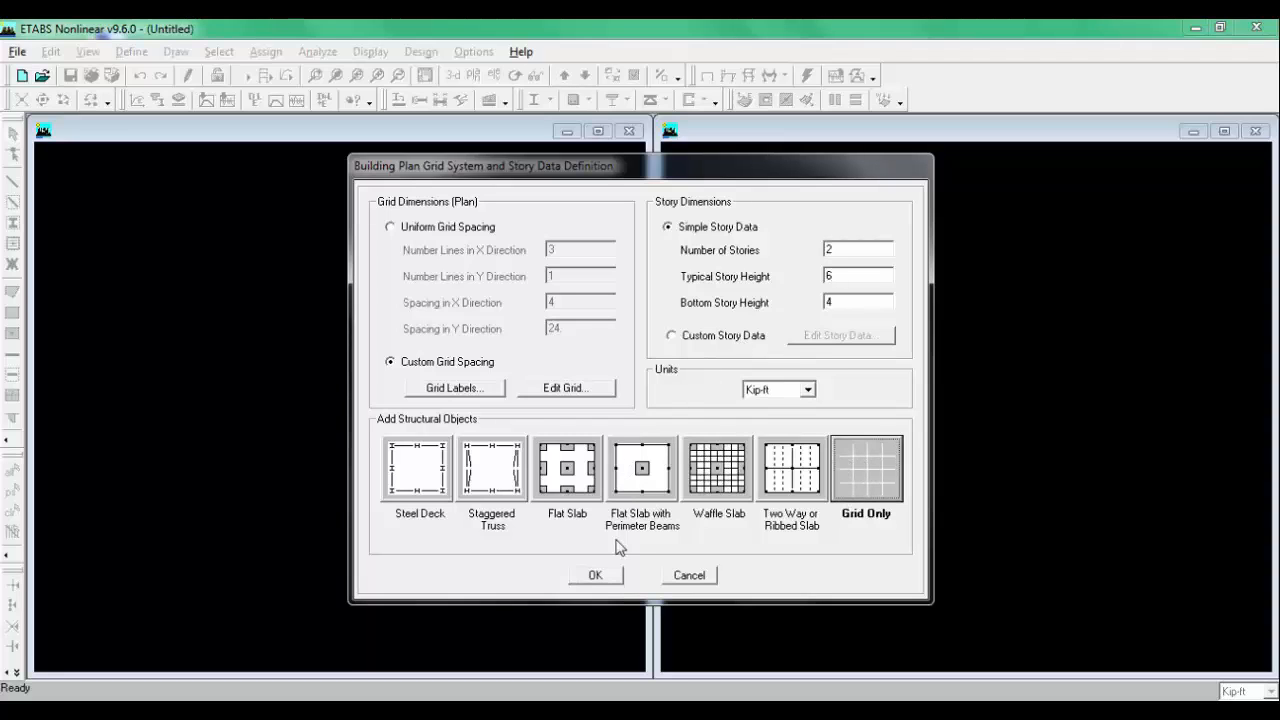
click(612, 580)
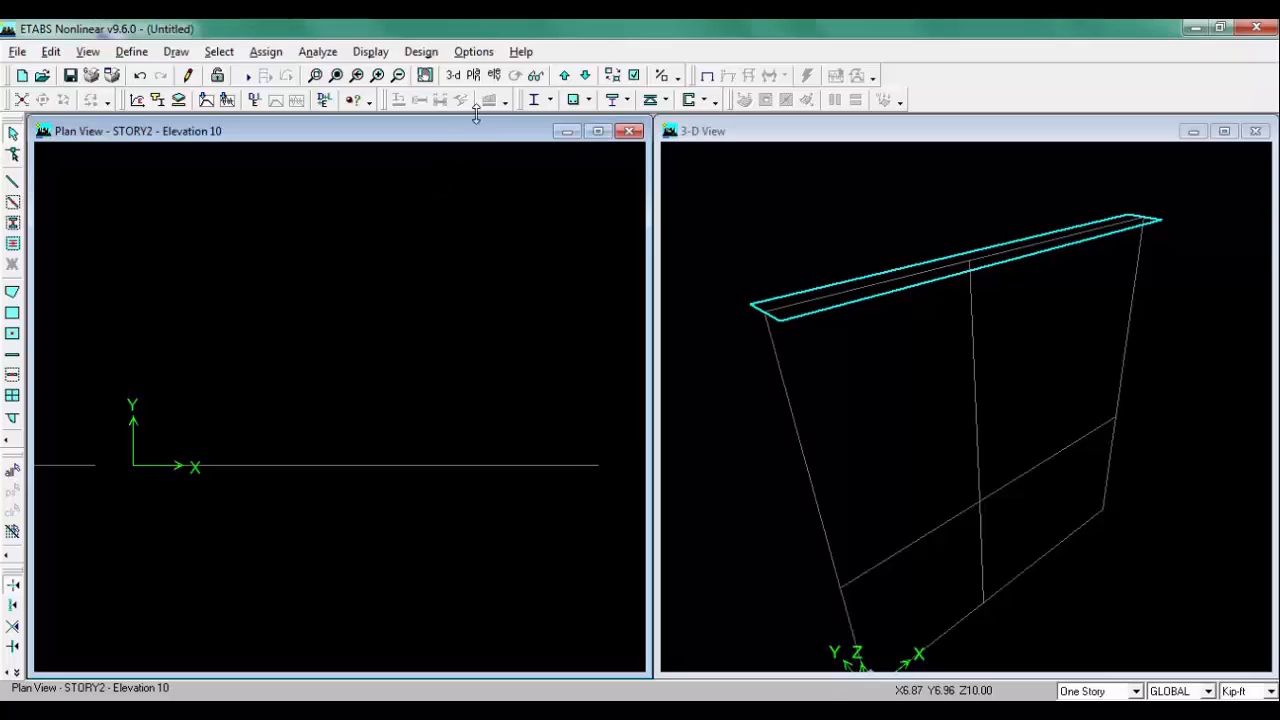
Step: Switch the left window to elevation view 1
click(495, 79)
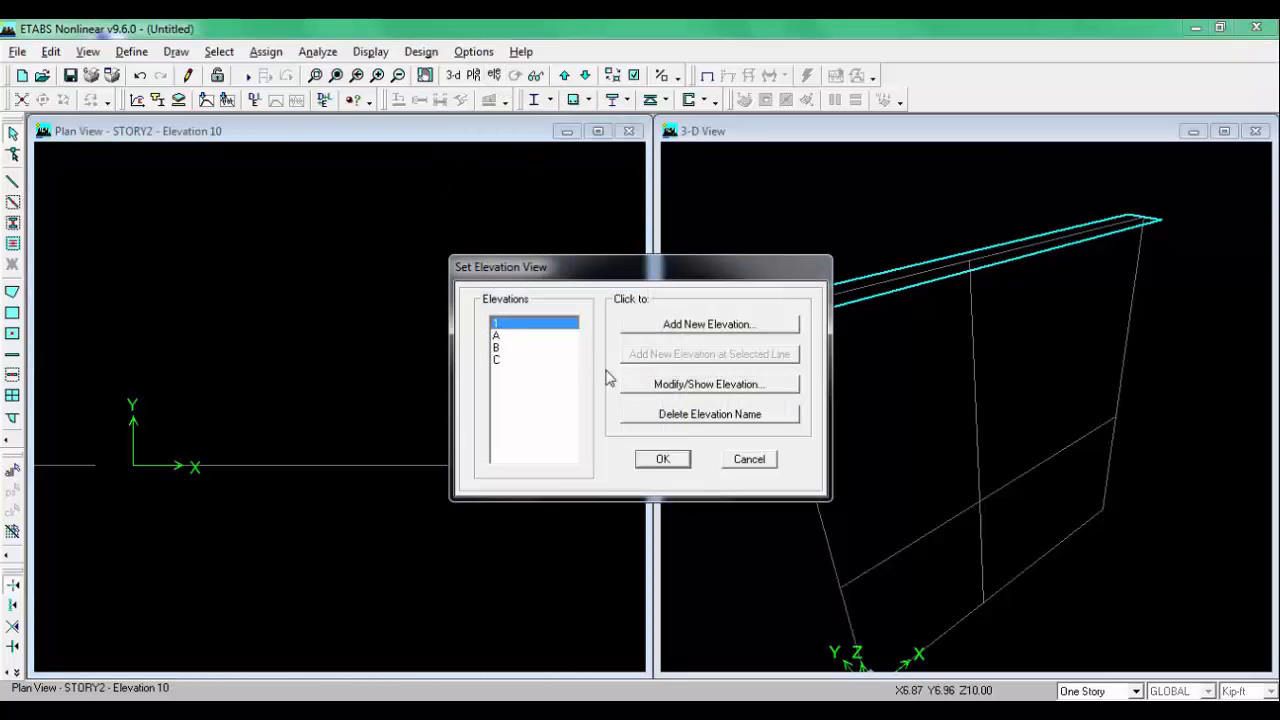
click(660, 458)
scroll(358, 325, down, 1)
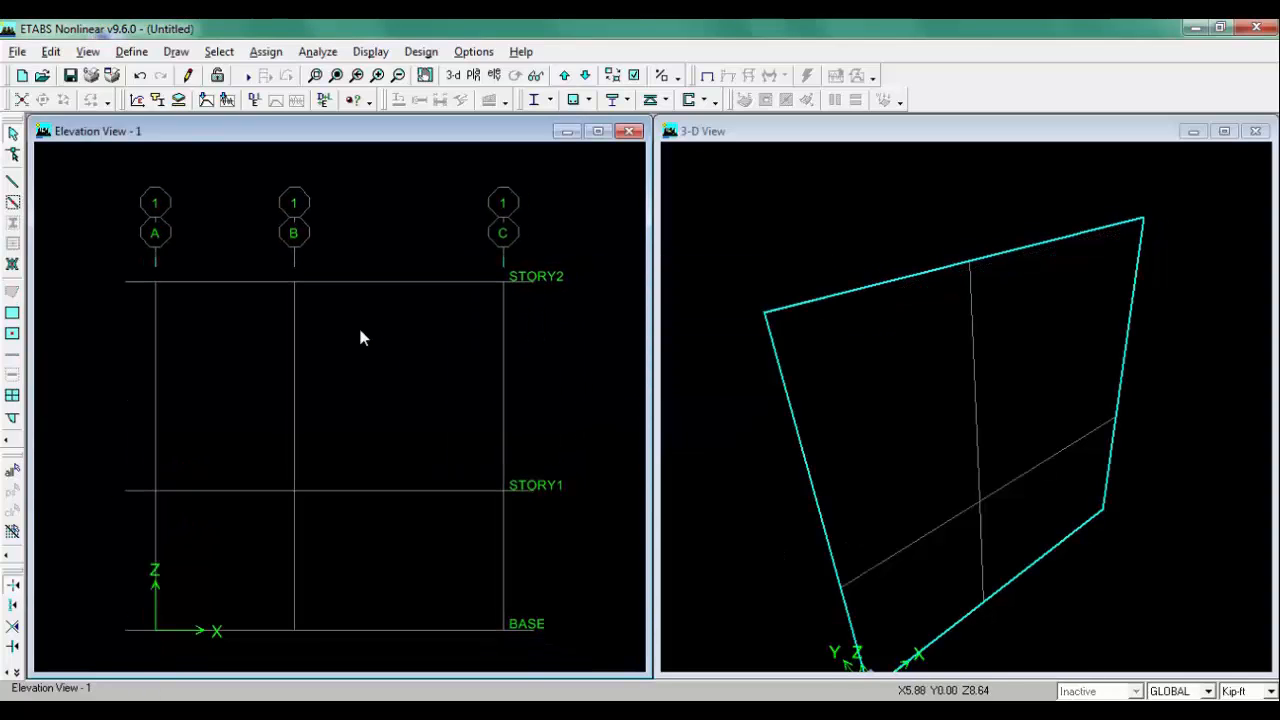
middle_drag(358, 325, 360, 307)
scroll(235, 330, up, 1)
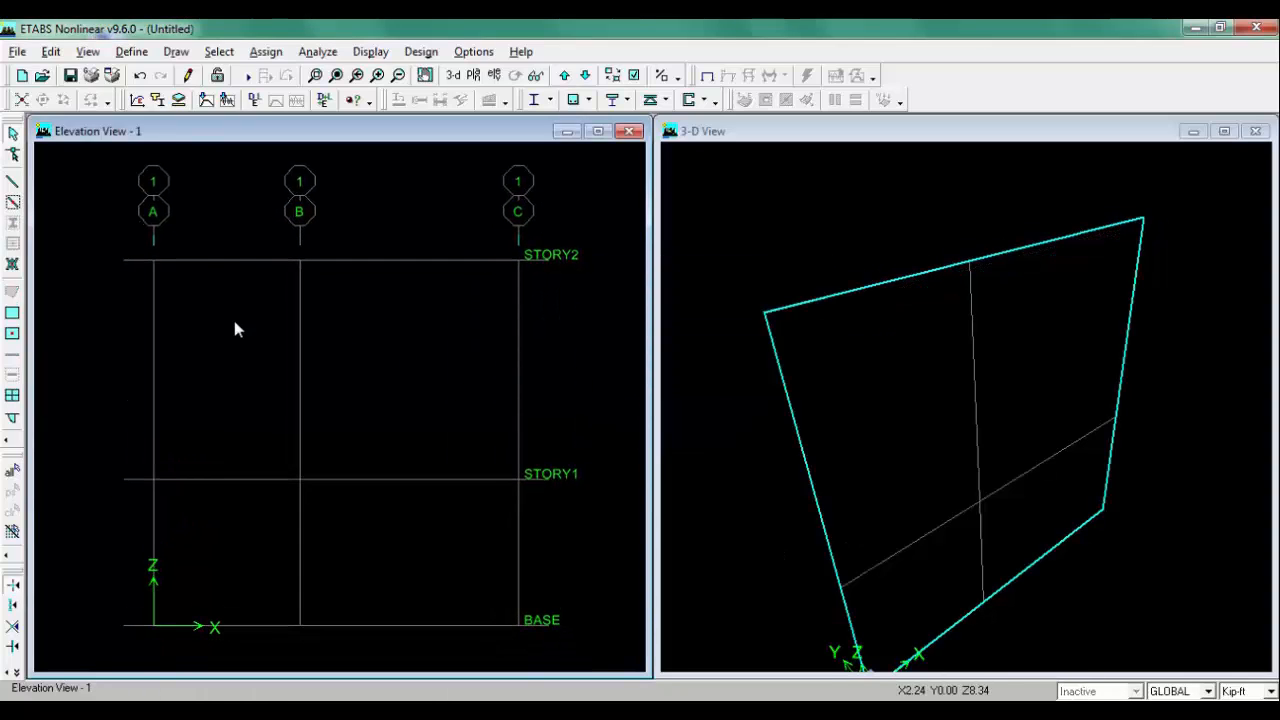
Step: Open the CONC material properties for review and close the dialogs
click(133, 52)
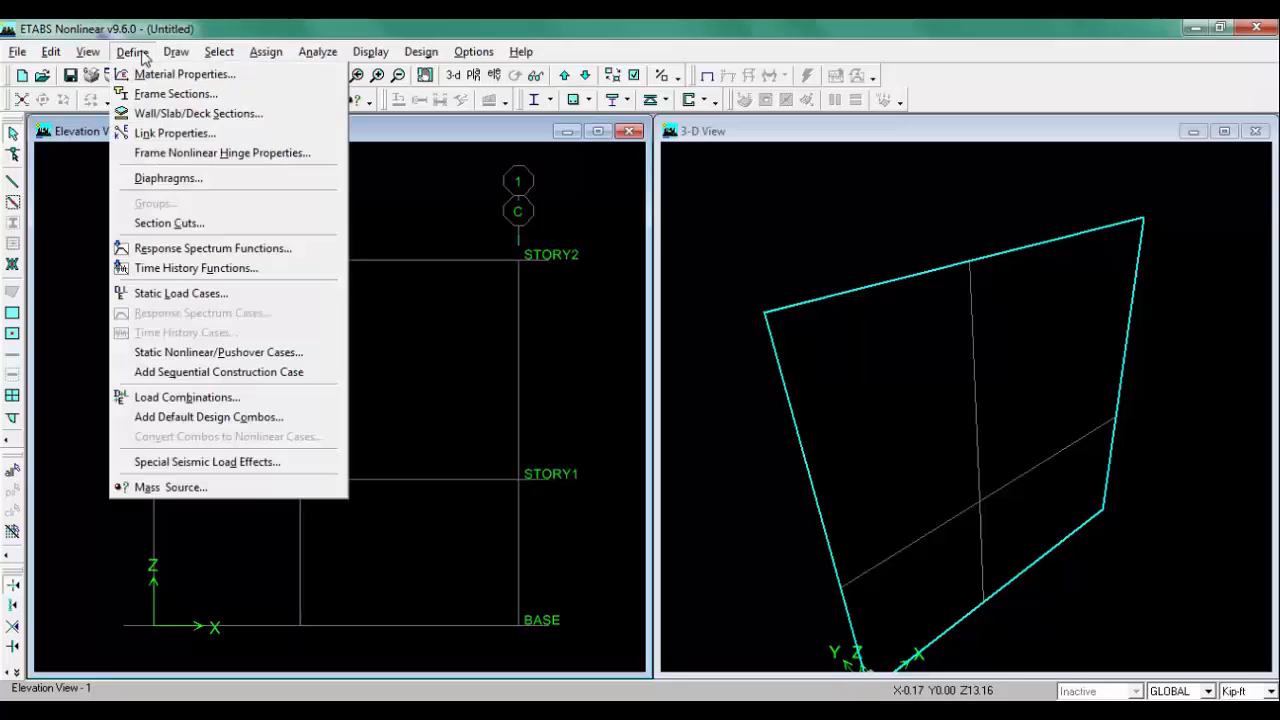
click(288, 80)
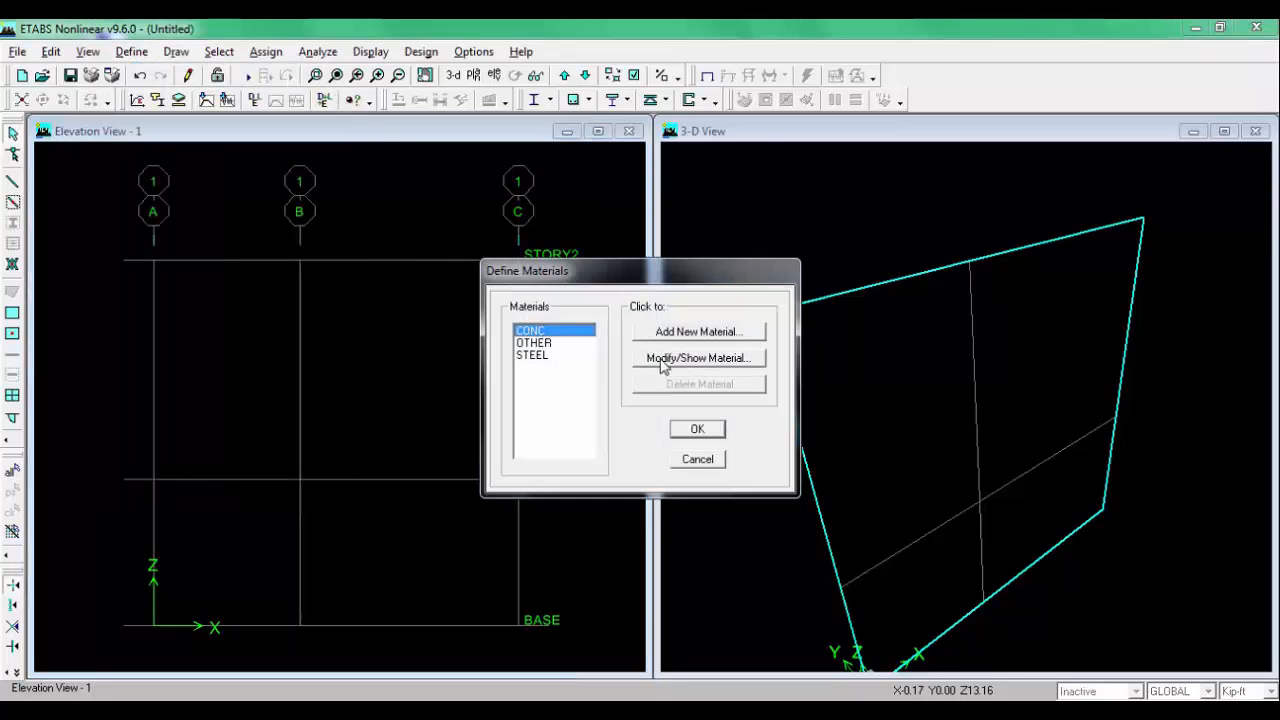
click(699, 362)
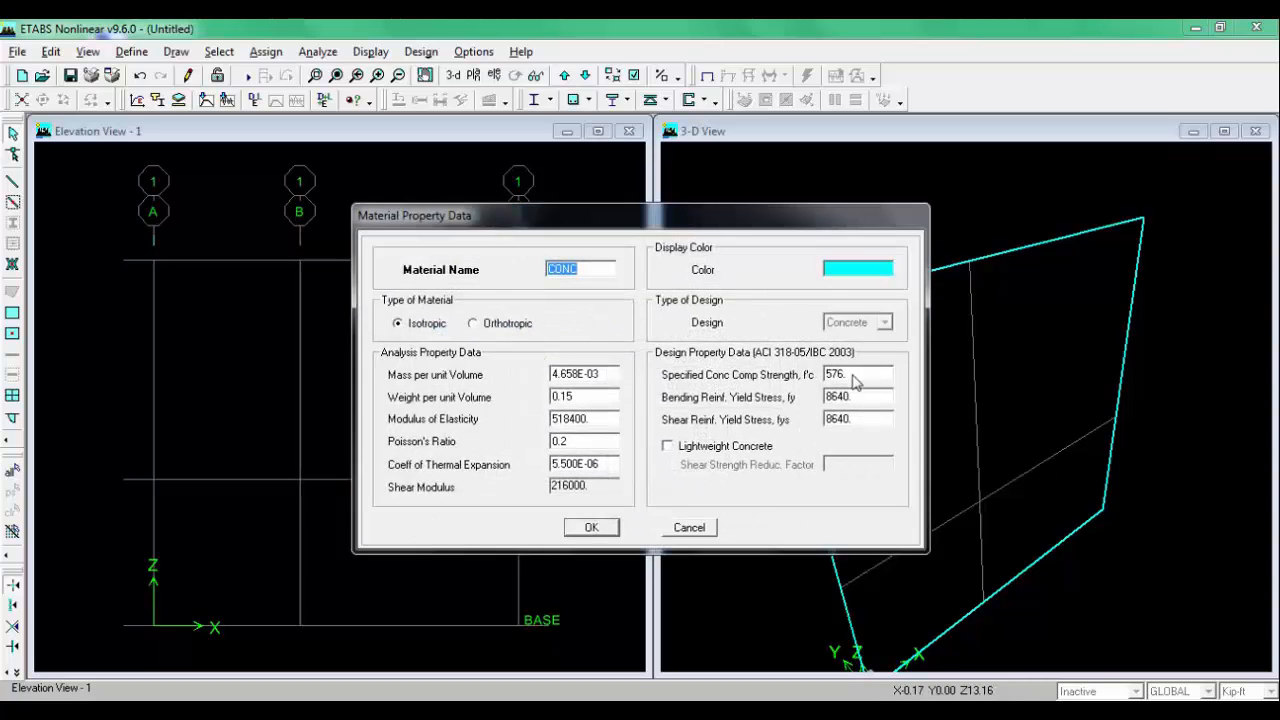
click(689, 527)
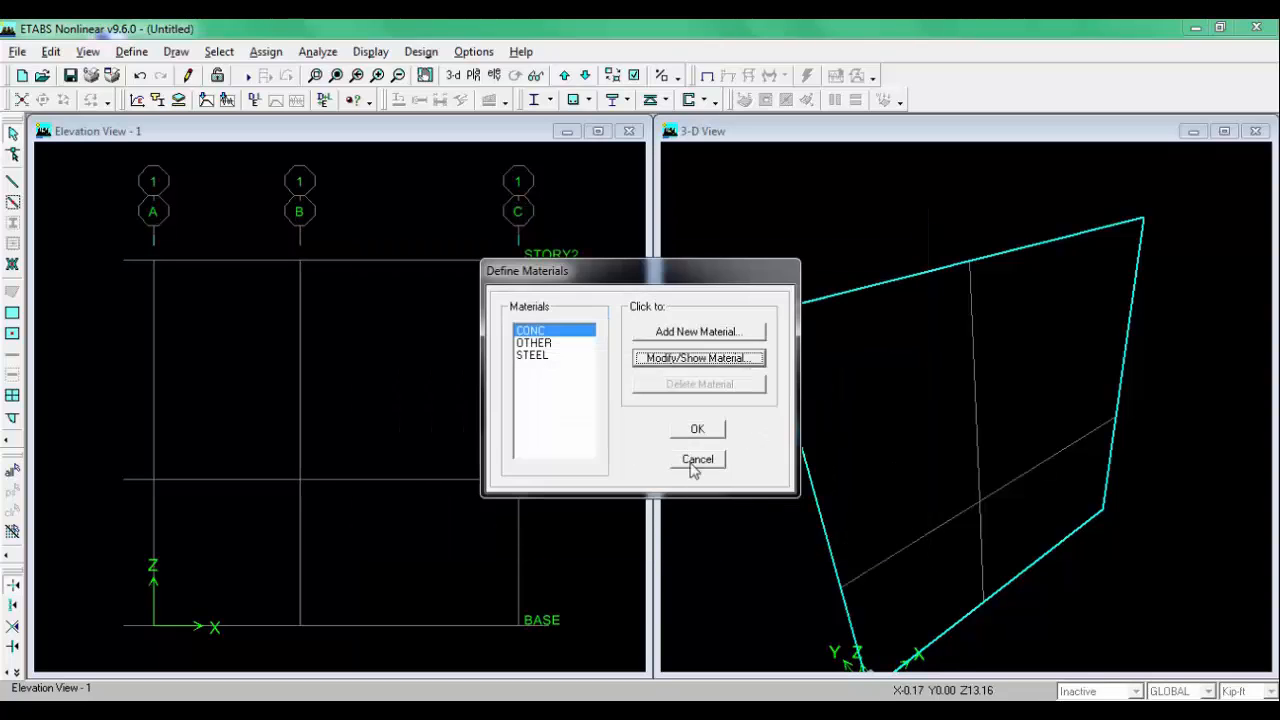
click(690, 464)
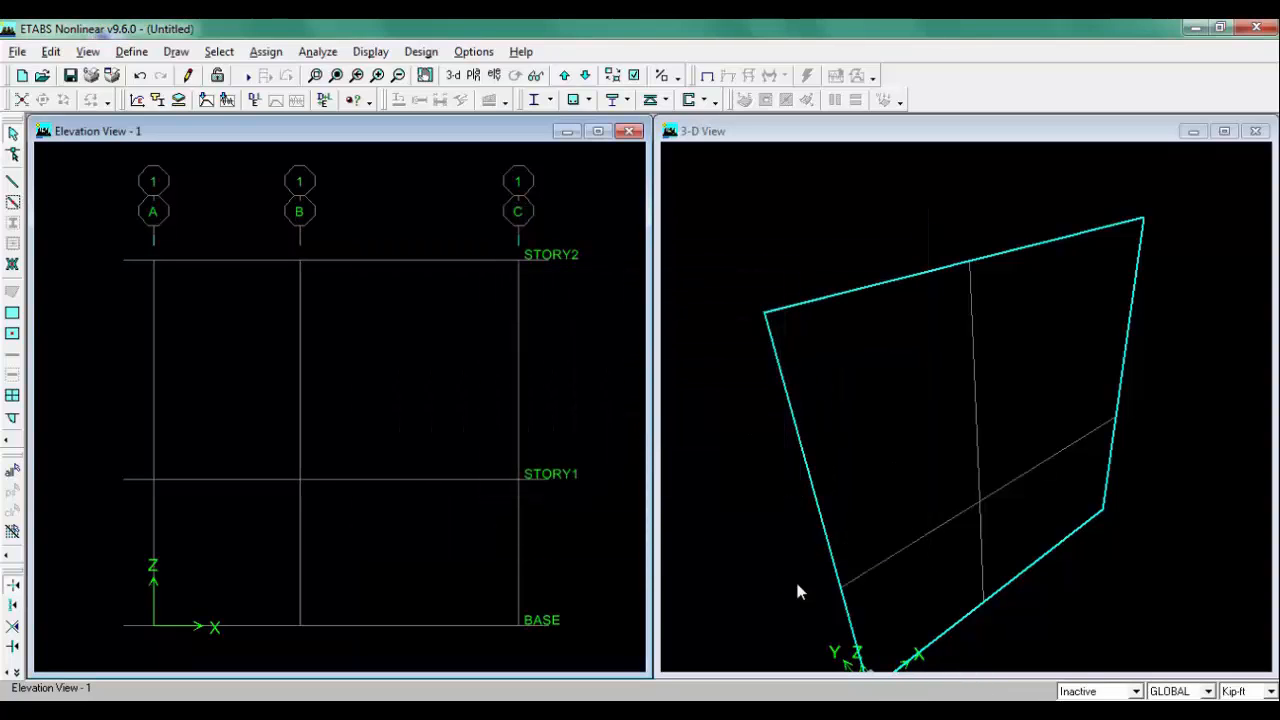
Step: Switch the model units to Kip-in and glance at the FRAME-2 reference sketch
click(1271, 691)
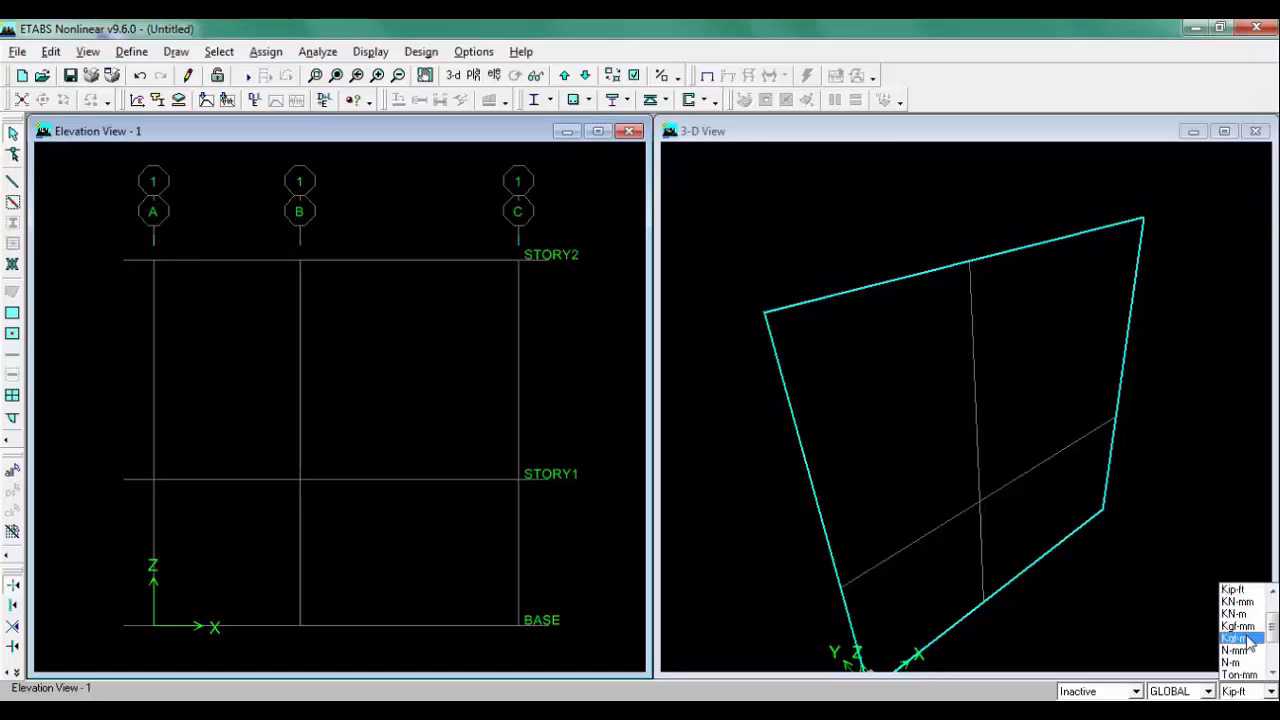
scroll(1245, 625, up, 1)
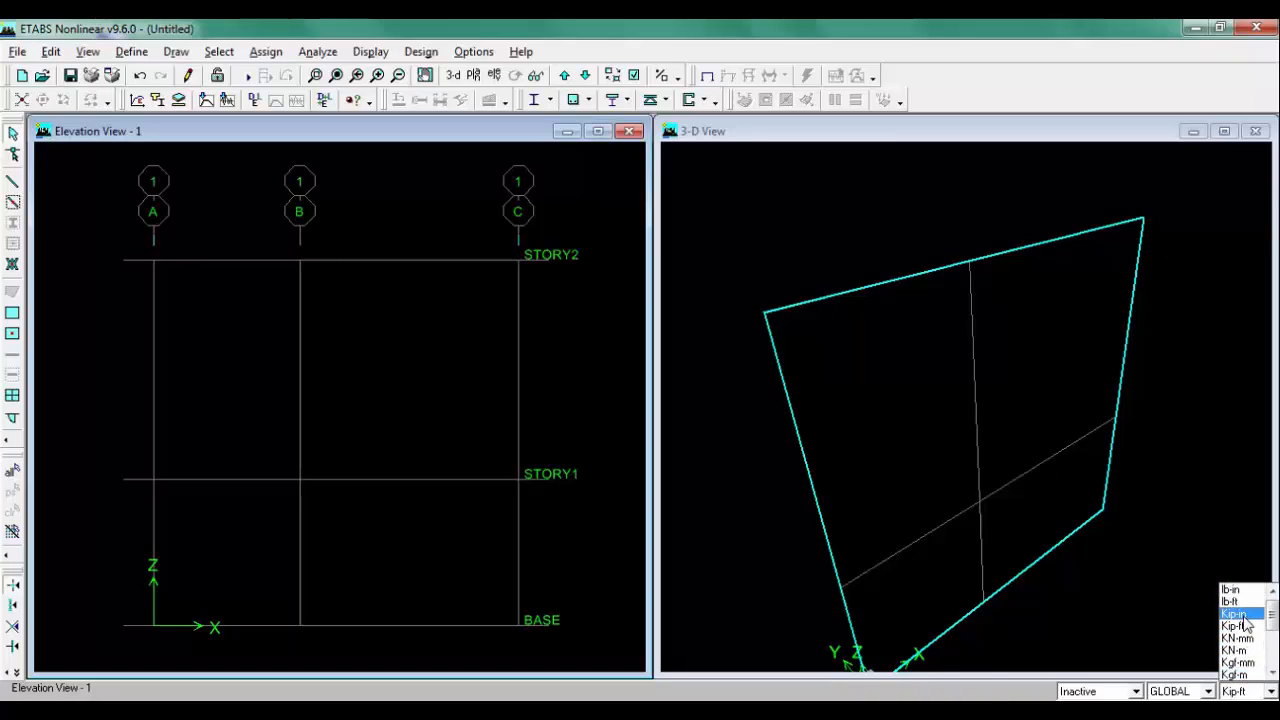
click(1244, 618)
click(660, 714)
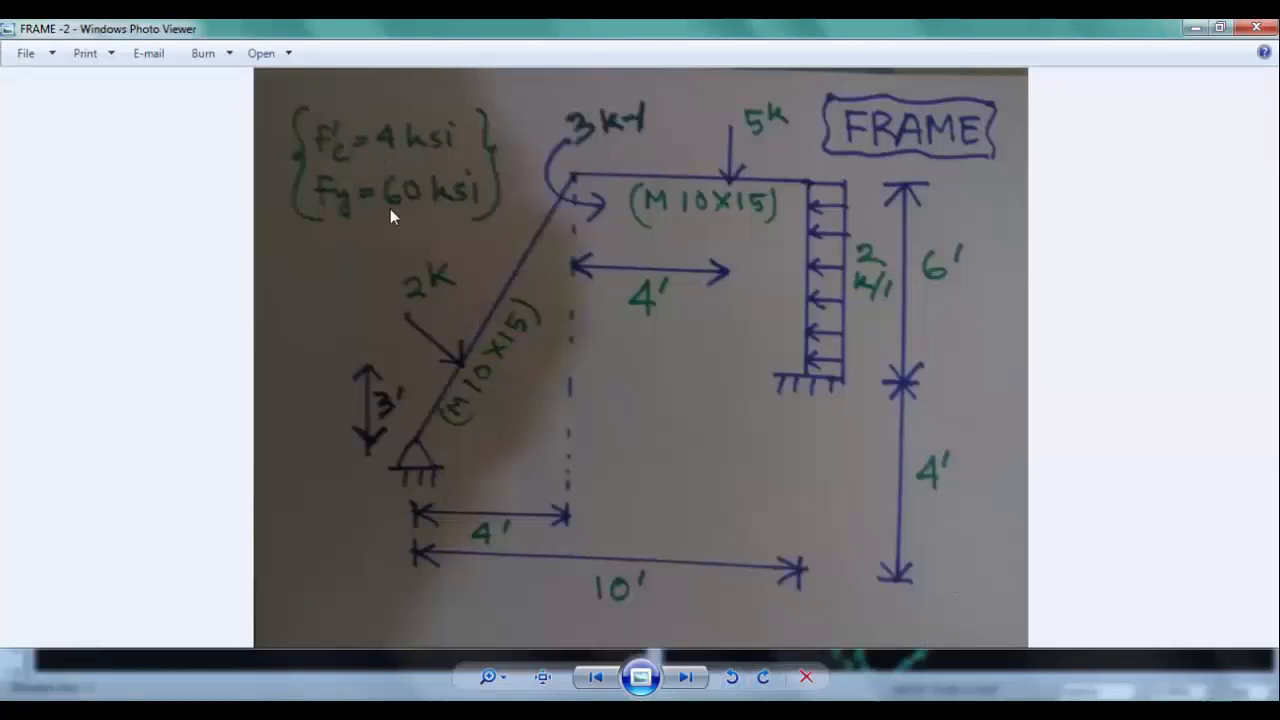
key(alt+F4)
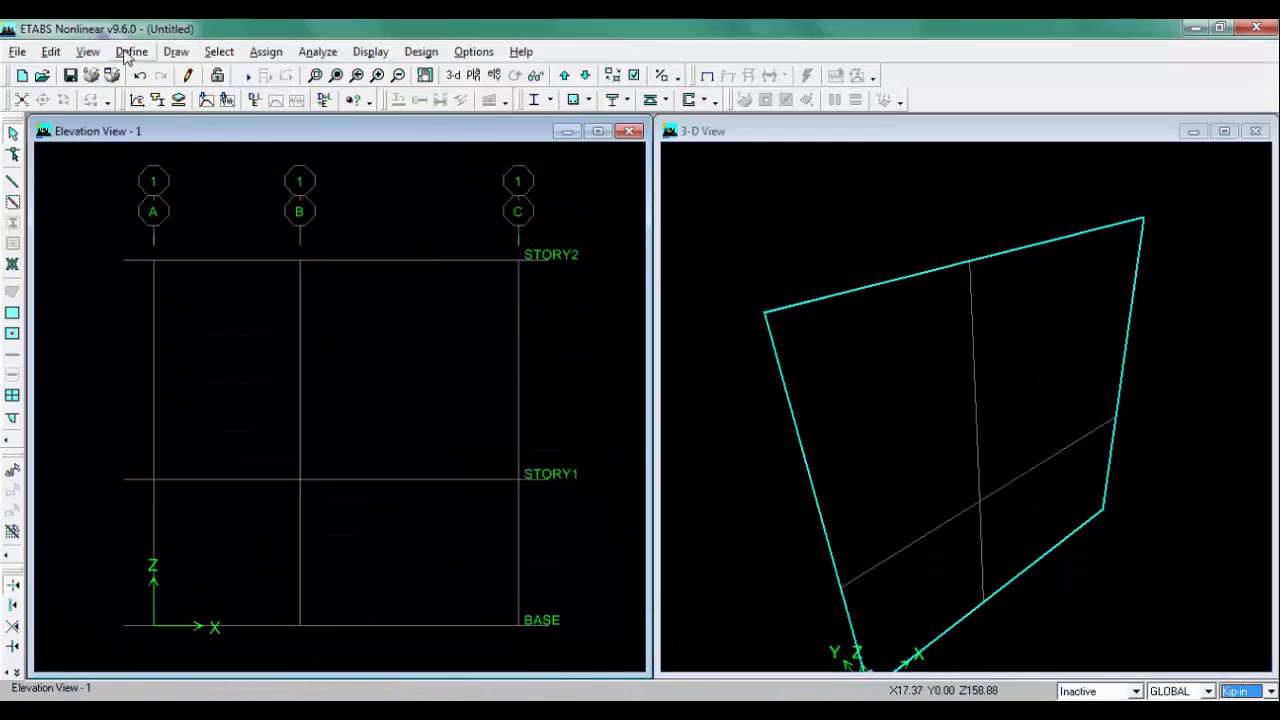
Step: Check the CONC material's strength values in Kip-in units and close the material dialogs
click(131, 52)
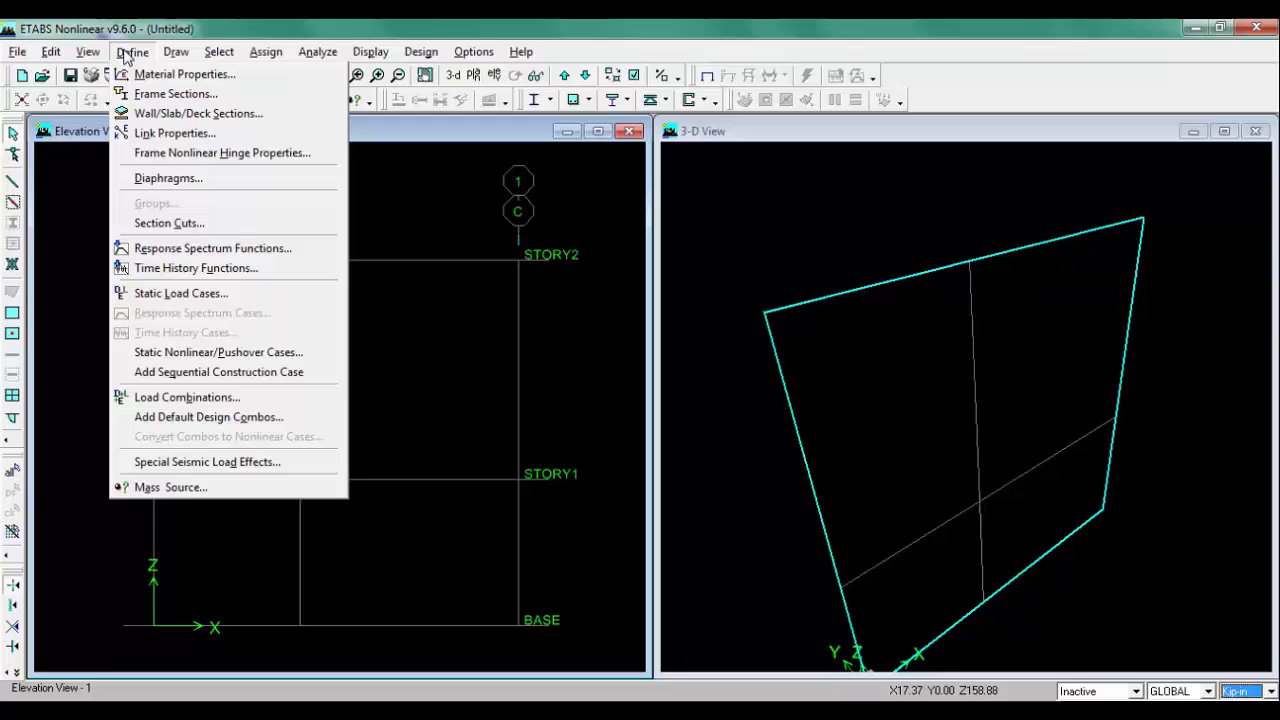
click(286, 81)
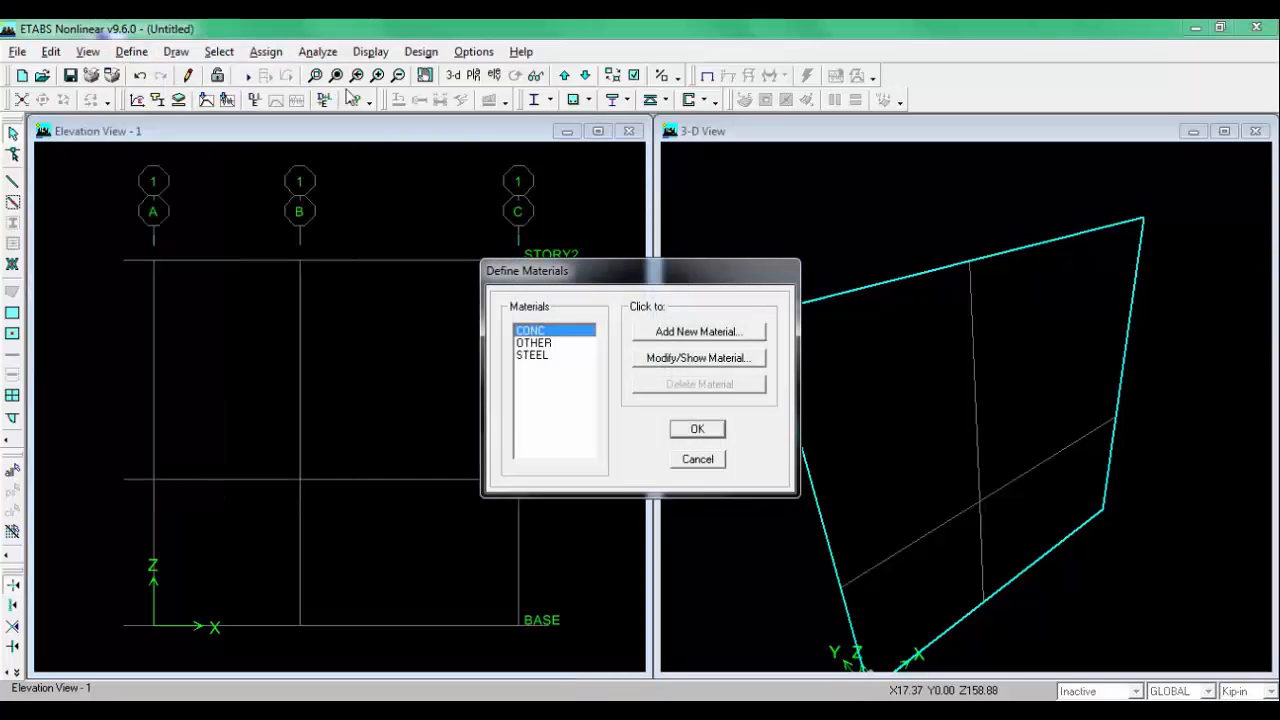
click(662, 358)
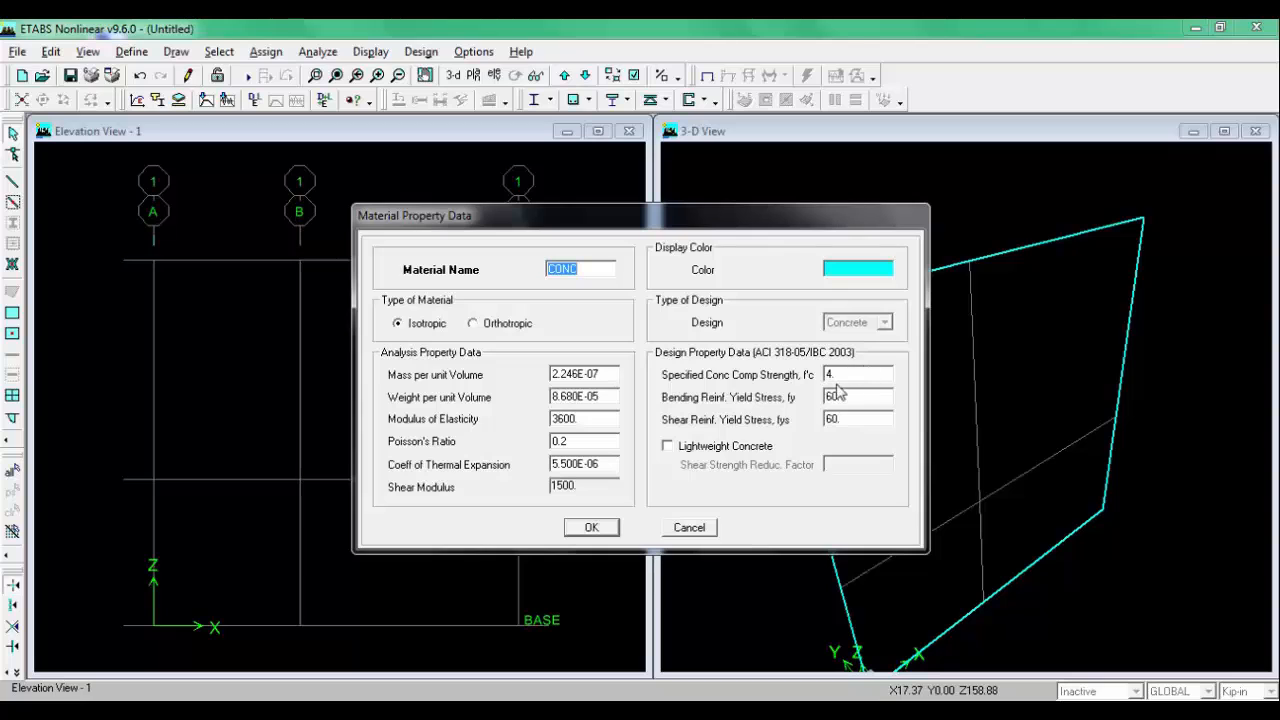
click(591, 527)
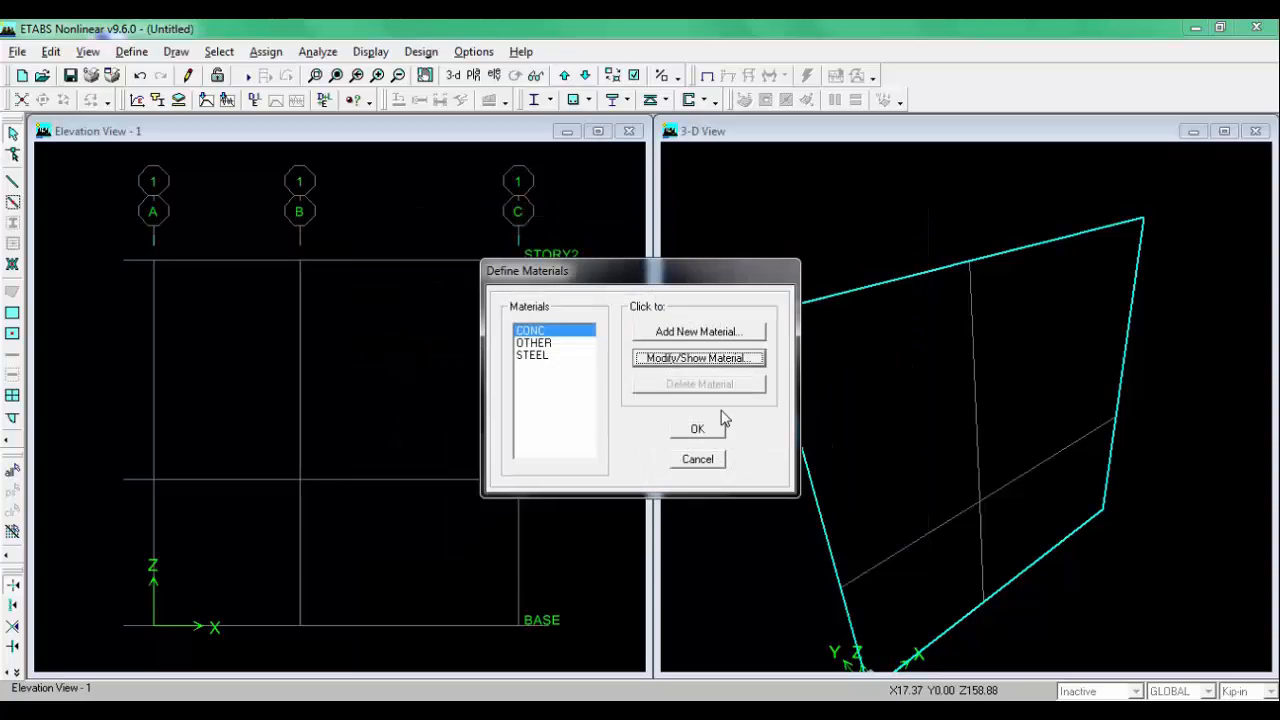
click(695, 430)
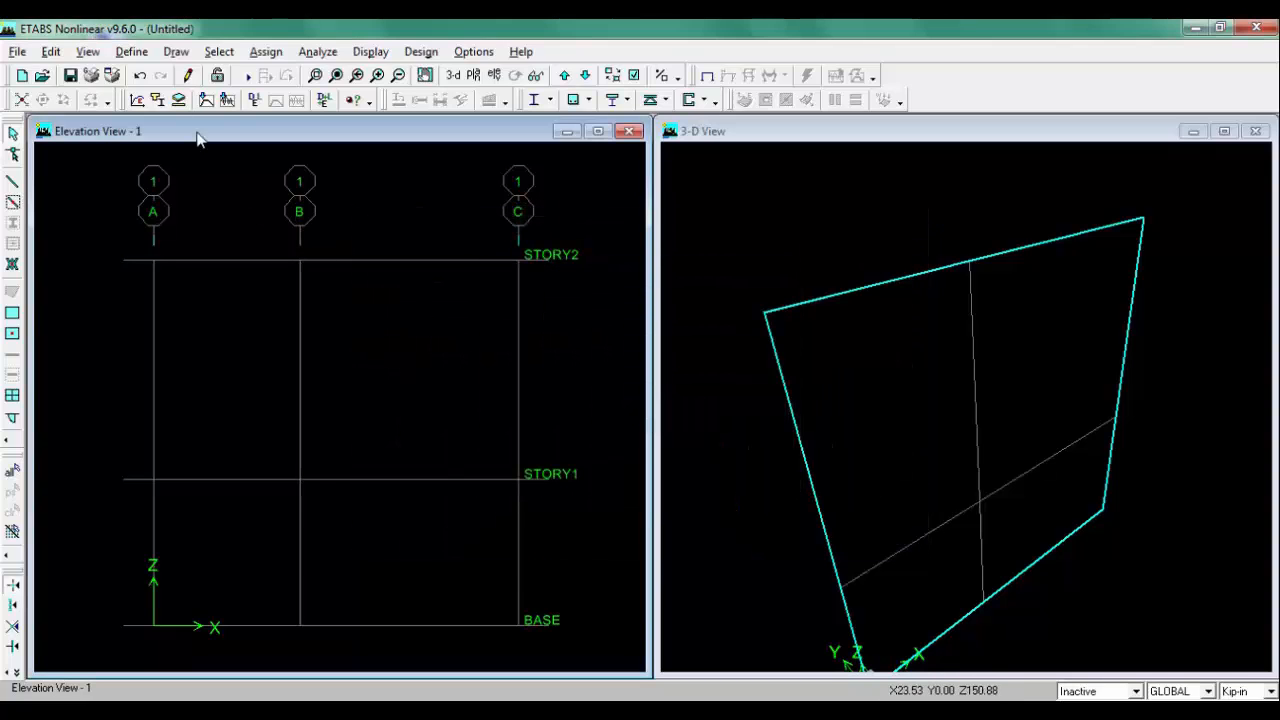
Step: Delete all the default frame section properties from the frame sections list
click(130, 52)
click(170, 92)
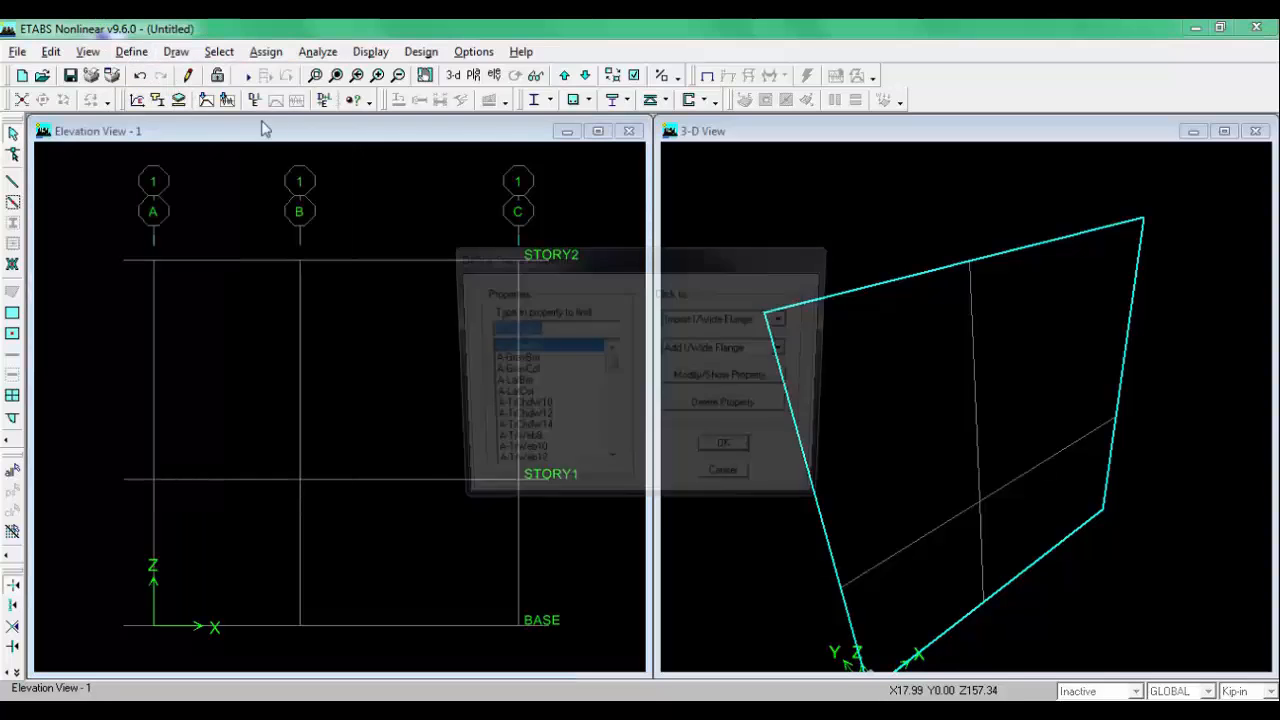
scroll(597, 433, down, 10)
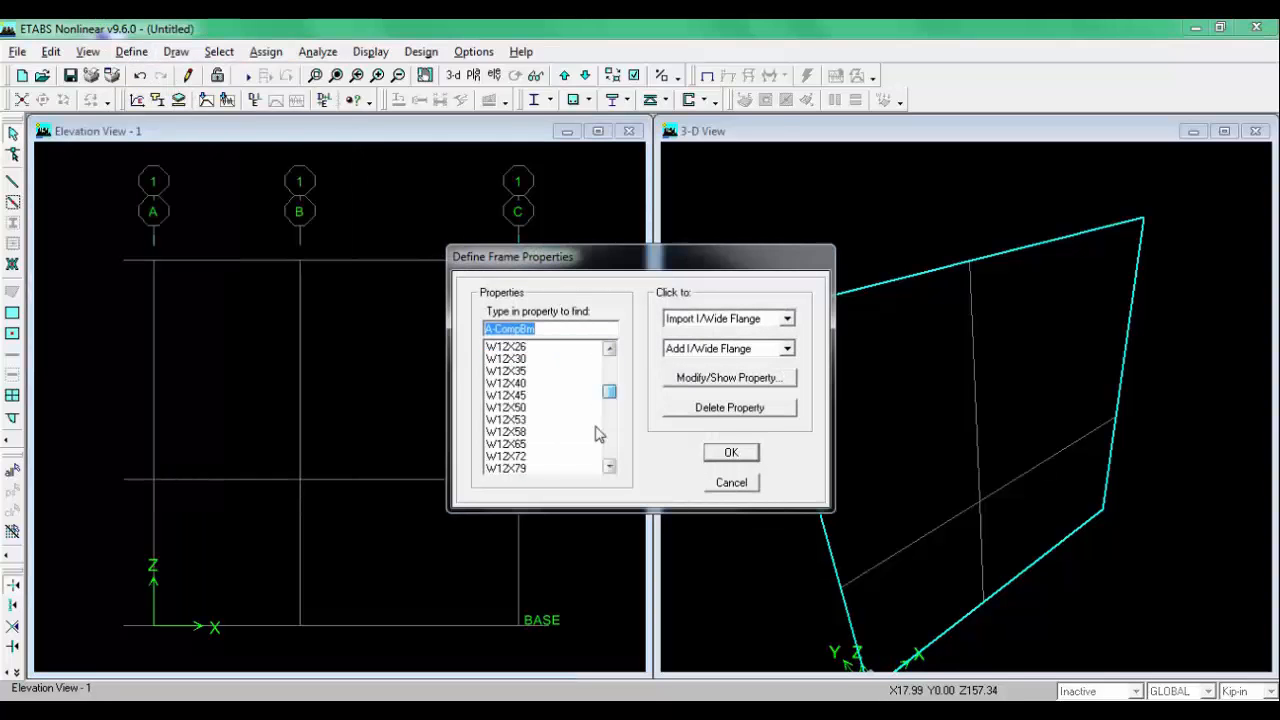
scroll(597, 433, down, 15)
click(520, 468)
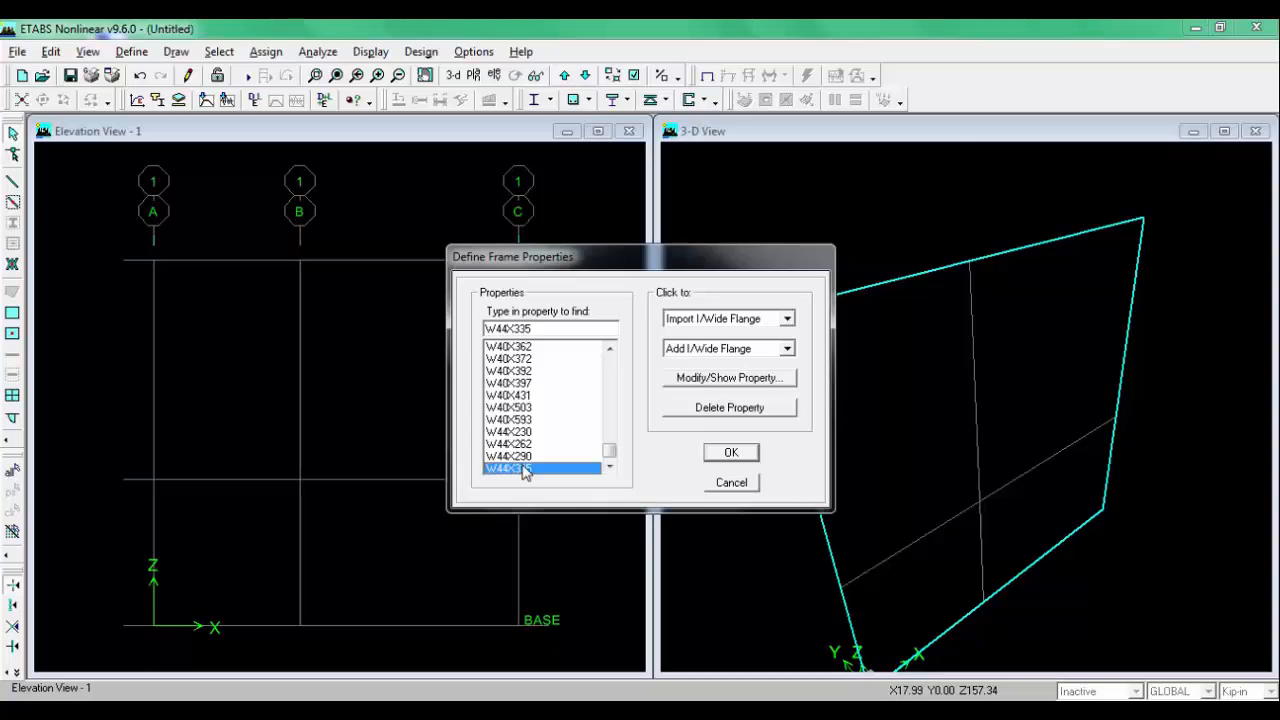
key(shift+Home)
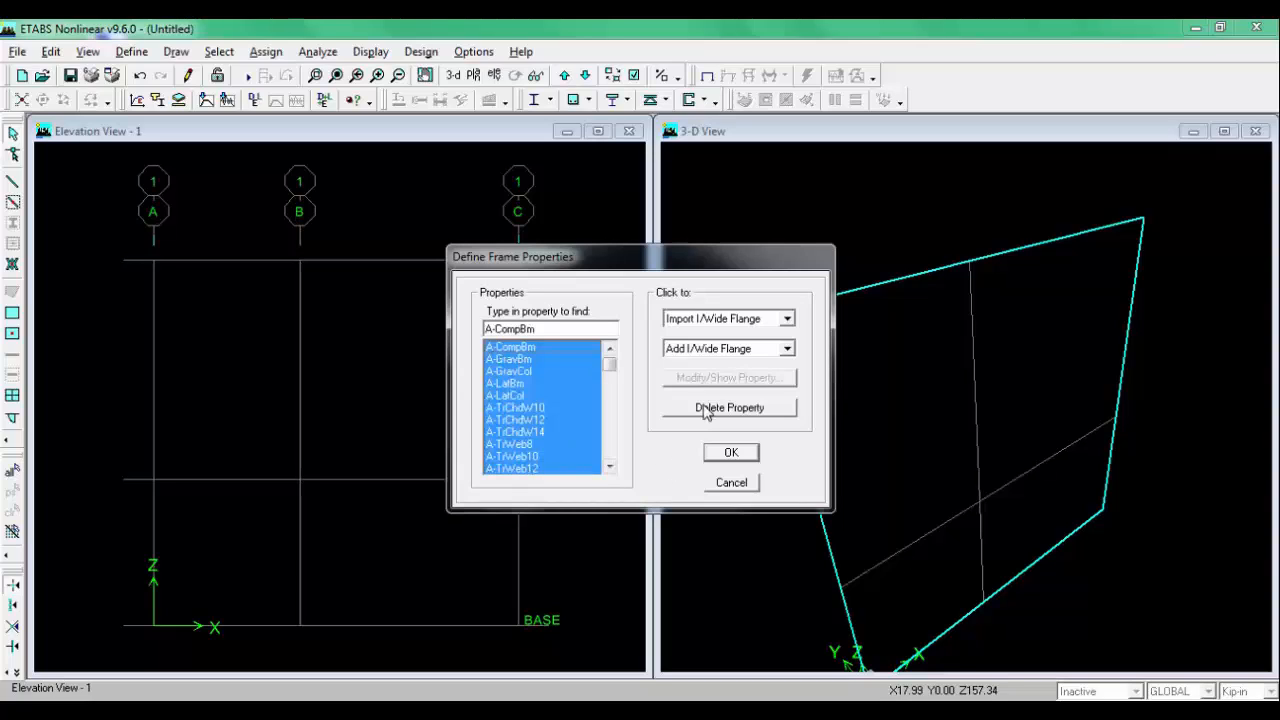
click(705, 409)
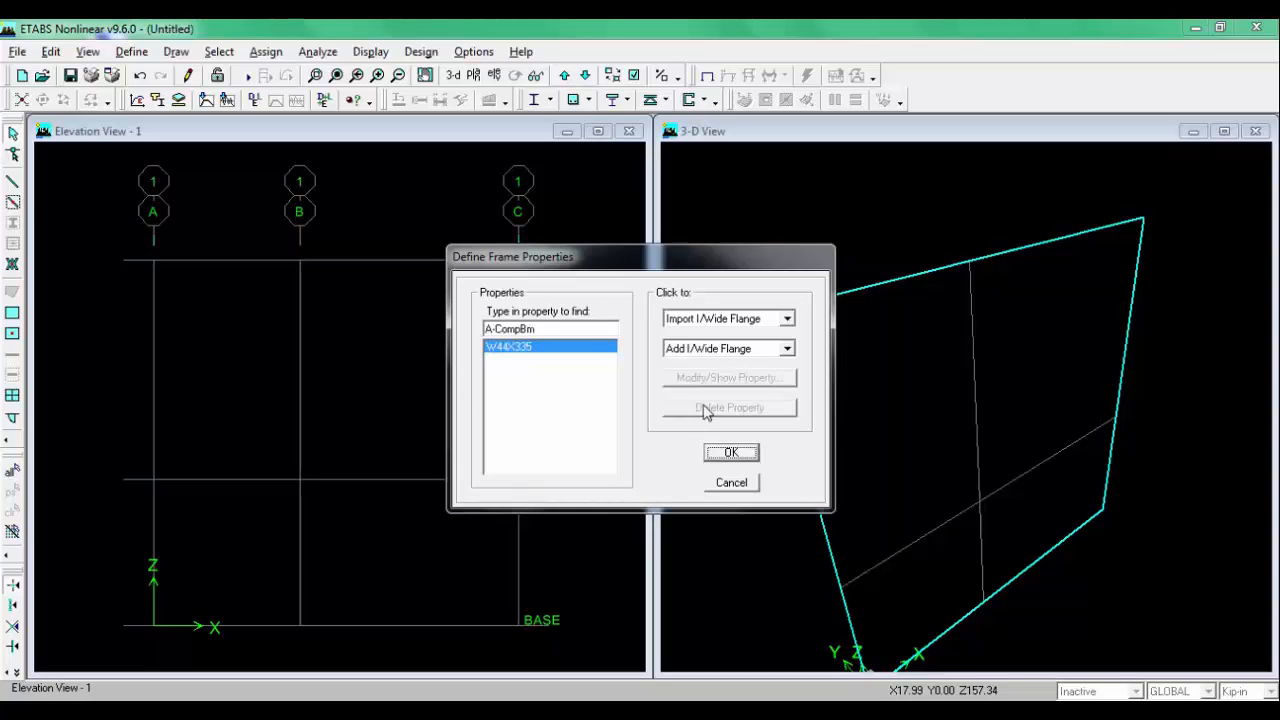
Step: Add a rectangular frame section named M10X15 of CONC material with depth 15 and width 10
click(743, 355)
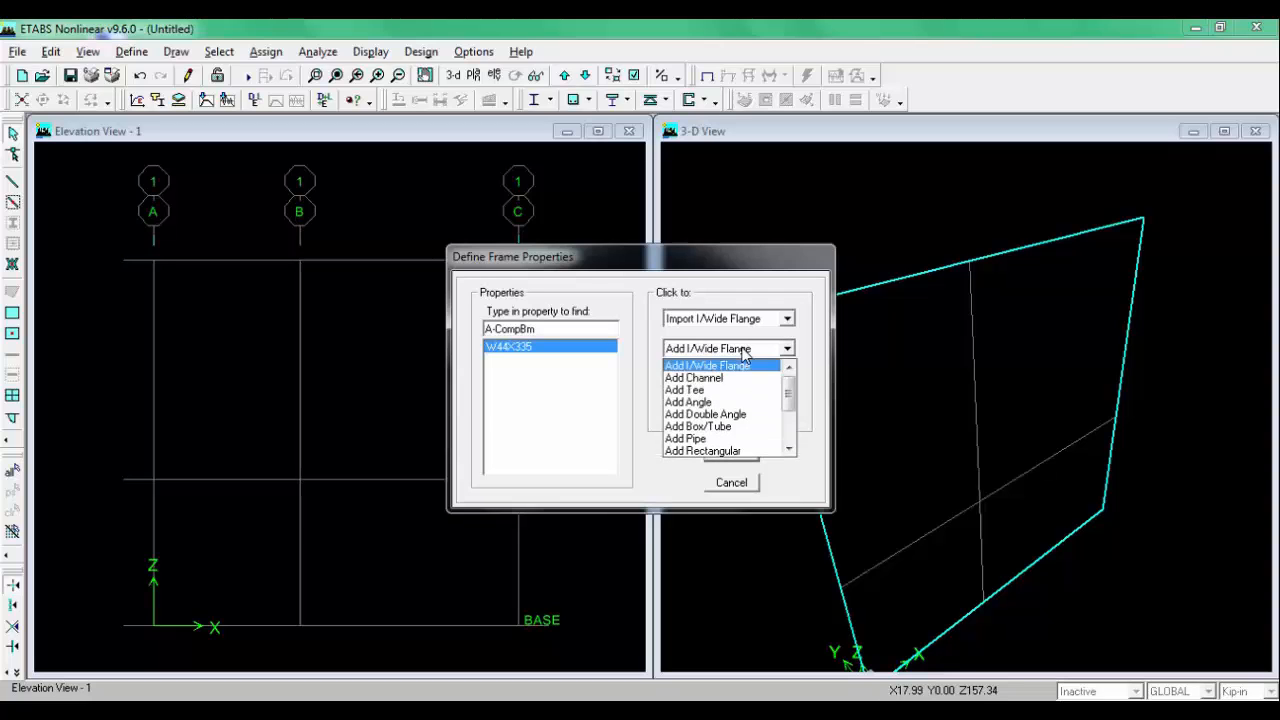
scroll(728, 441, down, 1)
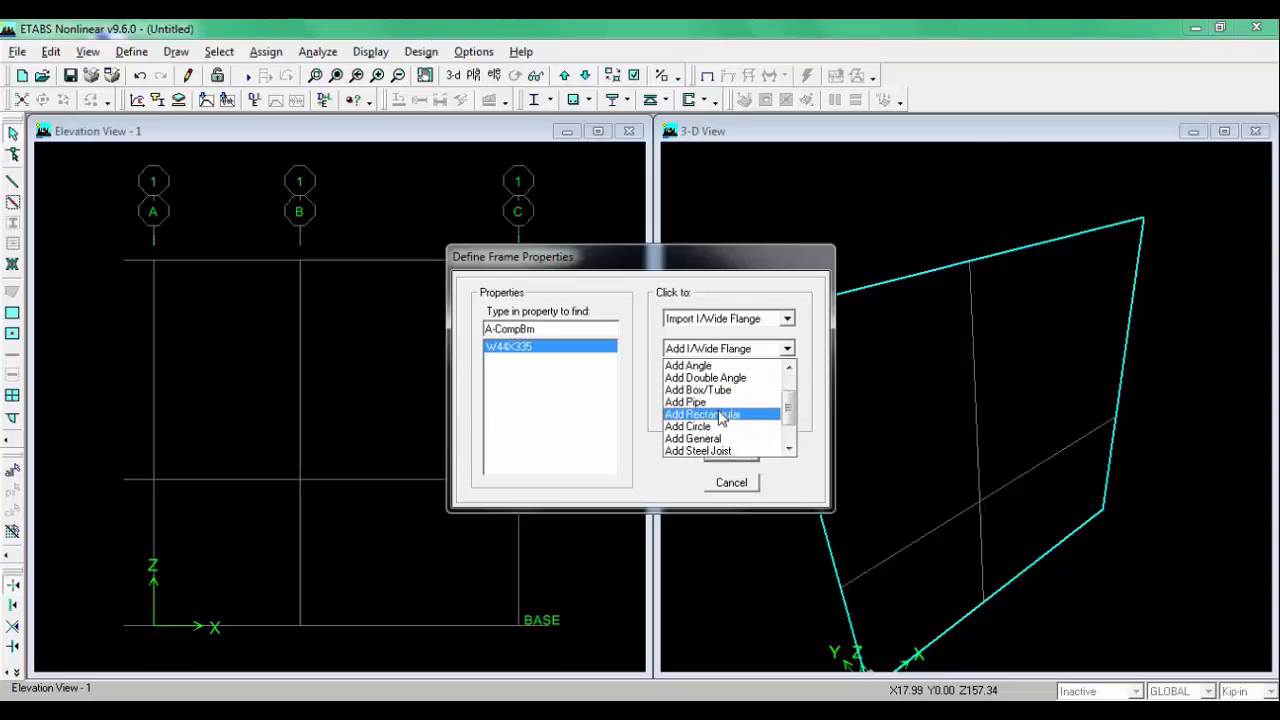
click(720, 414)
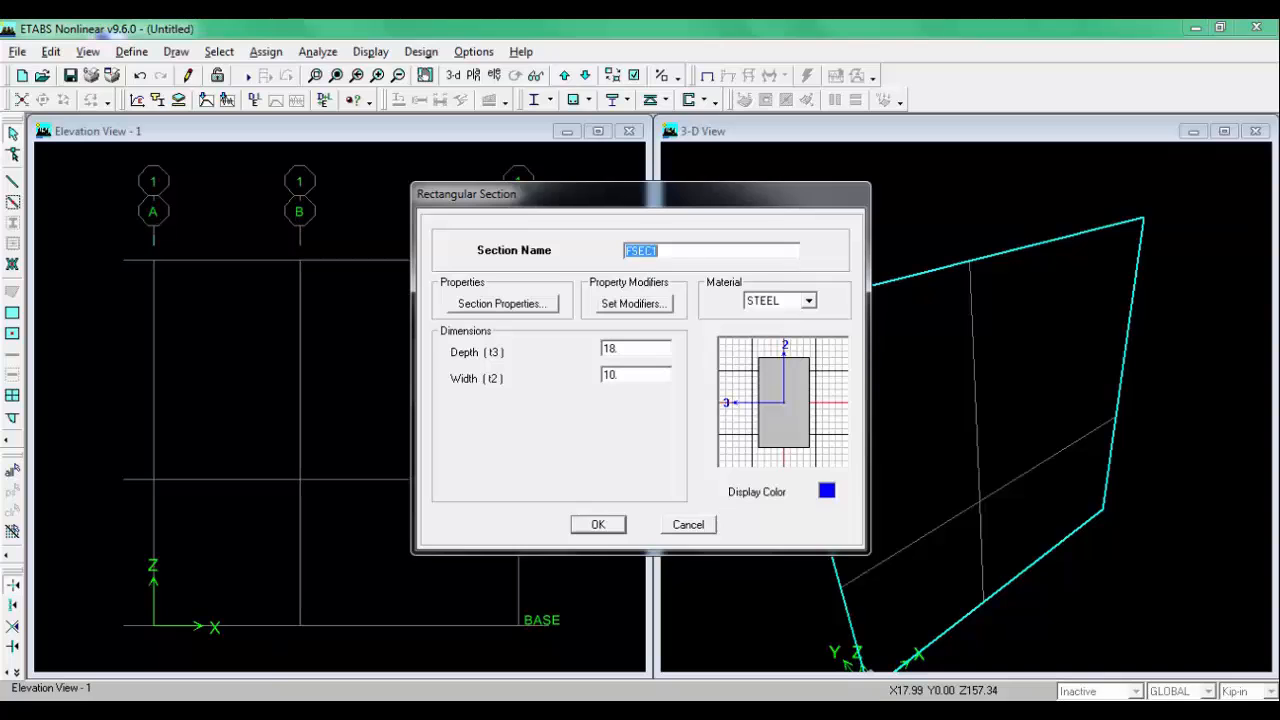
key(alt+Tab)
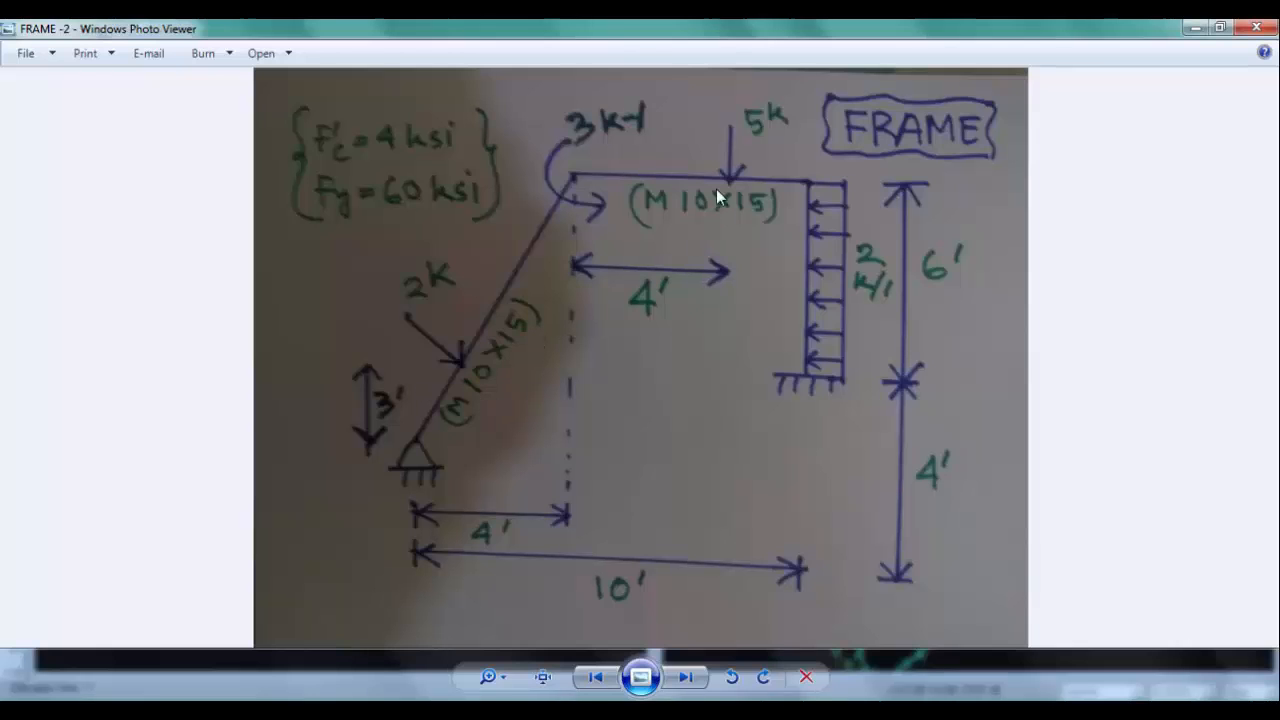
key(alt+Tab)
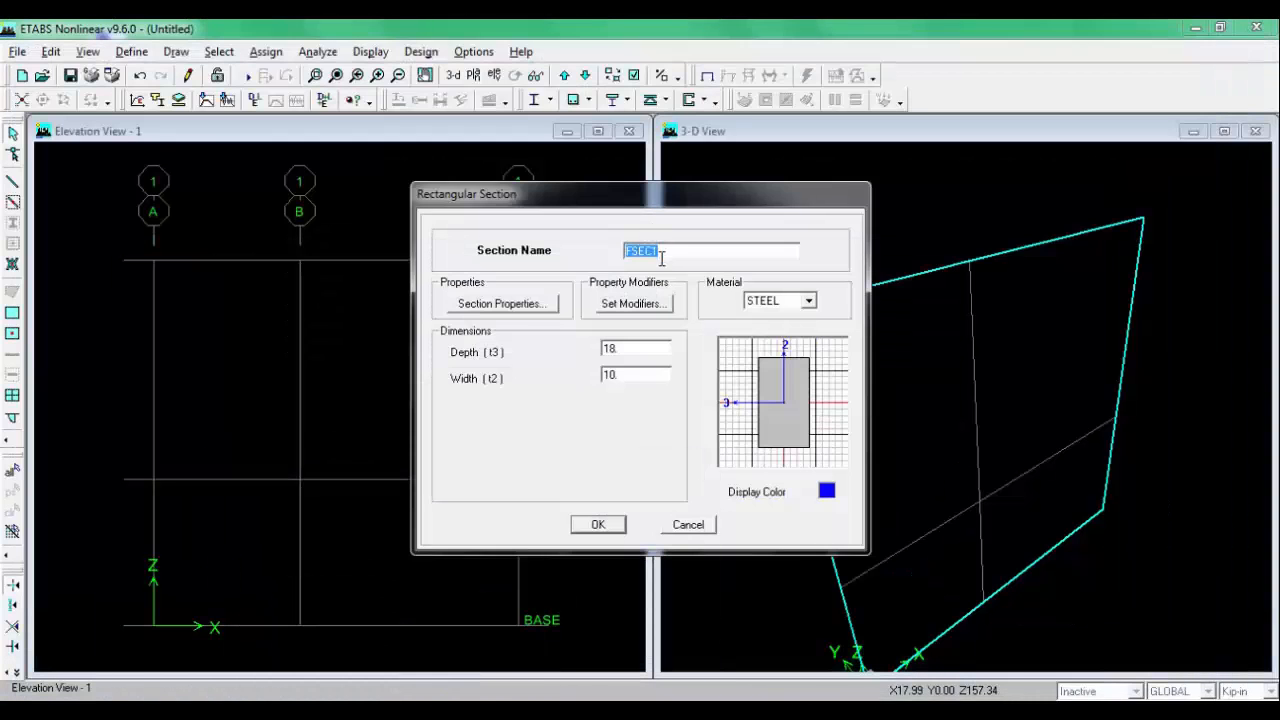
text(M10X15)
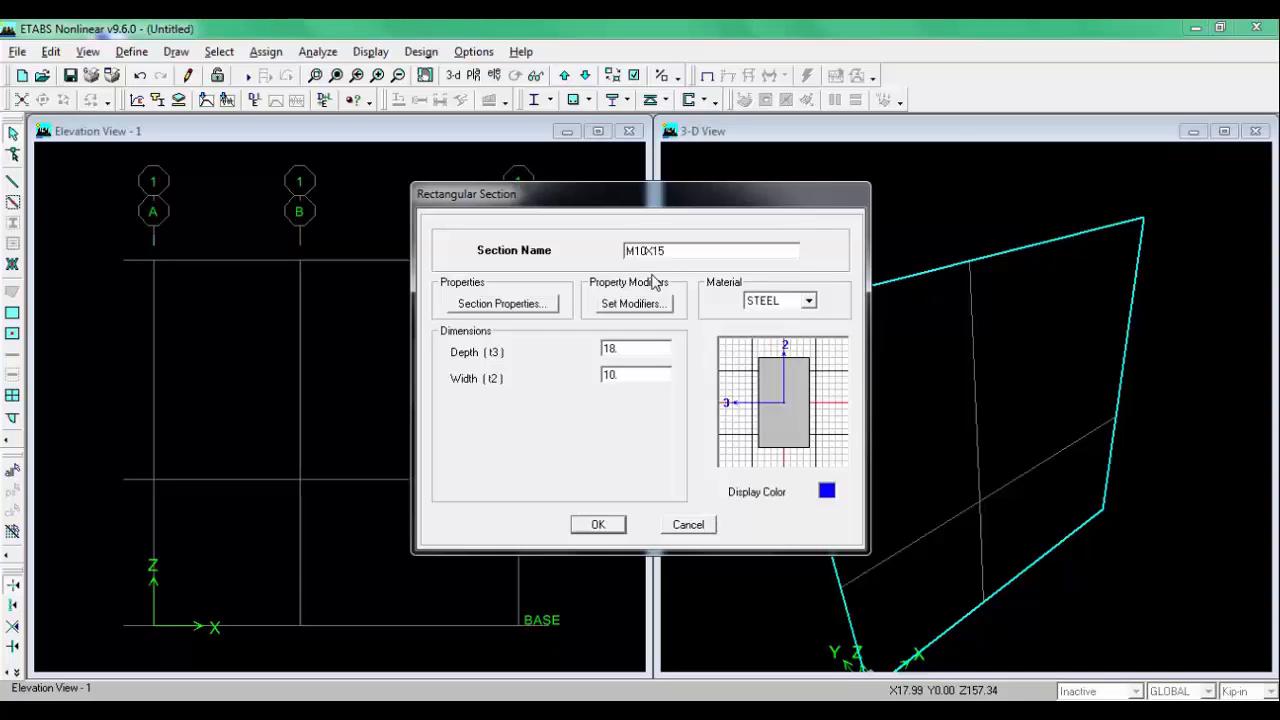
click(808, 301)
click(770, 330)
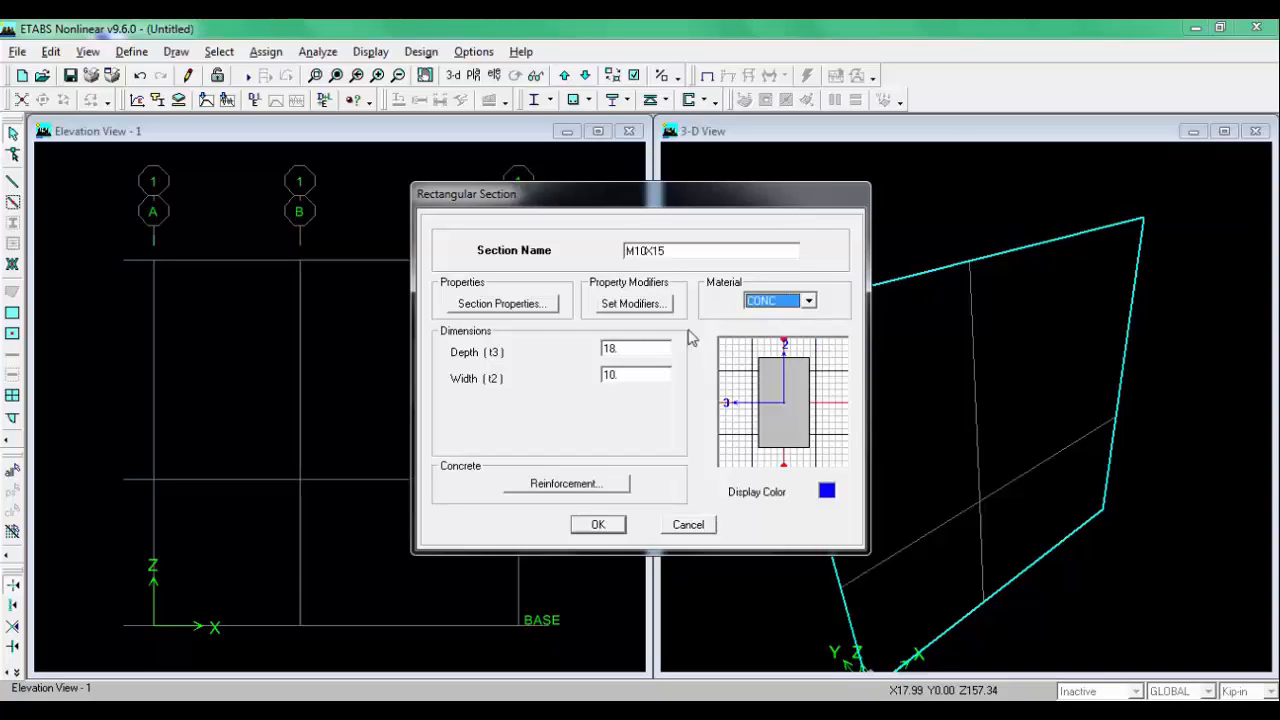
double_click(614, 348)
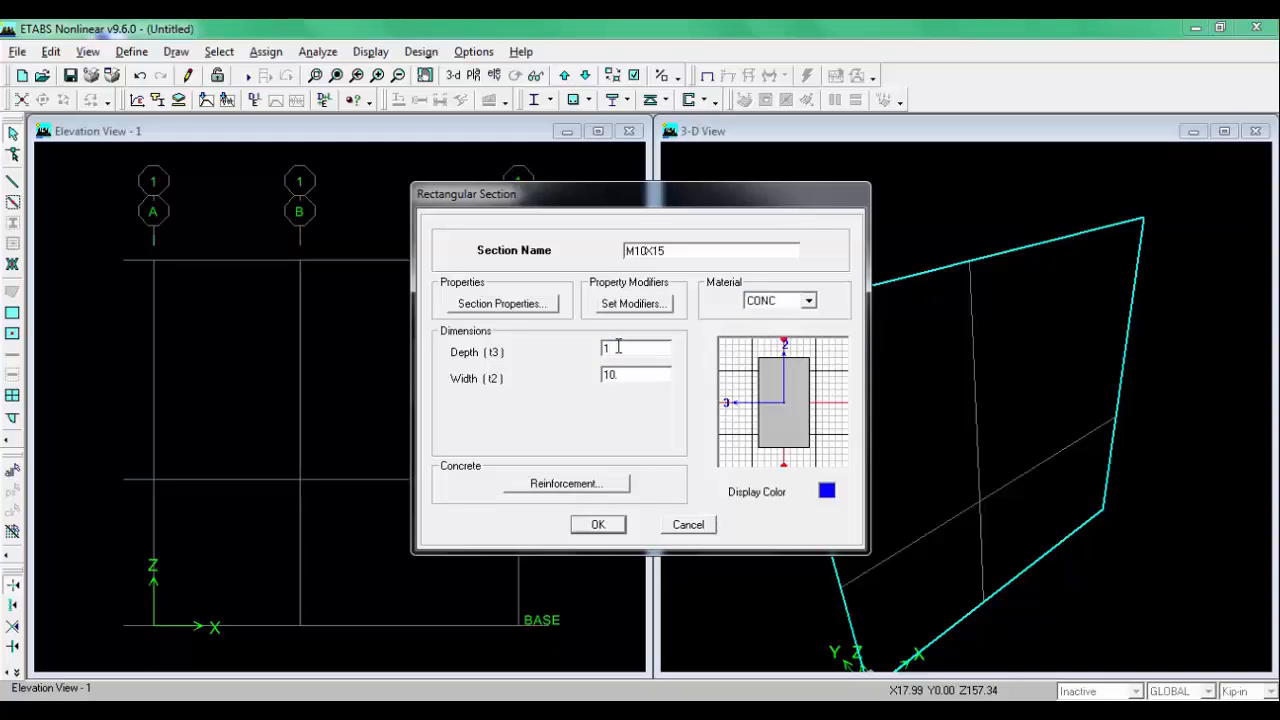
double_click(617, 376)
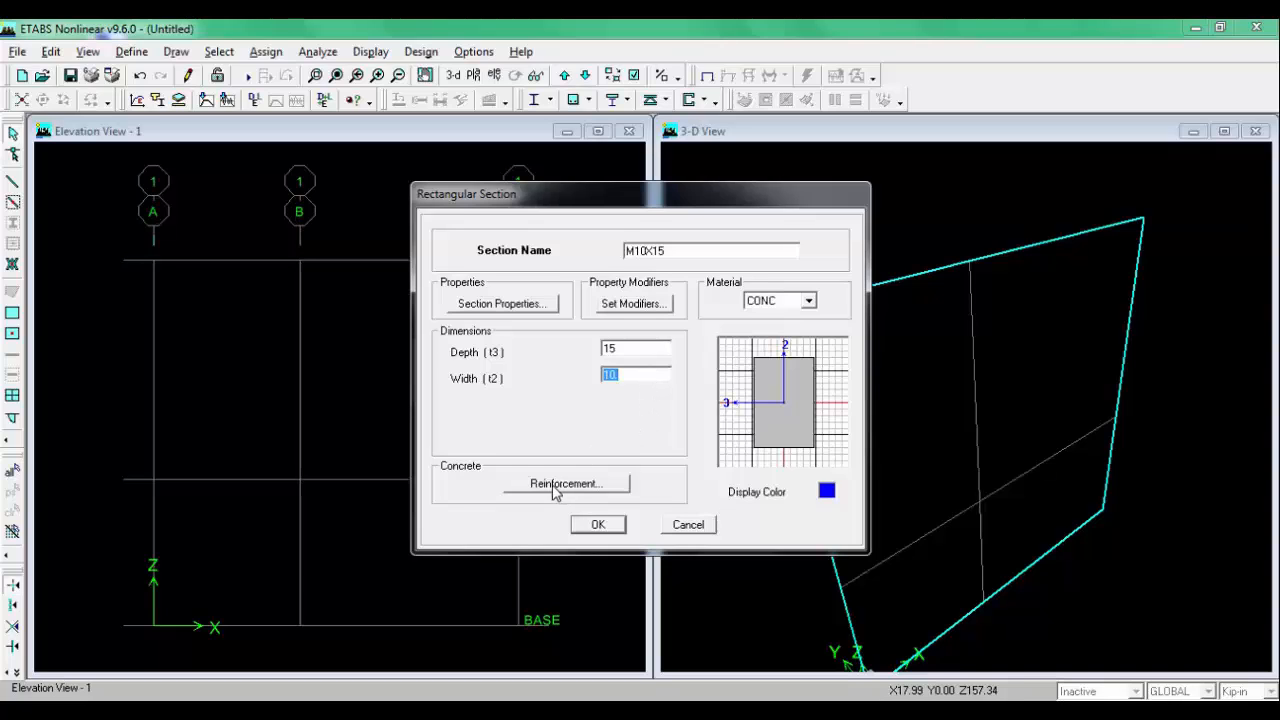
click(600, 522)
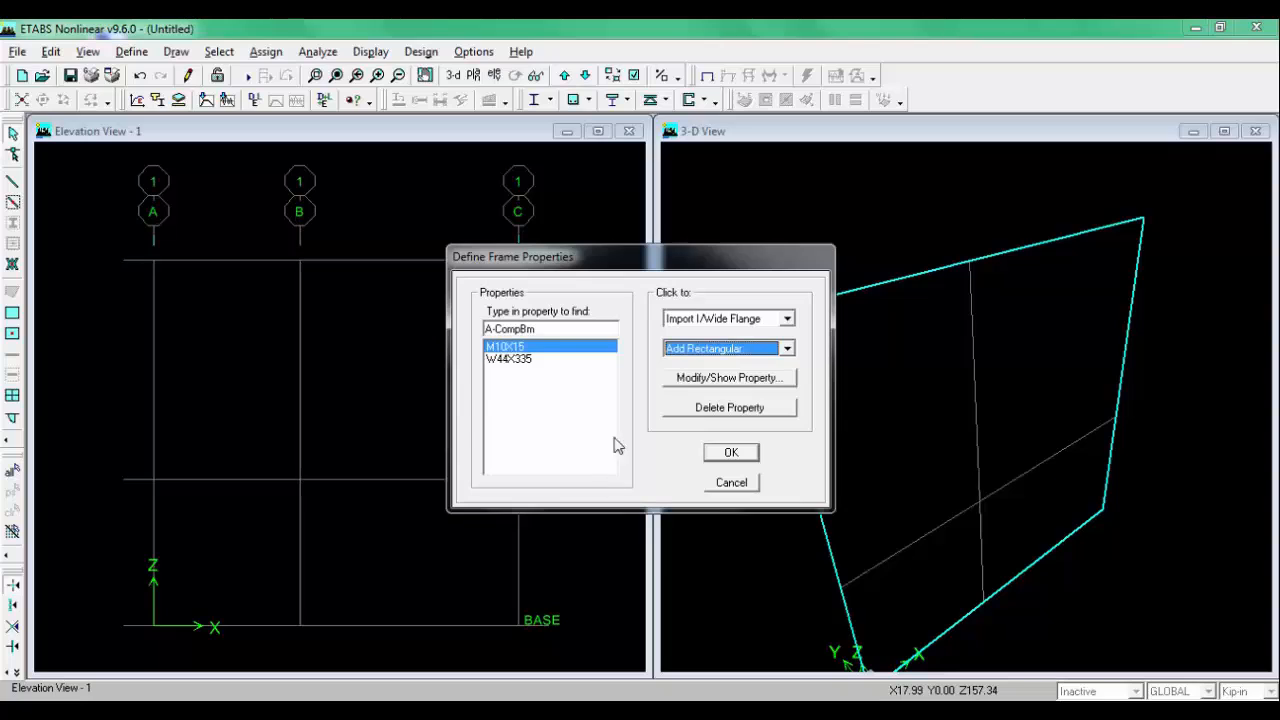
click(731, 452)
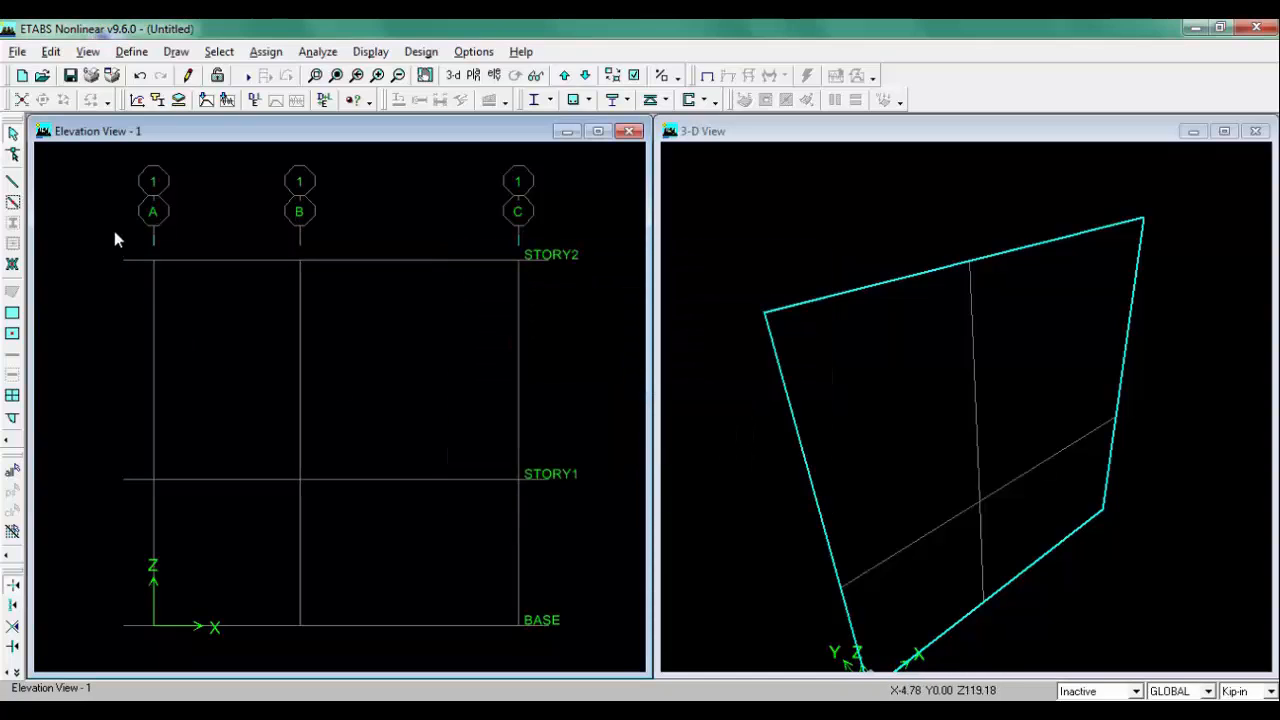
Step: Draw M10X15 frame members from grid A at BASE up to B at STORY2, across to C, and down to C at STORY1
click(12, 184)
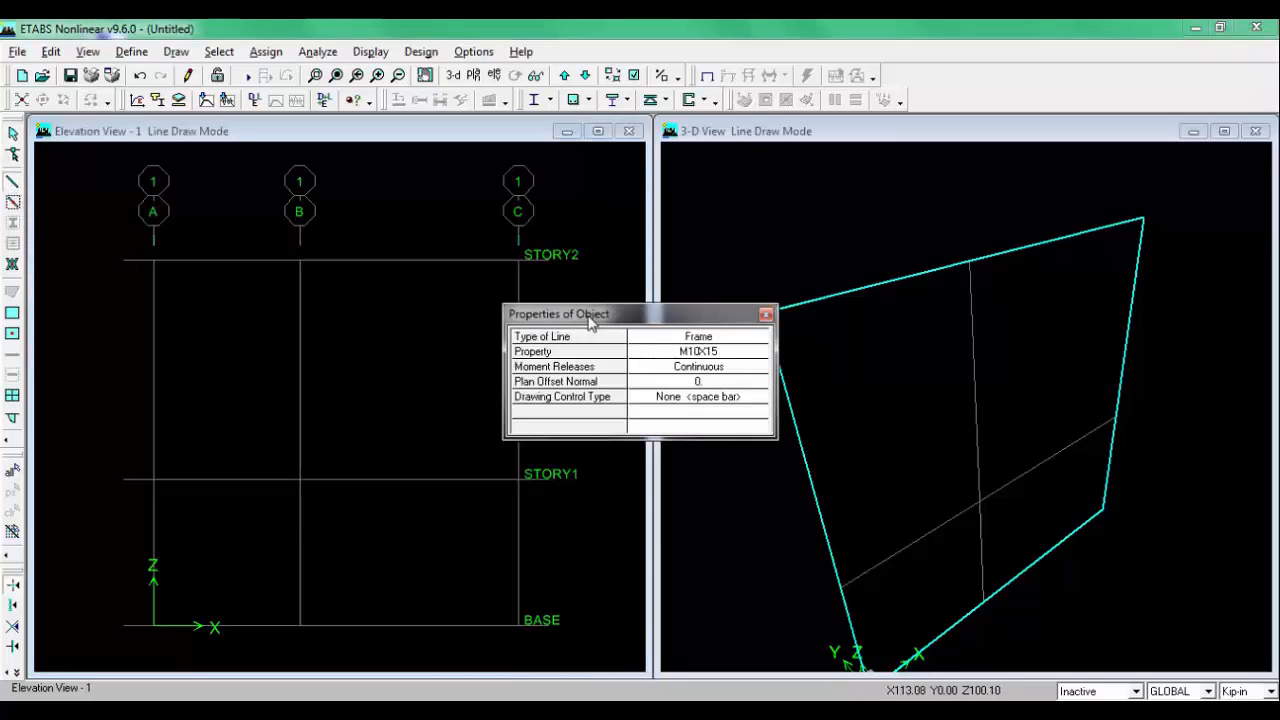
drag(608, 323, 836, 307)
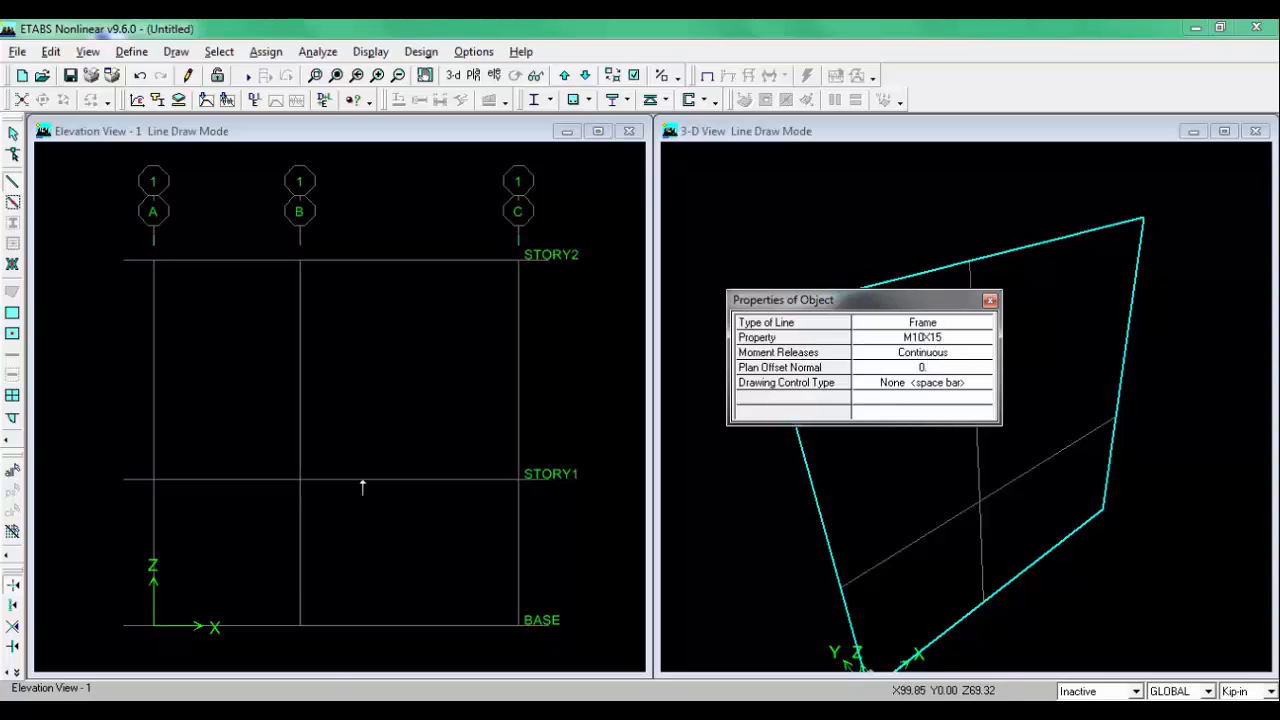
key(alt+Tab)
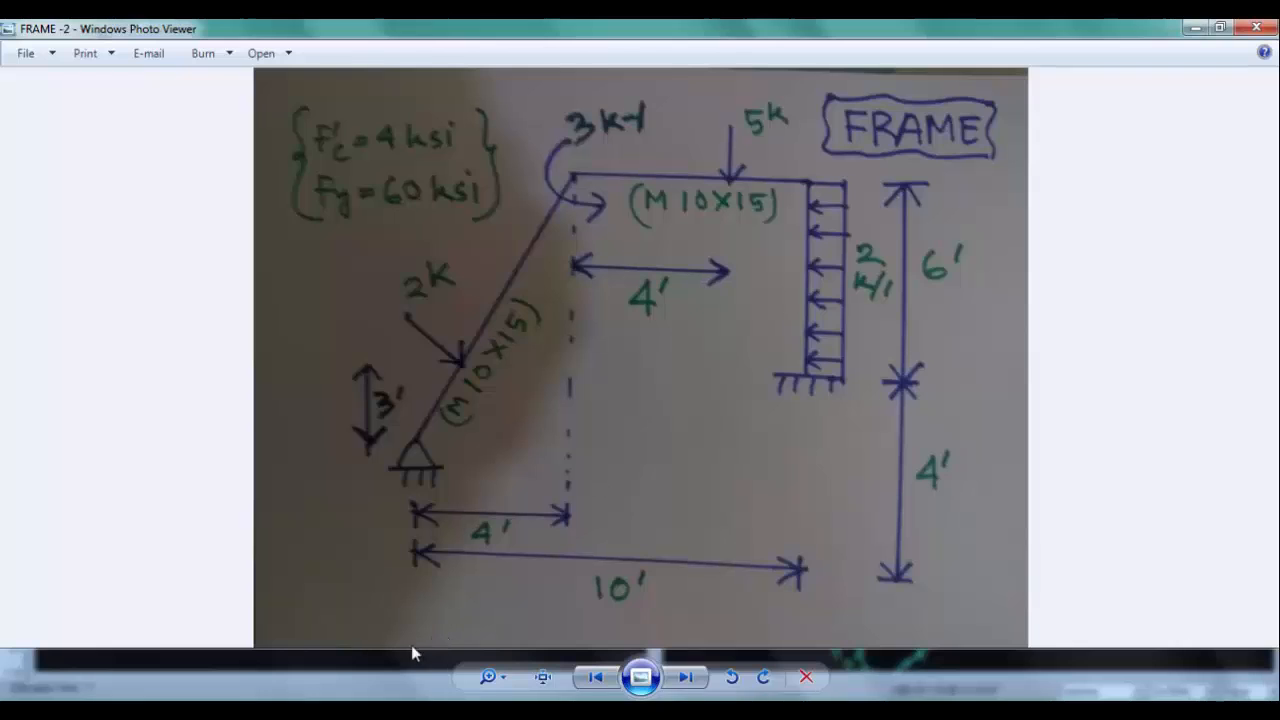
click(366, 710)
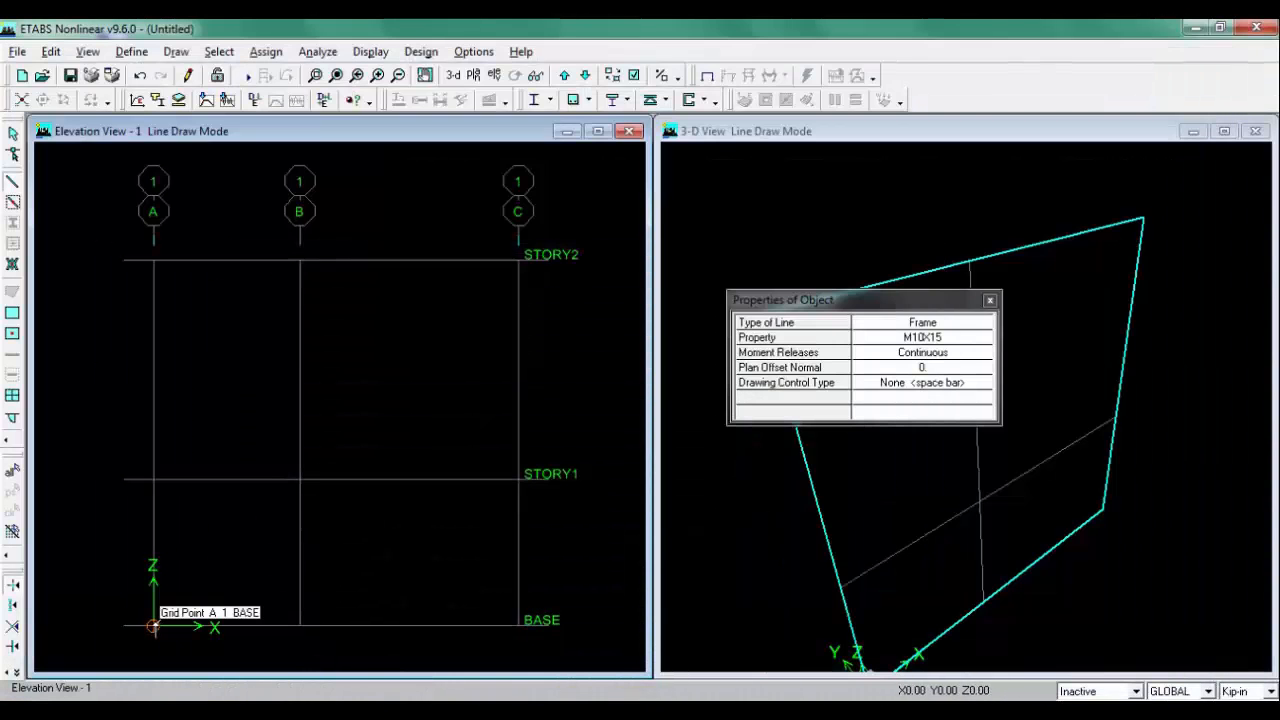
click(152, 625)
click(301, 262)
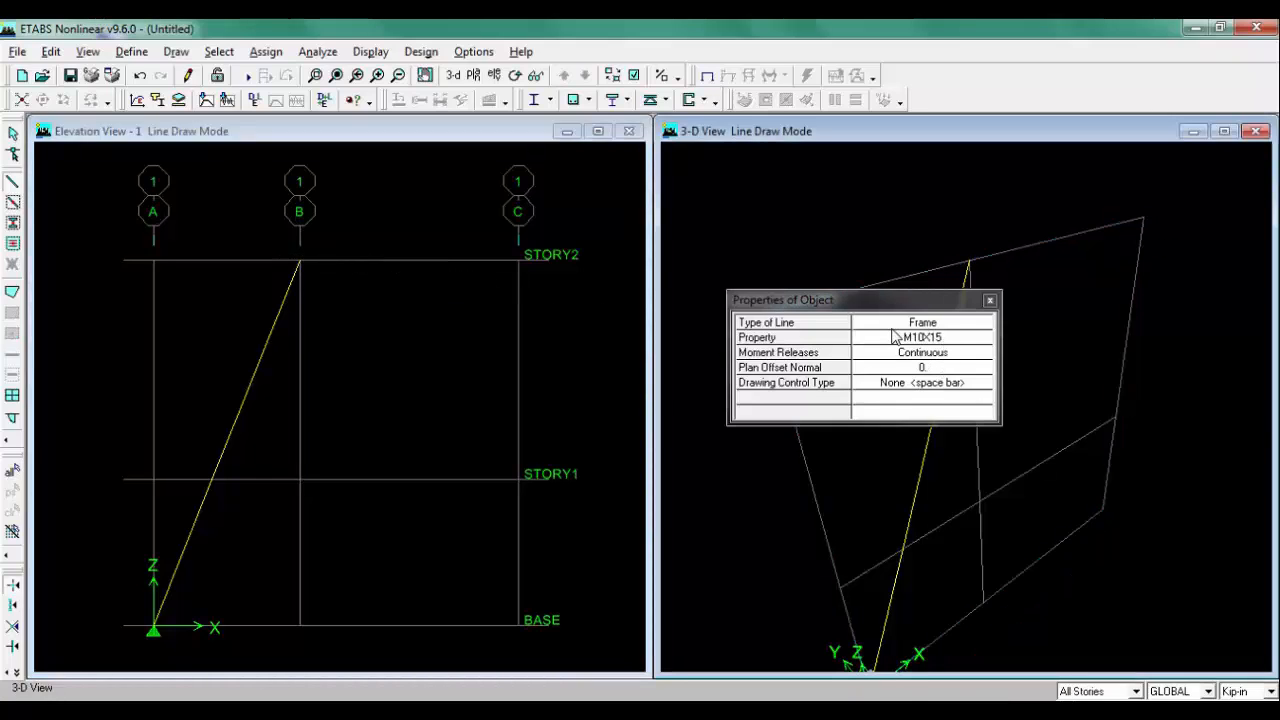
click(518, 475)
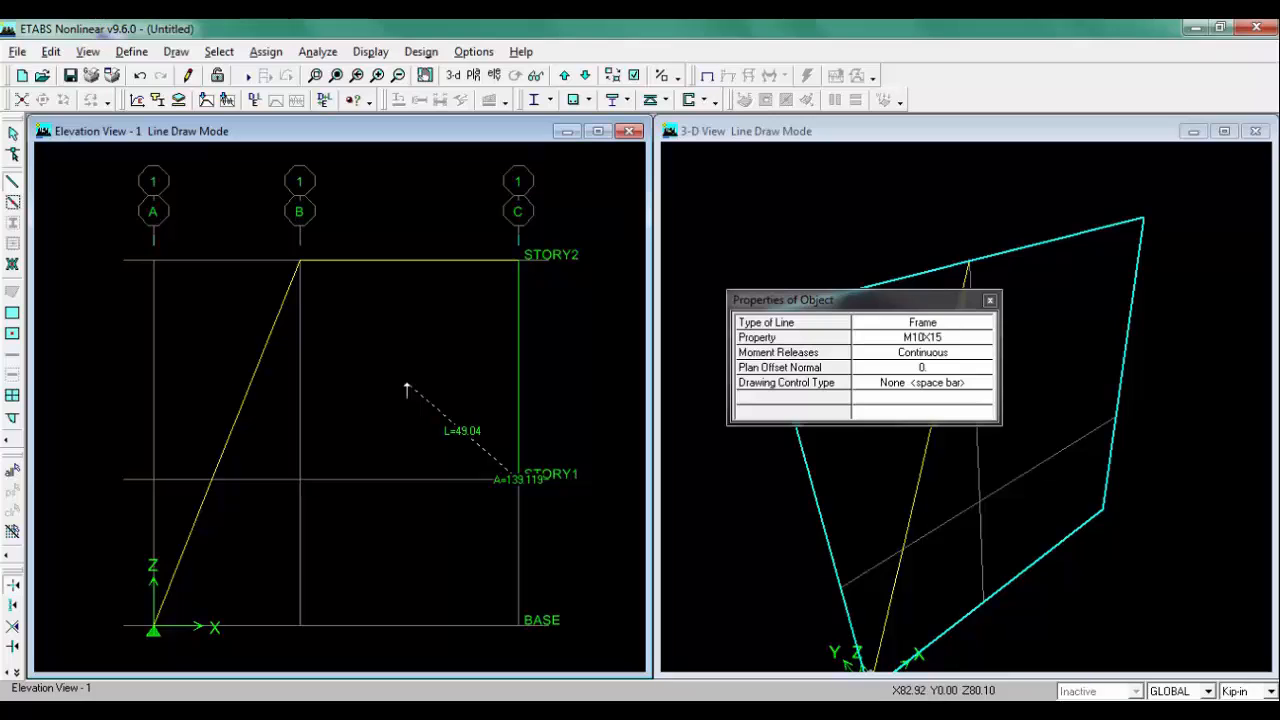
key(Escape)
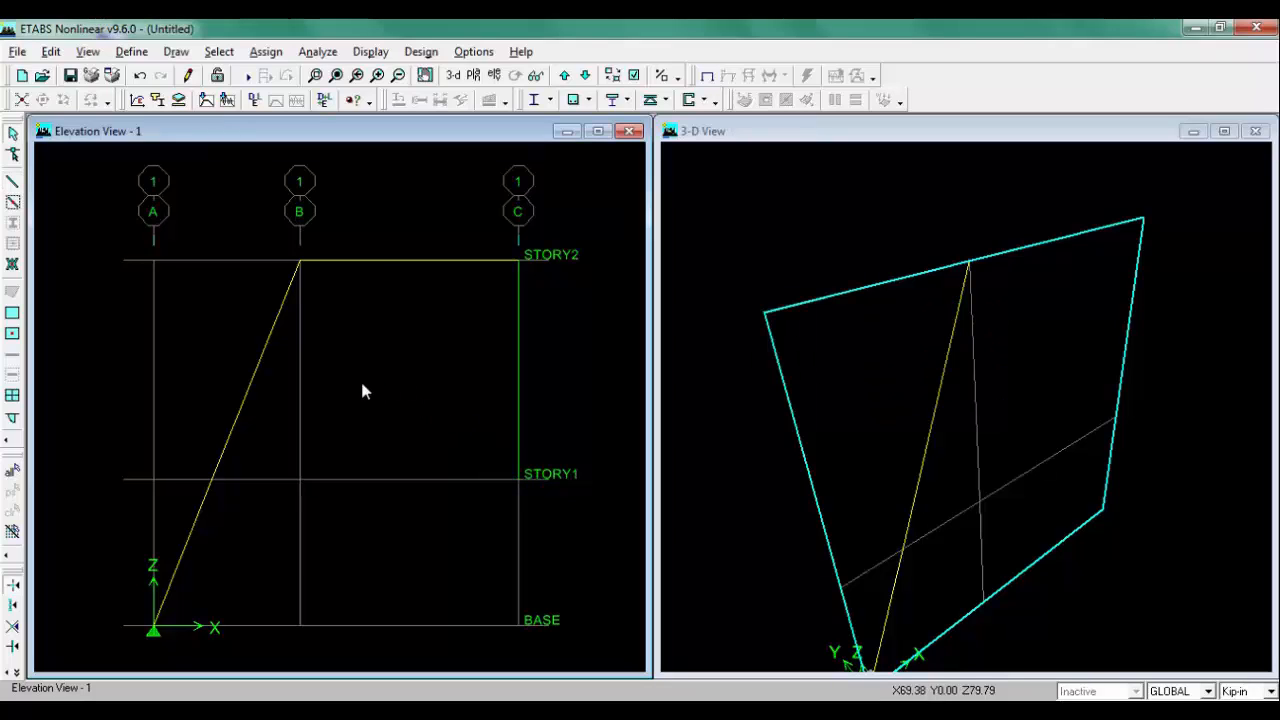
scroll(294, 295, down, 1)
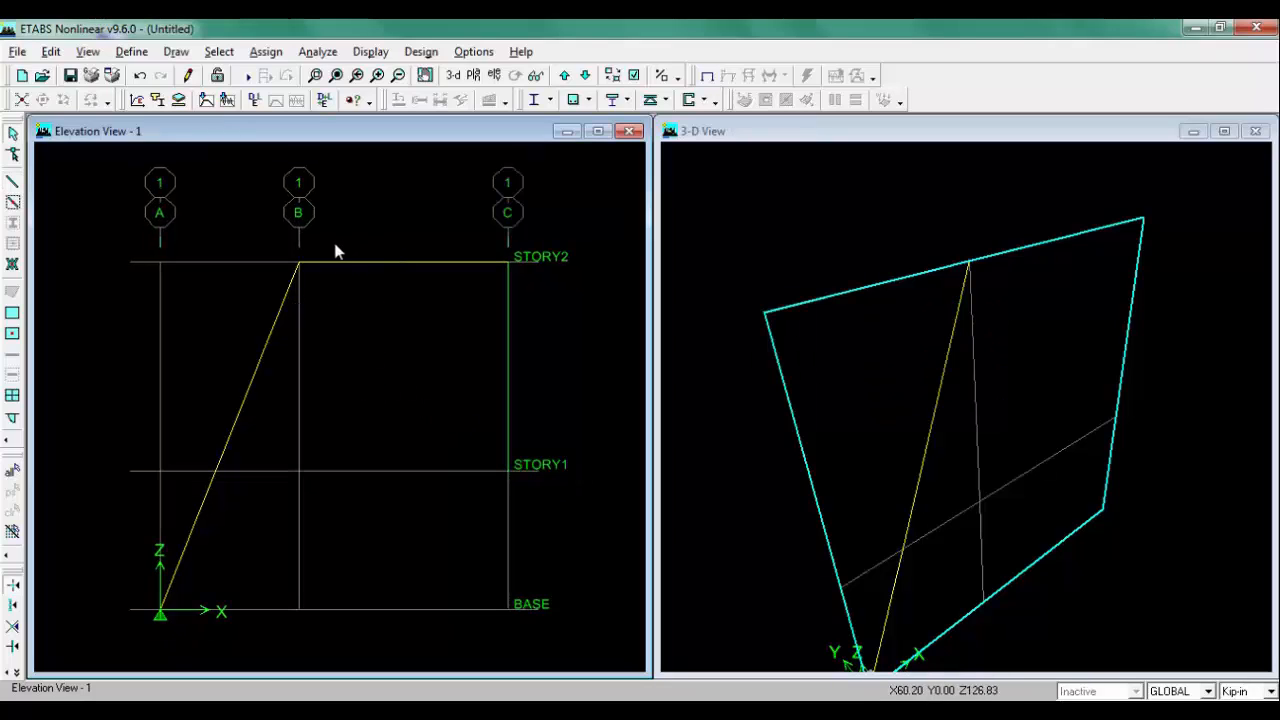
scroll(335, 252, up, 1)
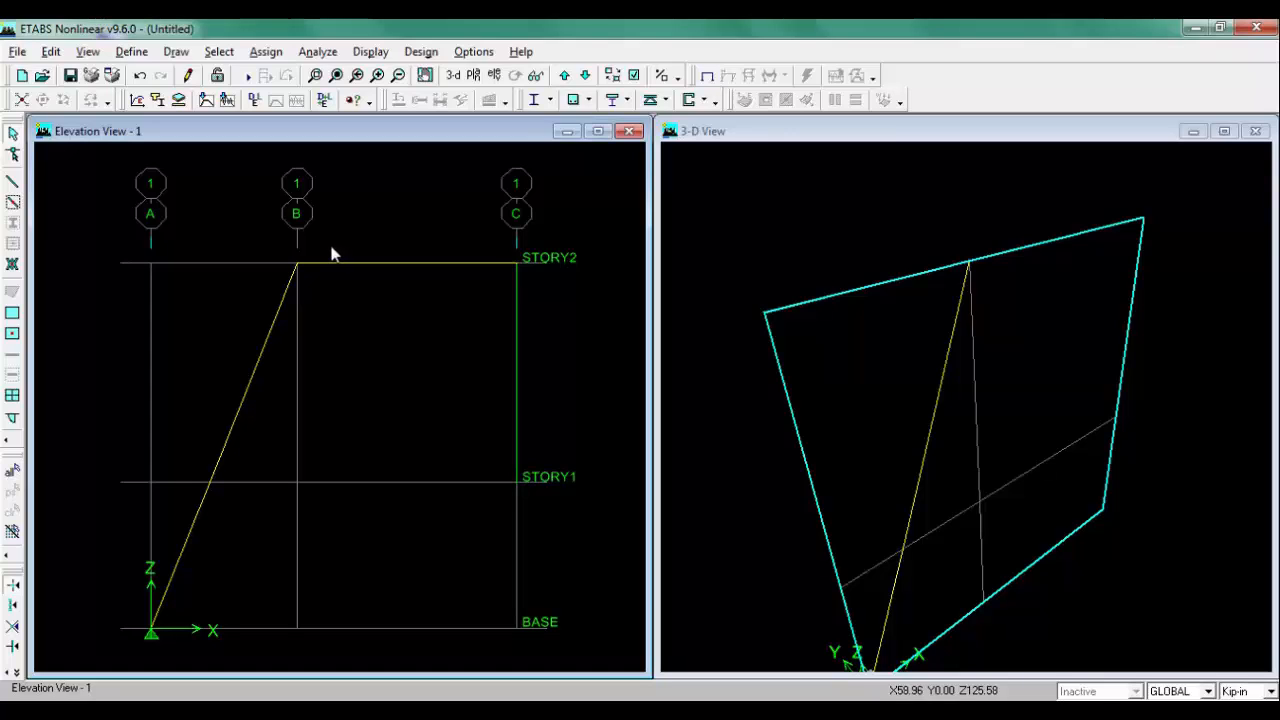
click(892, 135)
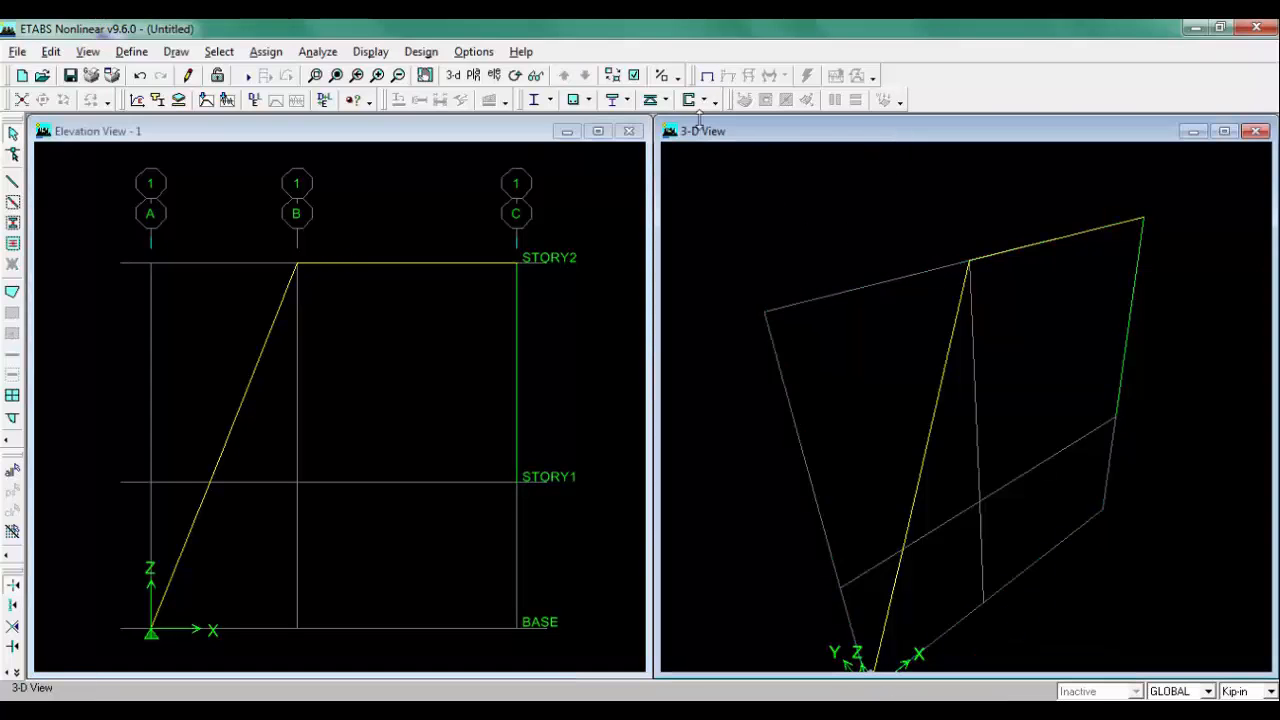
Step: Turn on the display of line local axes in the building view options
click(634, 77)
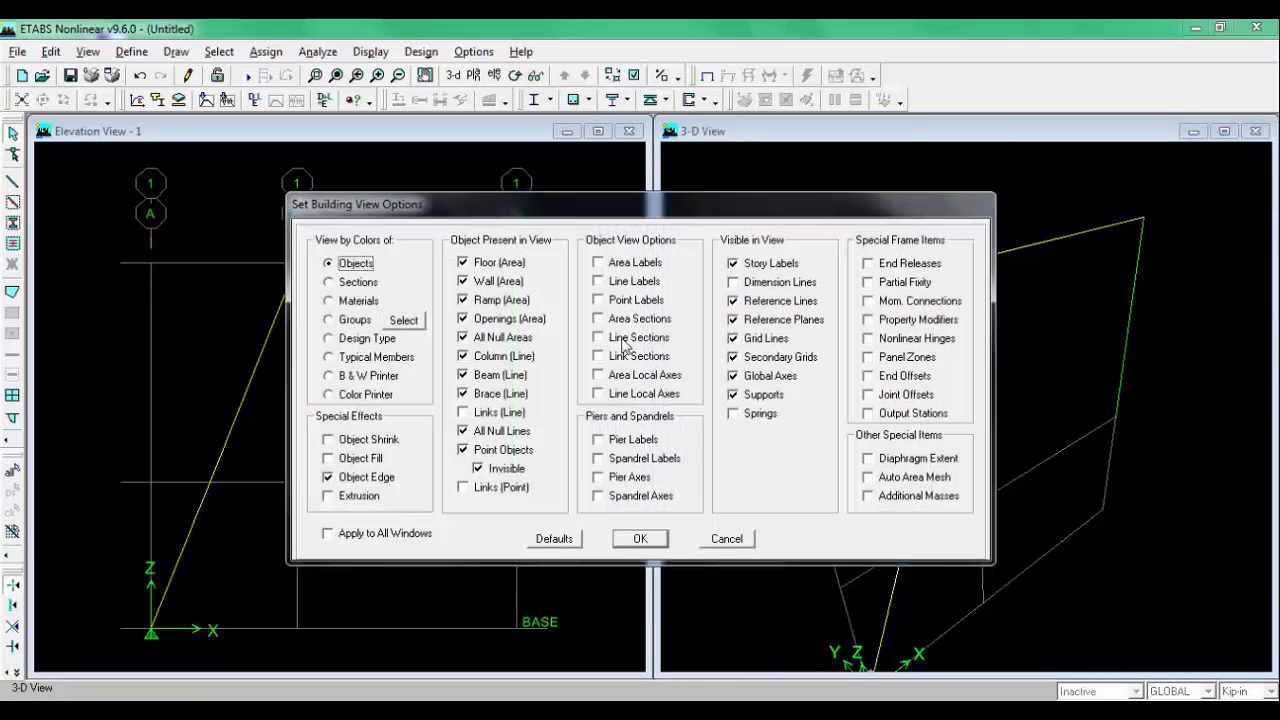
click(620, 400)
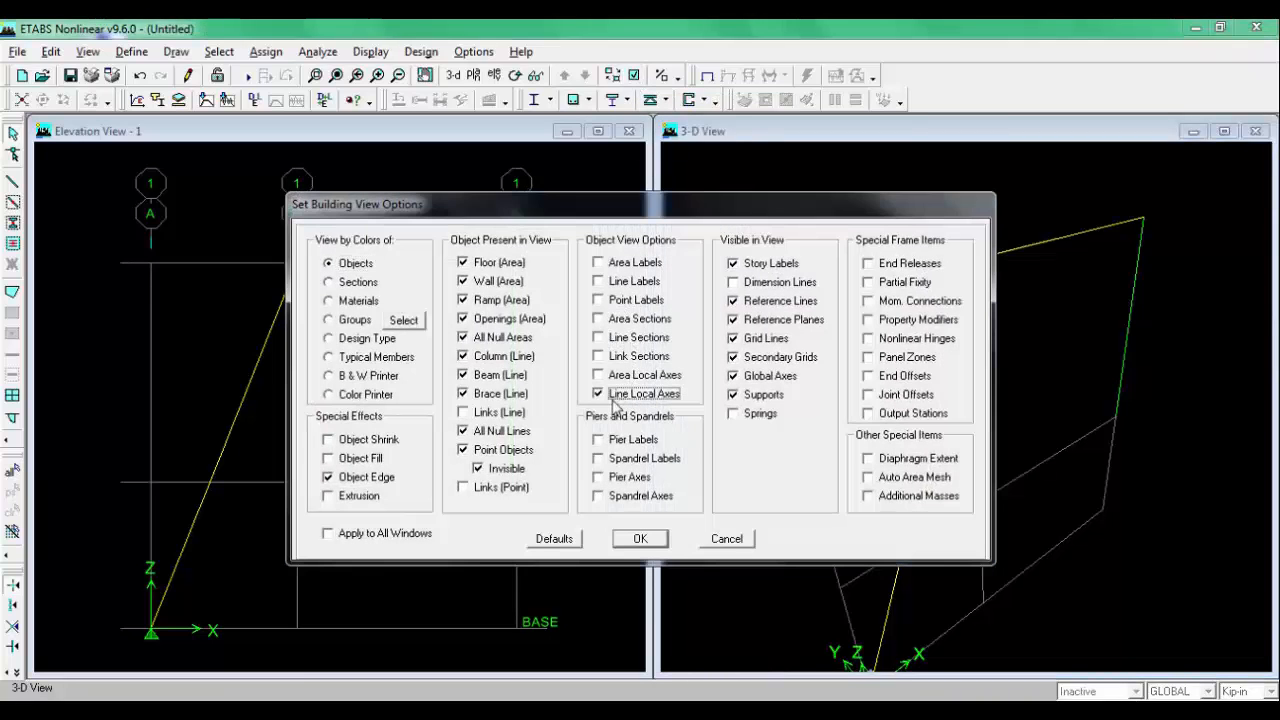
click(640, 538)
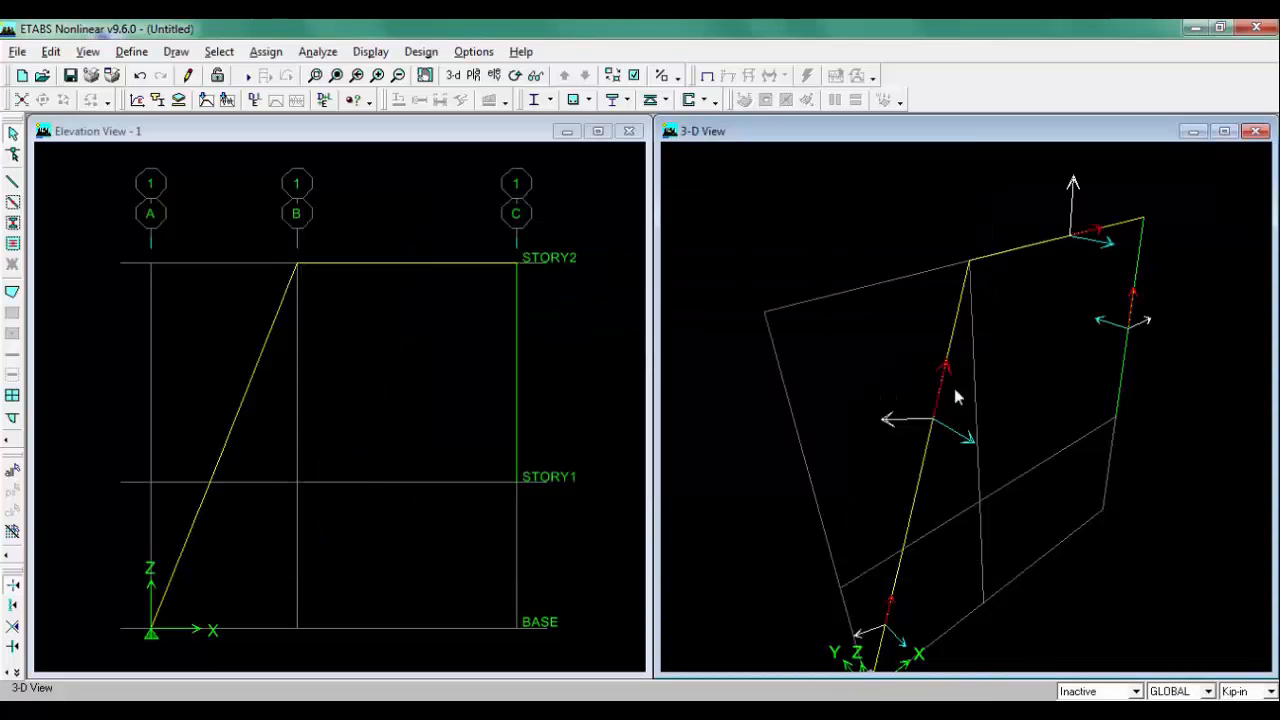
Step: Assign a pinned support to the joint at grid A on the BASE level
scroll(963, 388, down, 1)
middle_drag(963, 388, 965, 364)
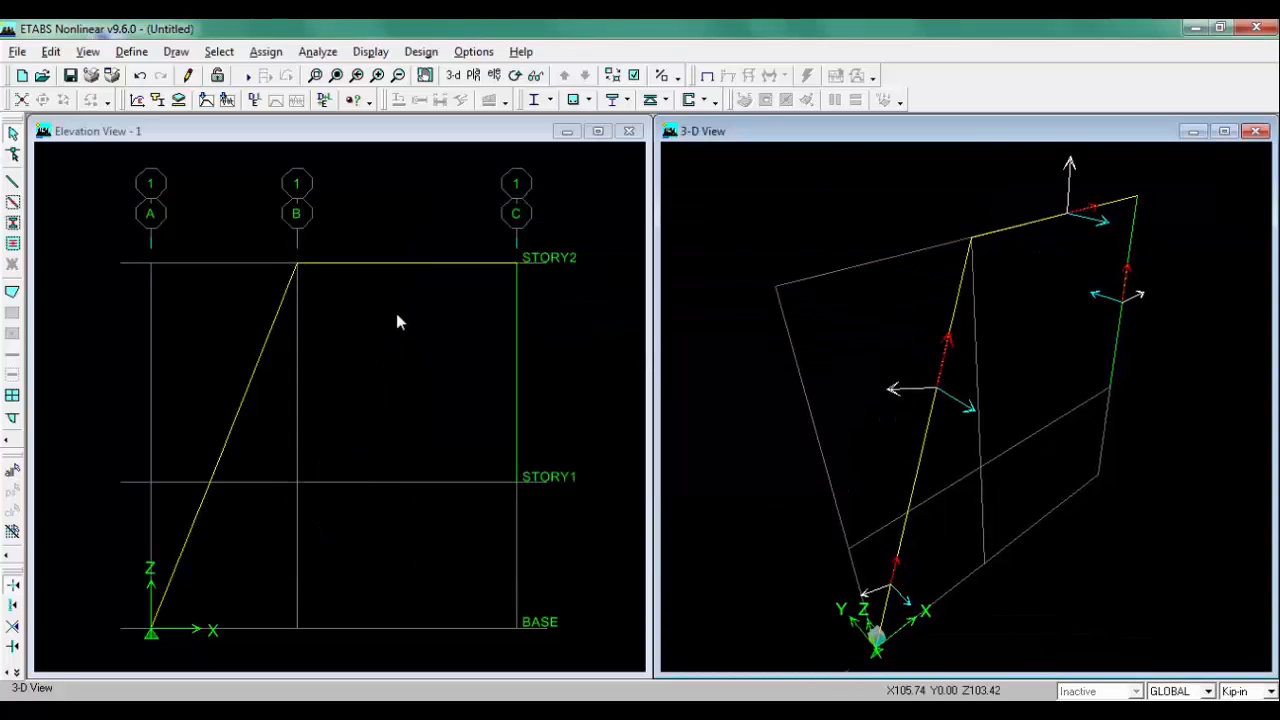
click(362, 141)
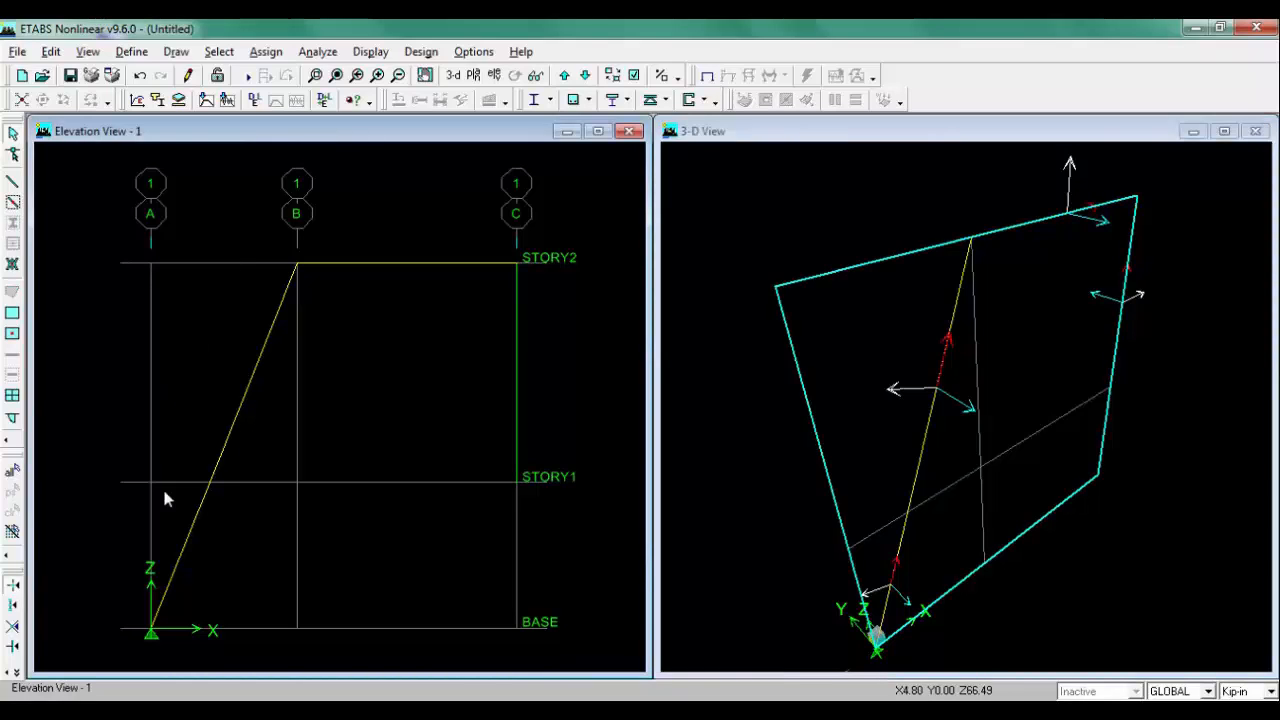
click(330, 706)
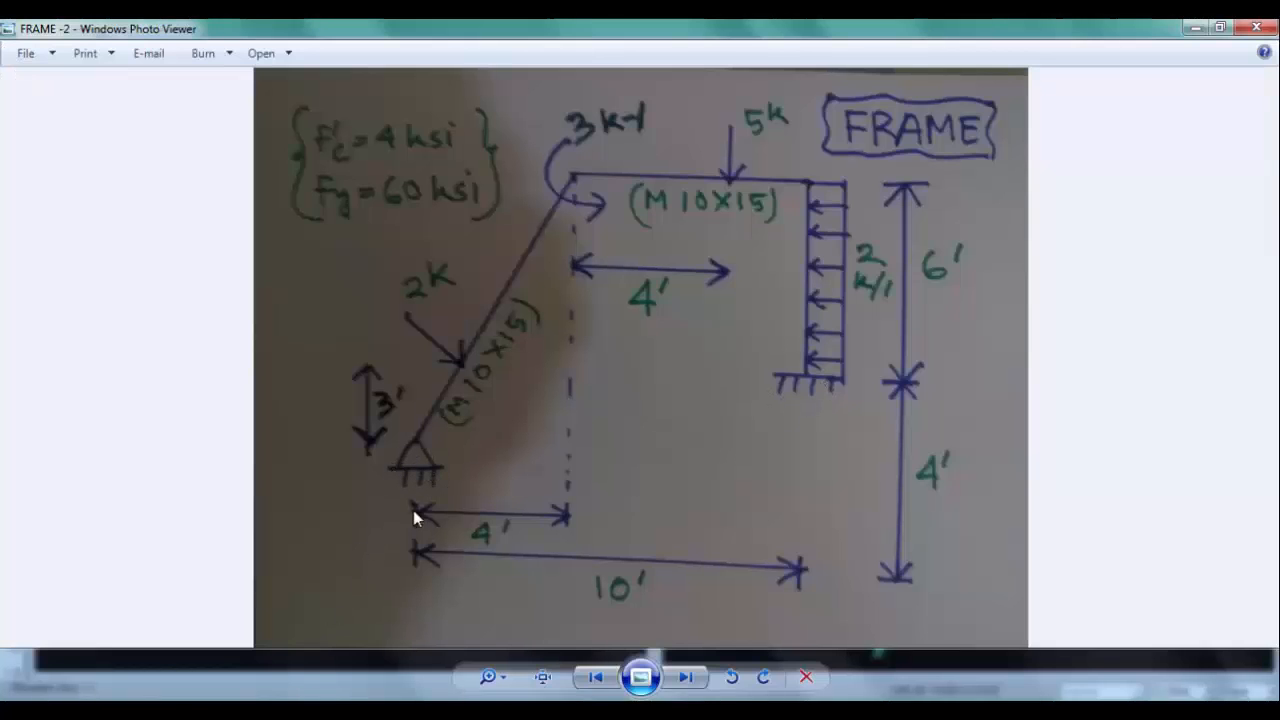
click(330, 706)
click(150, 629)
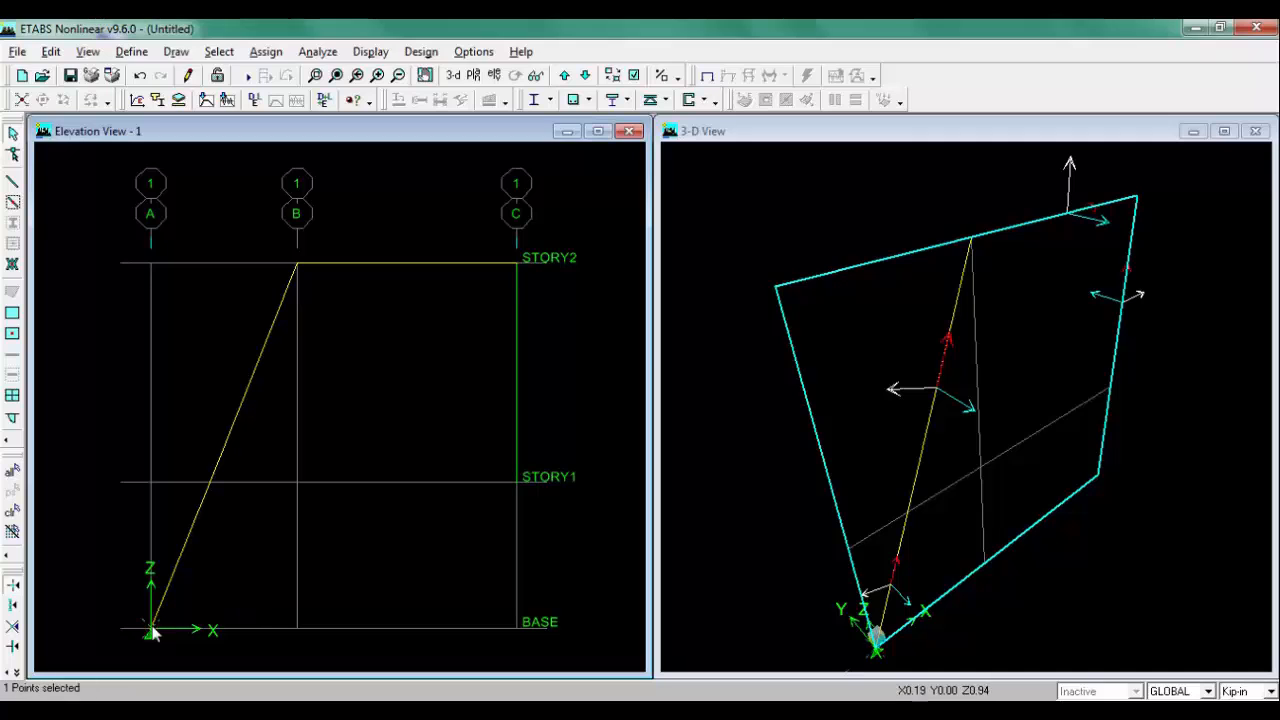
click(272, 54)
mouse_move(335, 80)
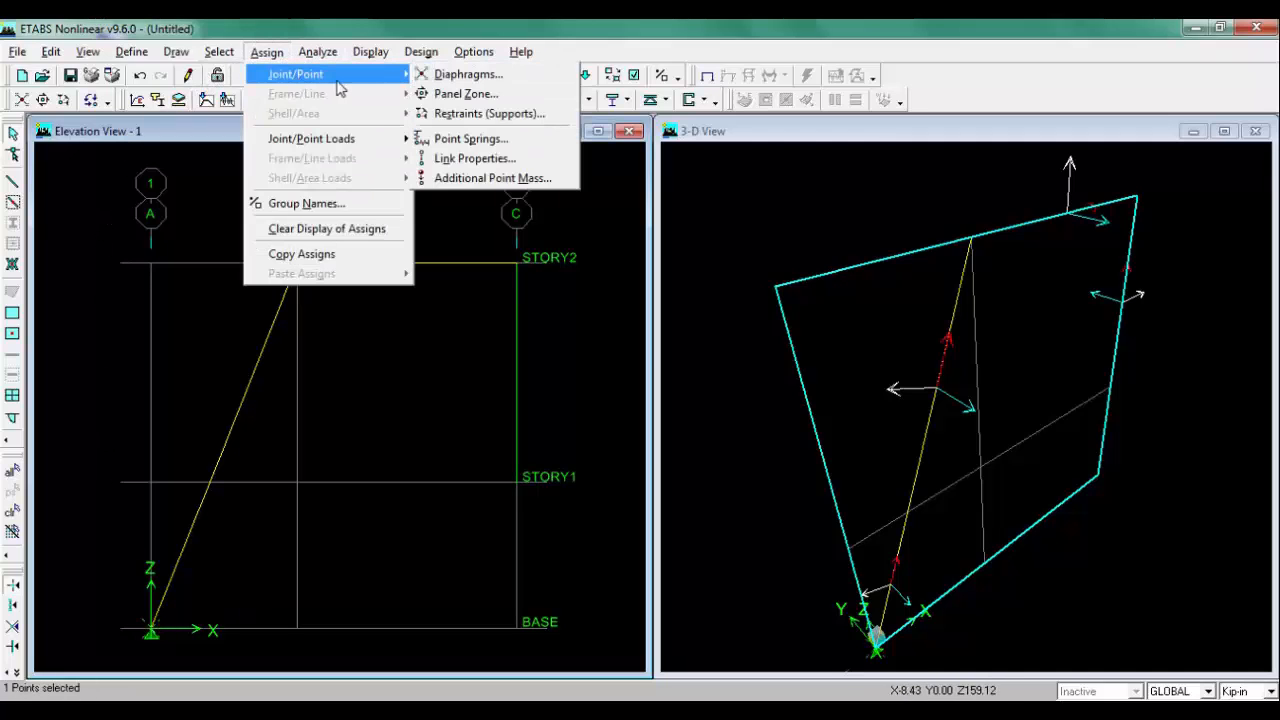
click(487, 113)
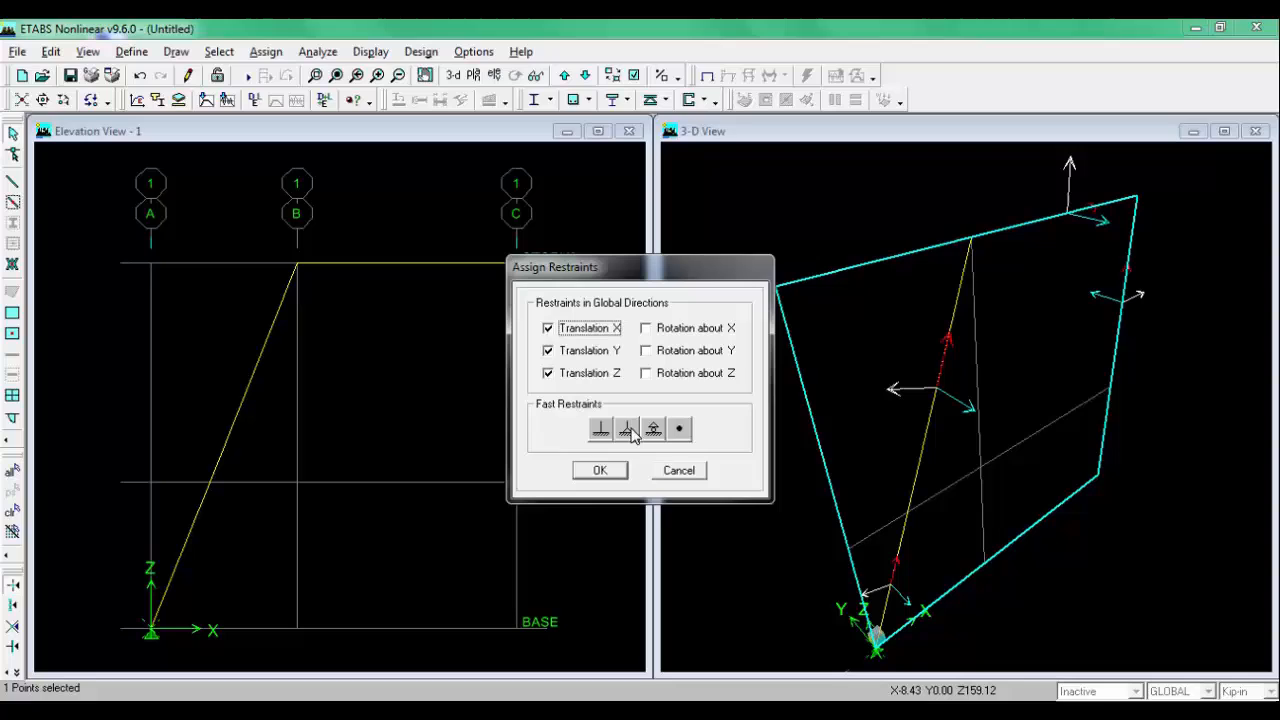
click(626, 428)
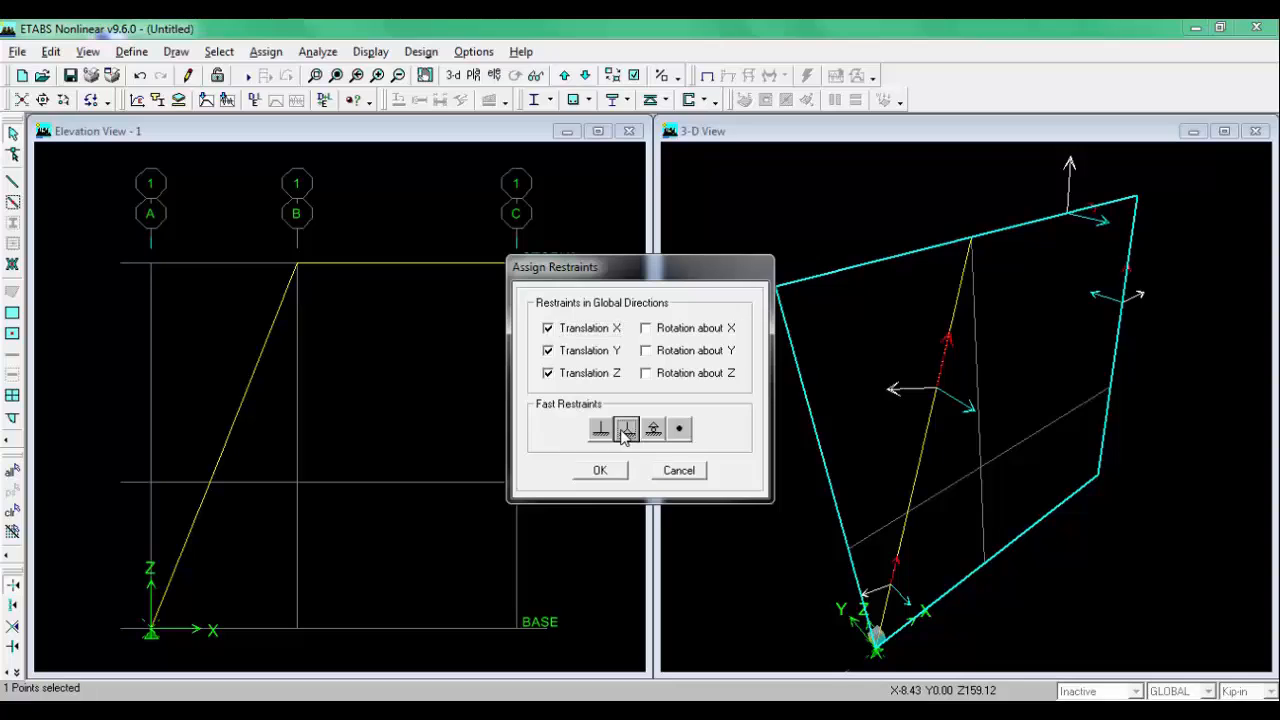
click(598, 471)
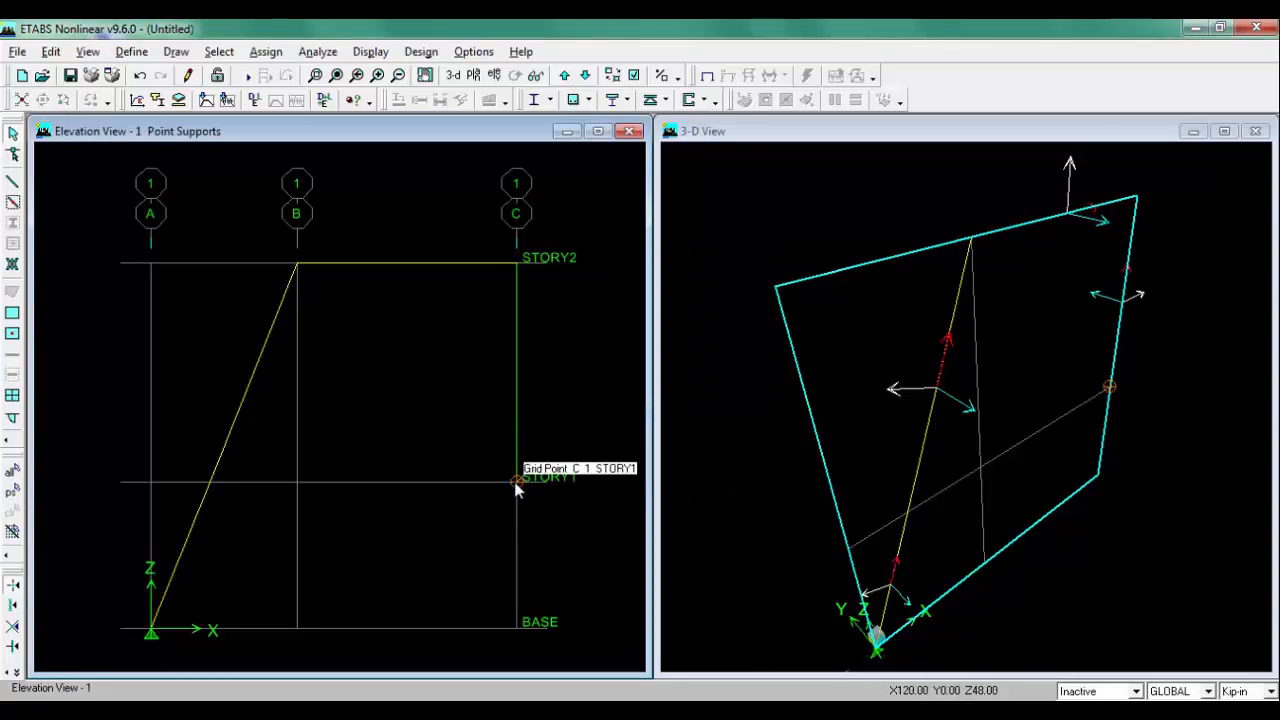
Step: Assign a fixed support to the joint at grid C on STORY1
click(266, 51)
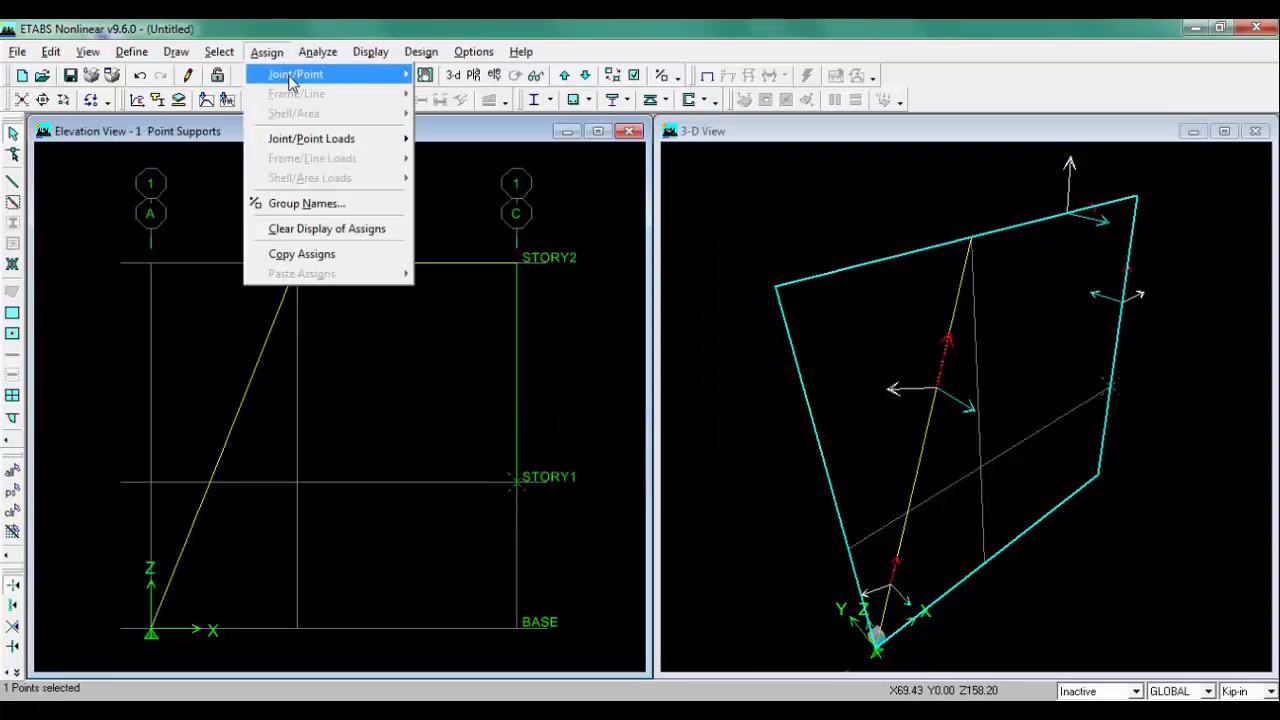
mouse_move(346, 77)
click(470, 114)
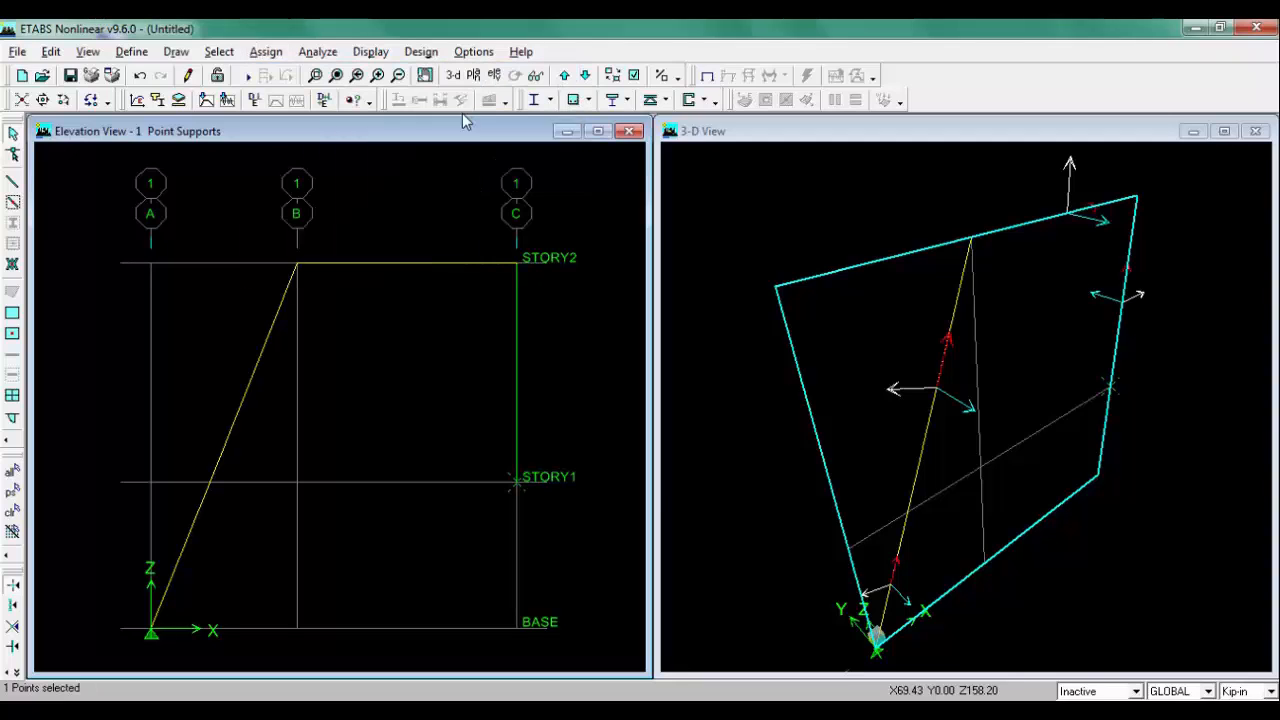
click(604, 433)
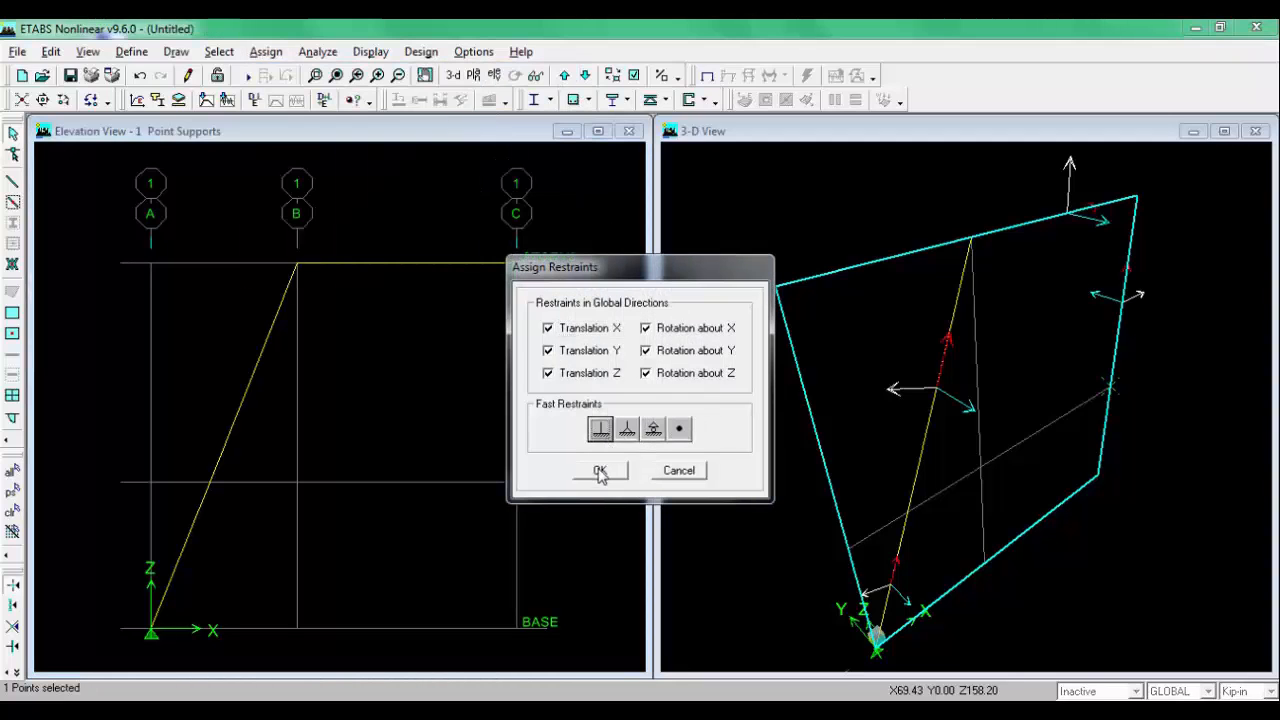
click(599, 470)
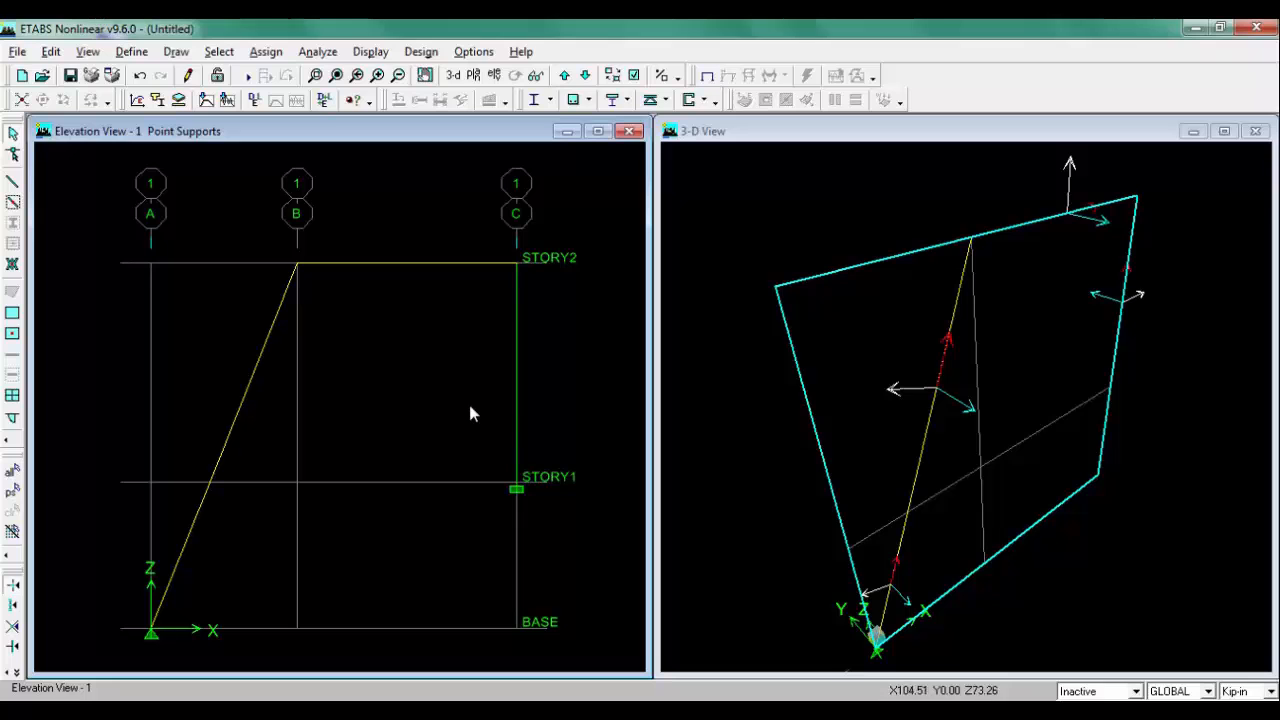
click(356, 714)
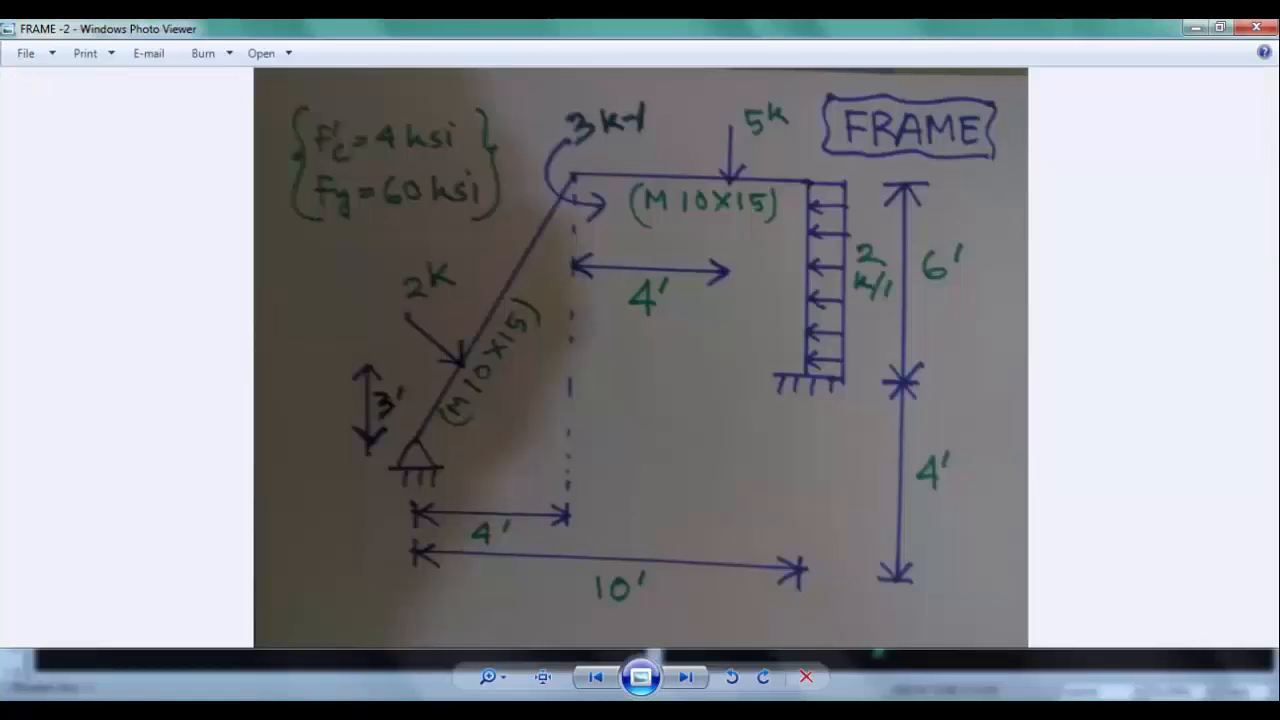
click(350, 714)
click(228, 451)
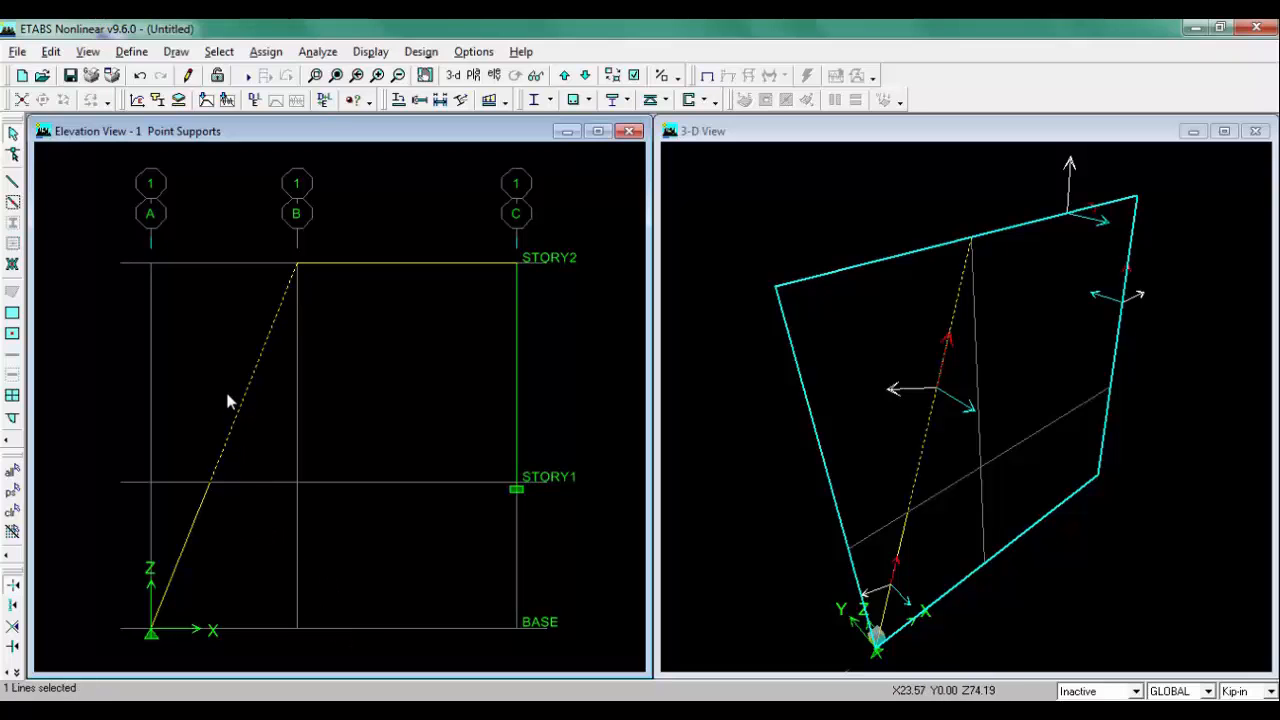
click(345, 714)
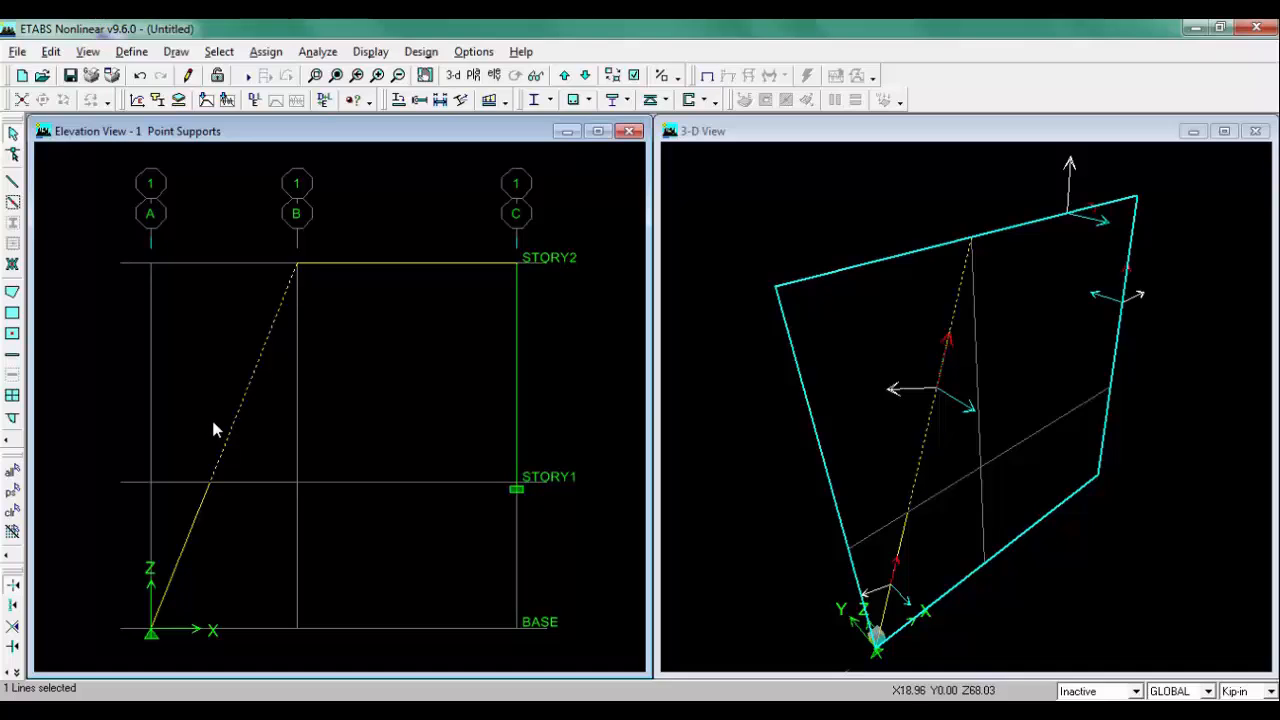
click(12, 512)
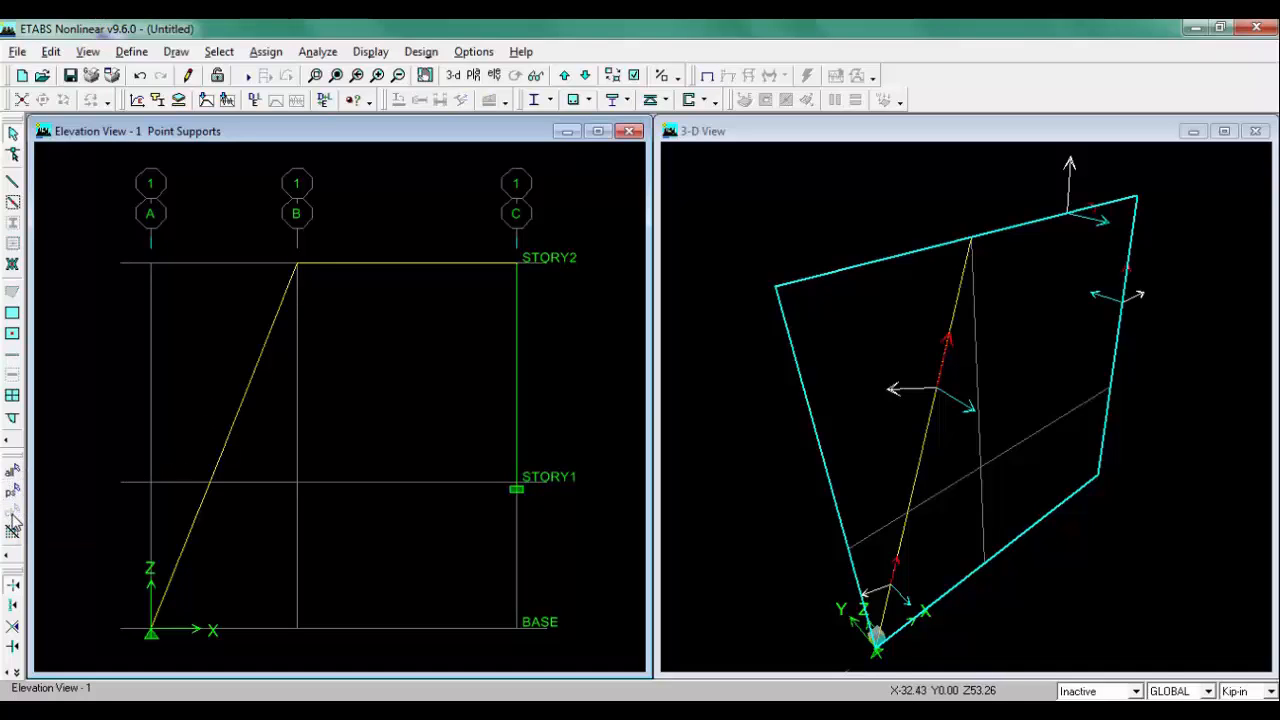
Step: Apply a LIVE point load of -2 kip in Local-2 direction at relative distance 0.75 on the lower inclined member segment
click(184, 549)
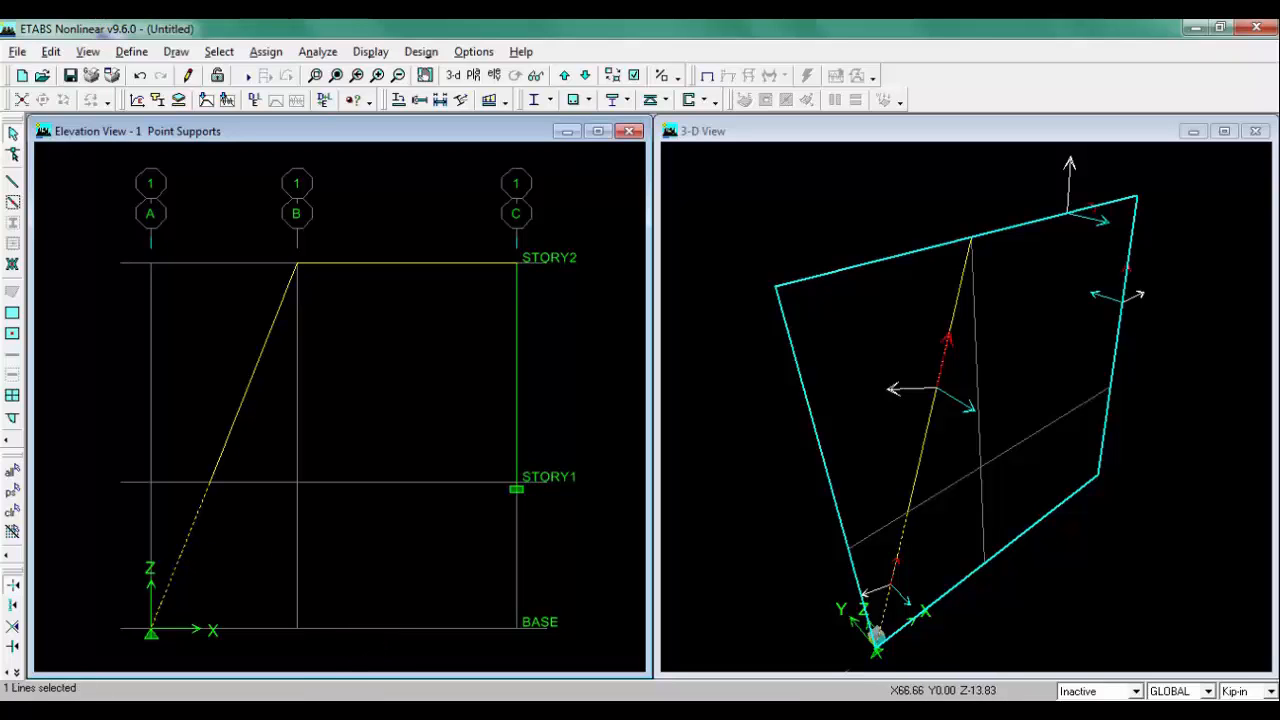
click(268, 52)
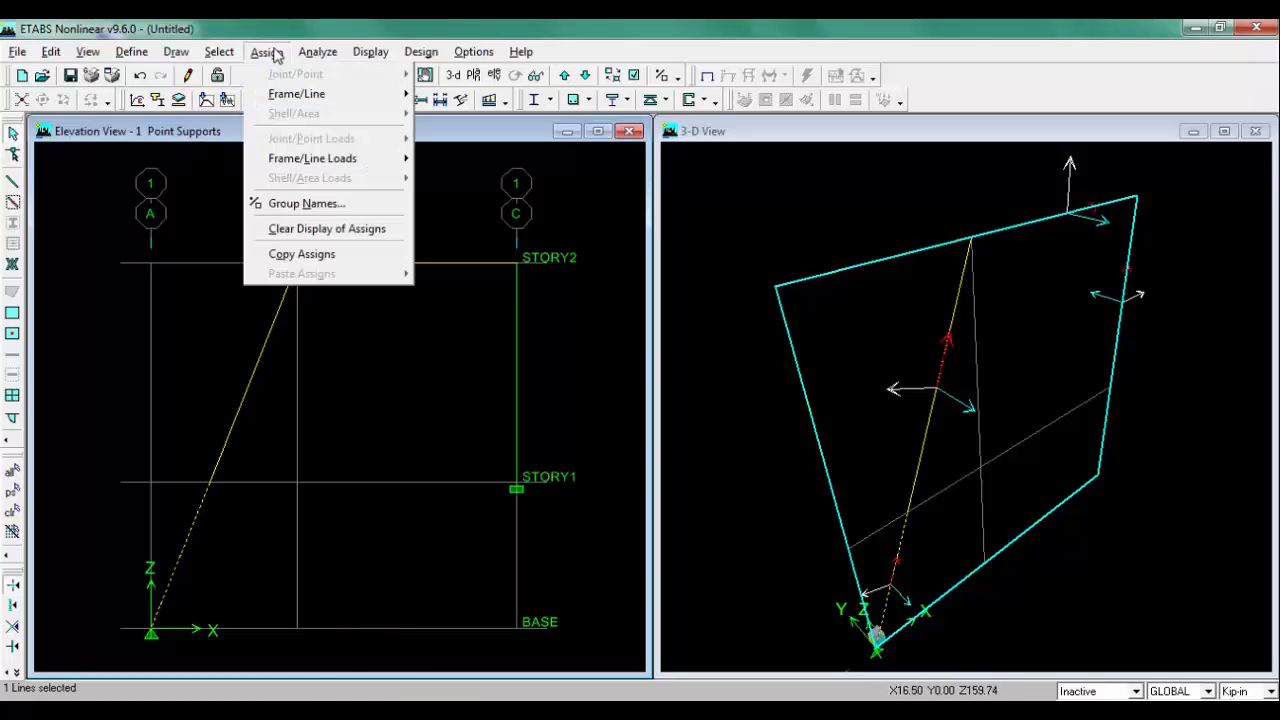
mouse_move(305, 160)
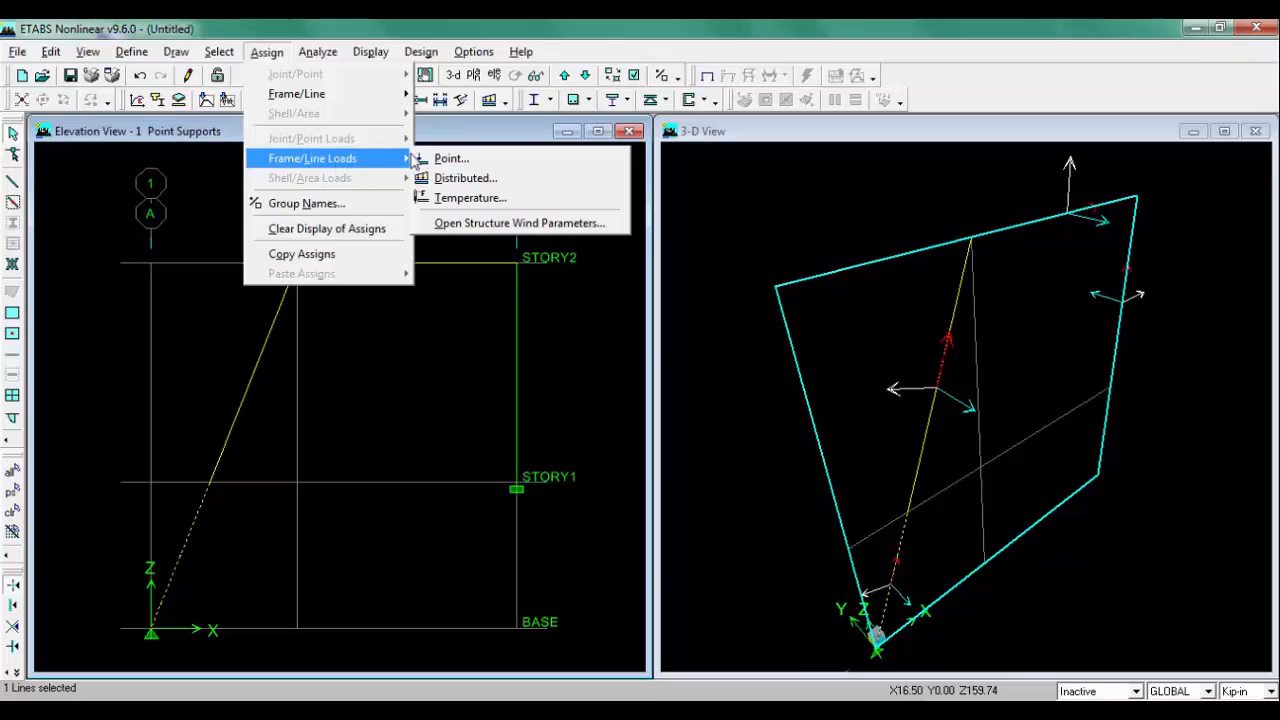
click(510, 158)
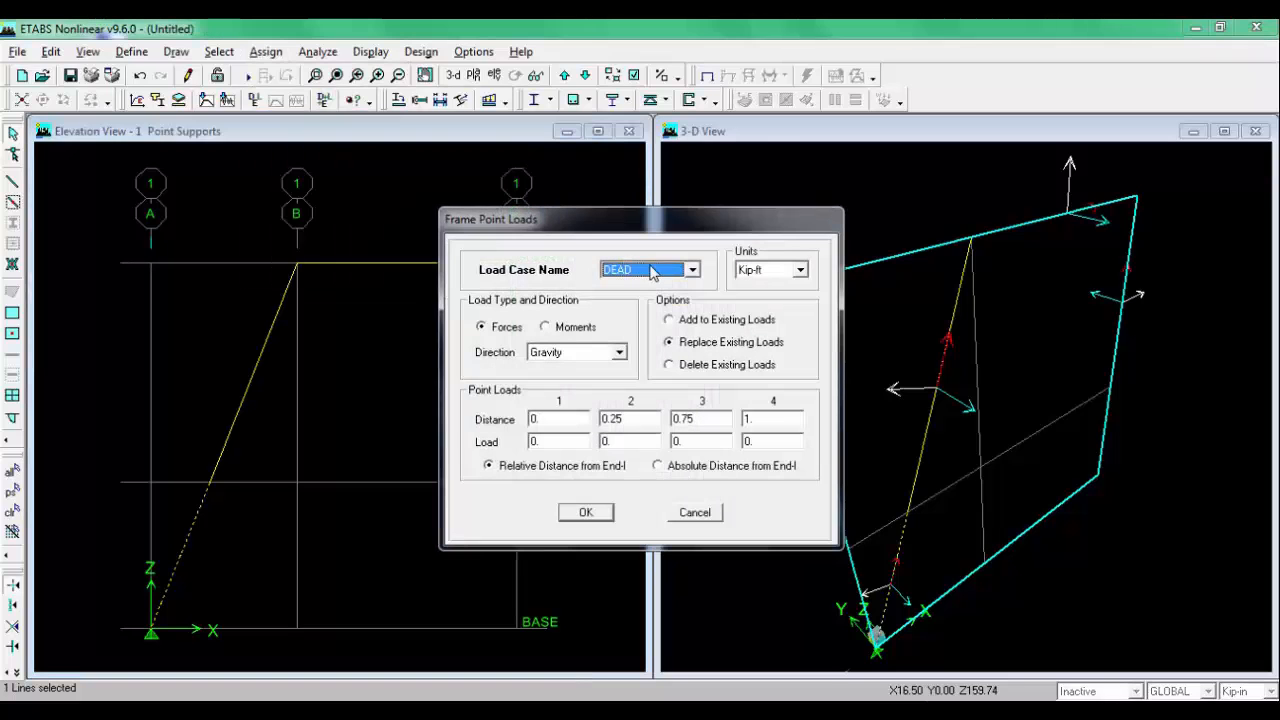
click(655, 270)
click(659, 298)
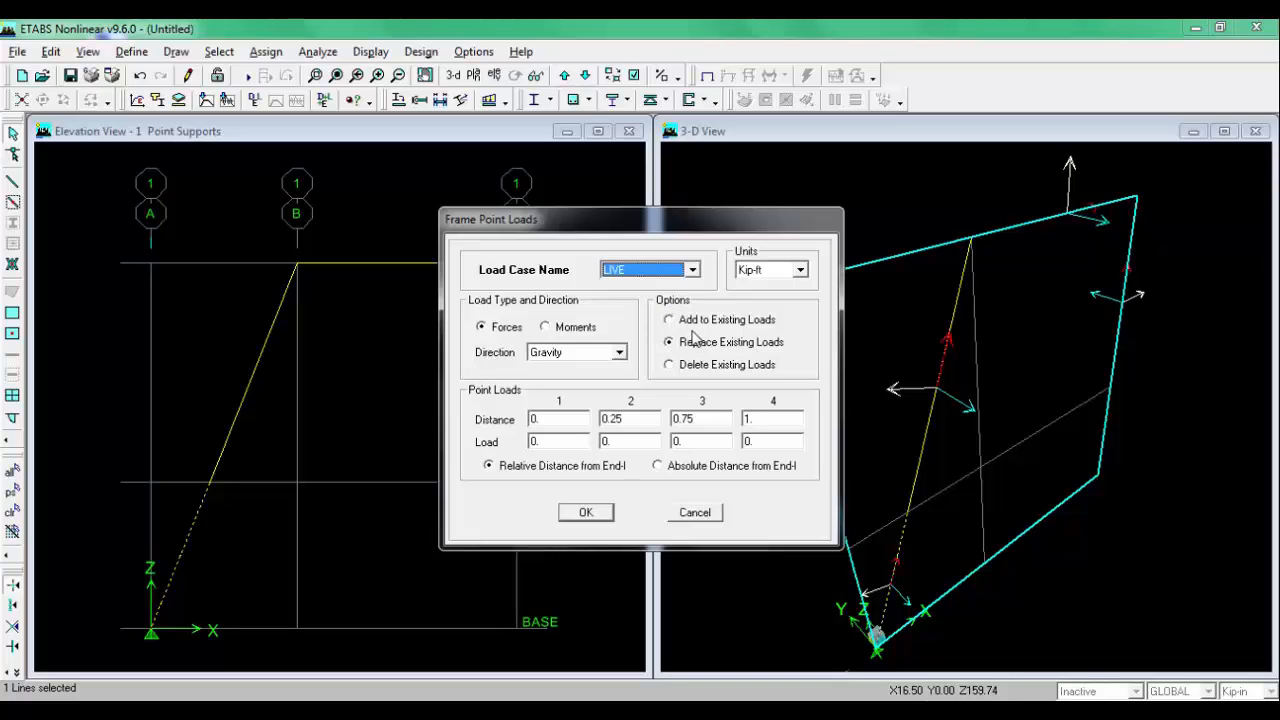
drag(615, 220, 391, 195)
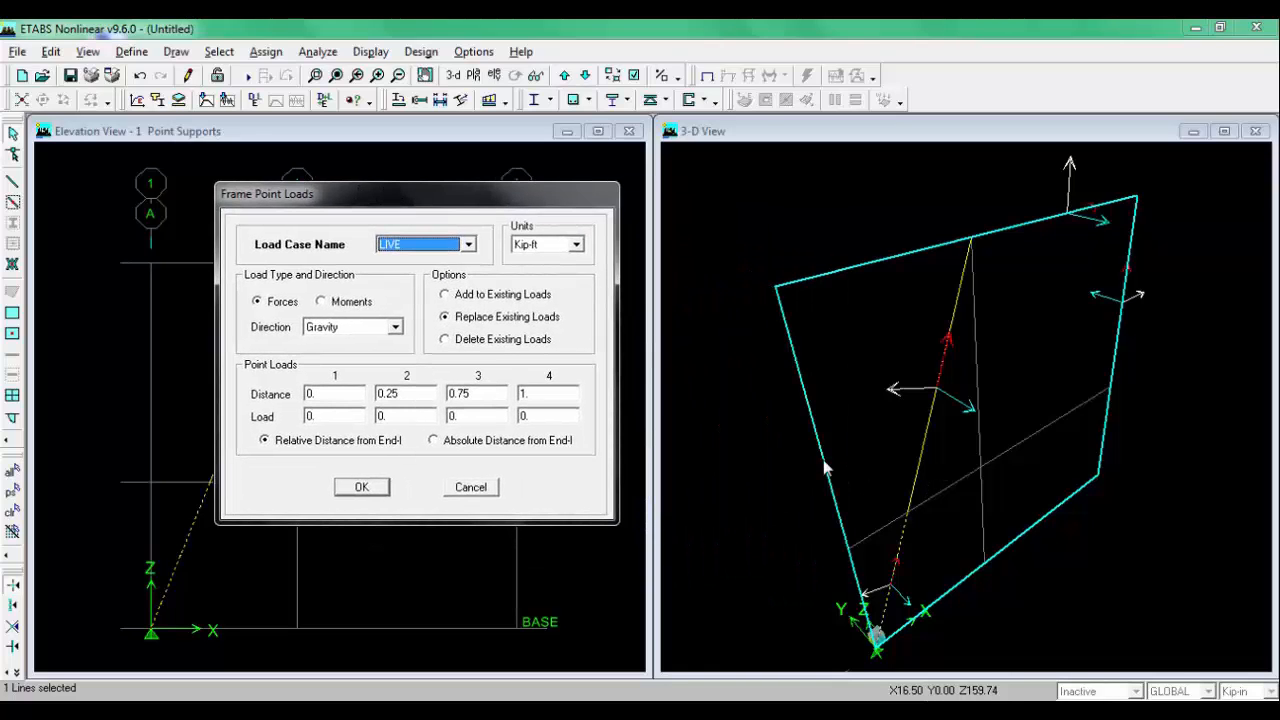
click(395, 327)
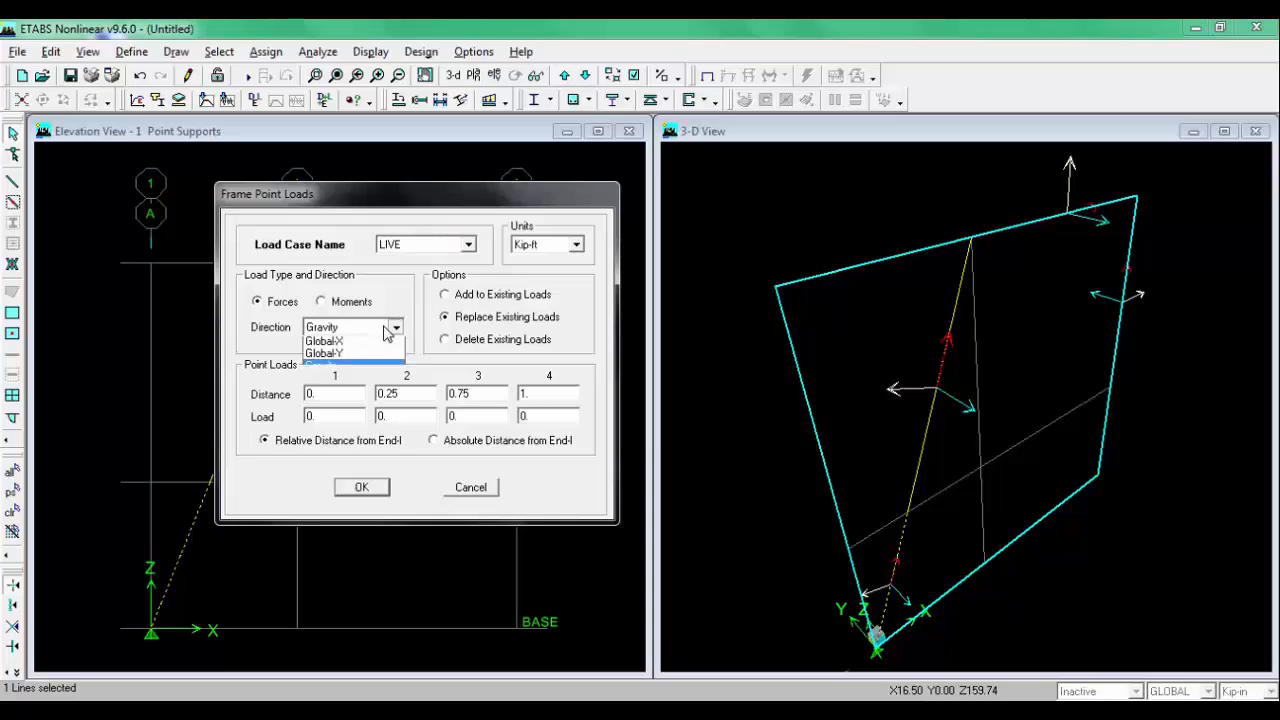
click(335, 362)
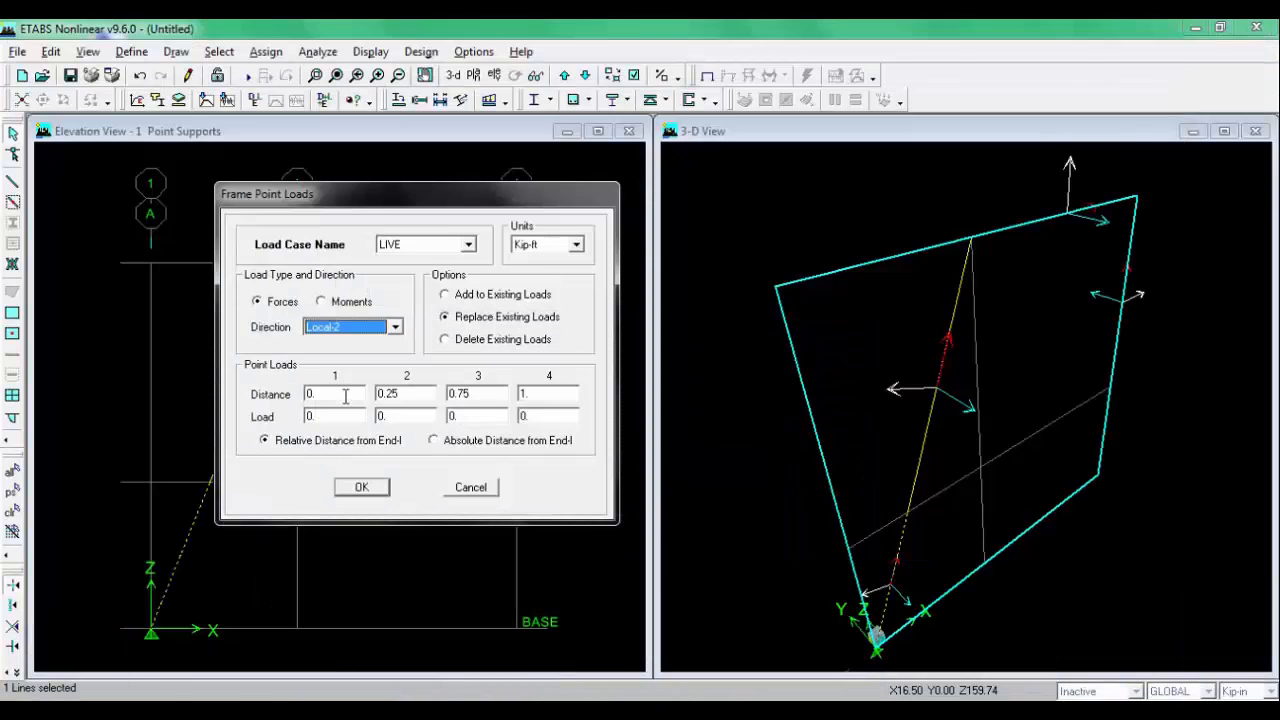
click(345, 397)
text(0)
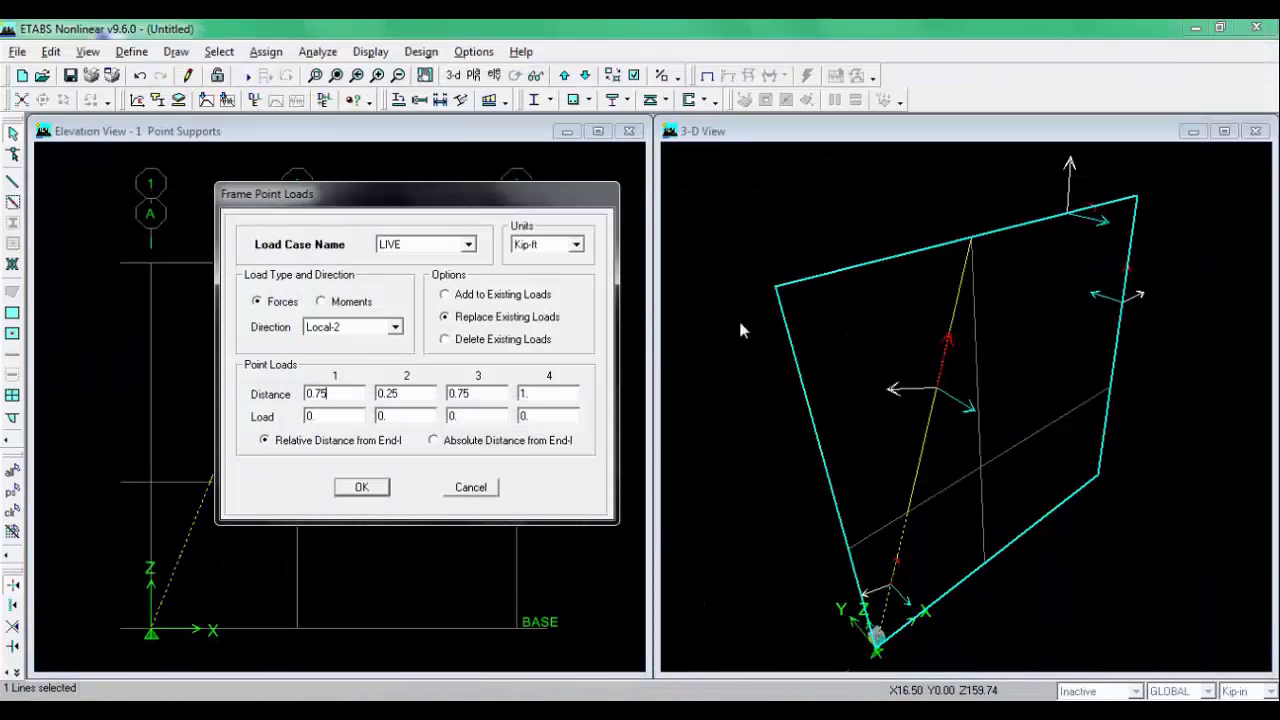
text(-2)
click(369, 486)
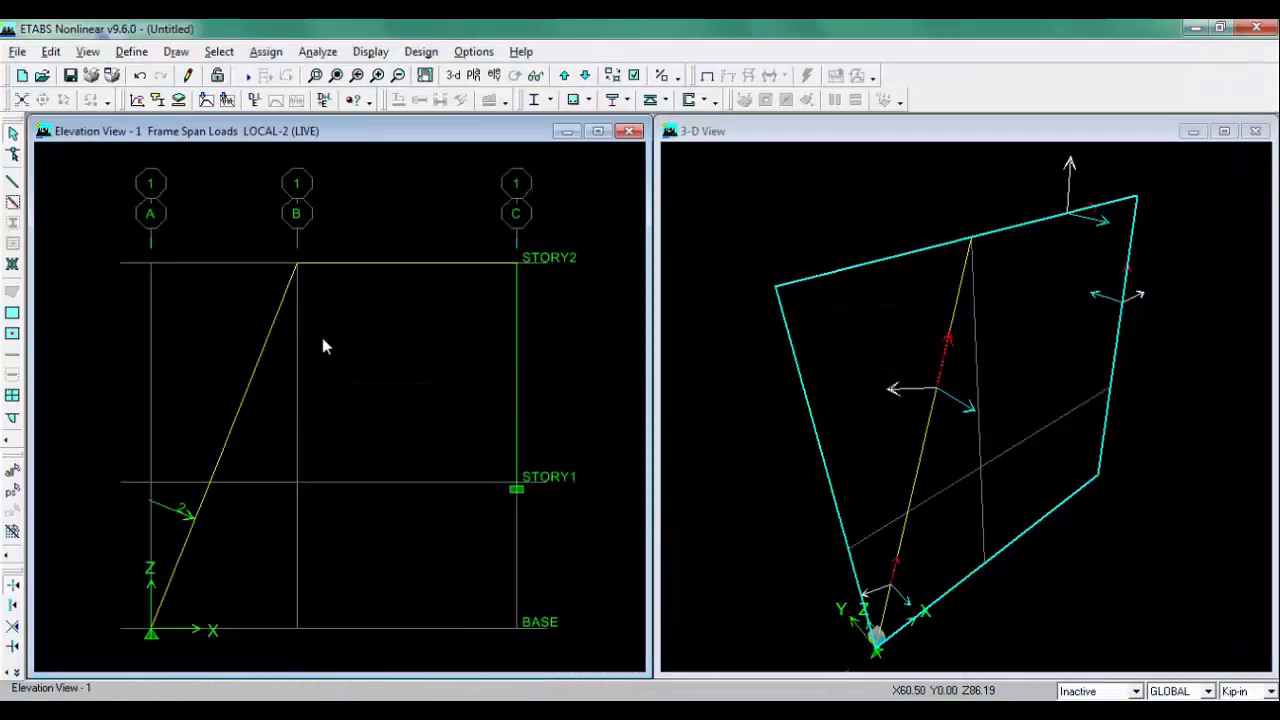
Step: Apply a LIVE joint moment of -3 kip-ft about Global YY at the top joint of the inclined member at grid B on STORY2
click(297, 264)
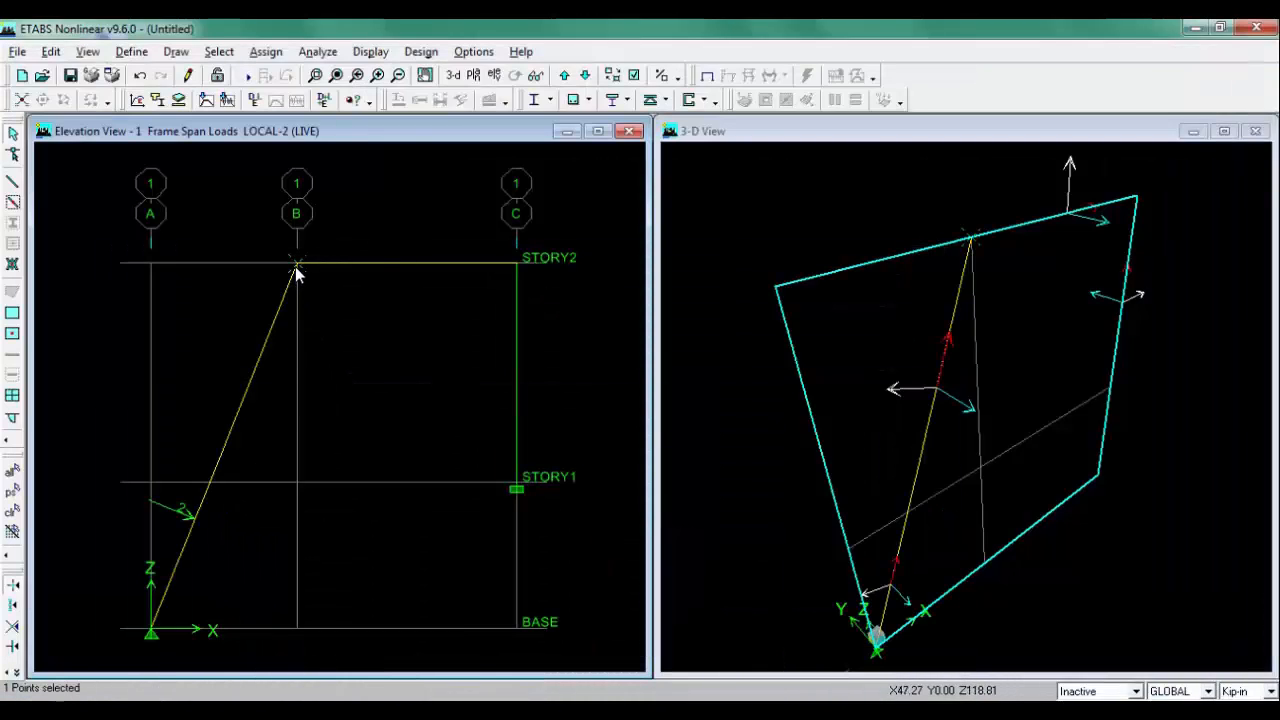
click(266, 51)
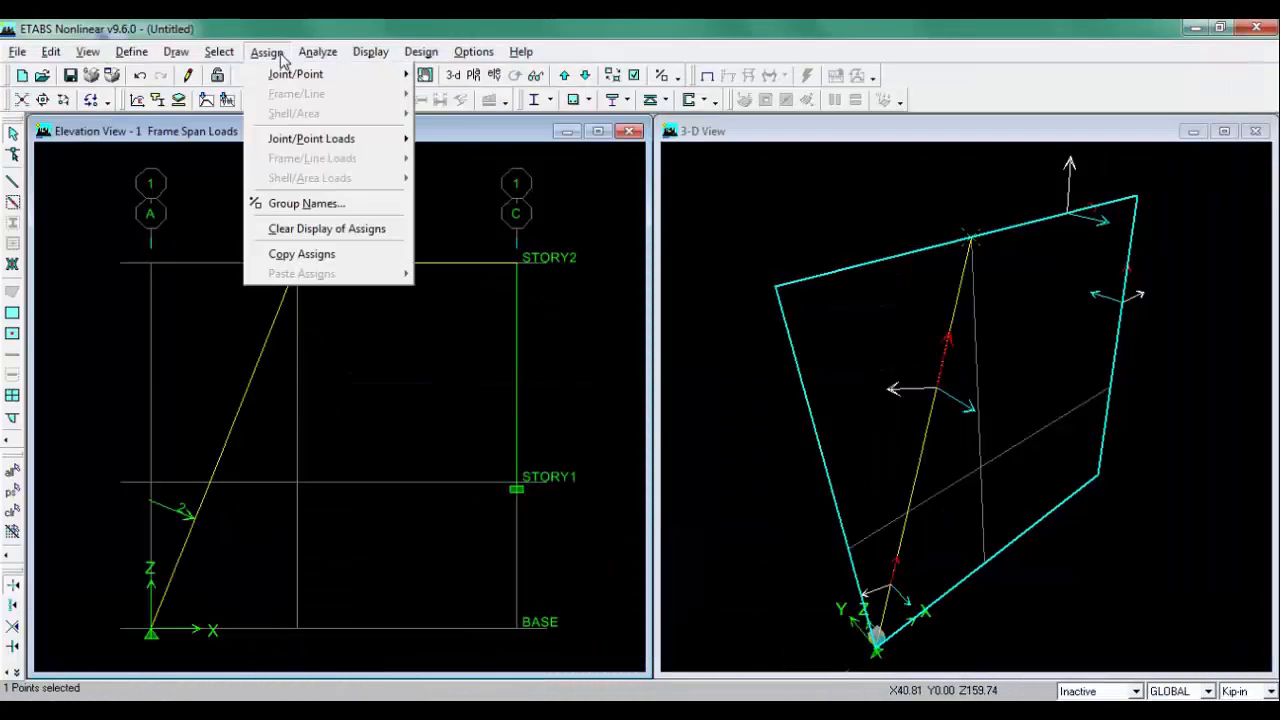
mouse_move(318, 141)
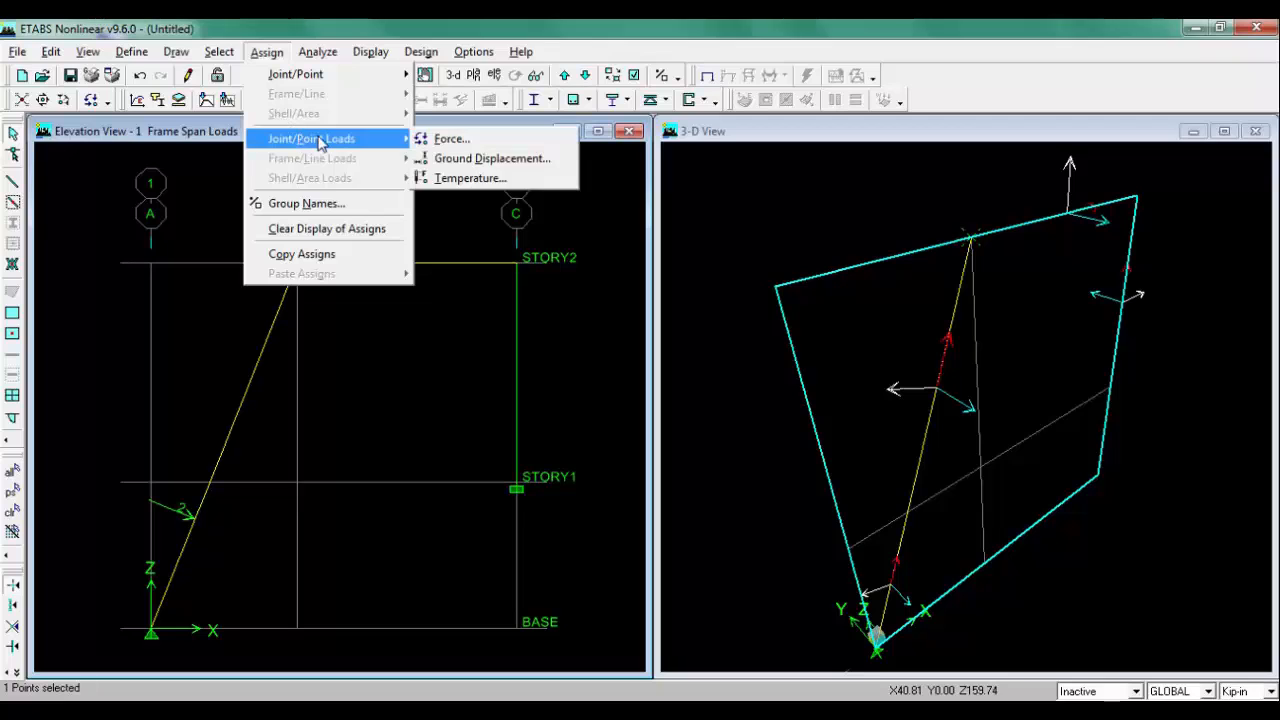
click(476, 147)
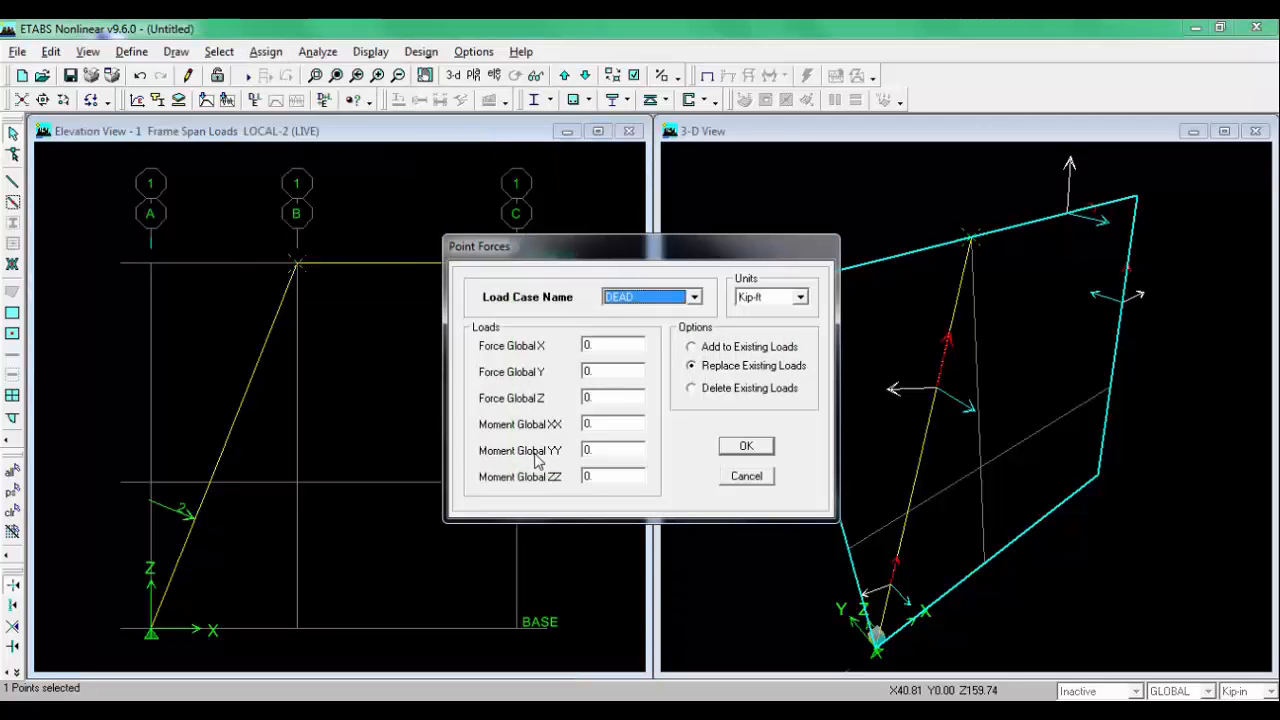
click(694, 296)
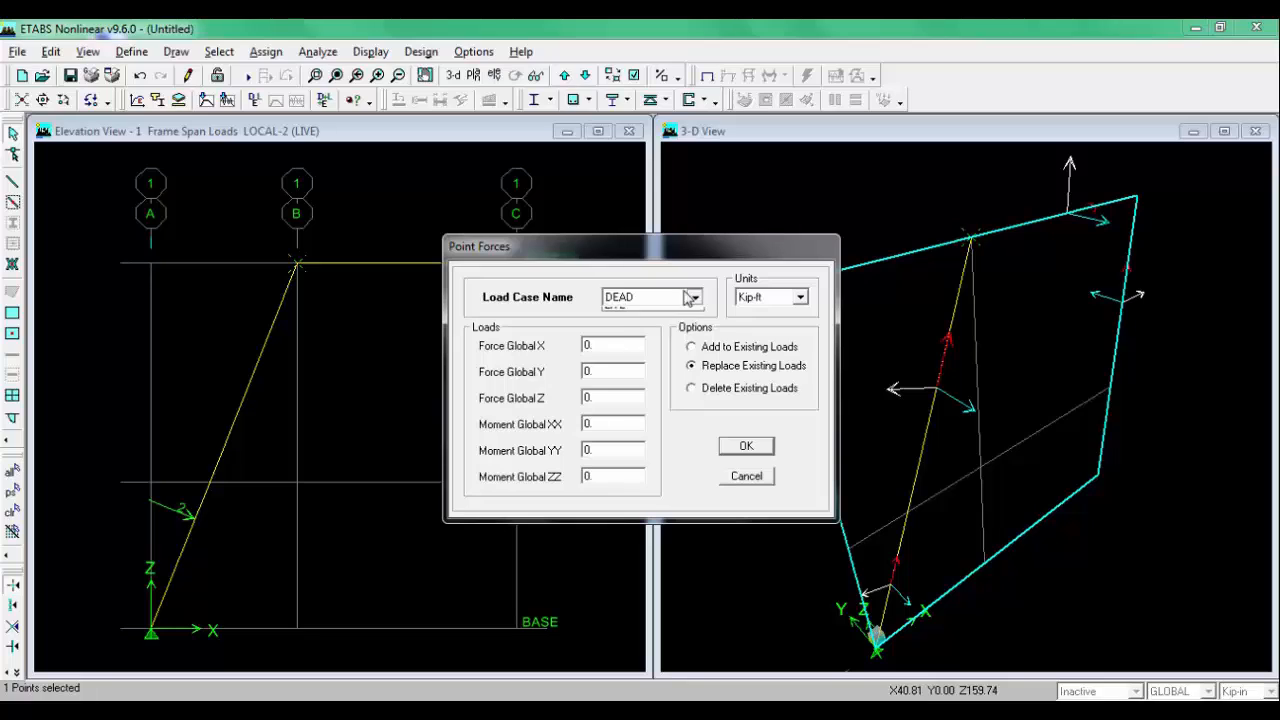
click(632, 328)
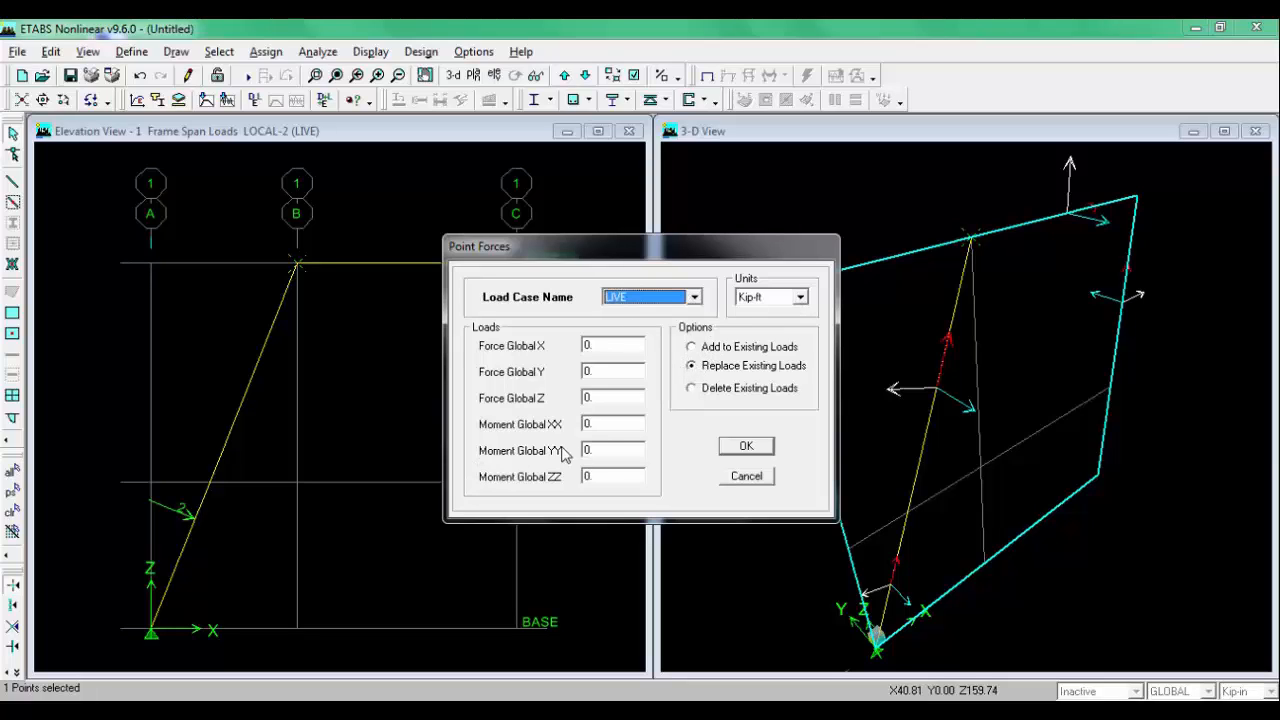
click(607, 448)
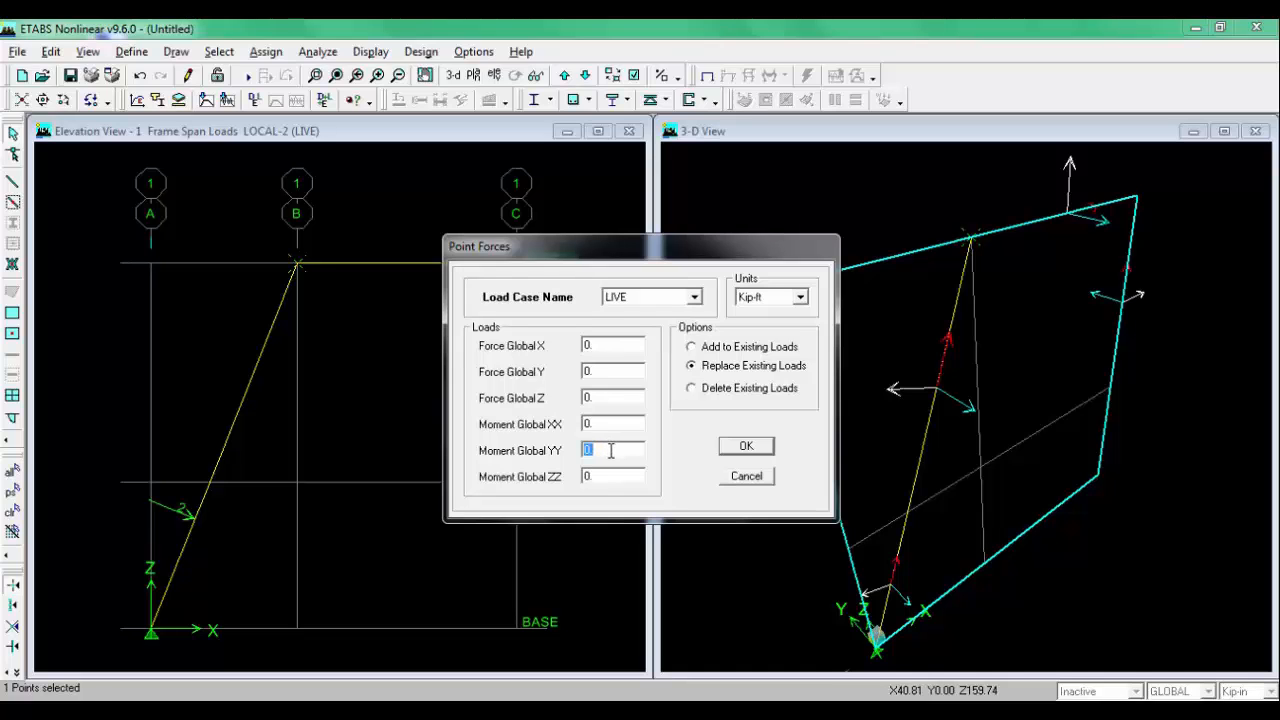
click(481, 711)
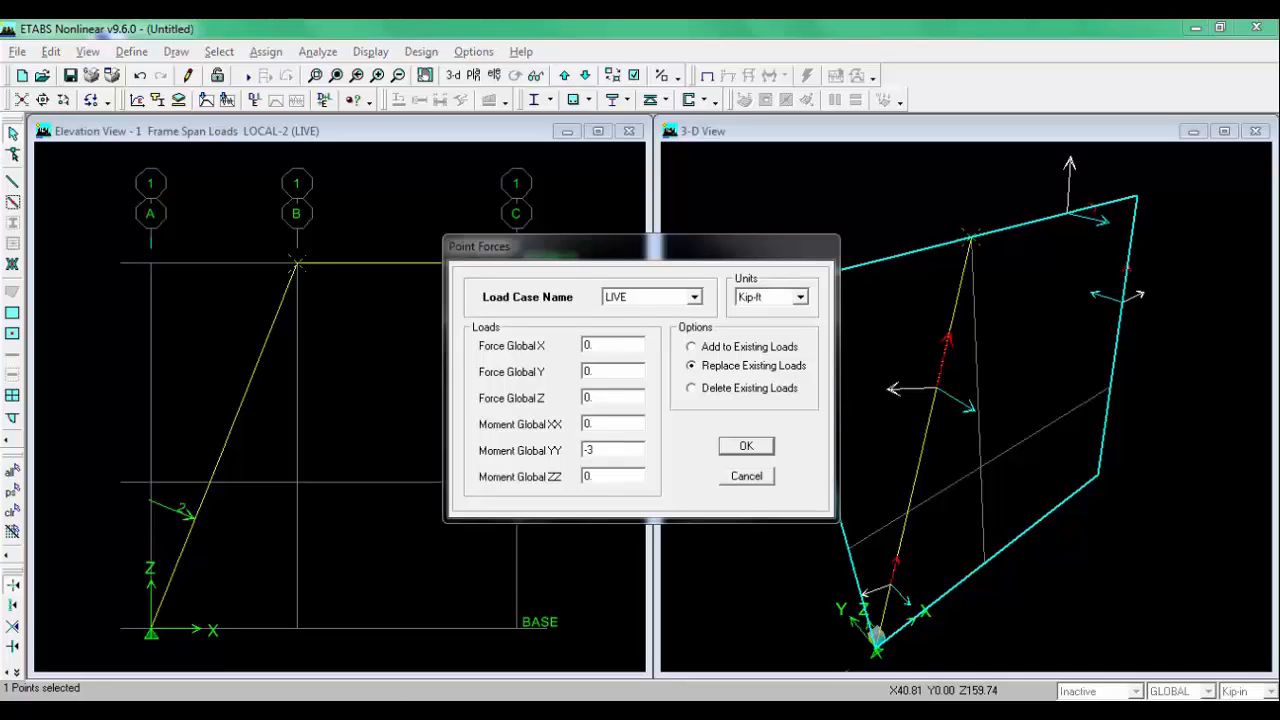
click(481, 711)
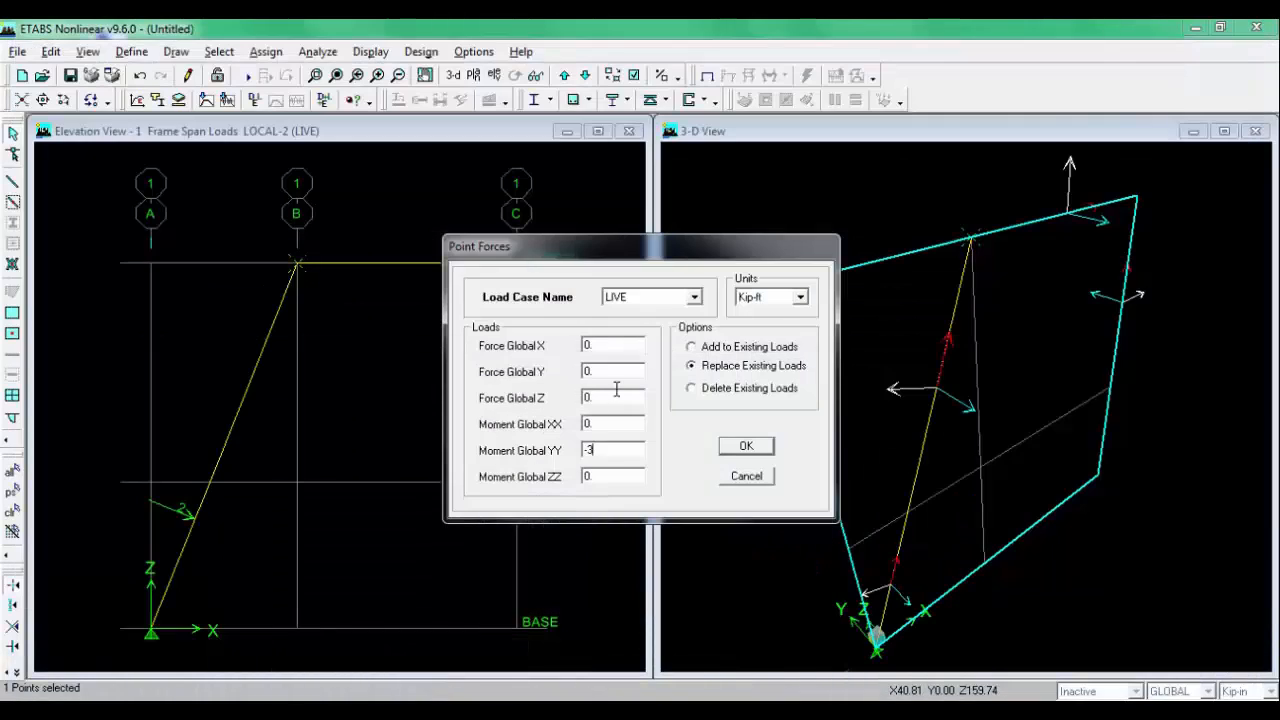
click(745, 447)
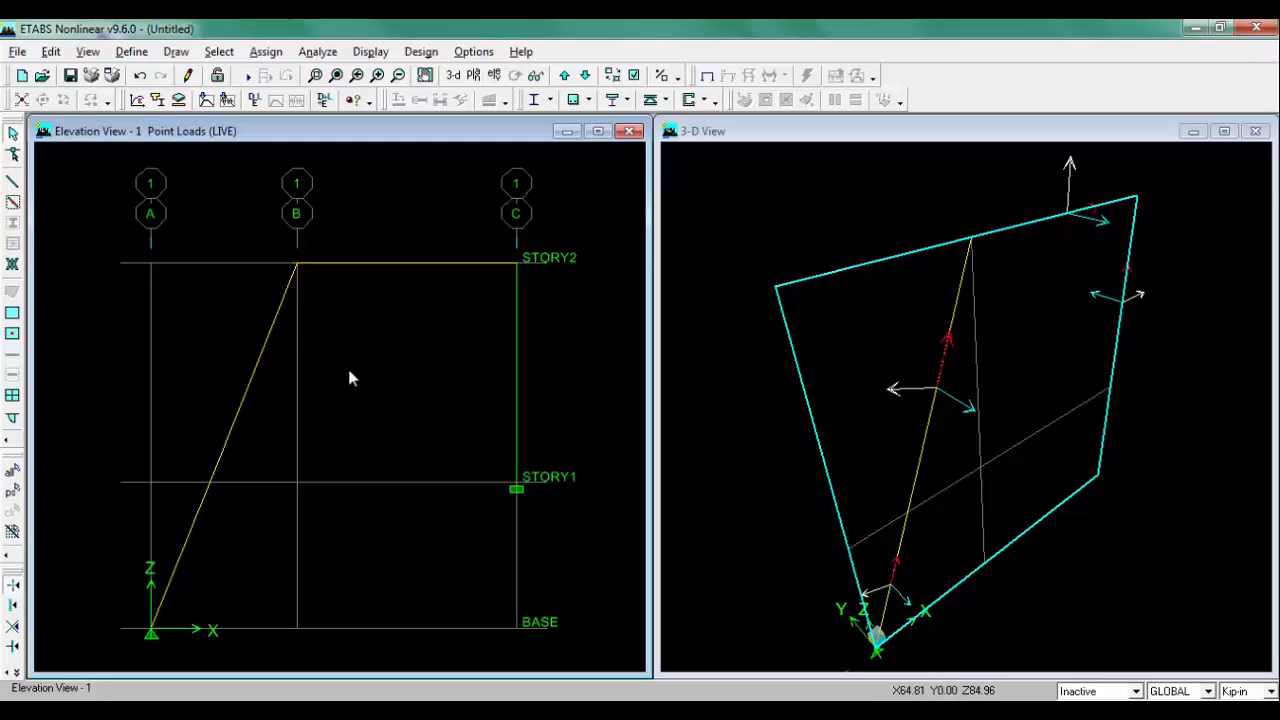
Step: Apply a LIVE point load of -5 kip in Local-2 direction at an absolute distance of 4 ft on the STORY2 beam between grids B and C
click(481, 711)
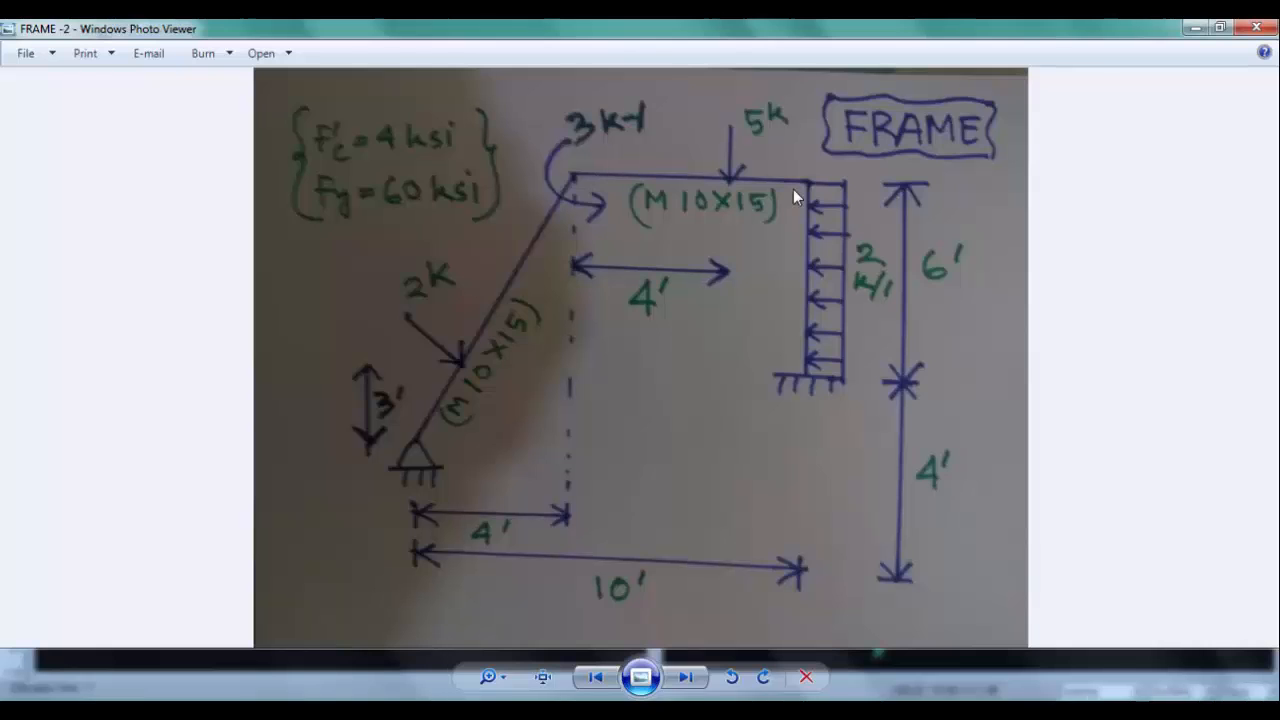
key(alt+Tab)
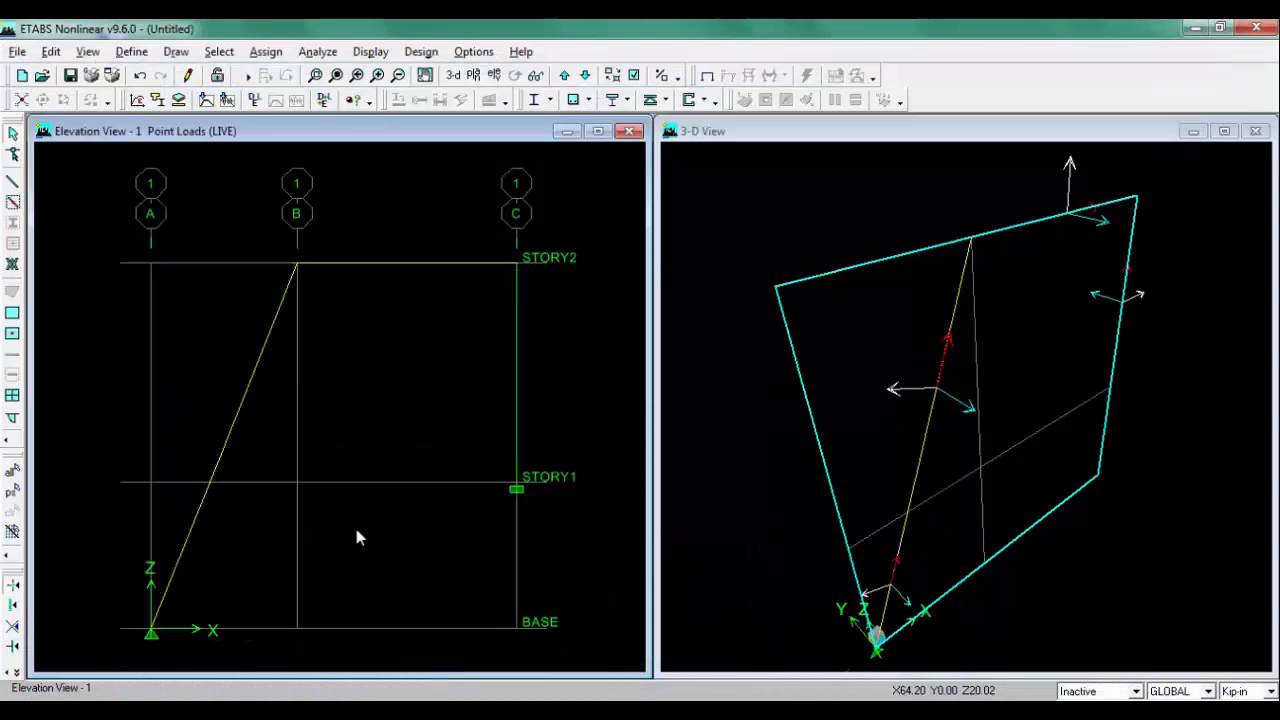
click(383, 263)
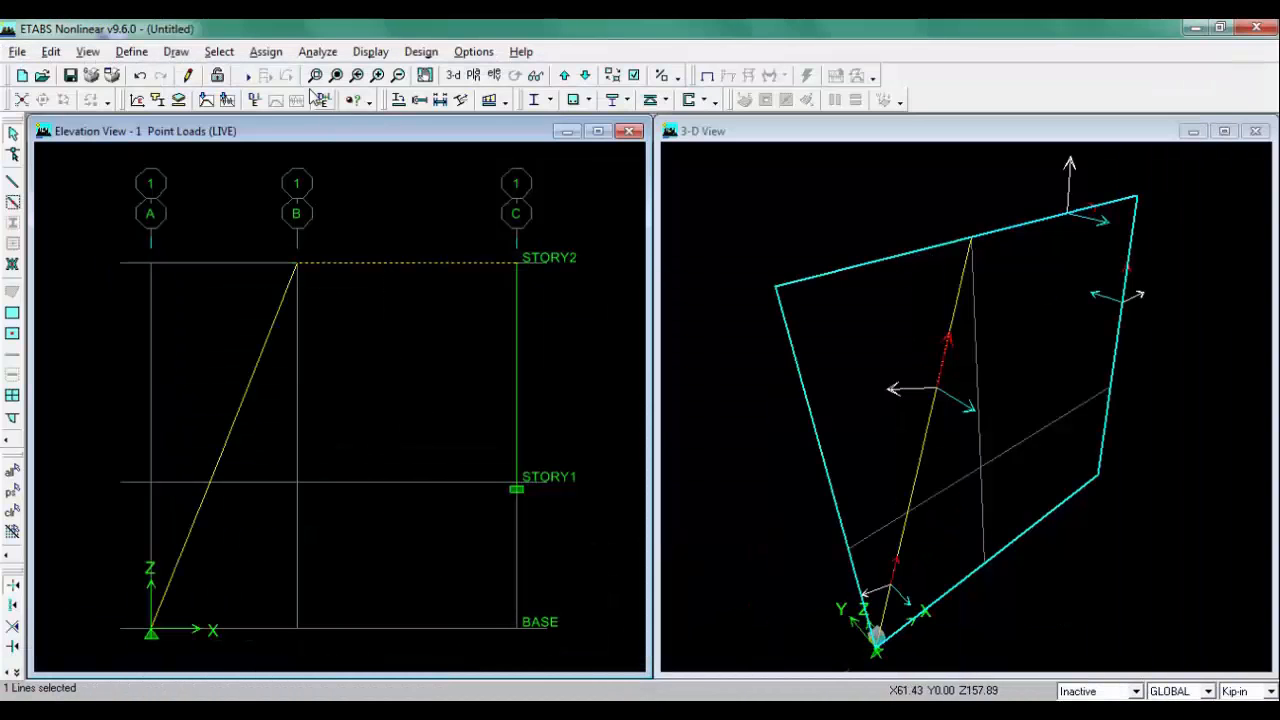
click(268, 55)
mouse_move(360, 159)
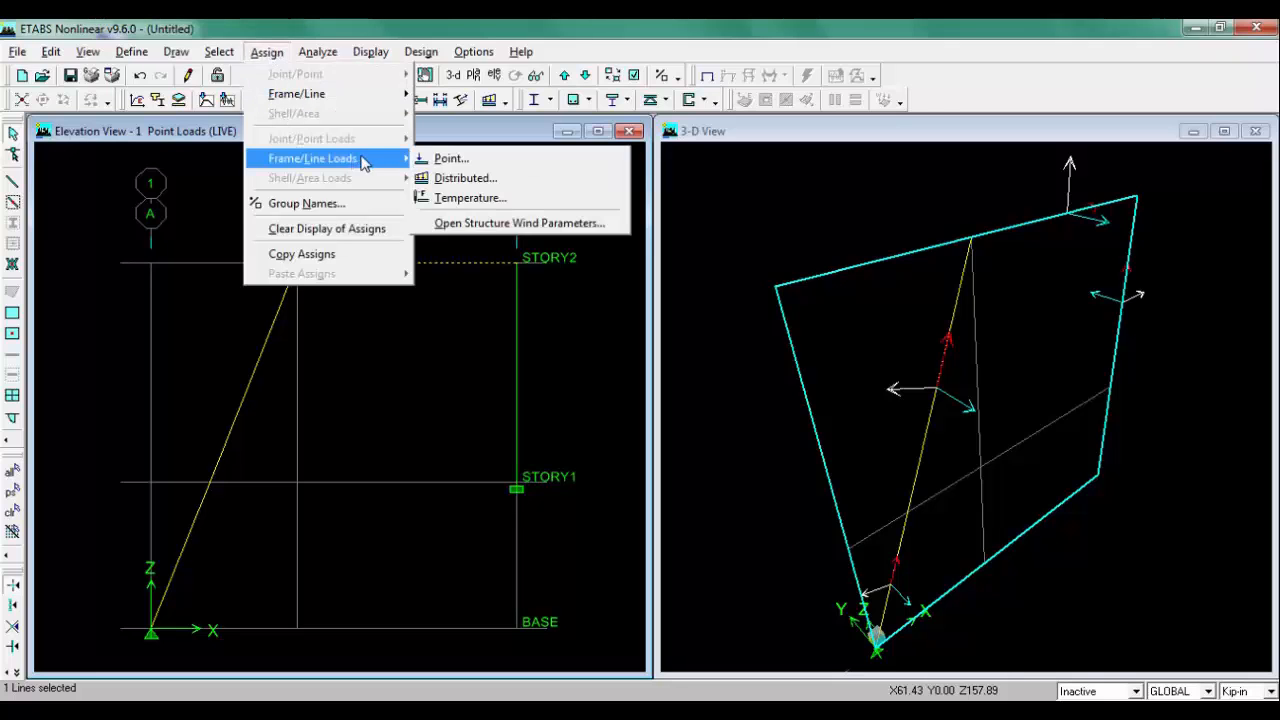
click(531, 160)
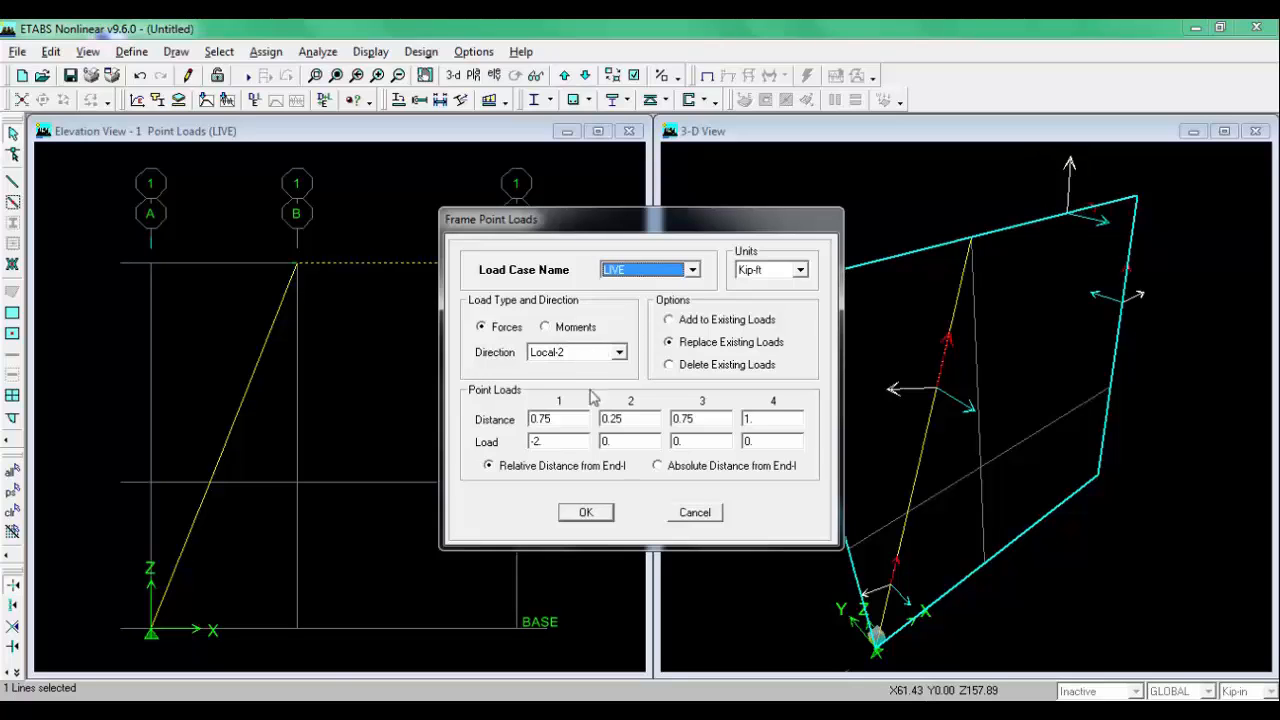
click(322, 710)
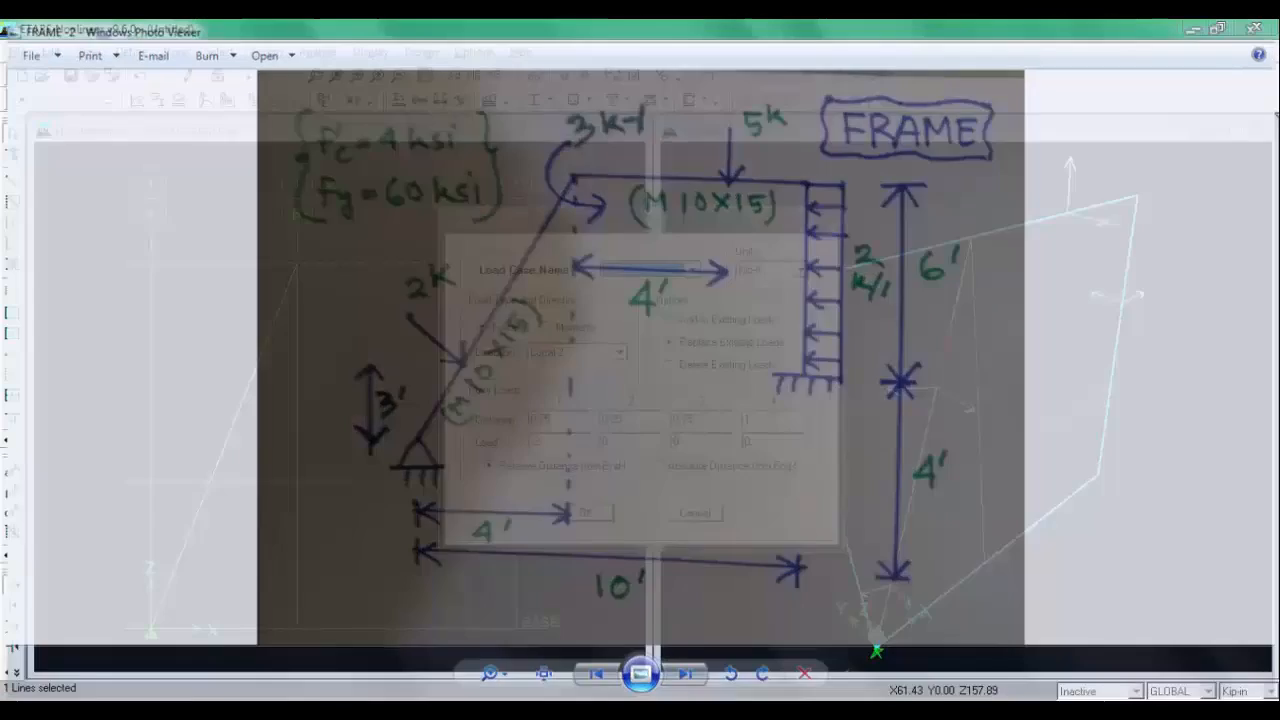
click(345, 708)
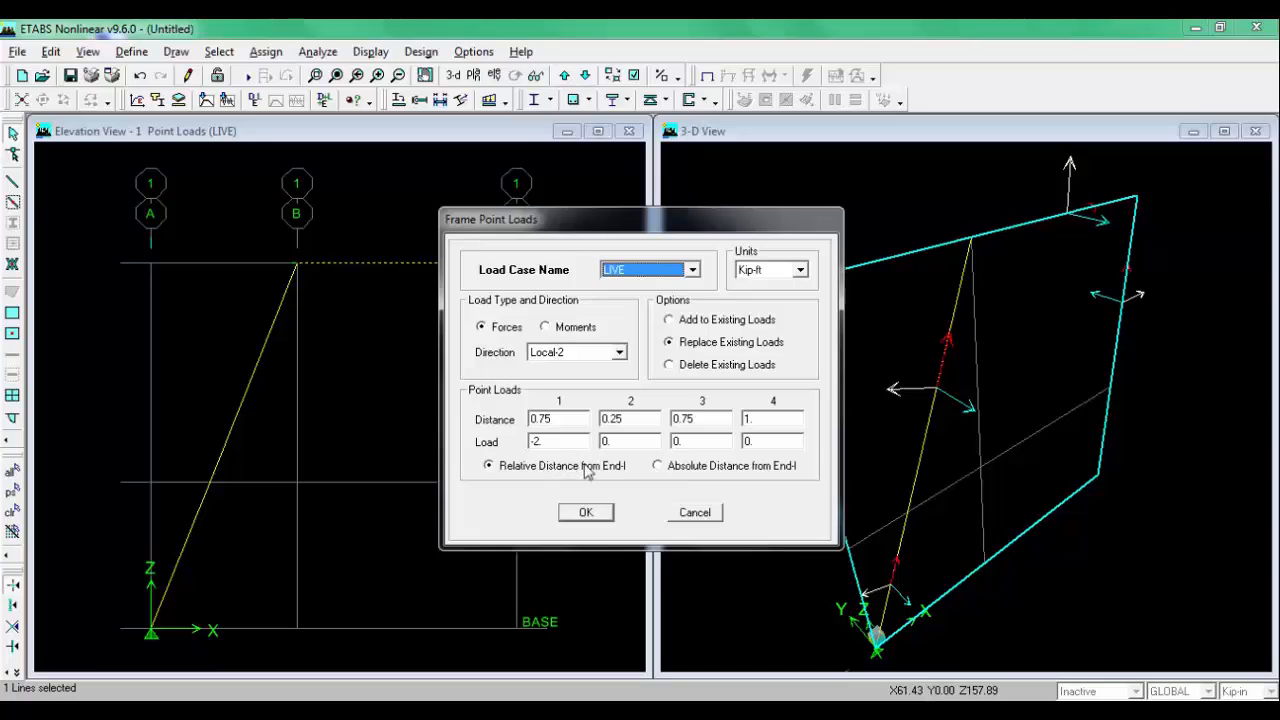
click(703, 472)
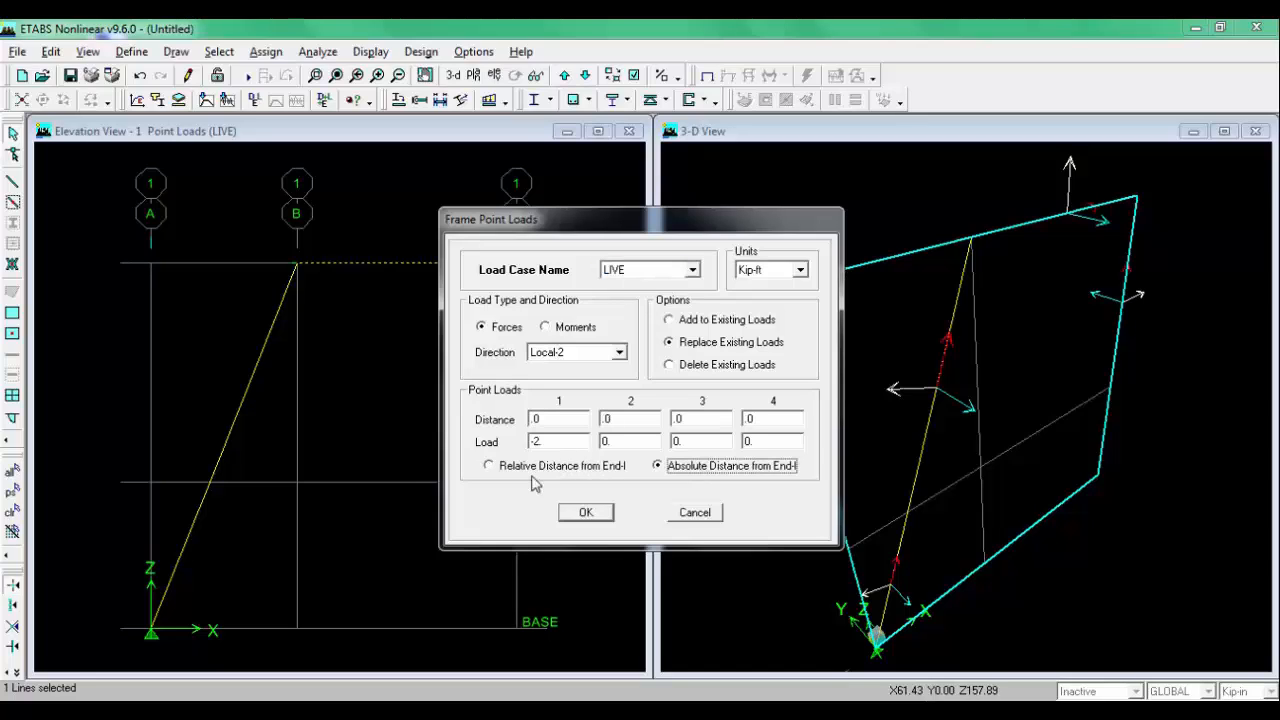
click(345, 708)
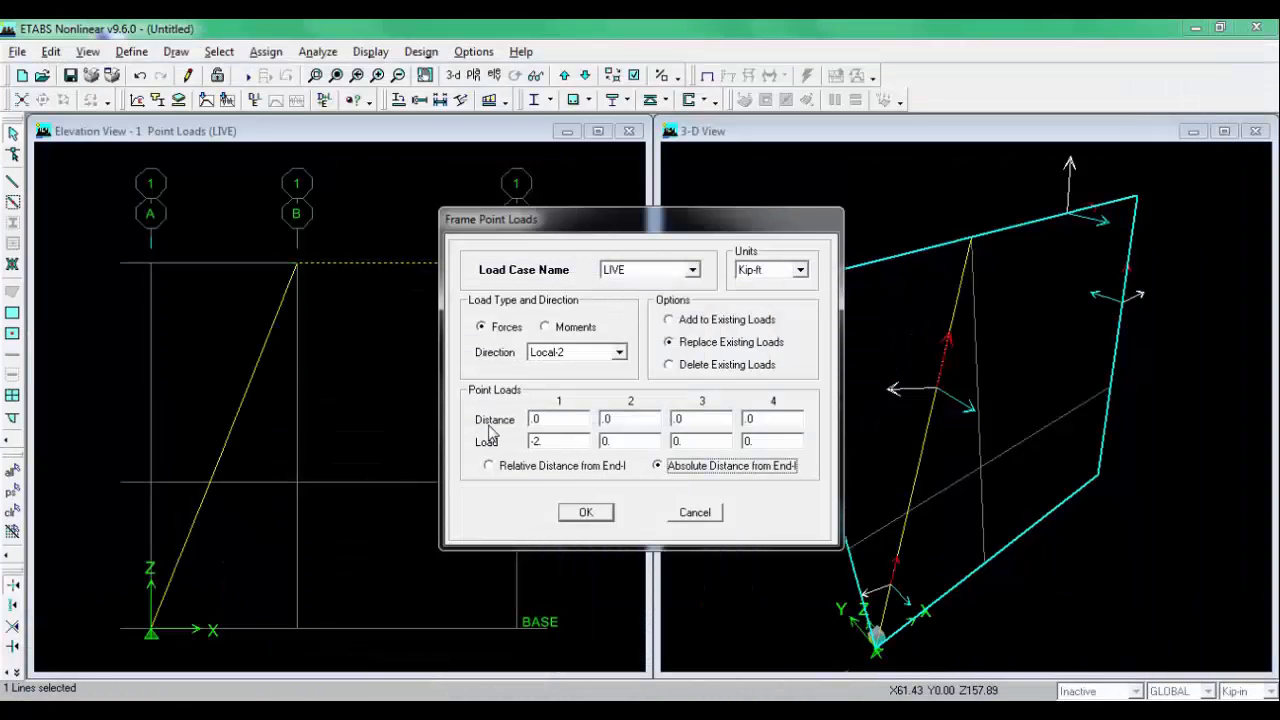
double_click(561, 418)
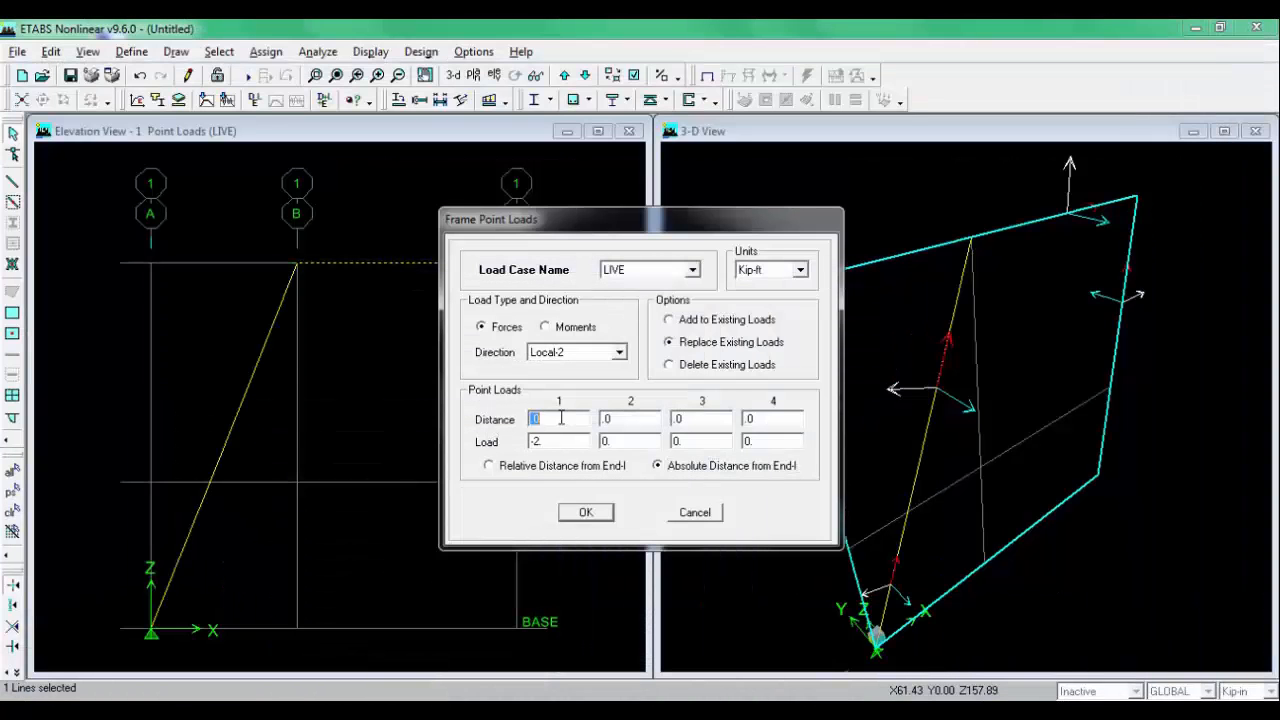
key(Tab)
click(586, 511)
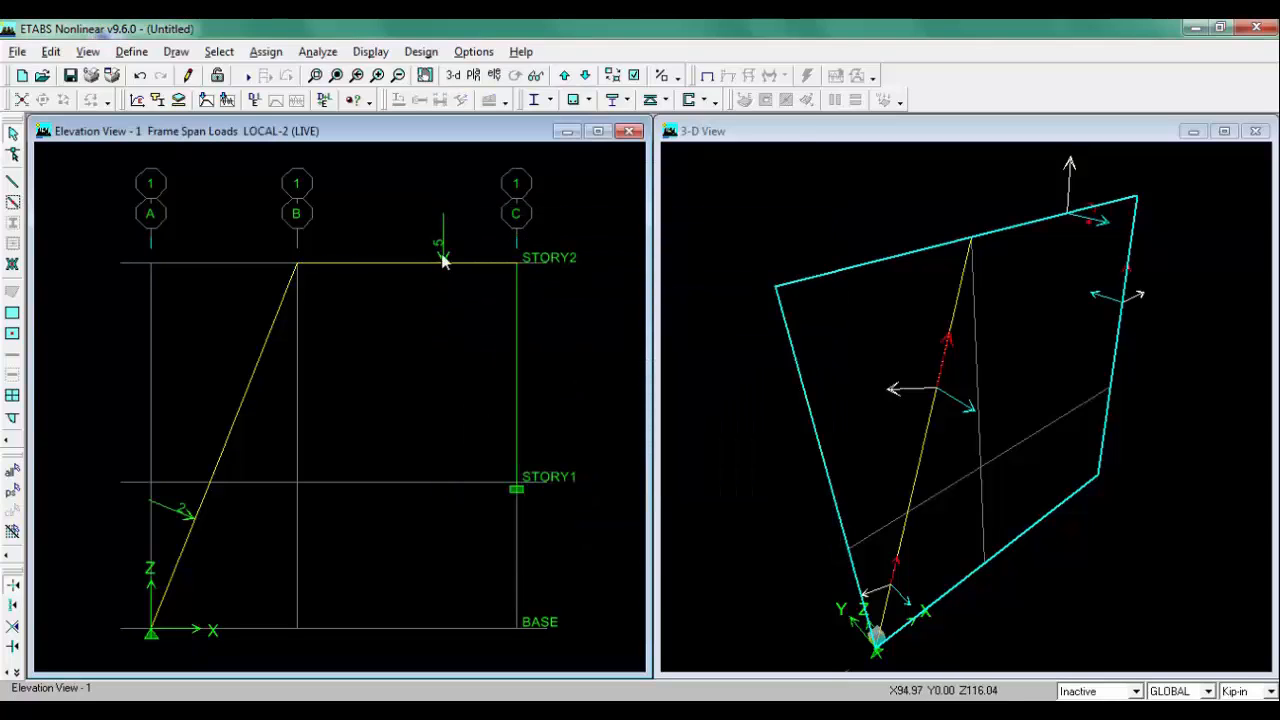
Step: Apply a LIVE uniform distributed load of -2 kip/ft in Local-2 direction to the column at grid C between STORY1 and STORY2
click(430, 711)
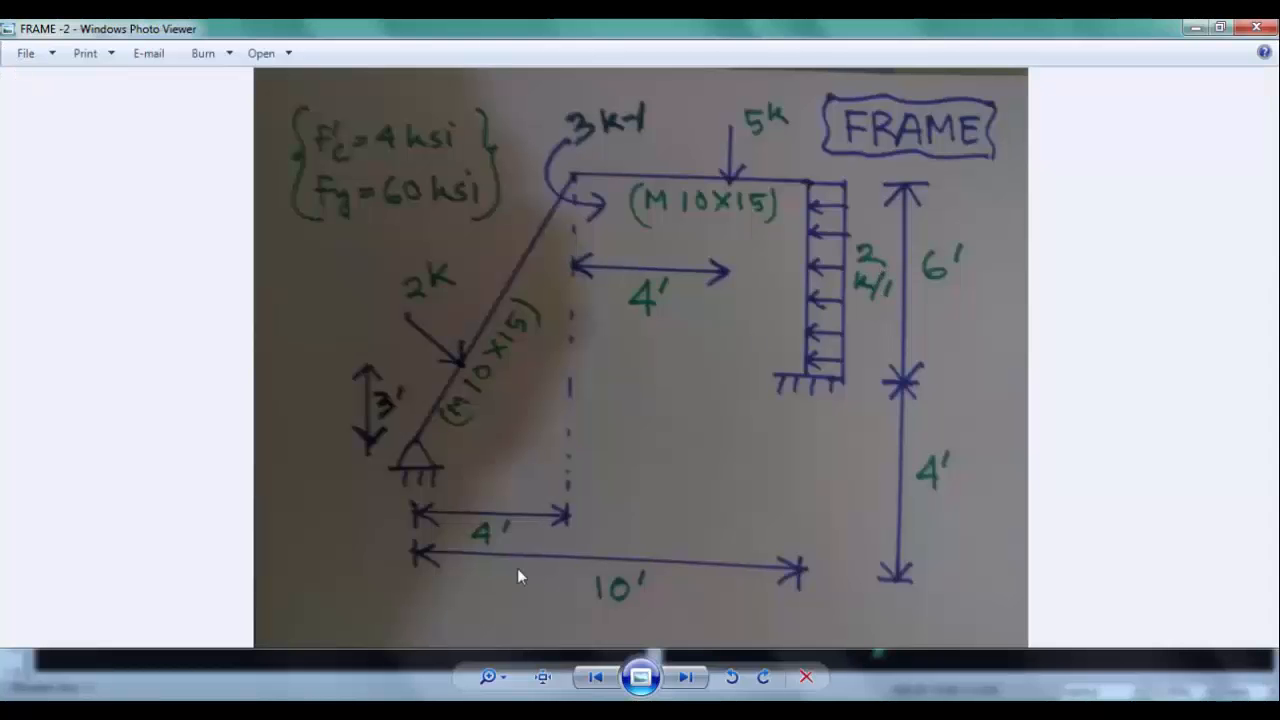
click(430, 711)
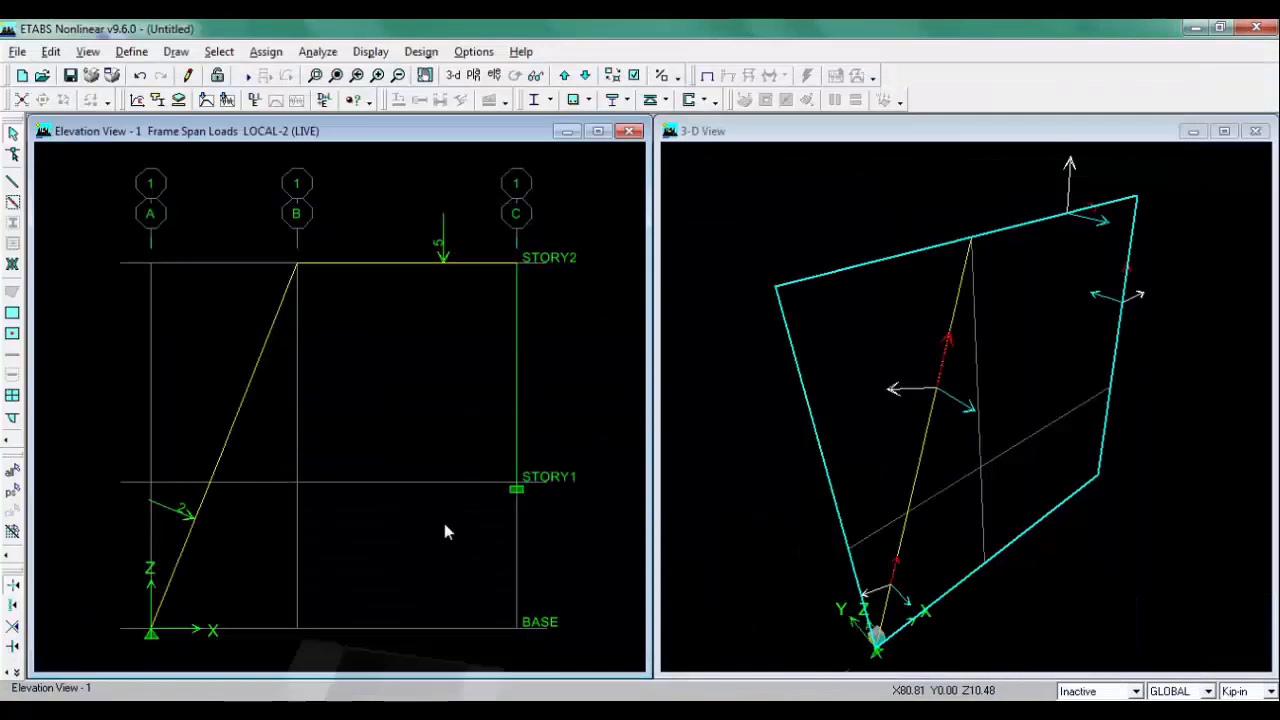
click(516, 368)
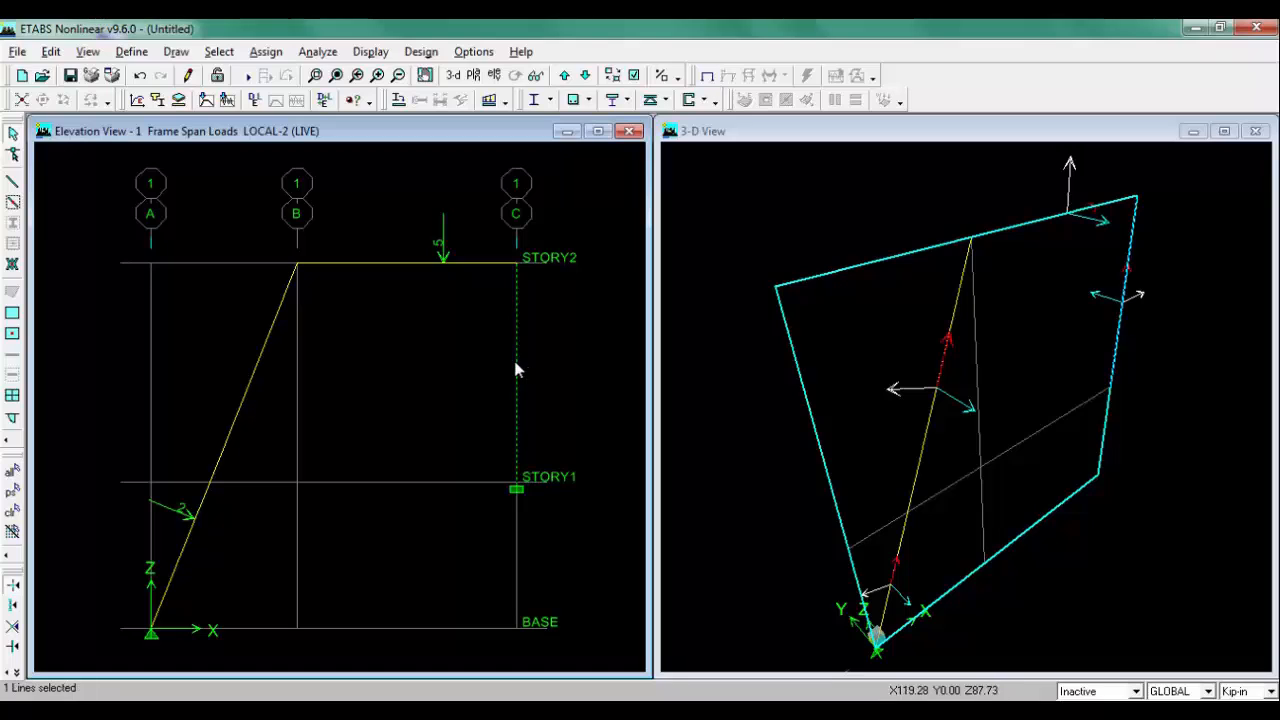
click(266, 52)
mouse_move(304, 160)
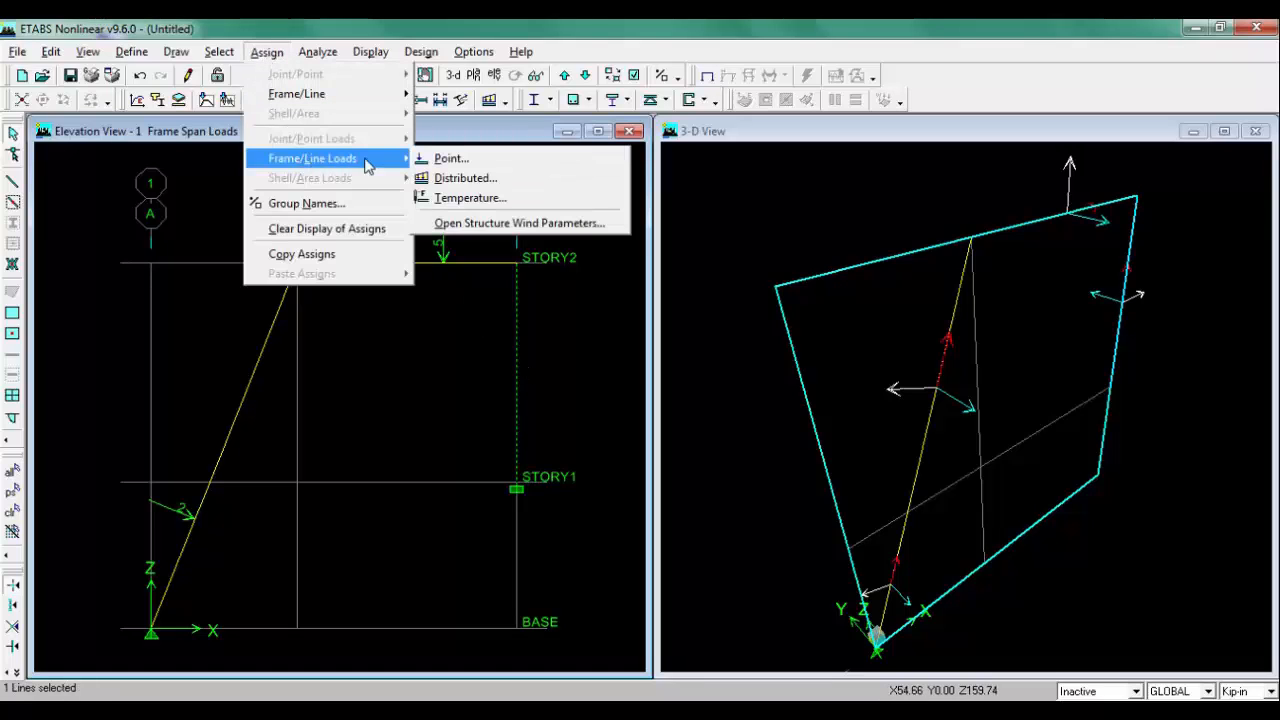
click(514, 175)
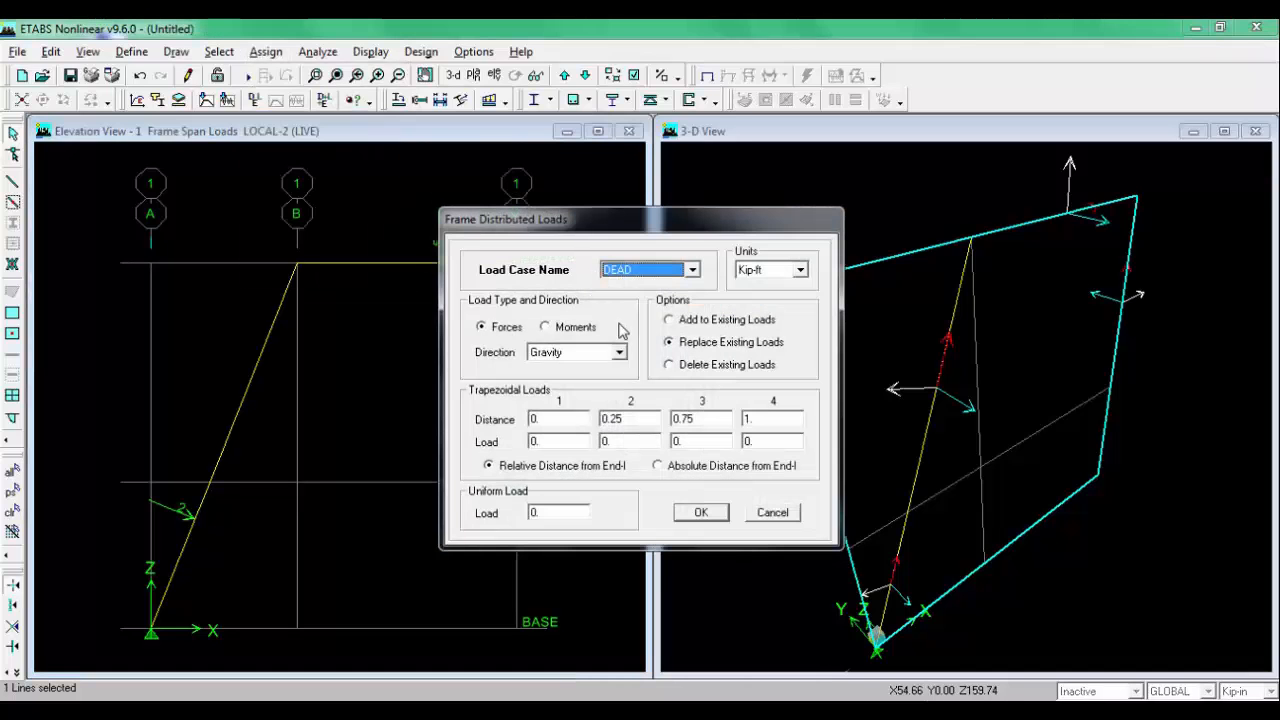
click(655, 280)
click(652, 300)
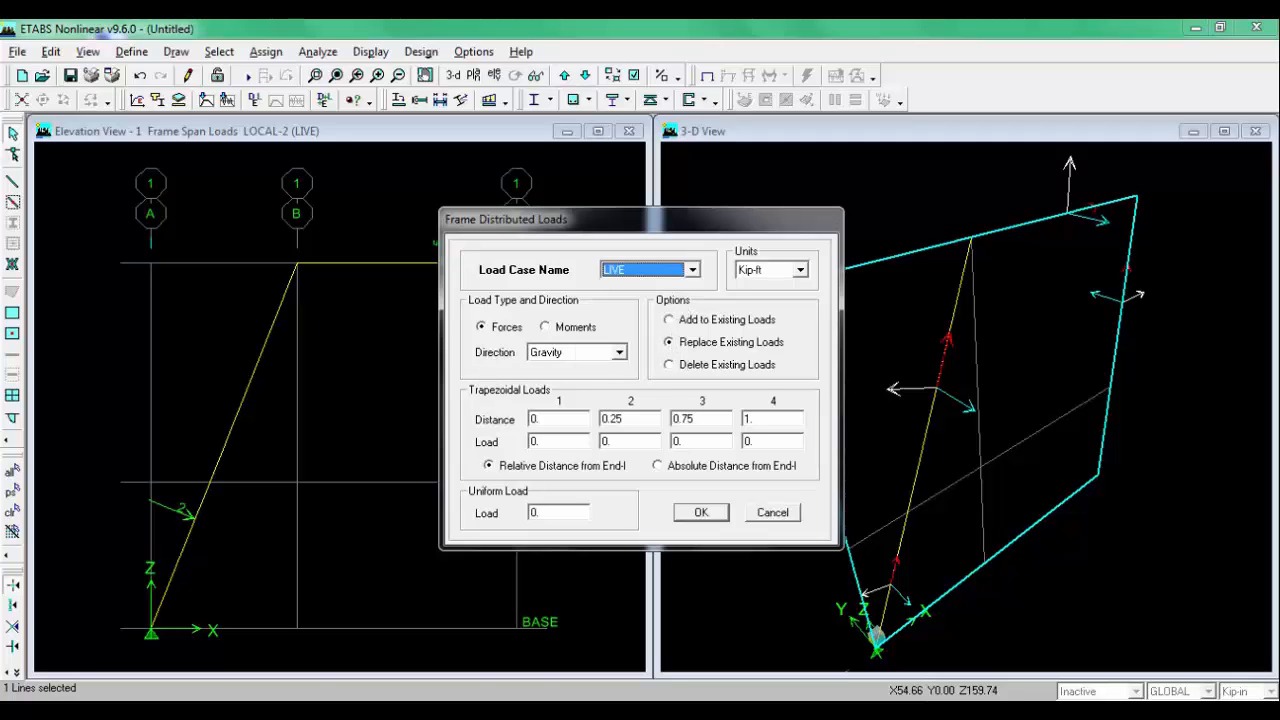
key(alt+Tab)
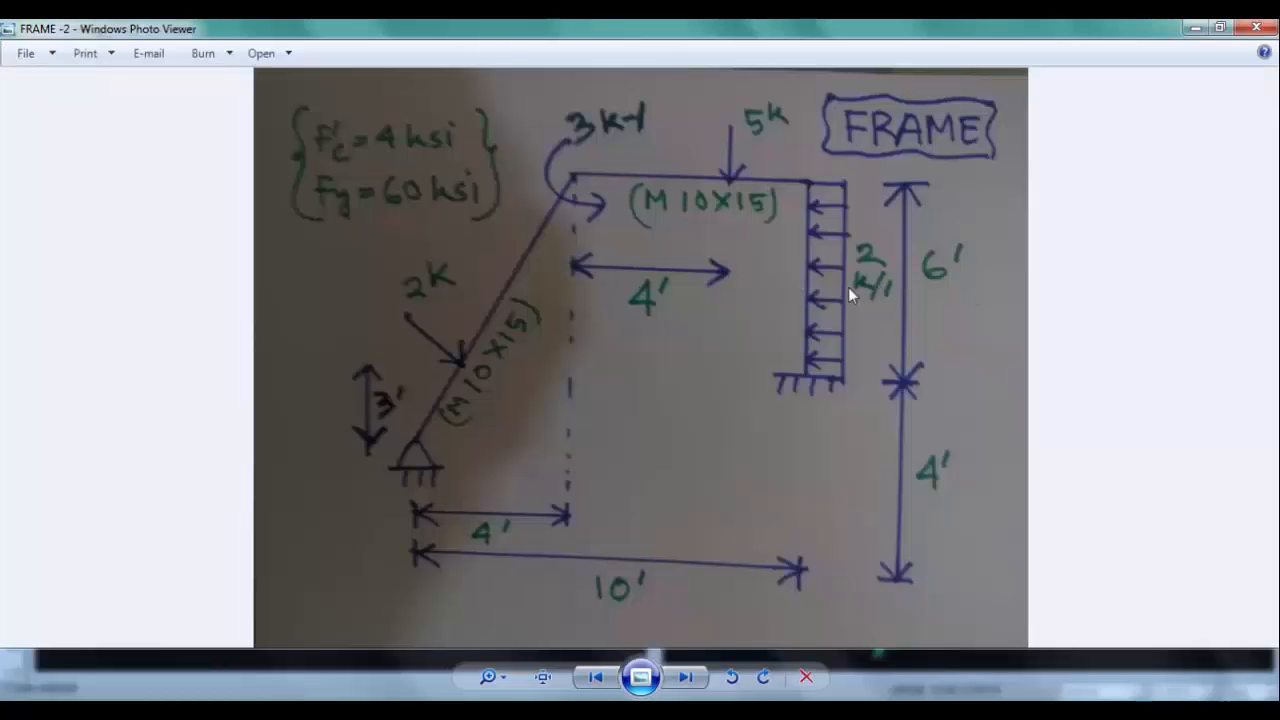
key(alt+Tab)
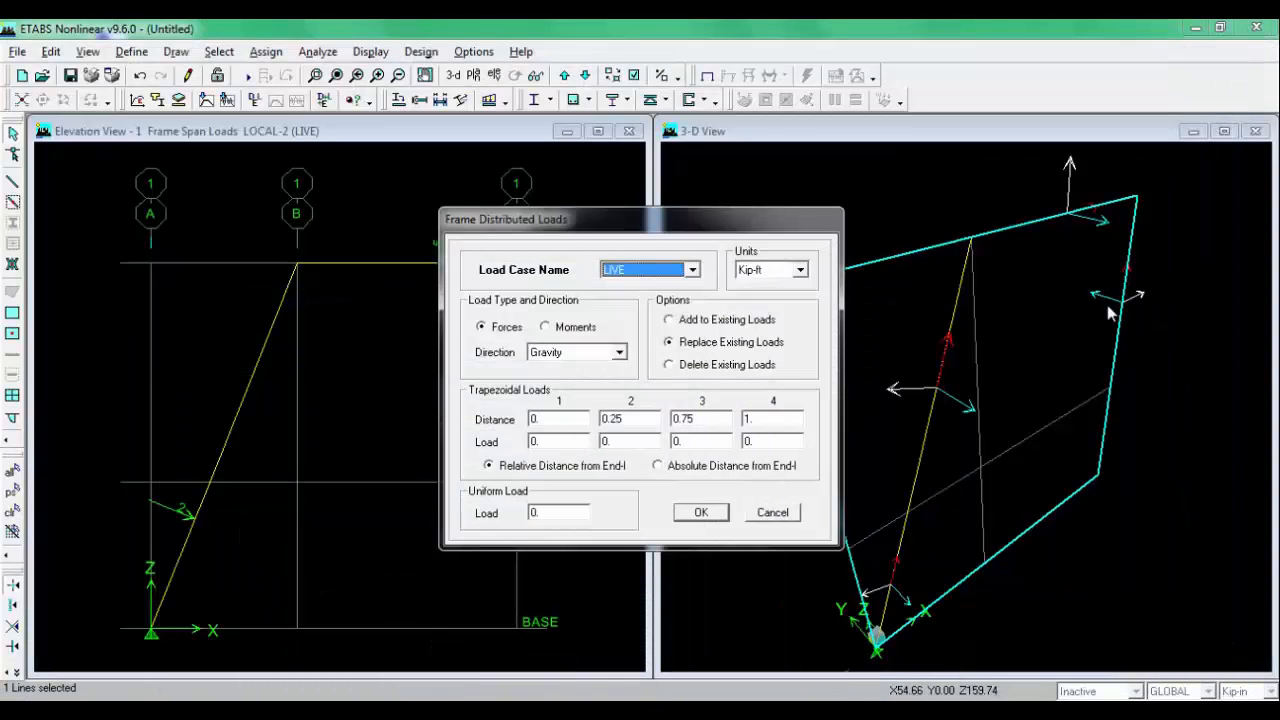
click(585, 352)
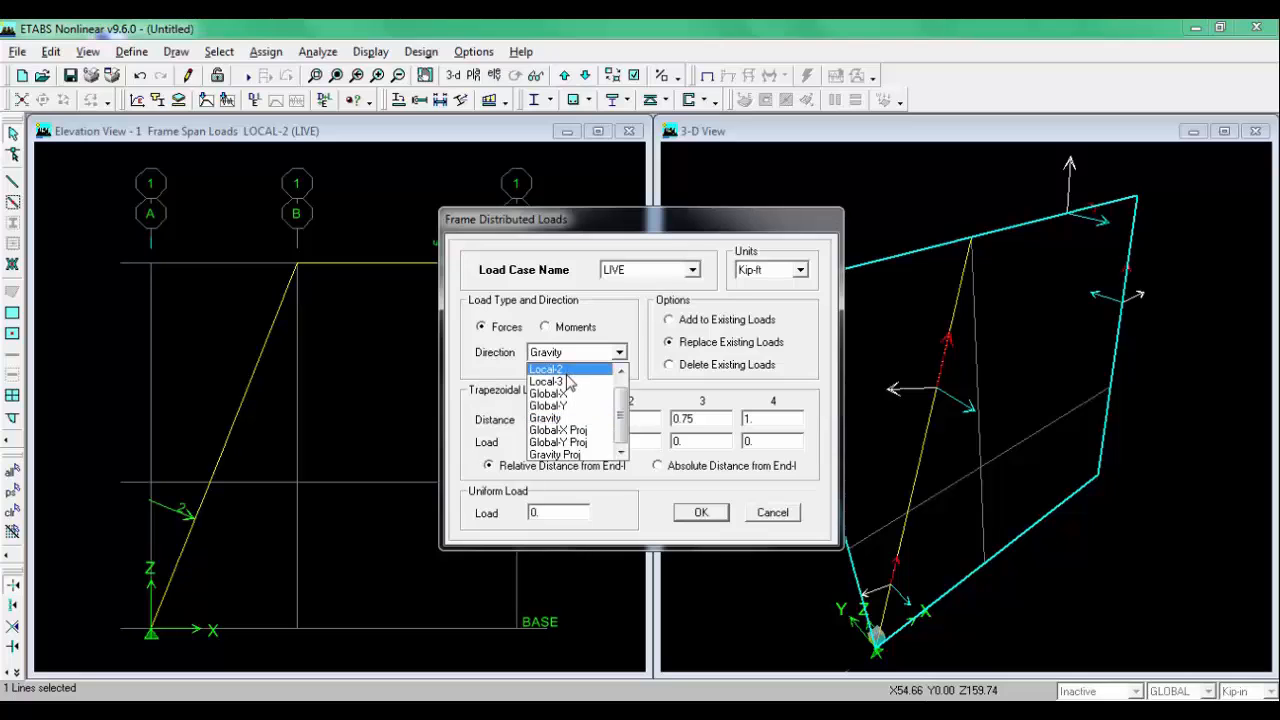
click(568, 376)
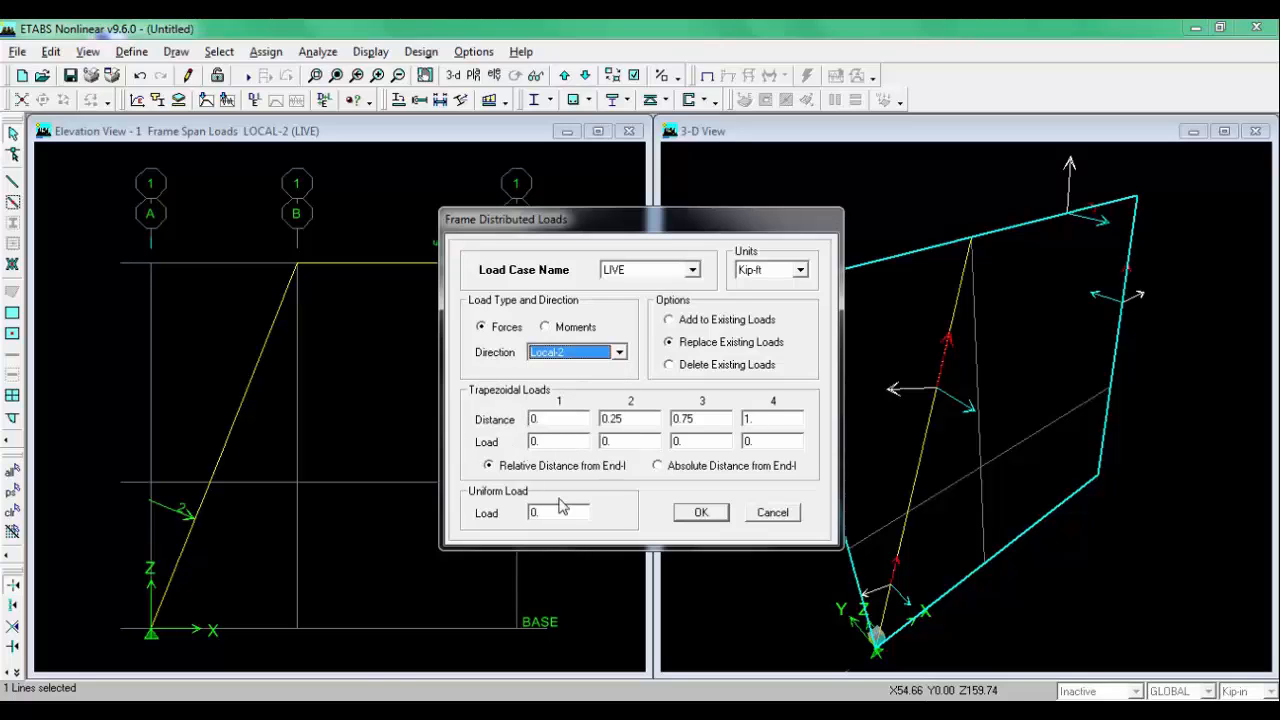
key(alt+Tab)
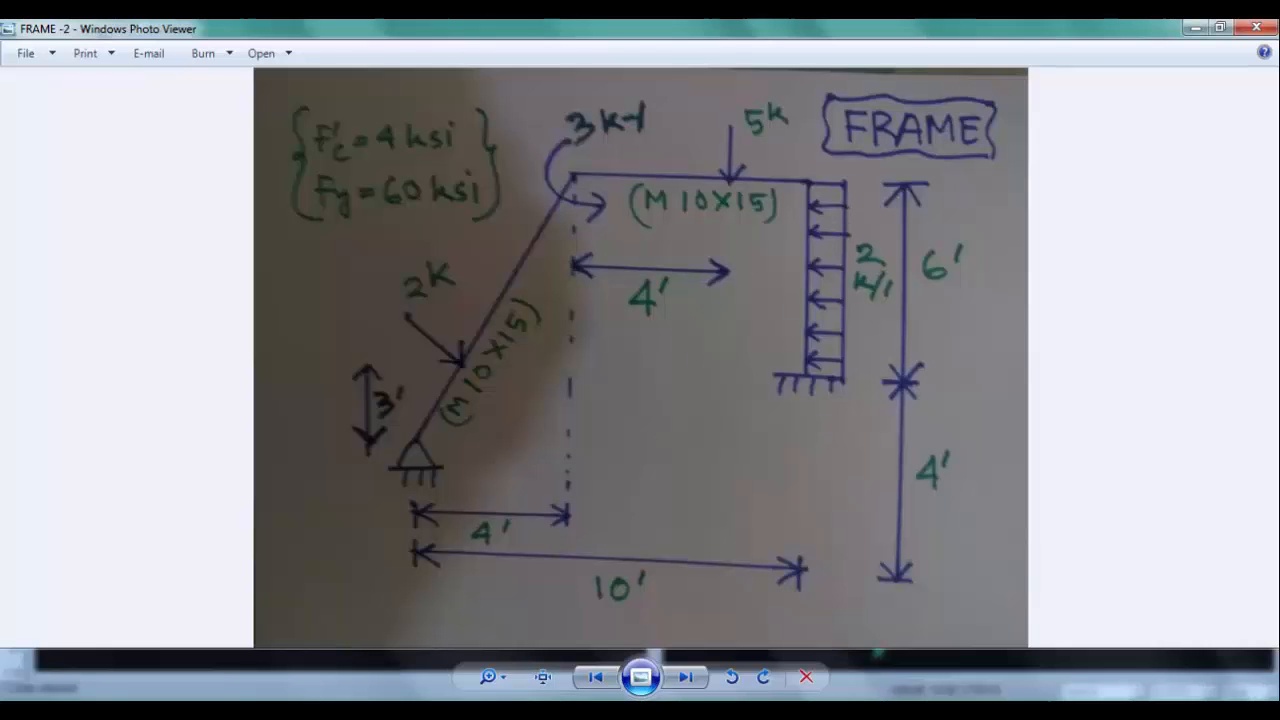
click(316, 711)
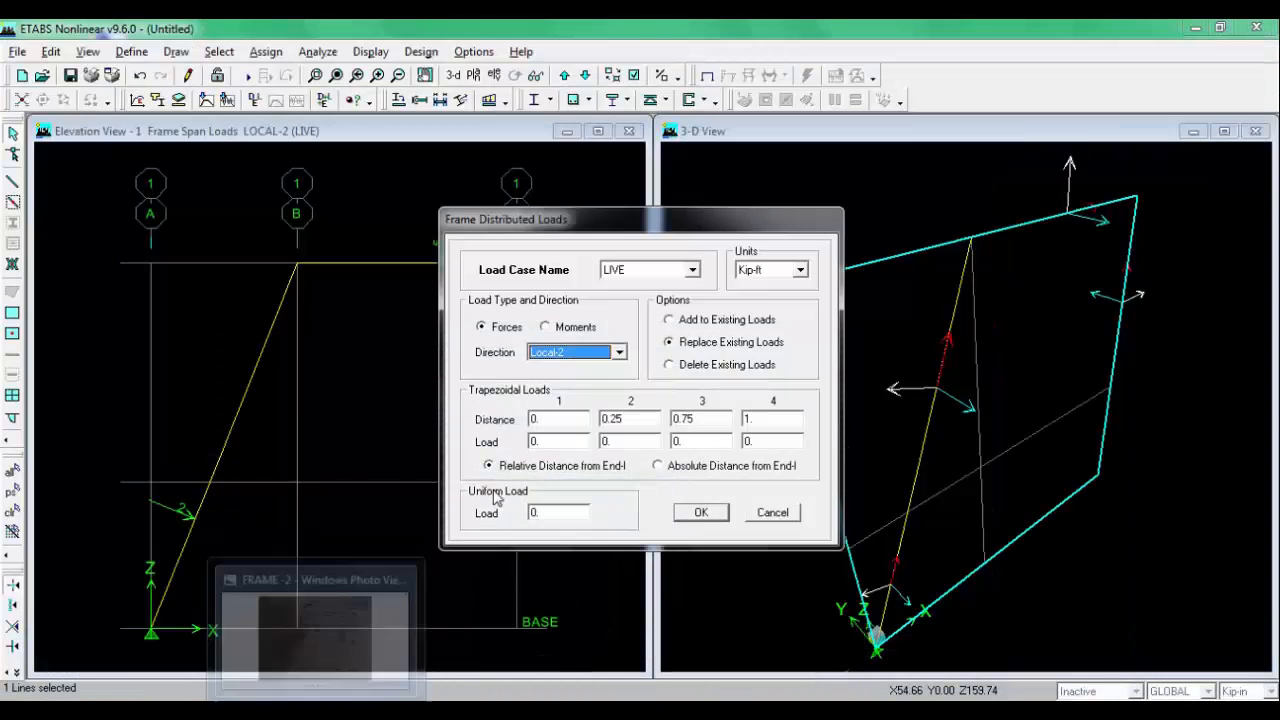
double_click(547, 511)
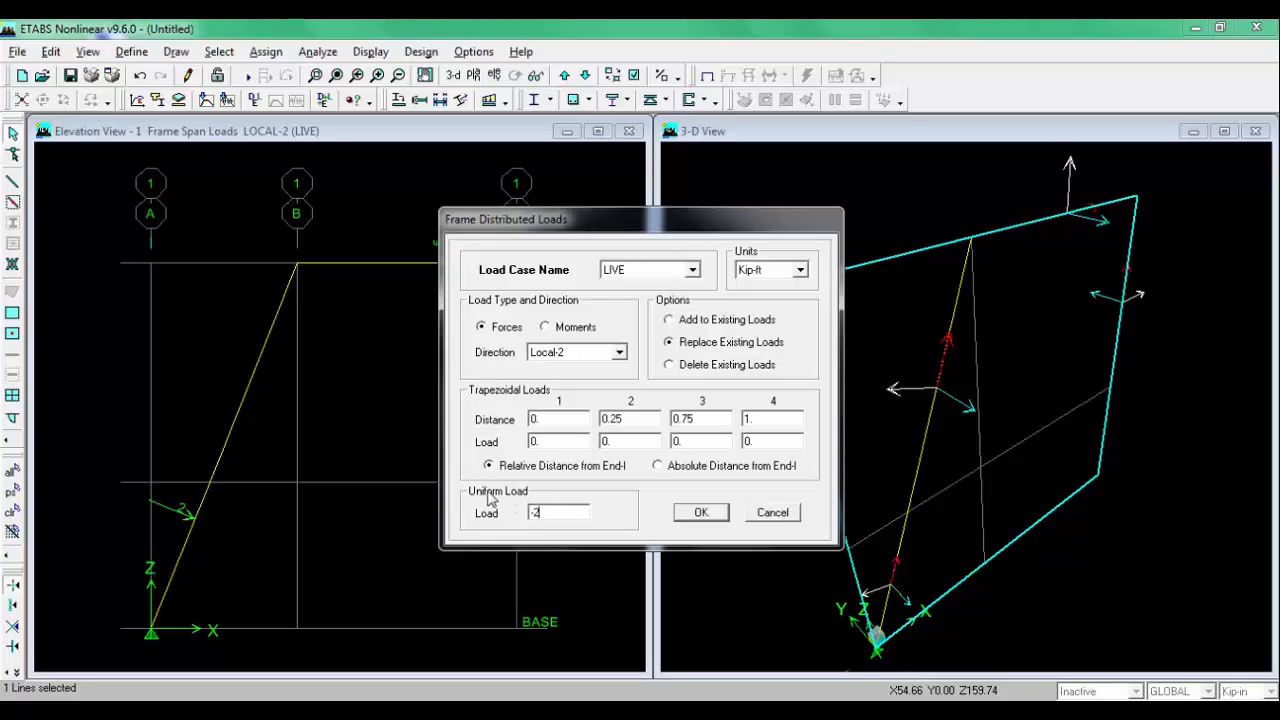
click(690, 512)
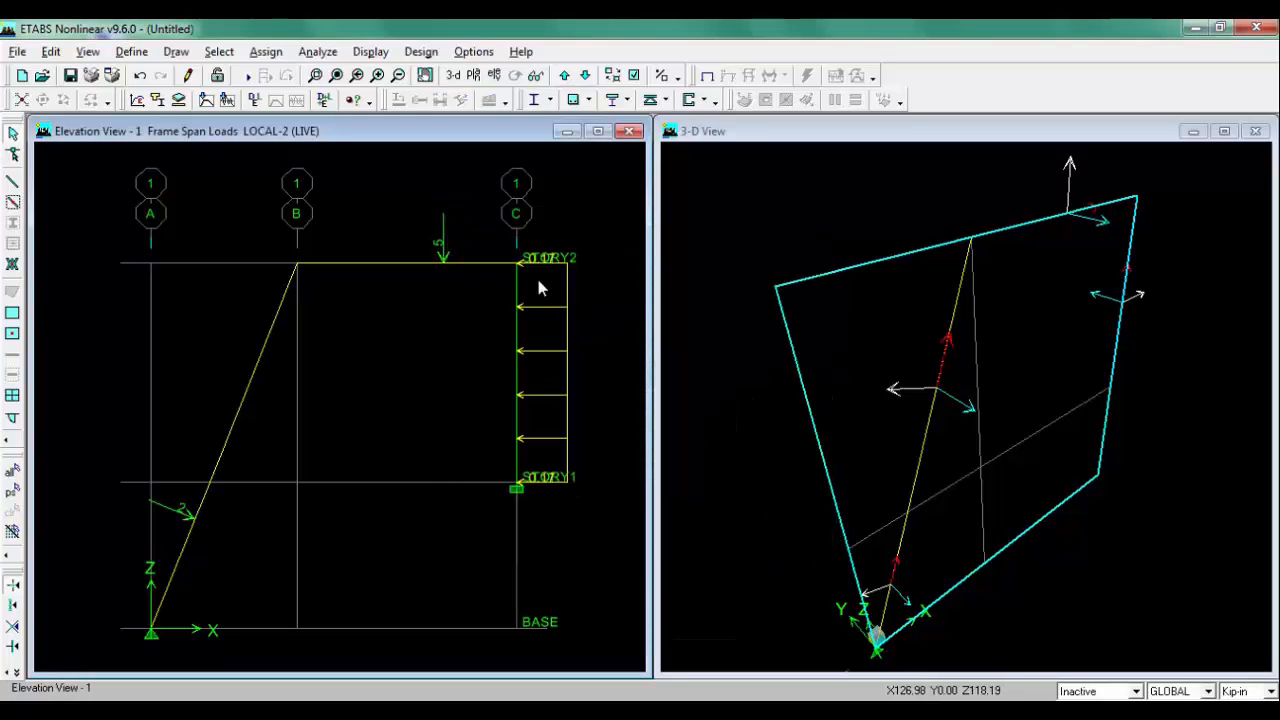
Step: Switch the display units to Kip-ft
click(1268, 691)
click(1233, 601)
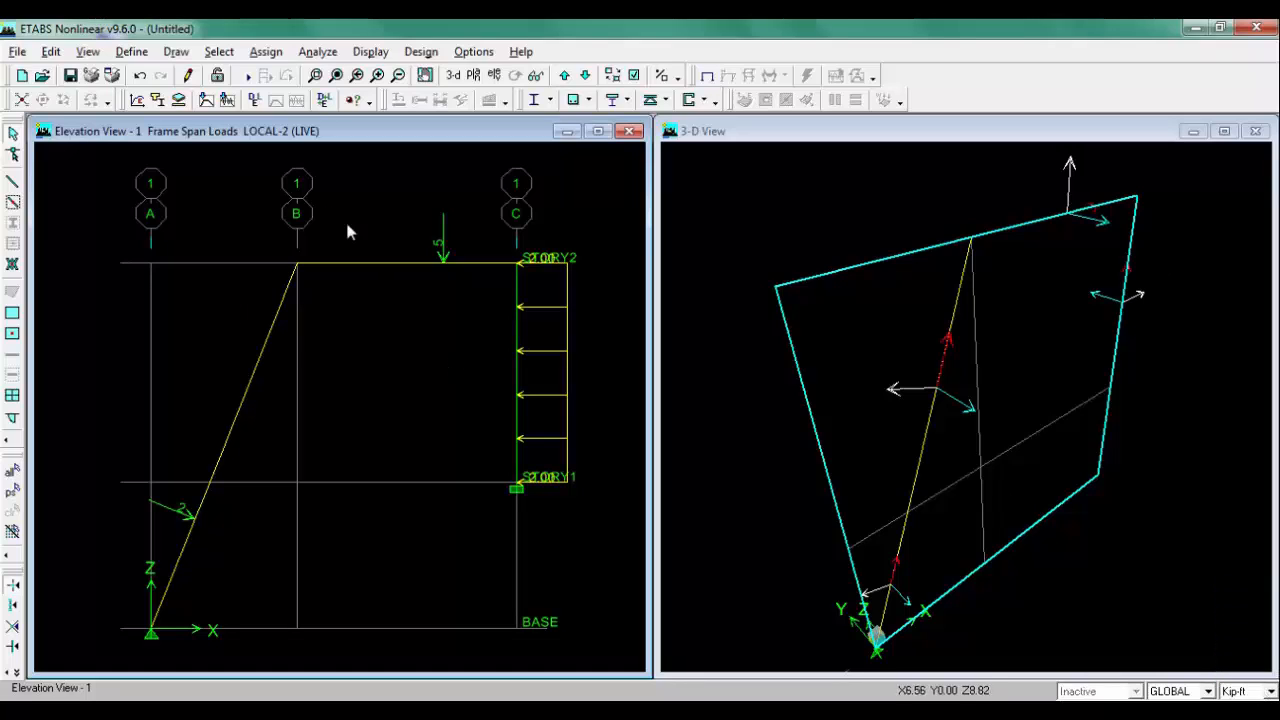
click(304, 711)
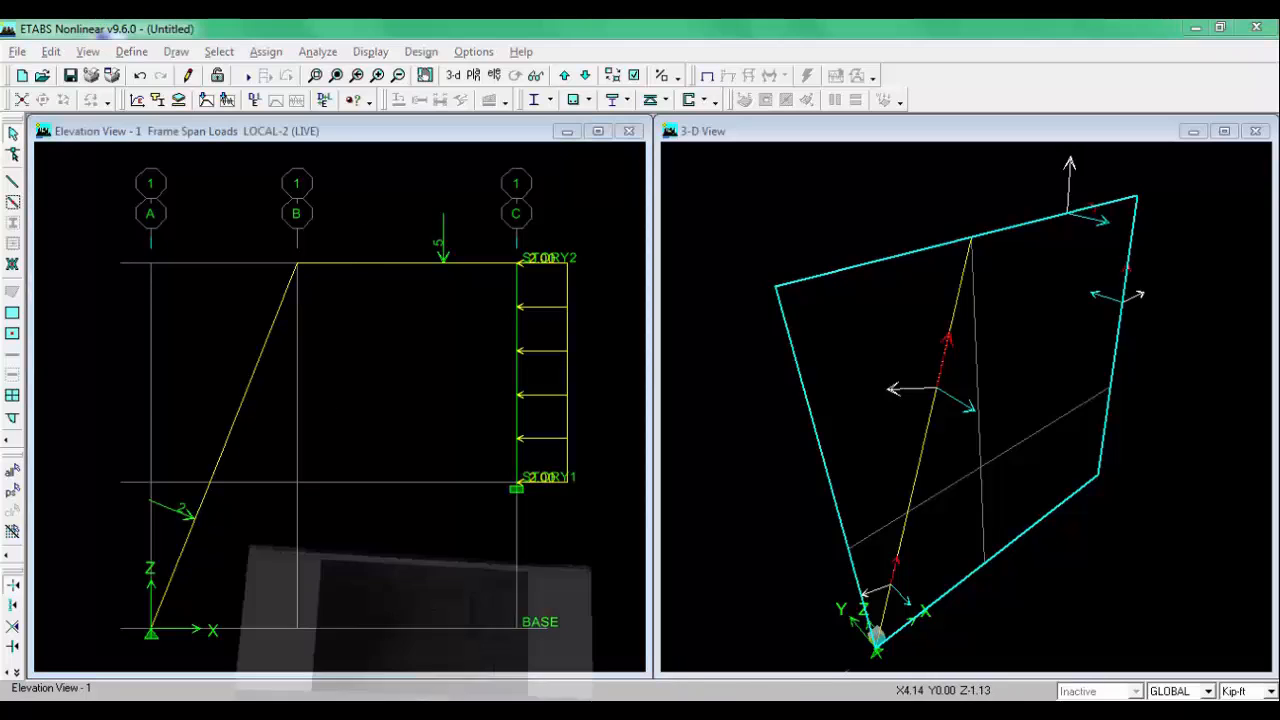
click(306, 711)
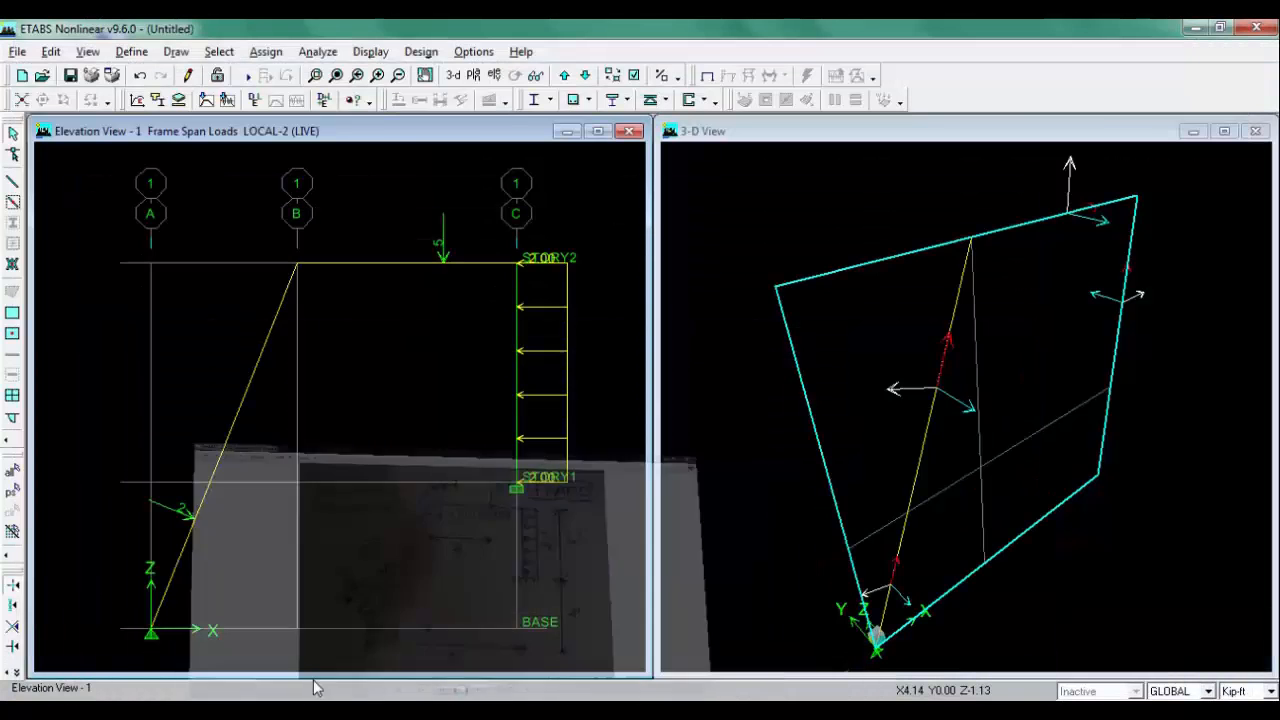
Step: Show the LIVE frame span loads, including point loads and values, in the elevation view
click(367, 56)
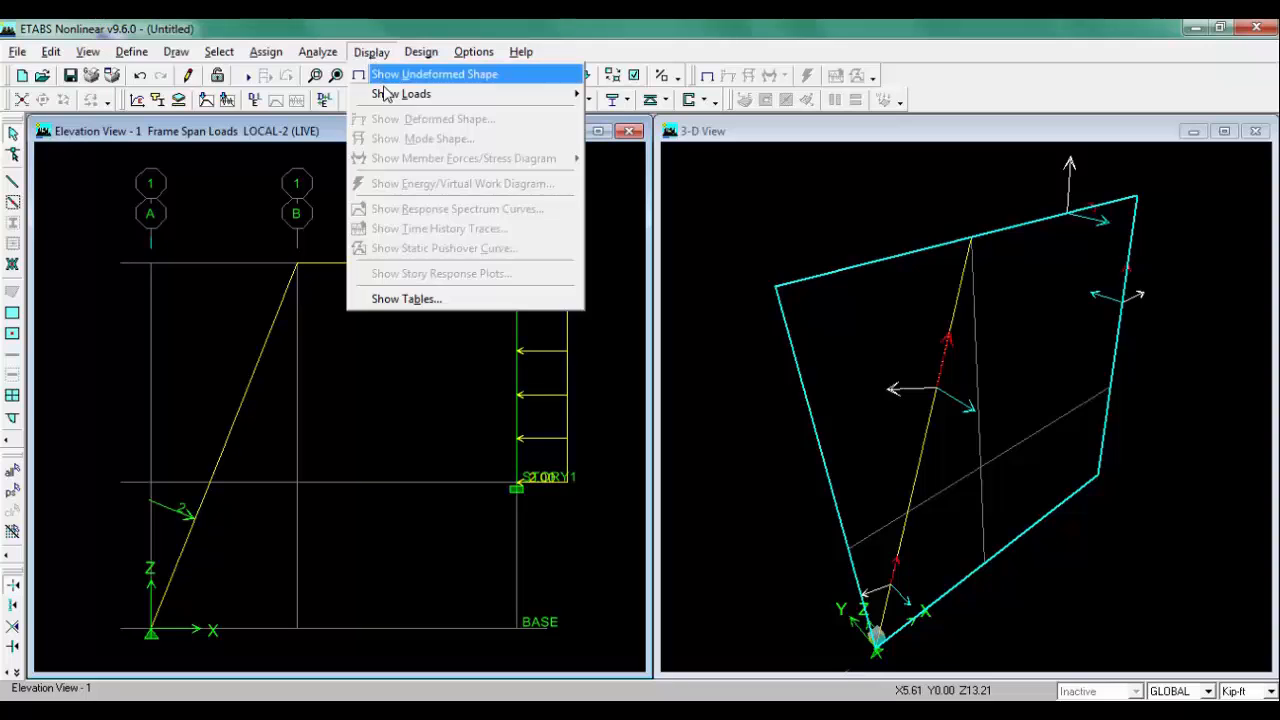
mouse_move(402, 93)
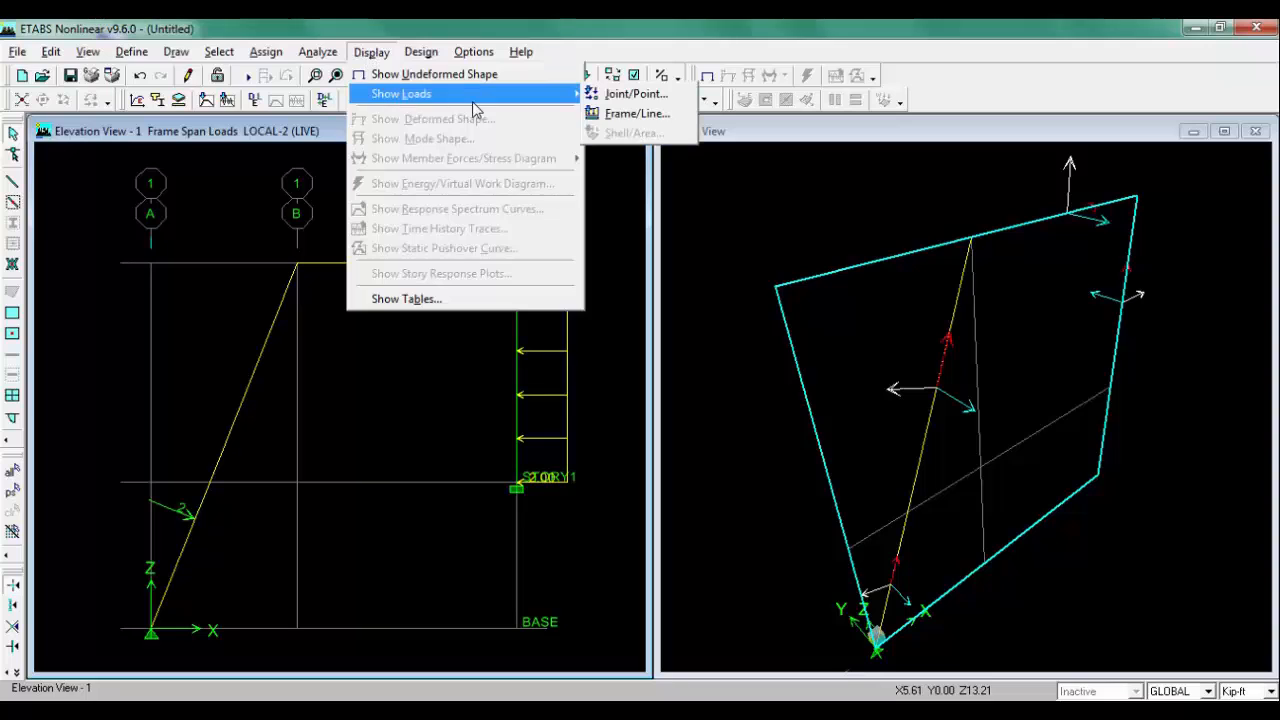
click(636, 113)
click(716, 285)
click(698, 312)
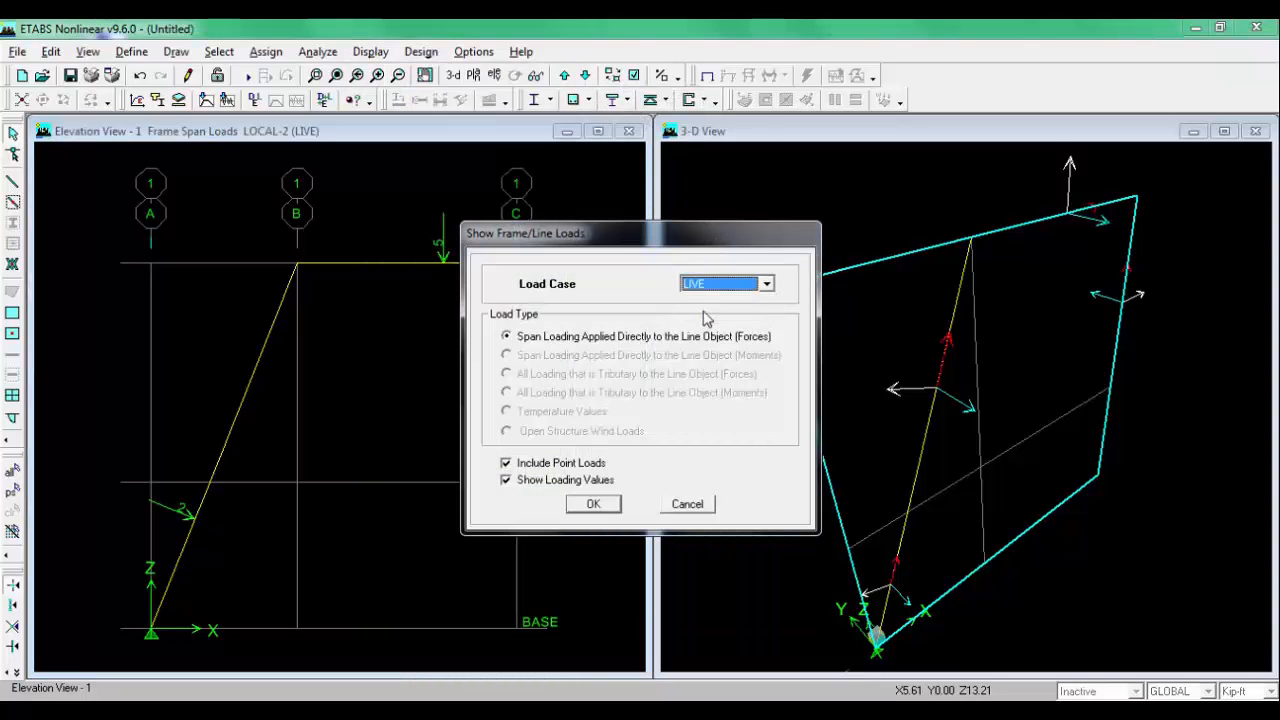
click(593, 503)
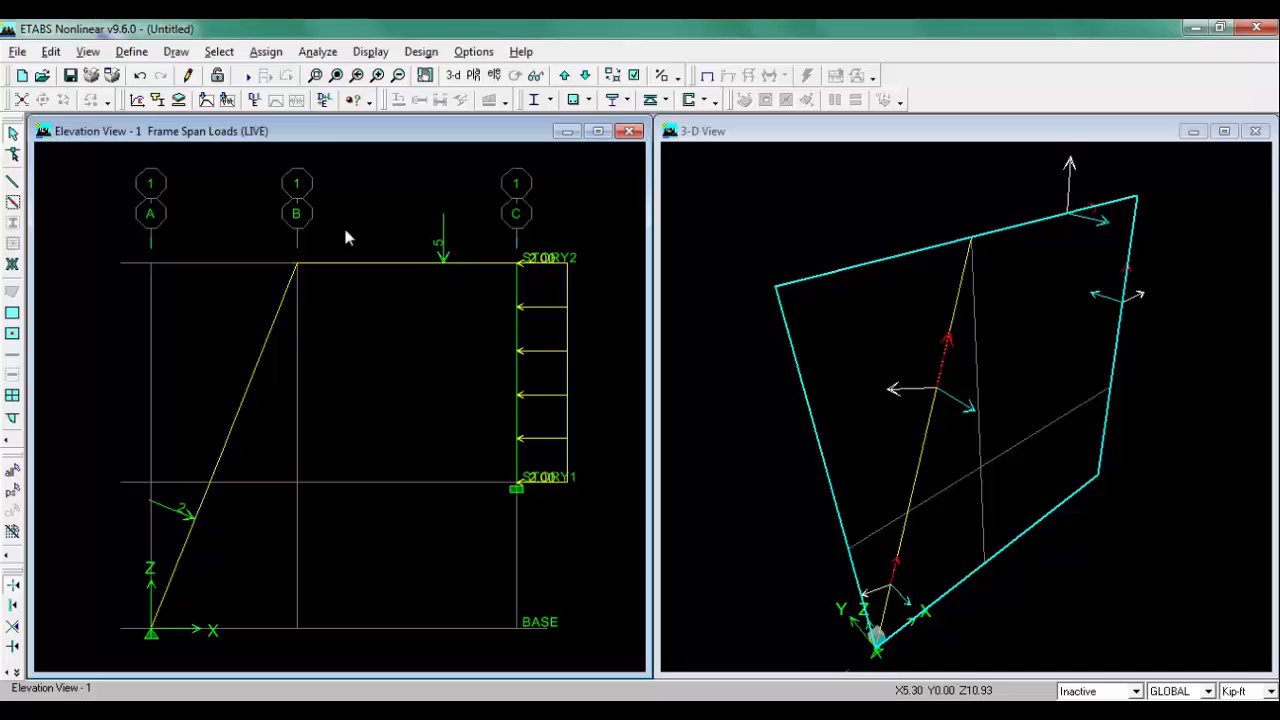
Step: Show the LIVE frame span loads in the 3D view as well
click(730, 135)
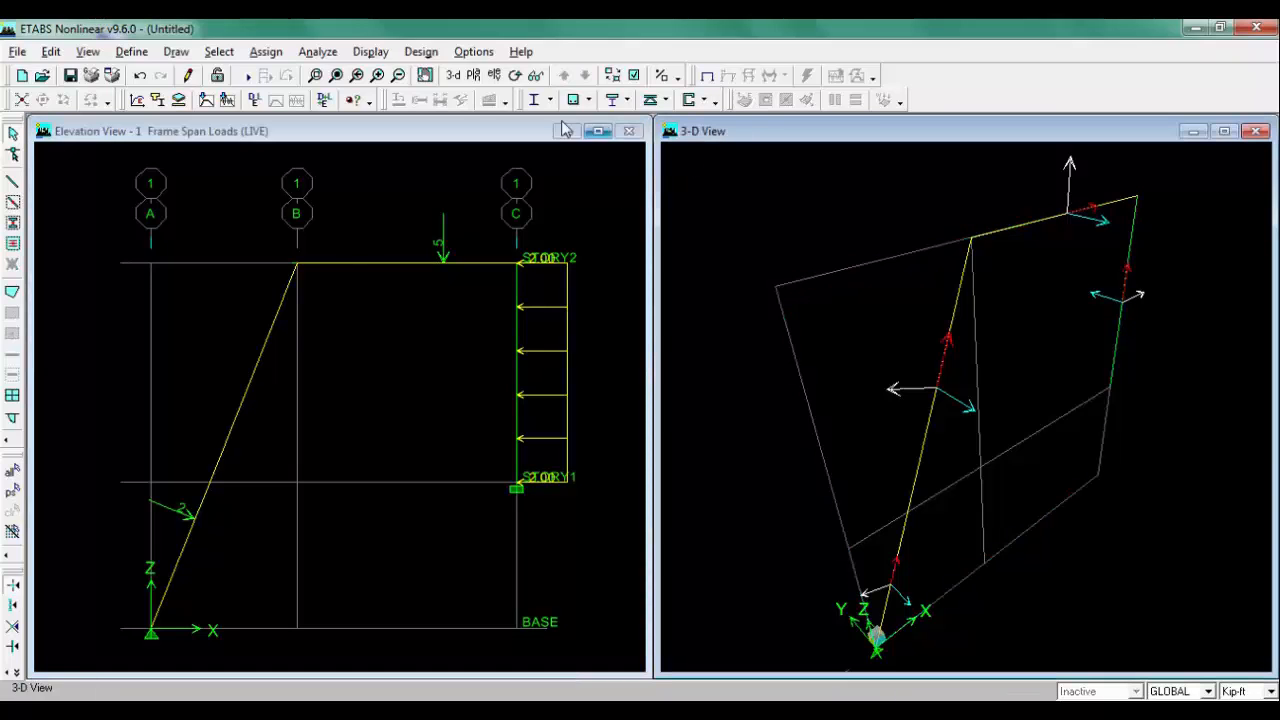
click(371, 51)
mouse_move(462, 94)
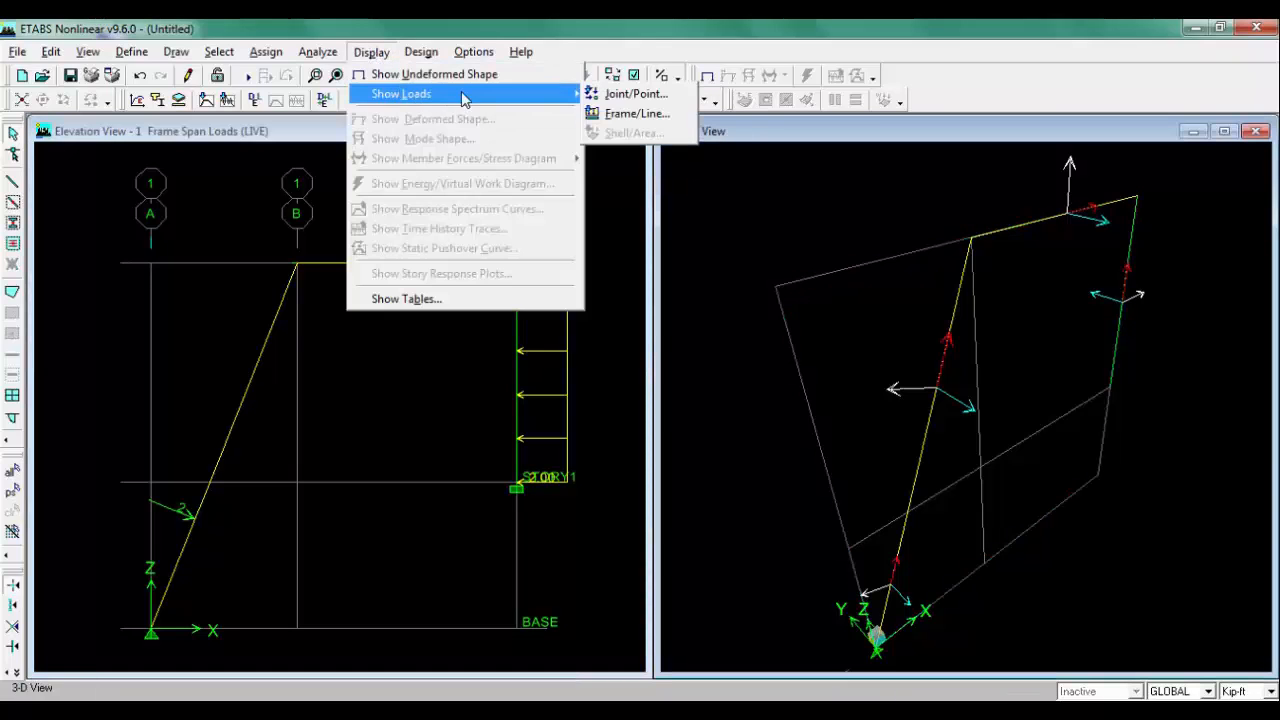
click(668, 114)
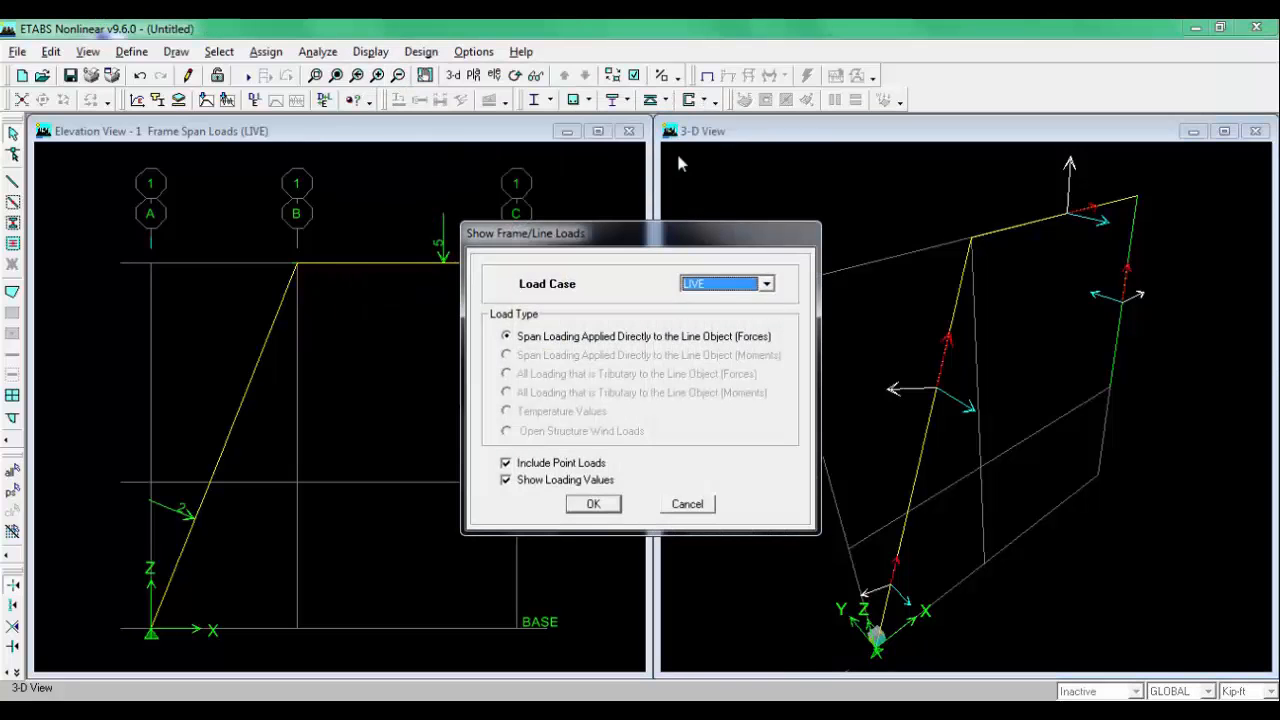
click(598, 505)
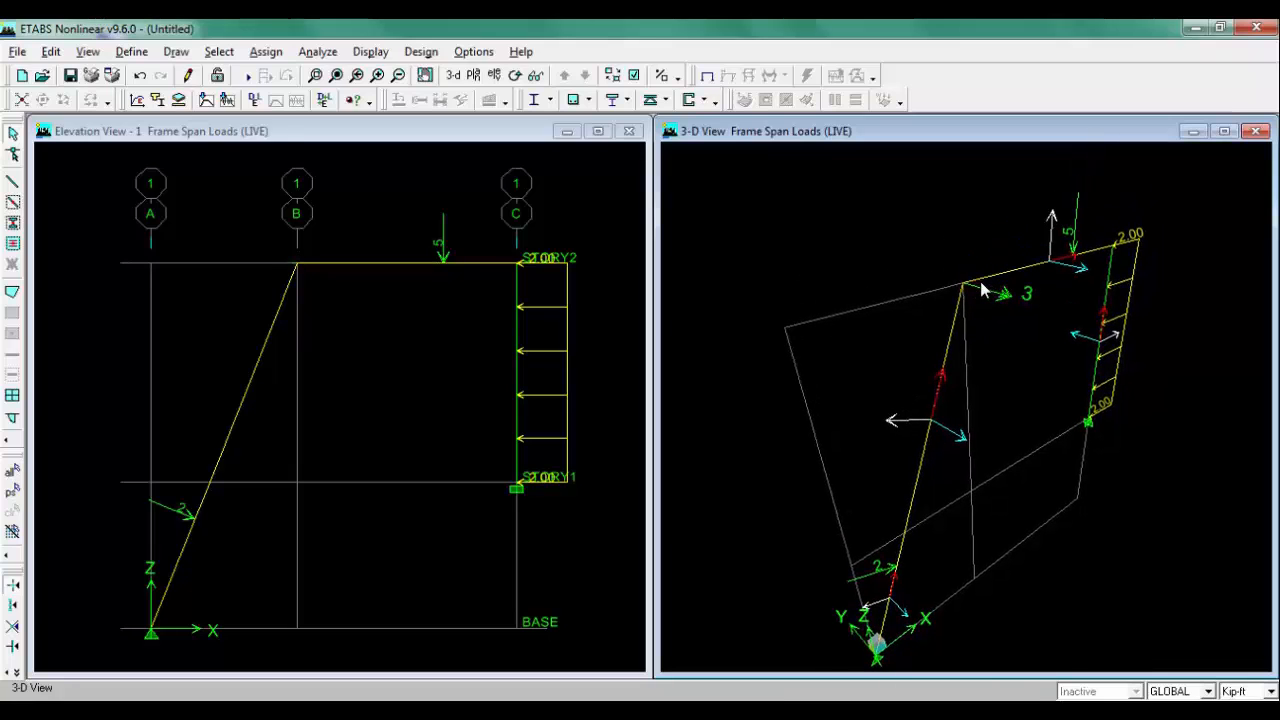
Step: Turn off Dynamic Analysis in the analysis options
middle_drag(851, 309, 850, 291)
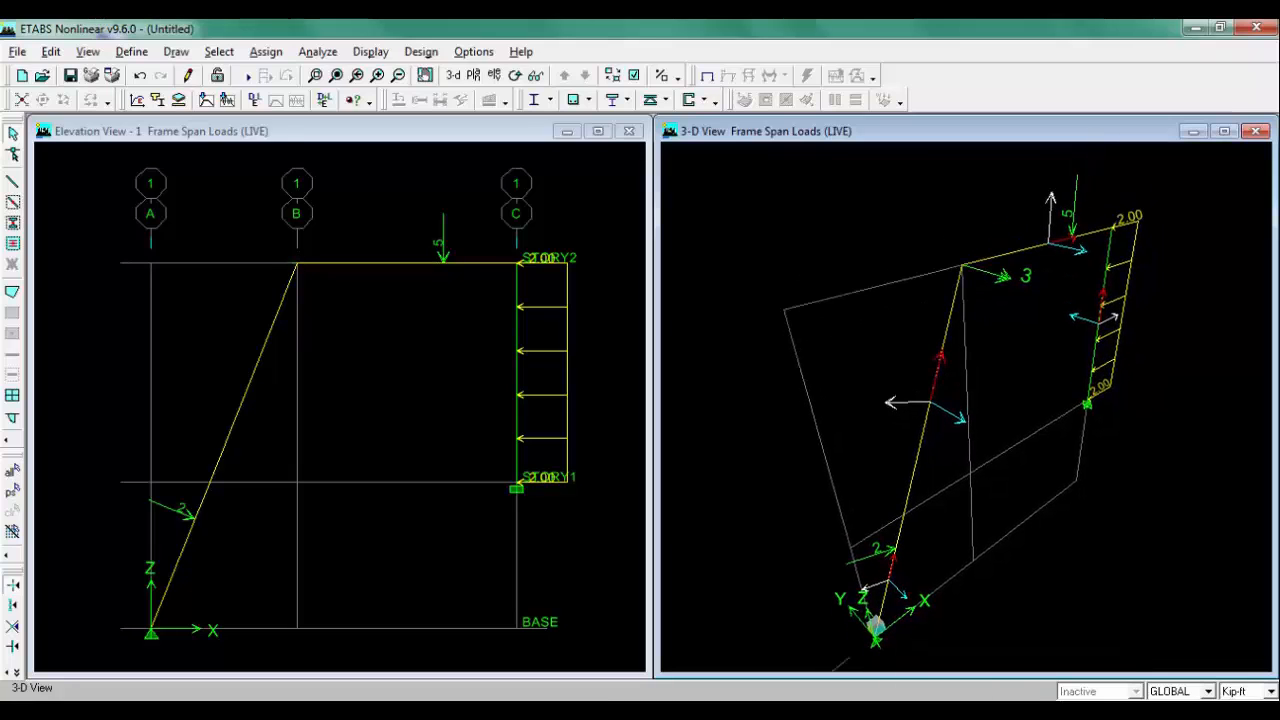
click(368, 135)
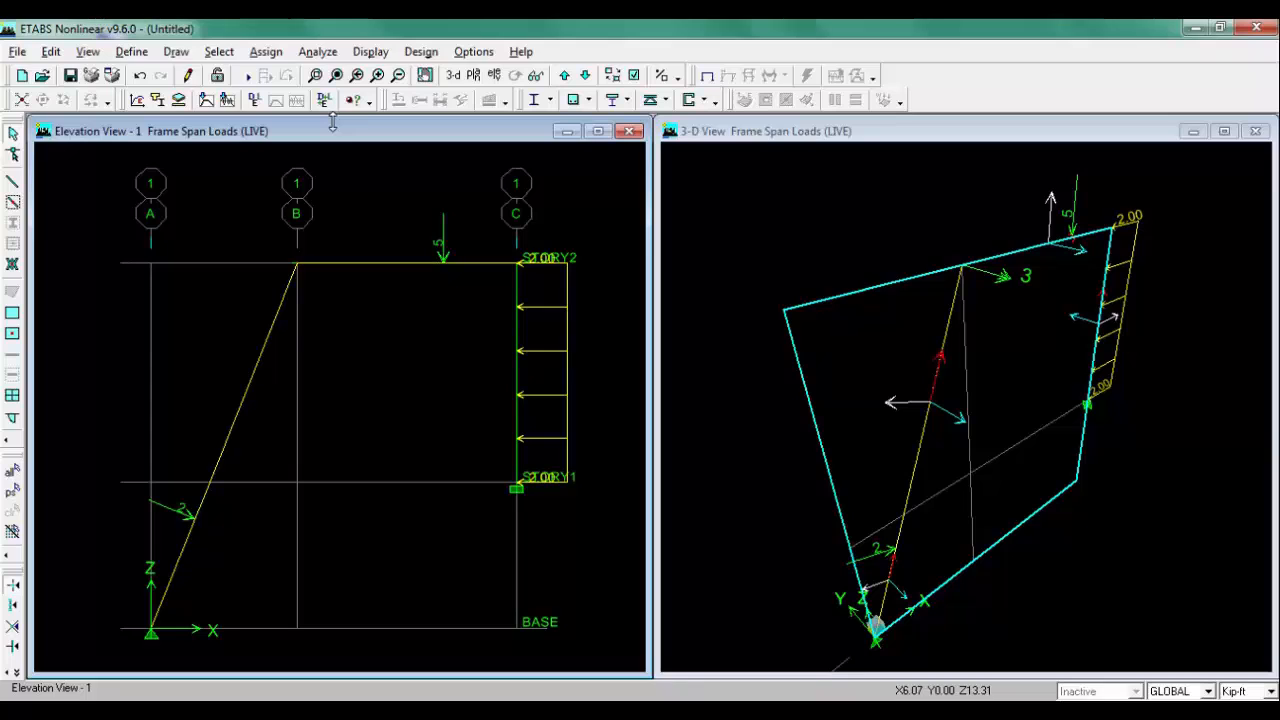
click(316, 53)
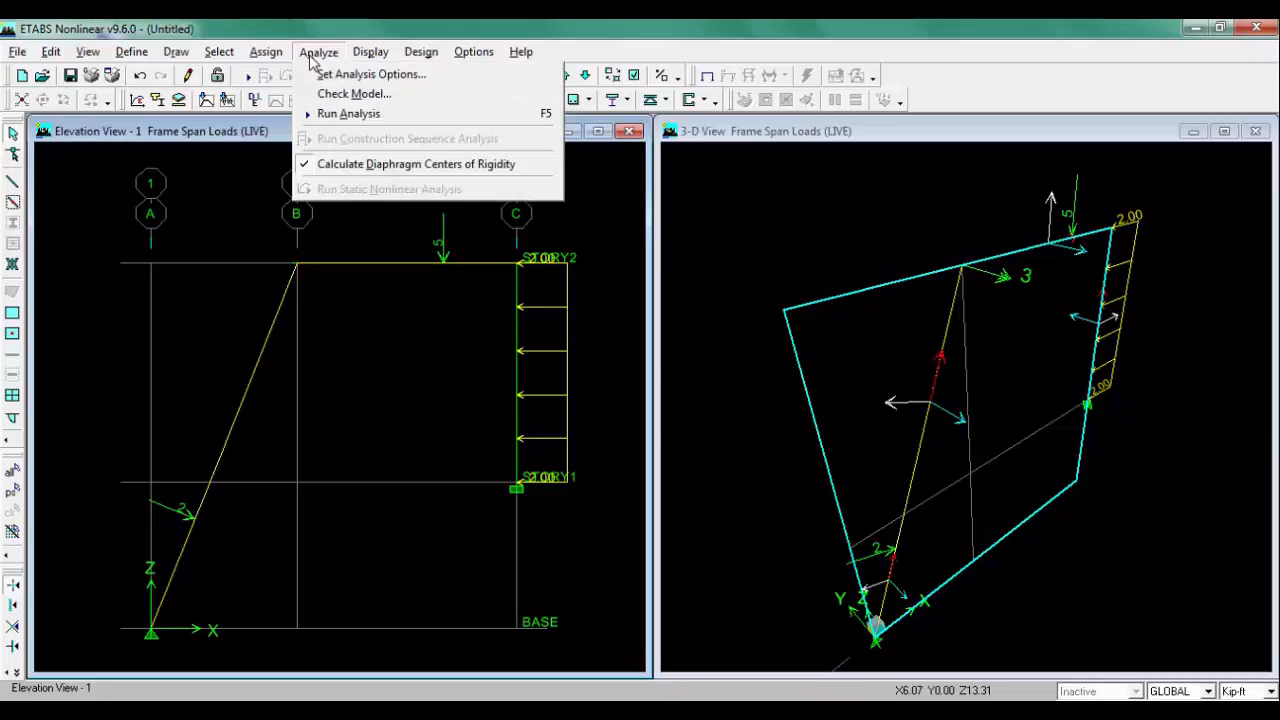
click(400, 77)
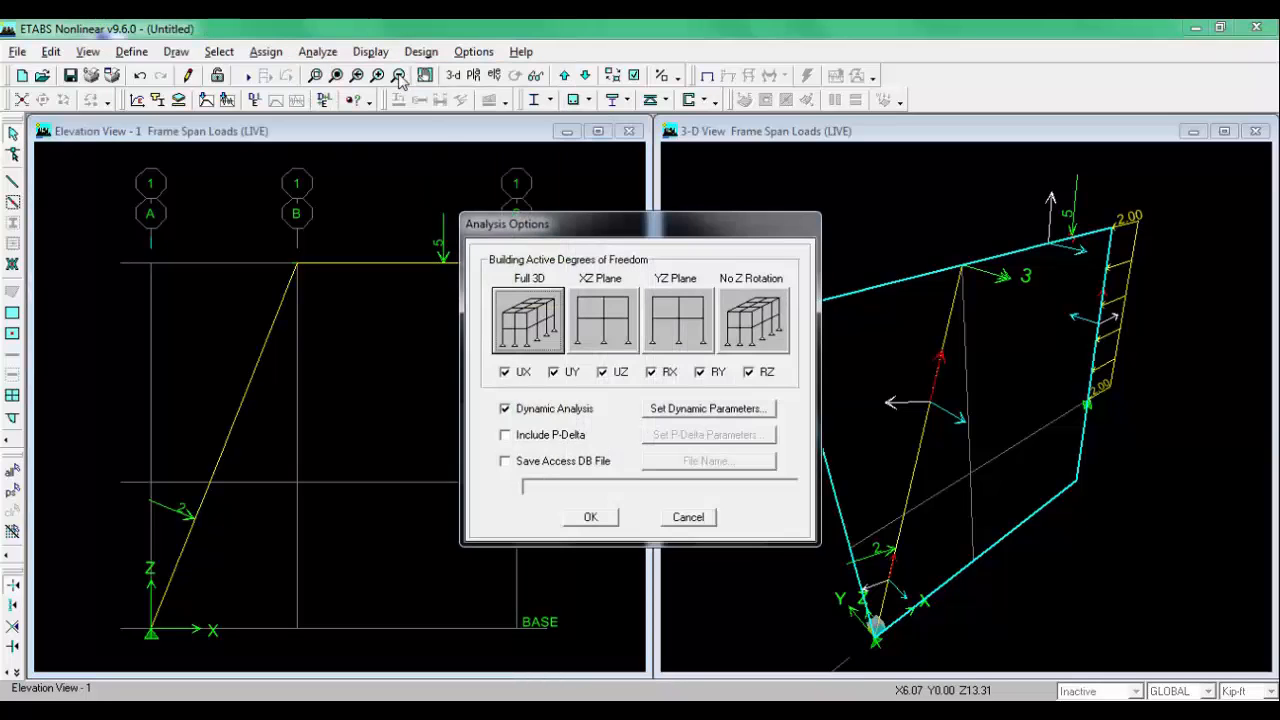
click(540, 408)
click(590, 517)
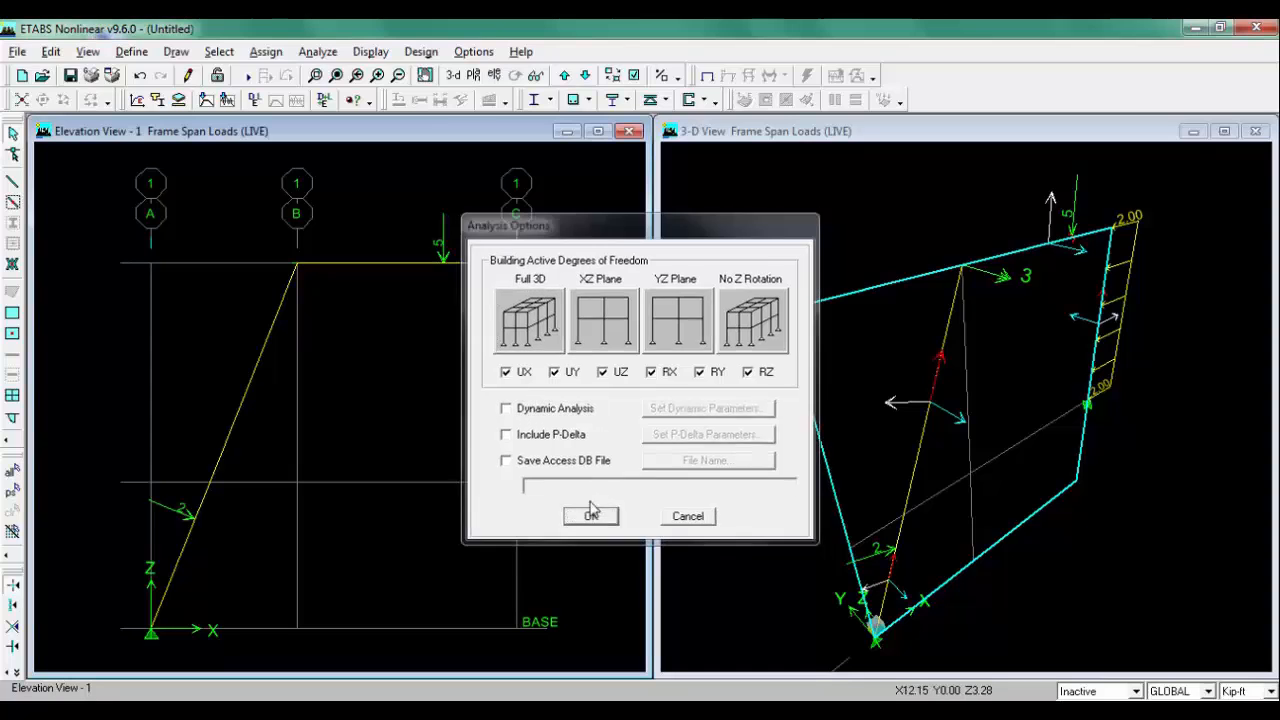
Step: Check the model with all line, point, area, meshing and loading checks enabled, then close the report
click(318, 53)
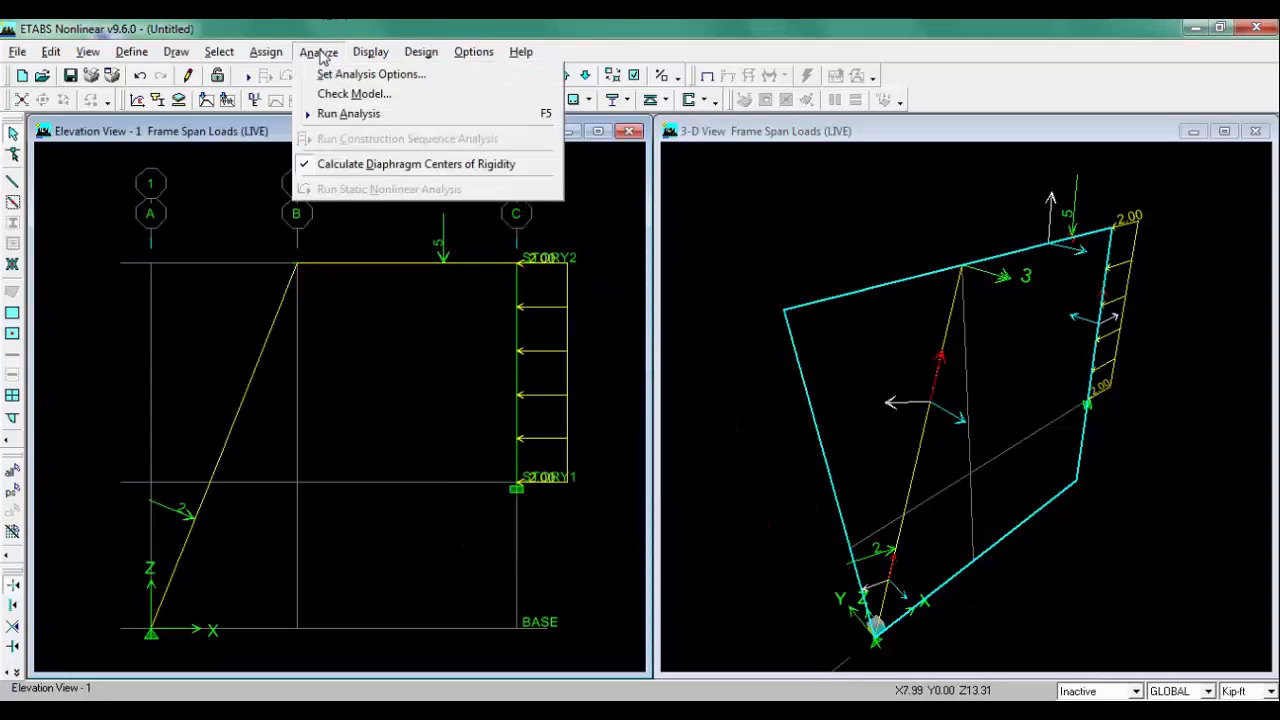
click(354, 93)
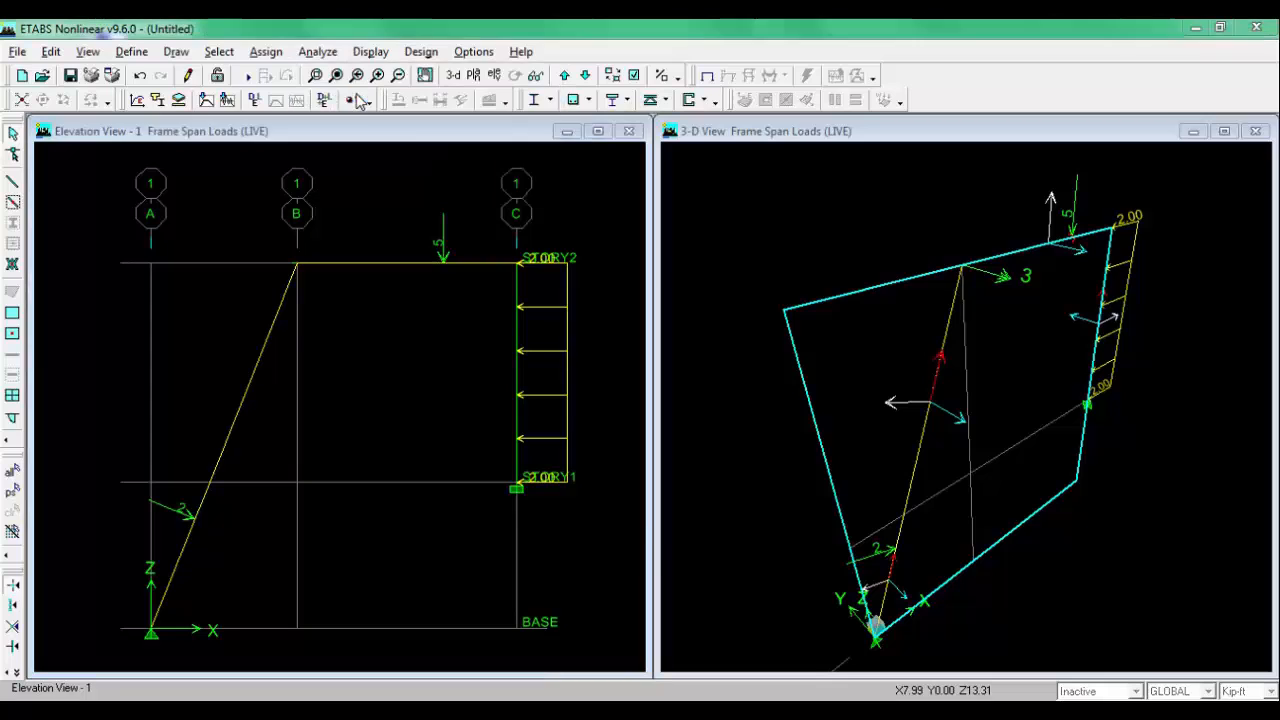
click(580, 254)
click(576, 273)
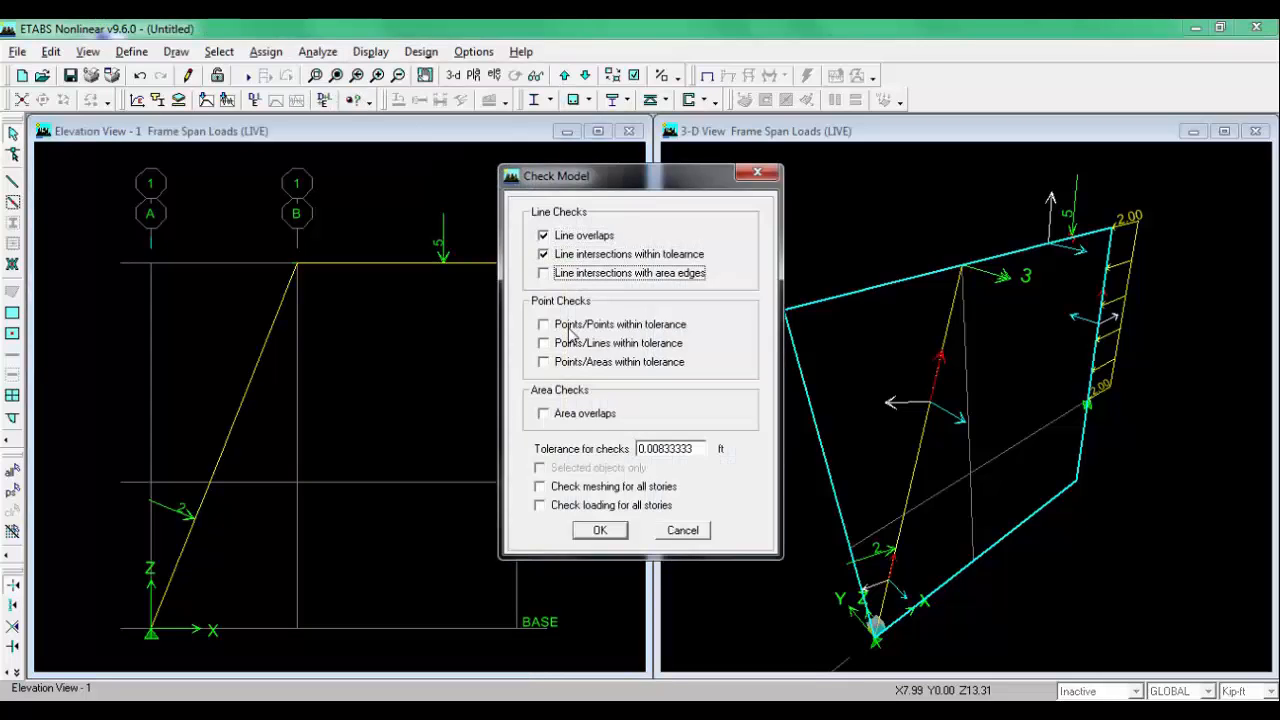
click(570, 324)
click(568, 343)
click(566, 364)
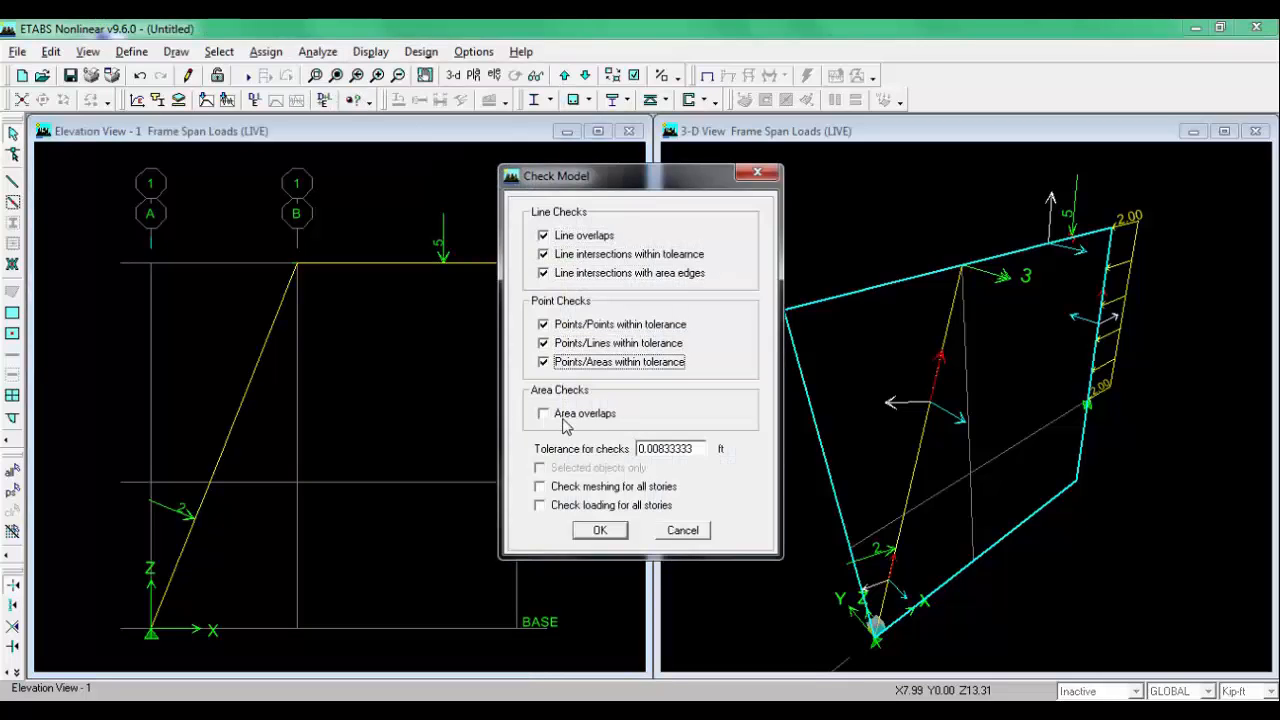
click(562, 414)
click(560, 487)
click(572, 506)
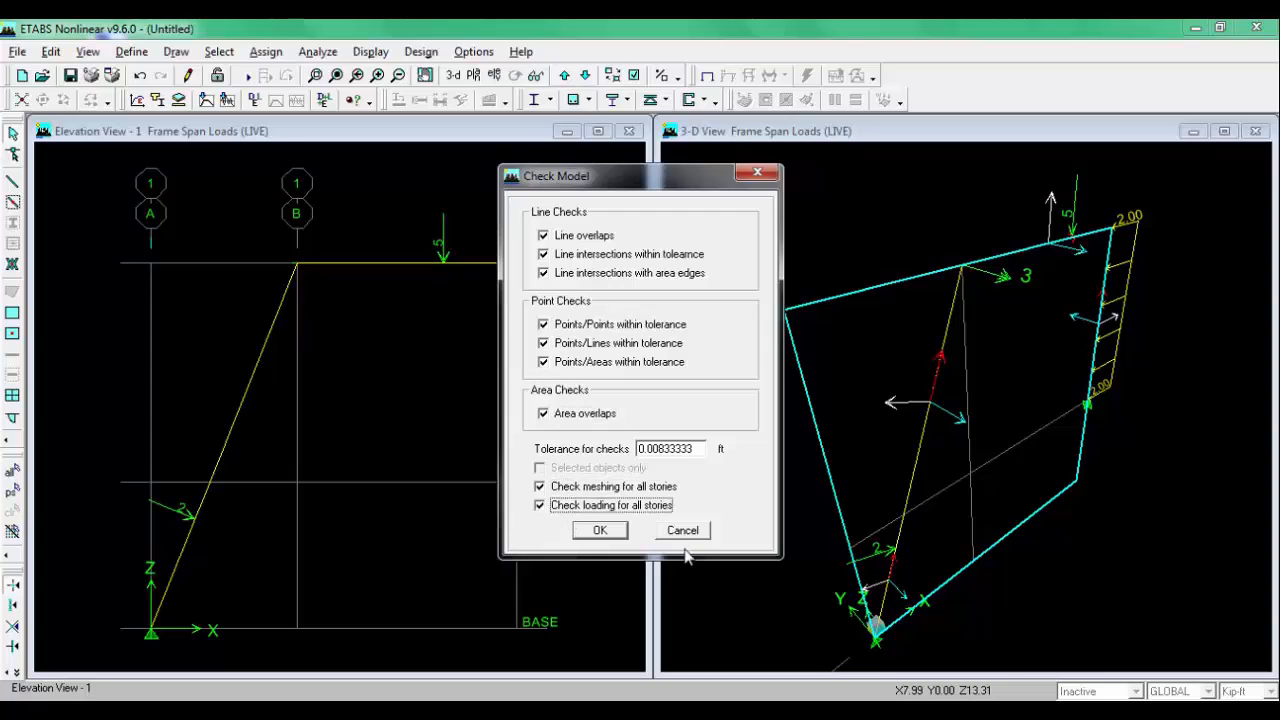
click(600, 531)
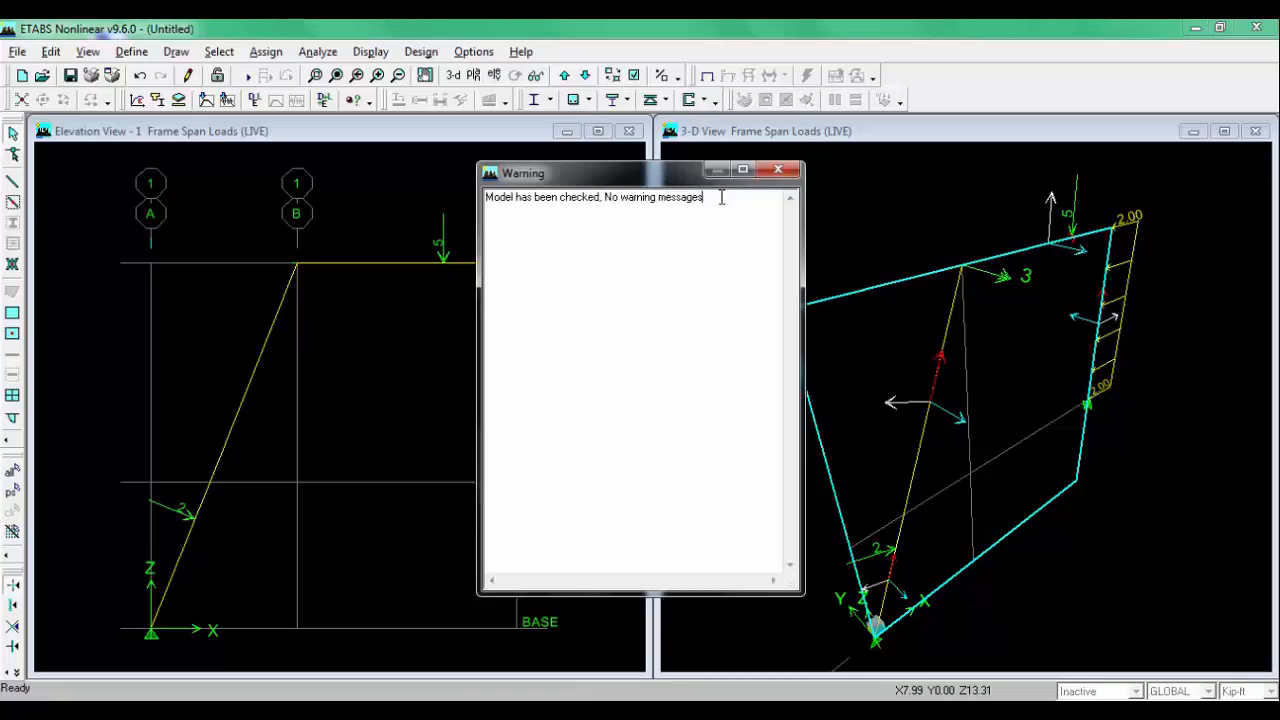
click(779, 171)
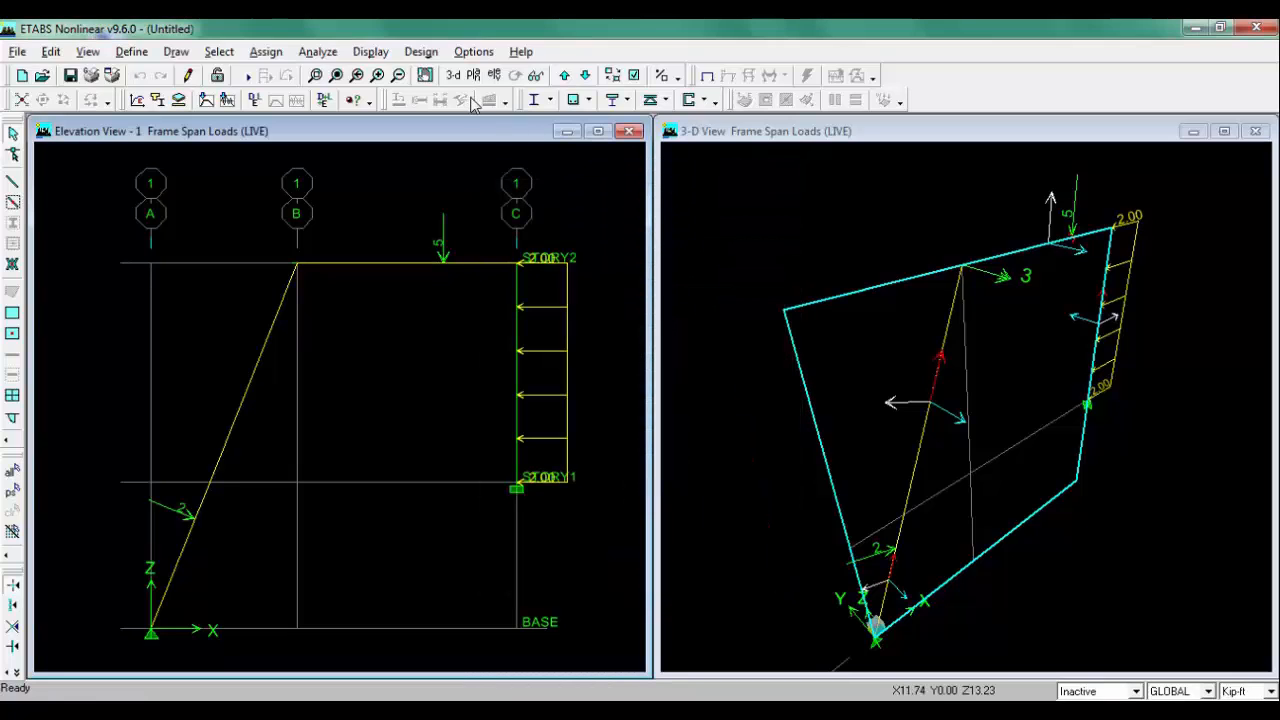
Step: Run the analysis, saving the model as etabs2
click(247, 78)
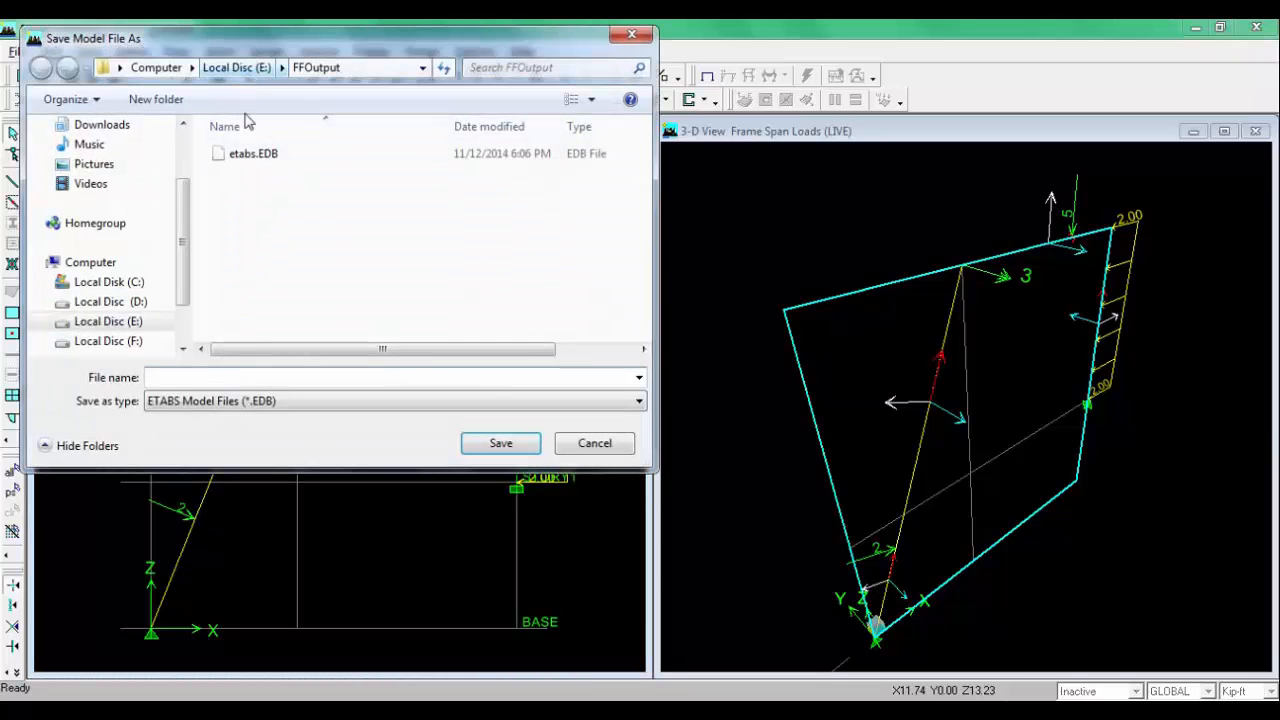
text(e)
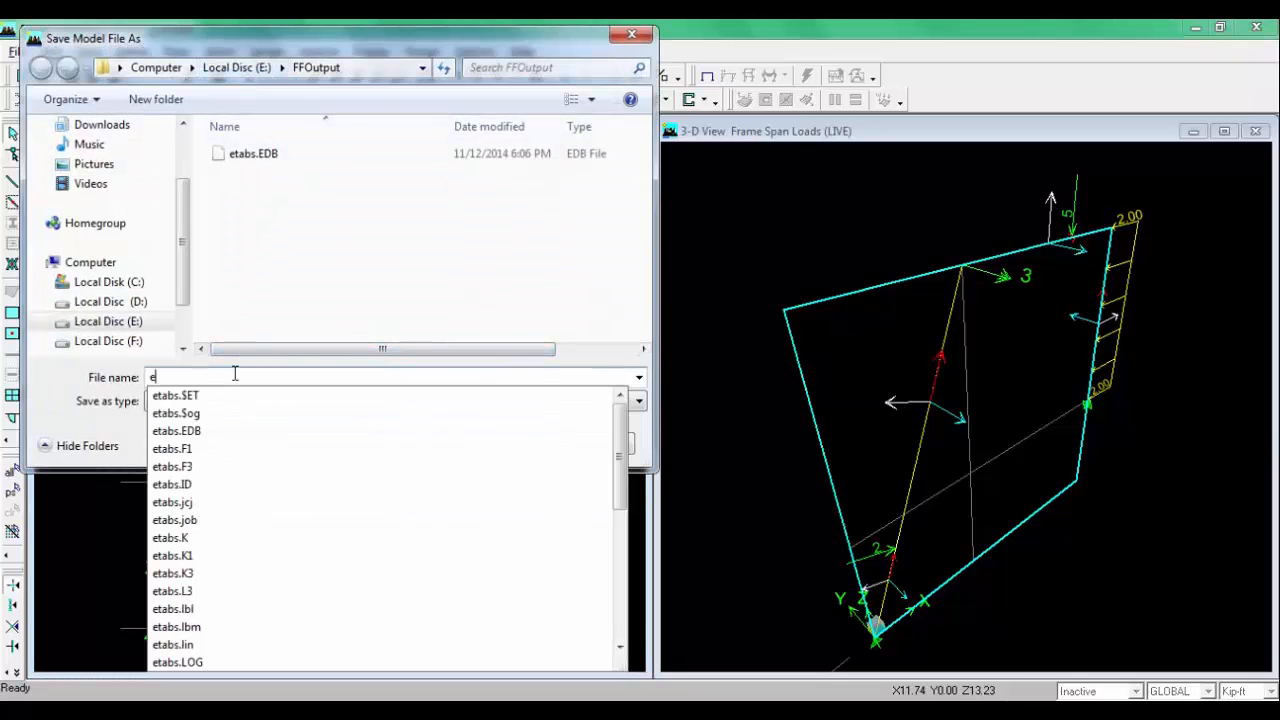
text(tabs2)
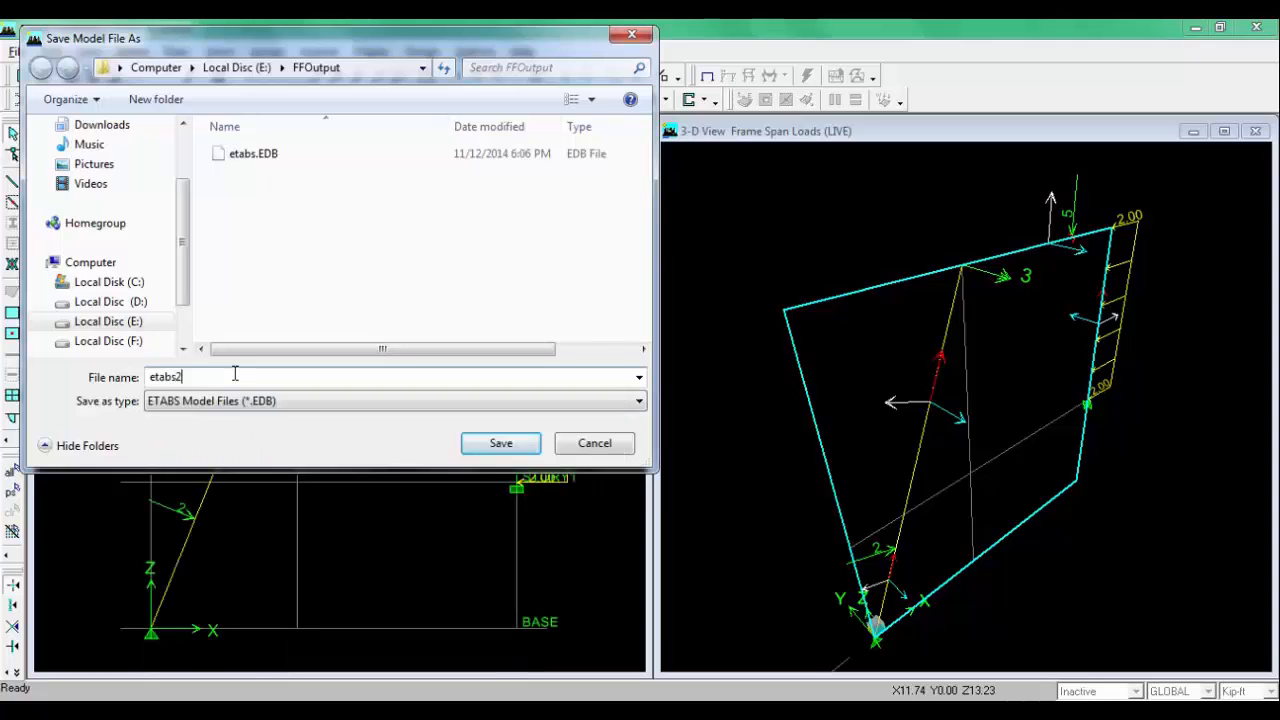
click(525, 447)
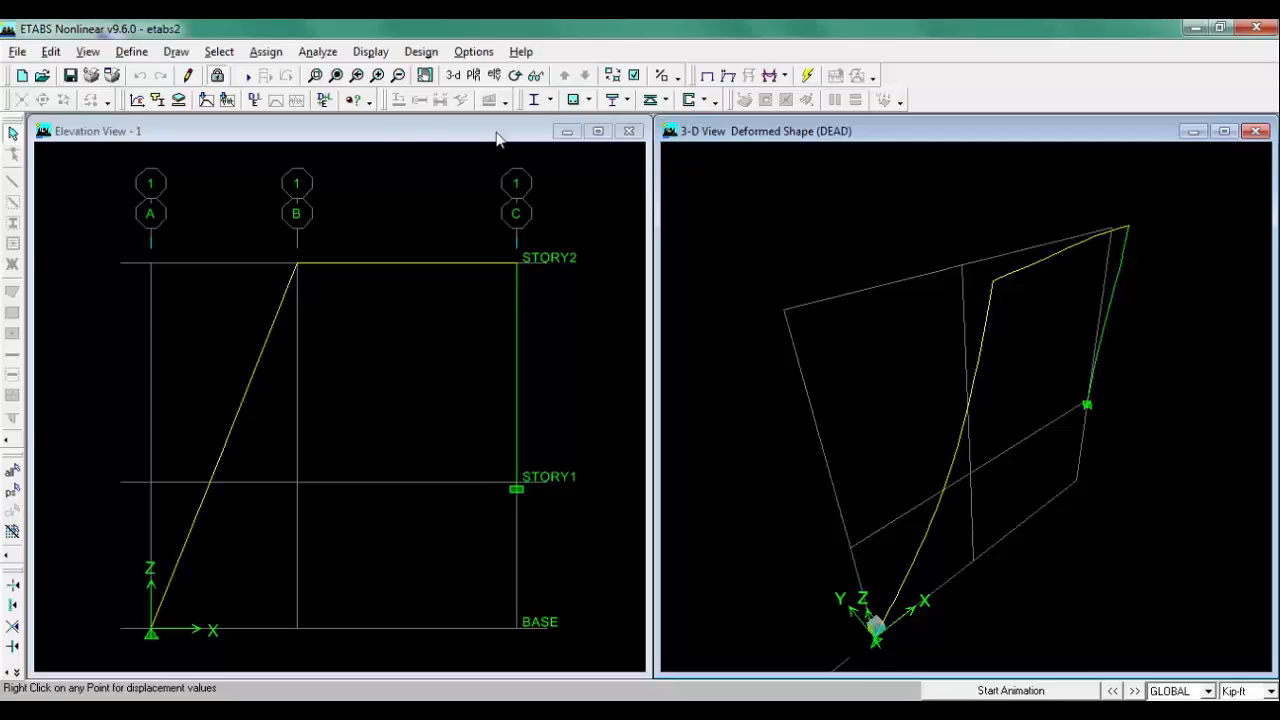
Step: Display the support reactions for the LIVE static load in the elevation view
click(388, 135)
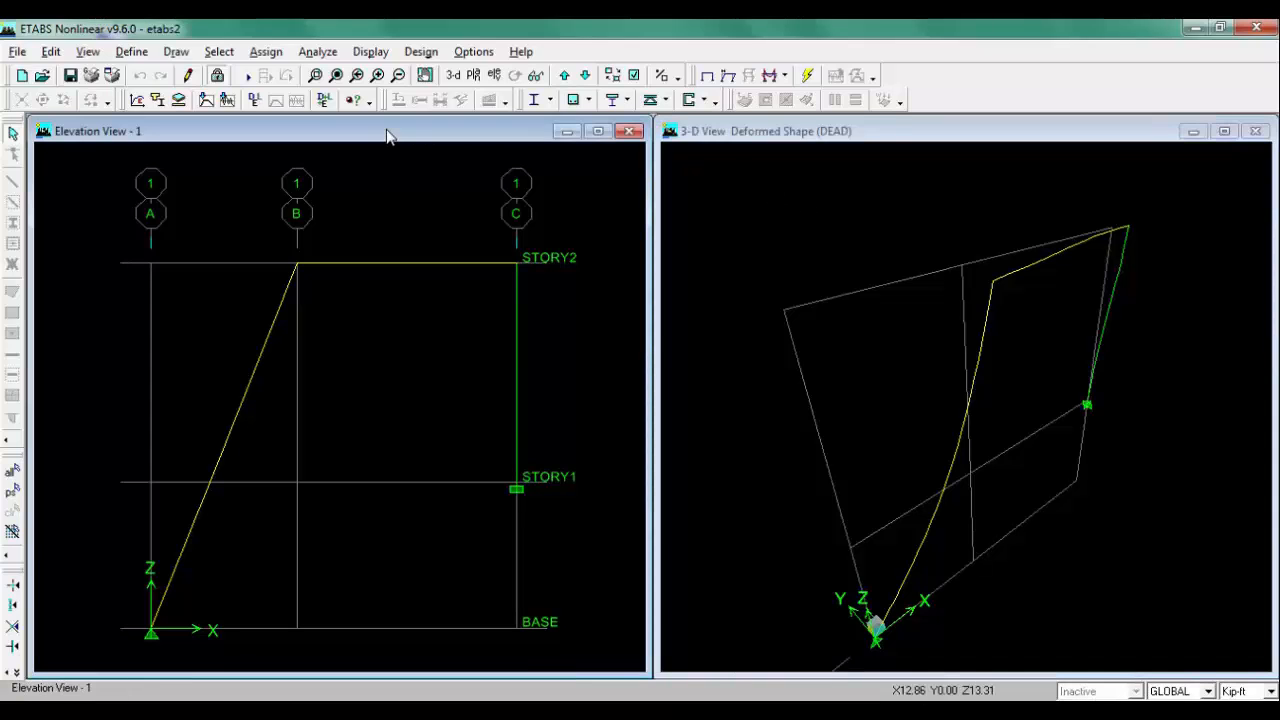
click(787, 77)
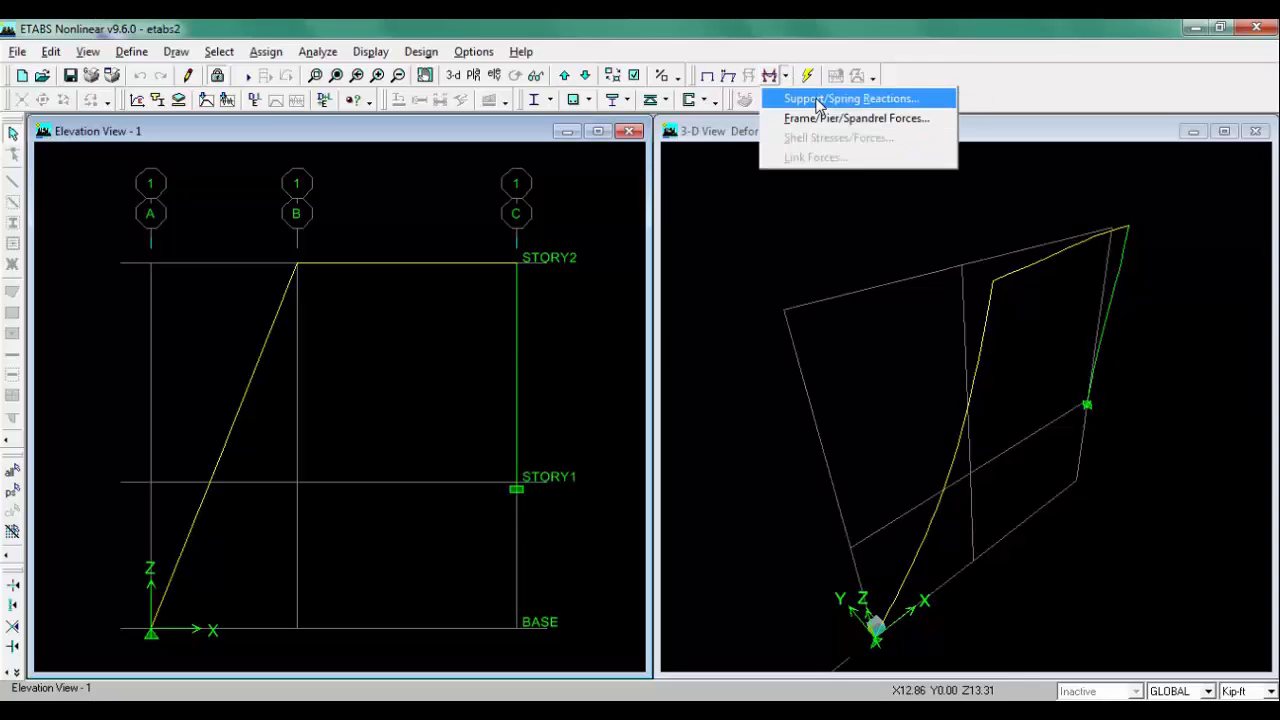
click(818, 100)
click(720, 223)
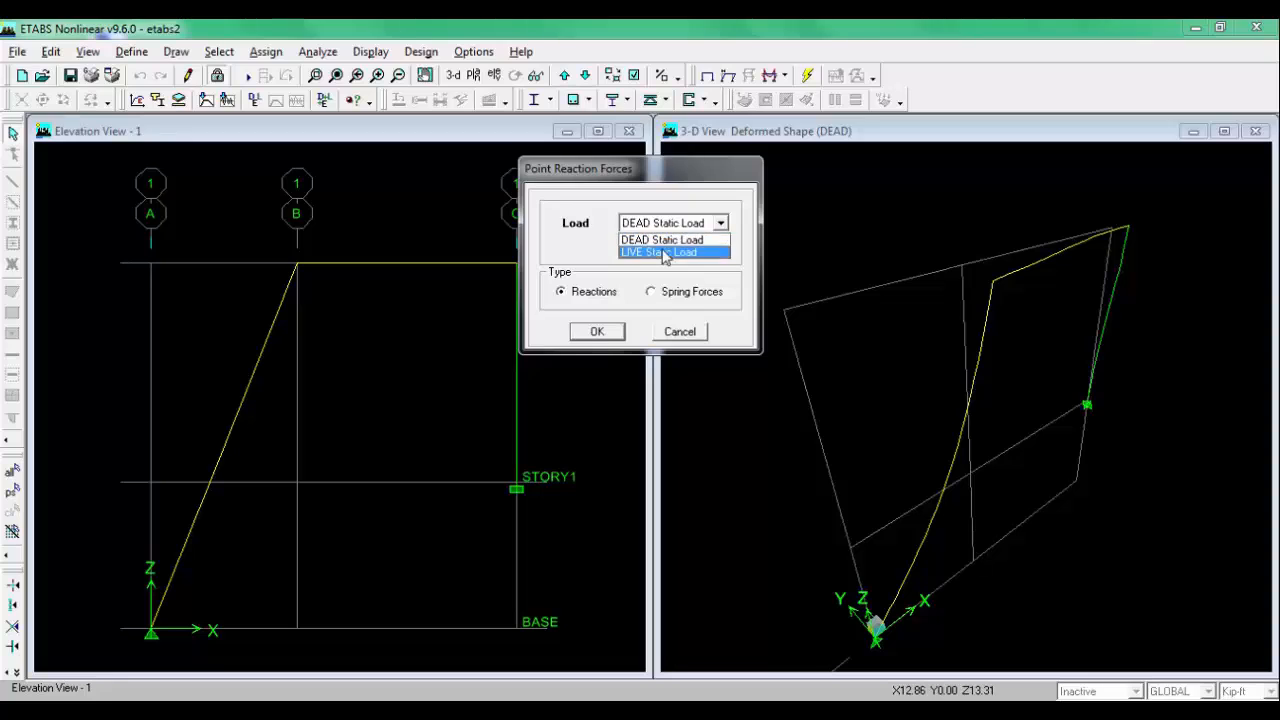
click(664, 253)
click(595, 331)
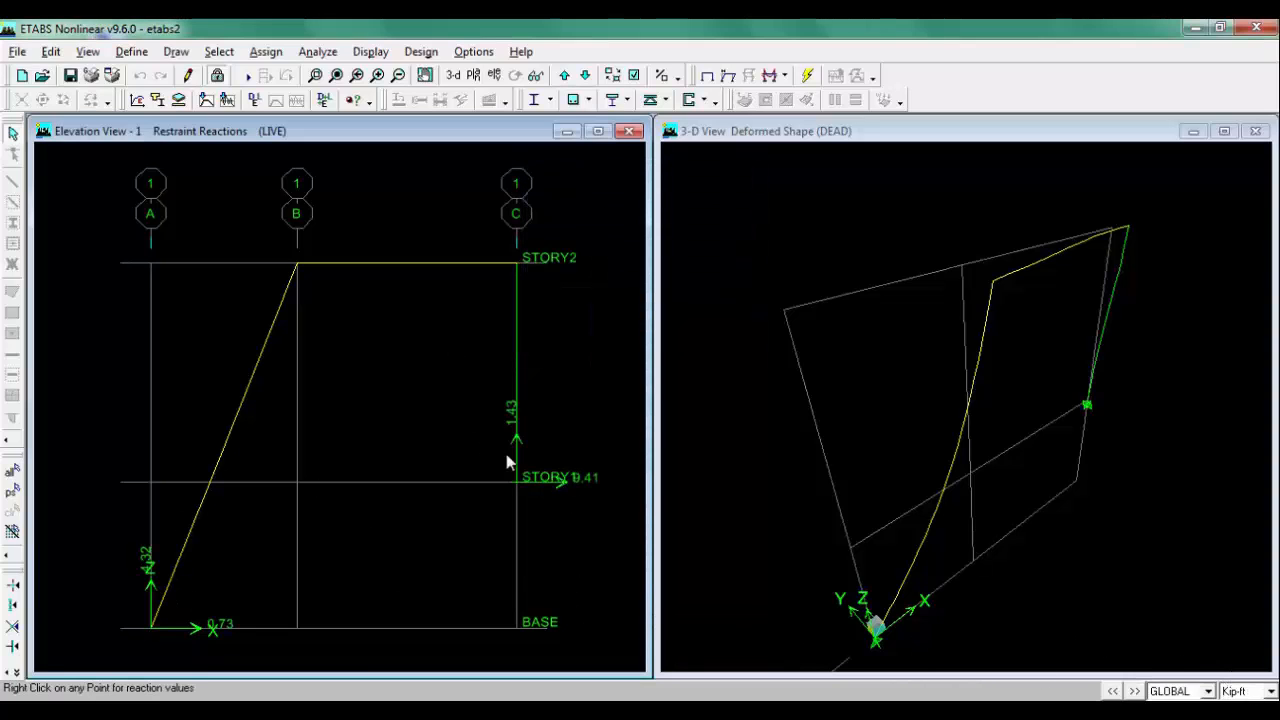
Step: Display the Shear 2-2 force diagram for the LIVE static load, unfilled and with values shown
click(786, 78)
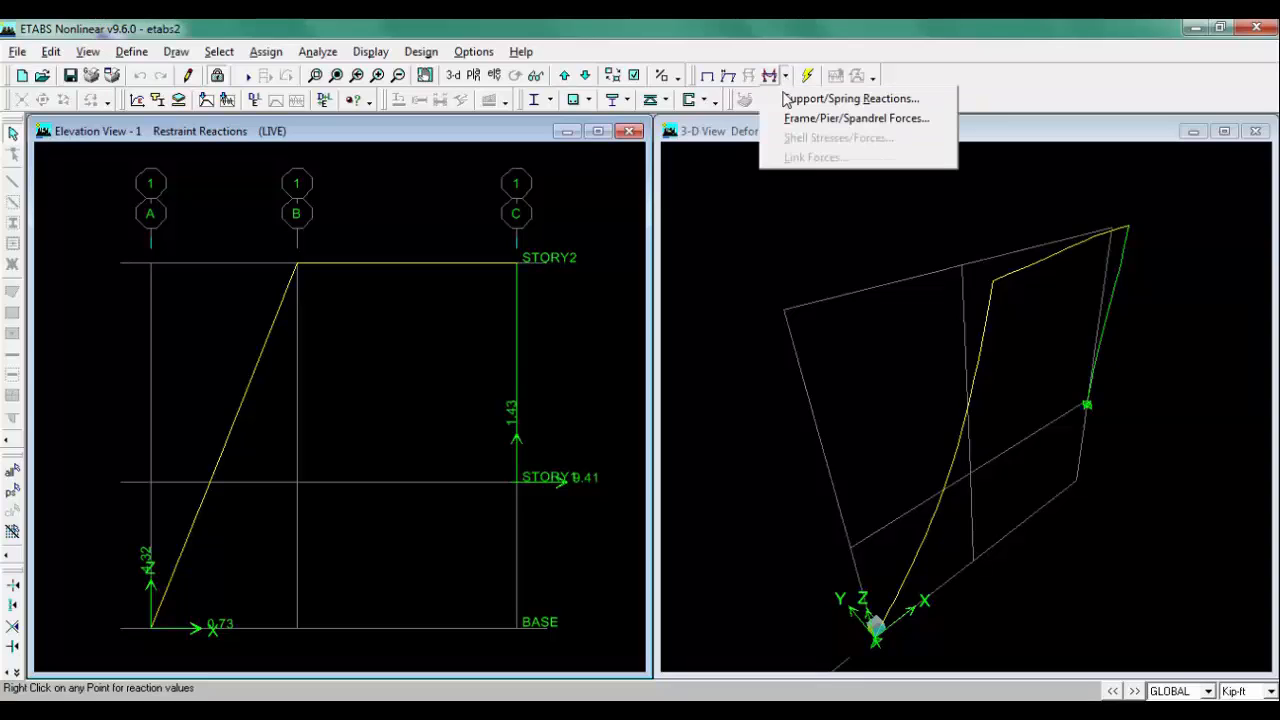
click(918, 119)
drag(718, 166, 686, 156)
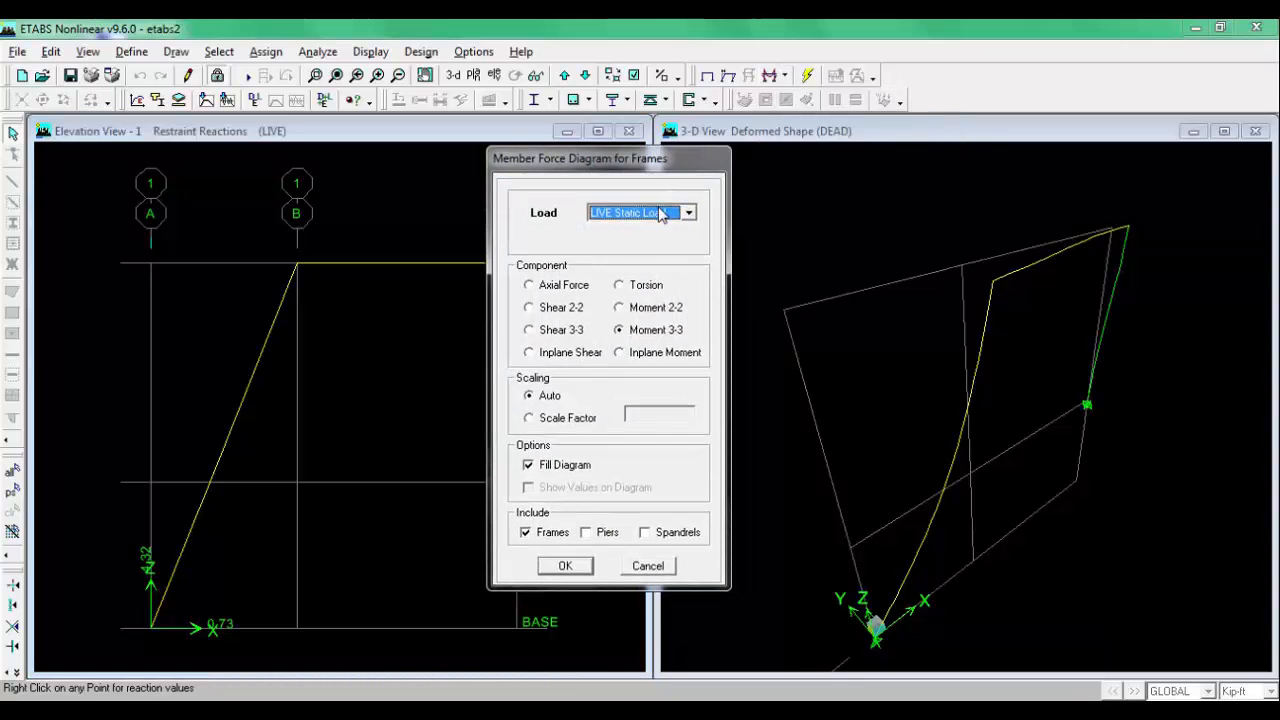
click(556, 310)
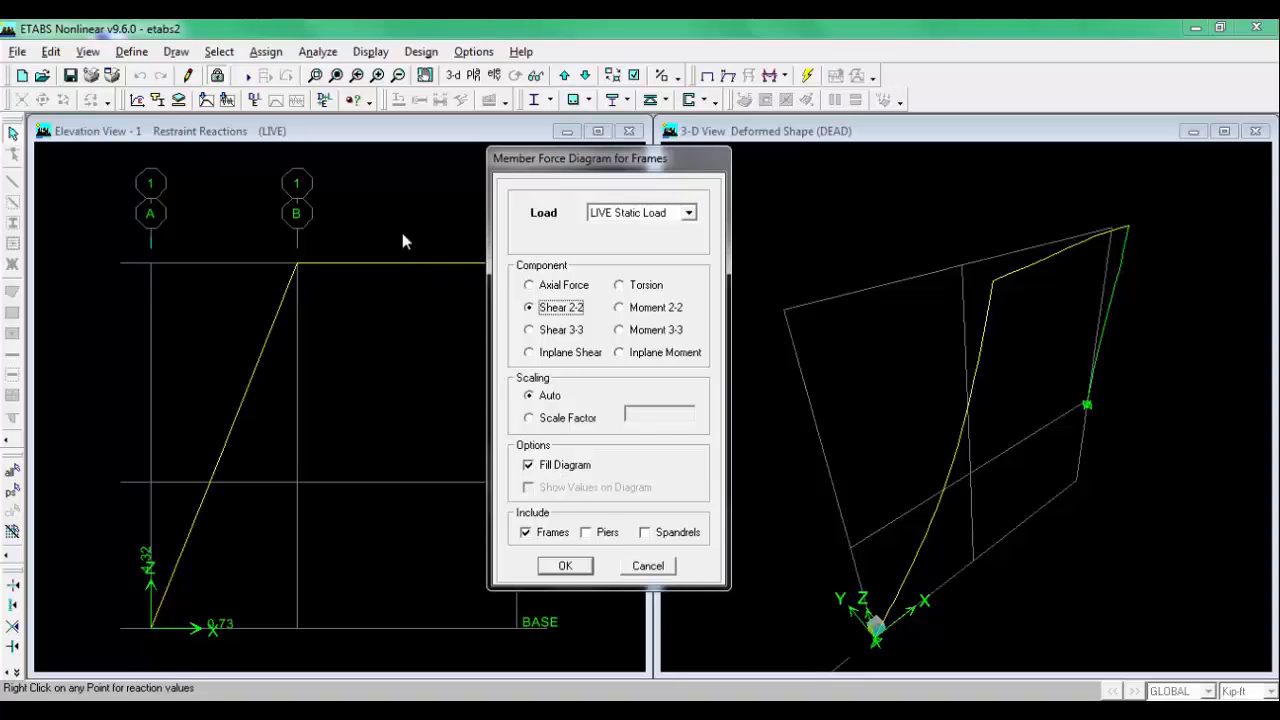
click(548, 470)
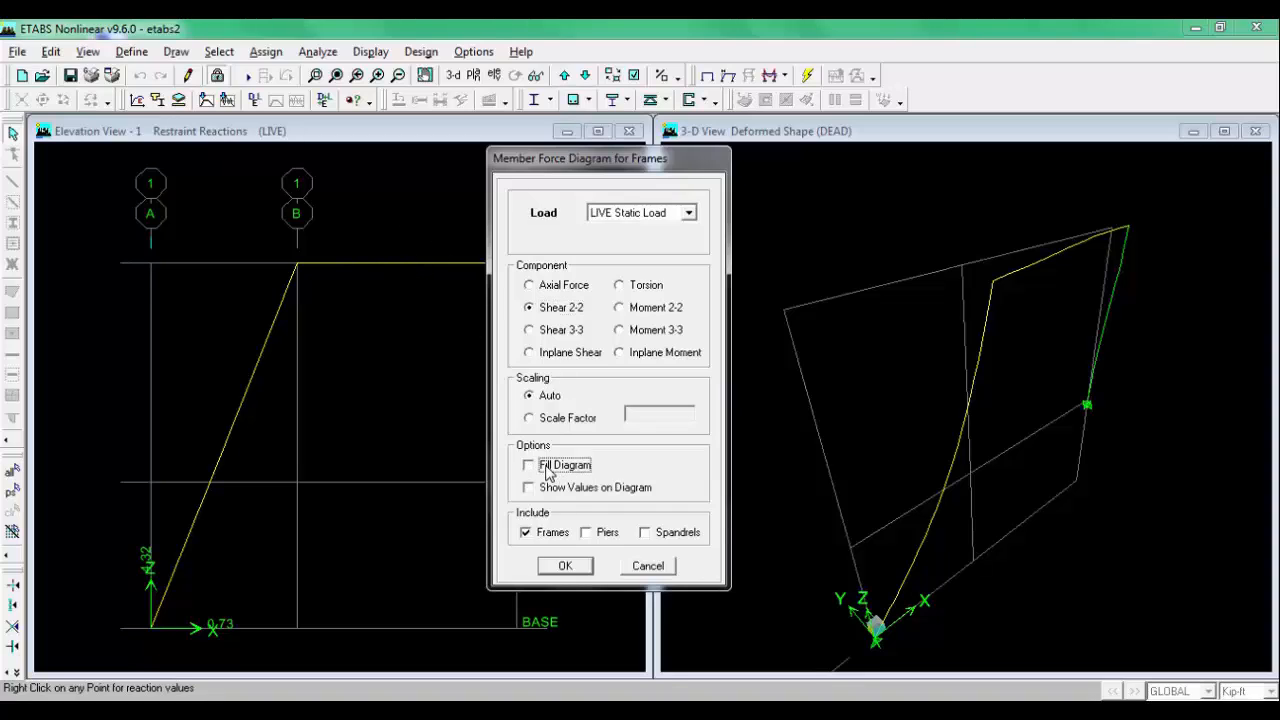
click(546, 489)
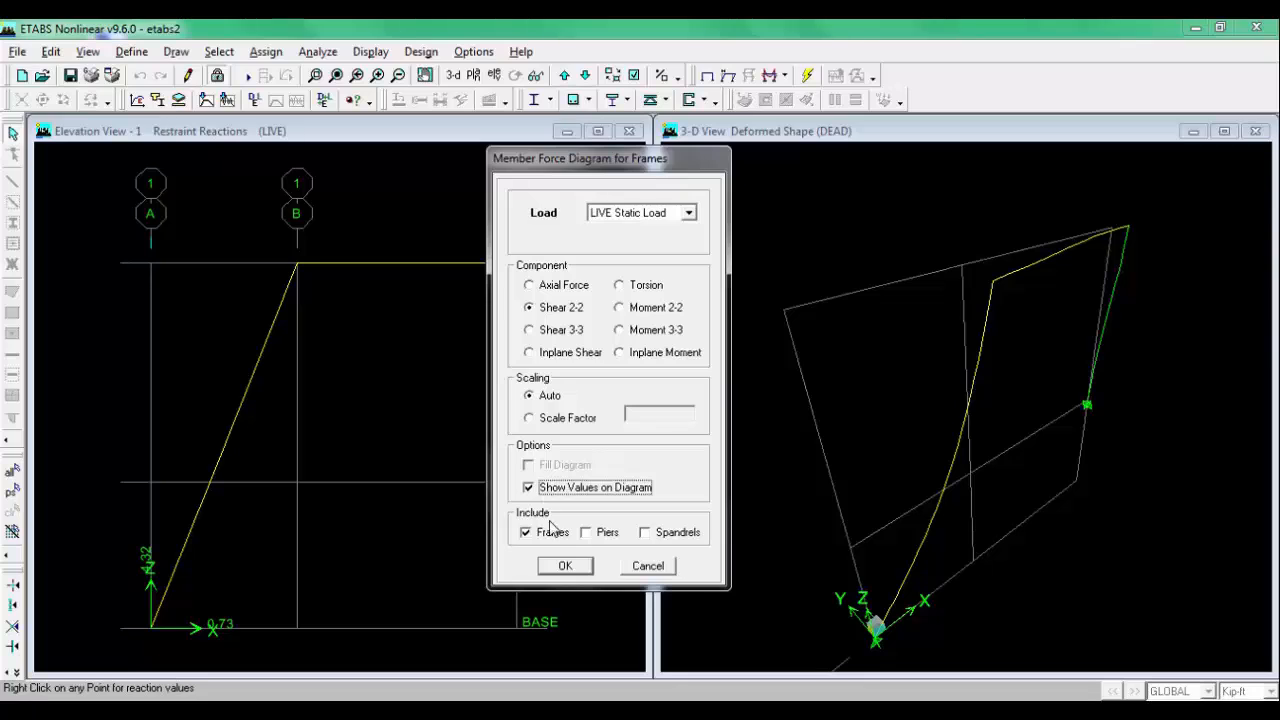
click(565, 566)
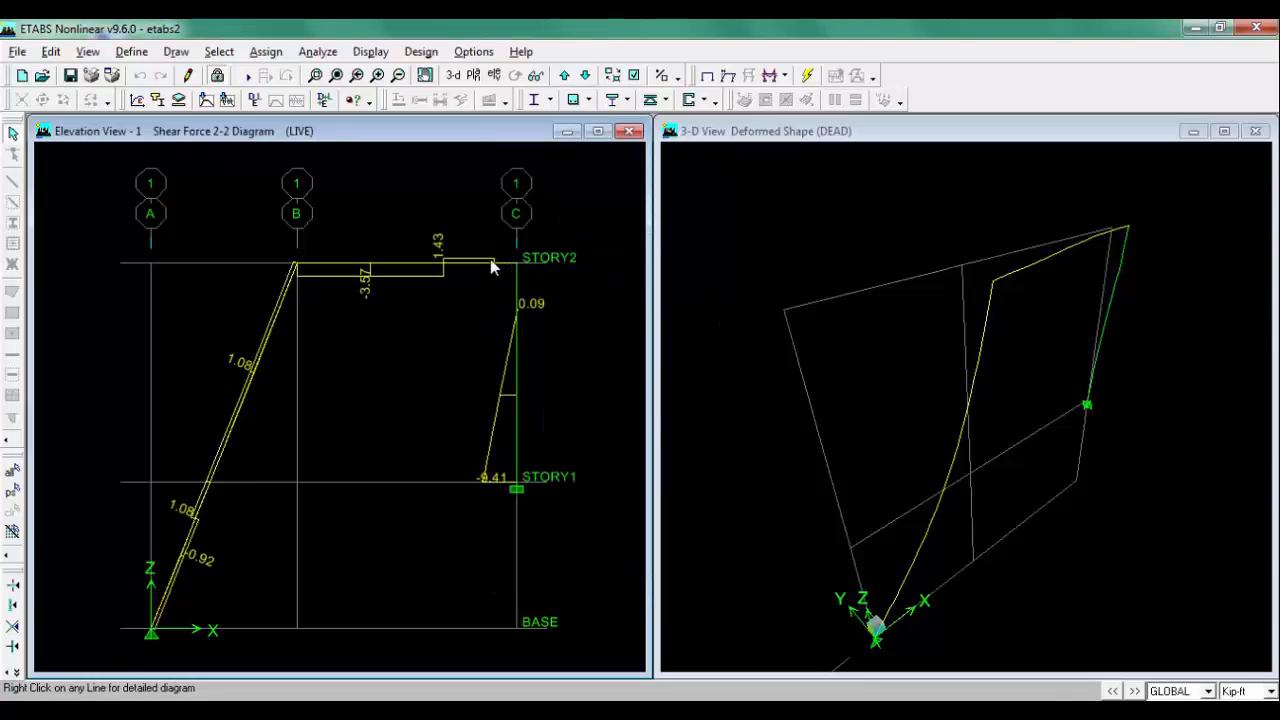
Step: Display the Moment 3-3 diagram for the LIVE static load with values shown
scroll(515, 268, up, 2)
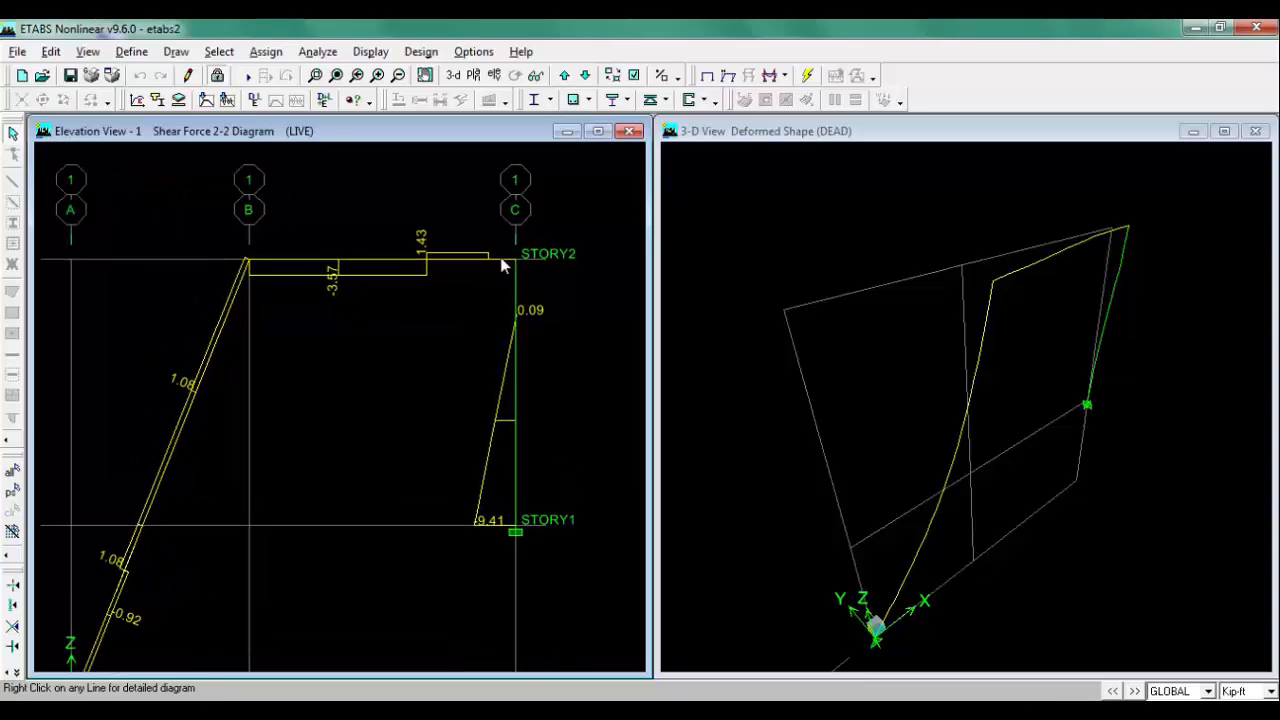
scroll(513, 265, up, 1)
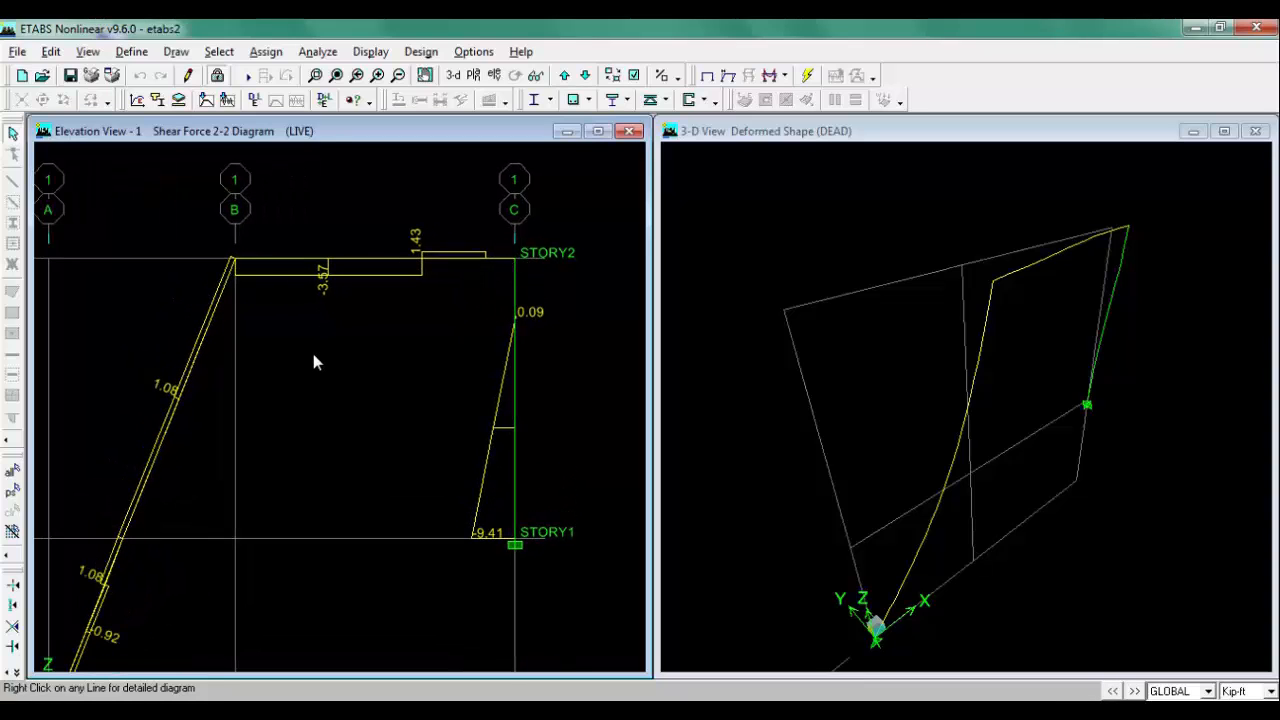
scroll(313, 358, down, 2)
scroll(321, 327, down, 1)
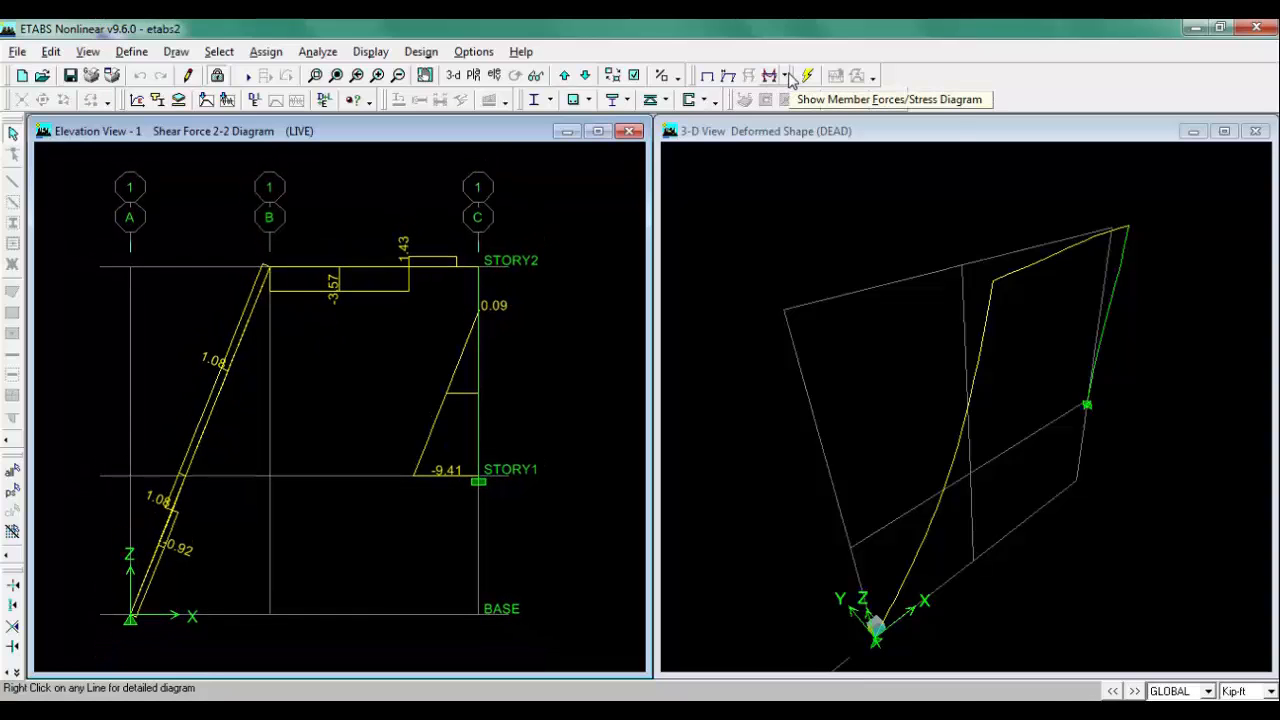
click(786, 77)
click(880, 124)
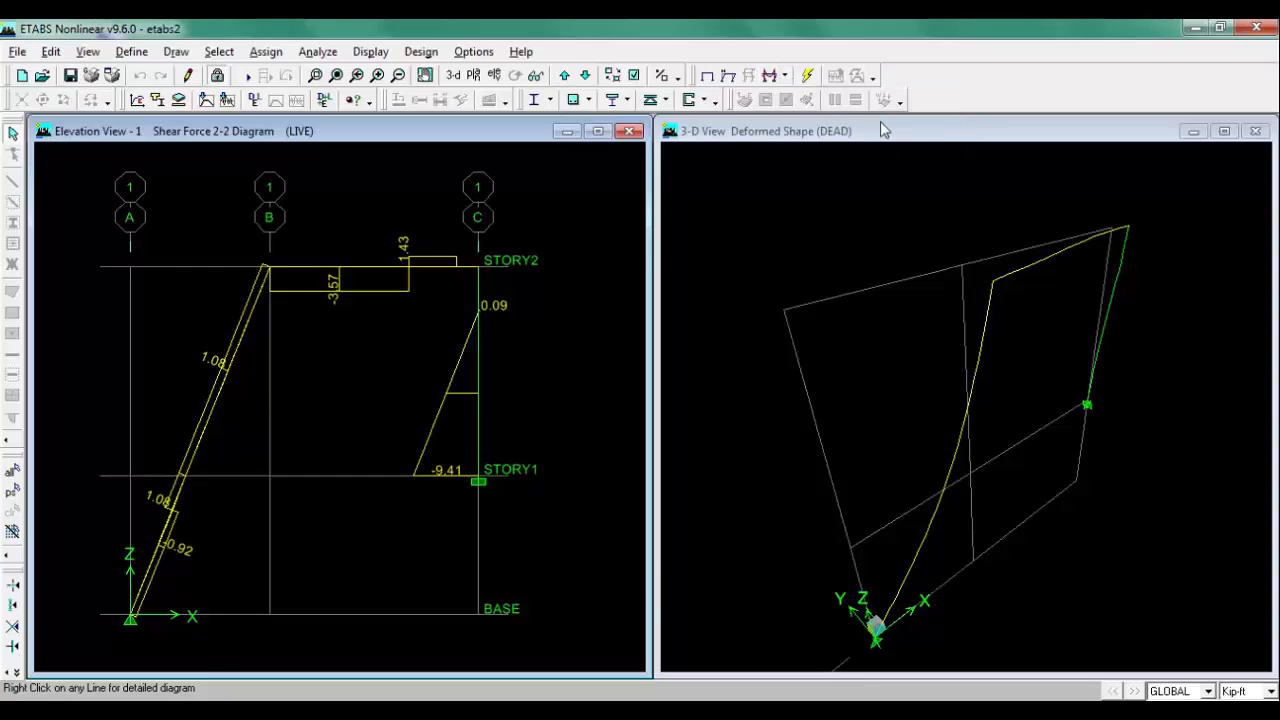
click(670, 341)
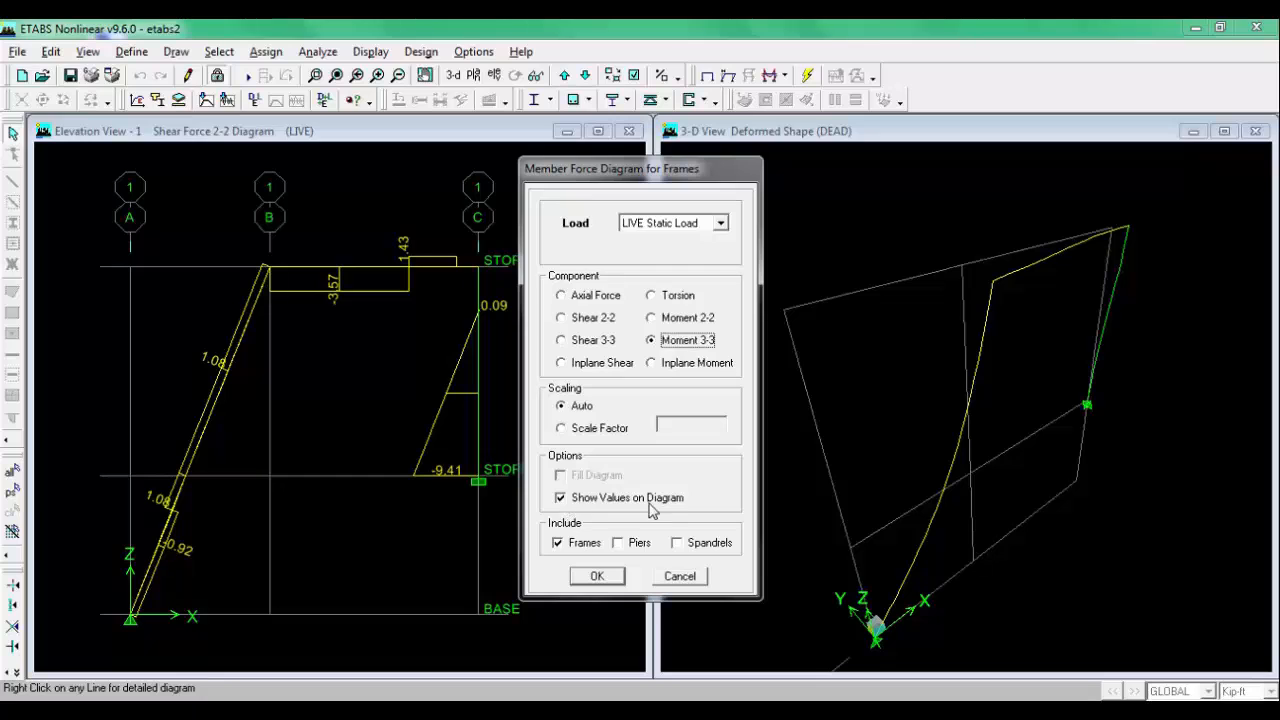
click(599, 578)
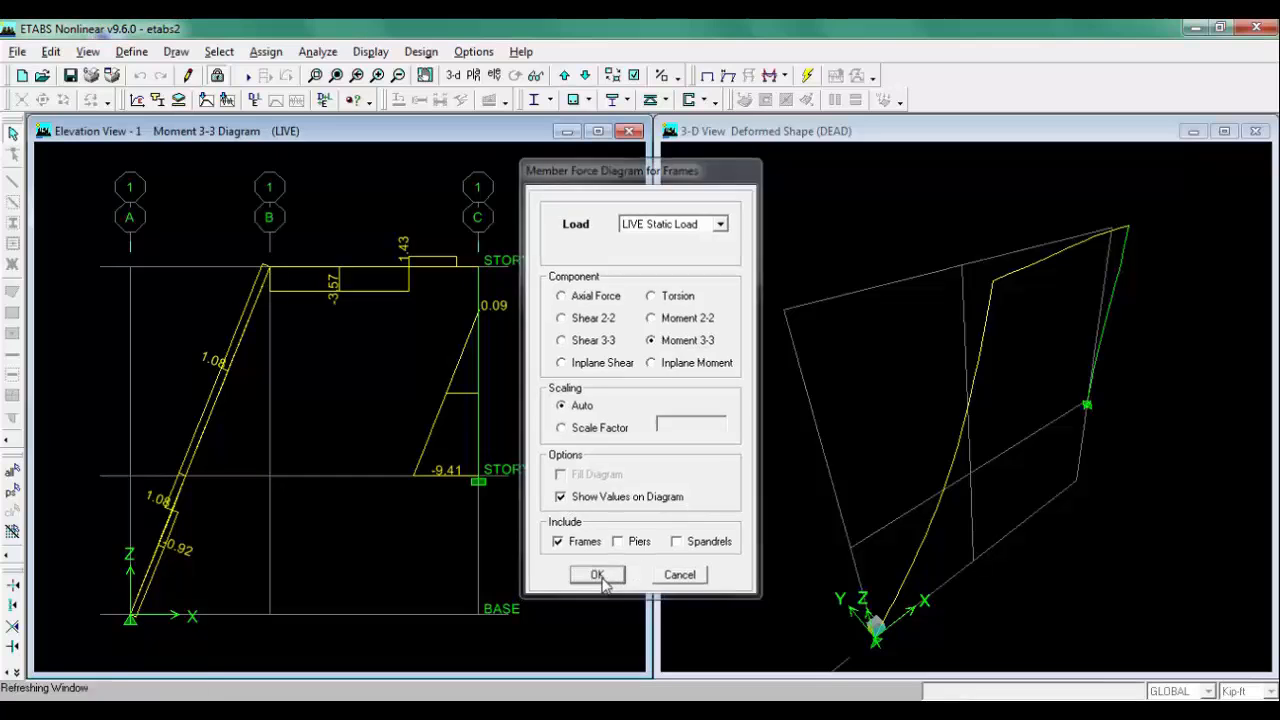
Step: Zoom and pan around the elevation to examine the Moment 3-3 values on the beams and columns
scroll(465, 259, up, 5)
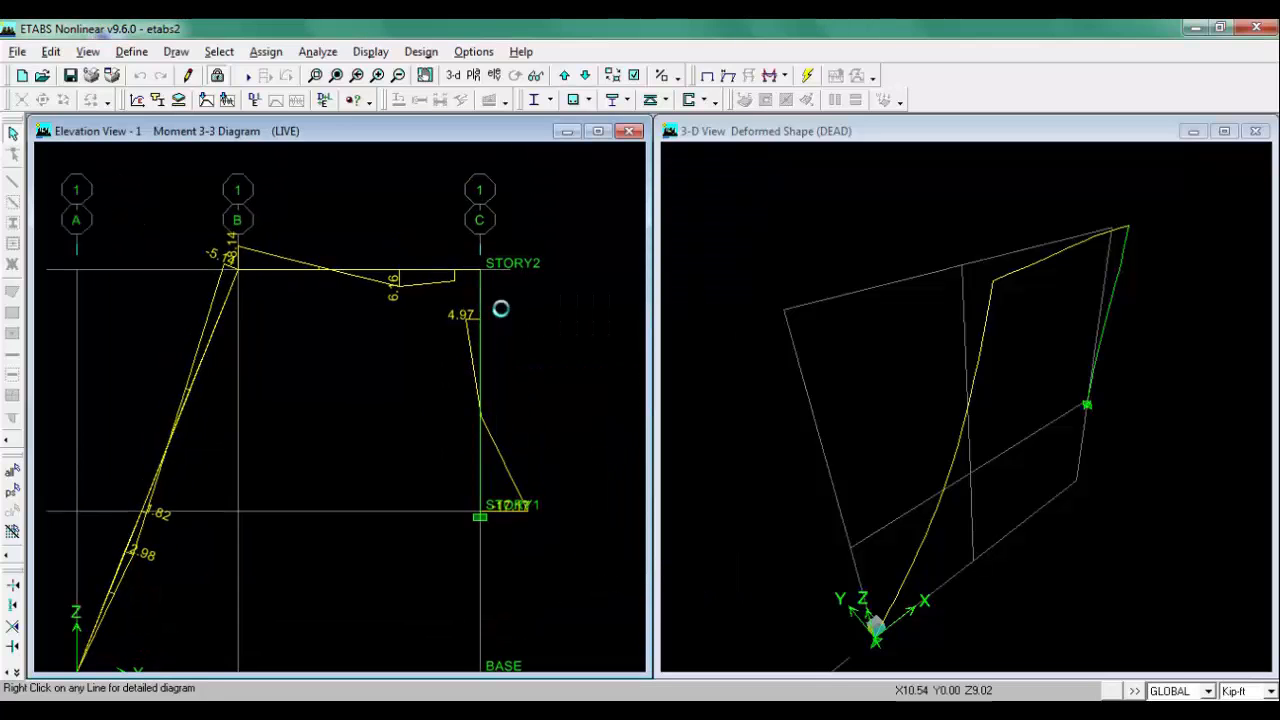
scroll(479, 276, up, 1)
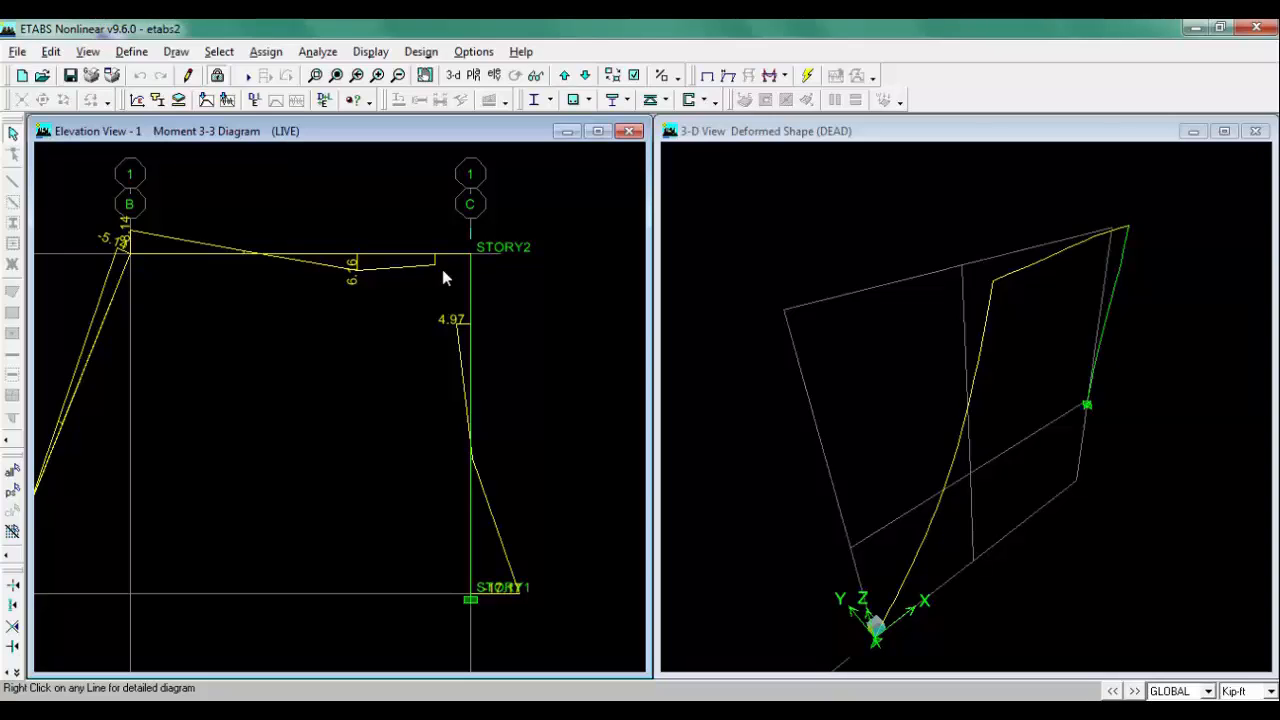
scroll(365, 301, down, 2)
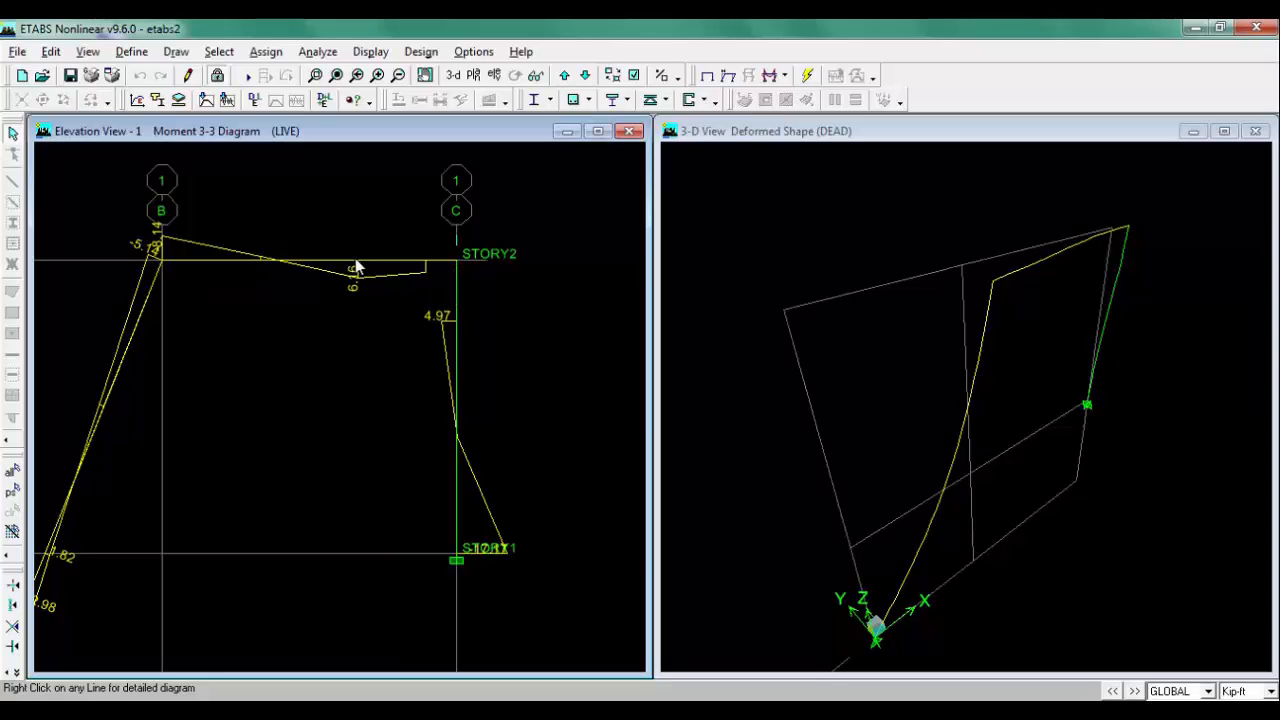
scroll(224, 345, down, 4)
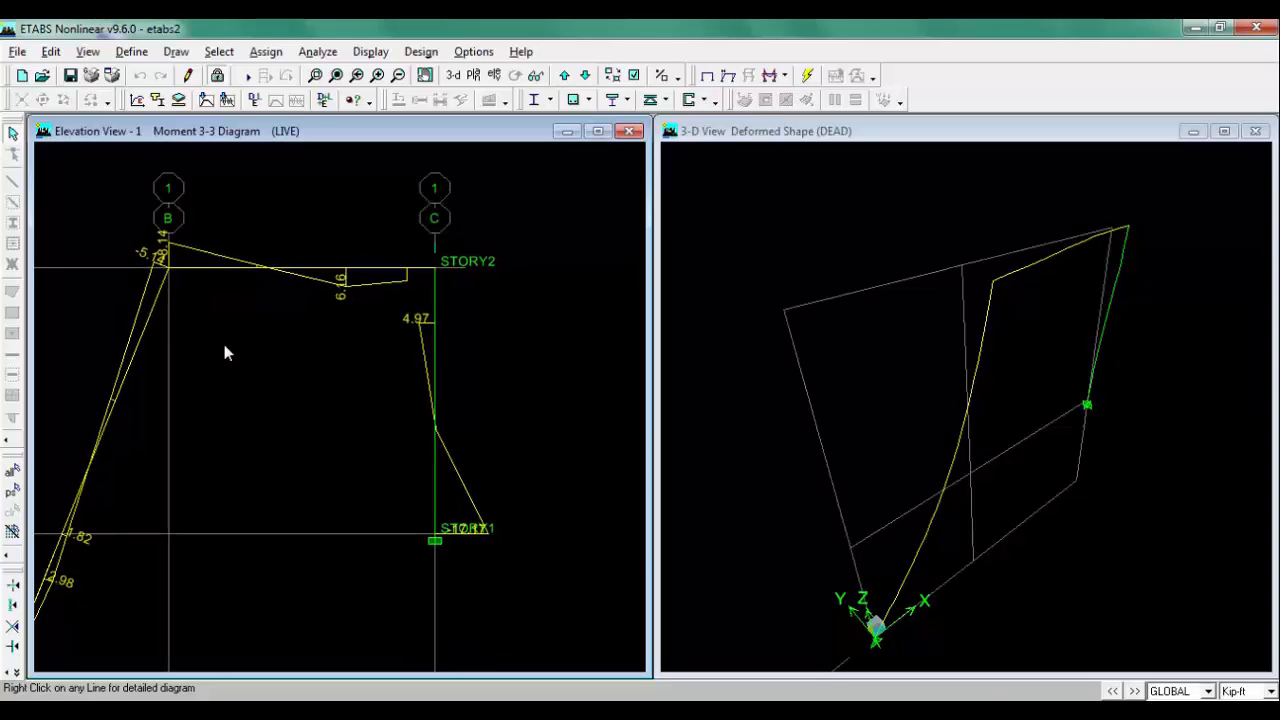
middle_drag(224, 345, 279, 319)
scroll(265, 305, down, 1)
scroll(265, 305, down, 2)
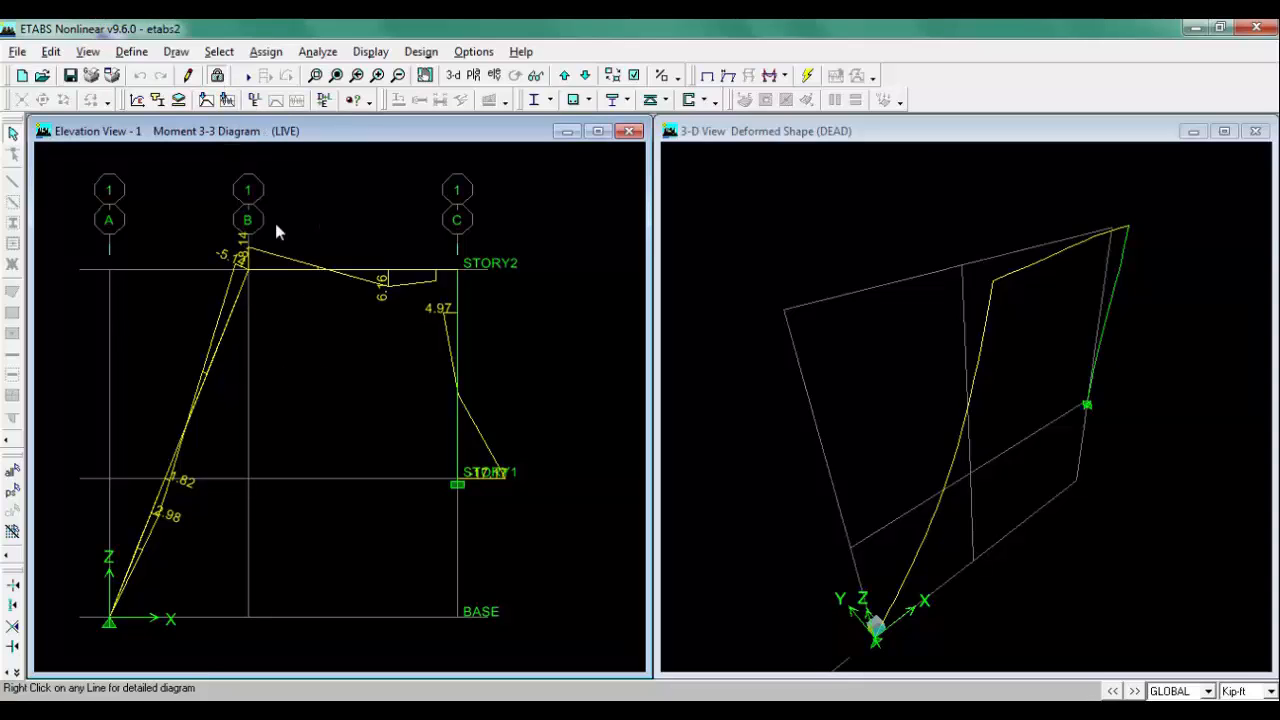
Step: Unlock the model, select all objects, and assign user-defined end length offsets of 0 with rigid-zone factor 0
click(217, 78)
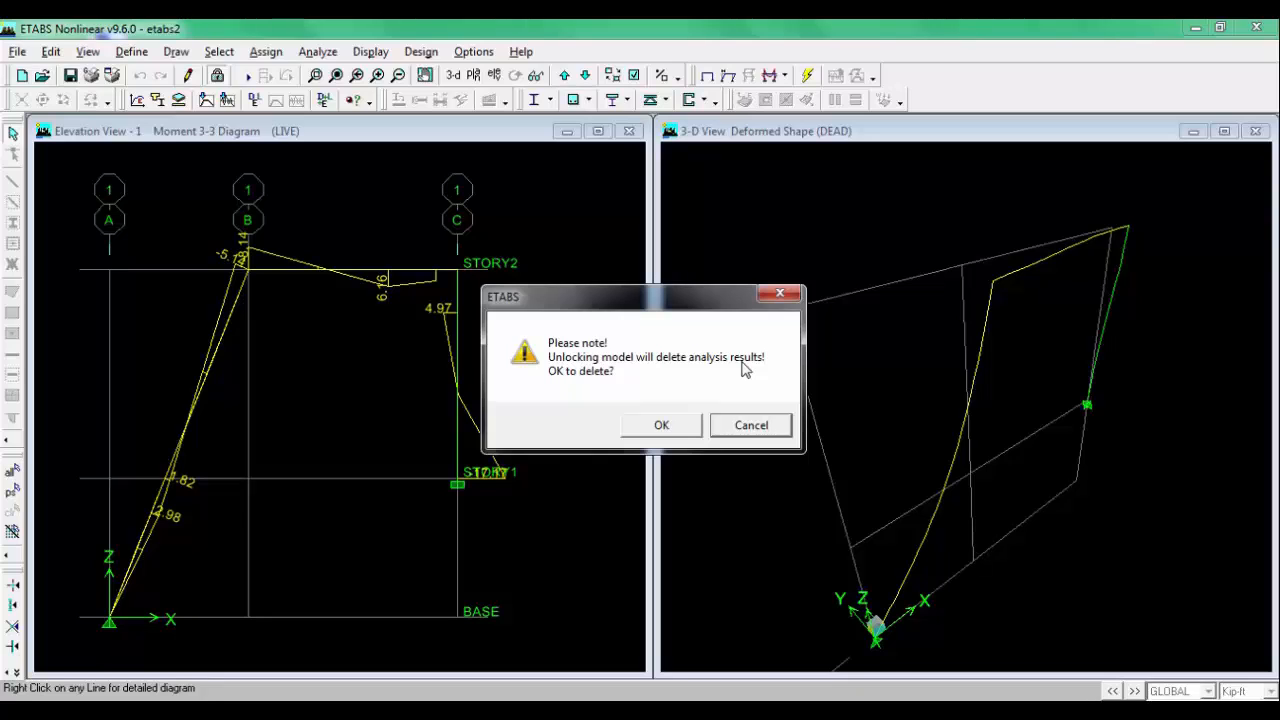
click(661, 425)
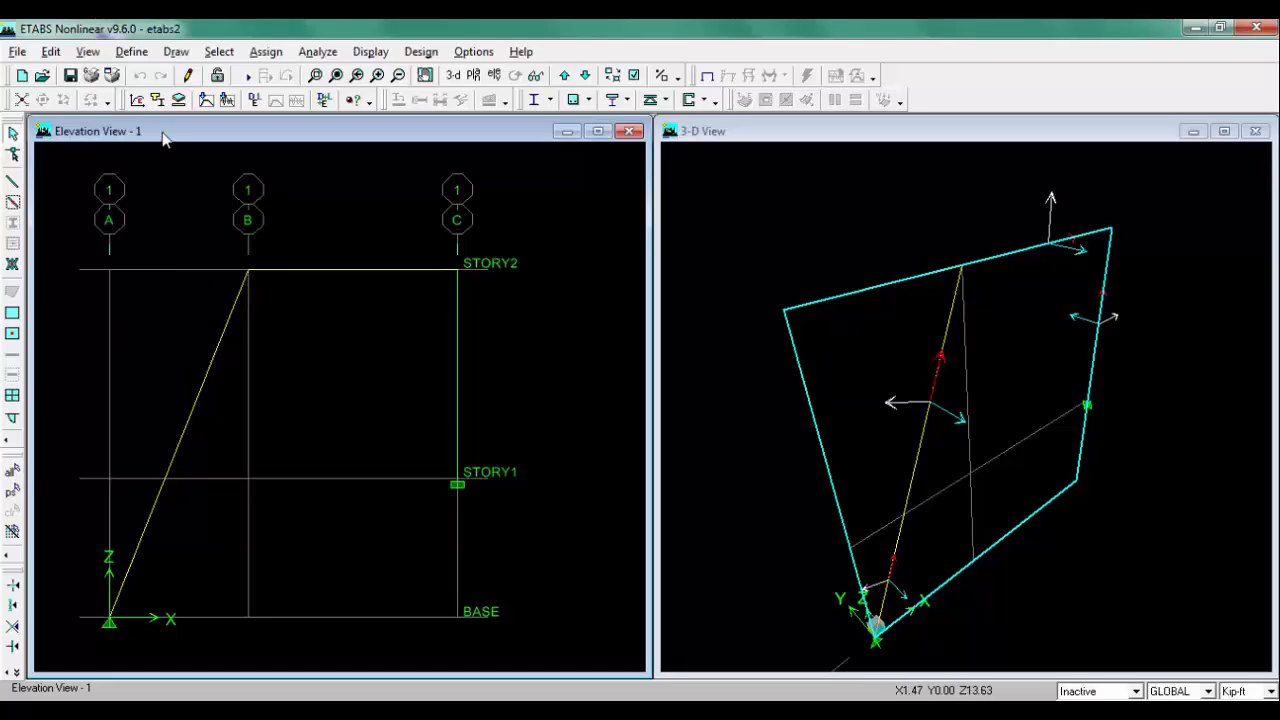
click(12, 476)
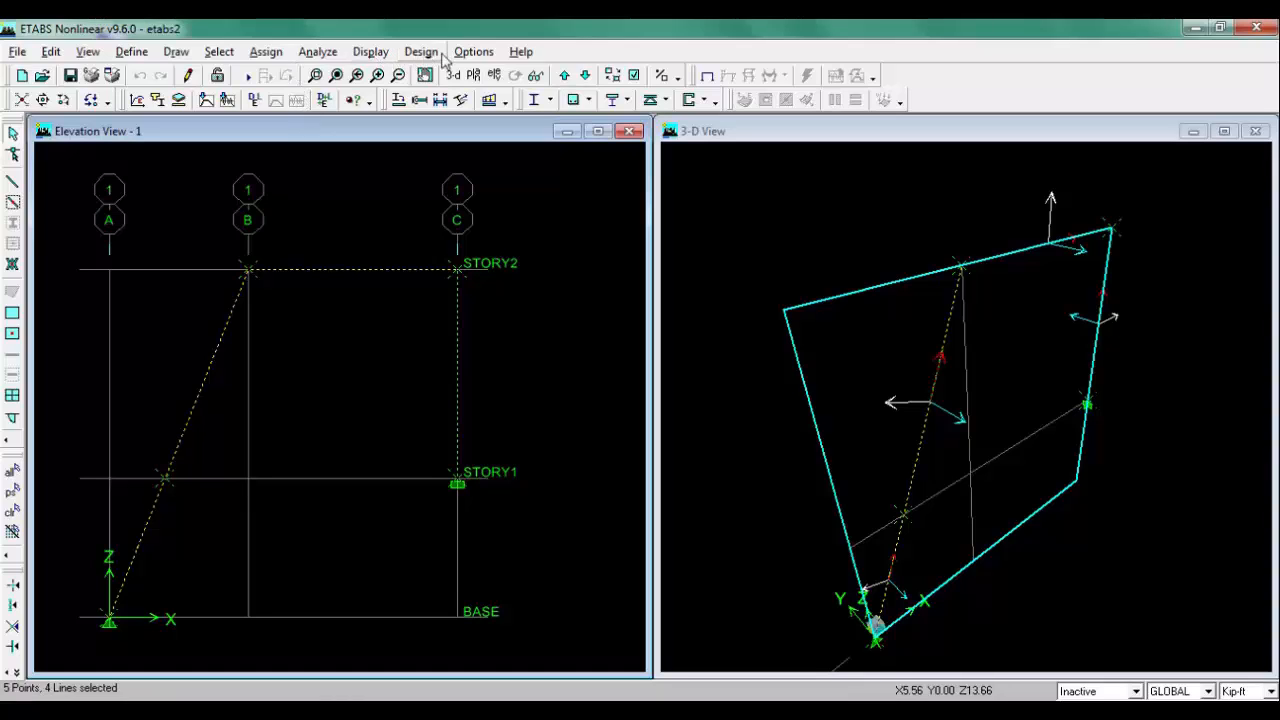
click(312, 54)
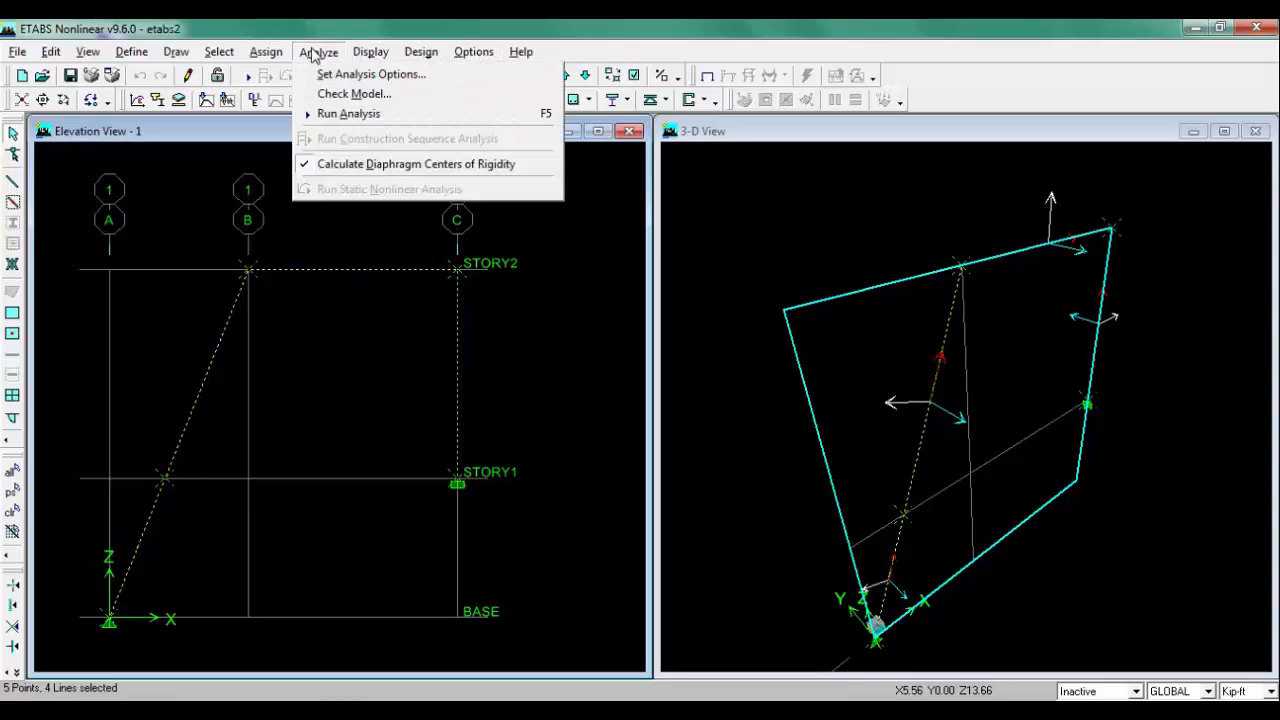
click(428, 54)
mouse_move(469, 57)
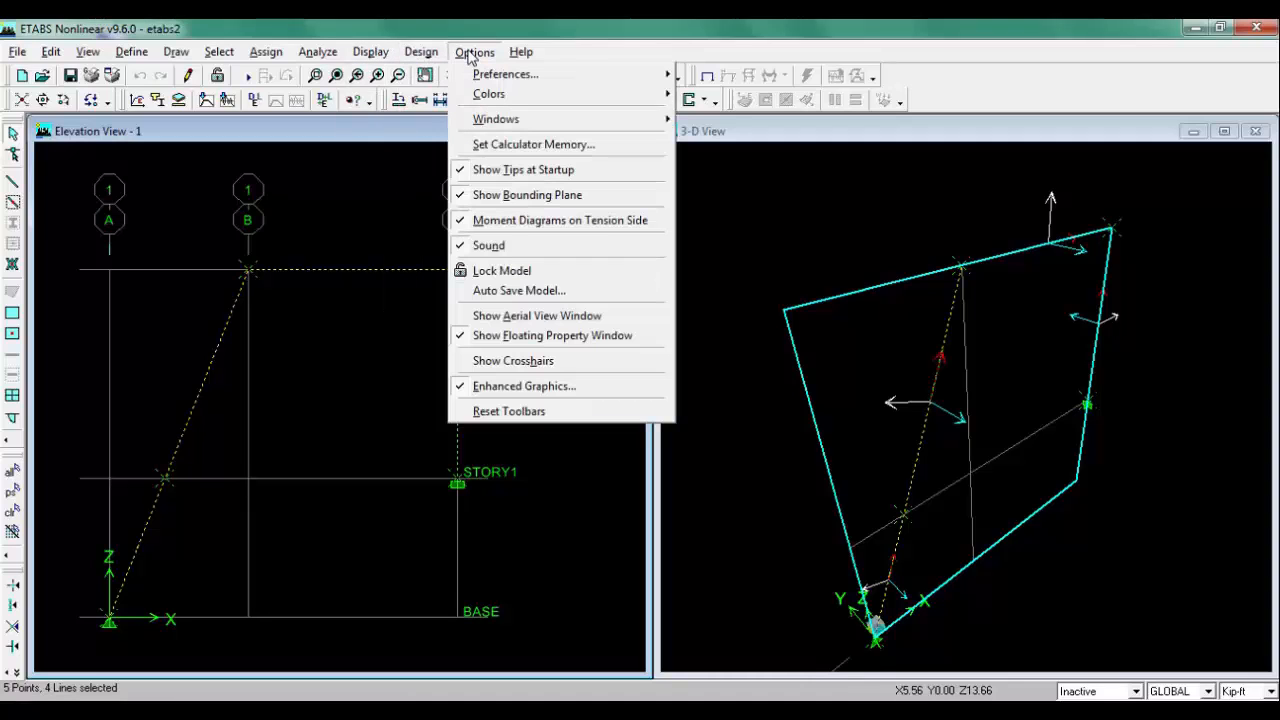
click(279, 31)
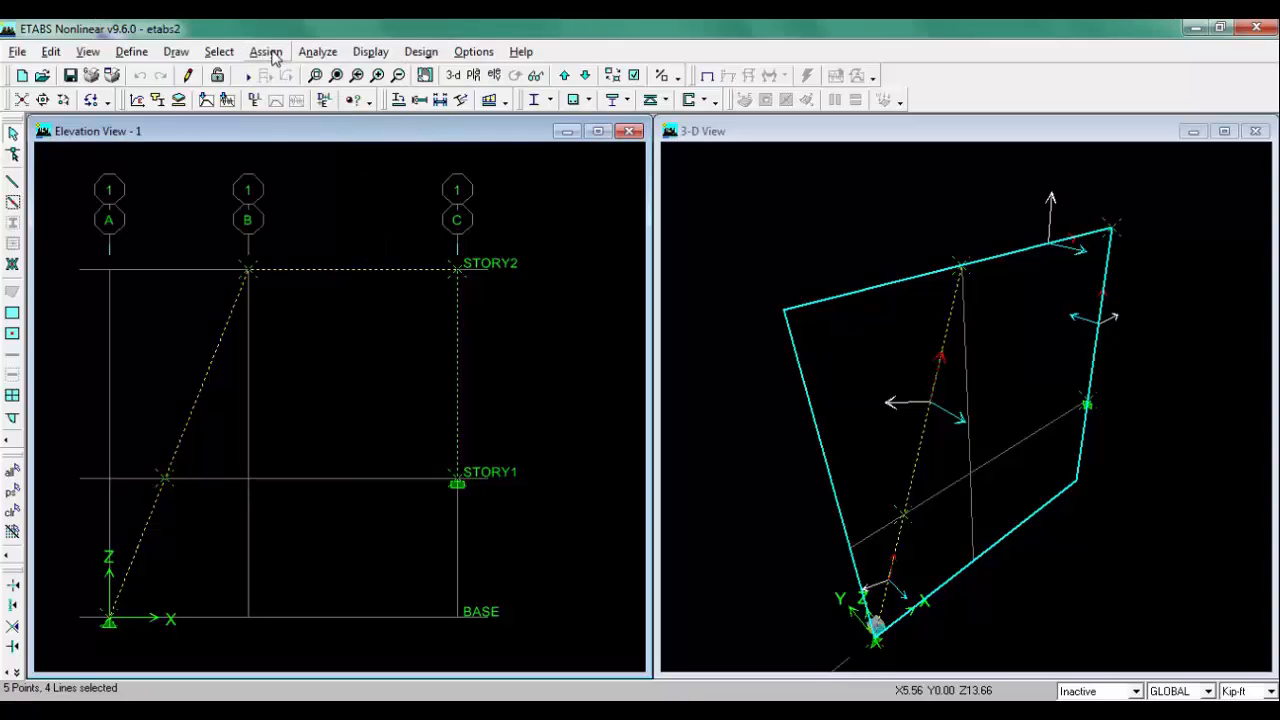
click(272, 55)
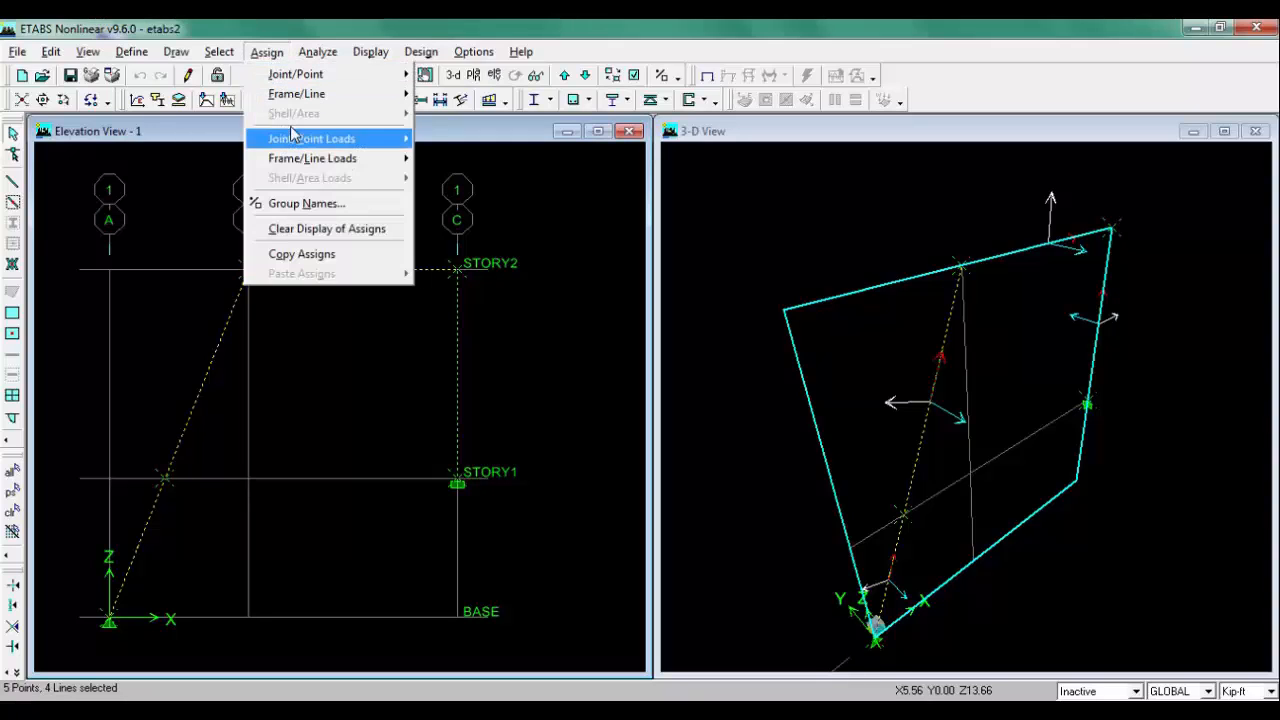
click(288, 94)
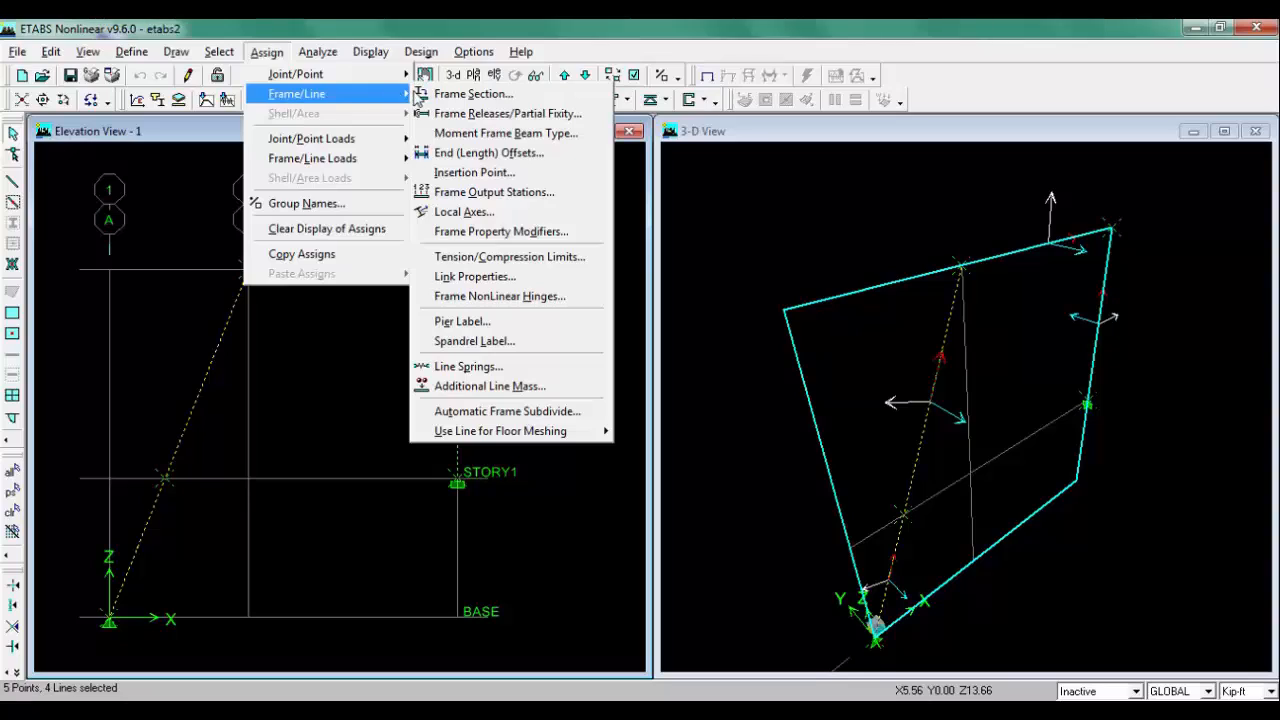
click(549, 157)
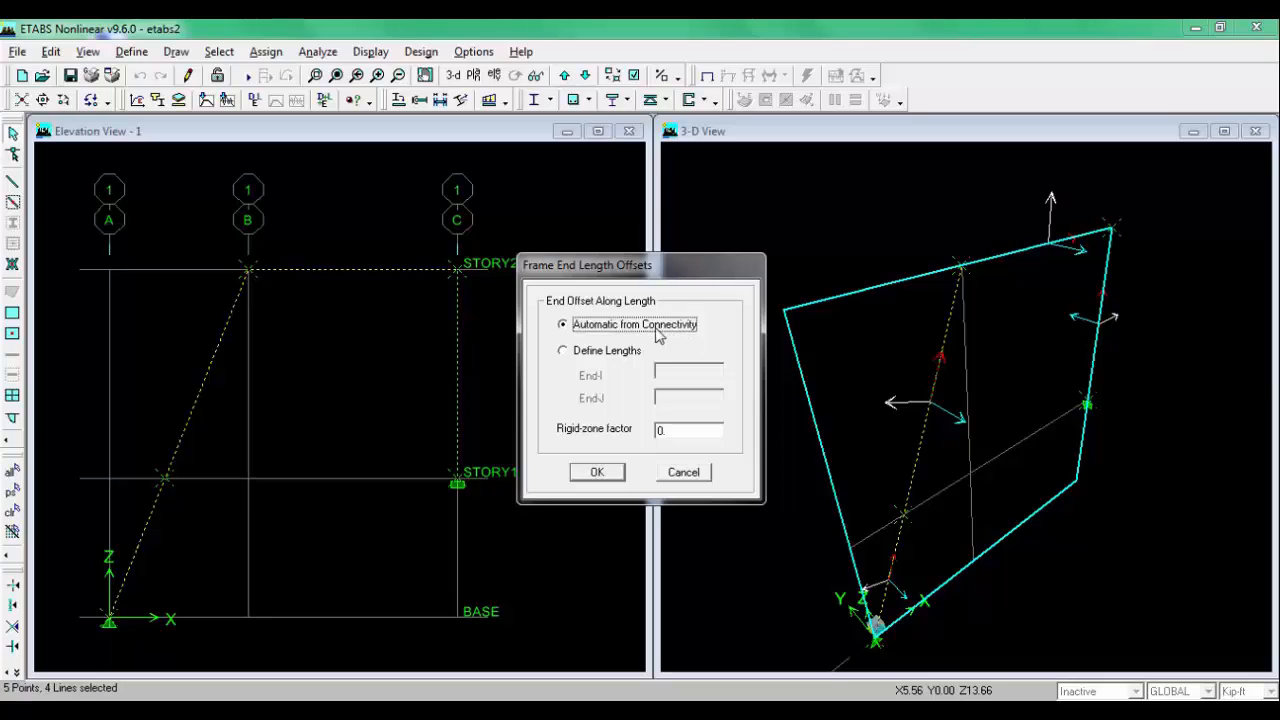
click(585, 352)
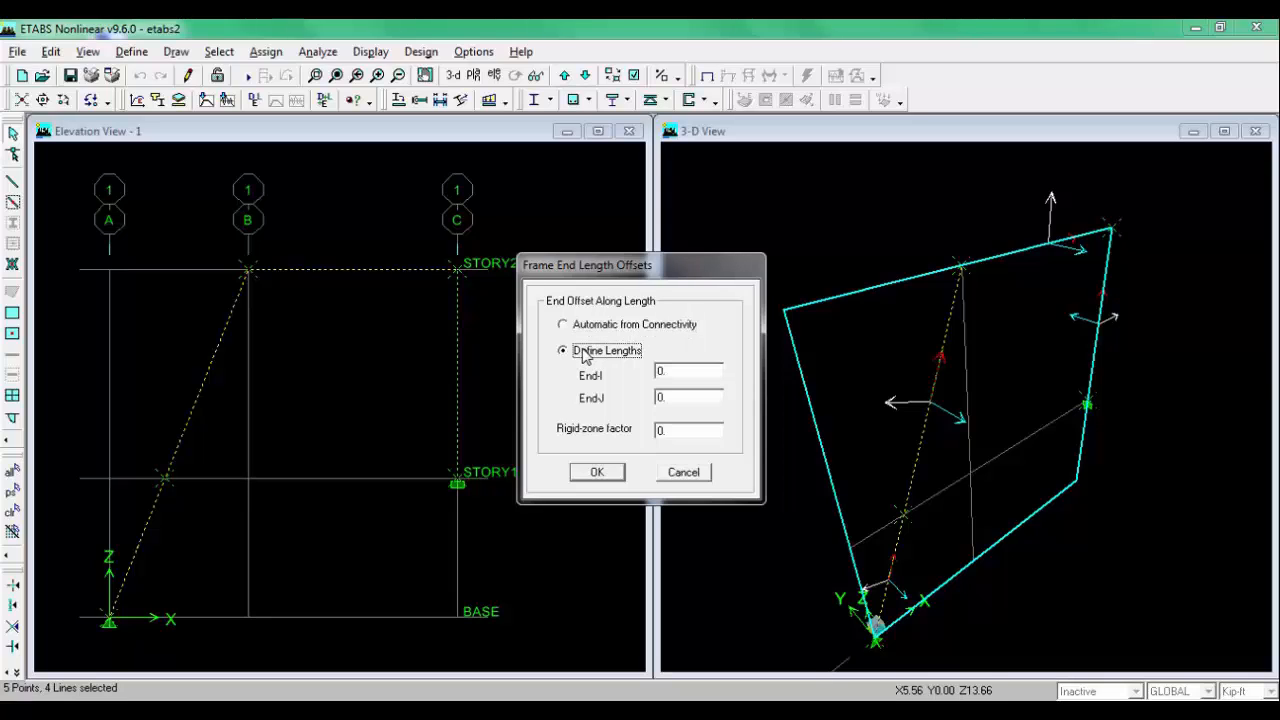
click(603, 474)
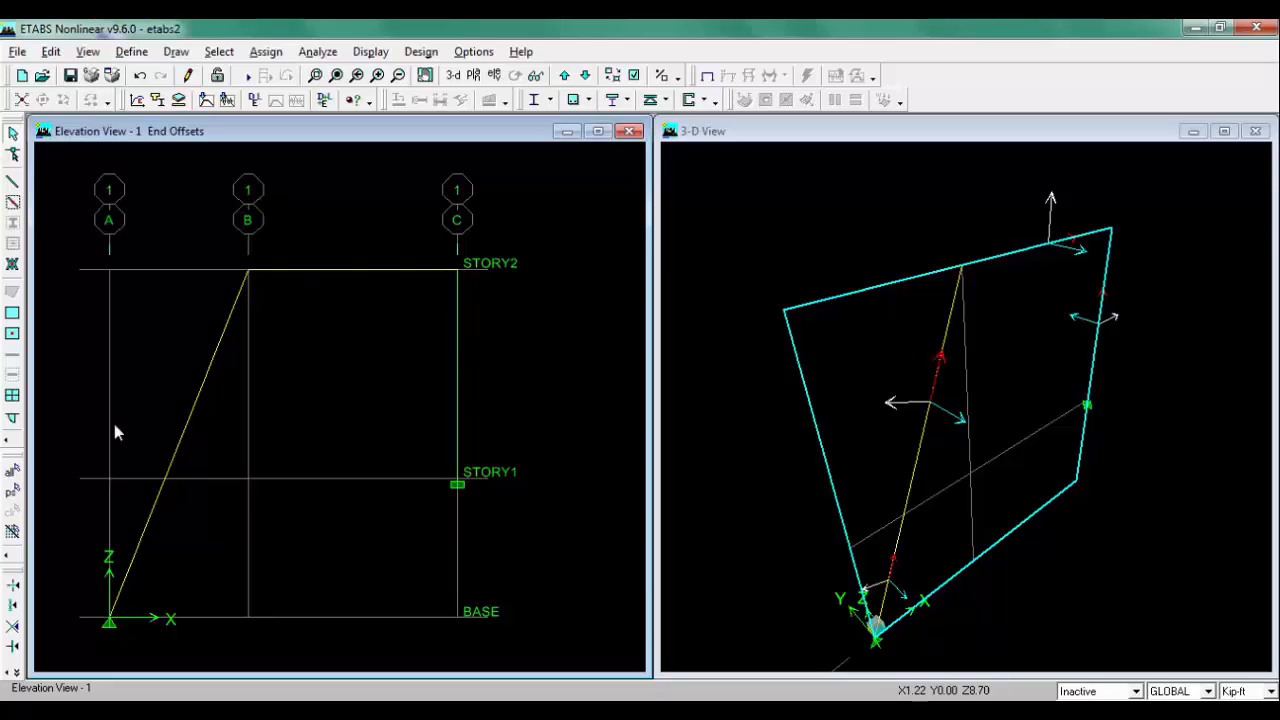
Step: Display the LIVE frame span loads on the elevation view
click(265, 55)
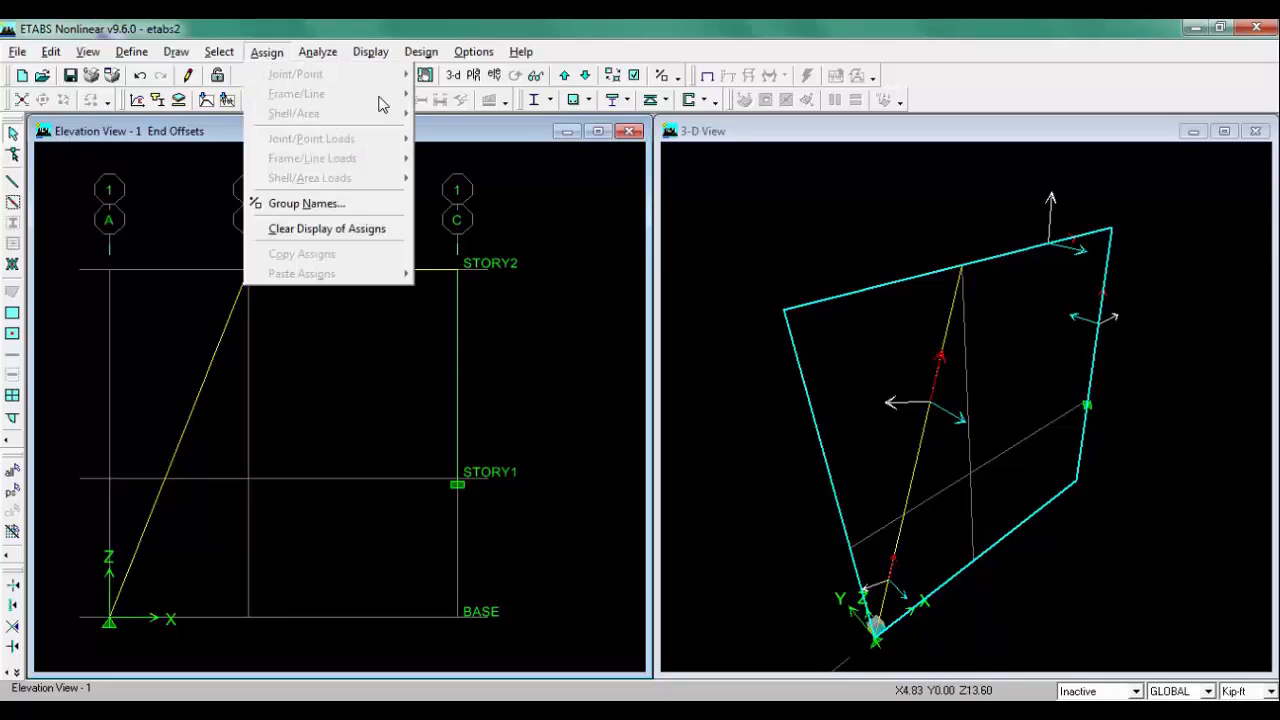
click(393, 305)
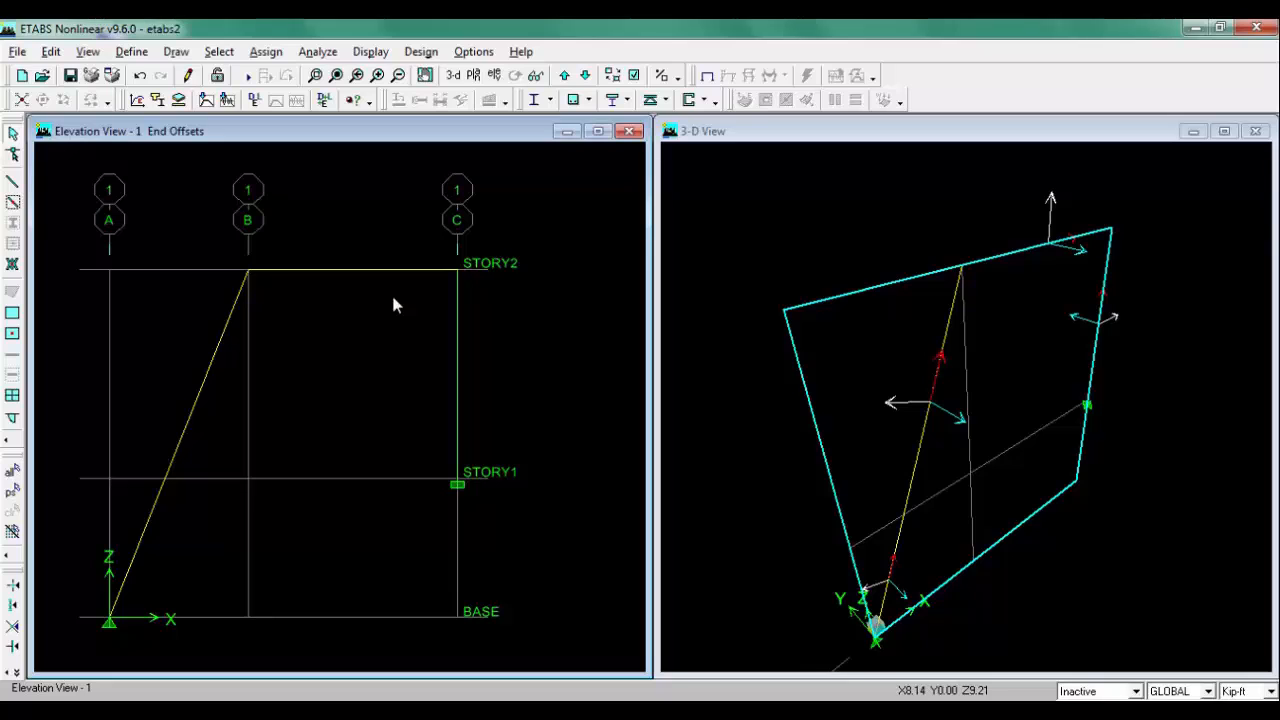
click(371, 52)
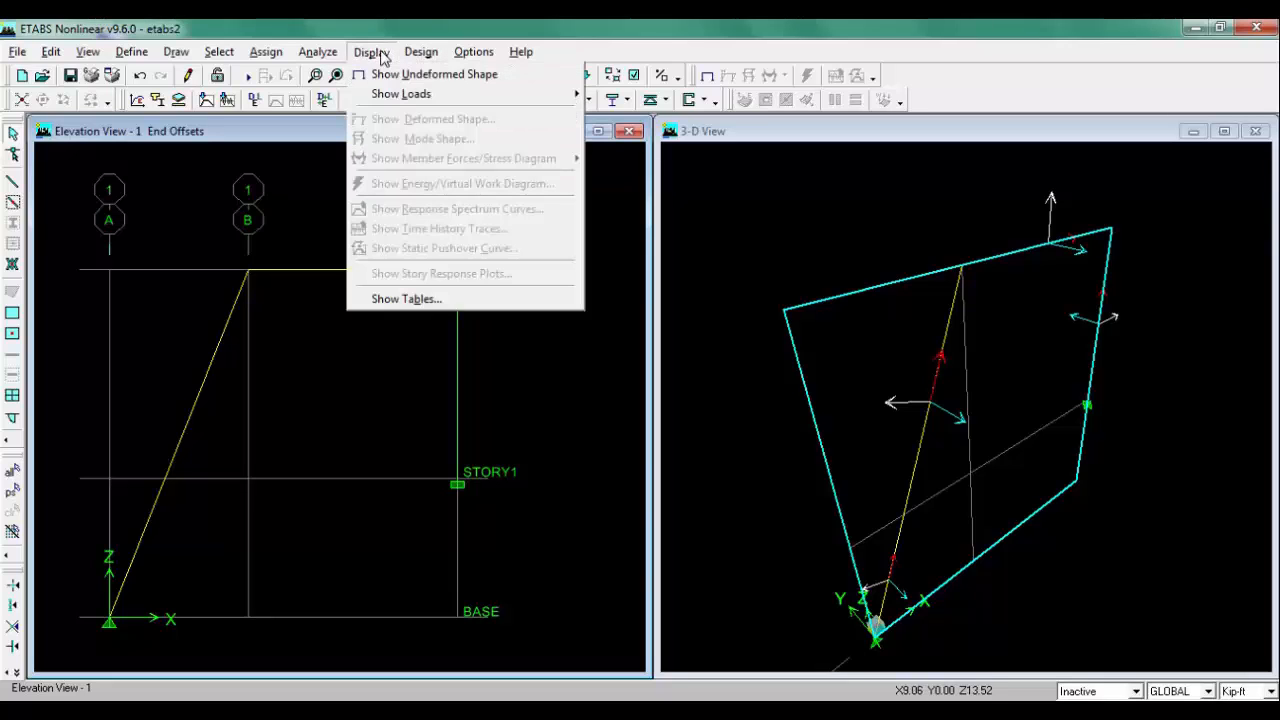
mouse_move(388, 93)
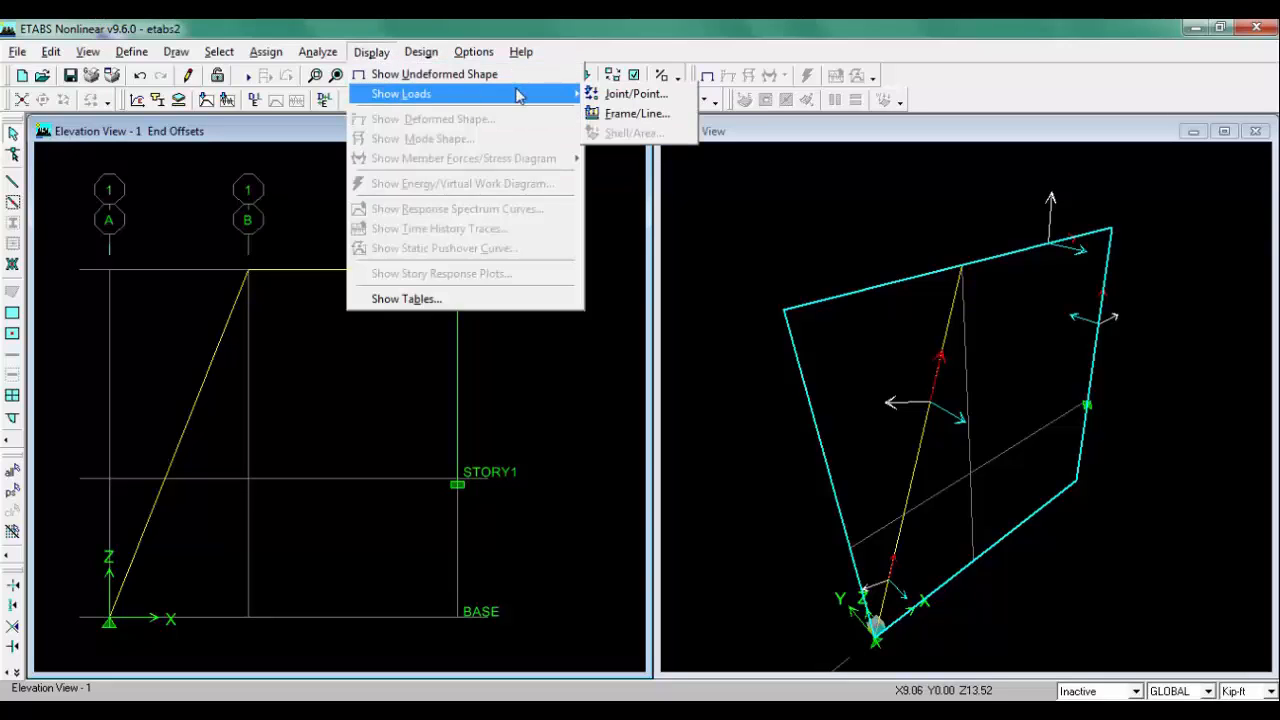
click(615, 110)
click(595, 498)
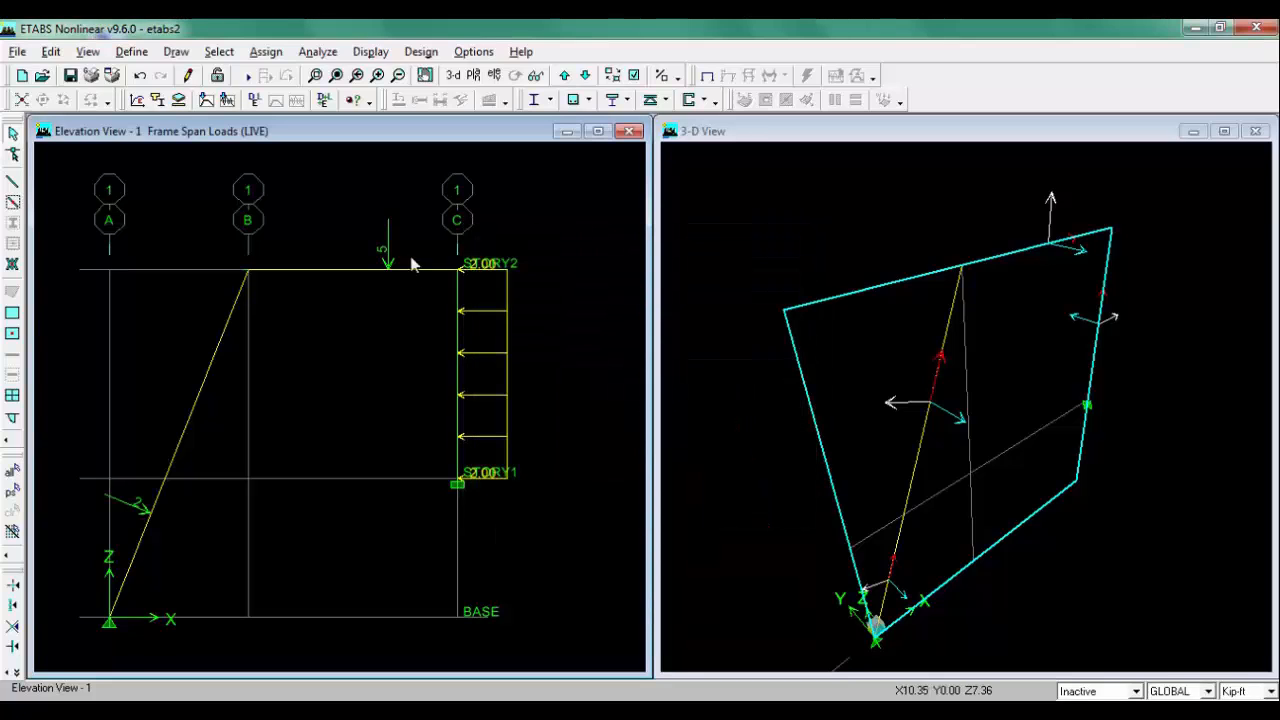
Step: Rerun the analysis of the model
click(249, 78)
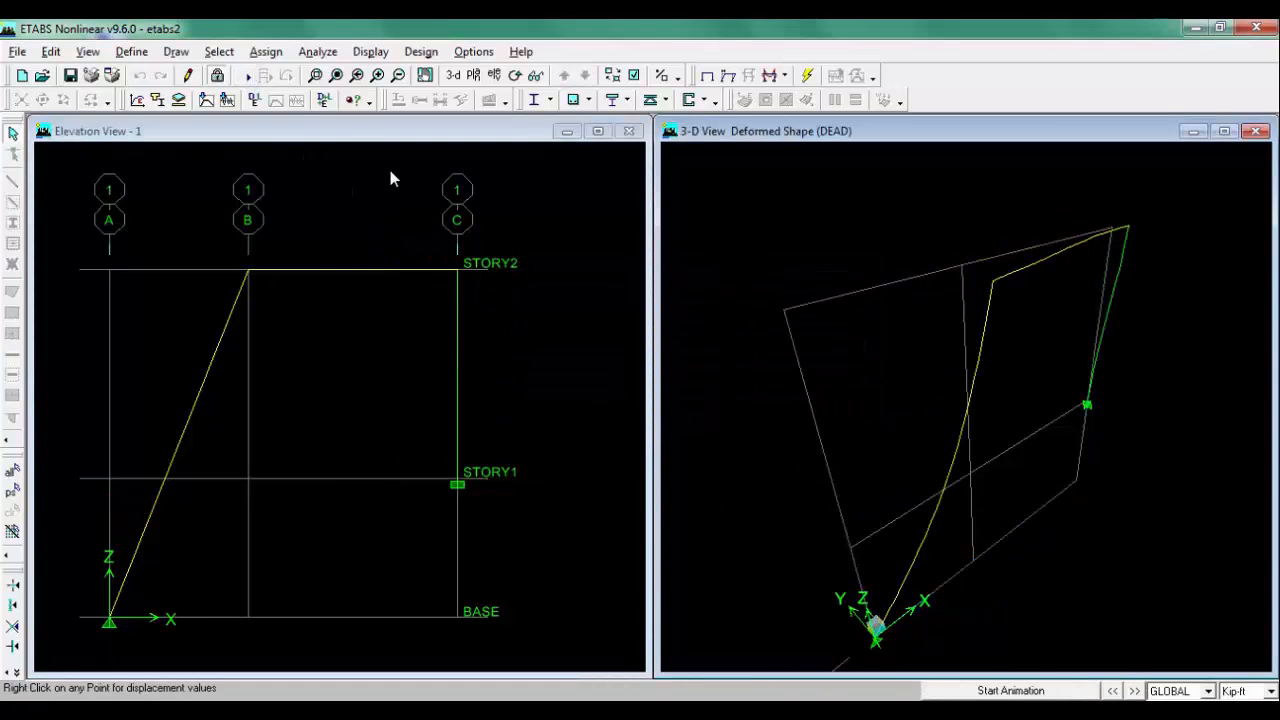
click(348, 136)
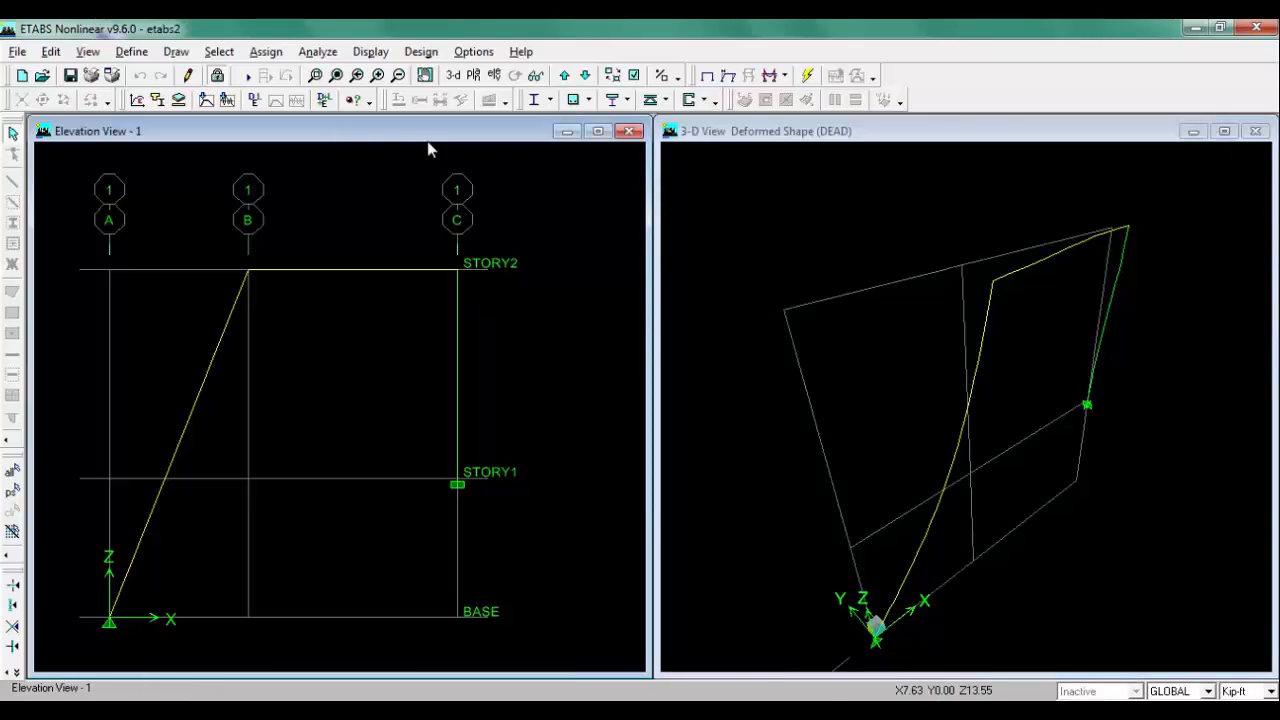
Step: Display the Moment 3-3 frame force diagram for the LIVE load and examine its values on the elevation
click(785, 76)
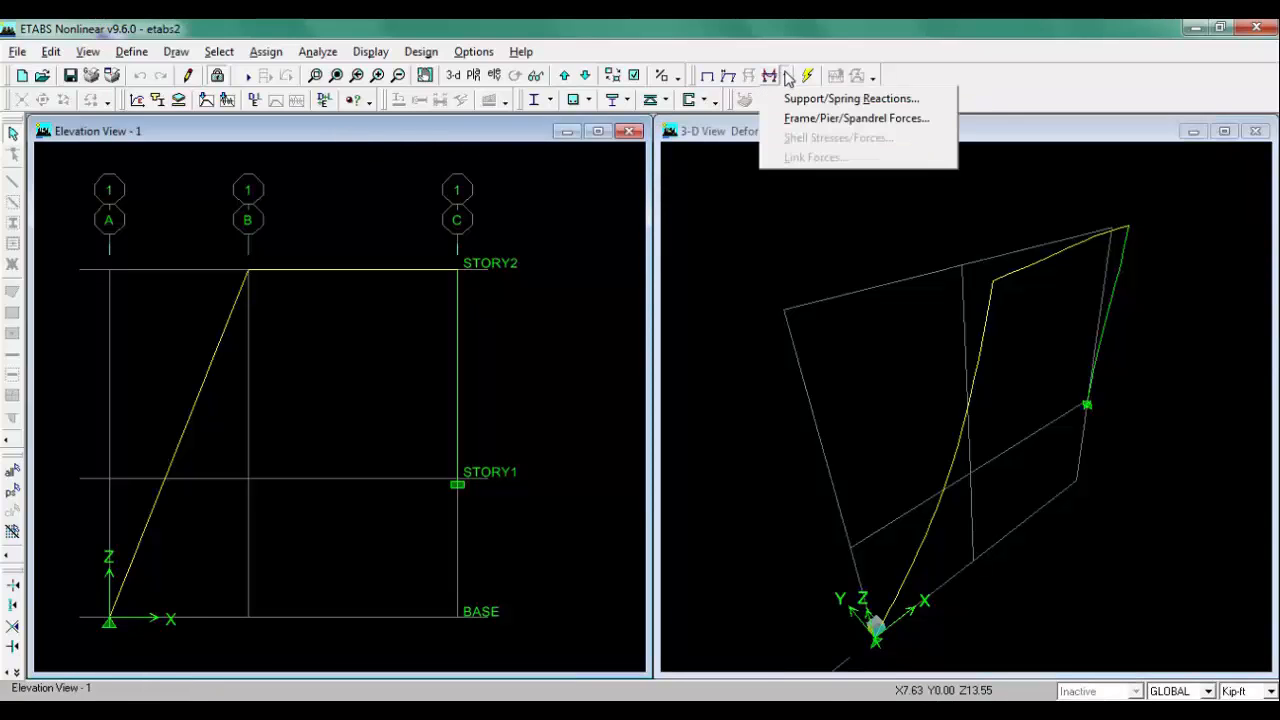
click(790, 119)
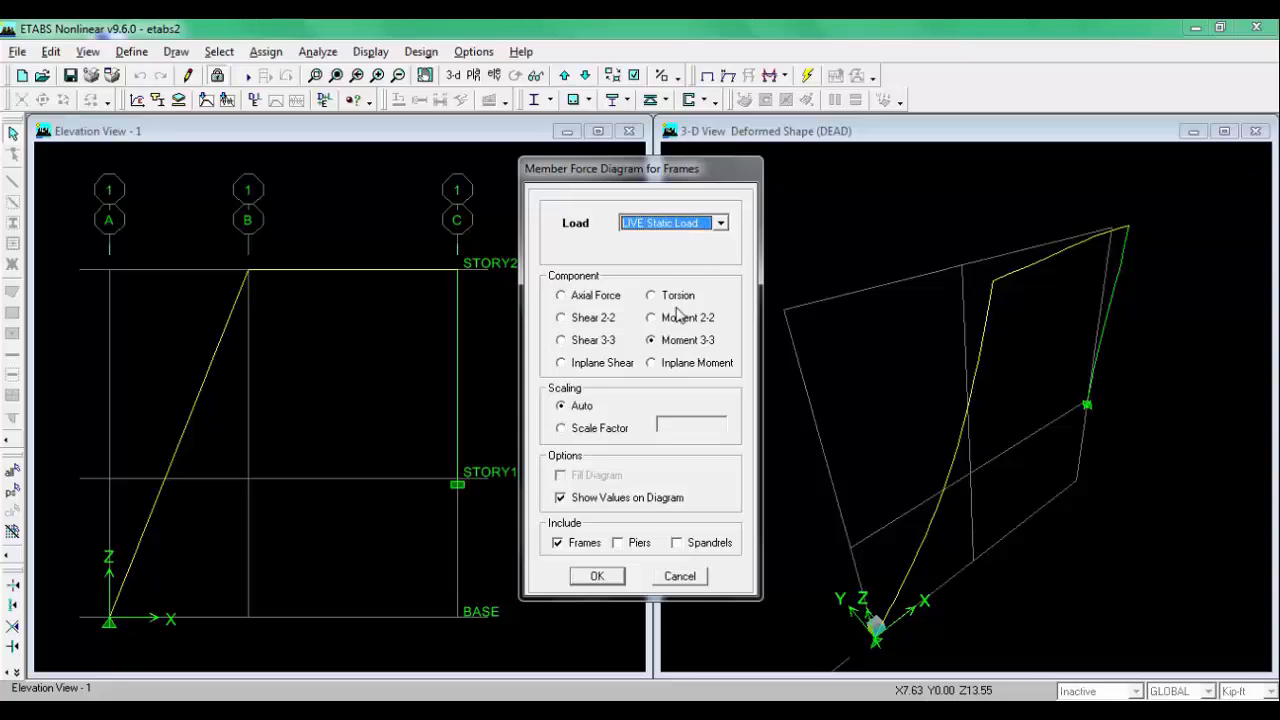
click(675, 341)
click(593, 576)
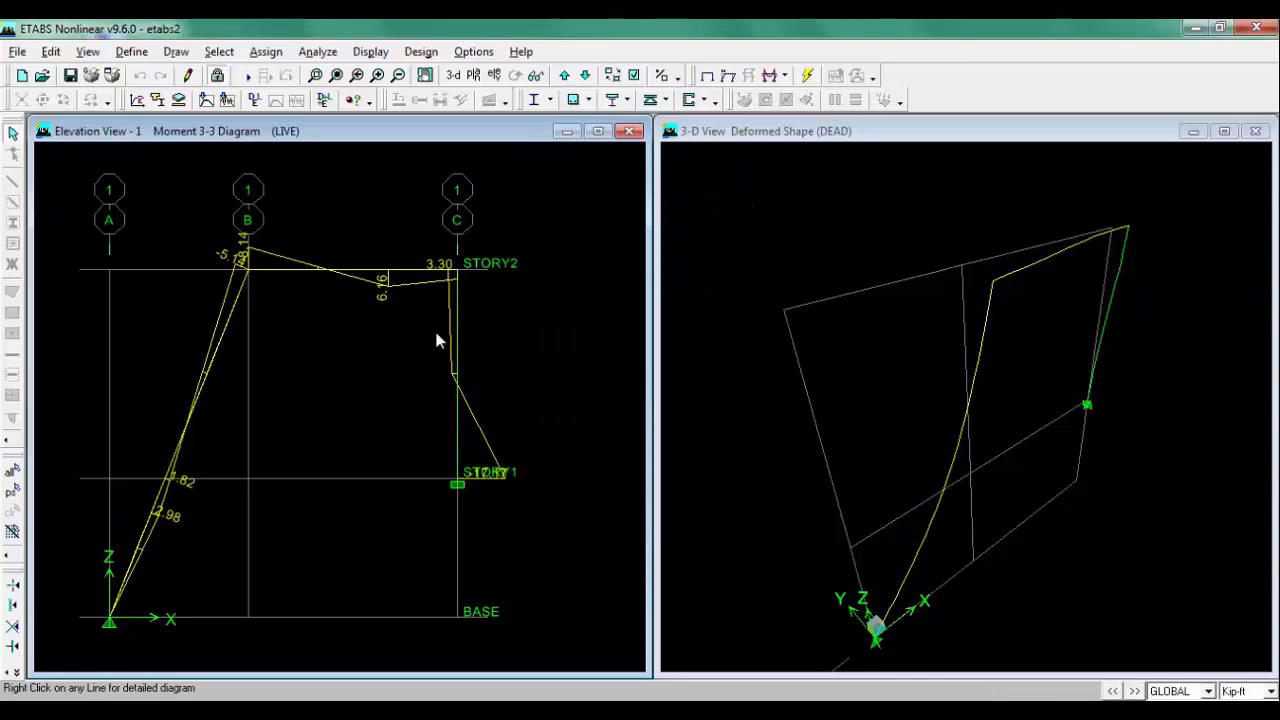
scroll(459, 293, up, 2)
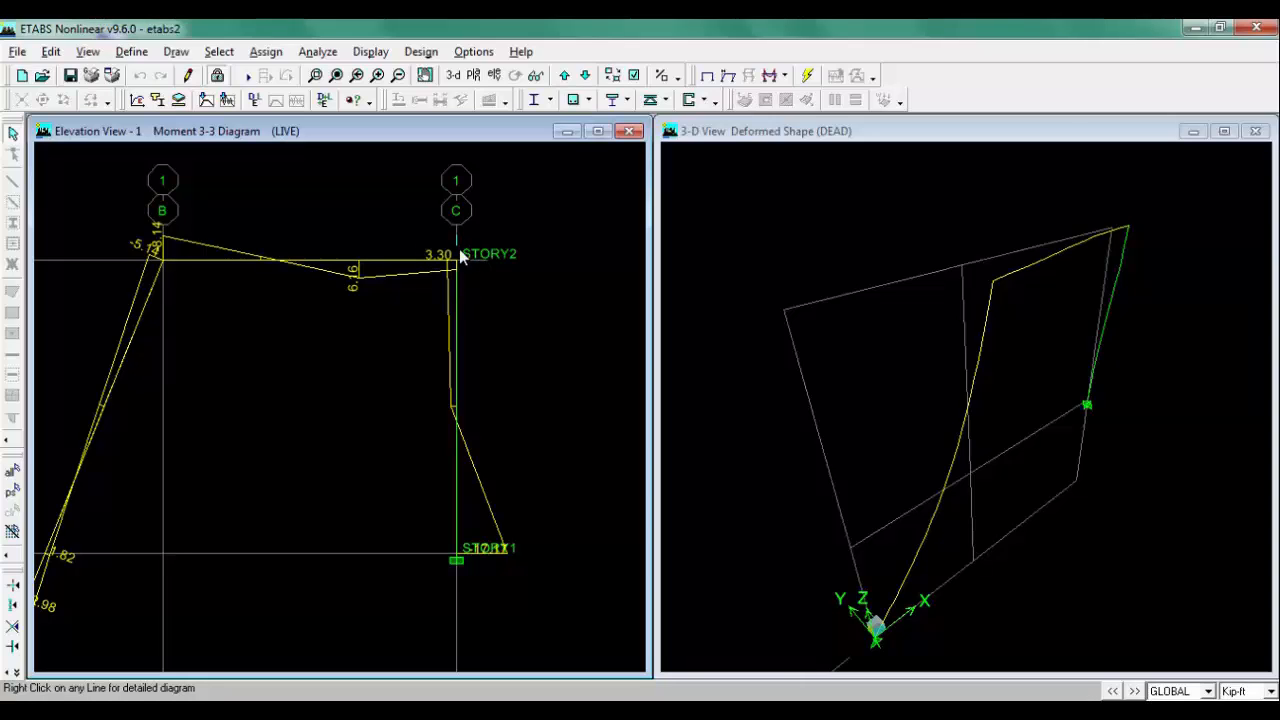
scroll(460, 315, down, 2)
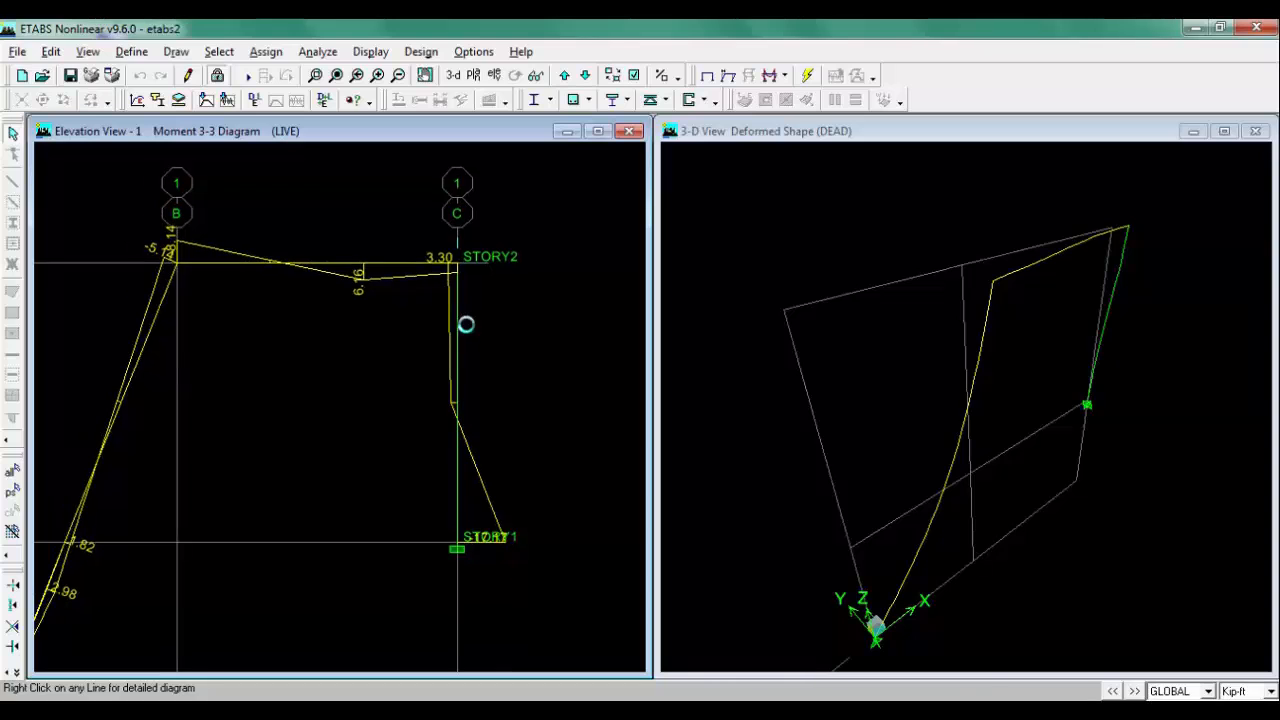
scroll(371, 328, down, 3)
mouse_move(368, 347)
middle_down()
mouse_move(370, 335)
mouse_move(371, 359)
middle_up()
scroll(353, 335, up, 2)
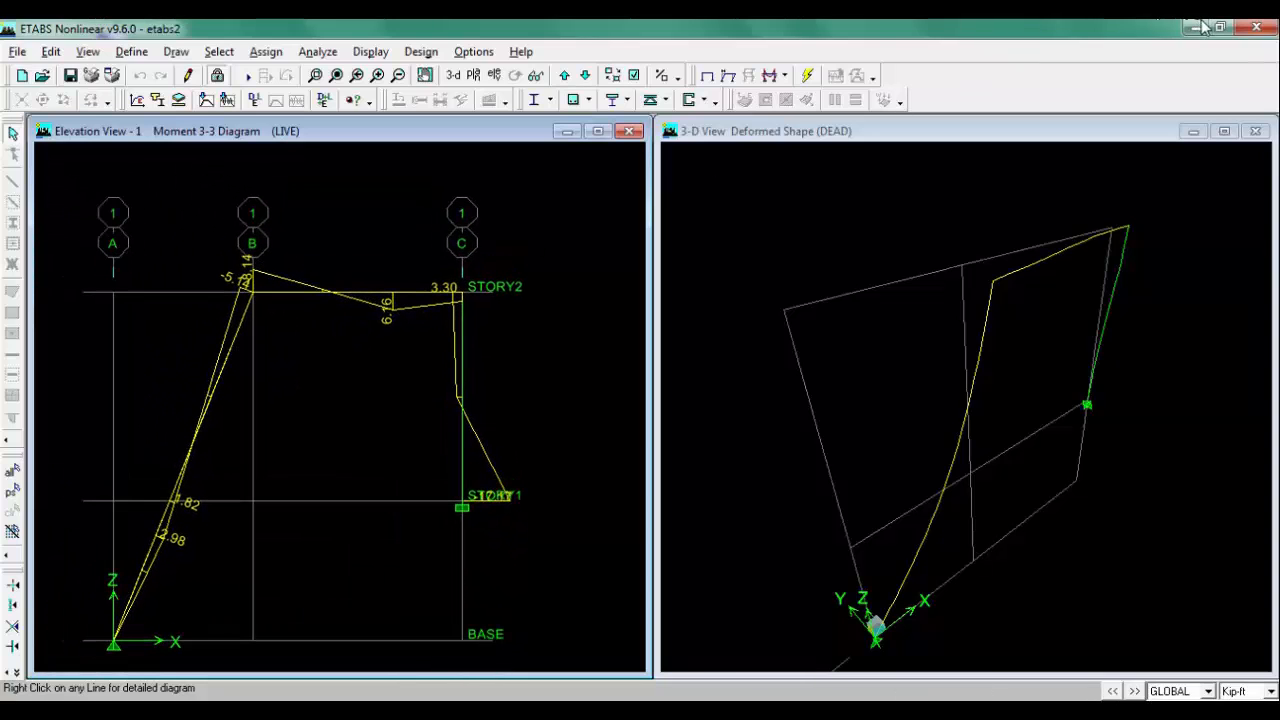
Step: Open the BEAM MOMENT sketch from the desktop to review the new beam problem, then return to the model
click(1254, 30)
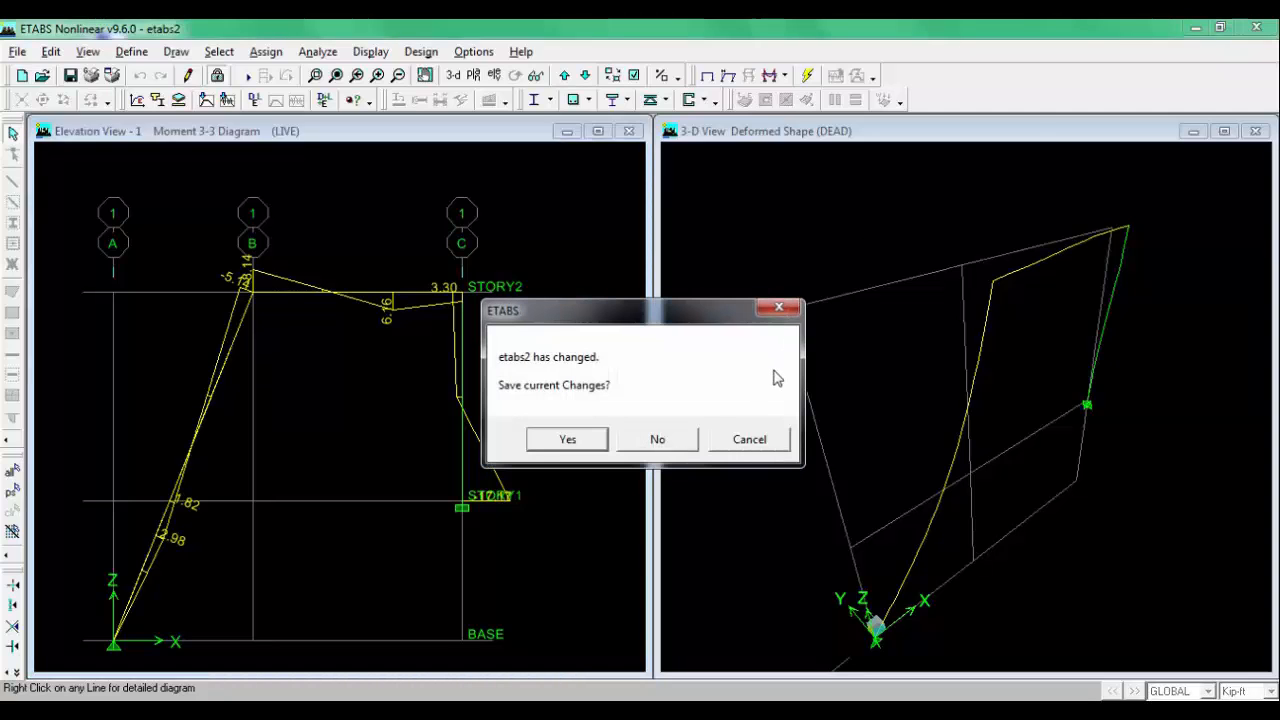
click(752, 442)
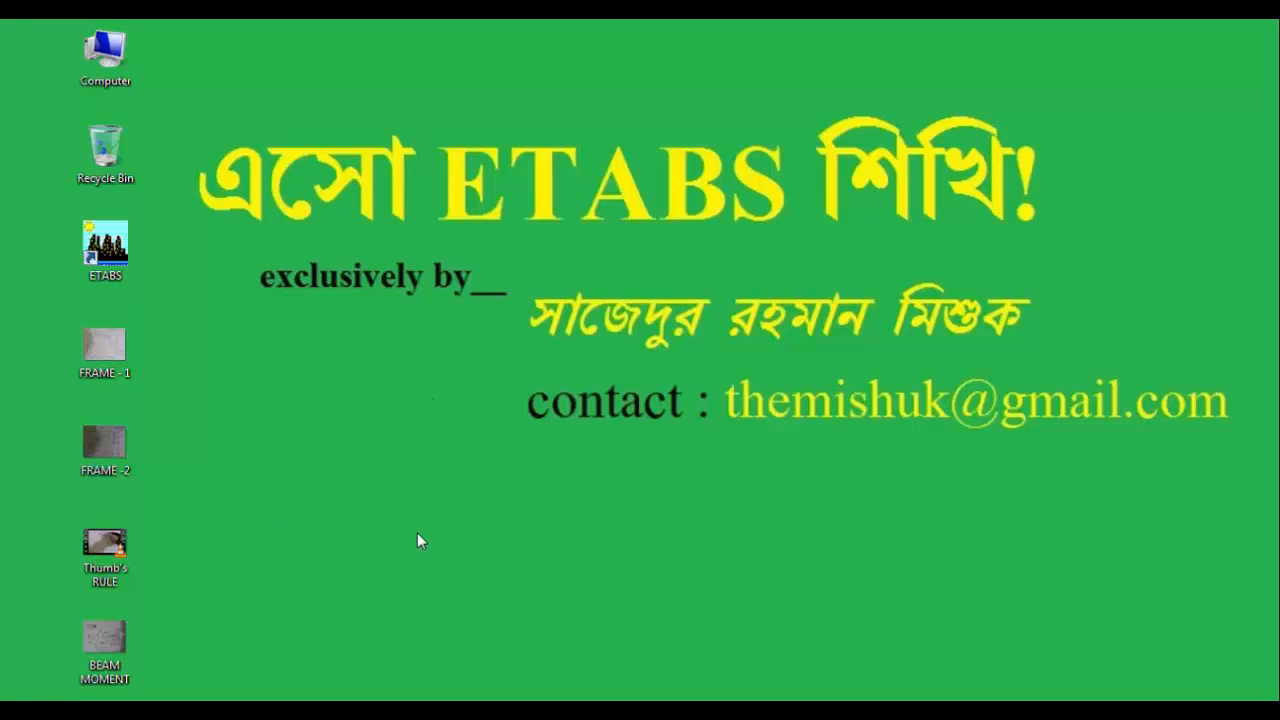
double_click(105, 640)
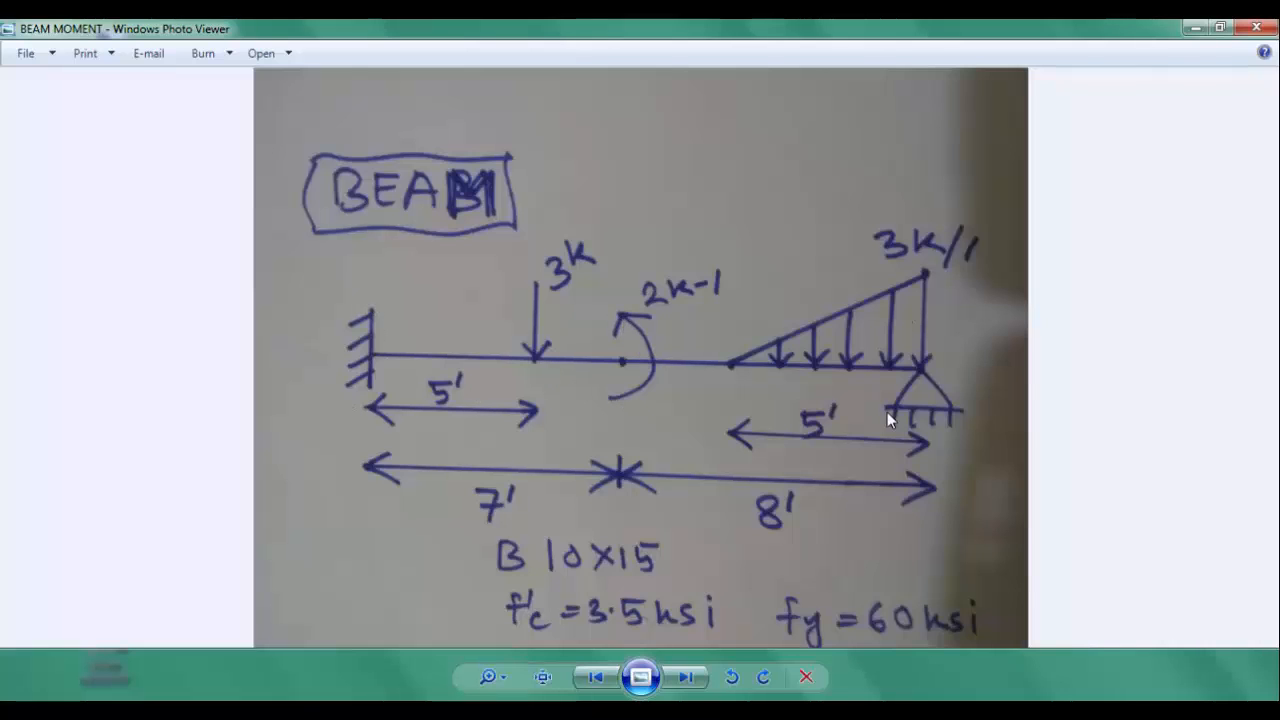
click(270, 711)
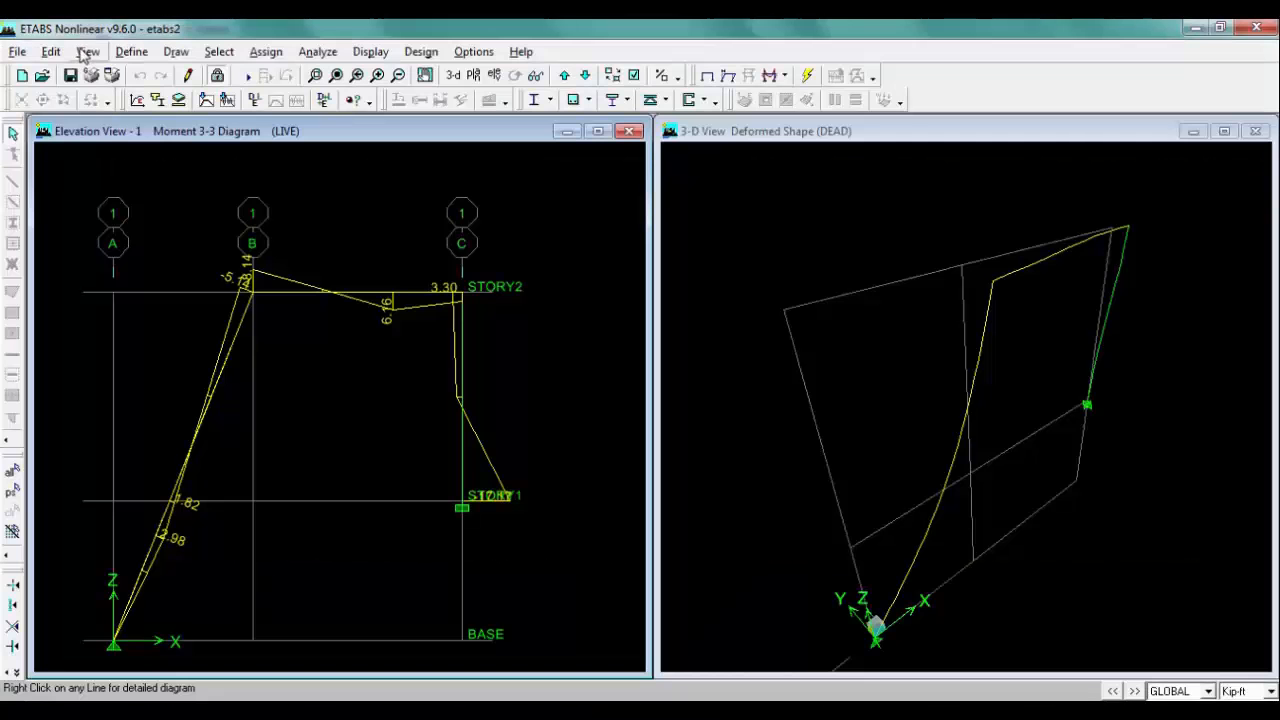
Step: Start a new model without saving, with 3 X grid lines, 1 Y grid line and 7 ft X spacing
click(20, 54)
click(78, 75)
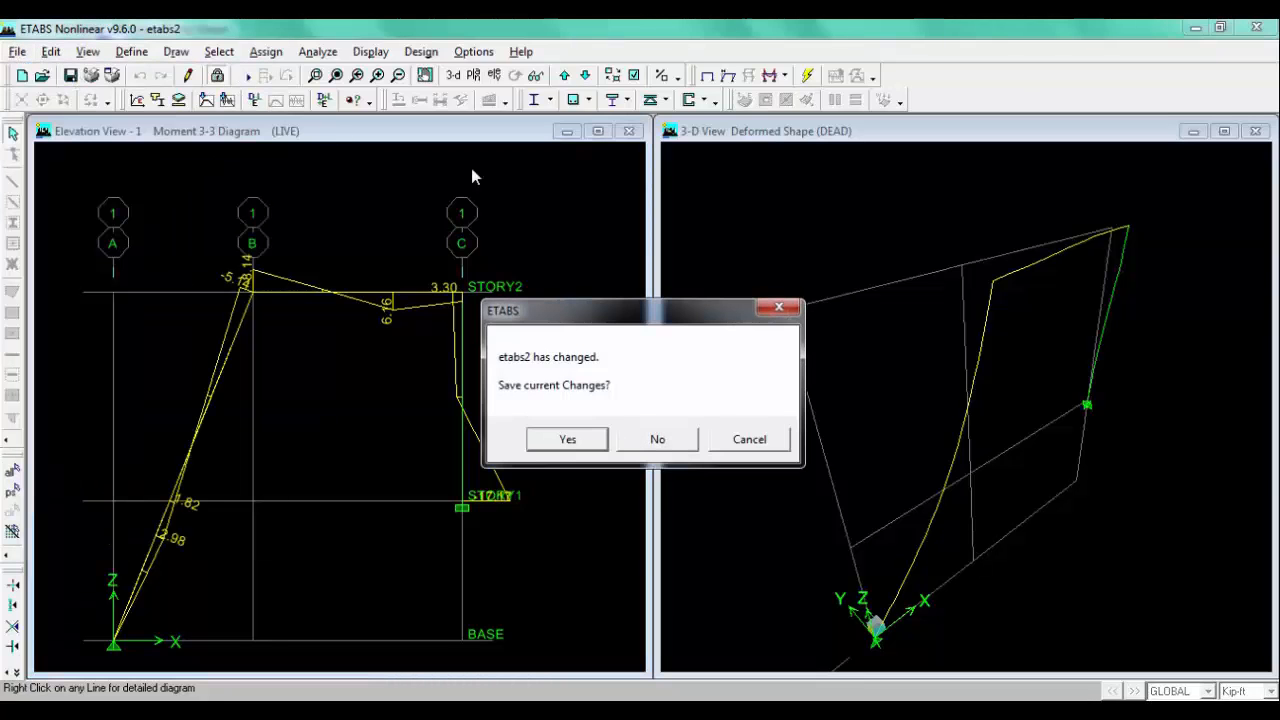
click(672, 440)
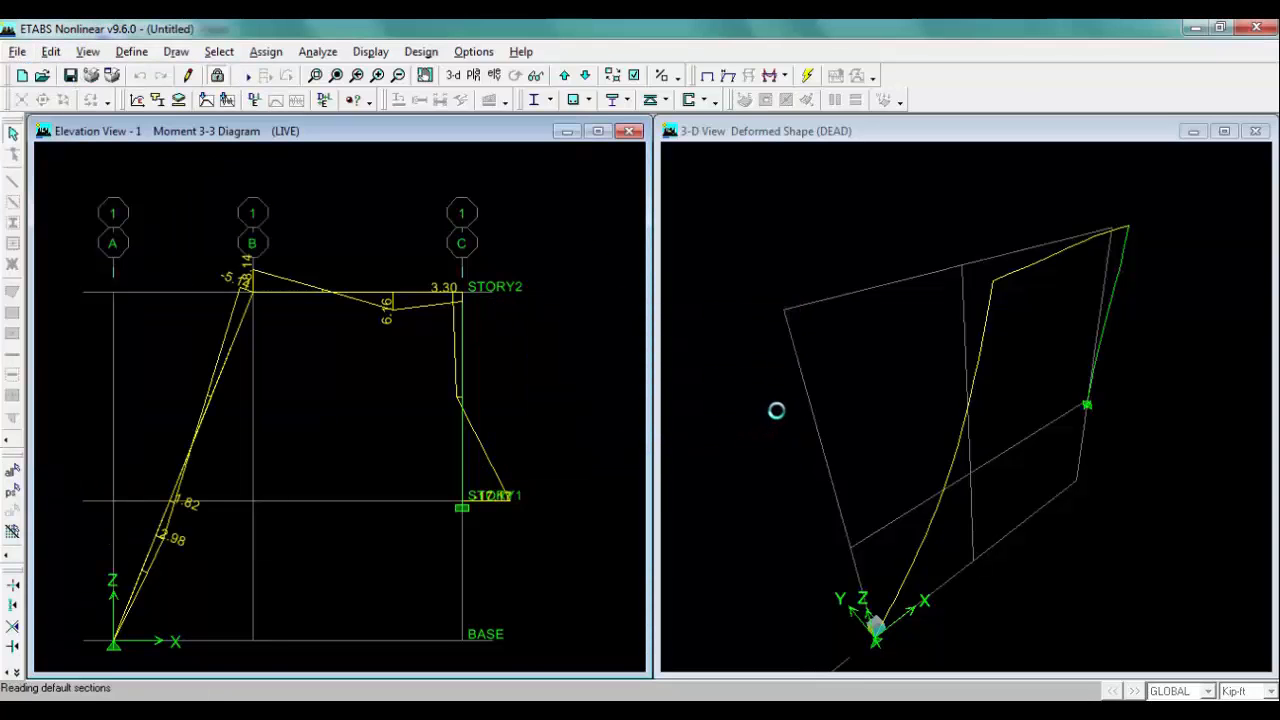
click(739, 411)
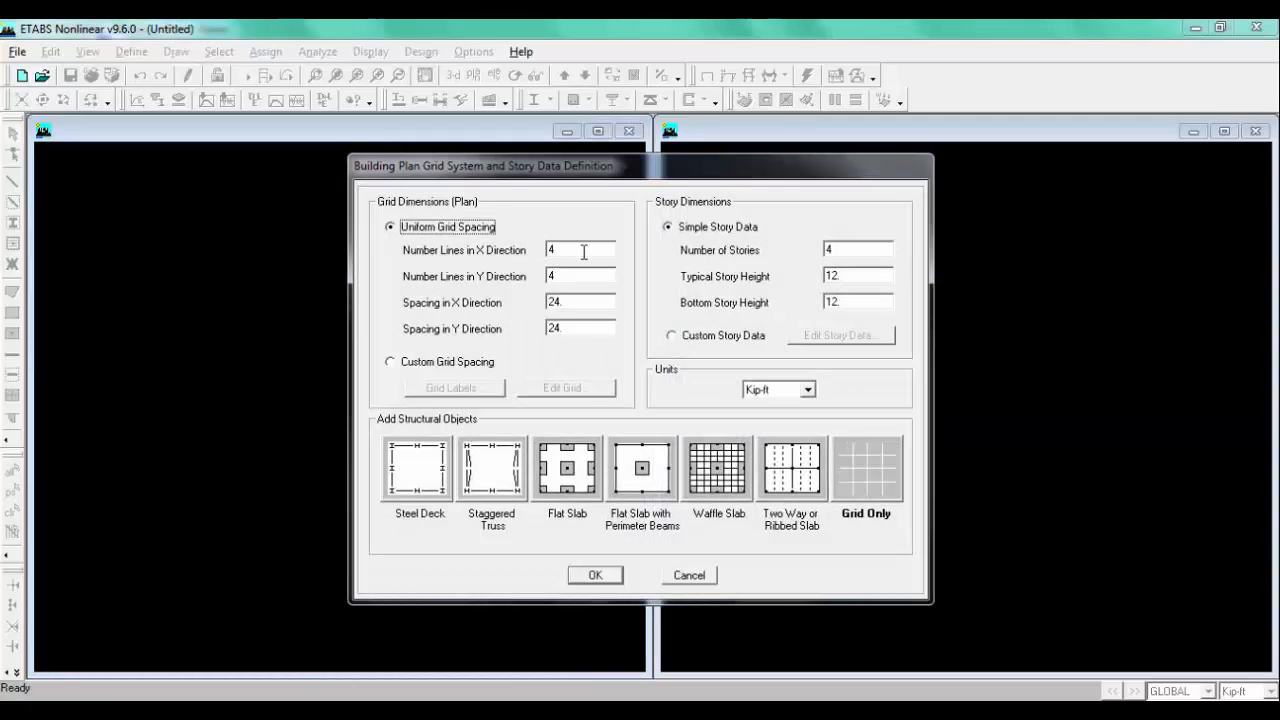
double_click(584, 252)
text(3)
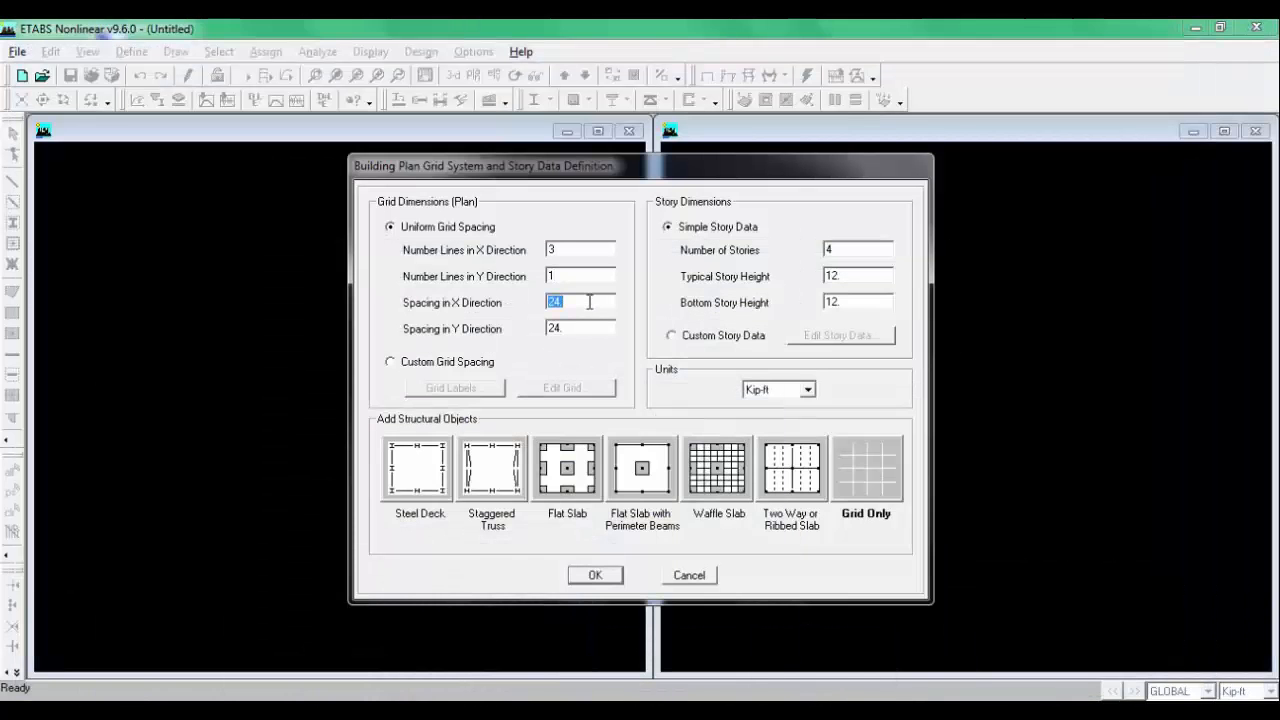
text(7)
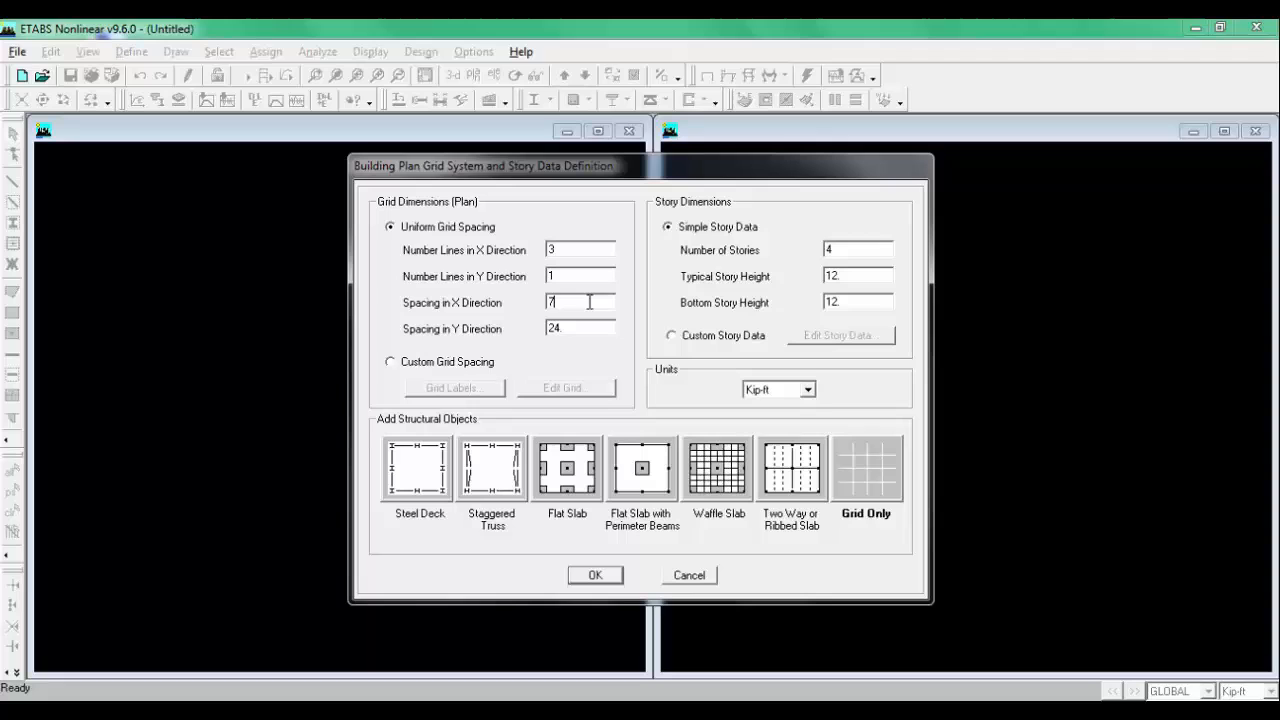
Step: Edit the custom grid as spacings with bubble size 2.5 and set grid B's spacing to 8
click(440, 366)
click(566, 387)
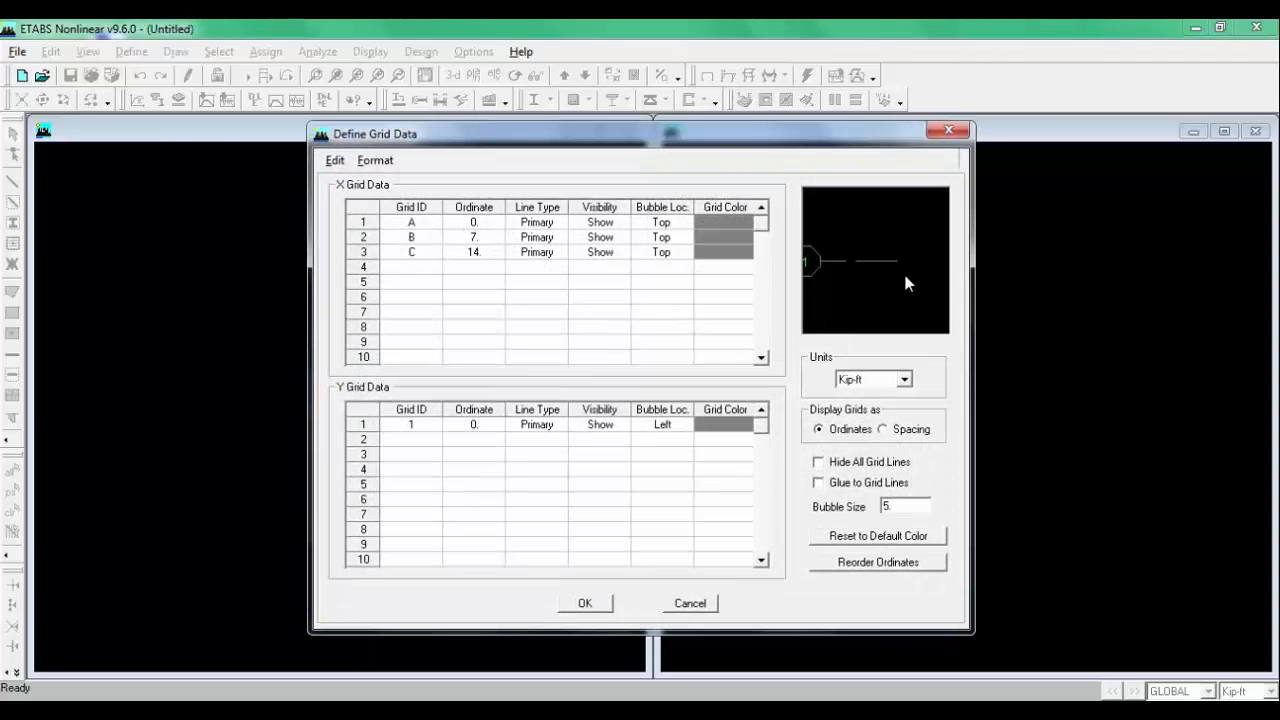
click(903, 429)
click(903, 503)
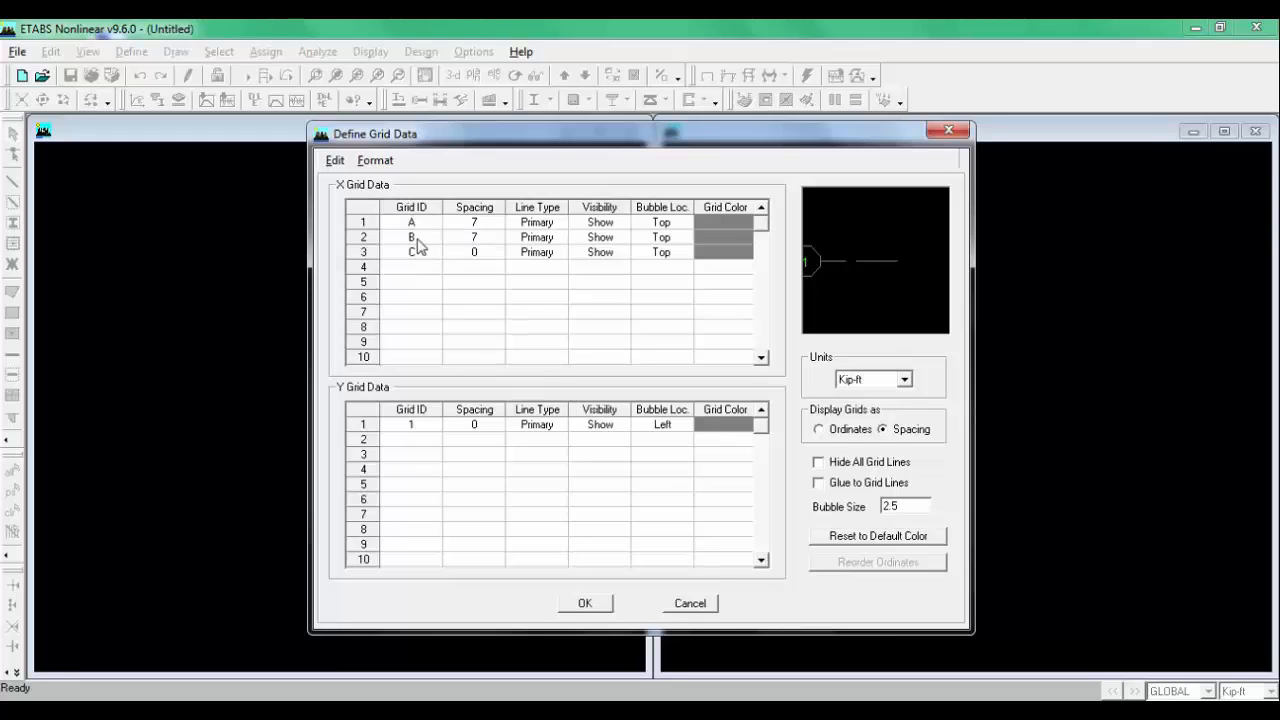
click(476, 240)
text(8)
click(470, 285)
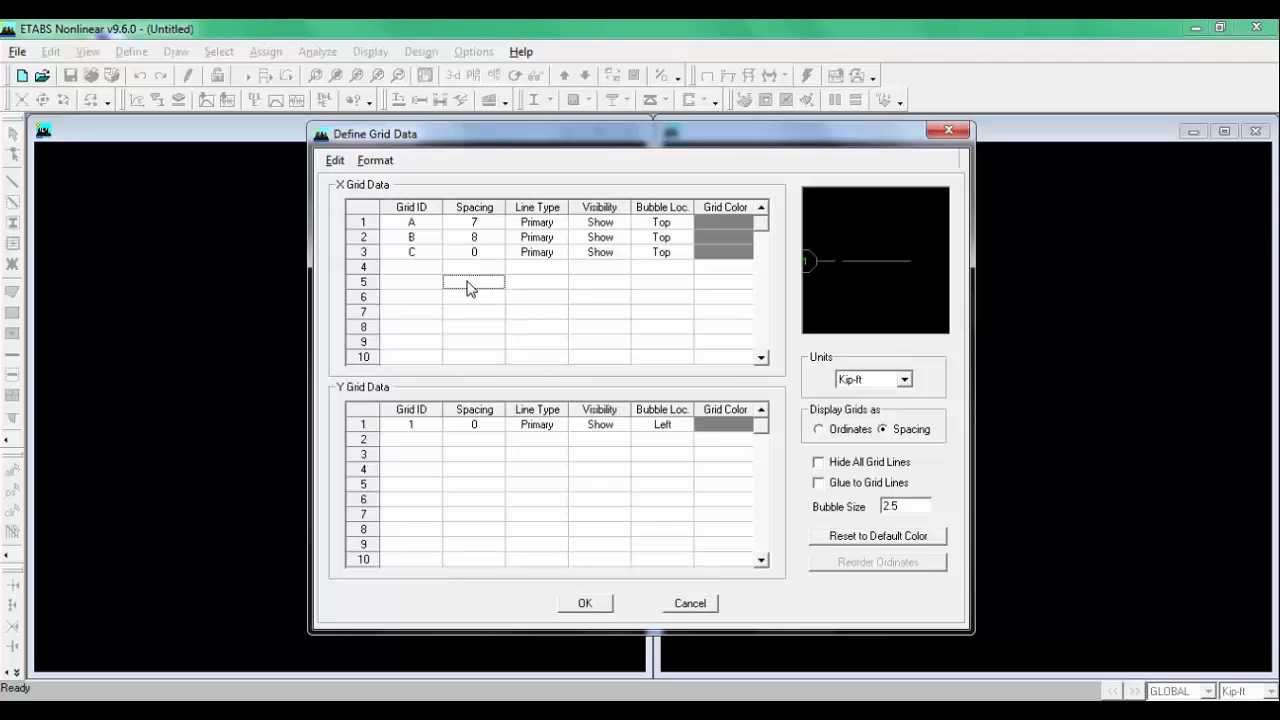
click(587, 604)
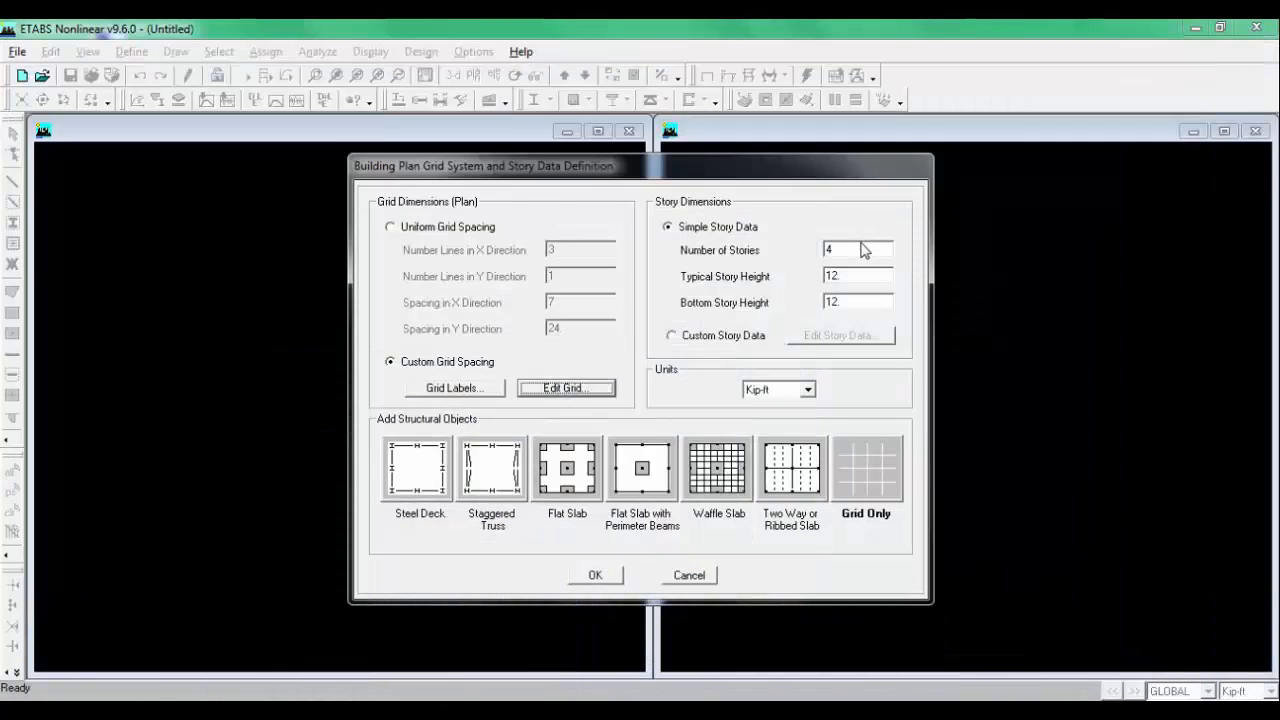
Step: Set one story with a bottom story height of 6 and create the grid-only model
double_click(862, 245)
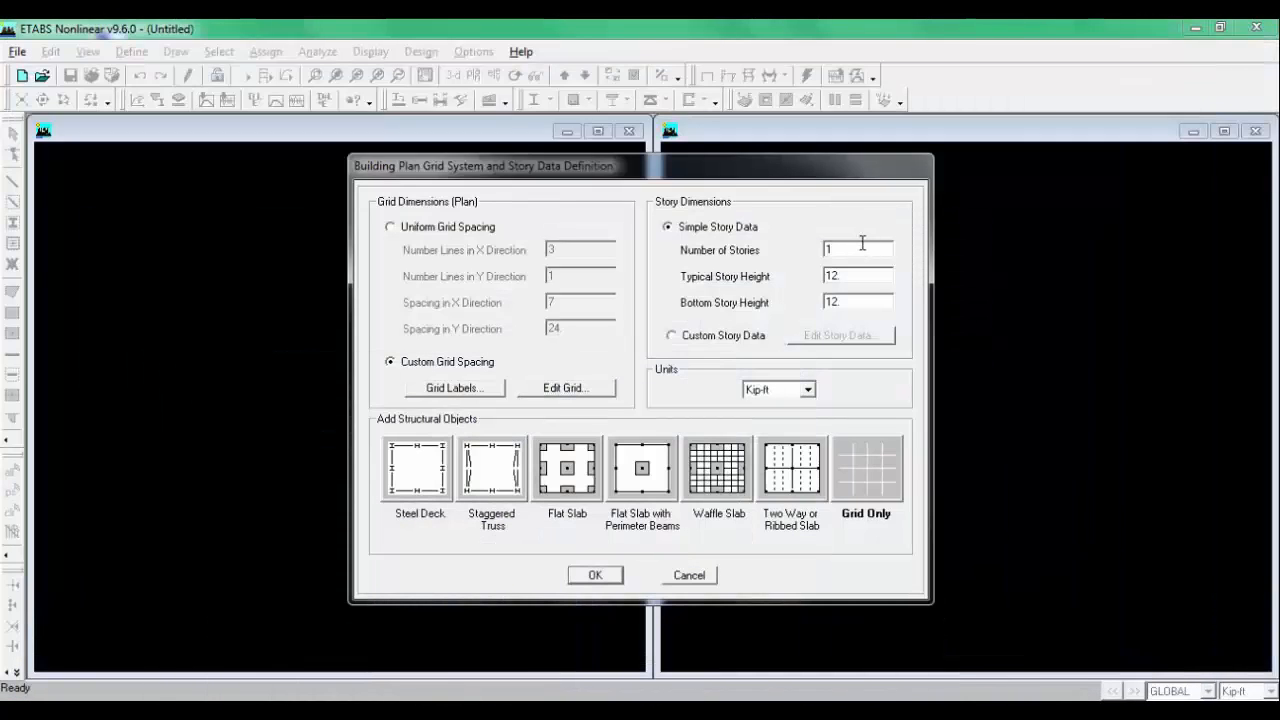
double_click(873, 302)
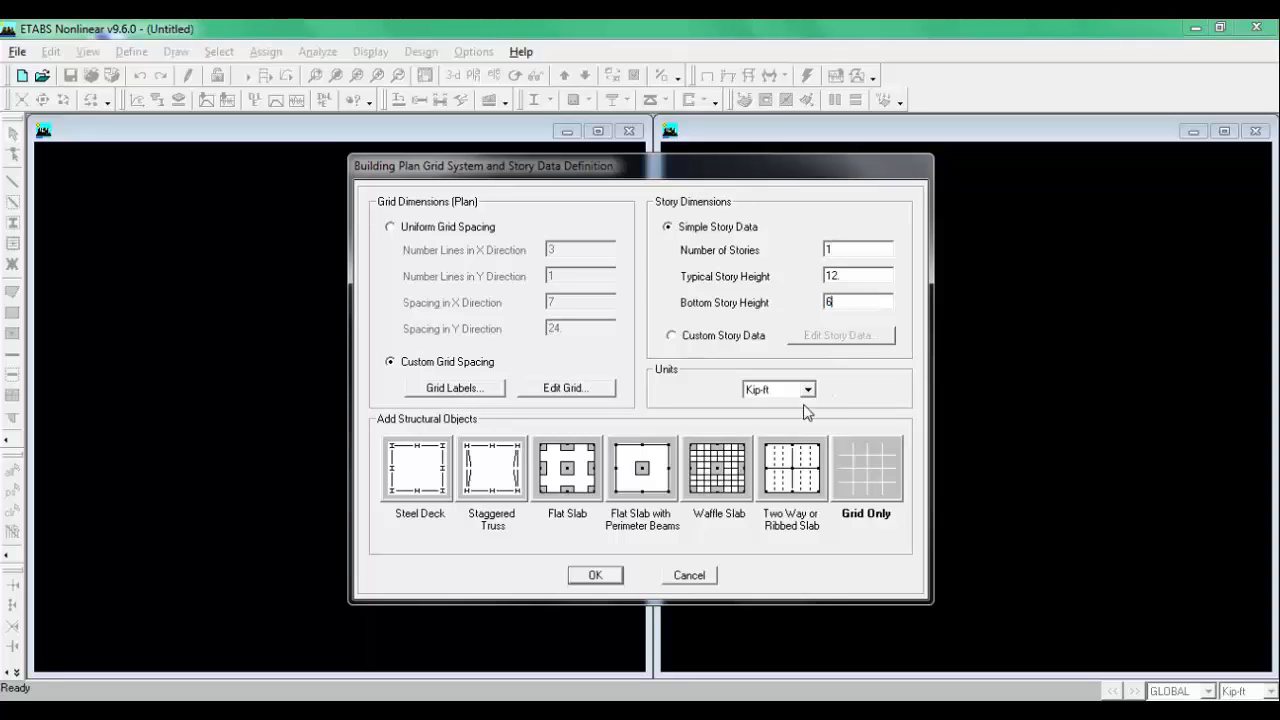
click(869, 477)
click(596, 576)
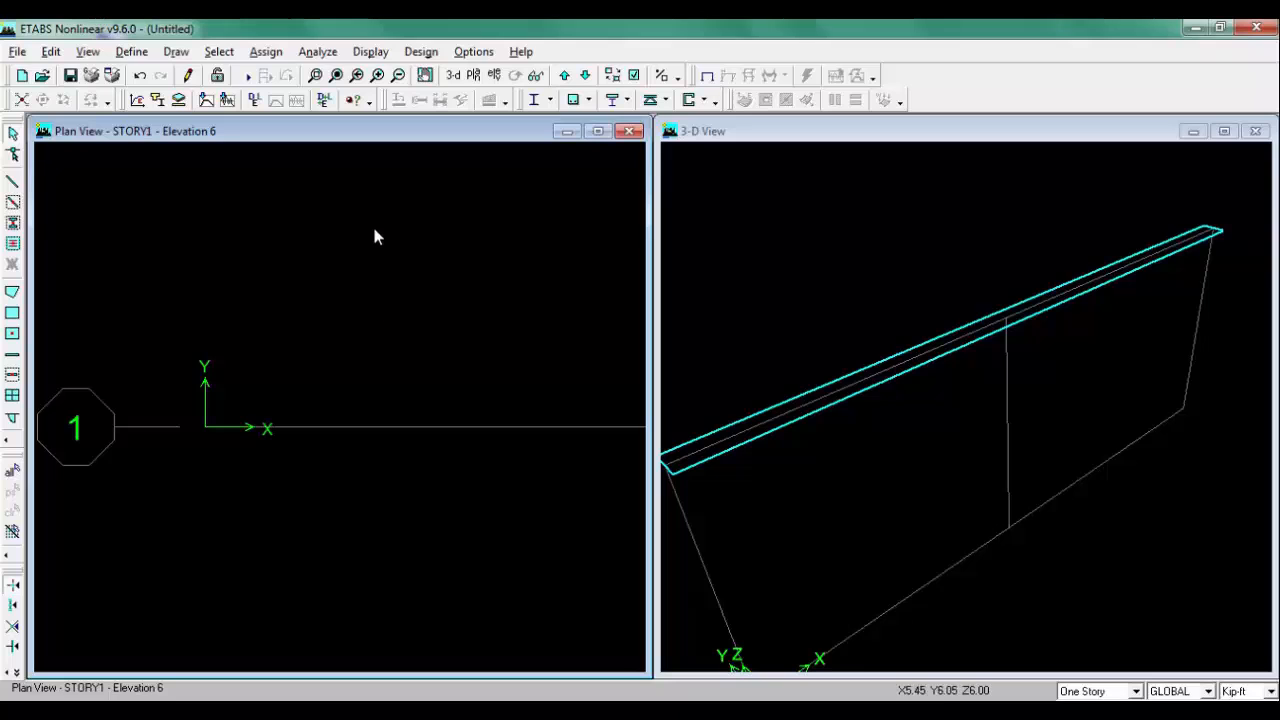
Step: Show elevation view 1 and review the CONC material property data
click(496, 77)
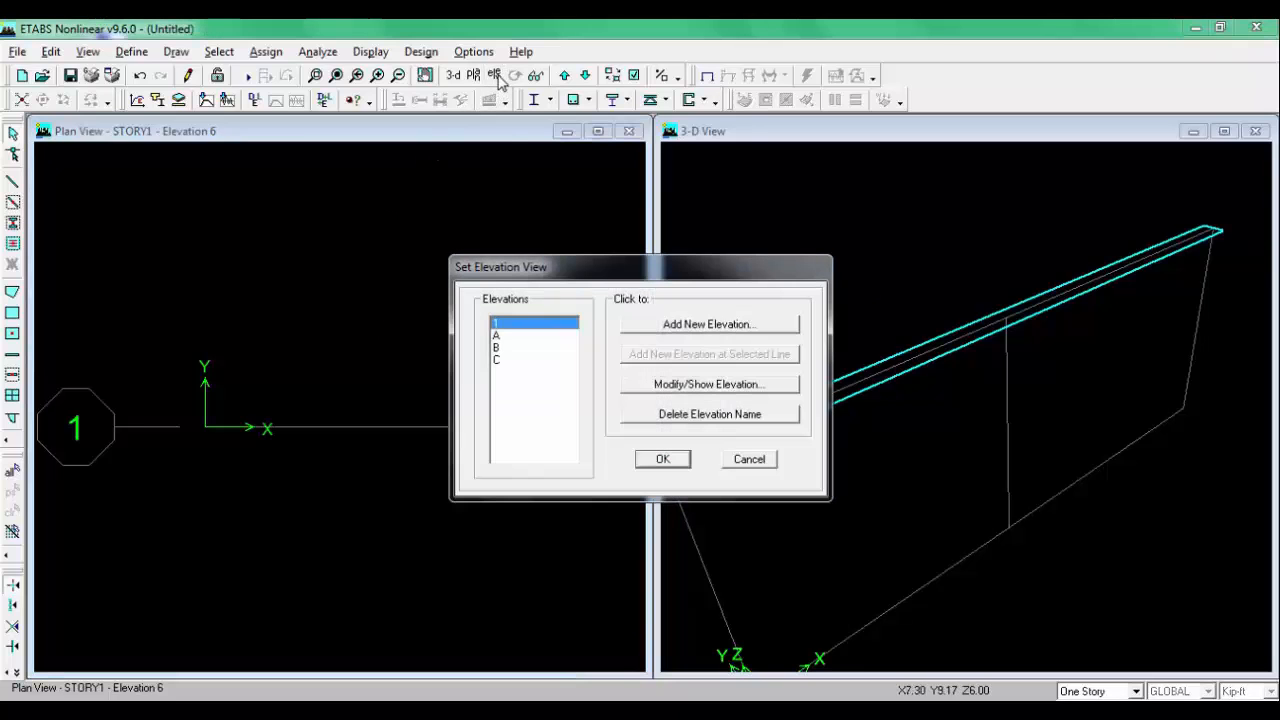
click(661, 461)
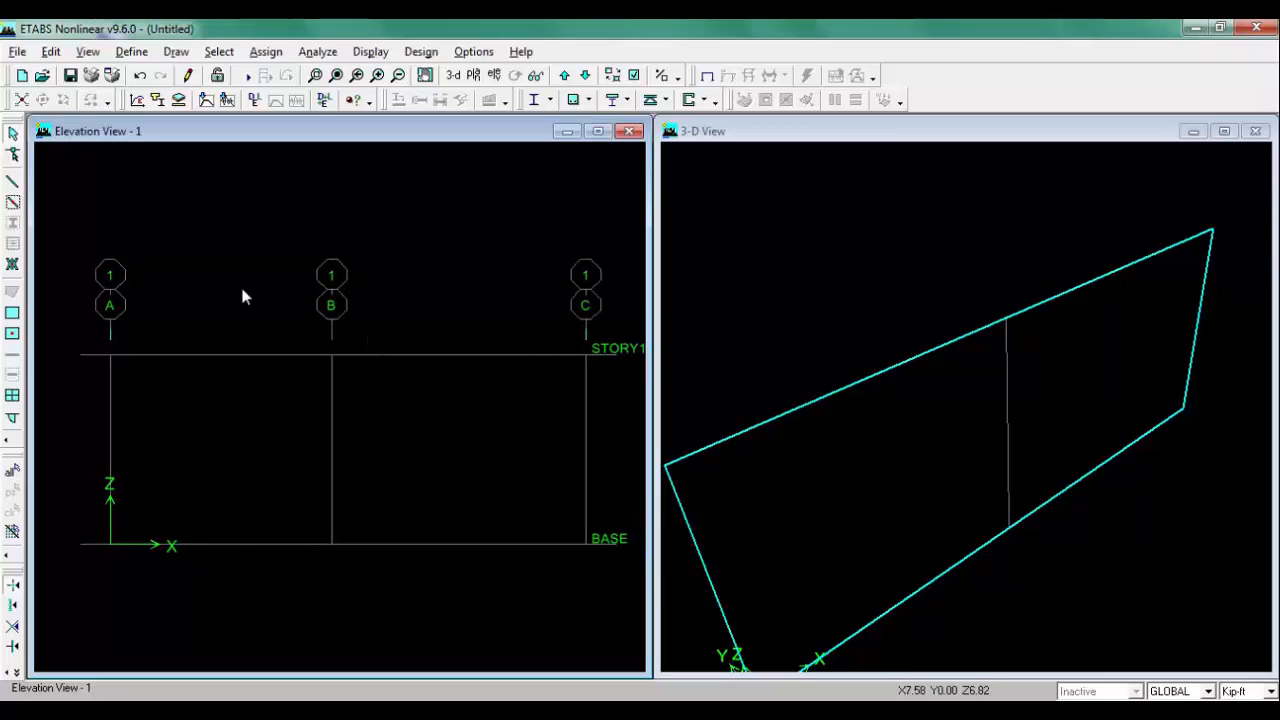
click(145, 55)
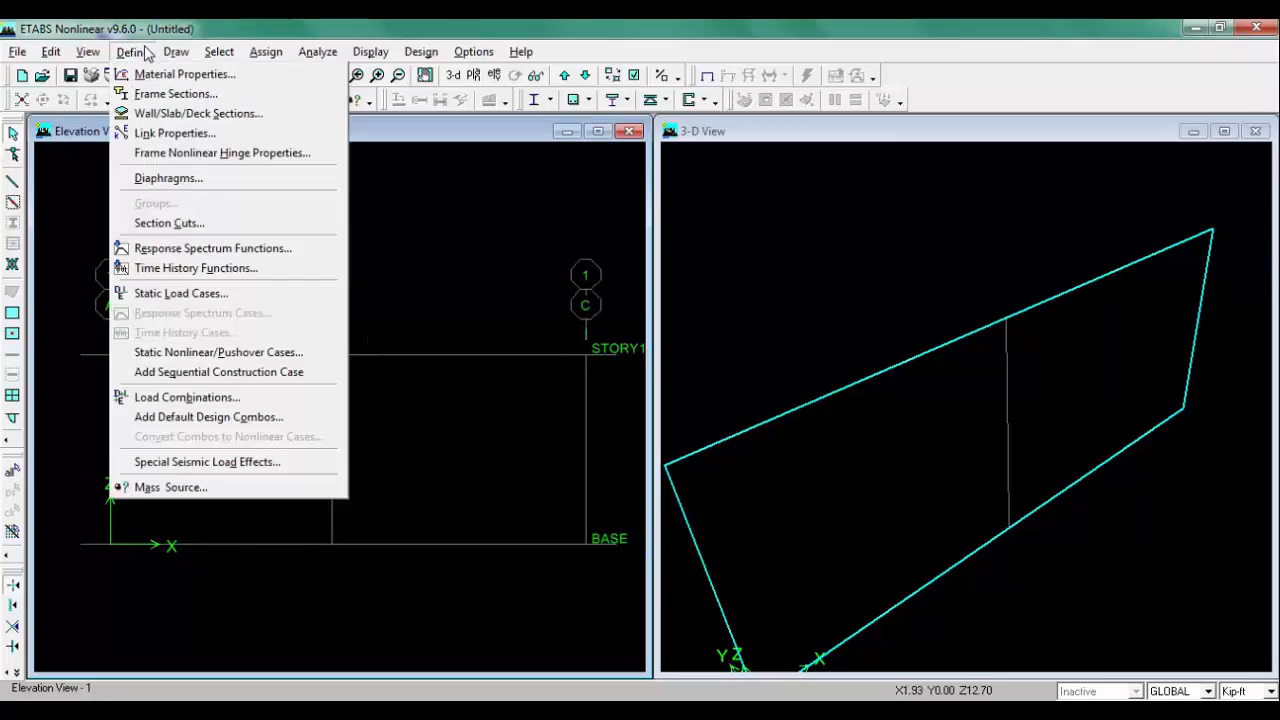
click(234, 76)
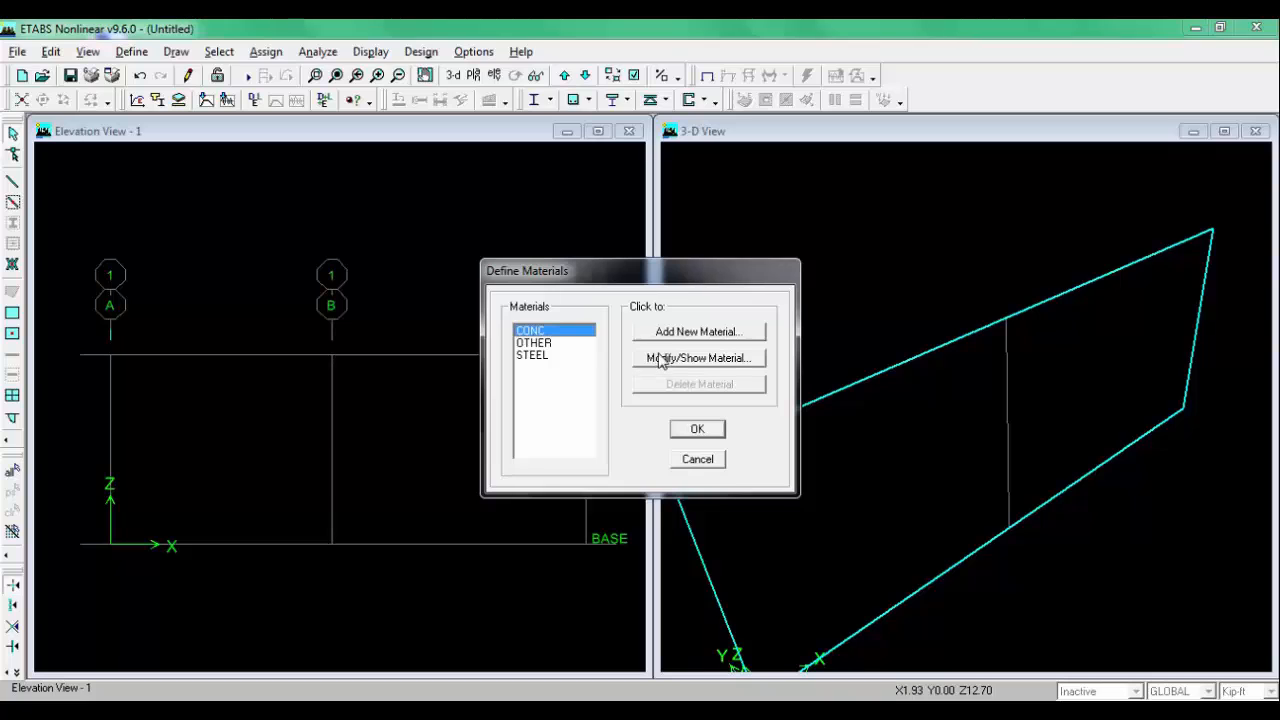
click(680, 362)
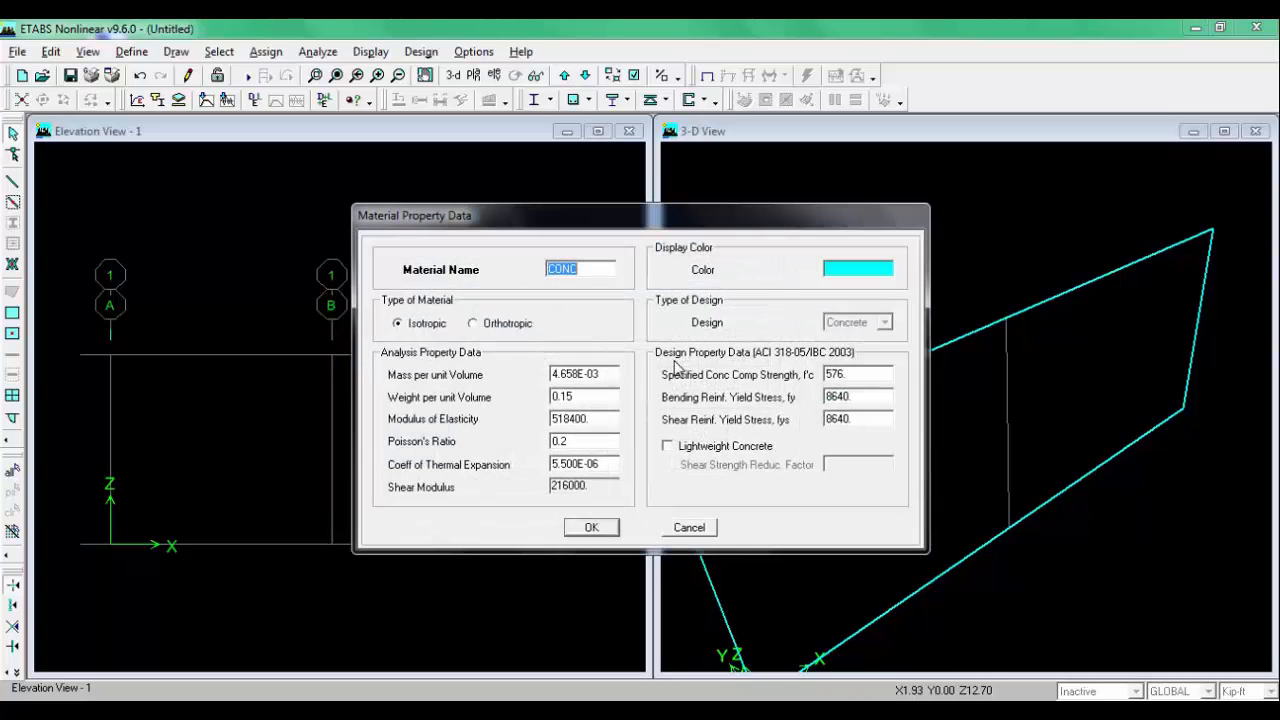
click(702, 531)
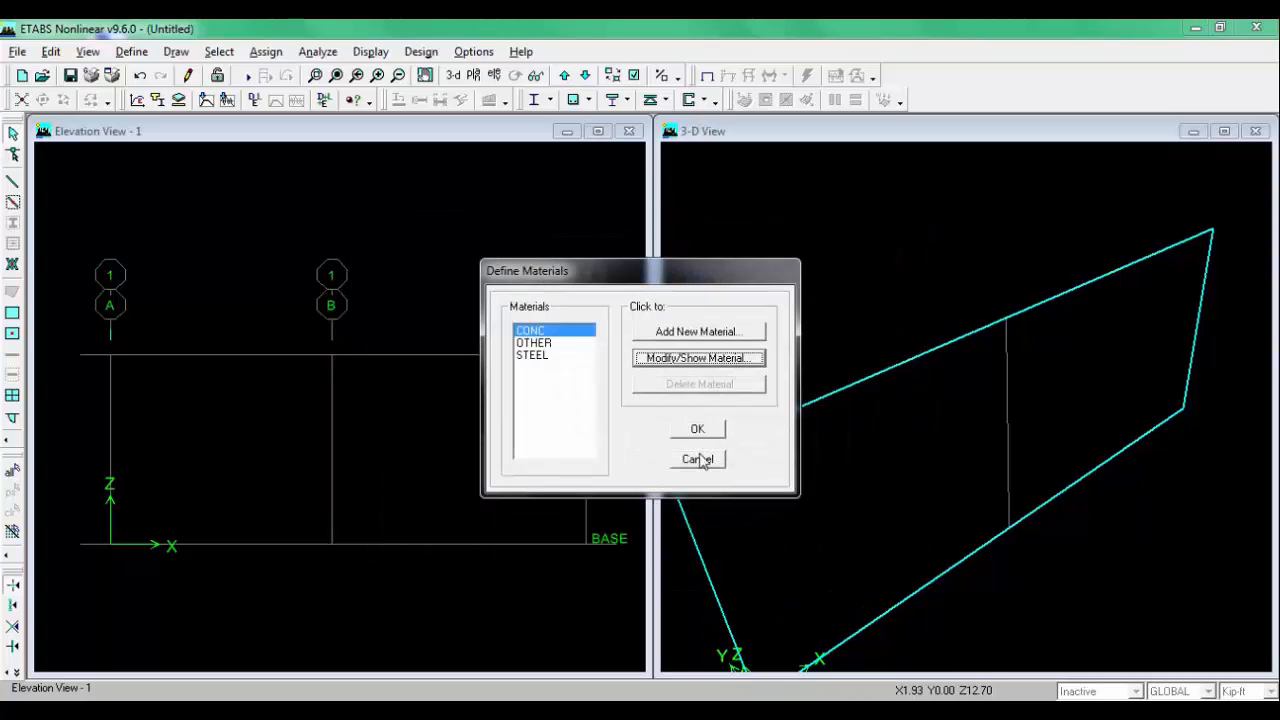
click(698, 460)
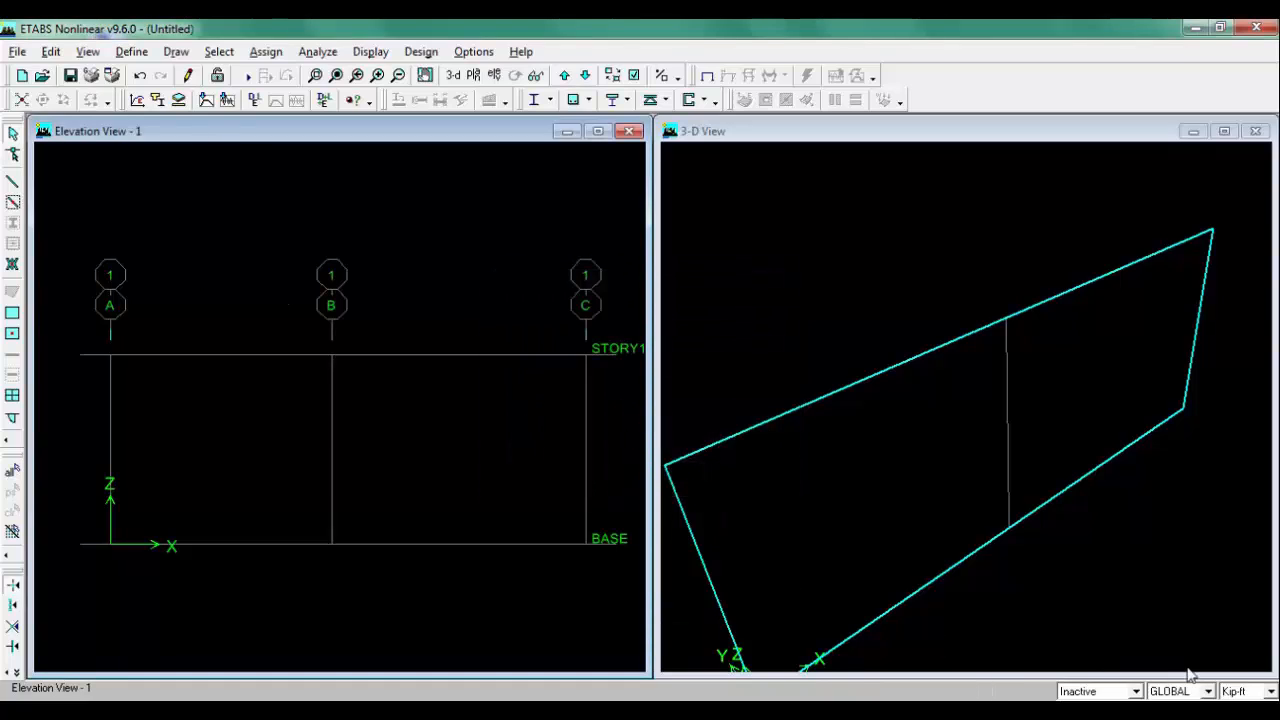
Step: Switch the display units to Kip-in and reopen the CONC material properties
click(1268, 692)
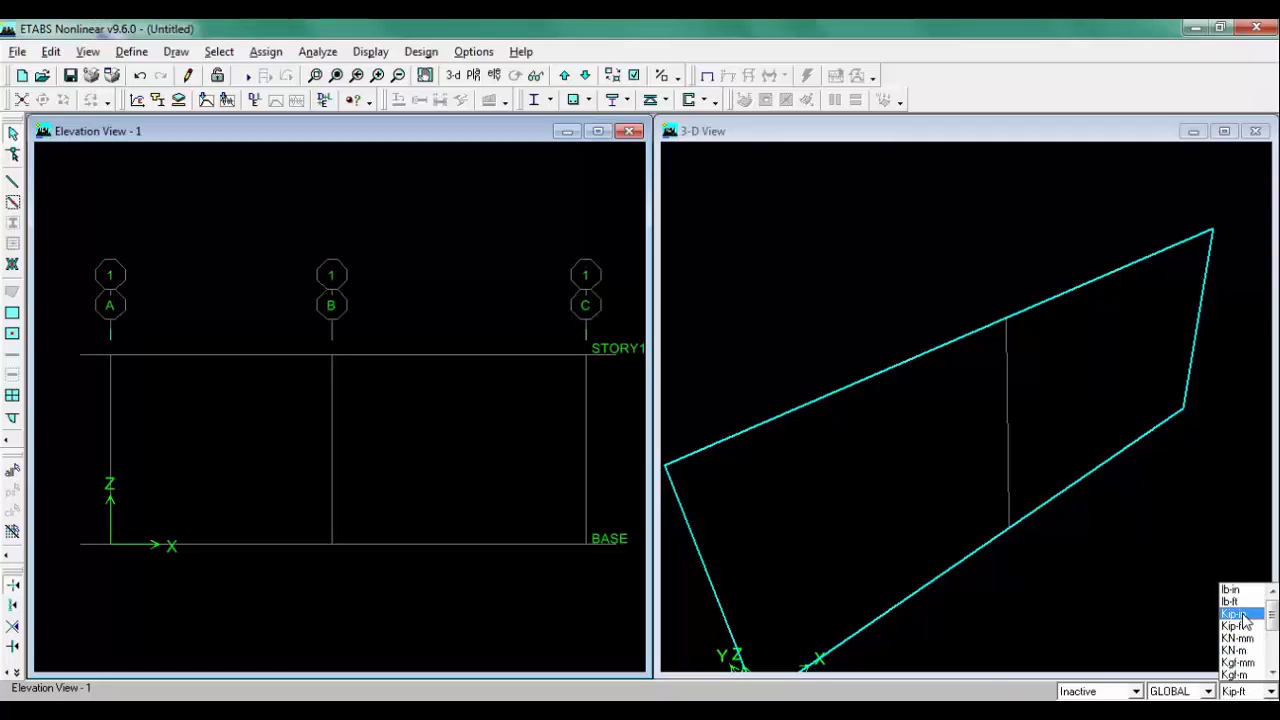
click(1238, 614)
click(130, 51)
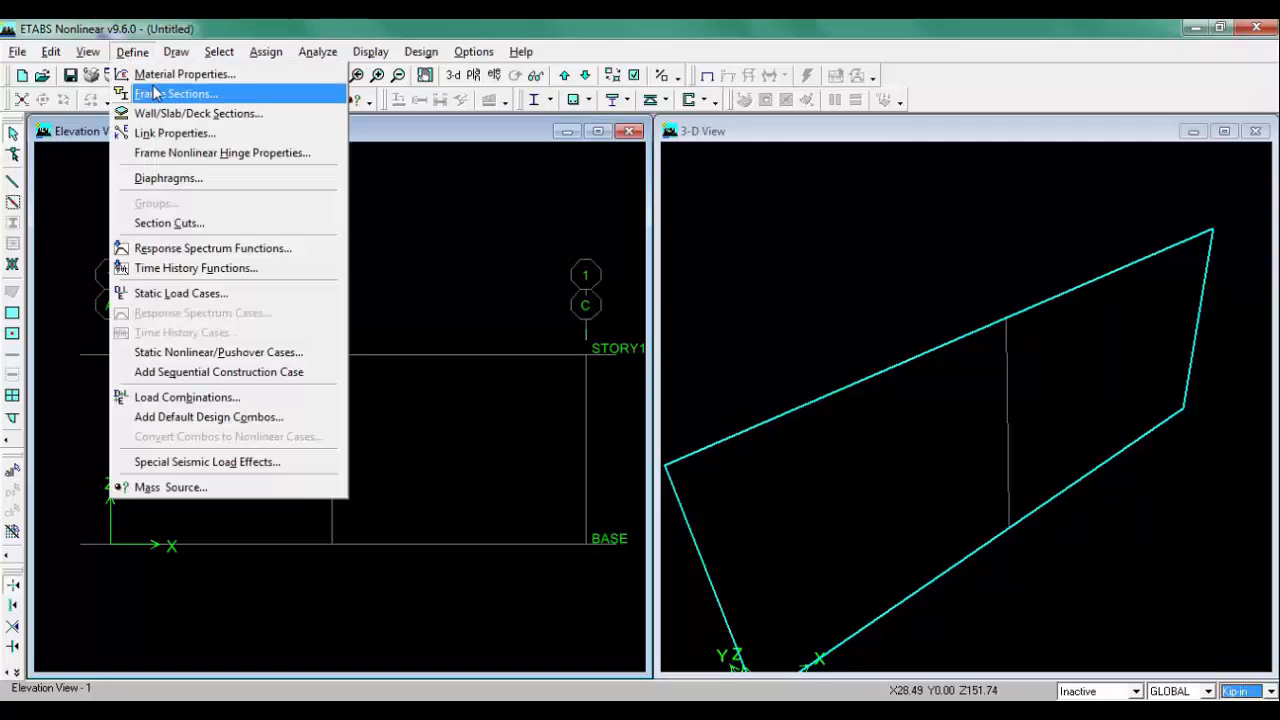
click(160, 72)
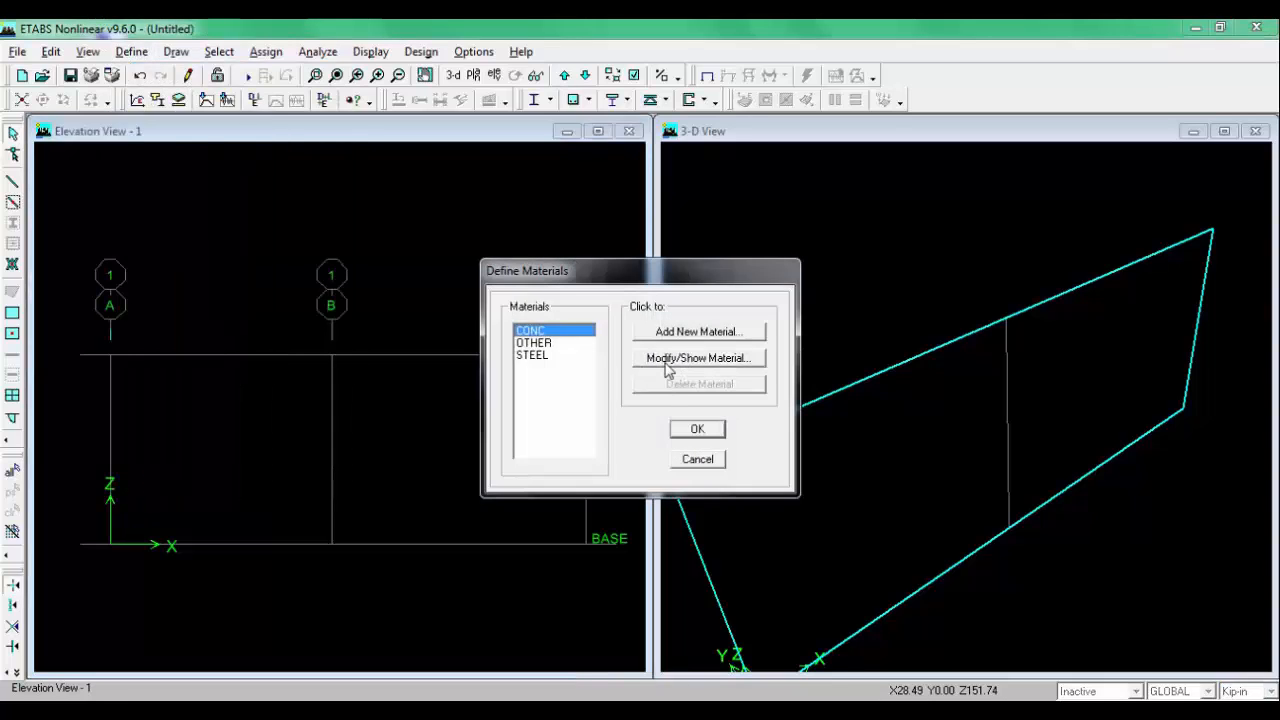
click(668, 362)
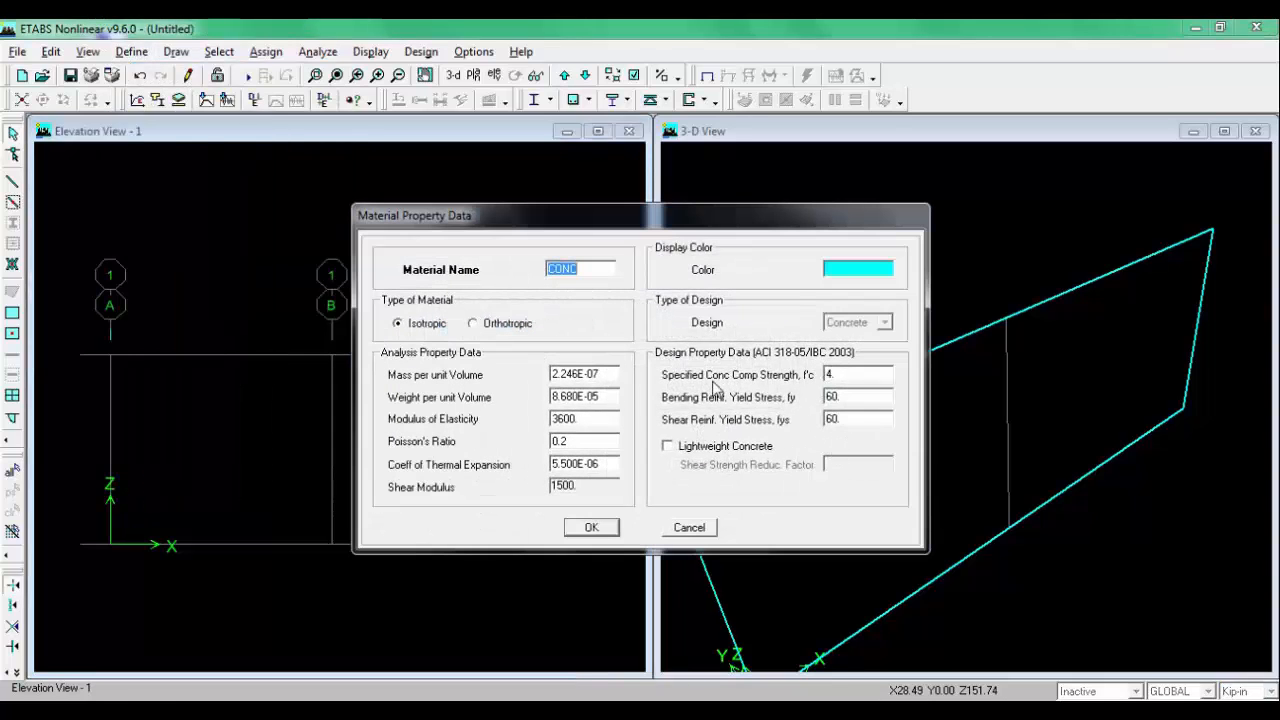
Step: Check the beam sketch, then set the CONC material's specified concrete compressive strength f'c to 3.5 and confirm the material
click(419, 714)
click(494, 674)
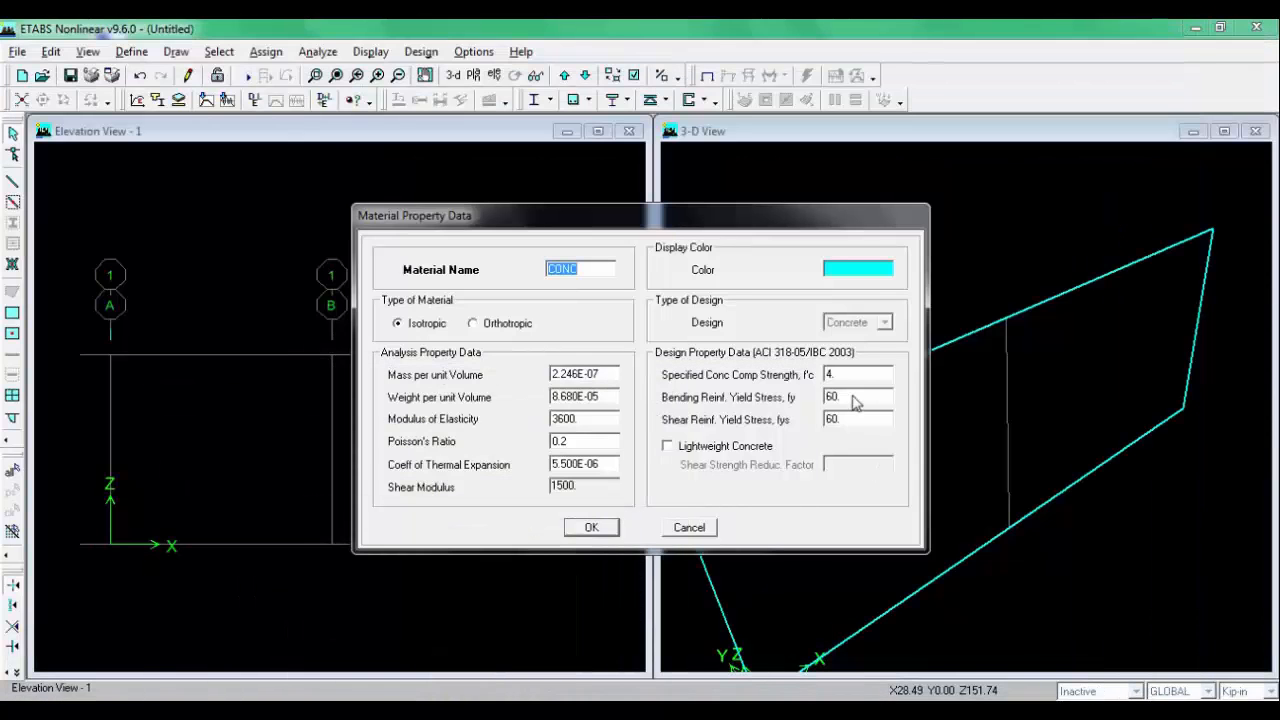
double_click(840, 373)
text(3)
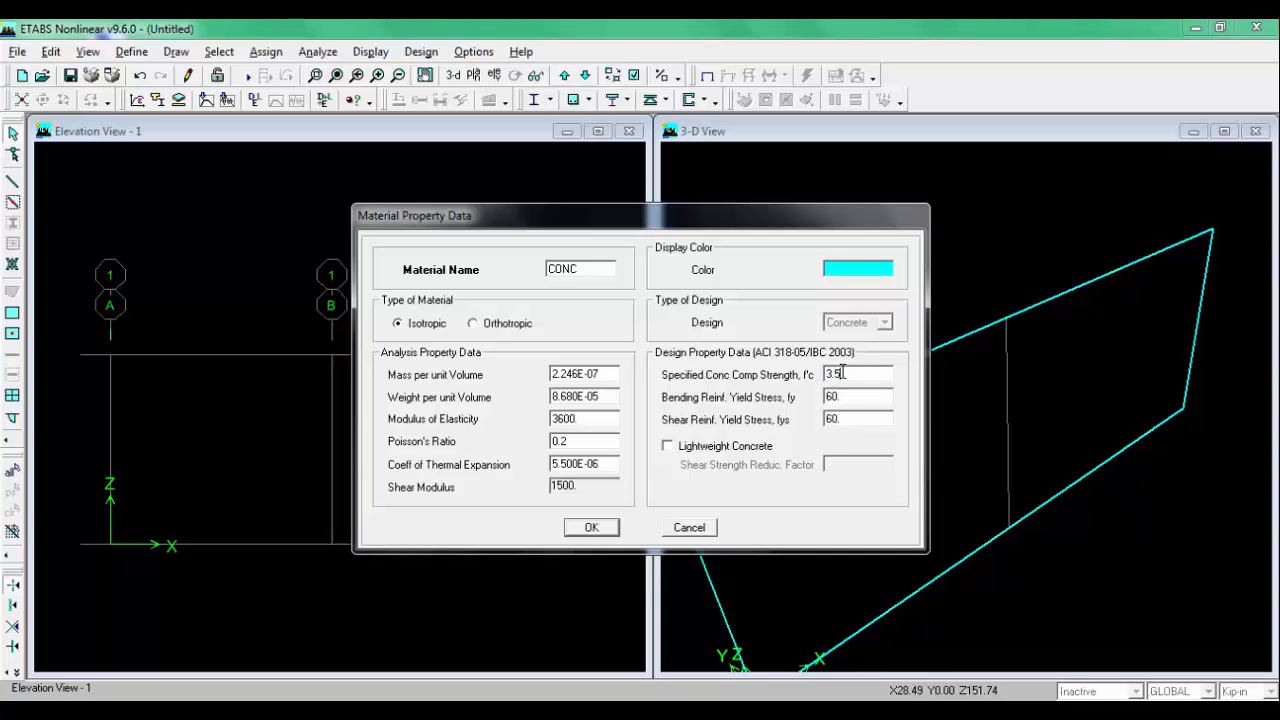
click(596, 529)
click(697, 428)
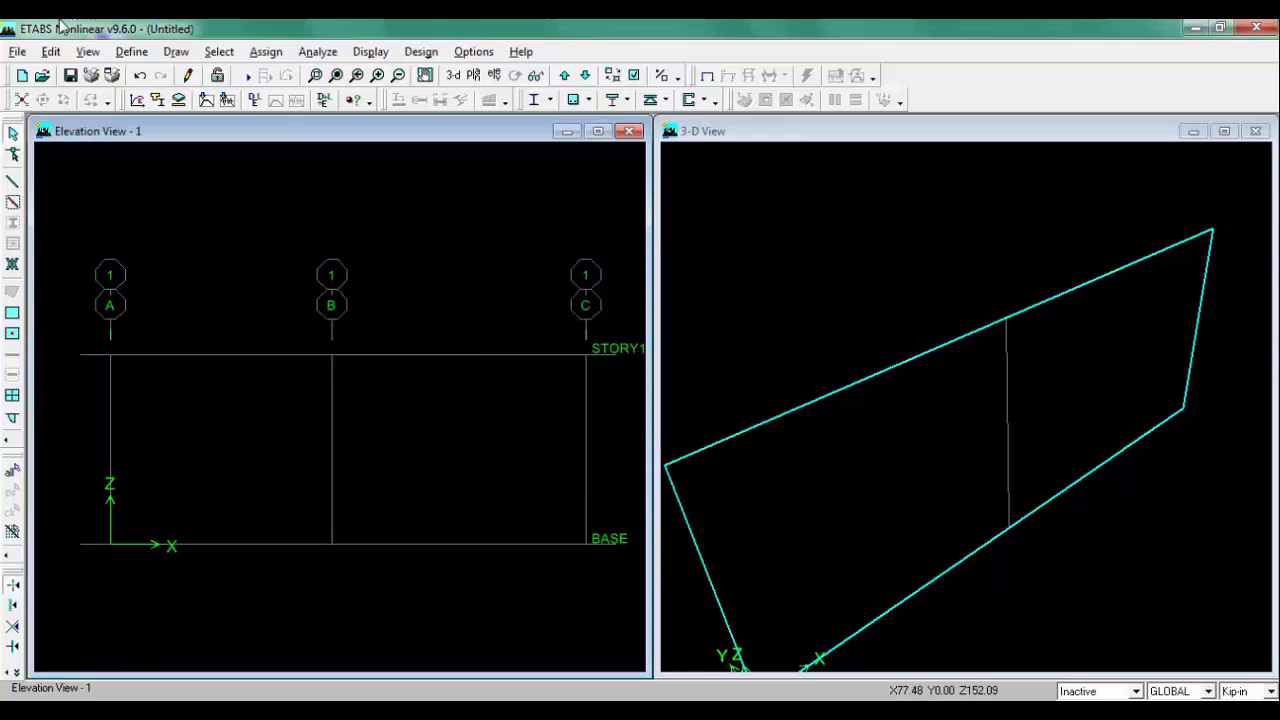
Step: Open the frame section definitions and delete all the default frame sections
click(132, 51)
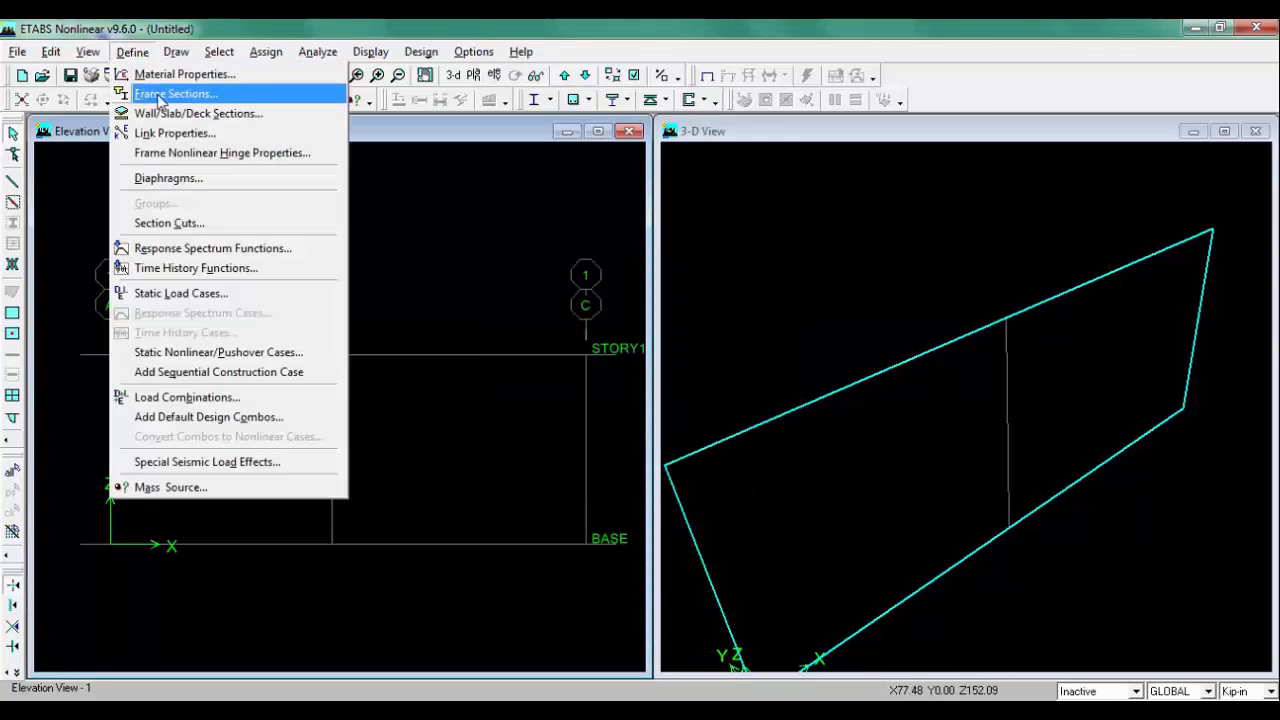
click(170, 93)
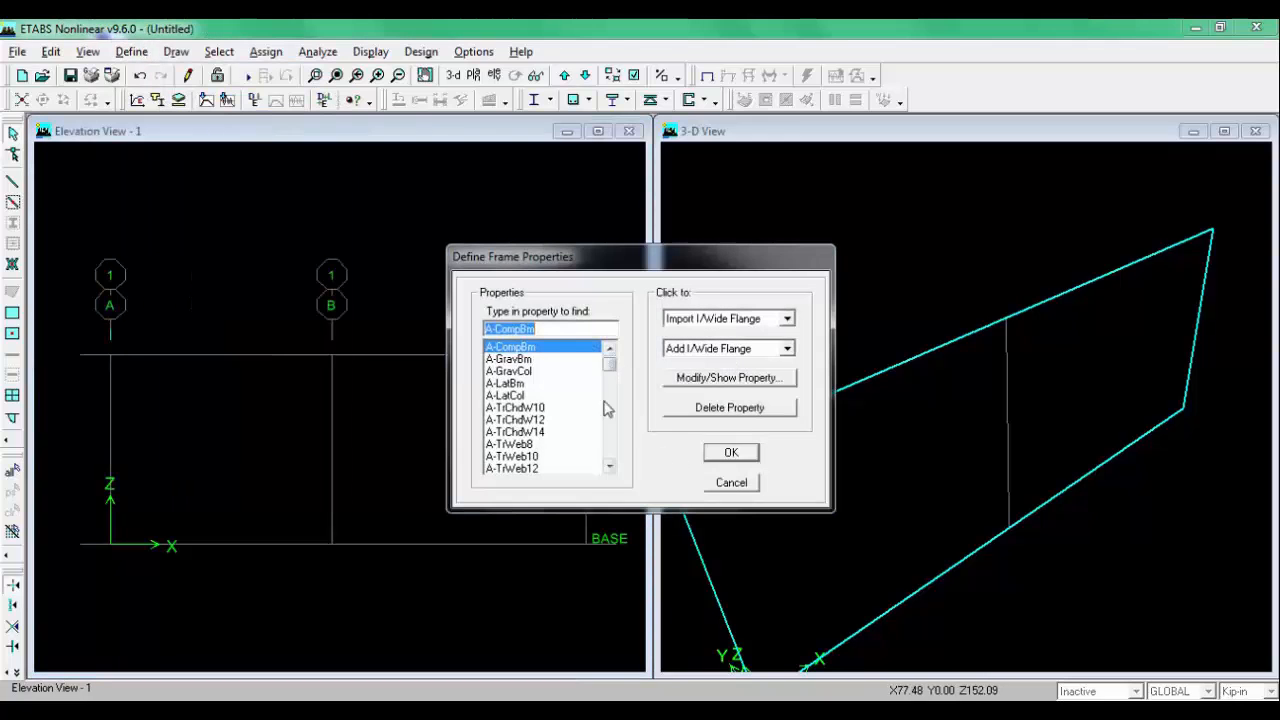
drag(609, 364, 609, 451)
click(511, 456)
click(511, 468)
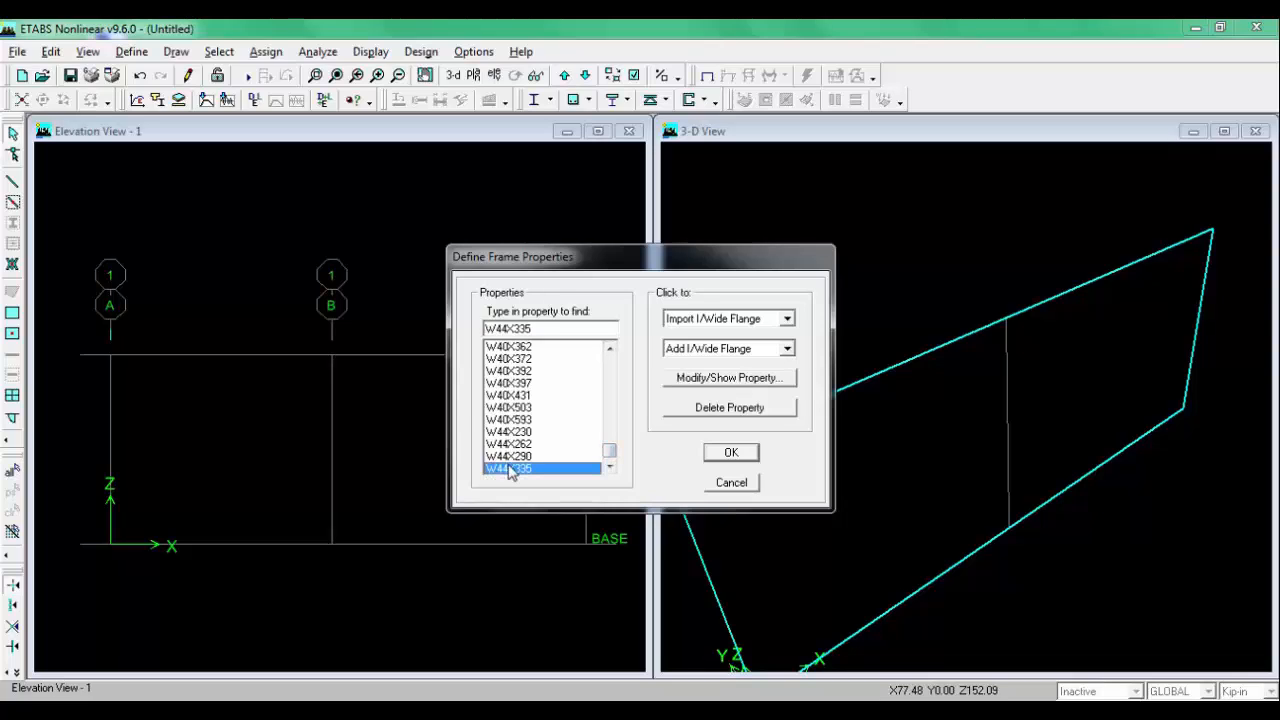
key(shift+Home)
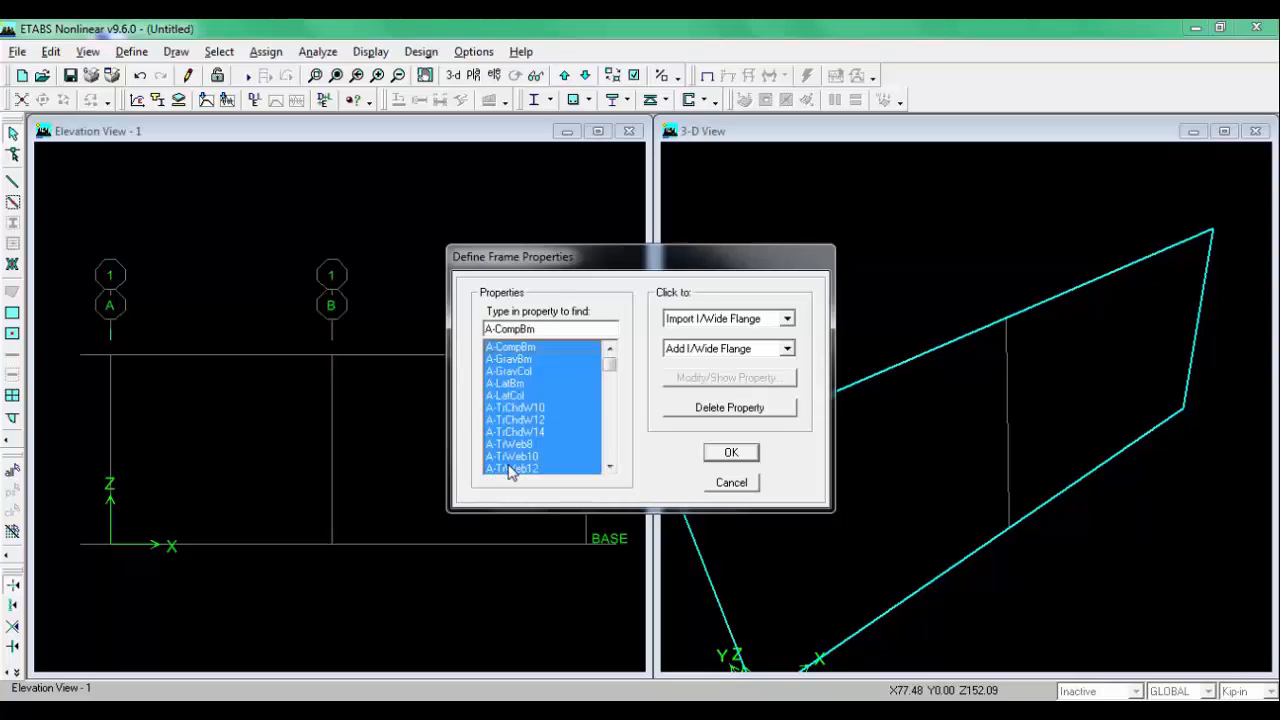
click(669, 410)
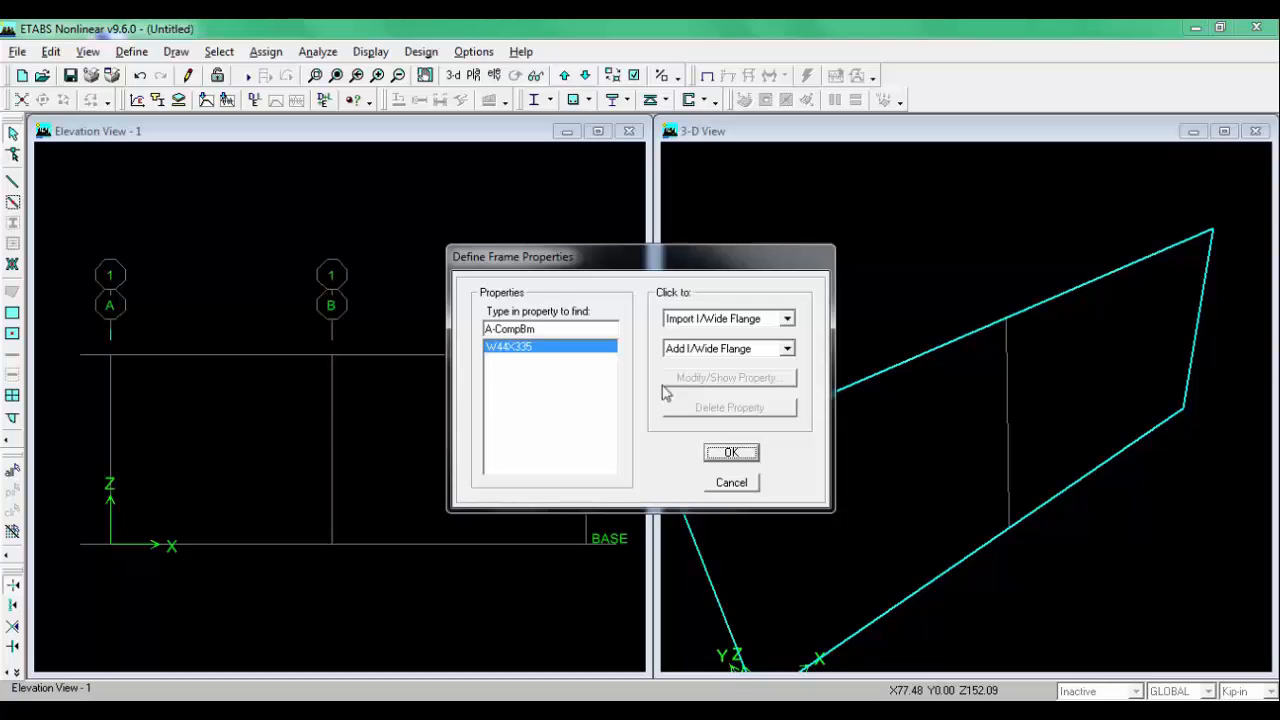
click(718, 350)
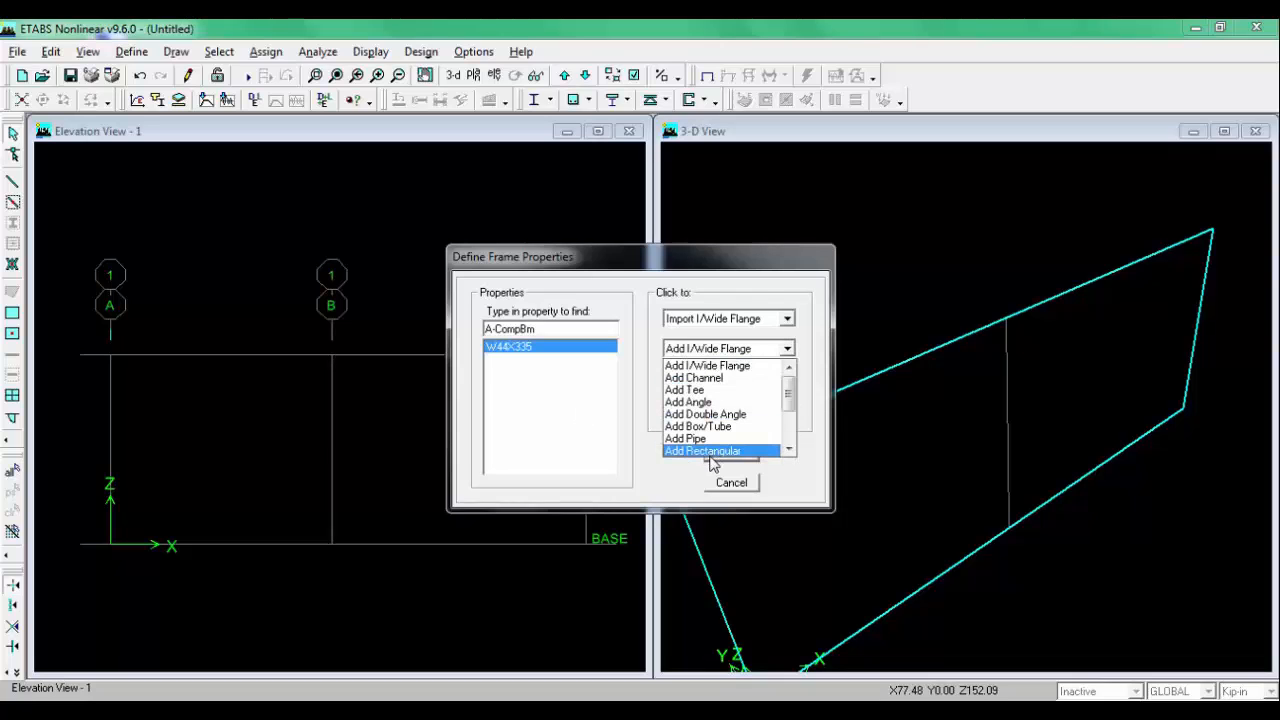
click(711, 458)
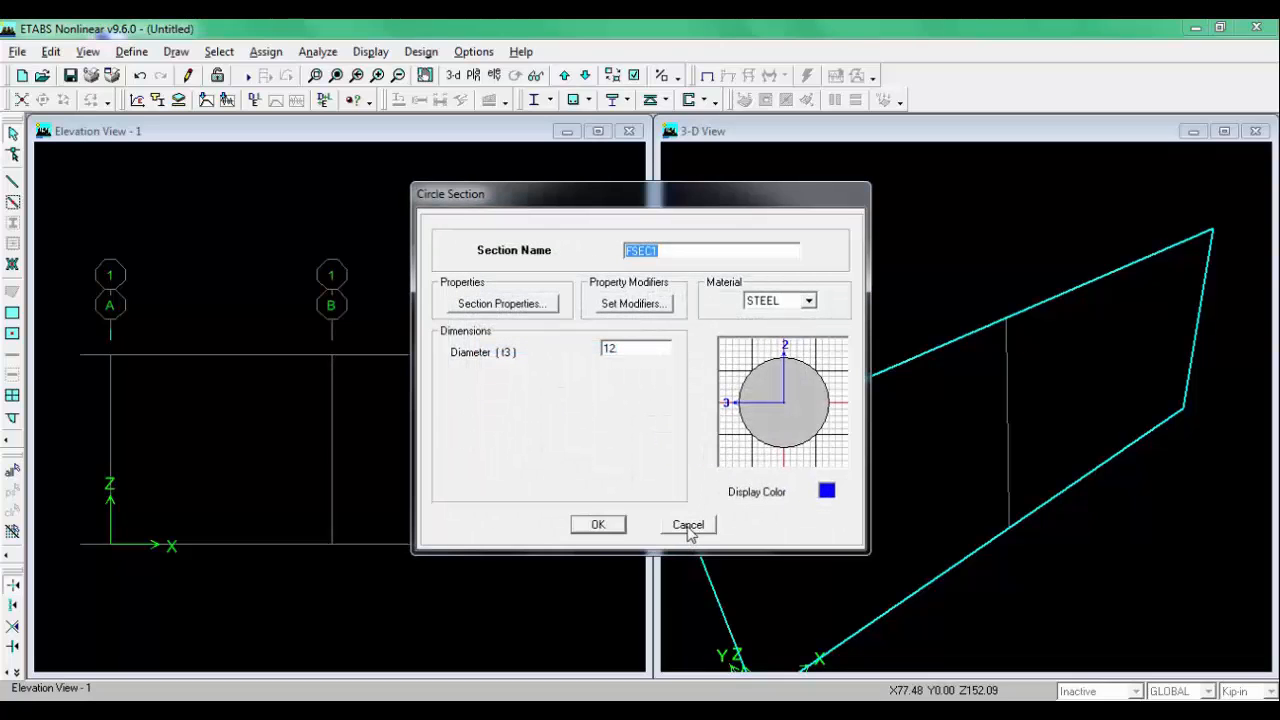
click(688, 525)
Step: Add a new rectangular frame section named B10X15, checking the sketch for its size
click(728, 348)
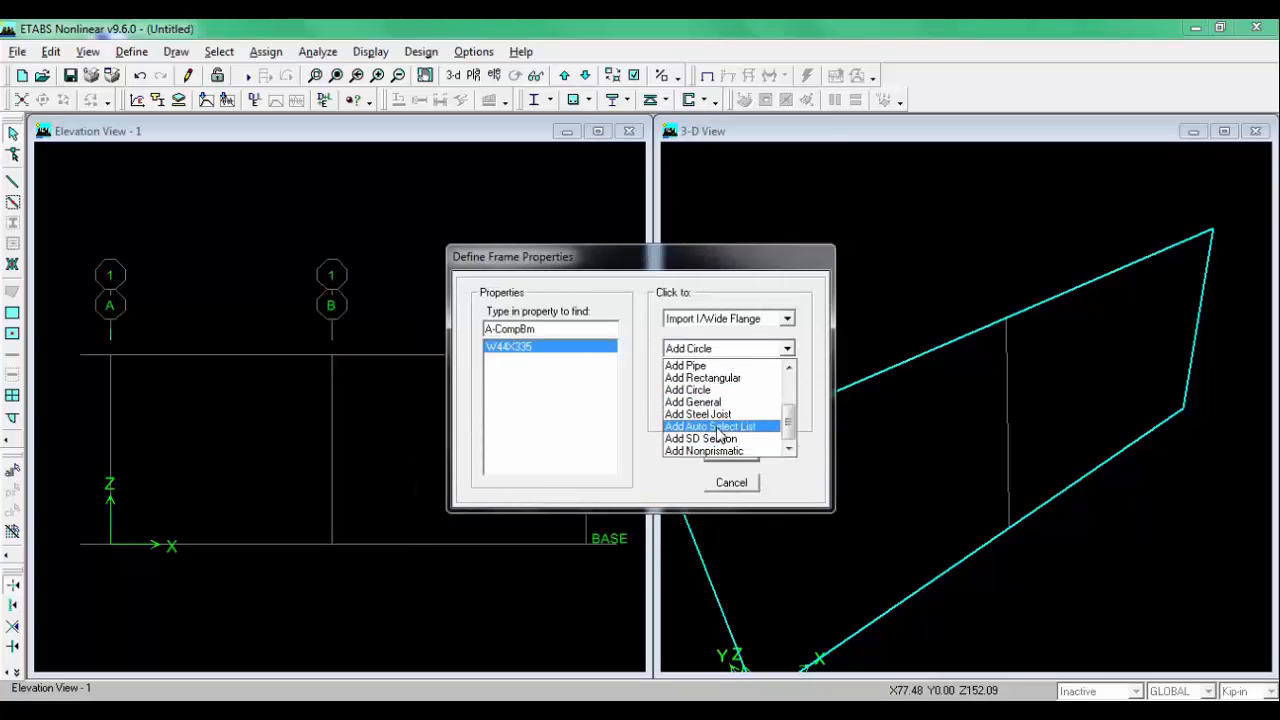
scroll(719, 410, up, 2)
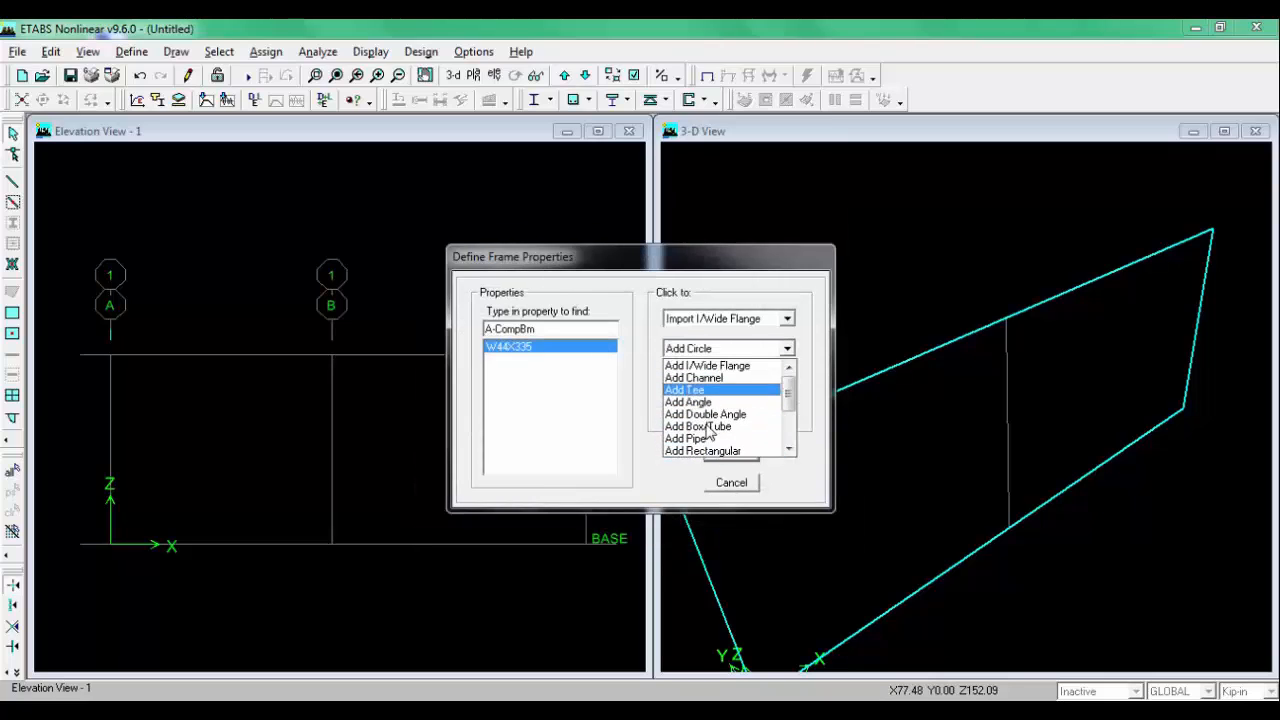
scroll(705, 415, down, 1)
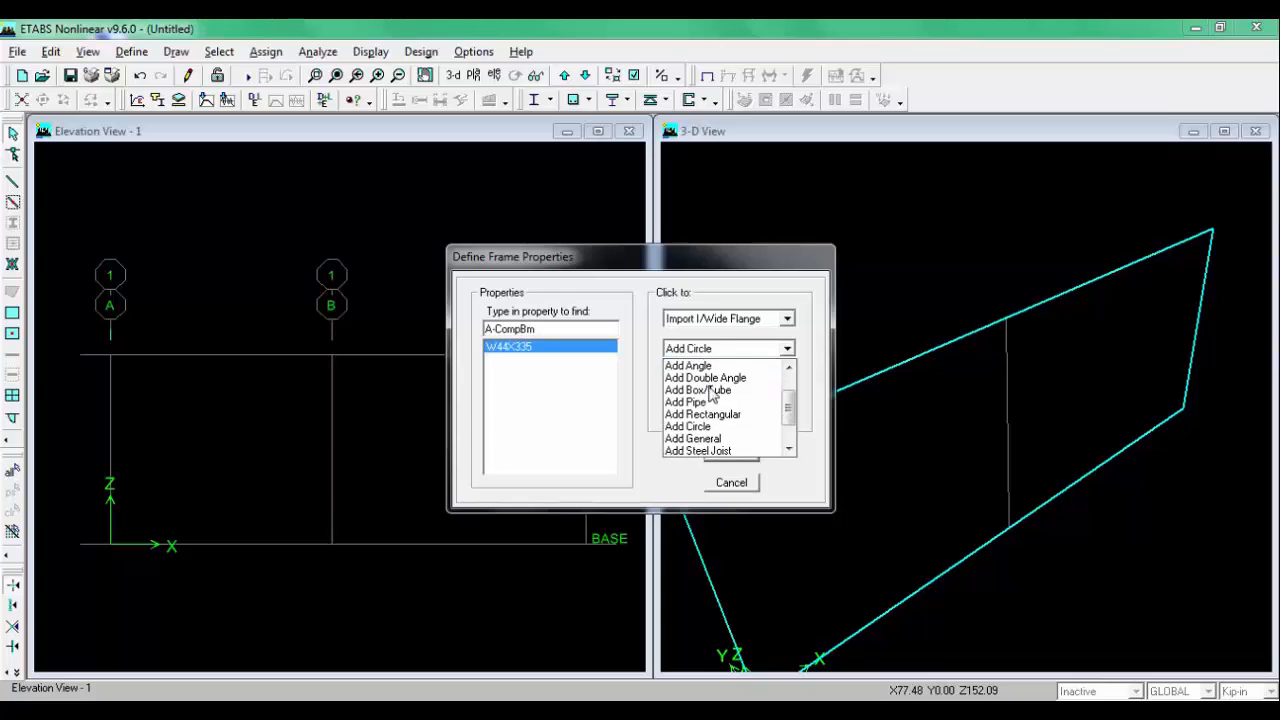
click(727, 420)
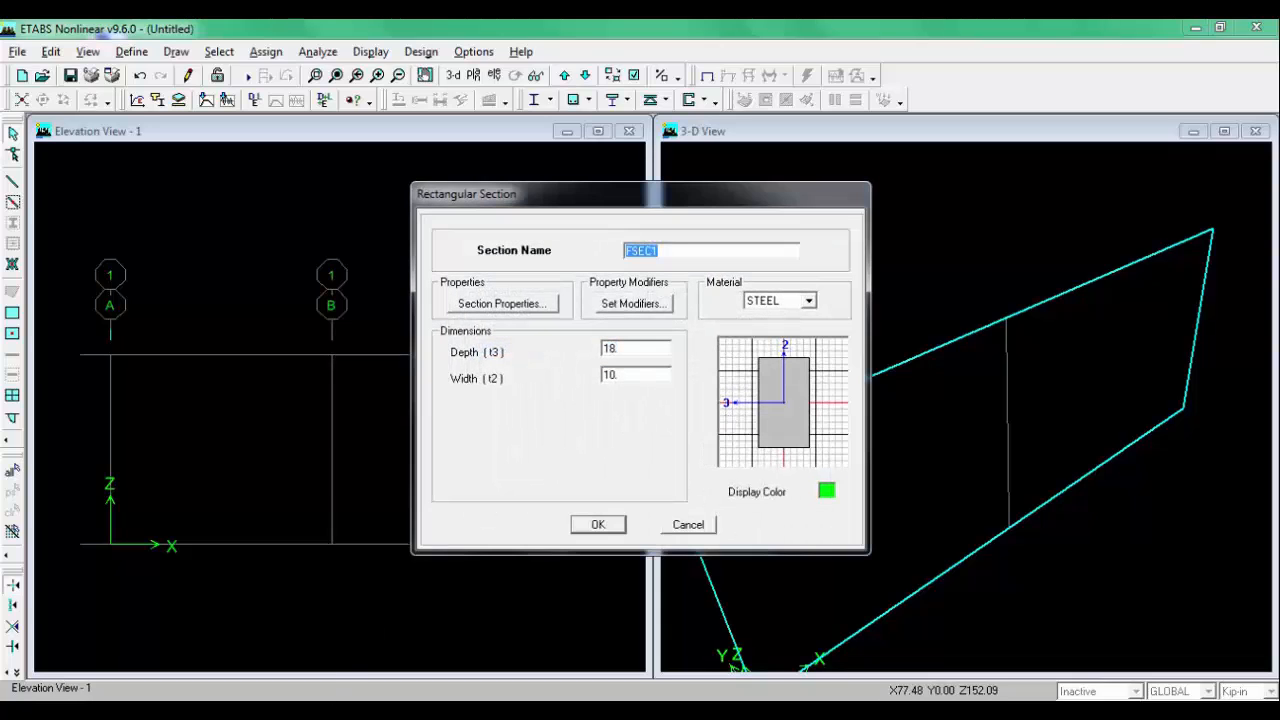
key(alt+Tab)
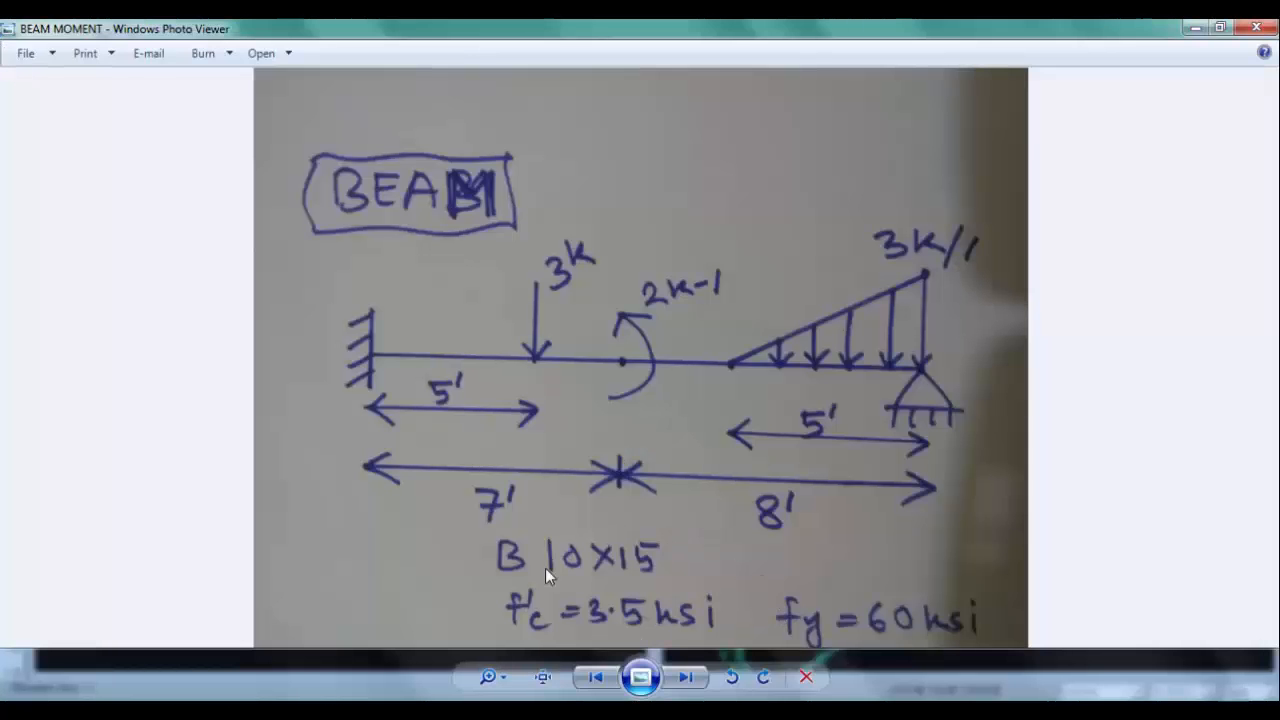
click(430, 706)
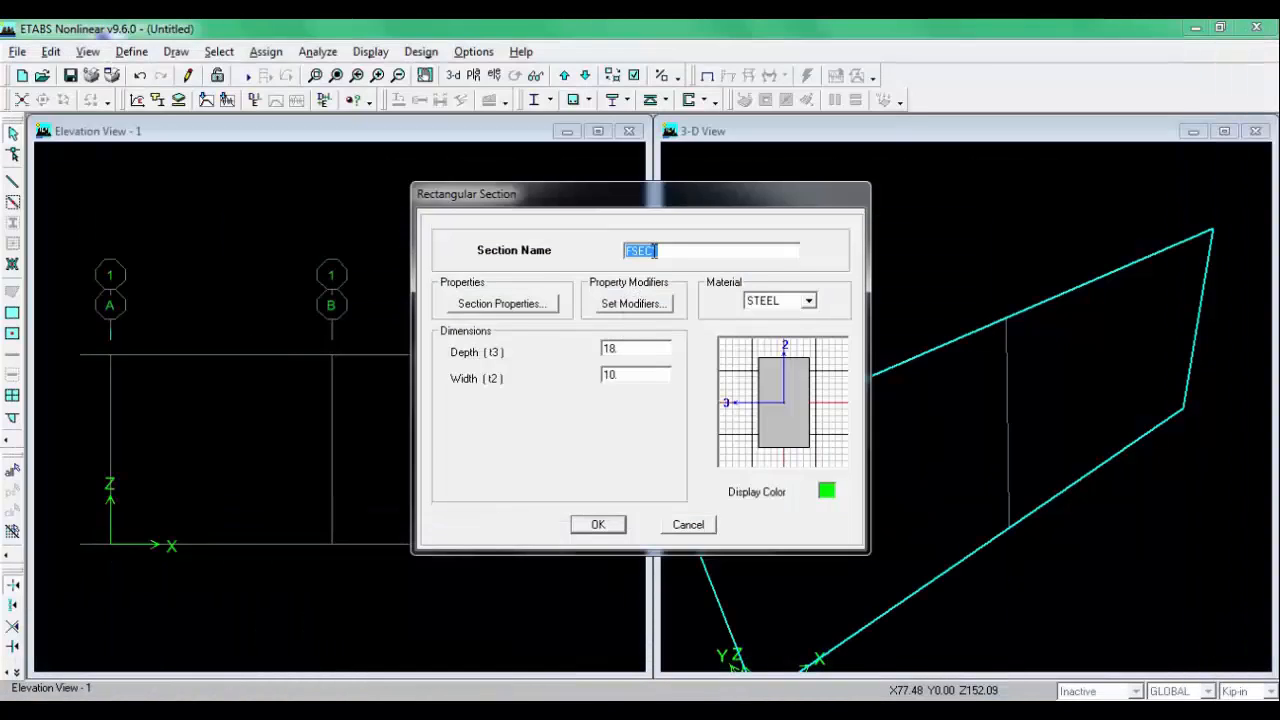
text(B10X15)
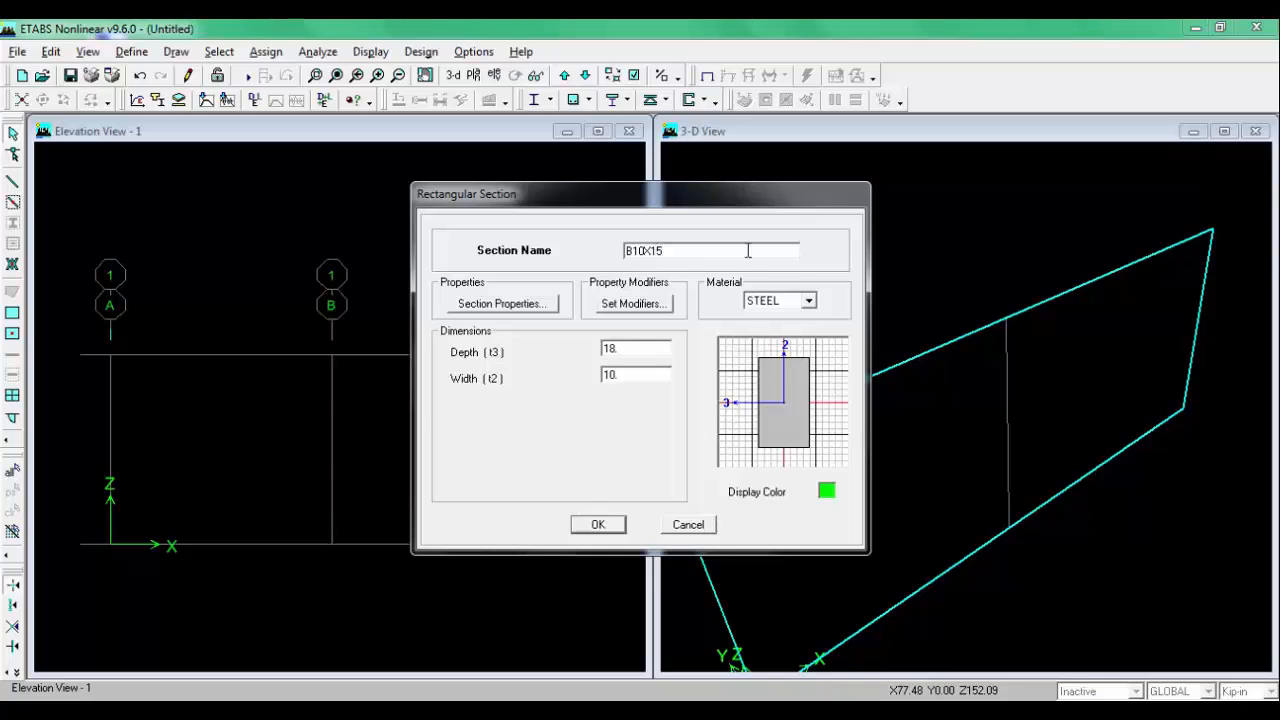
Step: Set the B10X15 section's material to CONC with depth 15 and width 10
click(808, 301)
click(760, 317)
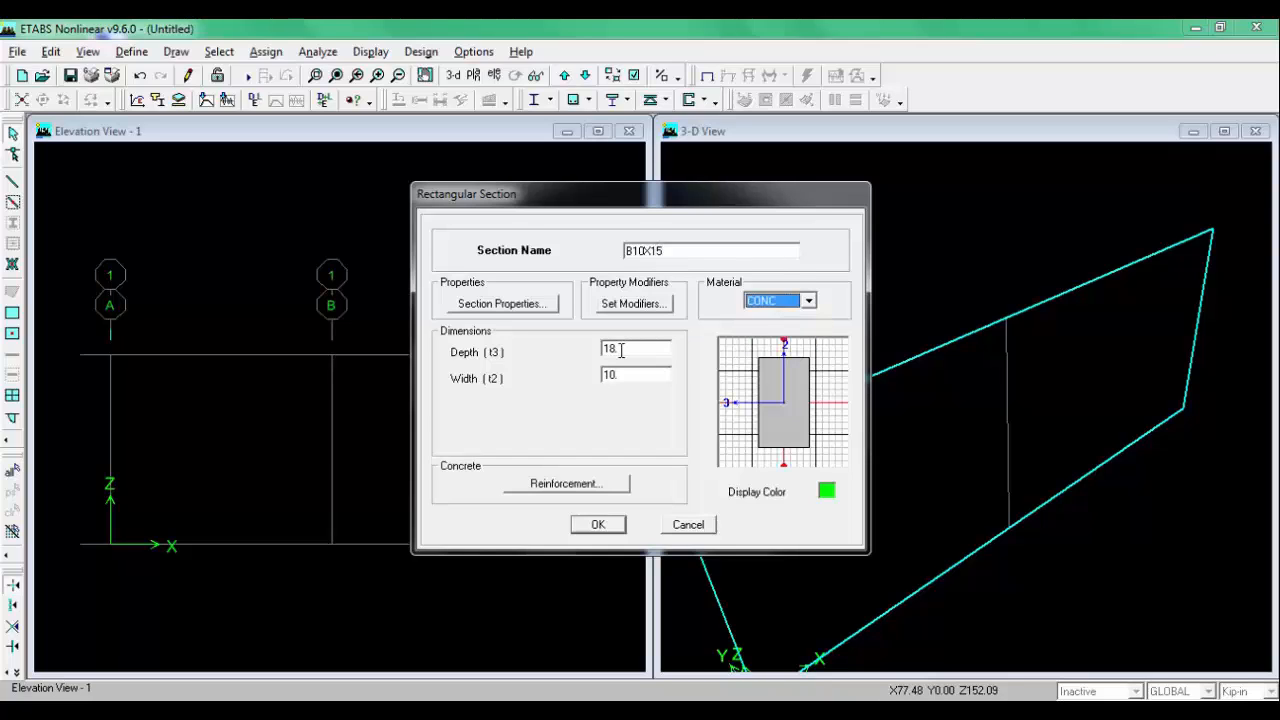
double_click(620, 349)
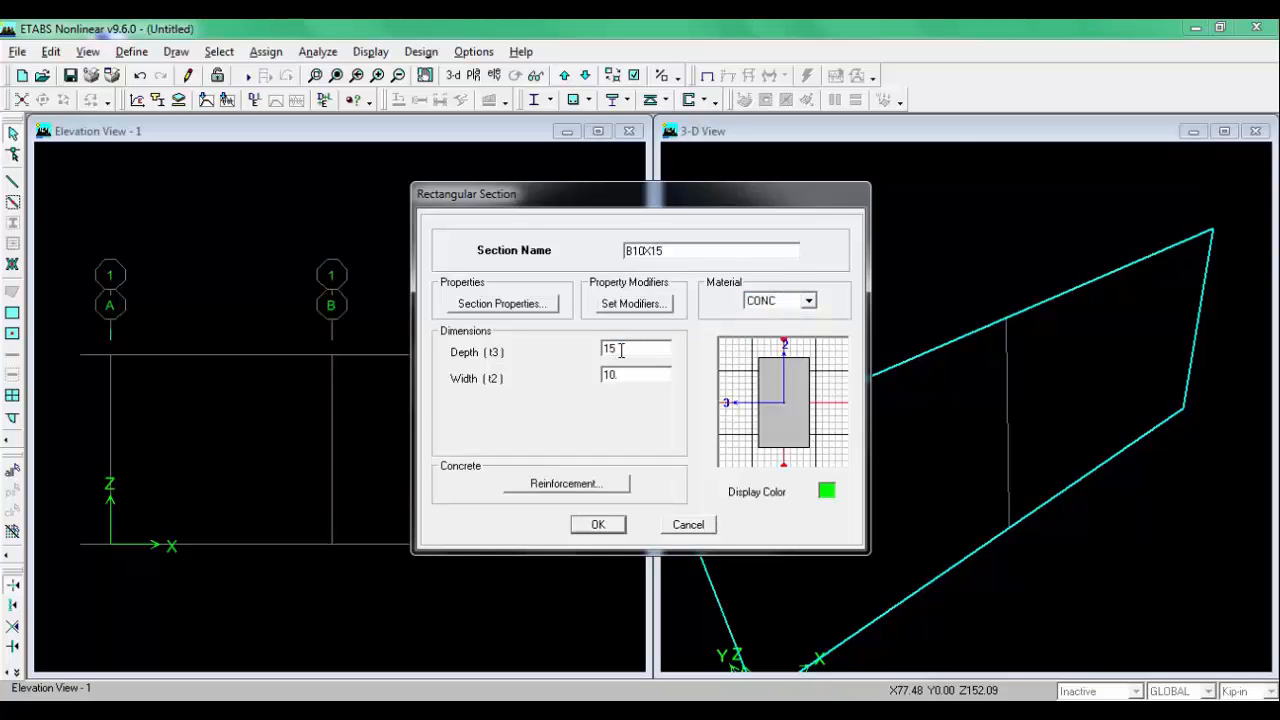
text(15)
double_click(645, 378)
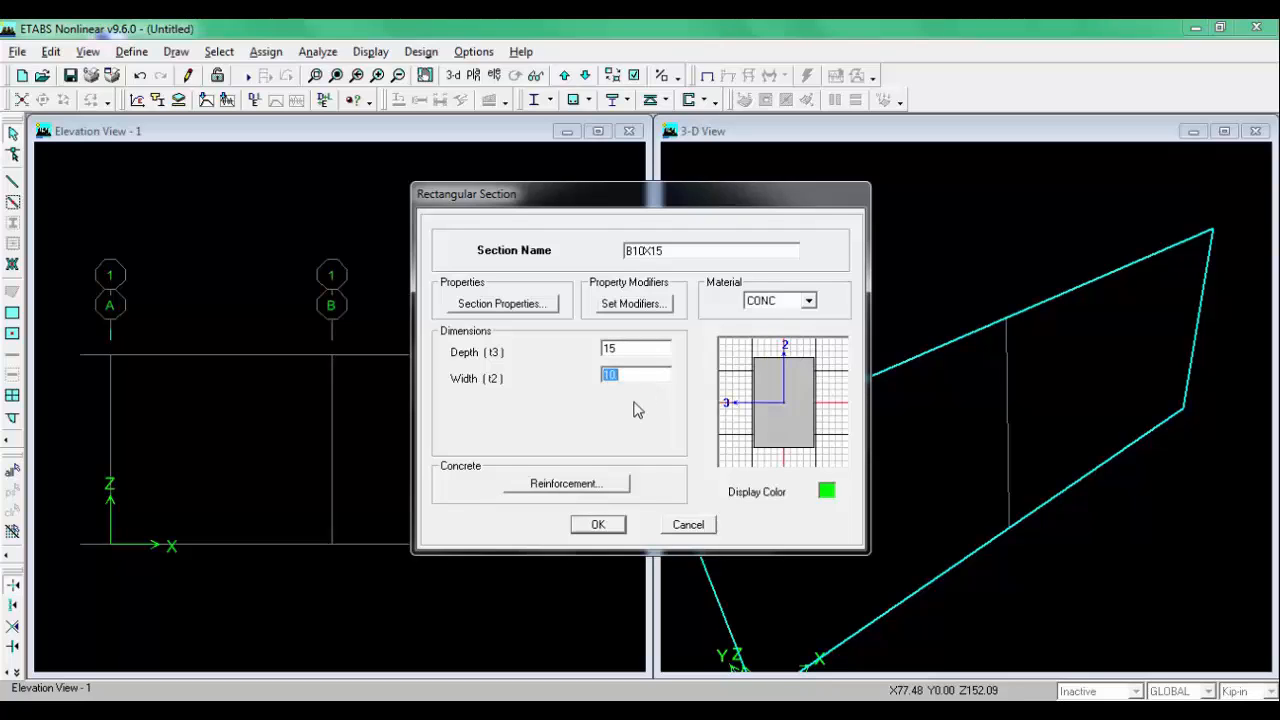
Step: Set the section's reinforcement design type to Beam and confirm the B10X15 section definition
click(566, 484)
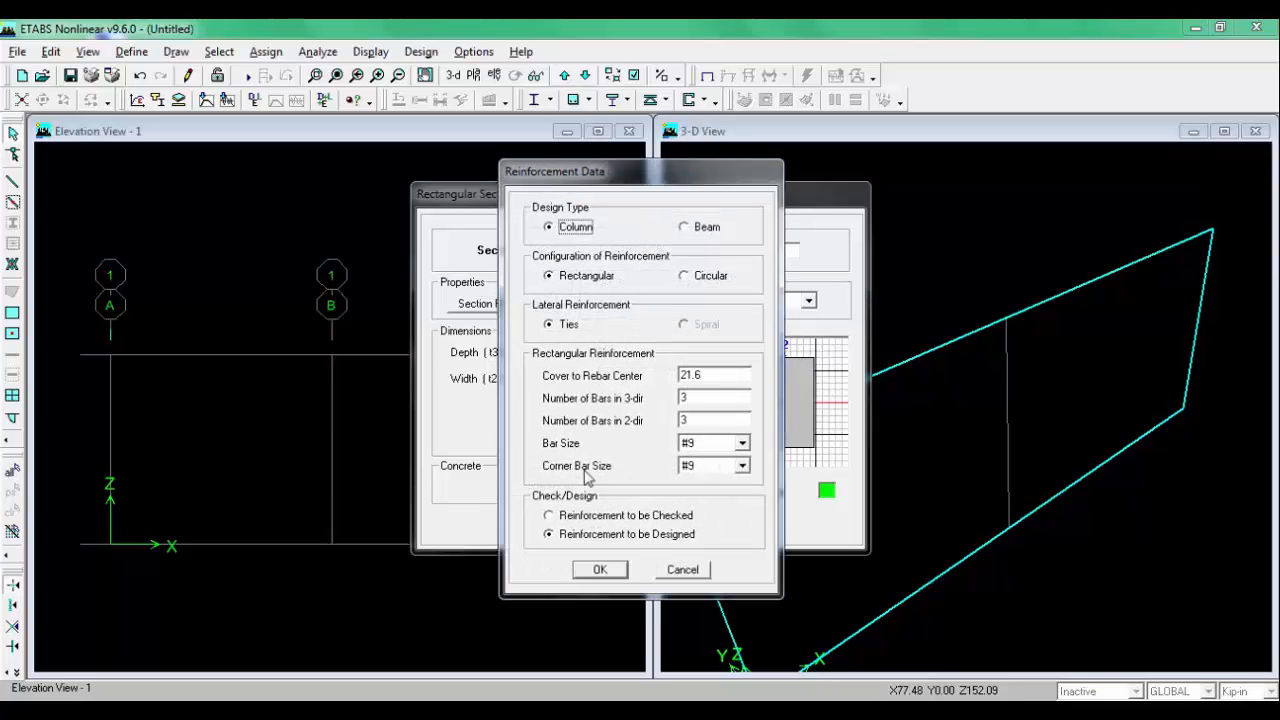
click(685, 227)
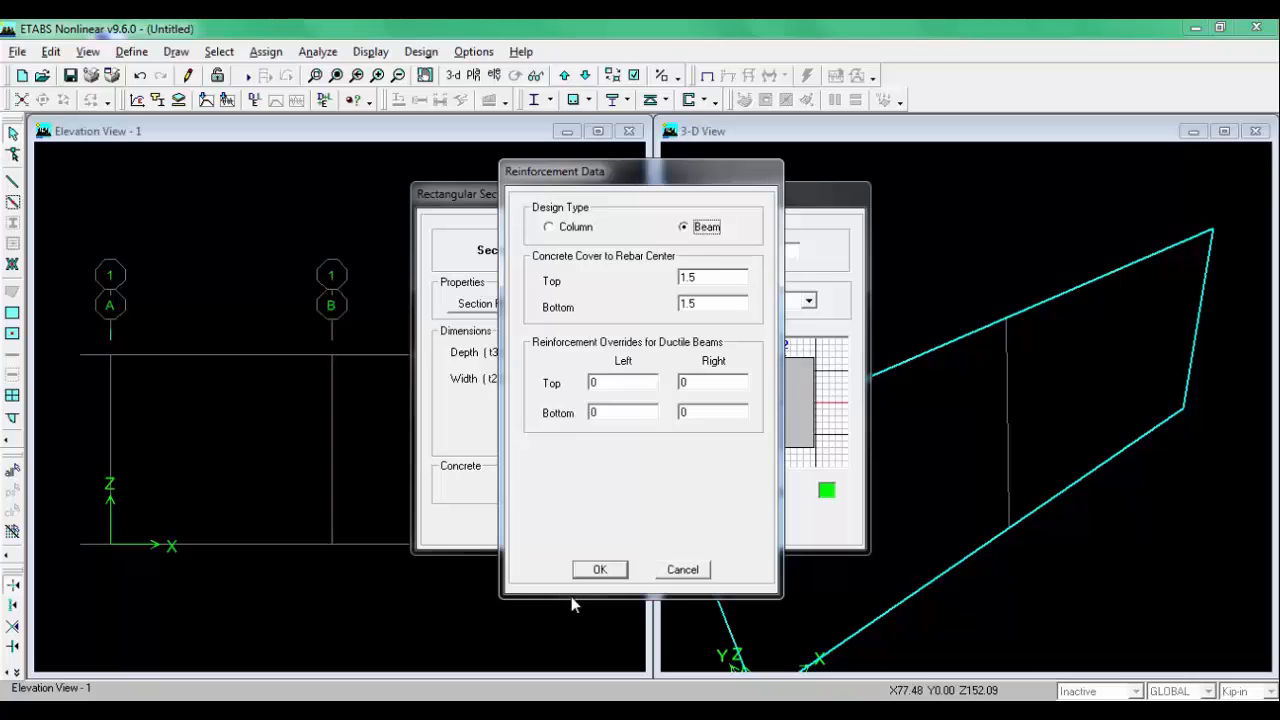
click(600, 570)
click(600, 526)
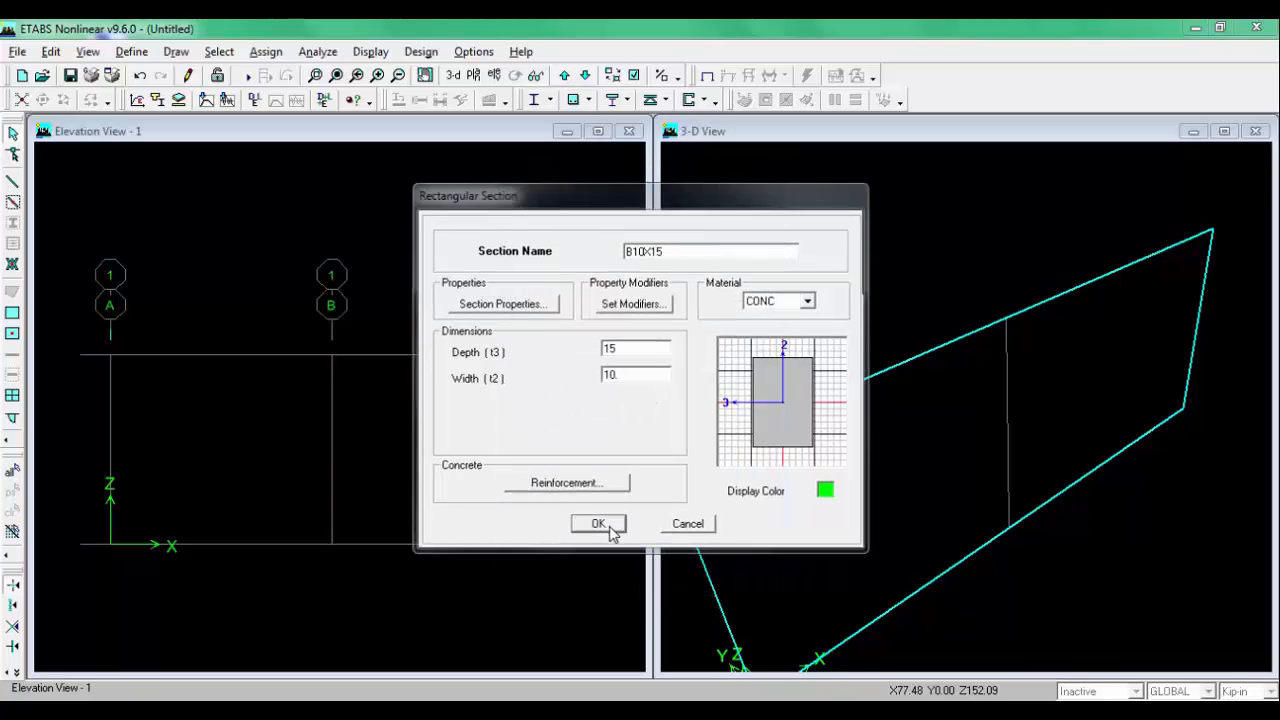
click(726, 454)
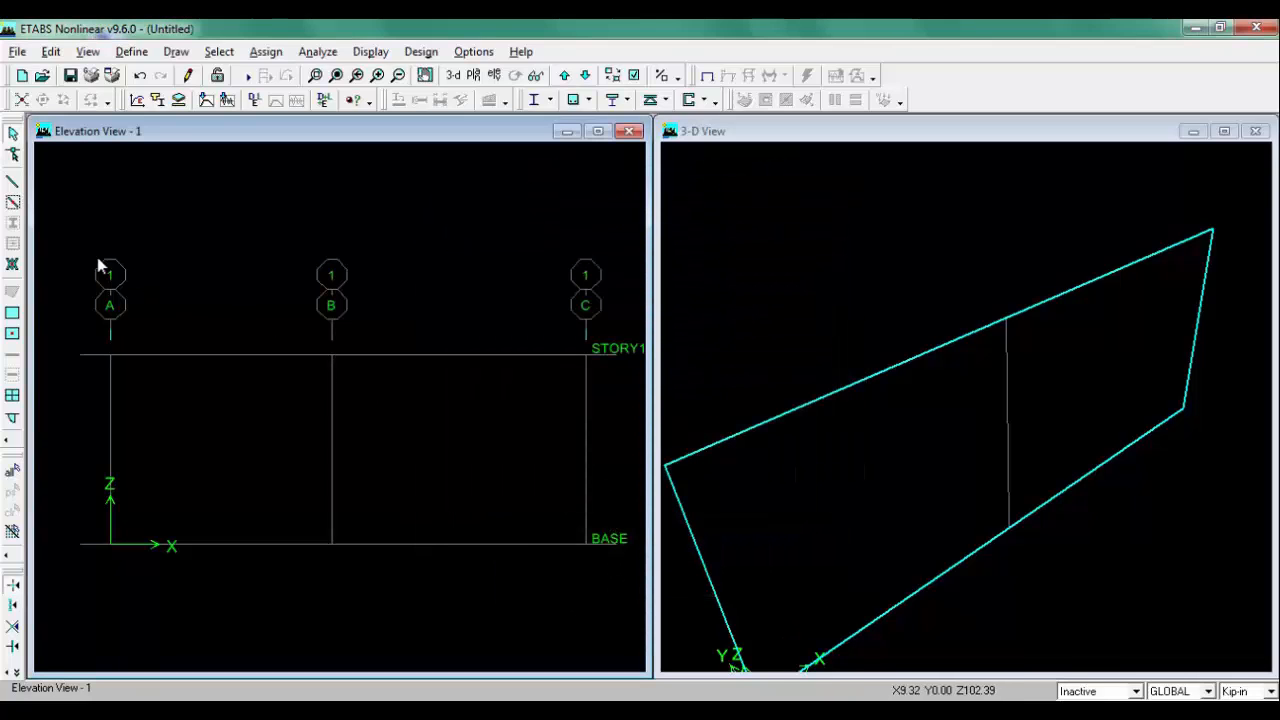
Step: Draw a B10X15 frame beam along STORY1 from grid A through grid B to grid C
click(13, 183)
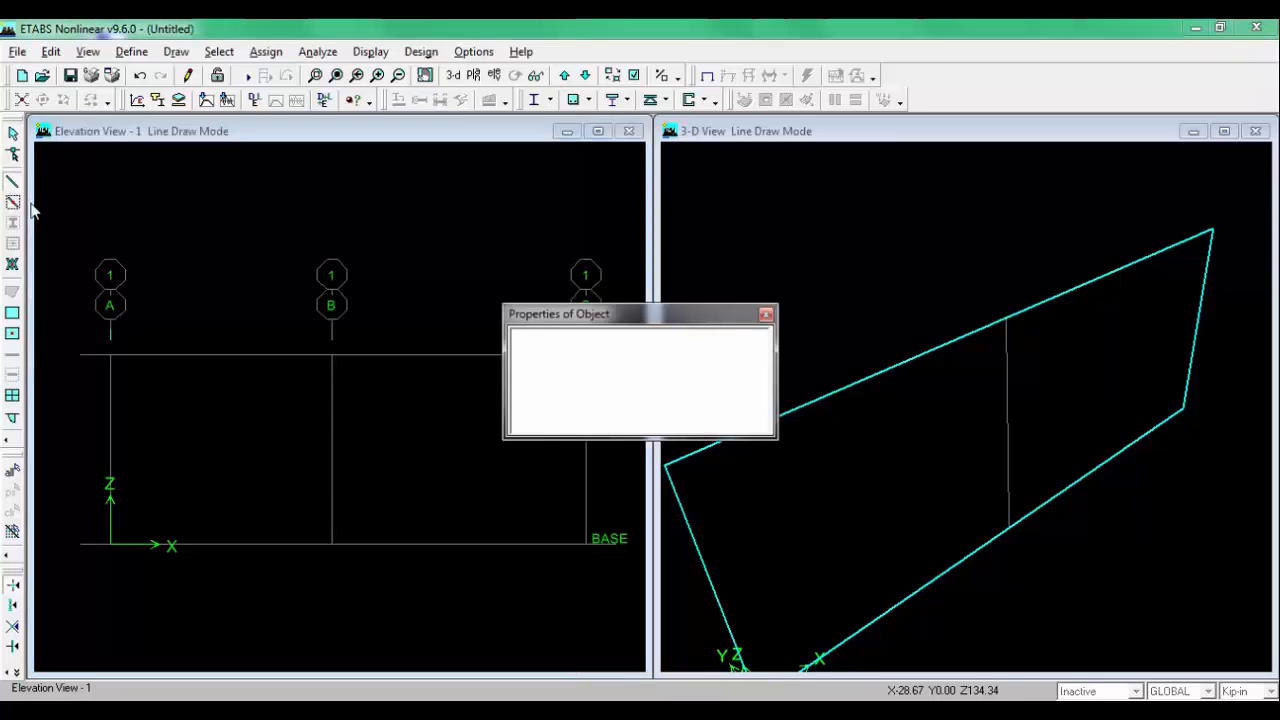
drag(598, 318, 889, 319)
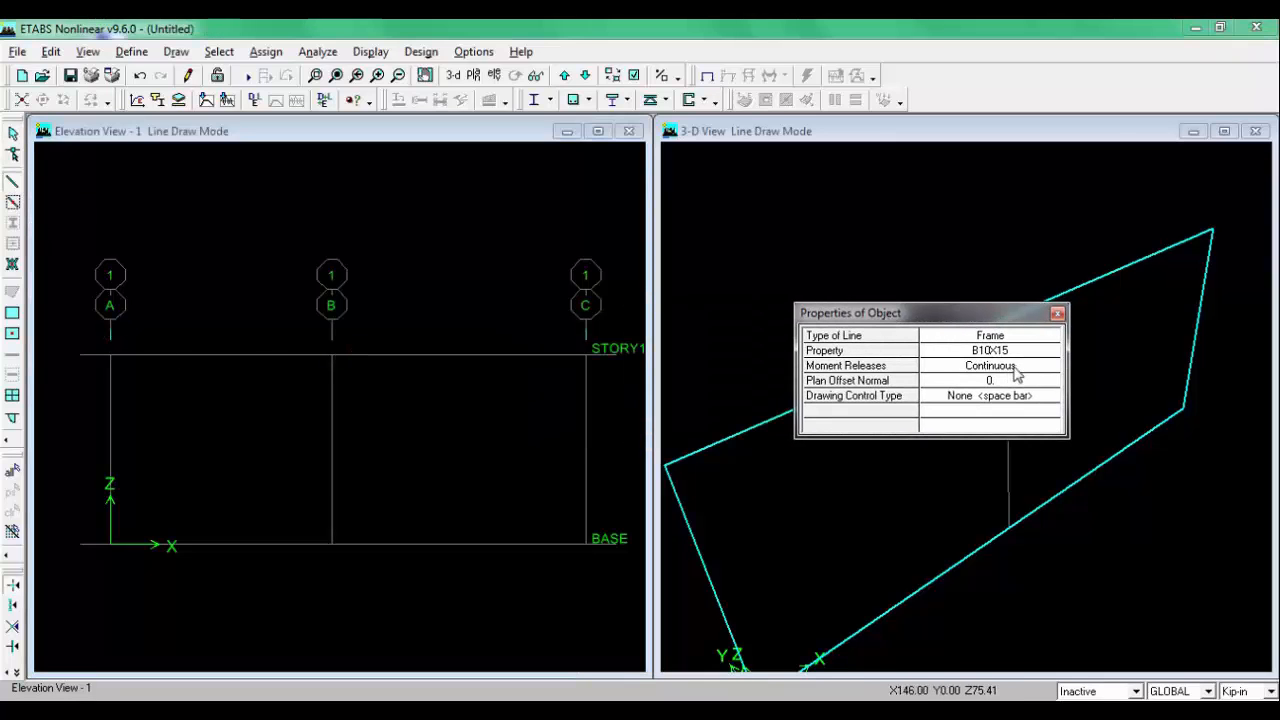
click(110, 354)
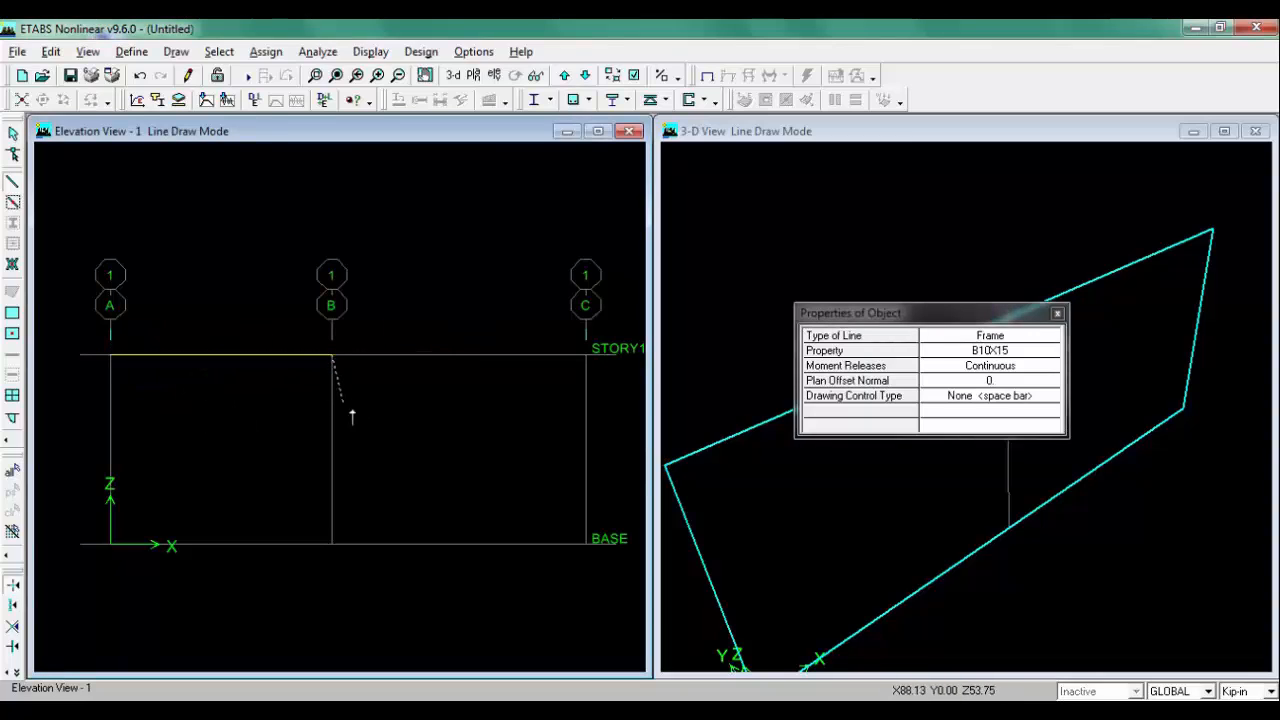
click(332, 355)
click(586, 355)
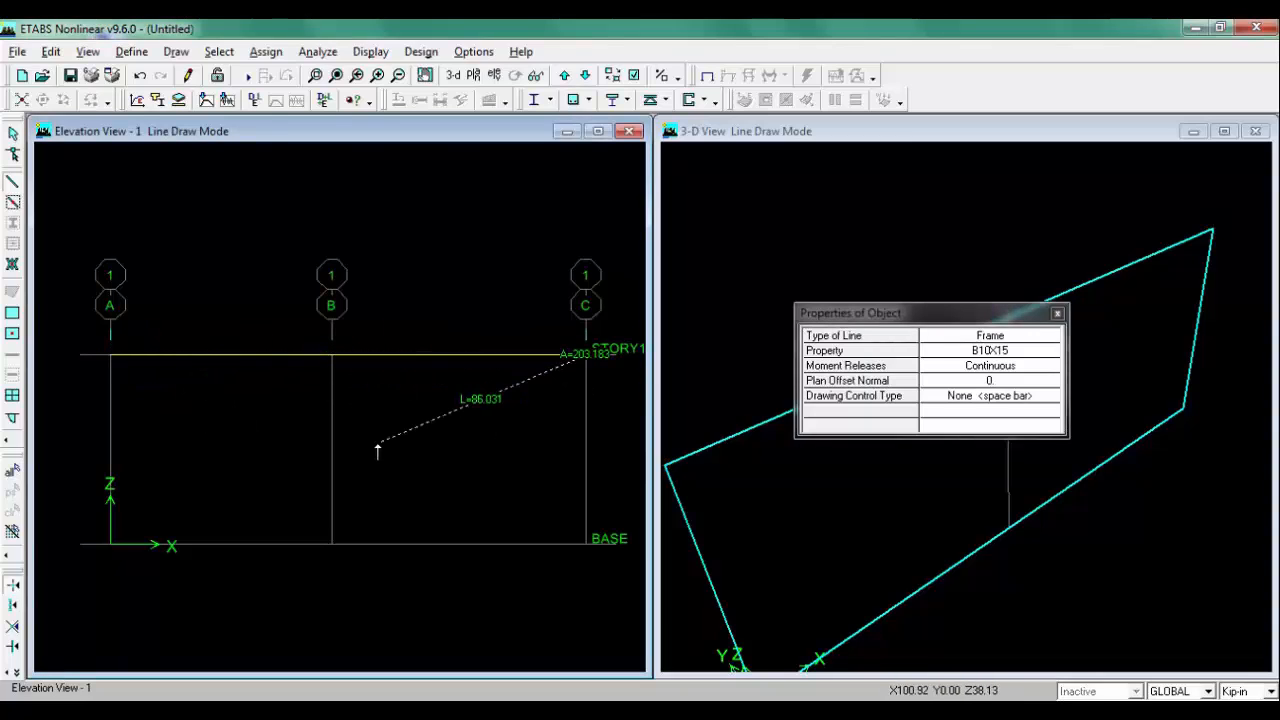
key(Escape)
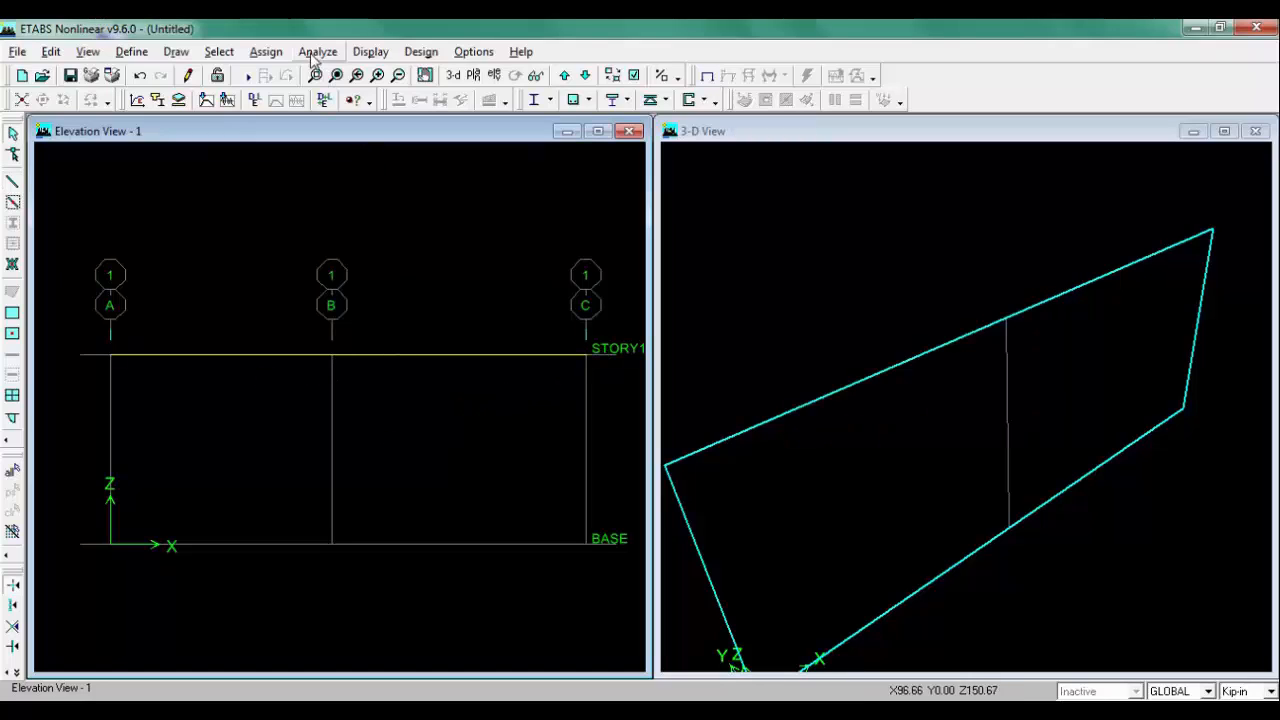
Step: Turn on the display of line local axes in the building view options for all windows
click(634, 76)
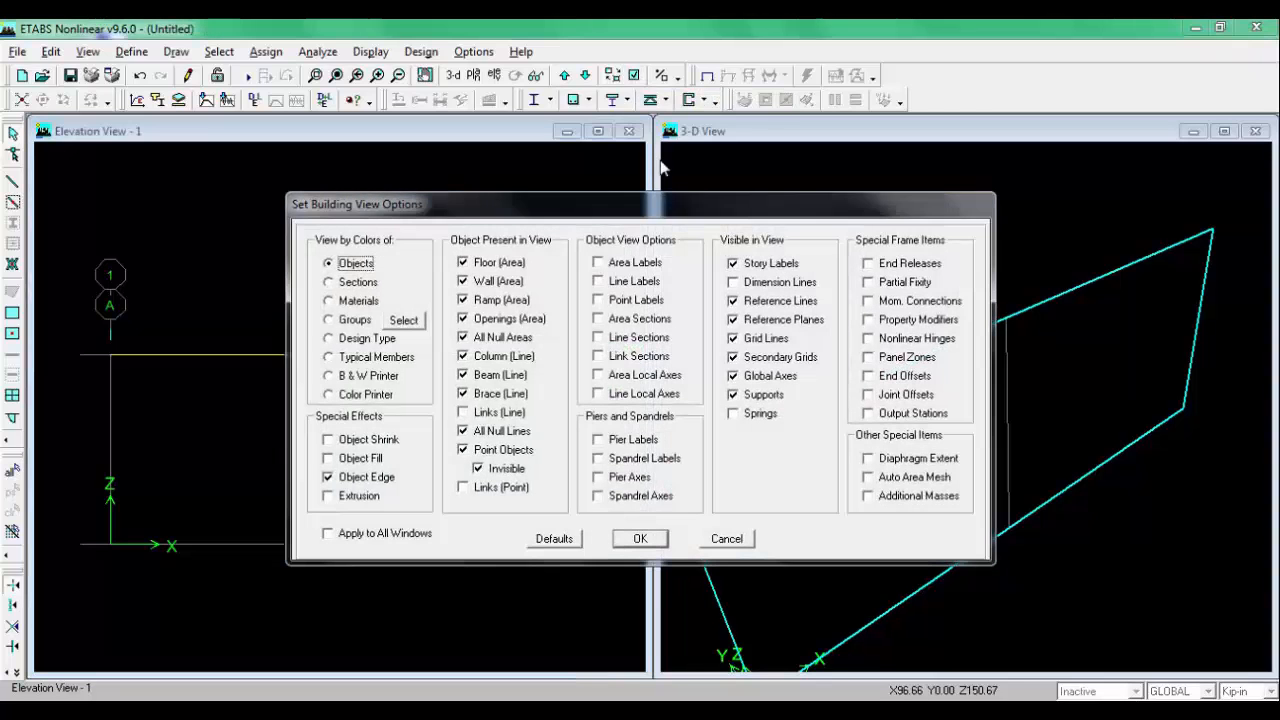
click(622, 396)
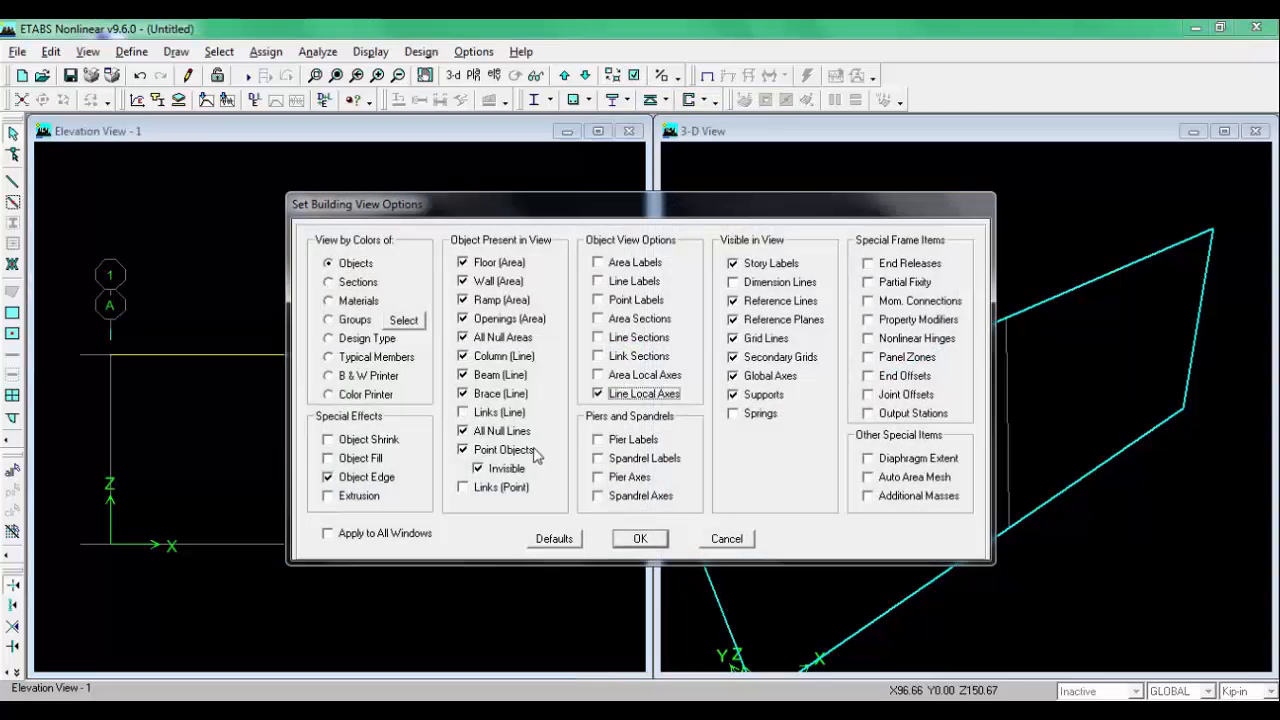
click(389, 534)
click(632, 539)
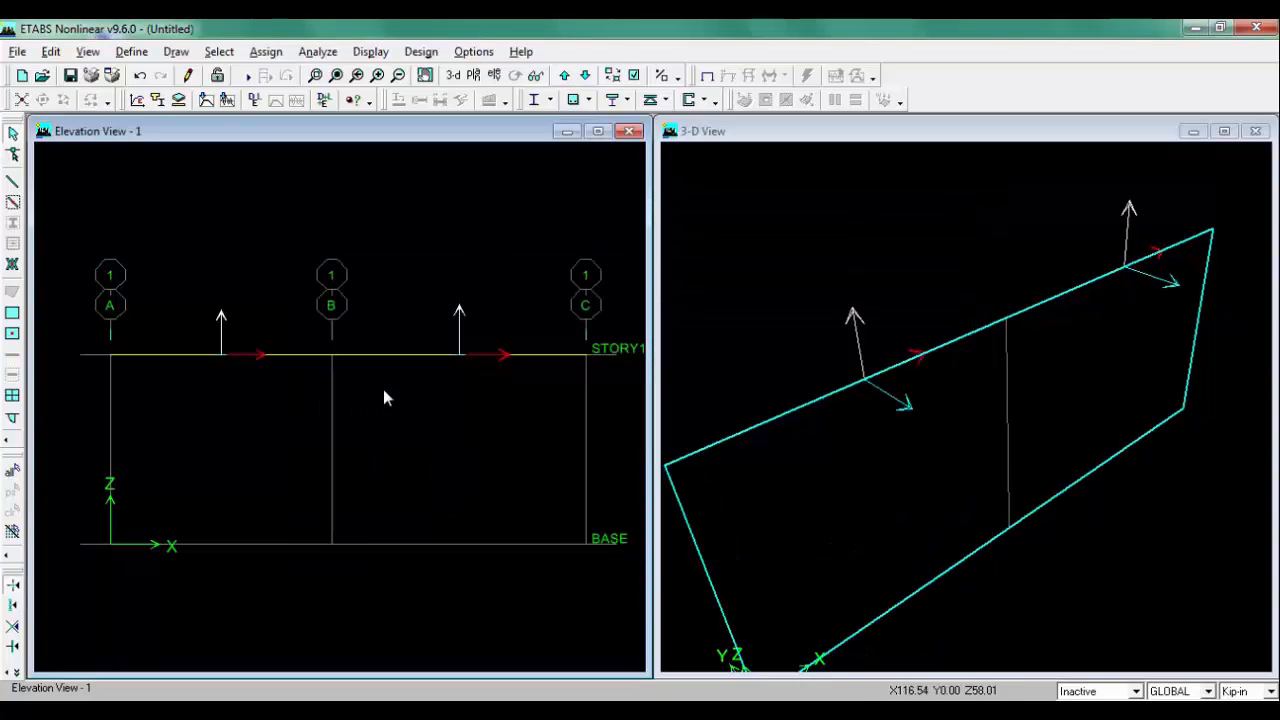
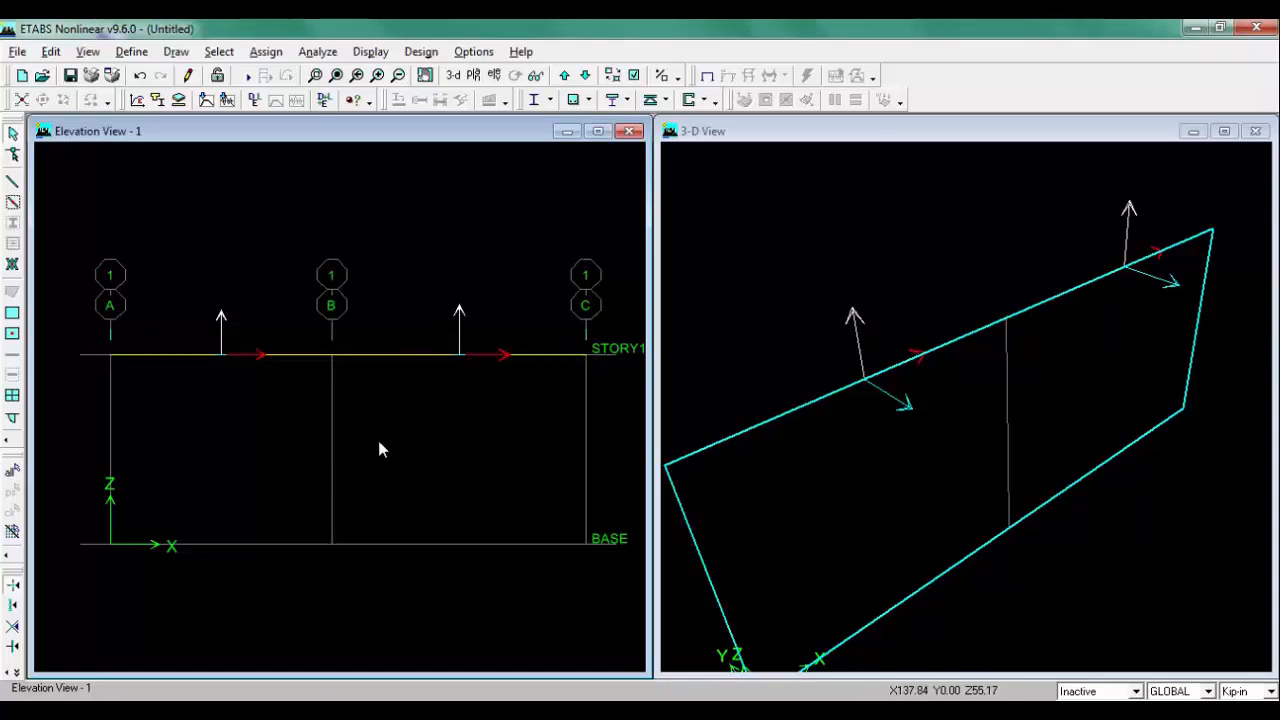
Step: Check the beam sketch and assign a fixed restraint to the joint at grid A on STORY1
click(306, 712)
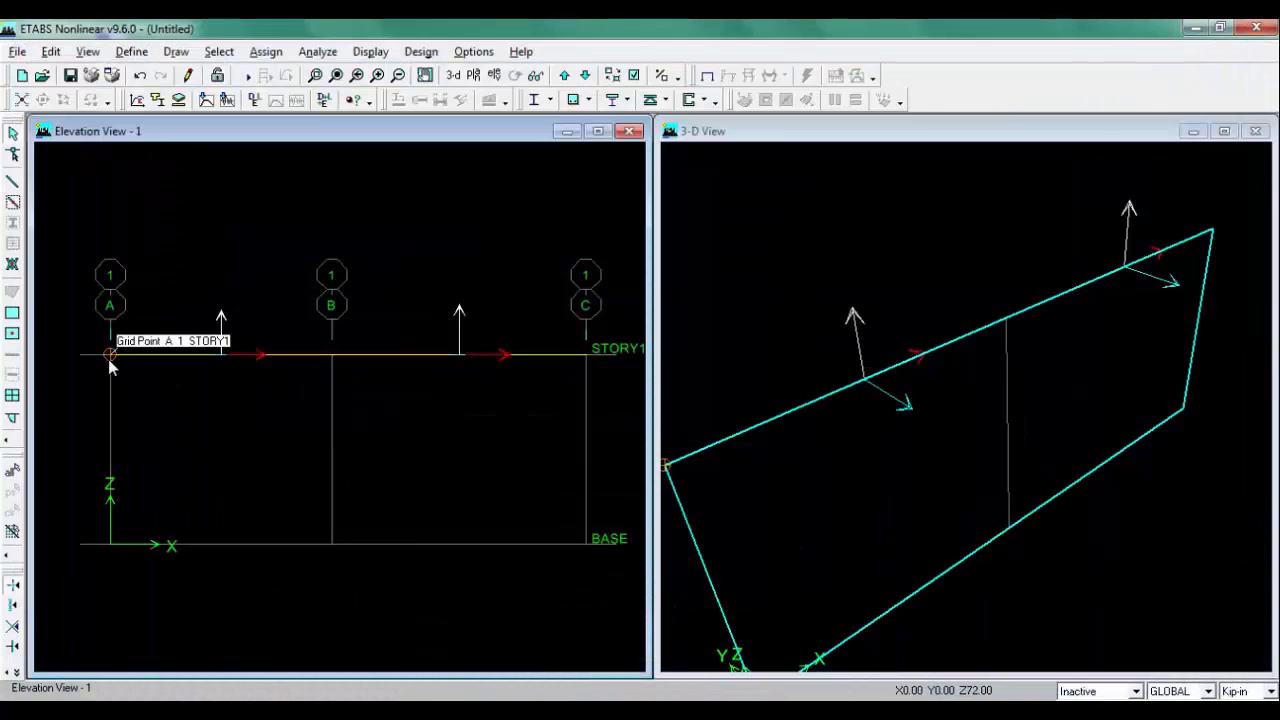
click(110, 354)
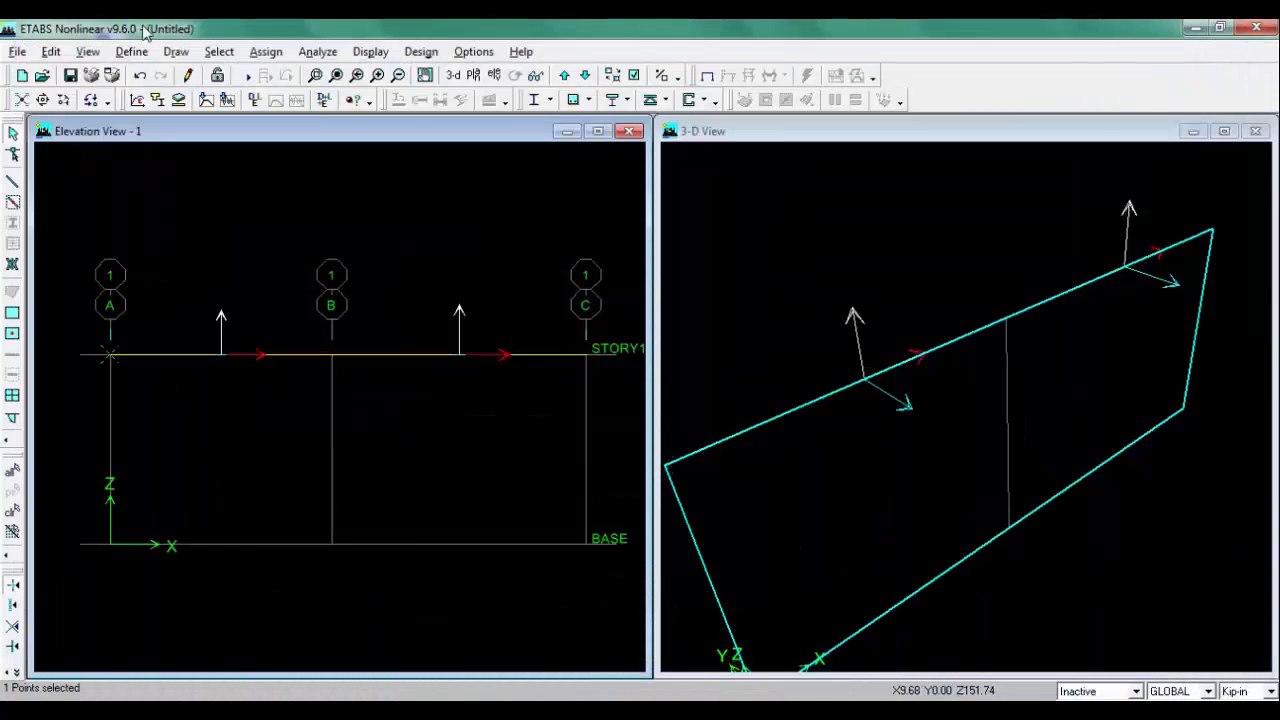
click(266, 51)
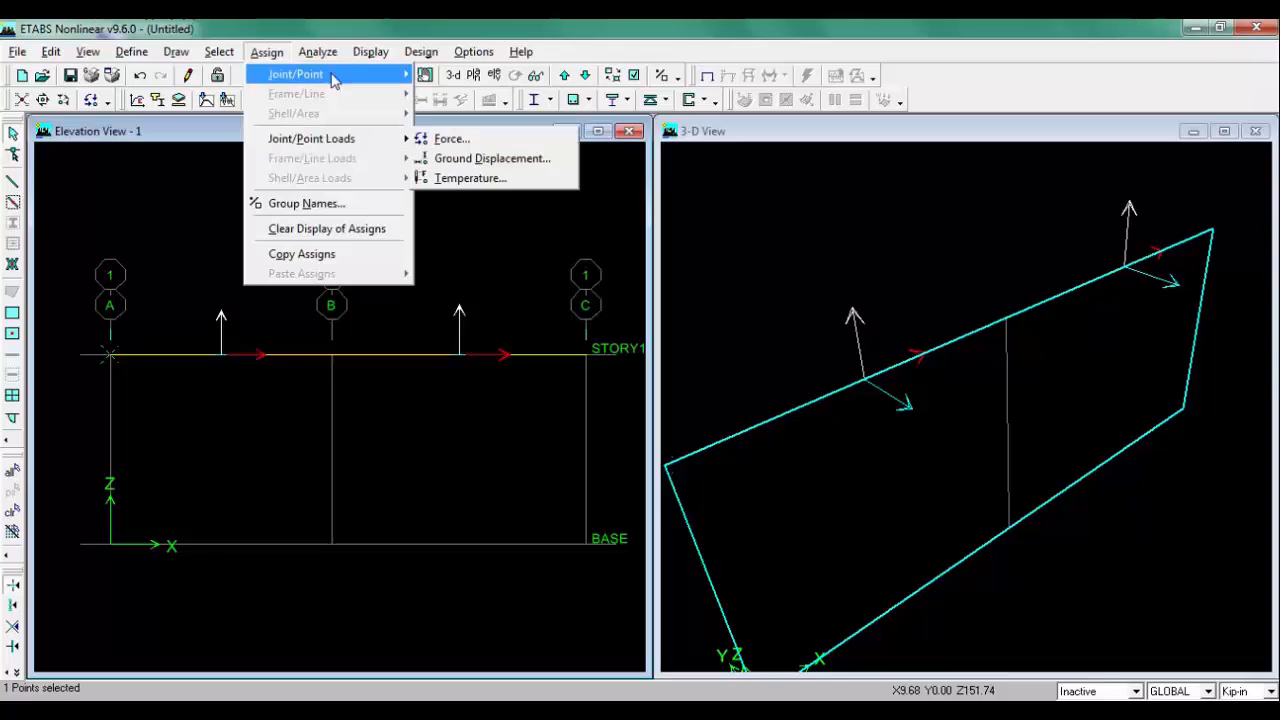
mouse_move(333, 78)
click(475, 114)
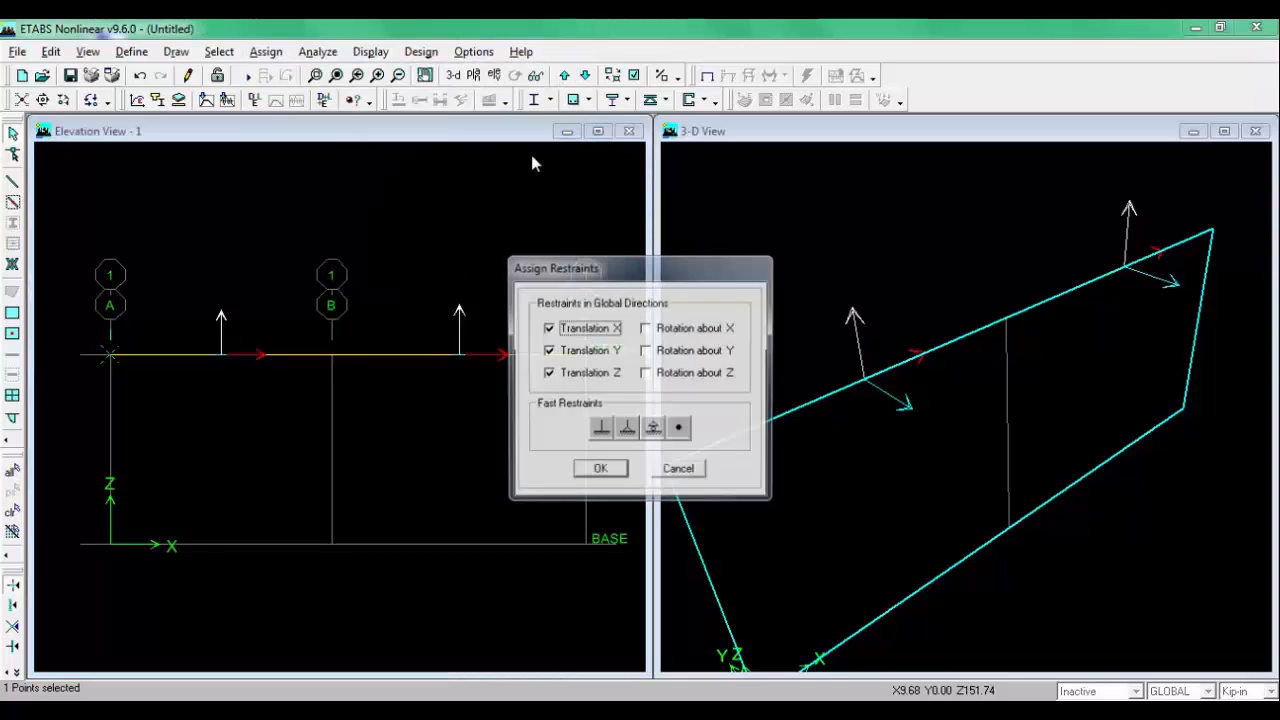
click(600, 430)
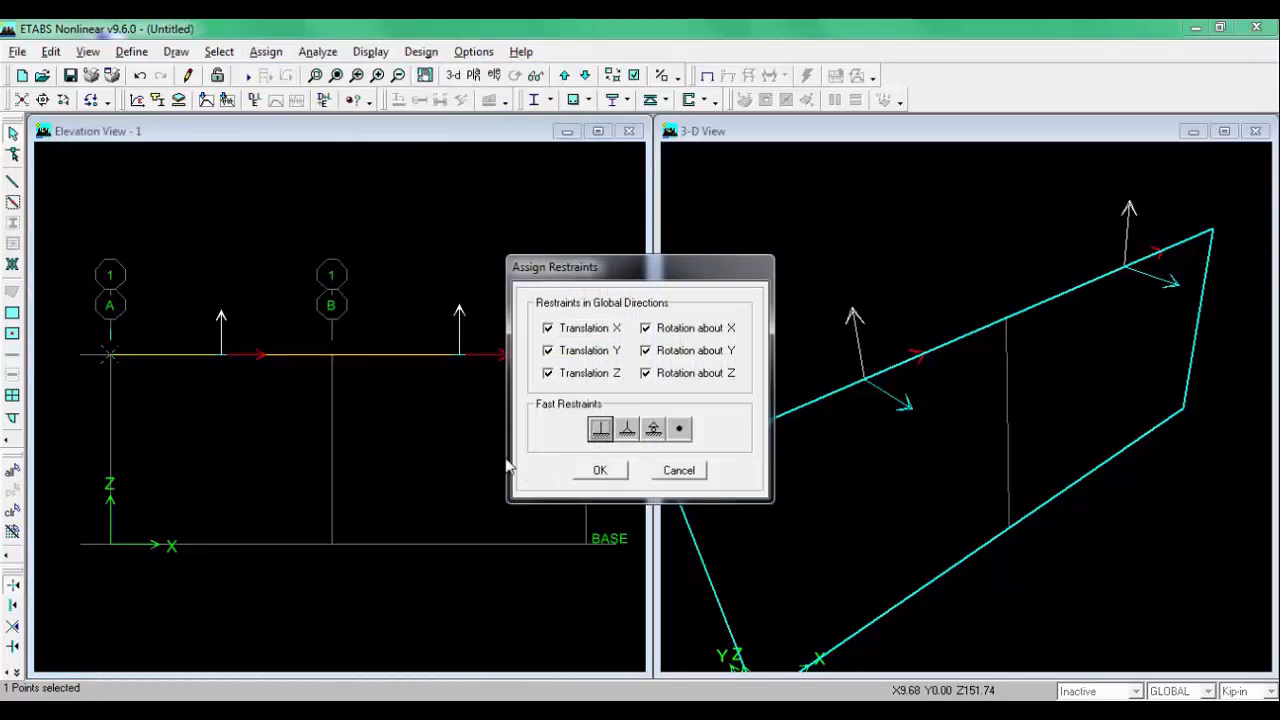
Step: Assign a pinned restraint to the joint at grid C on STORY1
click(266, 53)
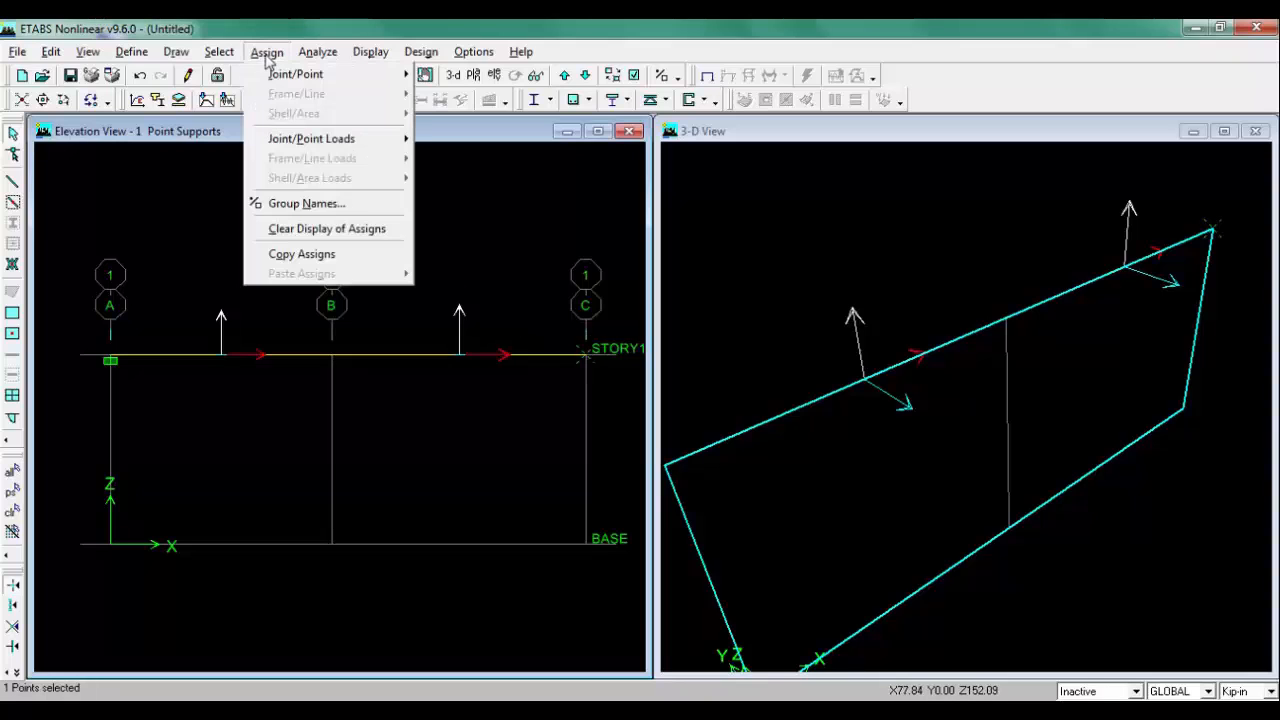
mouse_move(362, 76)
click(474, 110)
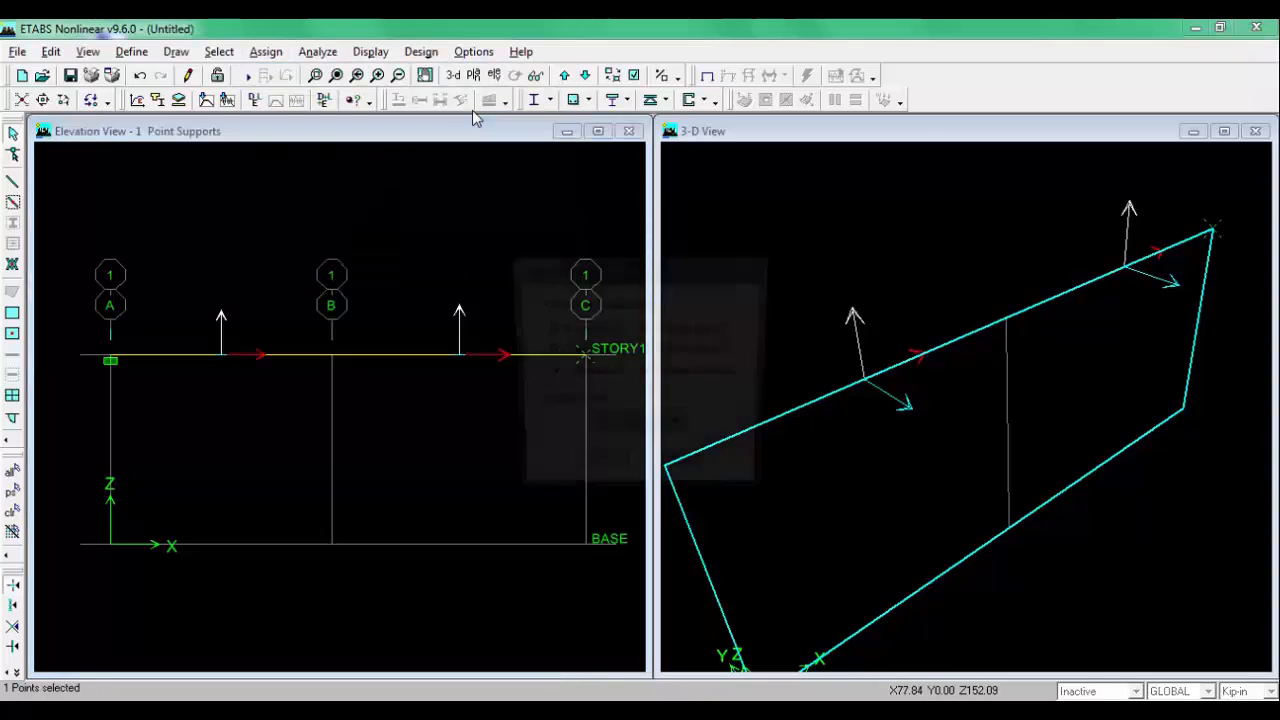
click(623, 429)
click(601, 469)
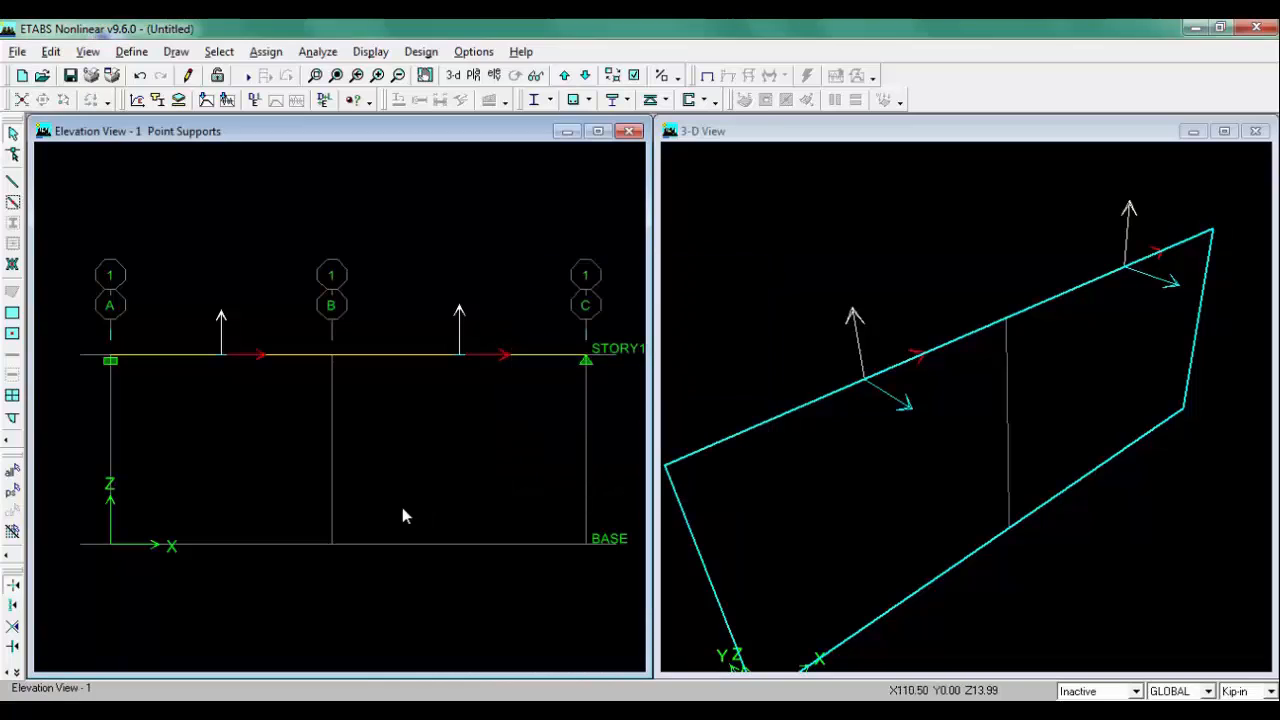
Step: Apply a 3 kip LIVE gravity point load to the A–B beam at an absolute distance of 5 ft
click(338, 710)
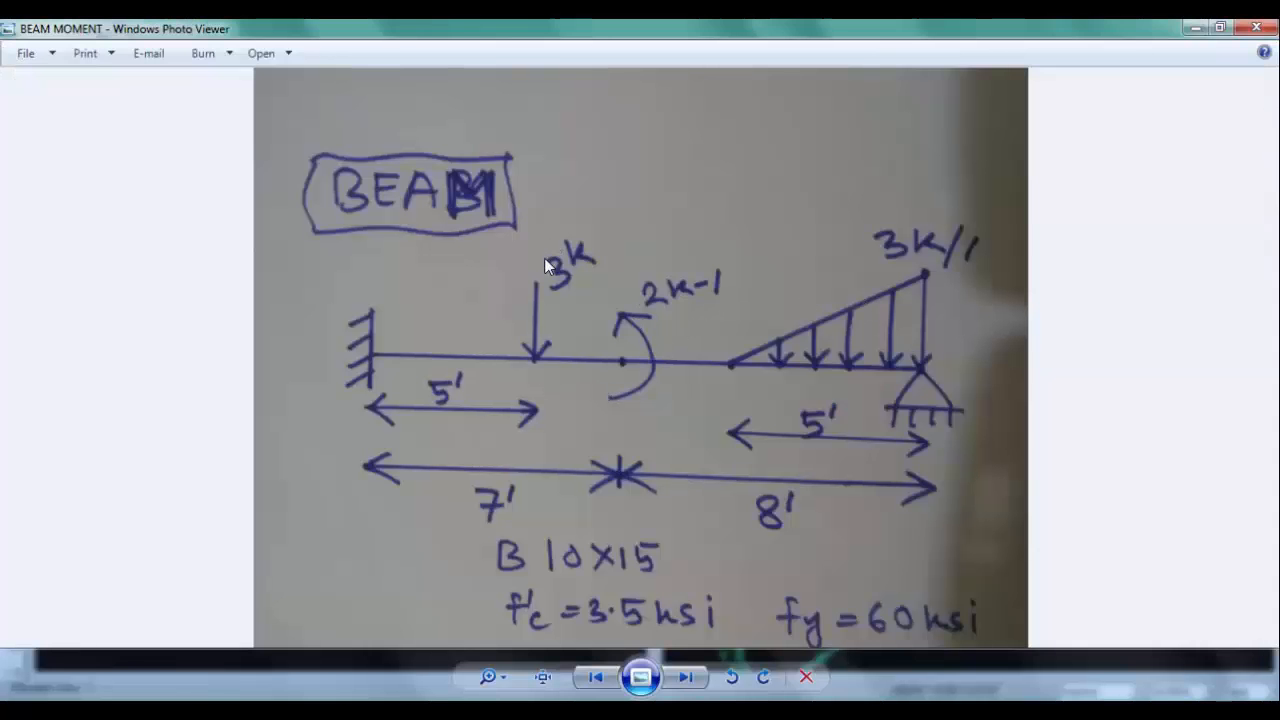
click(338, 710)
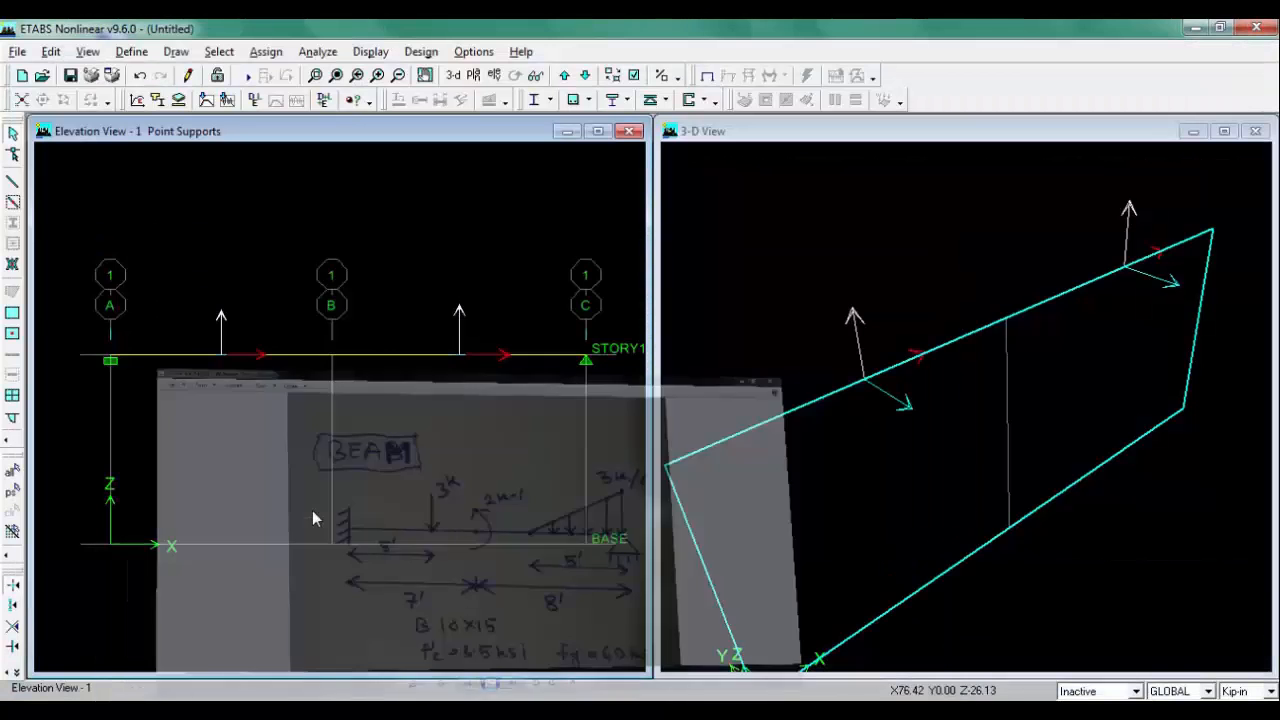
click(170, 356)
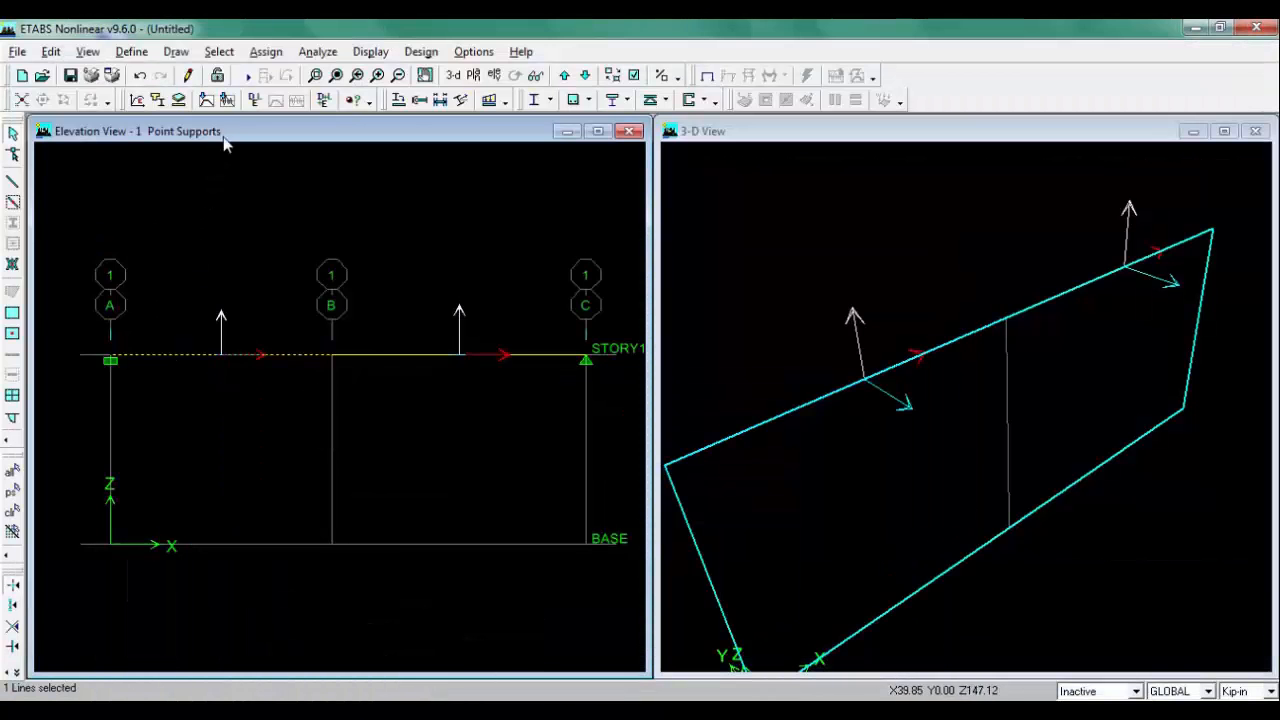
click(266, 52)
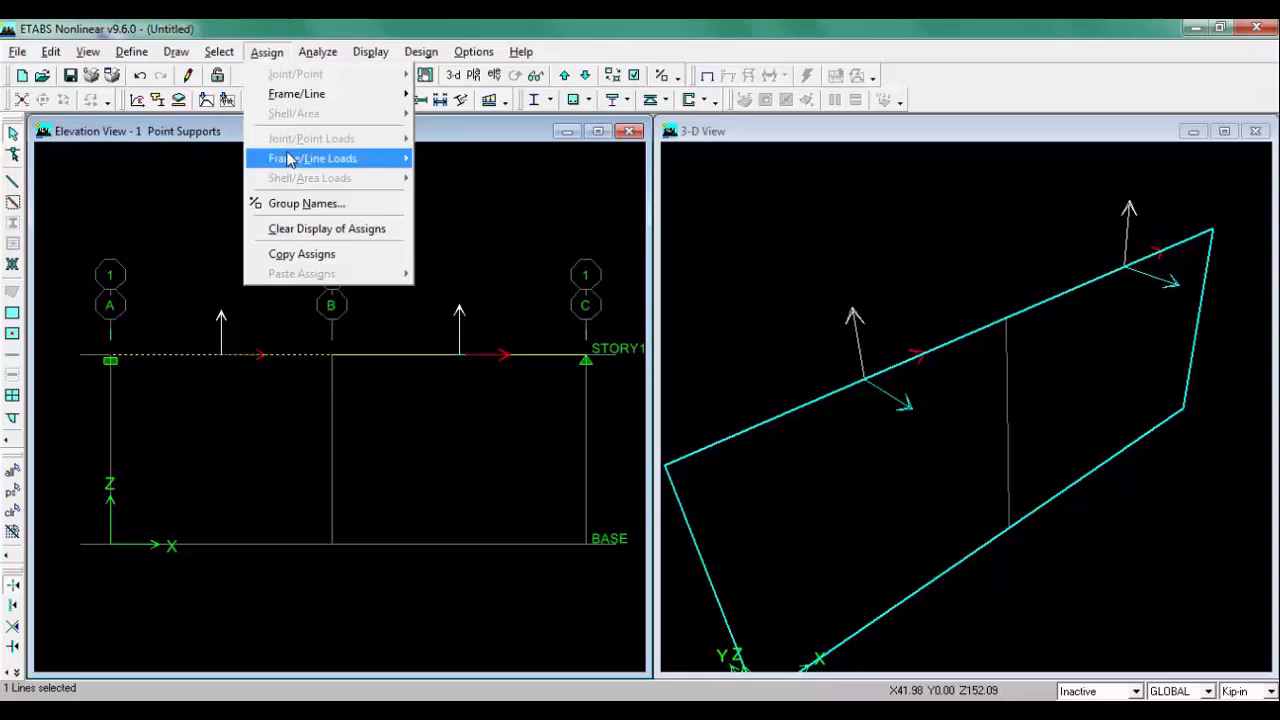
mouse_move(300, 158)
click(551, 160)
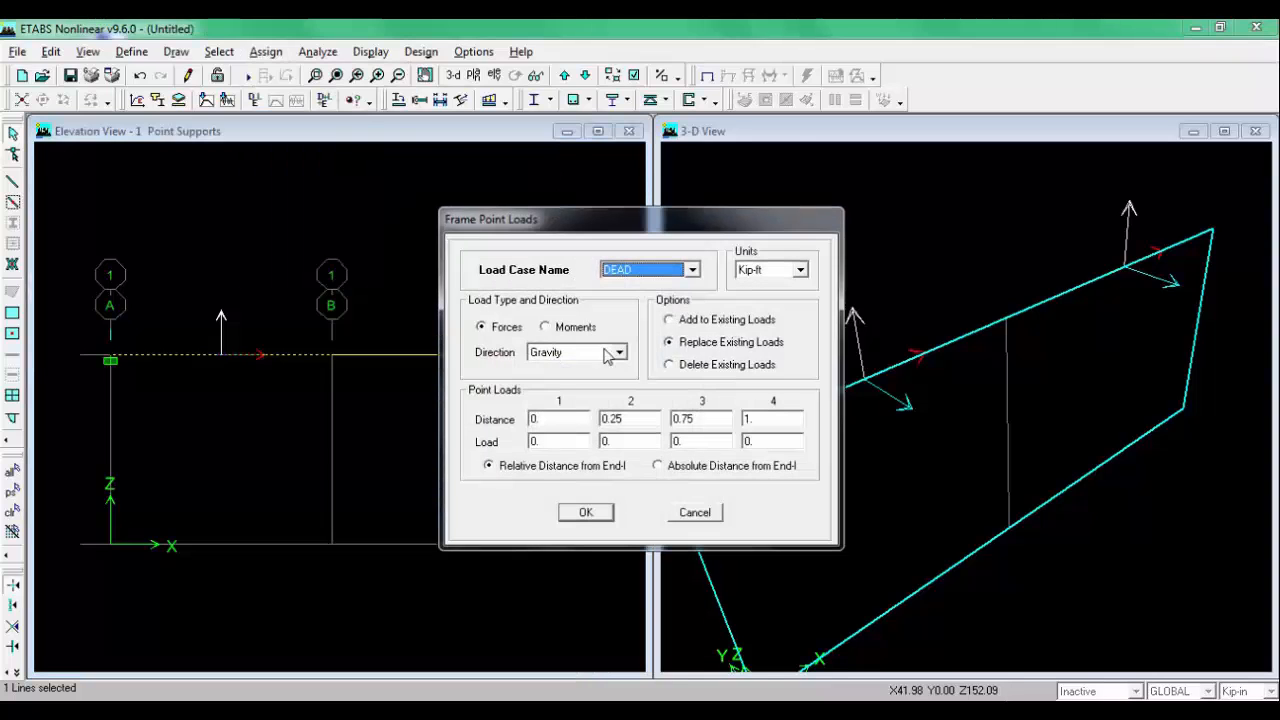
click(640, 272)
click(632, 298)
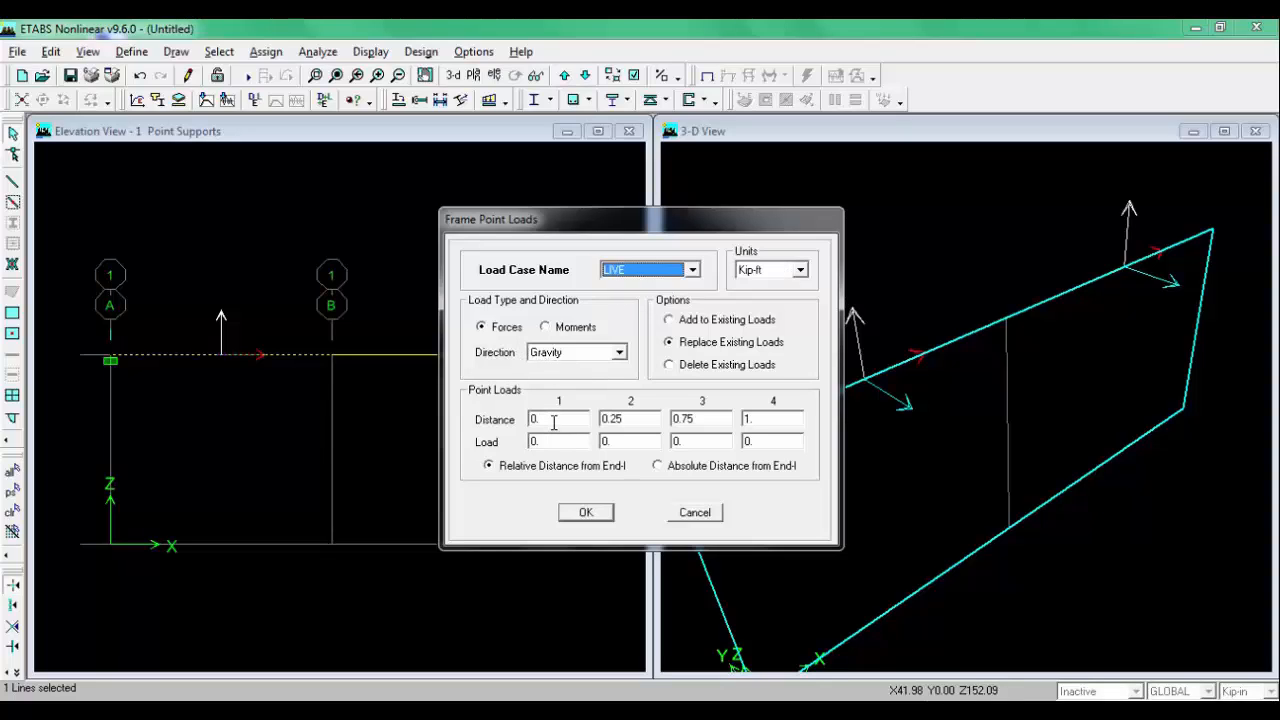
click(659, 465)
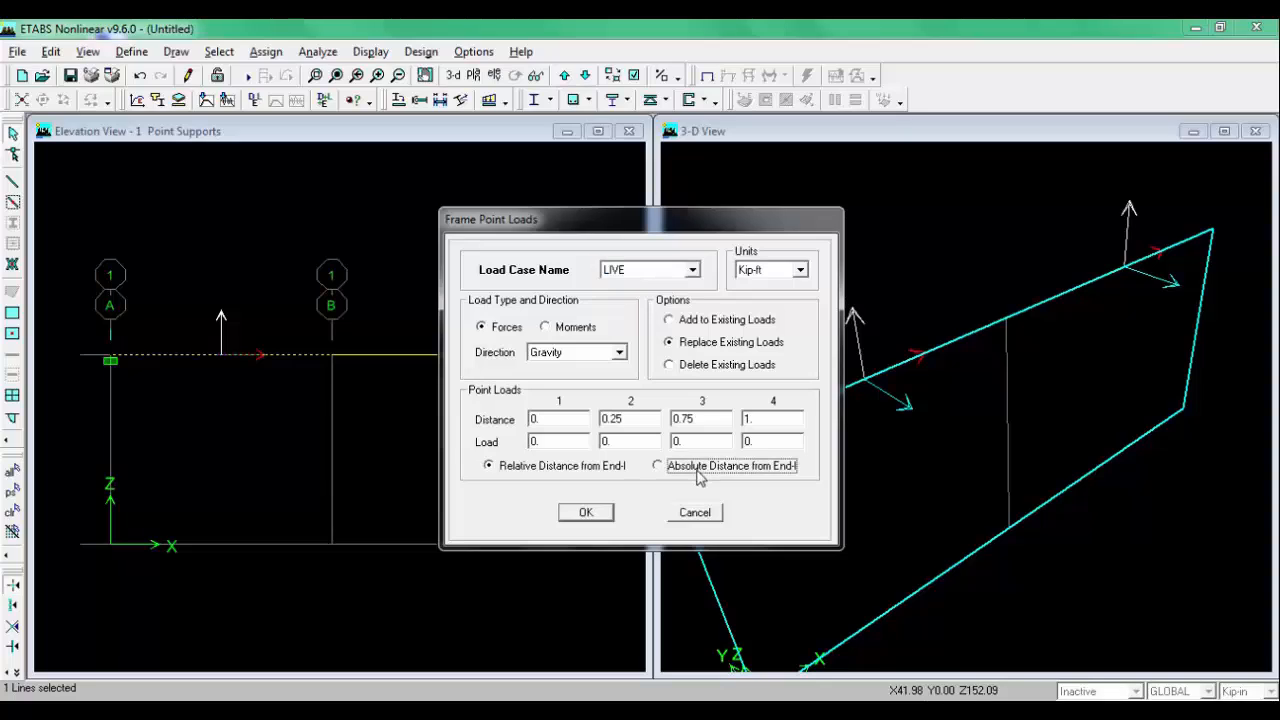
click(549, 418)
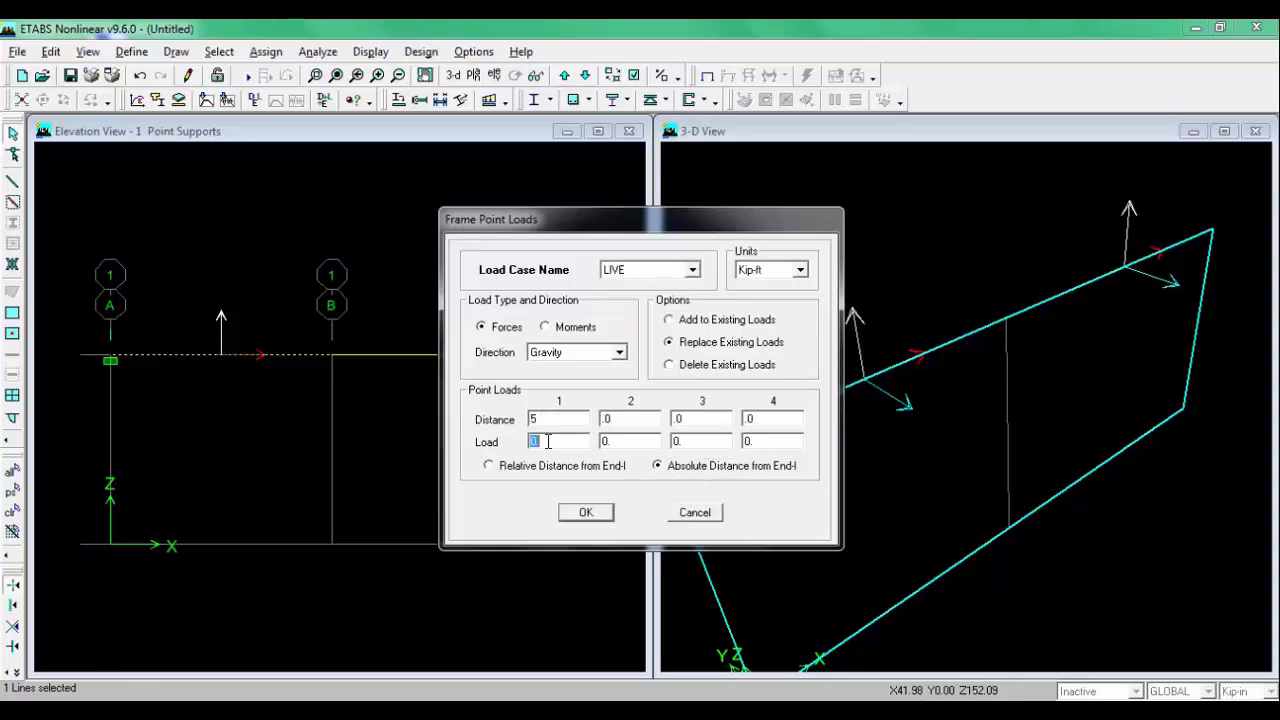
text(3)
click(316, 709)
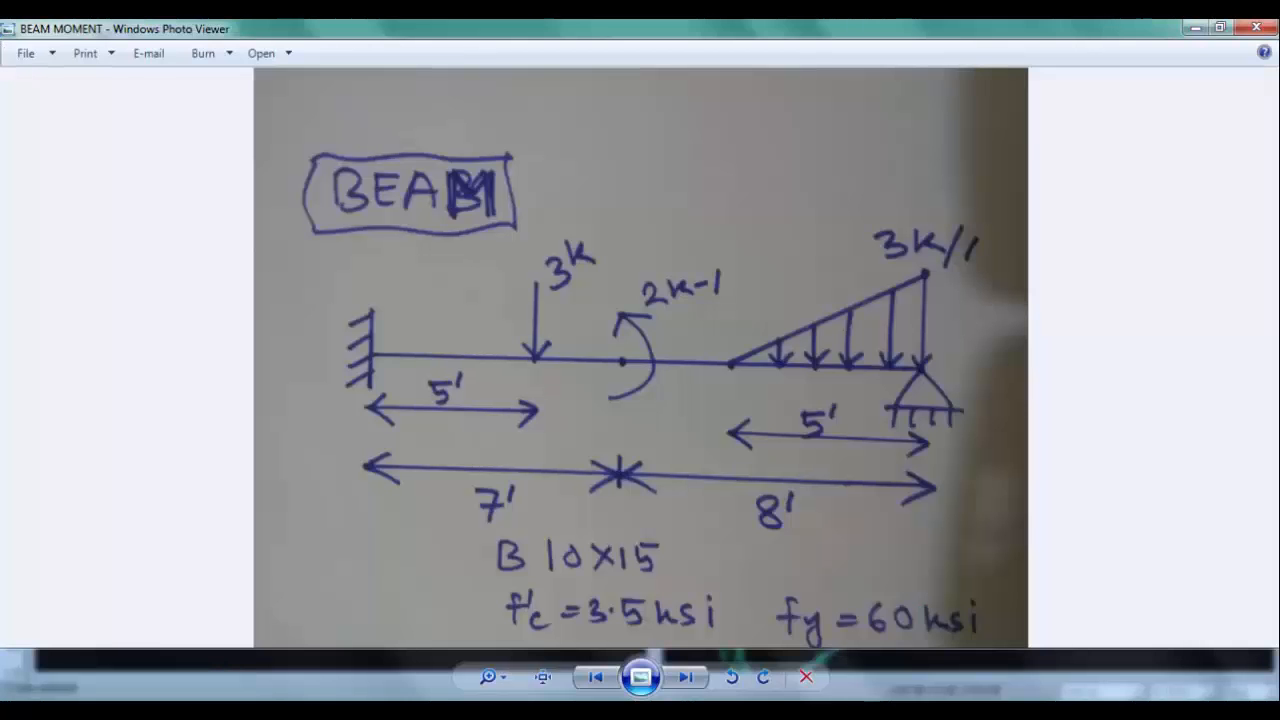
click(316, 709)
click(595, 518)
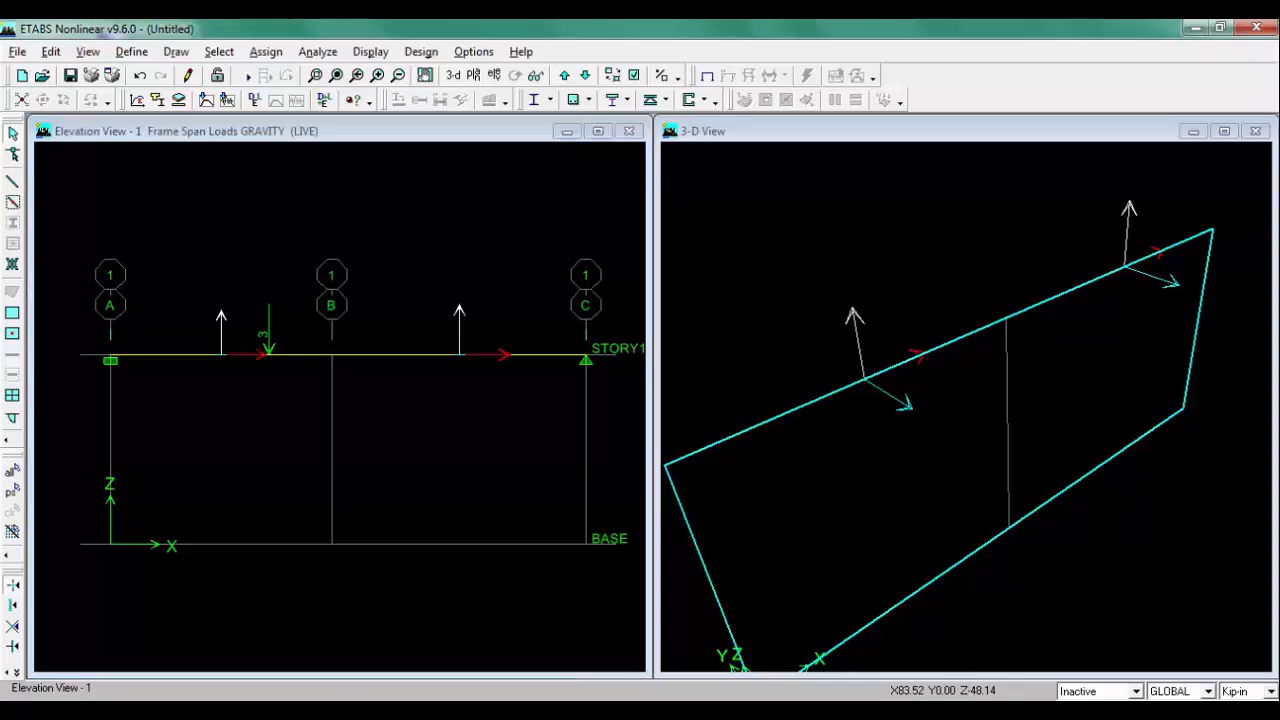
Step: Assign a LIVE joint moment about global YY to the grid point at B on STORY1
click(316, 709)
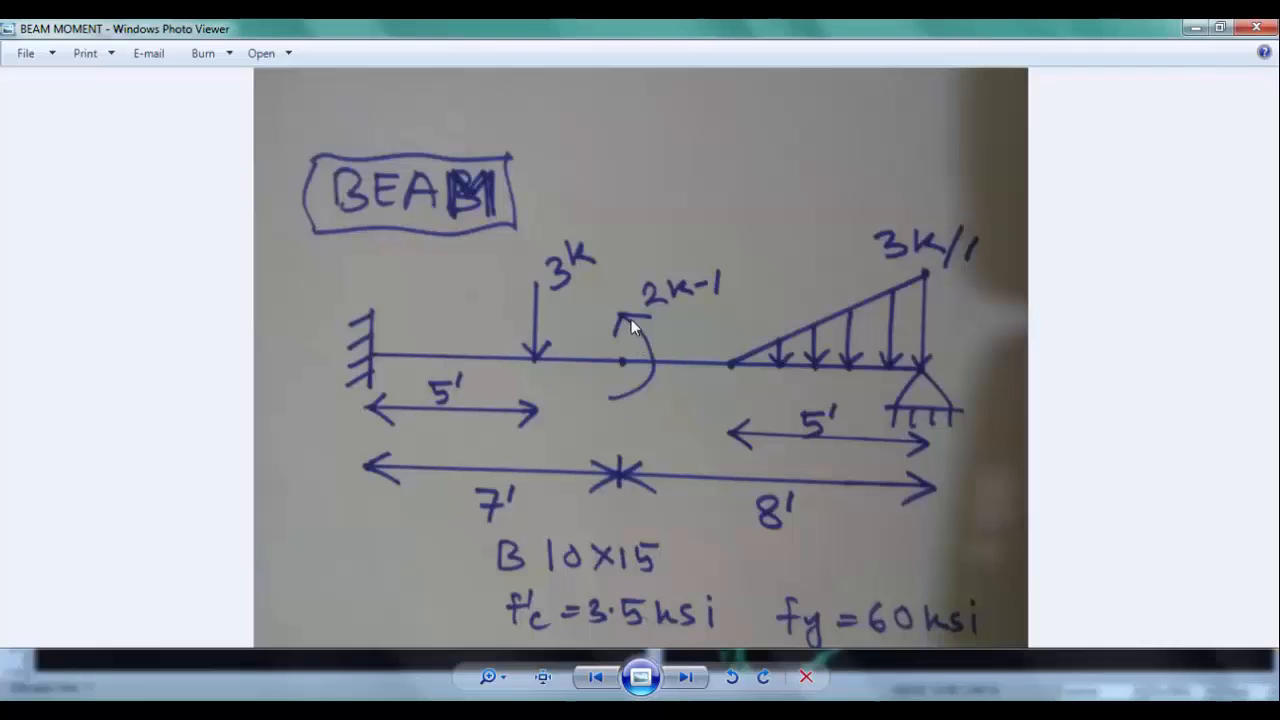
click(308, 712)
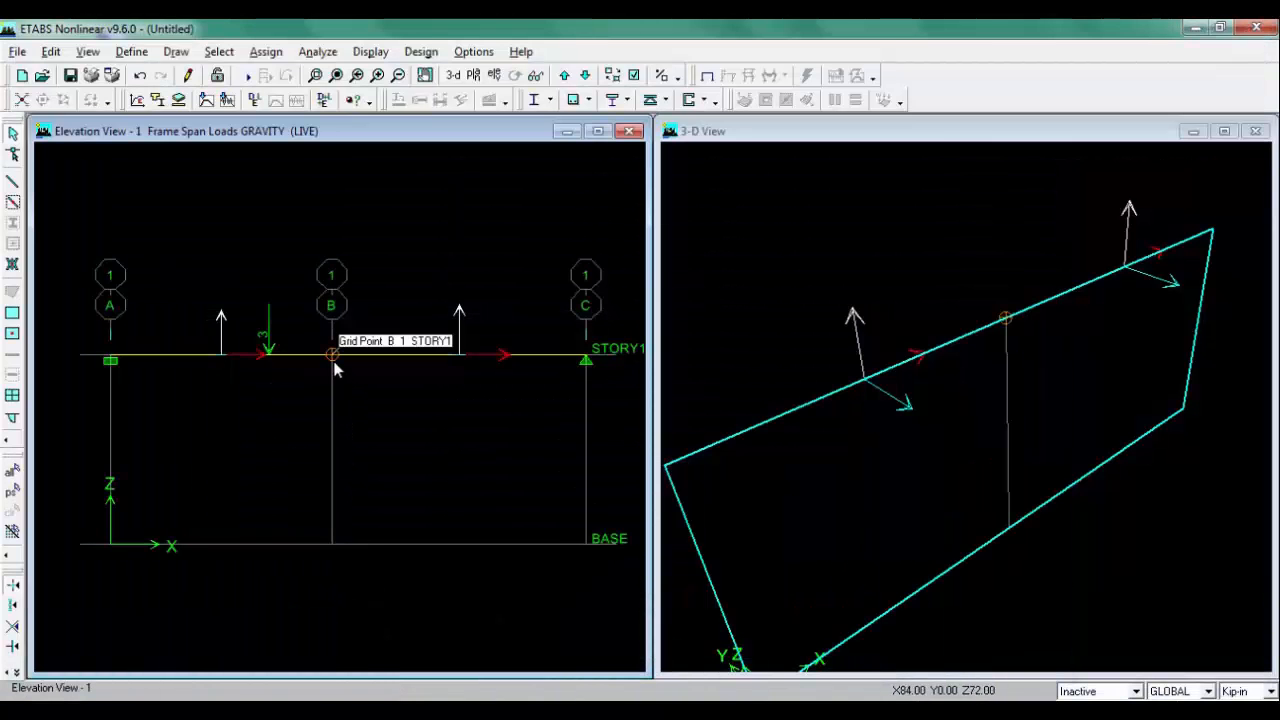
click(333, 356)
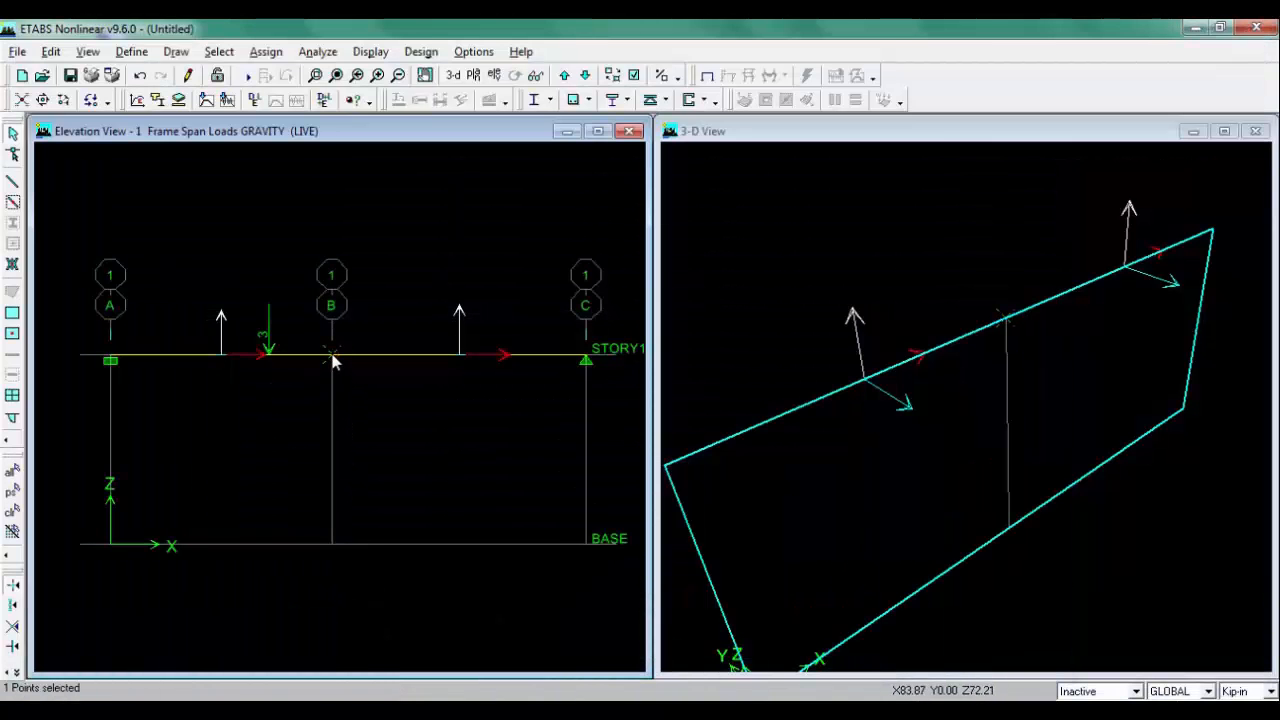
click(272, 55)
mouse_move(310, 139)
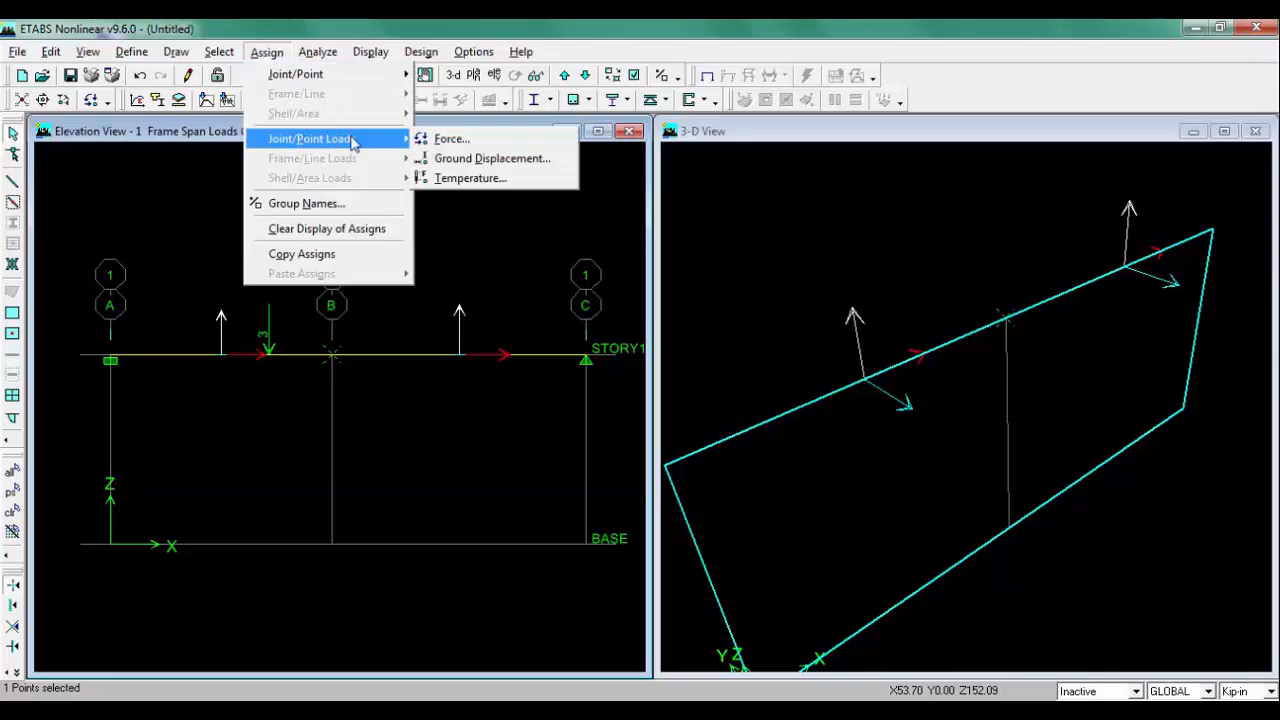
click(460, 140)
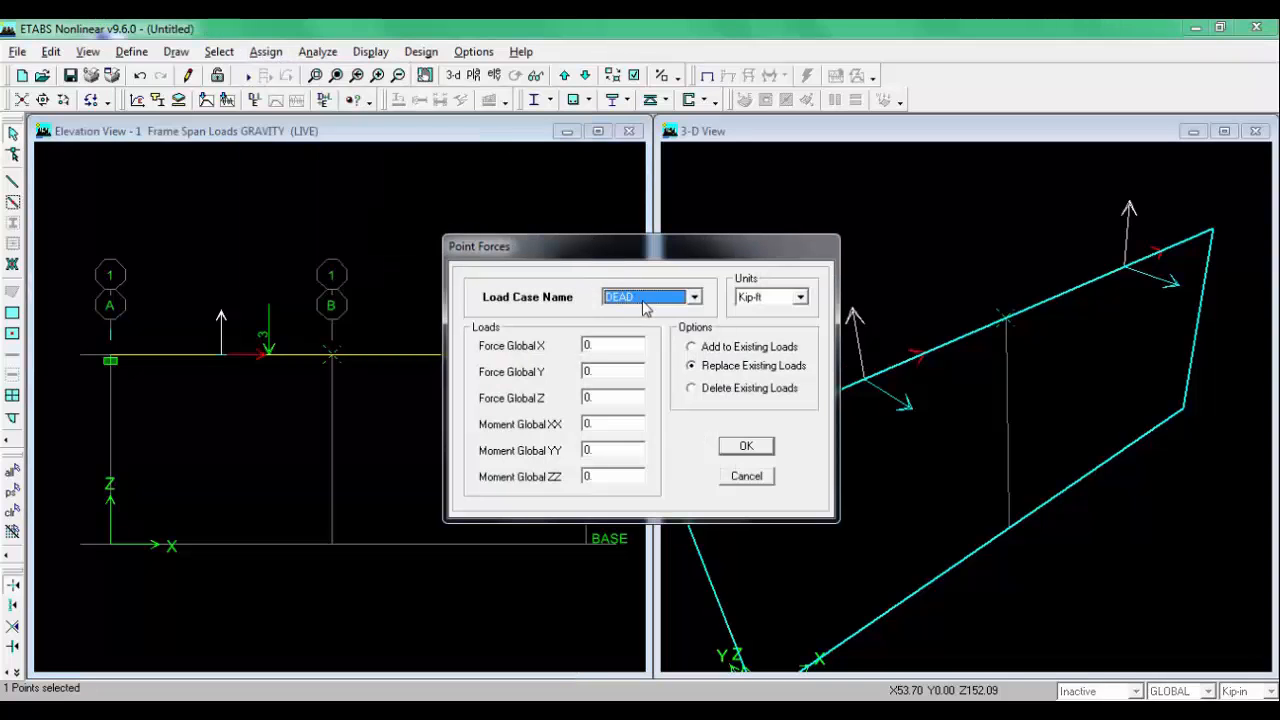
click(645, 305)
click(648, 326)
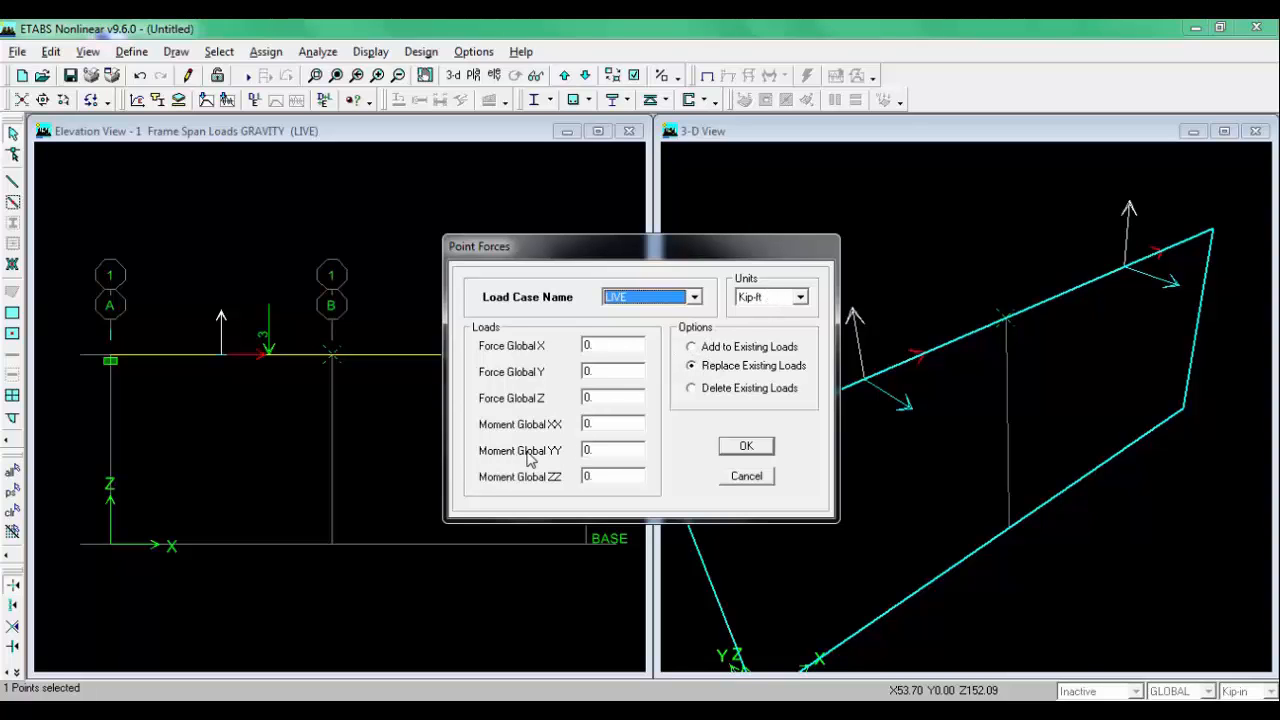
click(607, 451)
click(400, 712)
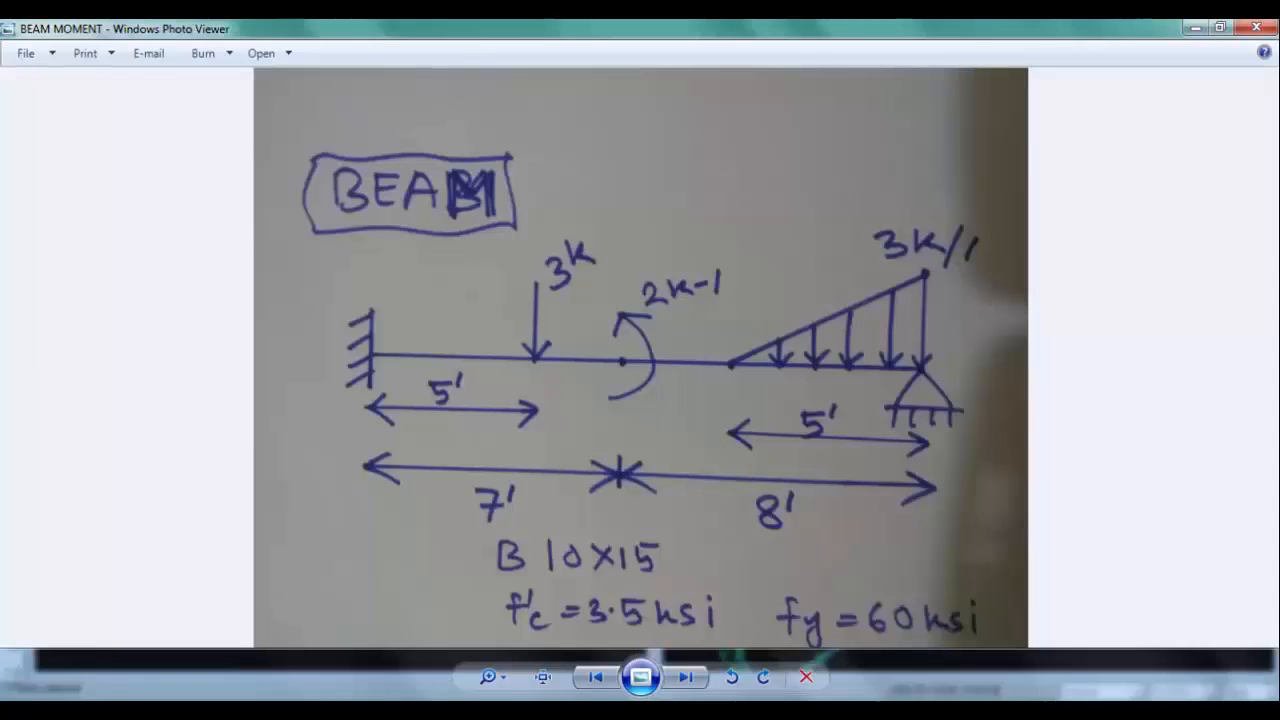
click(400, 712)
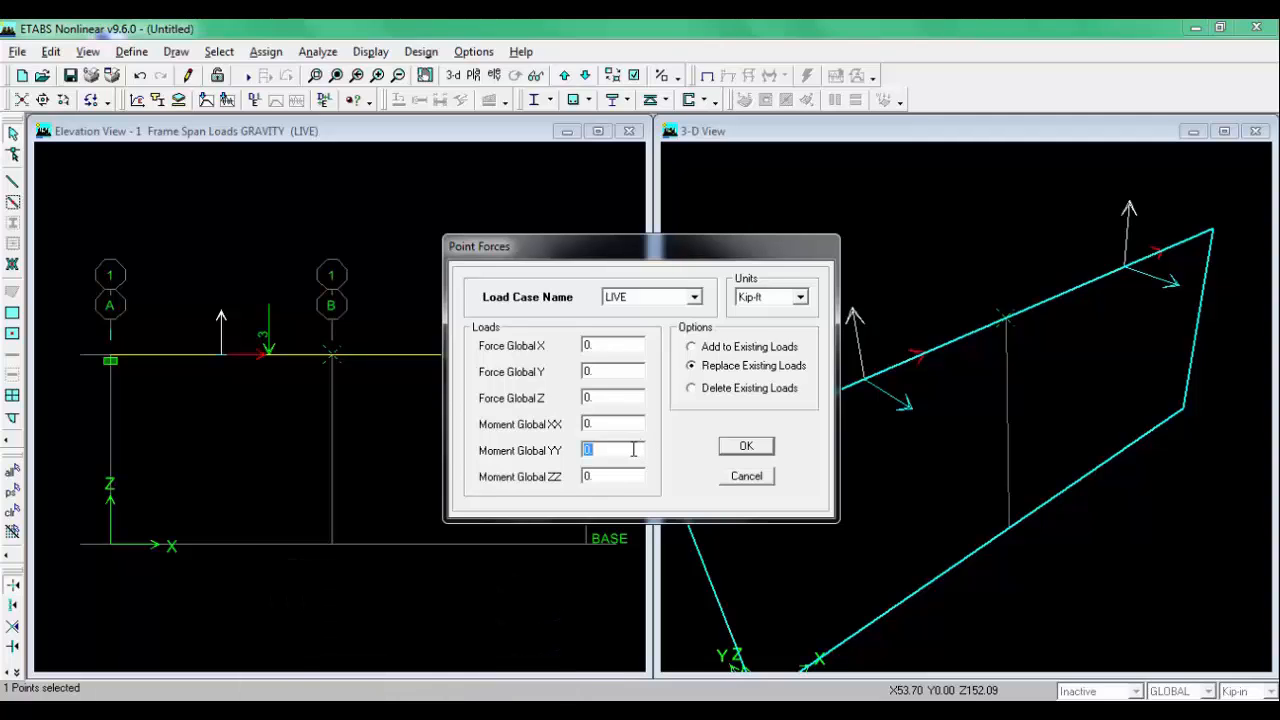
click(743, 446)
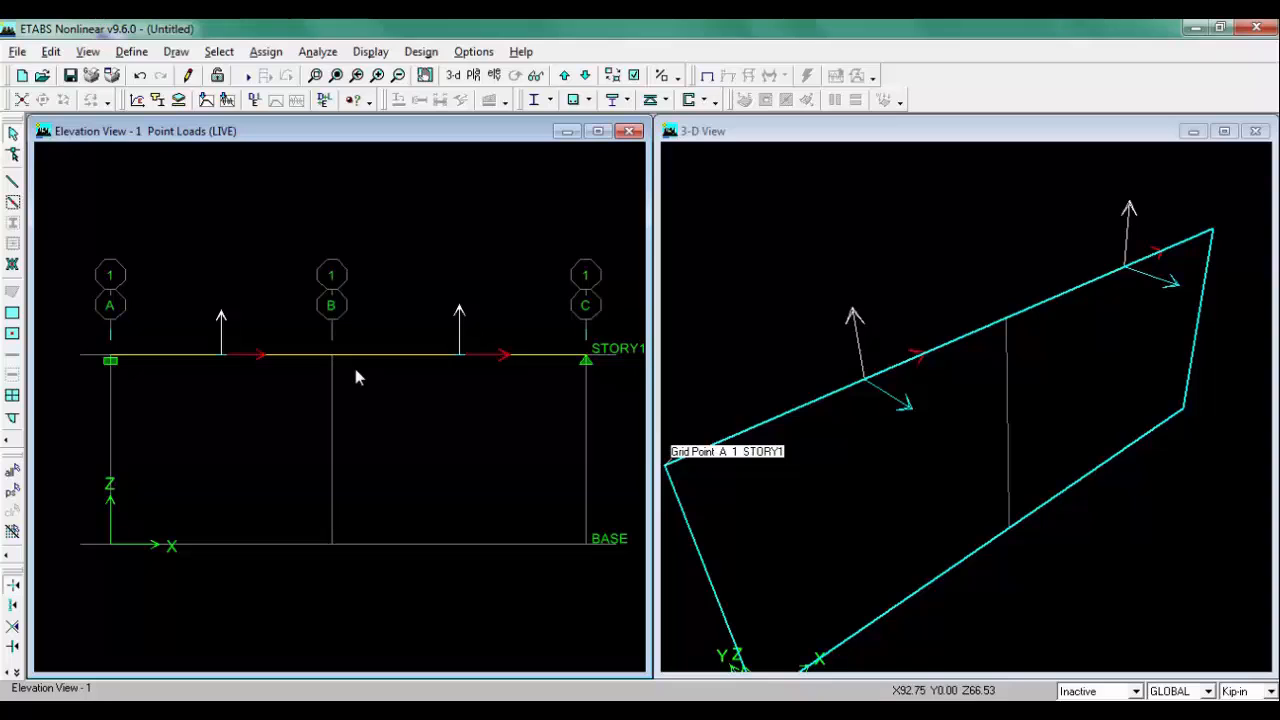
Step: Apply a LIVE trapezoidal gravity load on the B–C beam starting at an absolute distance of 3 ft
click(370, 711)
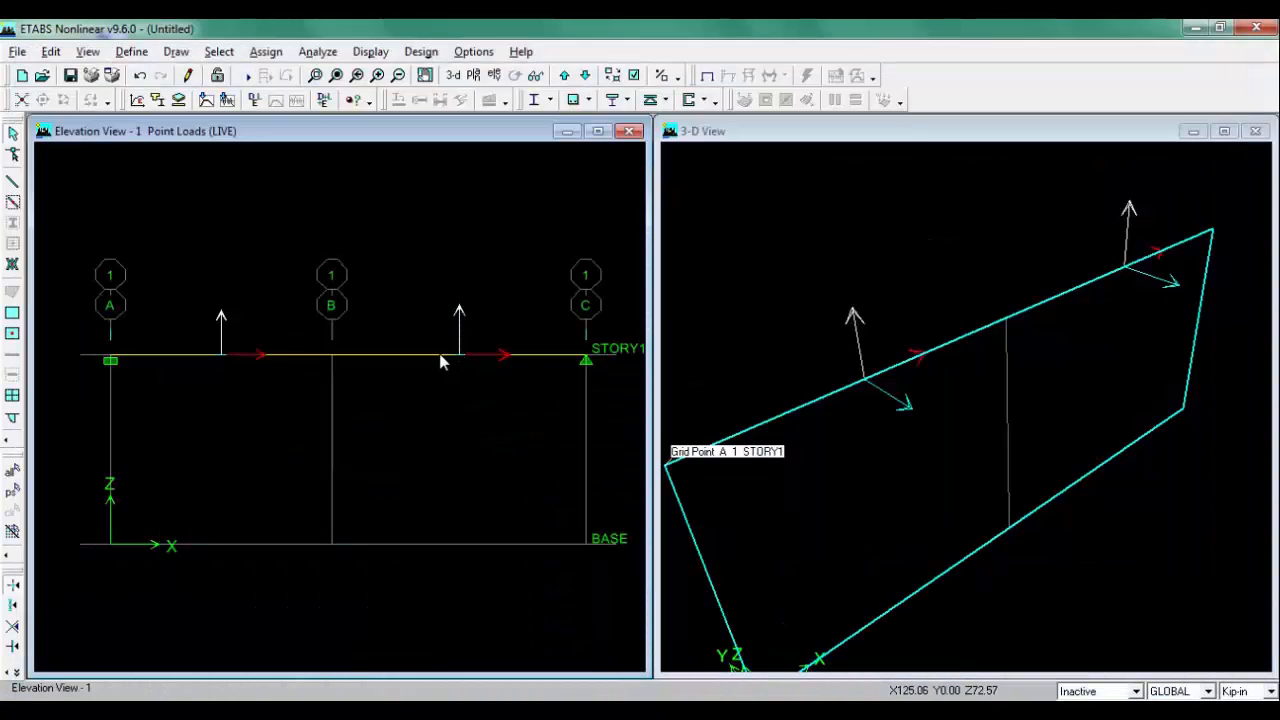
click(442, 354)
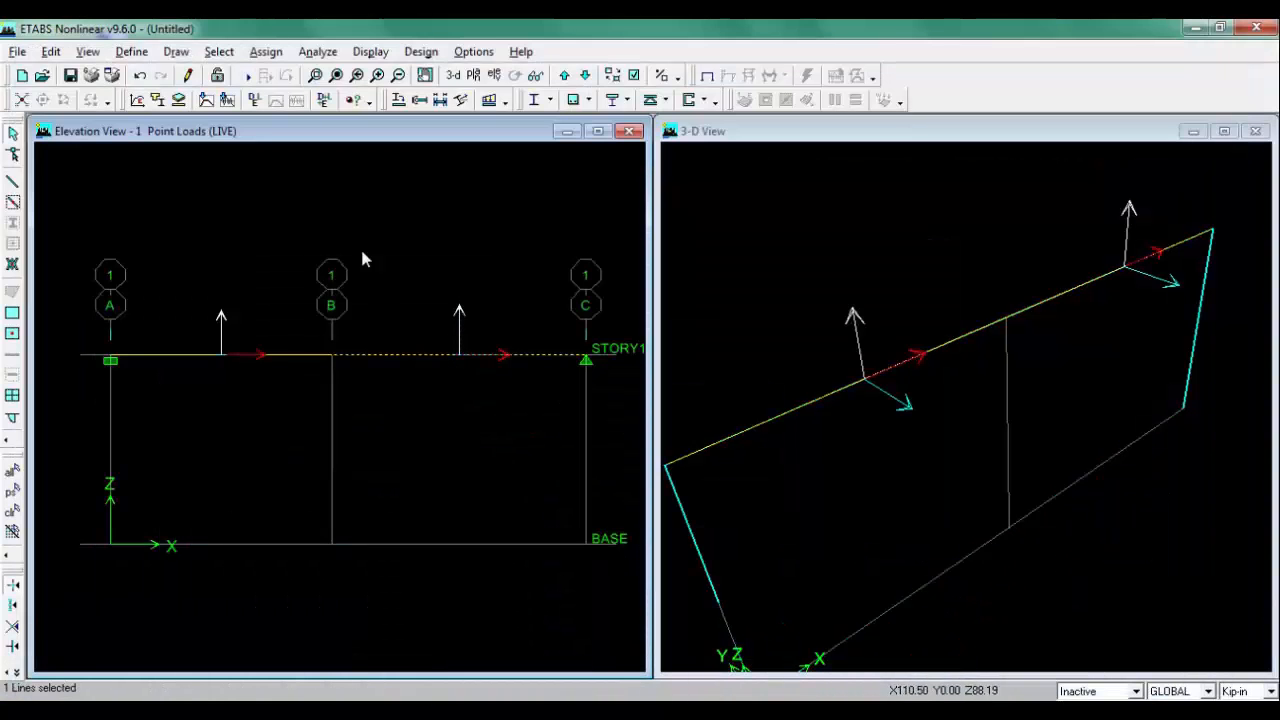
click(266, 51)
mouse_move(410, 160)
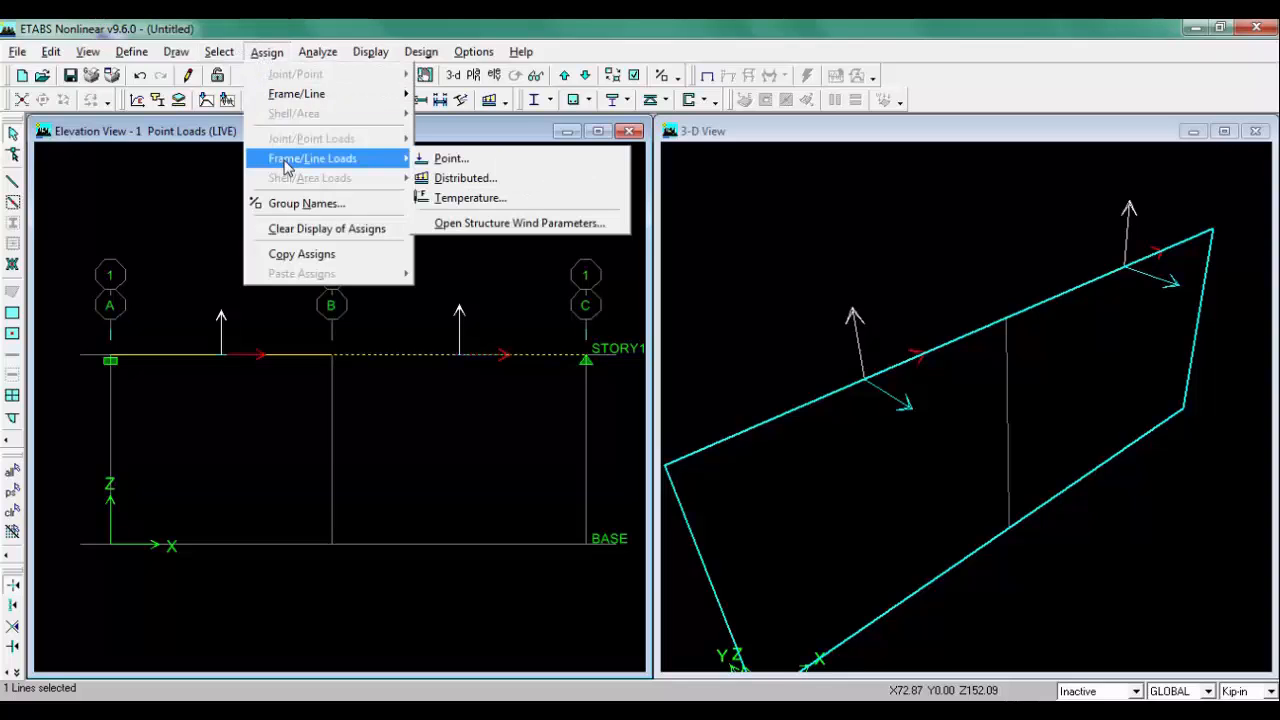
click(543, 179)
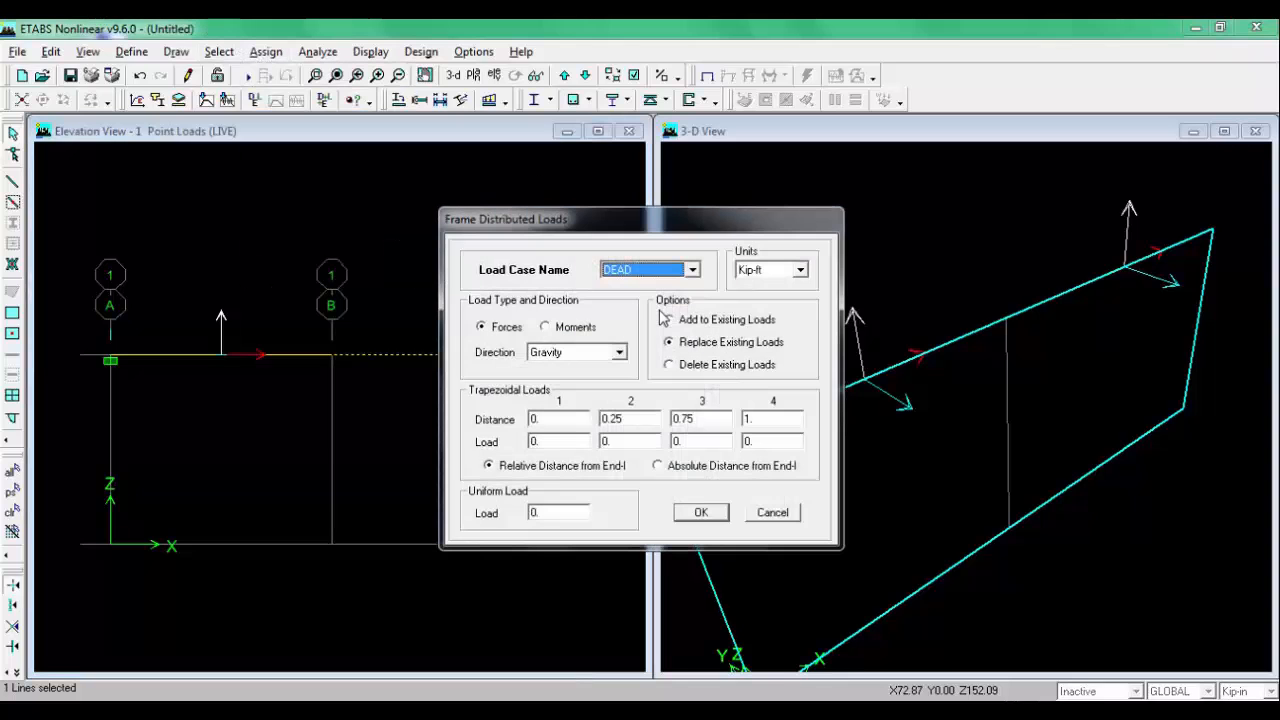
click(668, 277)
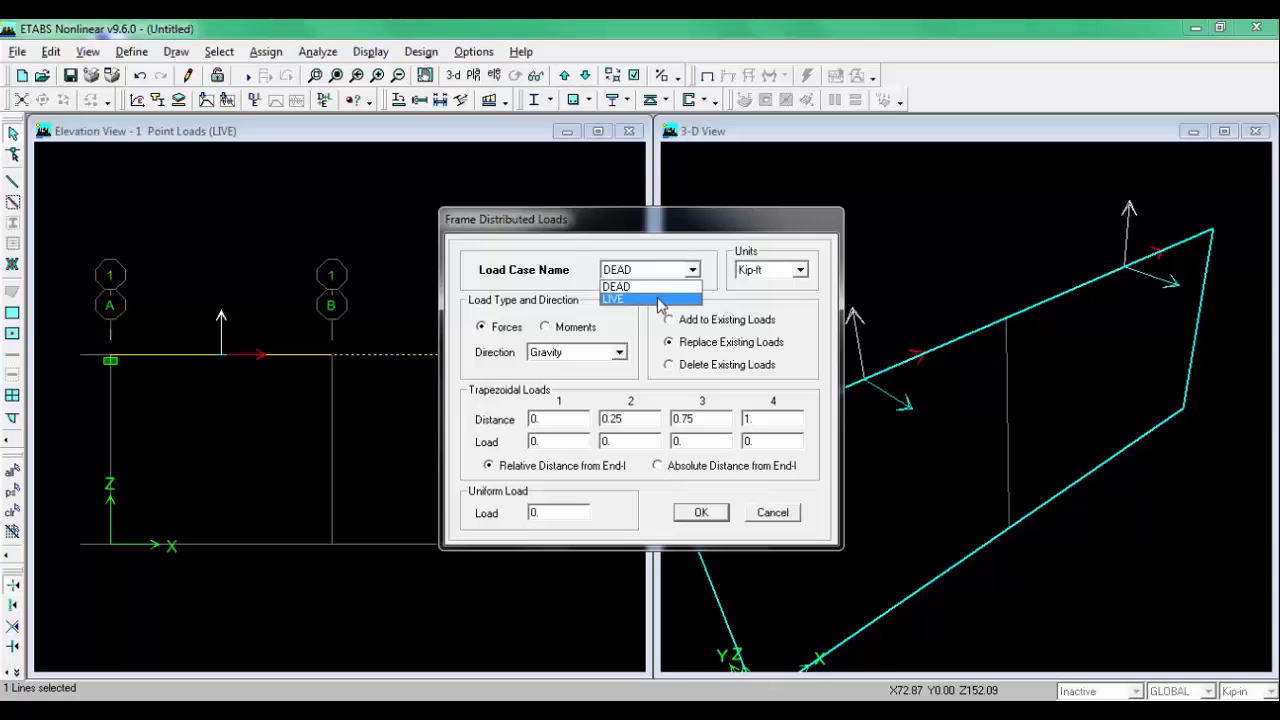
click(663, 304)
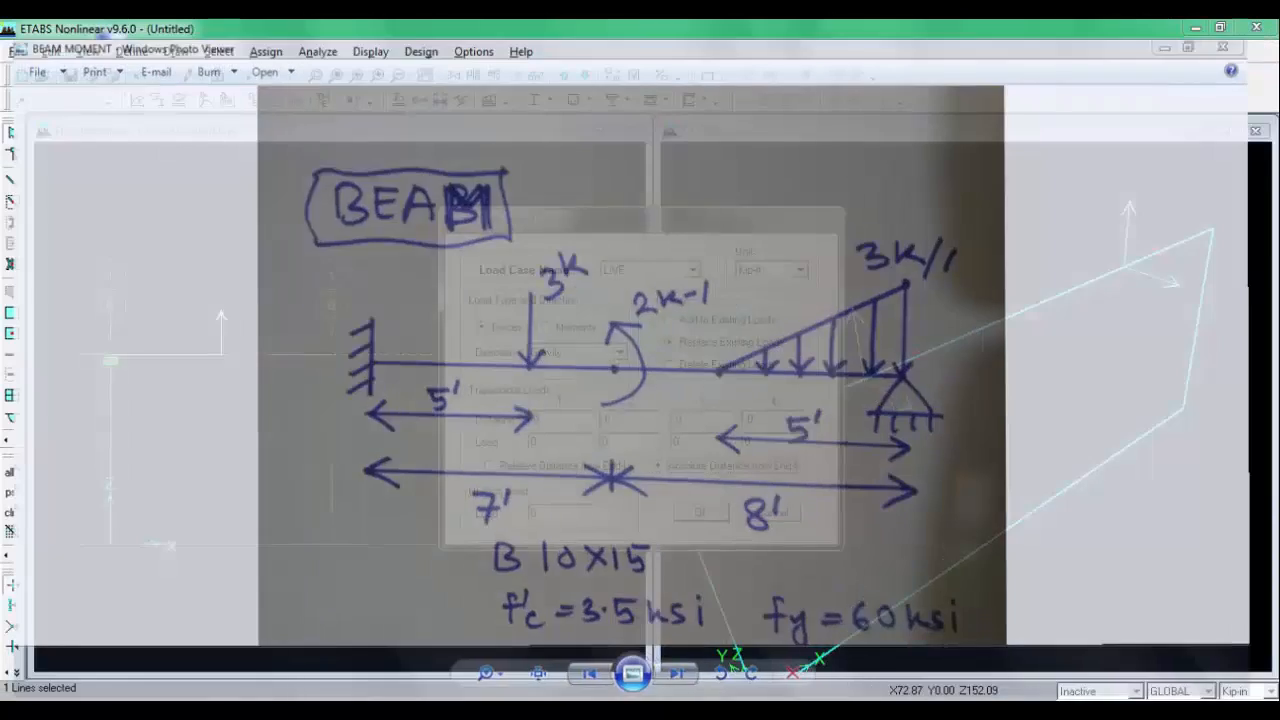
text(3)
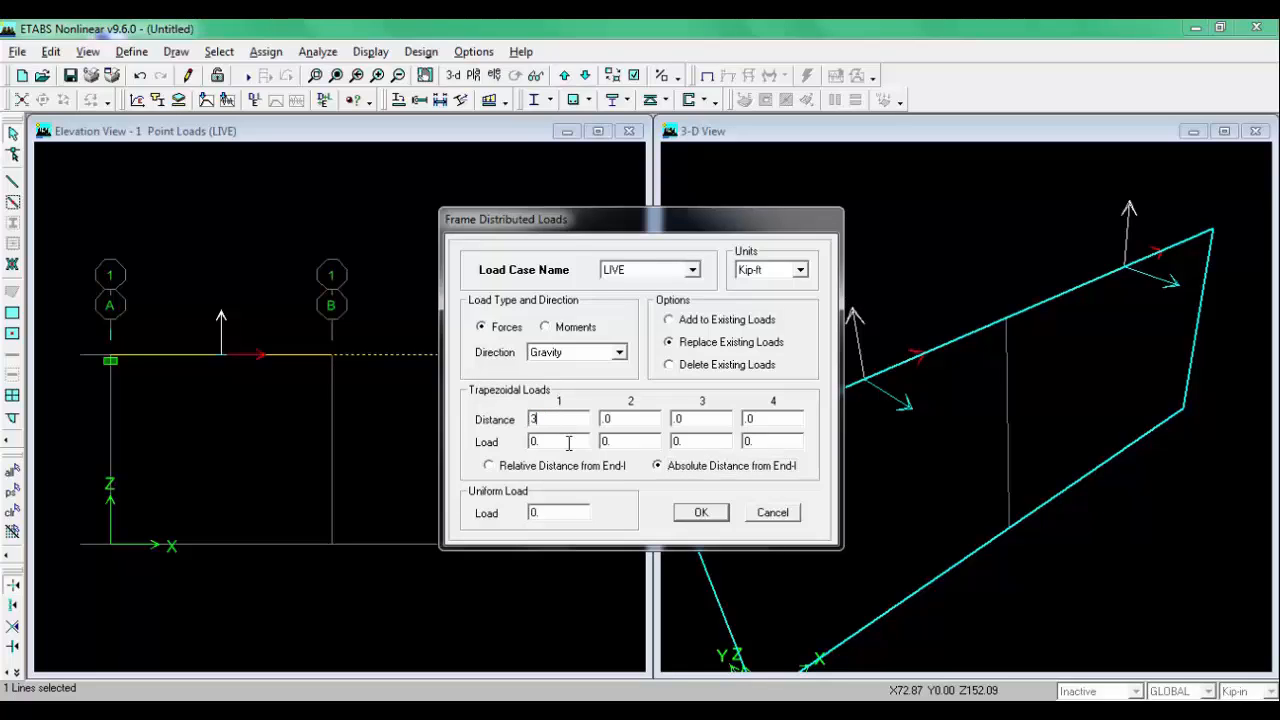
key(Tab)
click(701, 512)
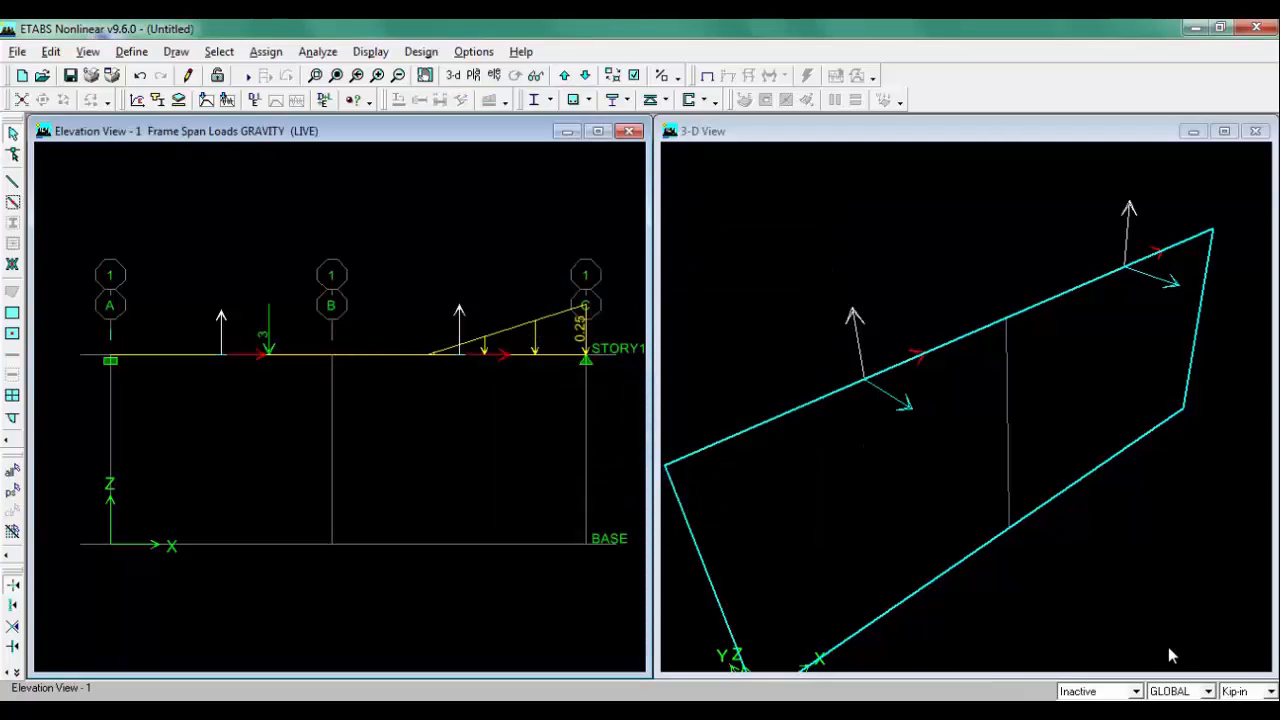
Step: Switch the display units to Kip-ft
click(1270, 691)
click(1234, 601)
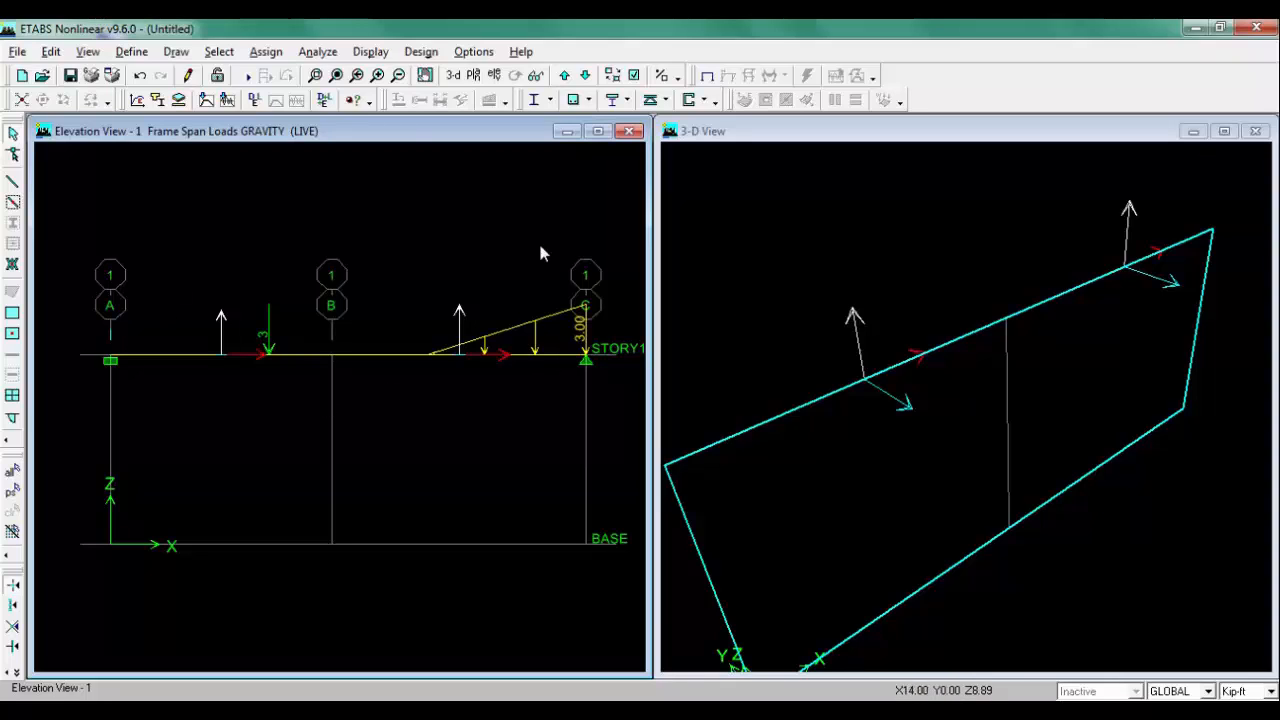
click(370, 53)
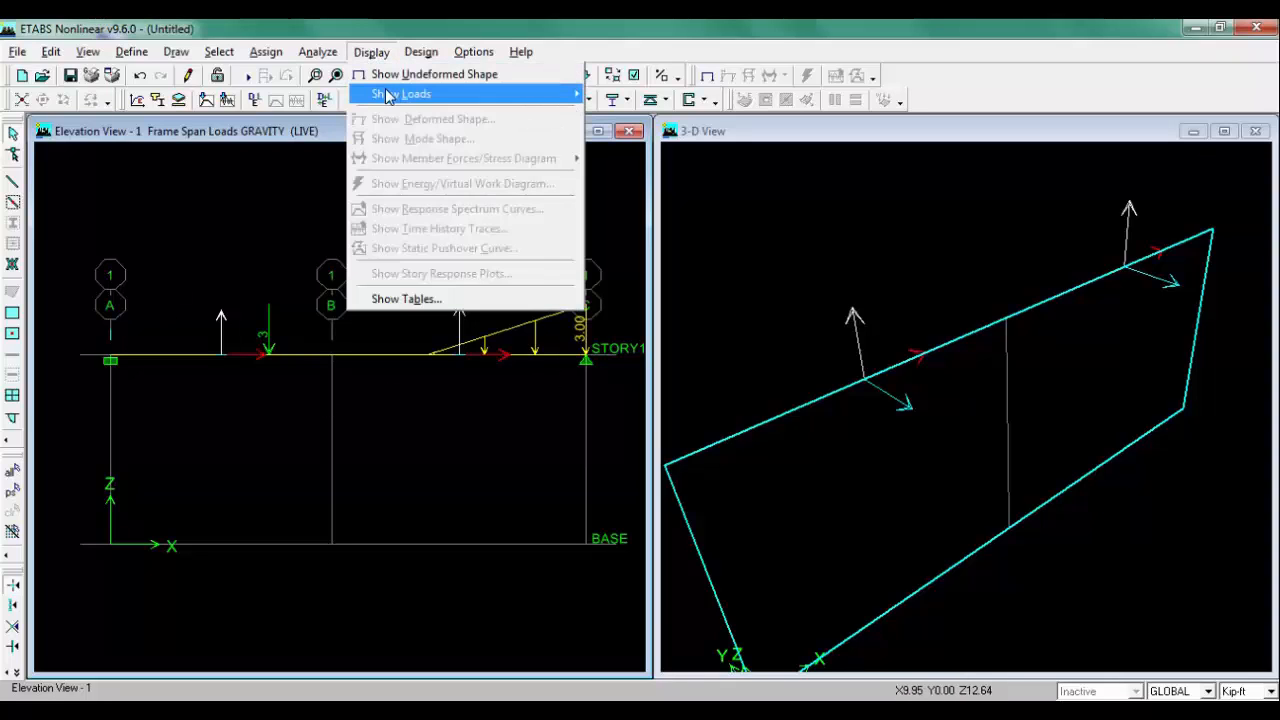
mouse_move(458, 96)
click(643, 37)
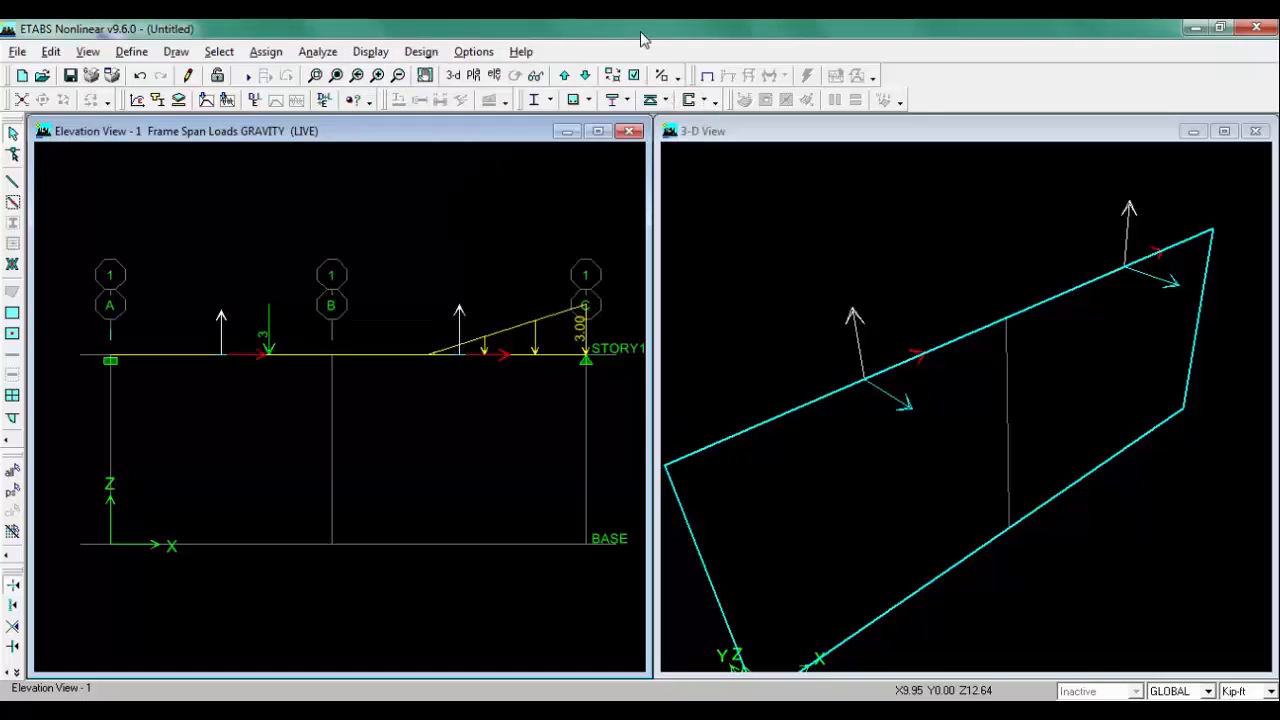
Step: Show the LIVE frame/line loads in the 3-D view
click(850, 140)
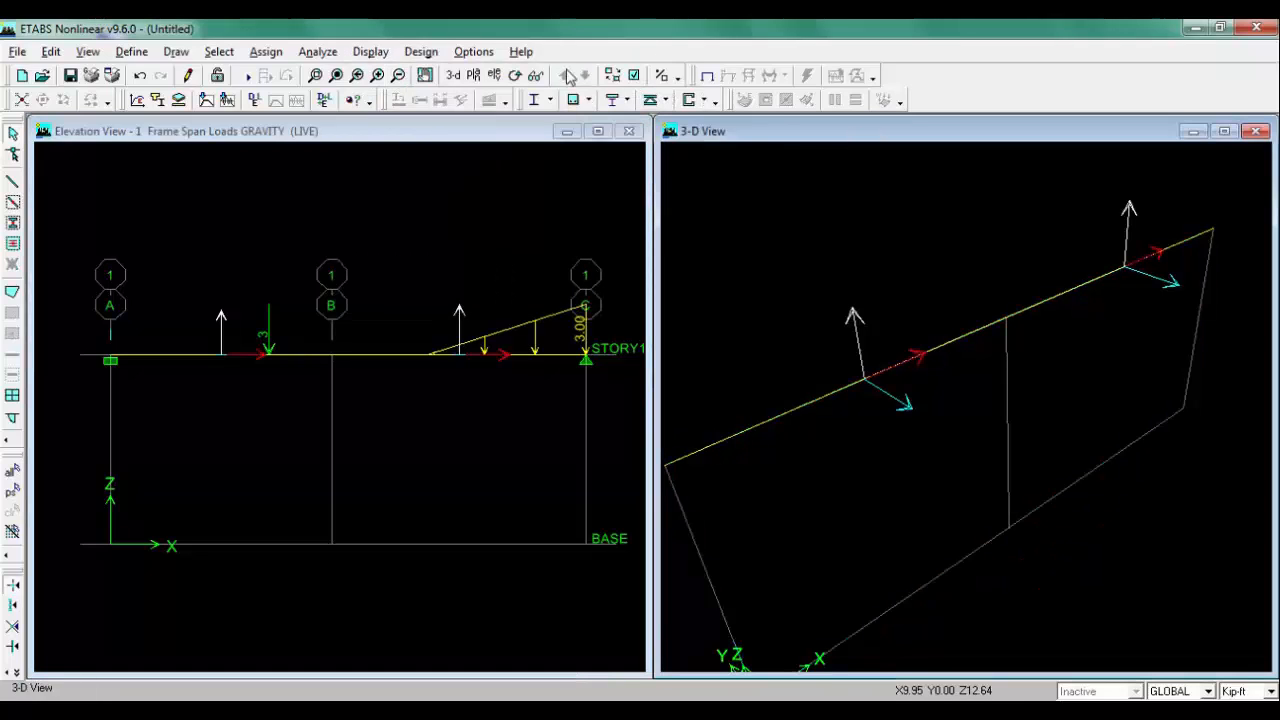
click(371, 52)
mouse_move(395, 94)
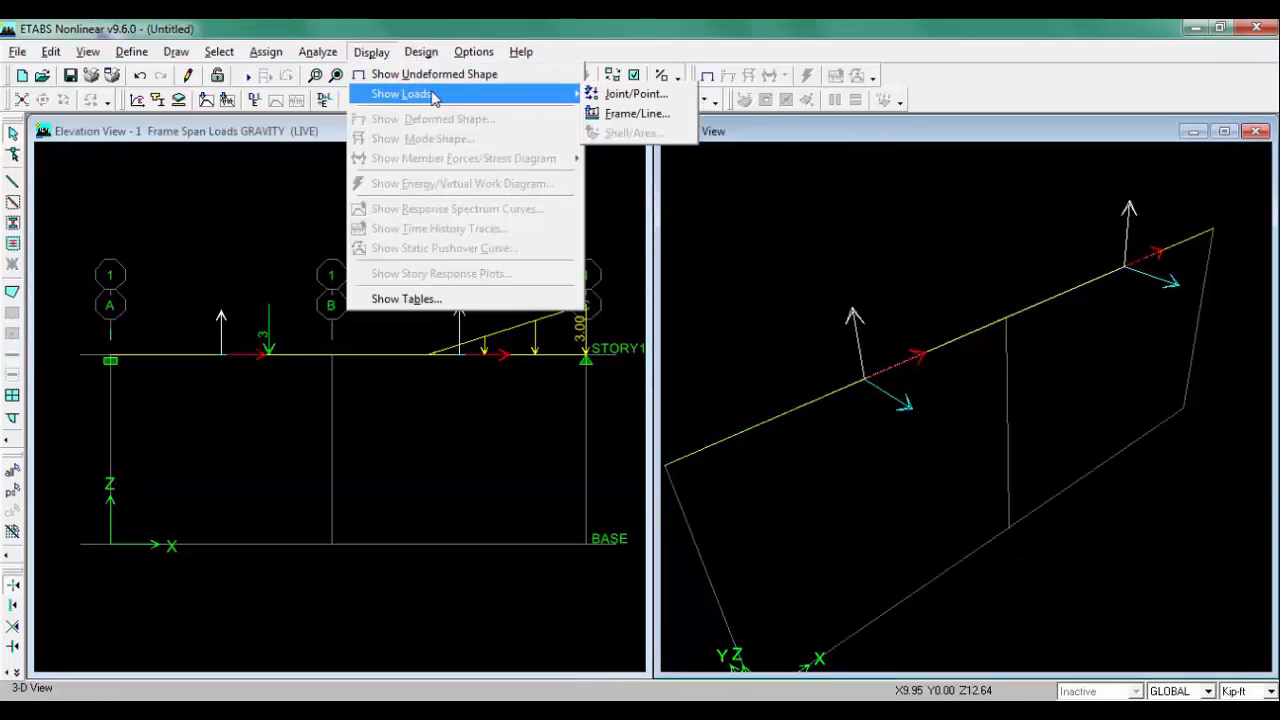
click(630, 115)
click(752, 283)
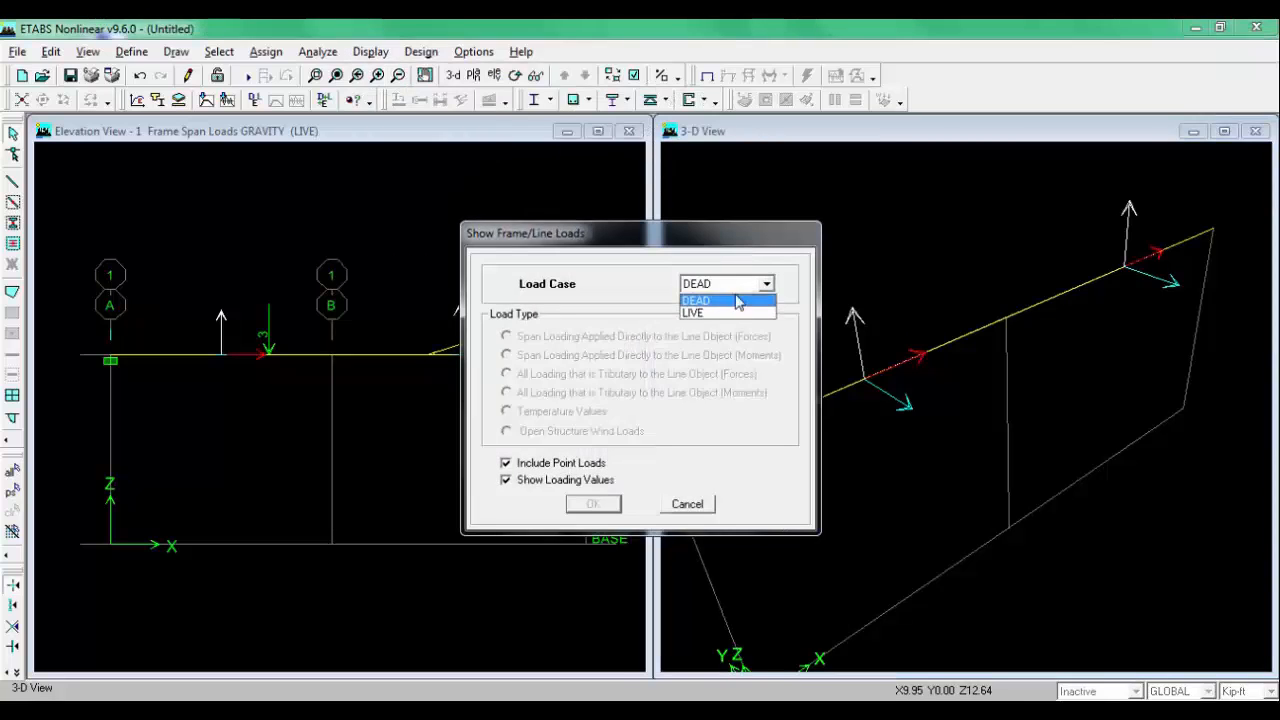
click(729, 318)
click(598, 504)
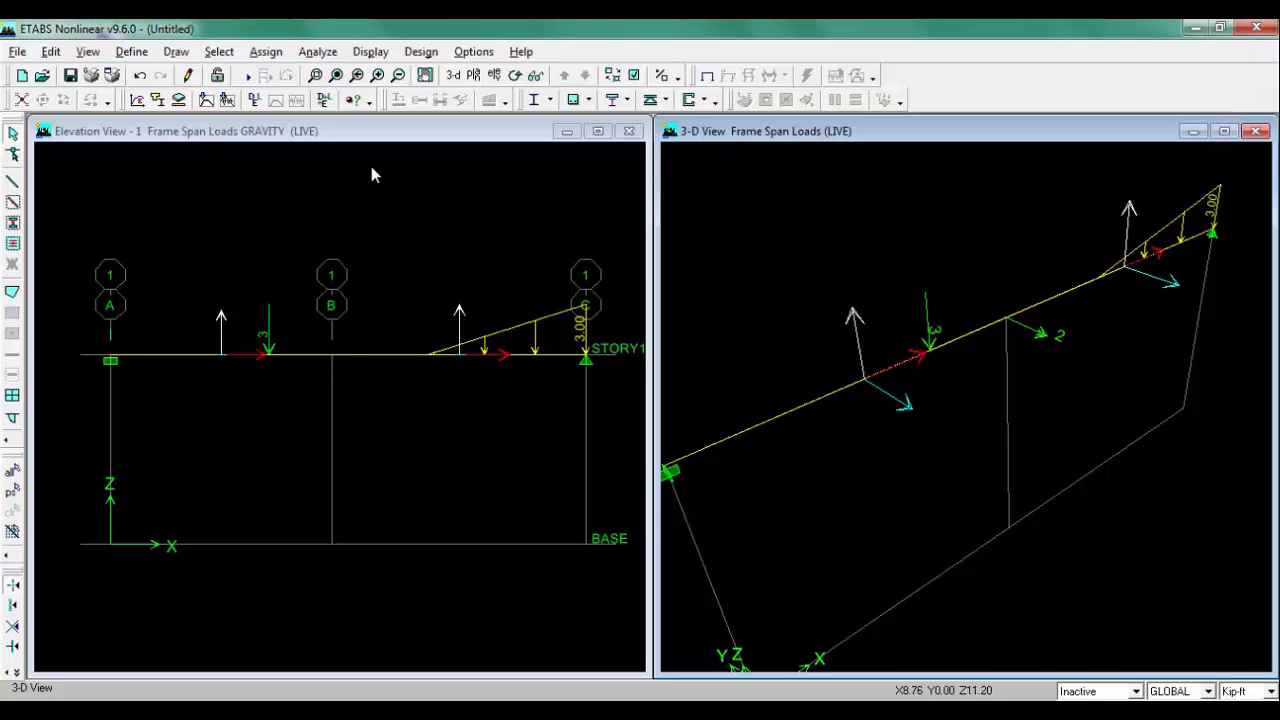
Step: Turn off Dynamic Analysis in the analysis options
click(338, 138)
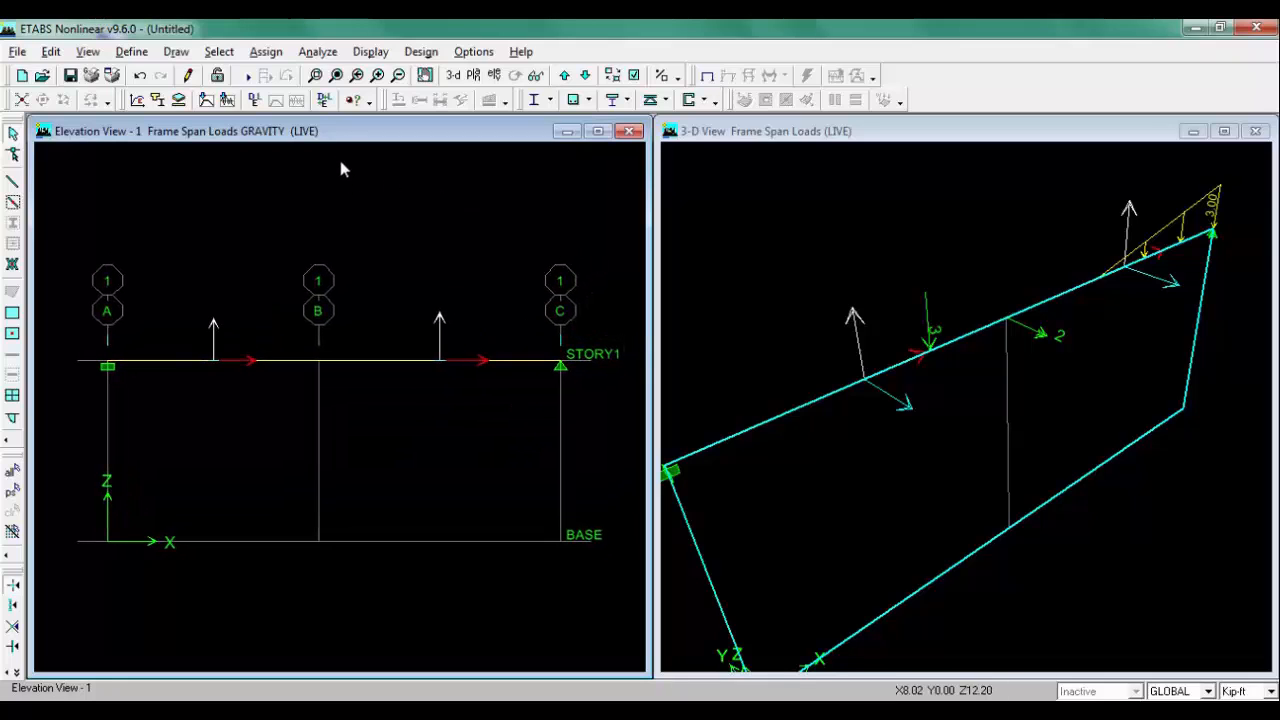
click(317, 51)
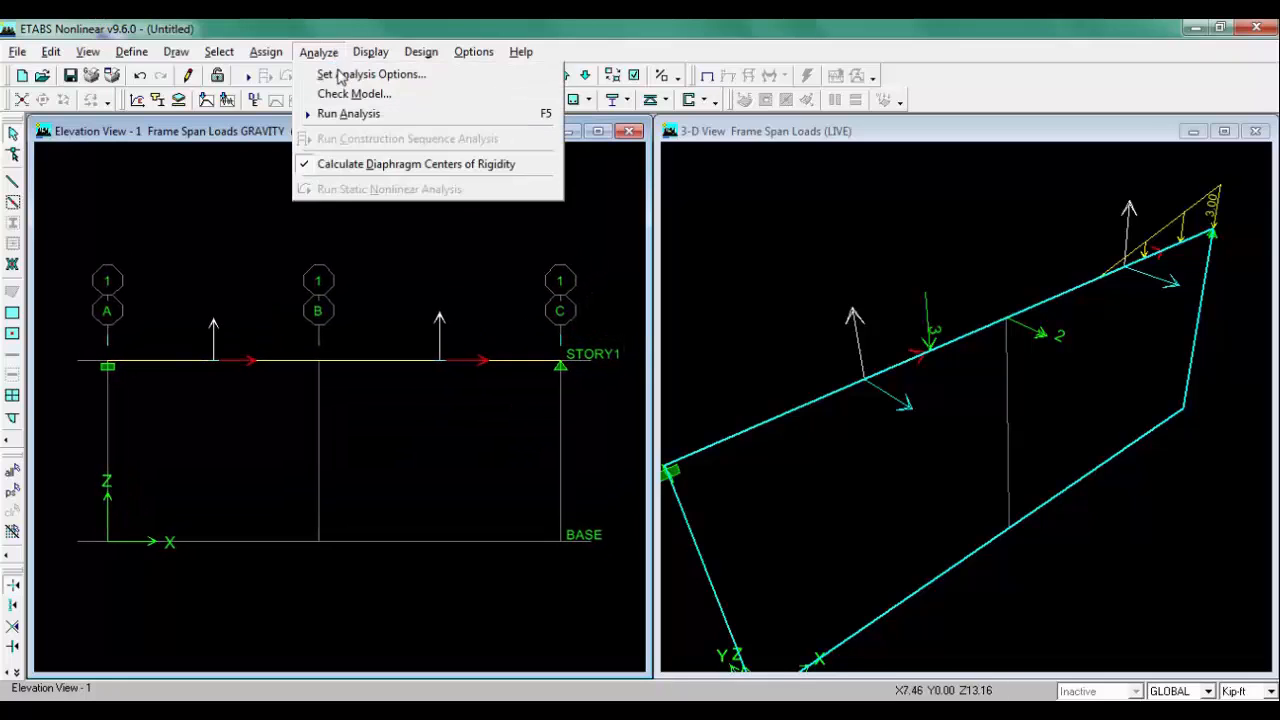
click(345, 74)
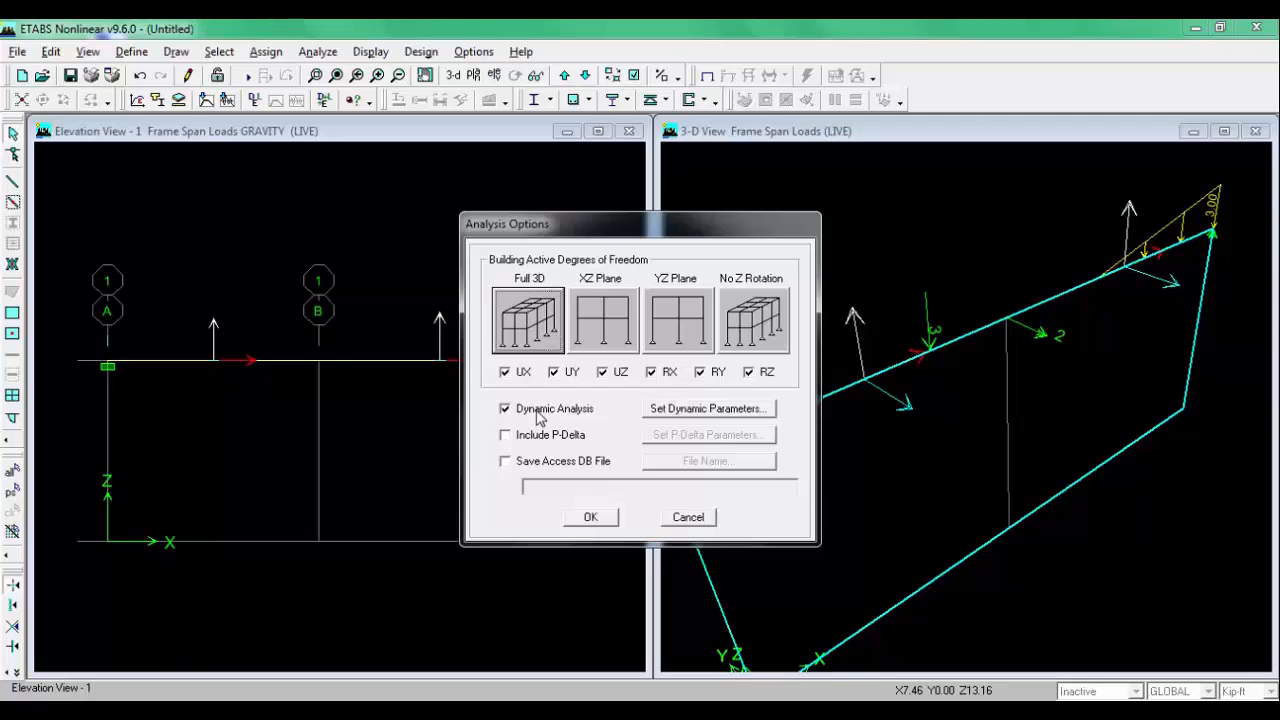
click(540, 408)
click(591, 516)
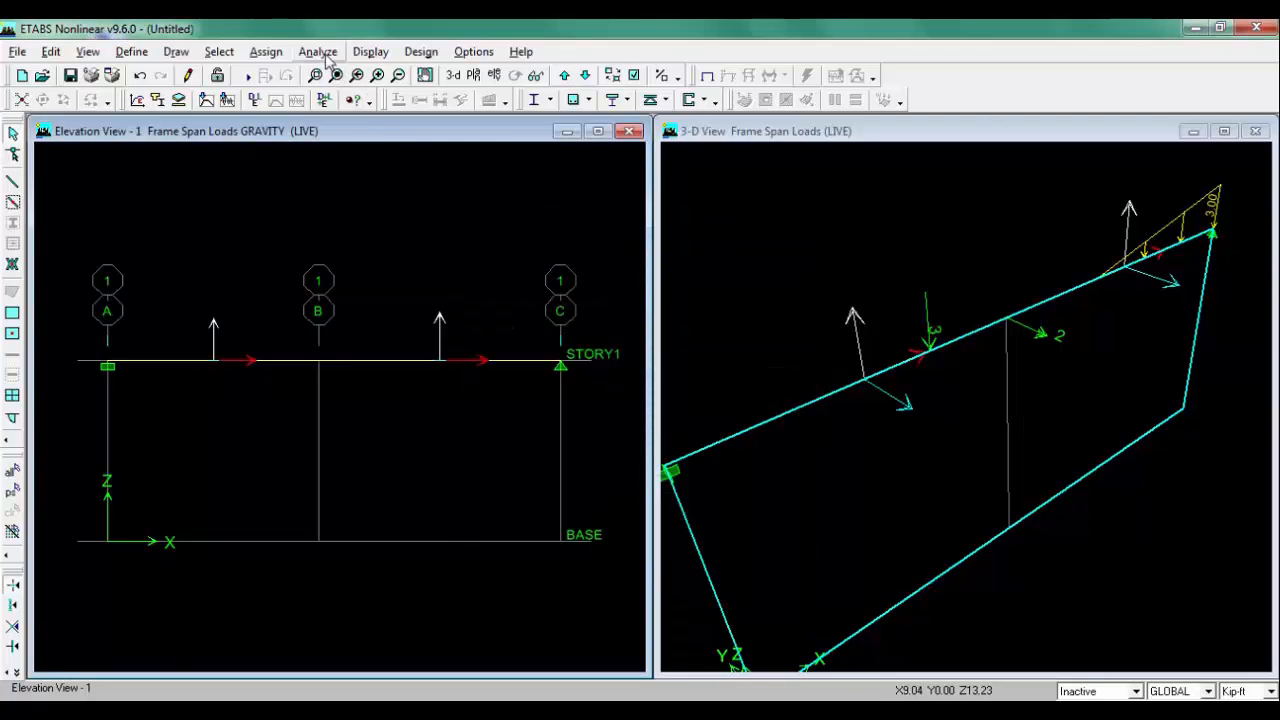
Step: Check the model with all line, point and area checks plus meshing and loading checks for all stories enabled
click(317, 51)
click(357, 91)
click(562, 235)
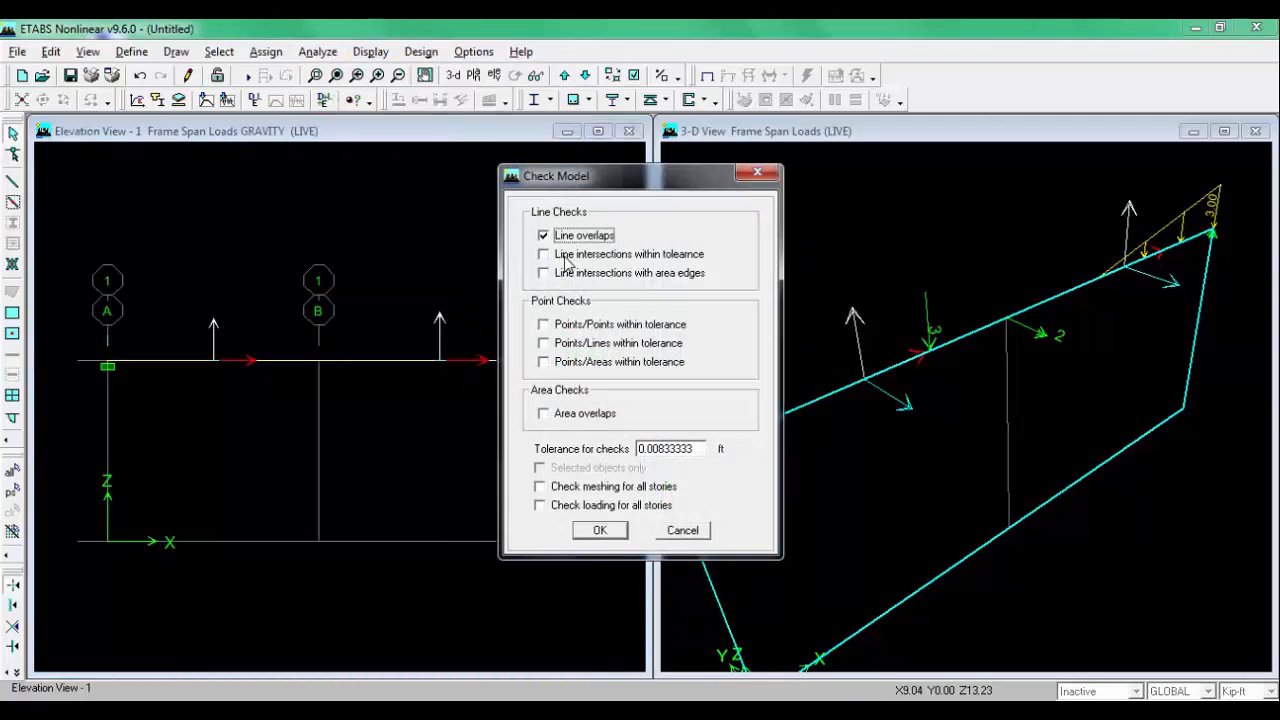
click(562, 254)
click(562, 273)
click(565, 324)
click(576, 344)
click(578, 363)
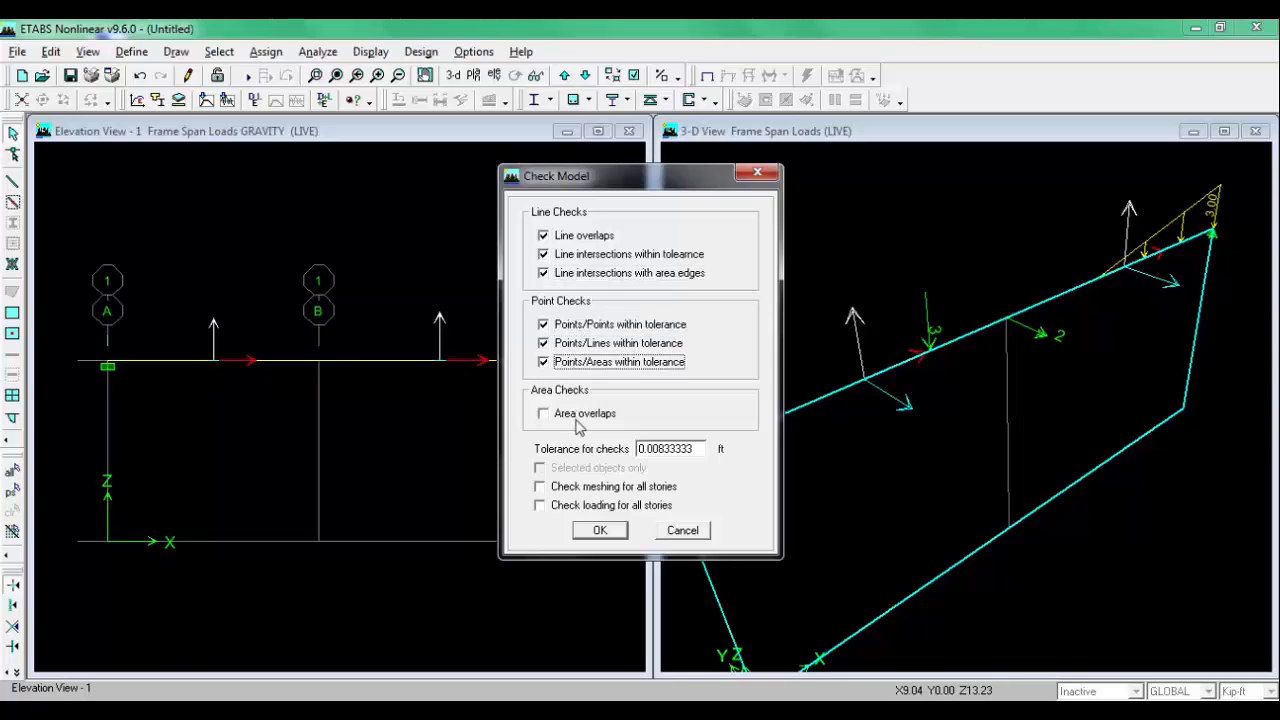
click(580, 413)
click(578, 487)
click(577, 506)
click(600, 530)
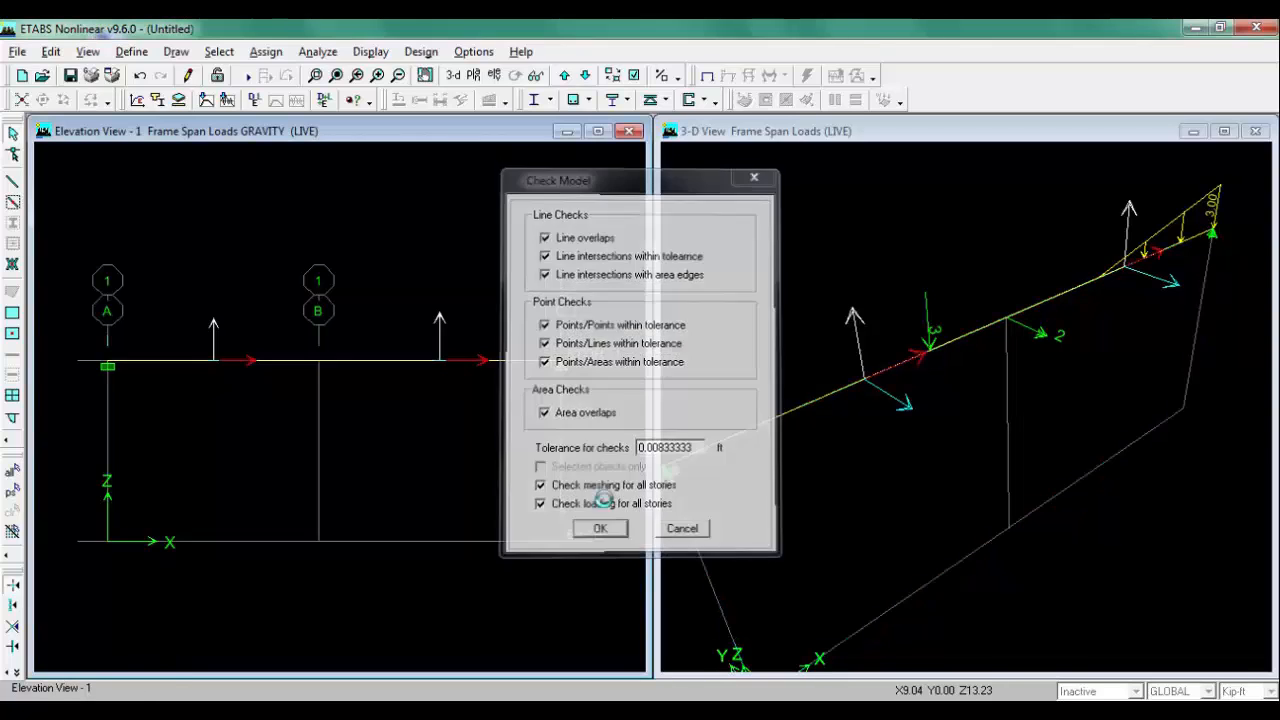
click(780, 170)
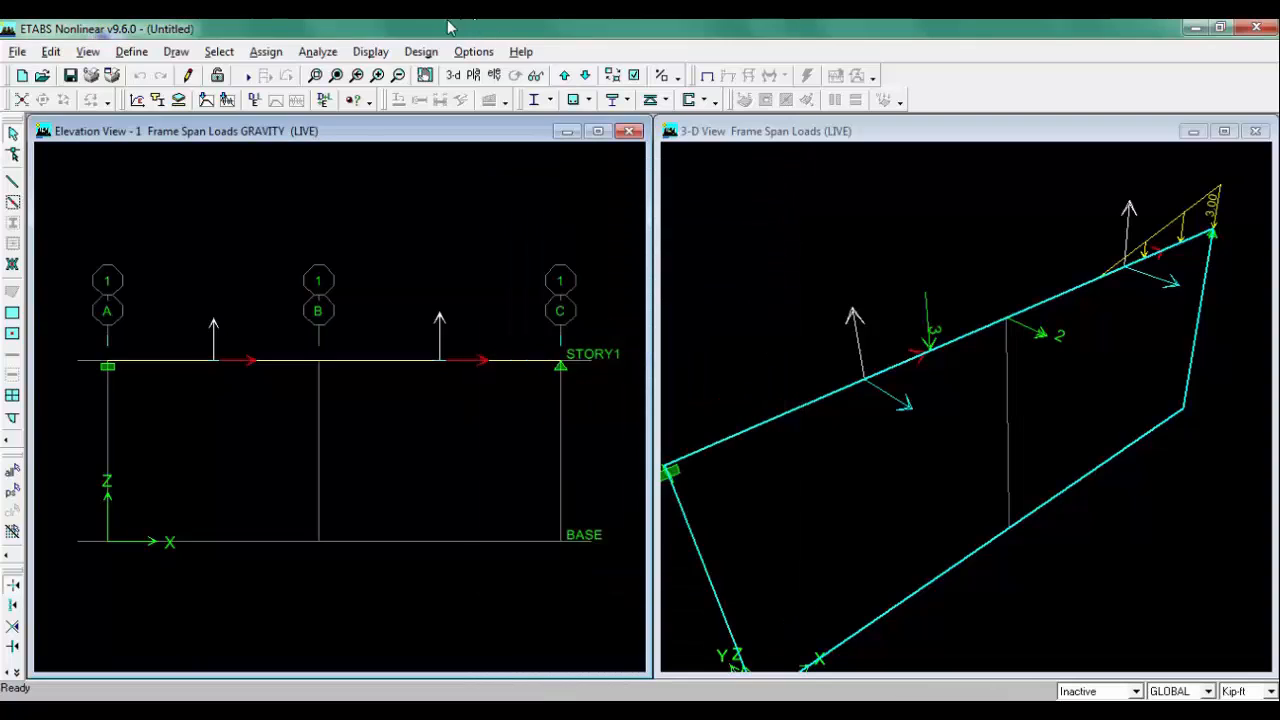
Step: Run the analysis, saving the model as beam
click(244, 78)
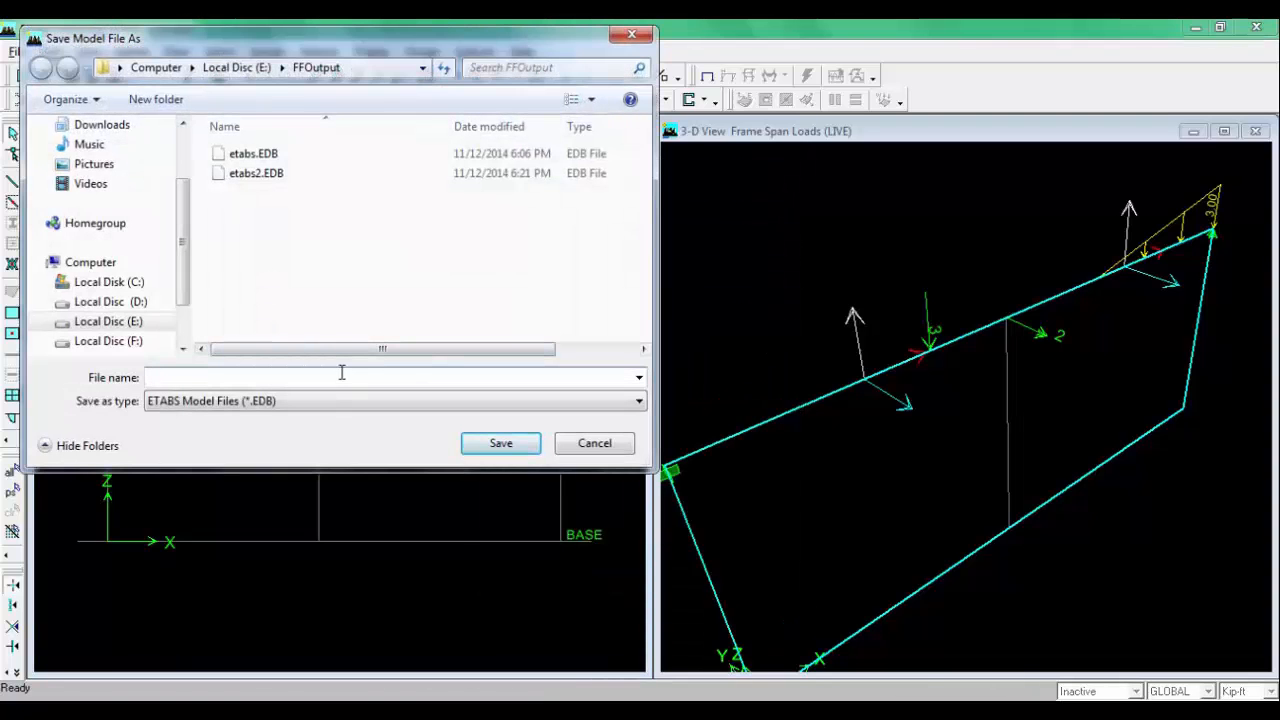
text(beam)
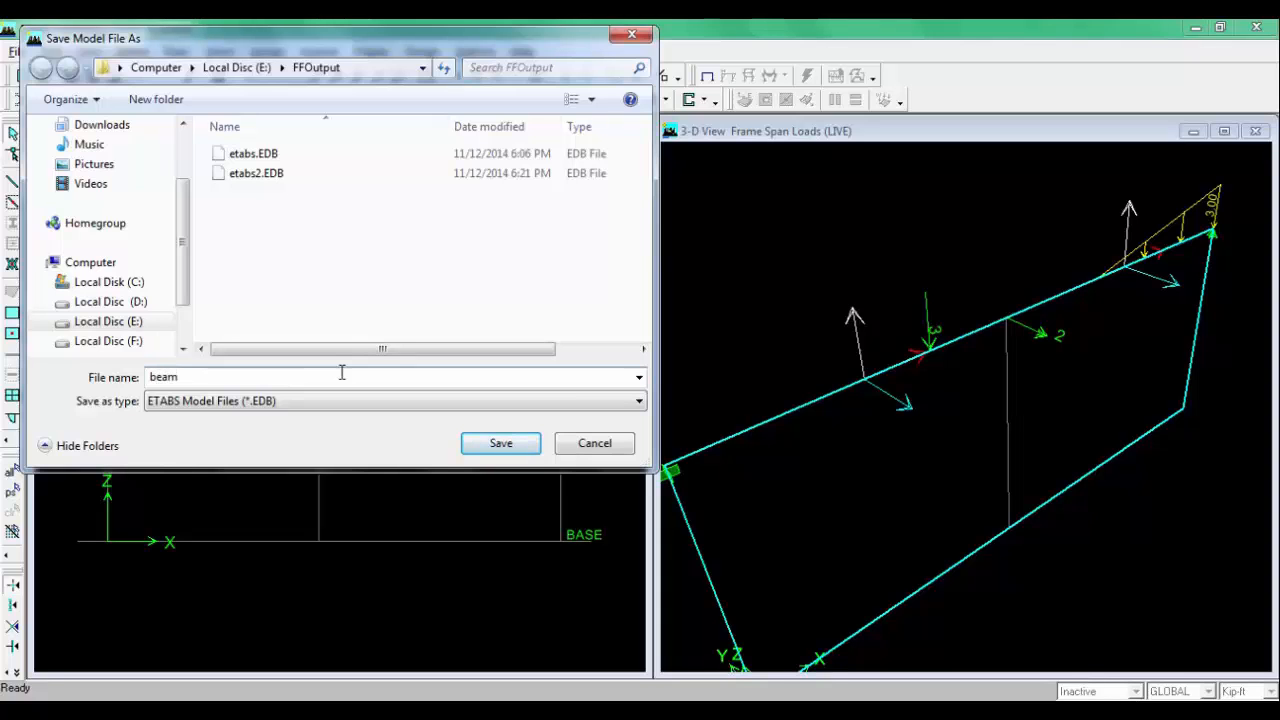
click(491, 441)
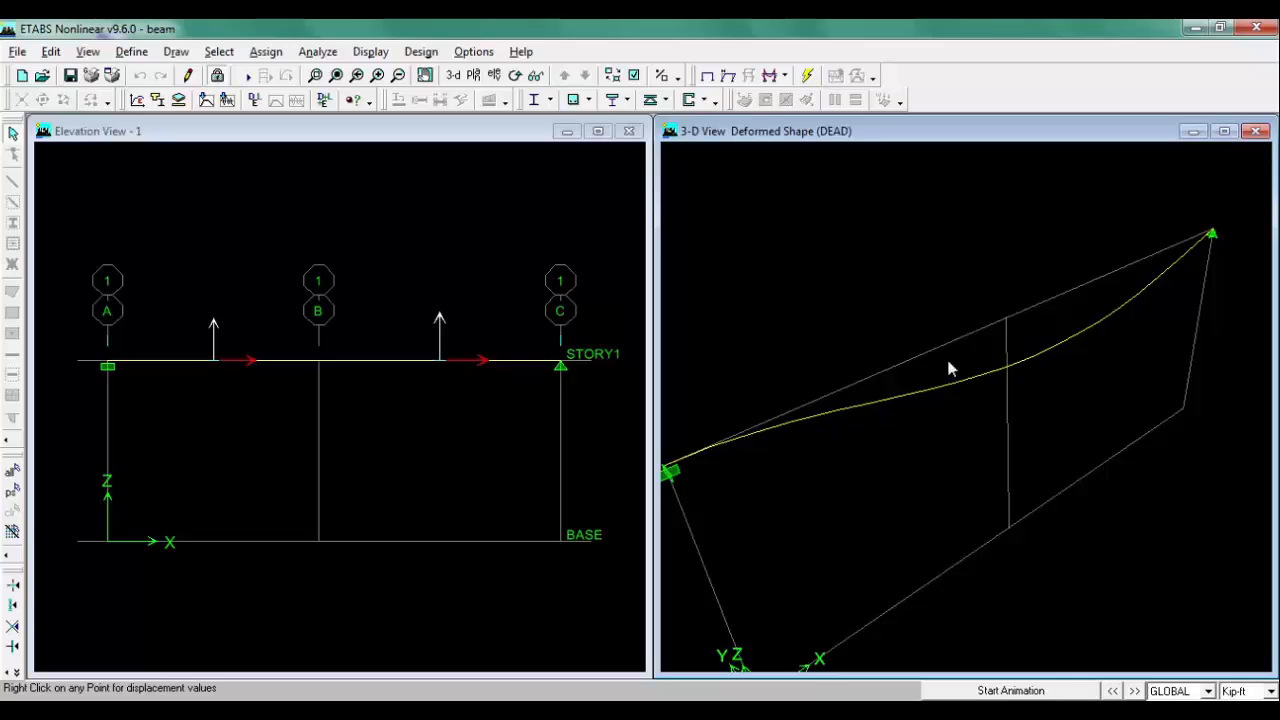
Step: Show the DEAD Moment 3-3 diagram in the elevation with values and no fill, drawn off the tension side
click(268, 143)
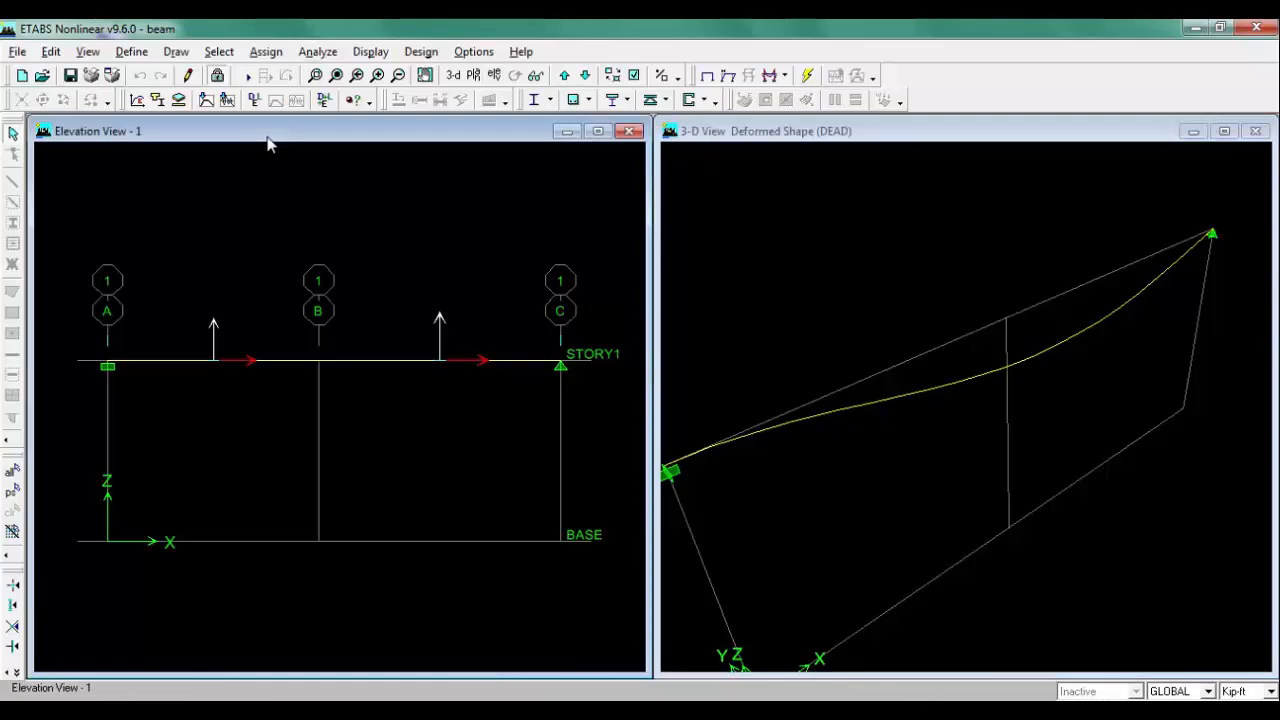
click(785, 76)
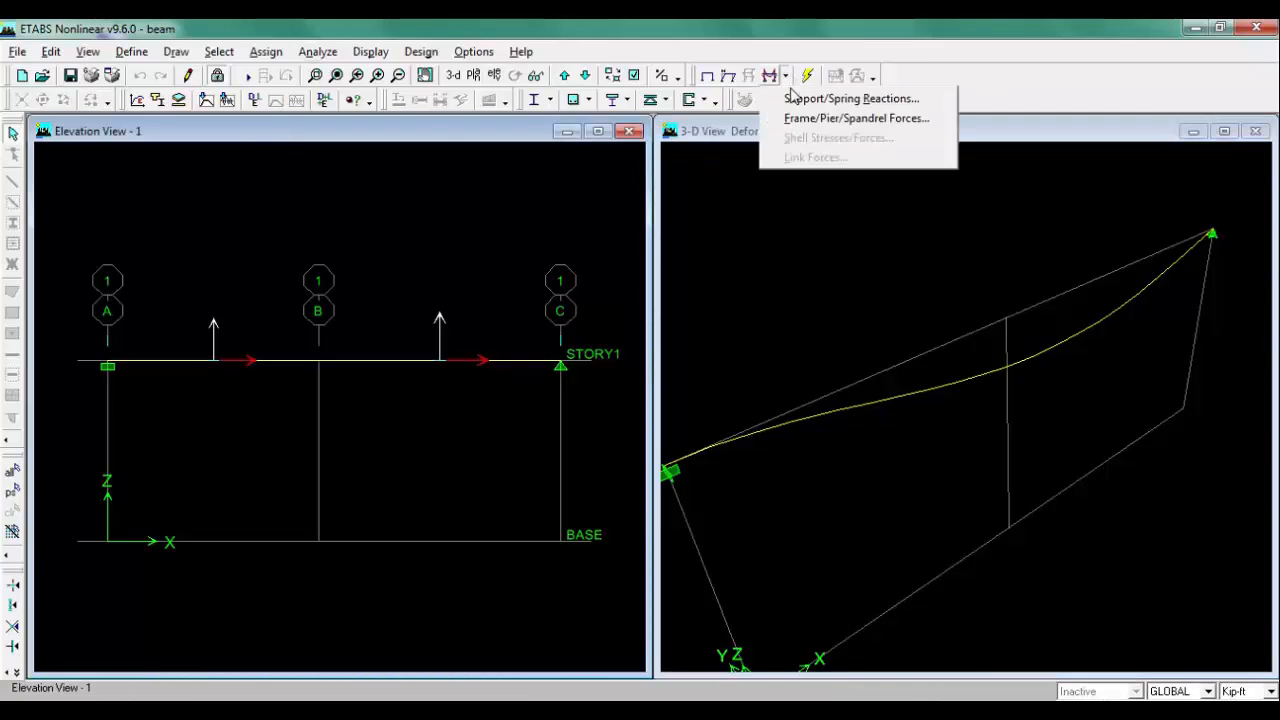
click(828, 118)
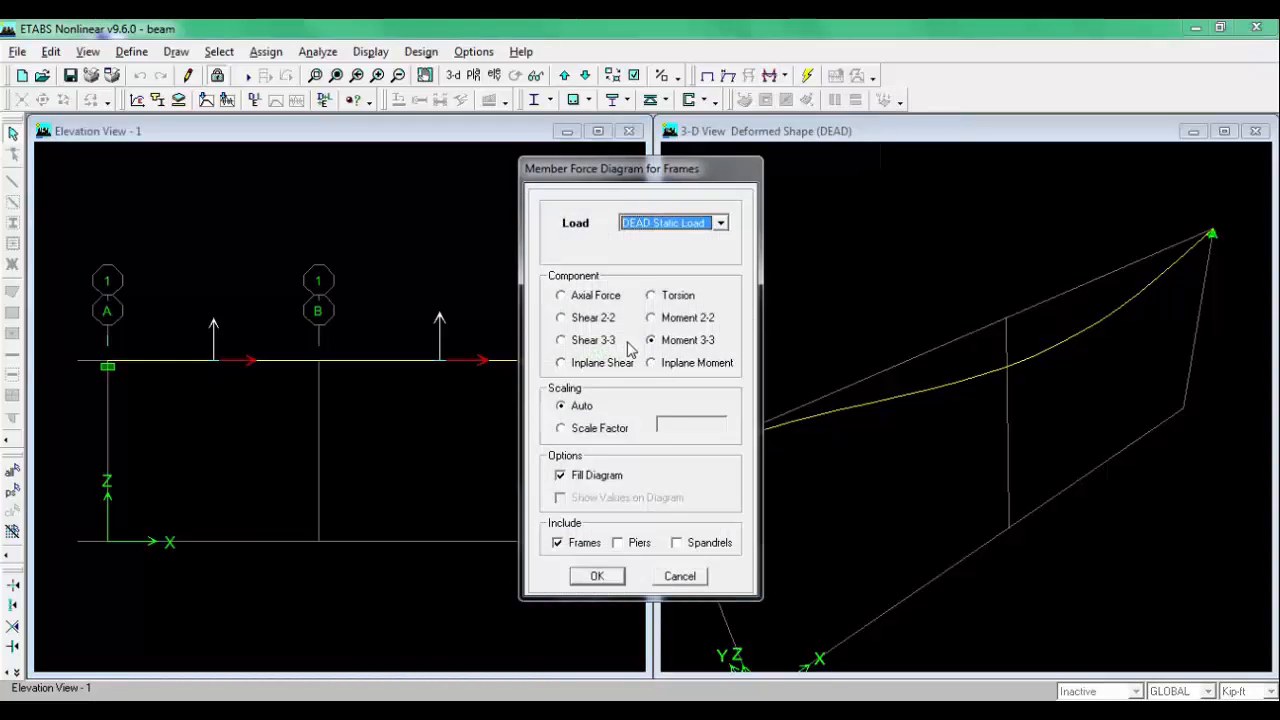
click(592, 341)
click(582, 320)
click(680, 344)
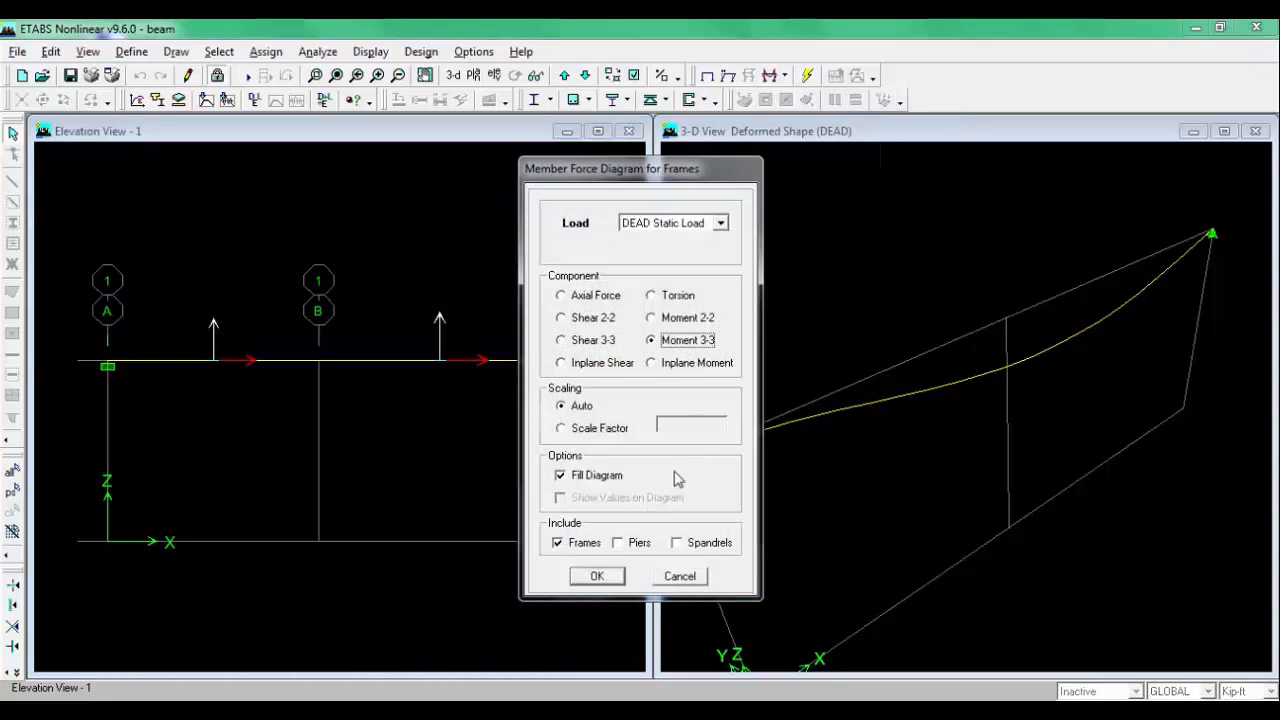
click(590, 478)
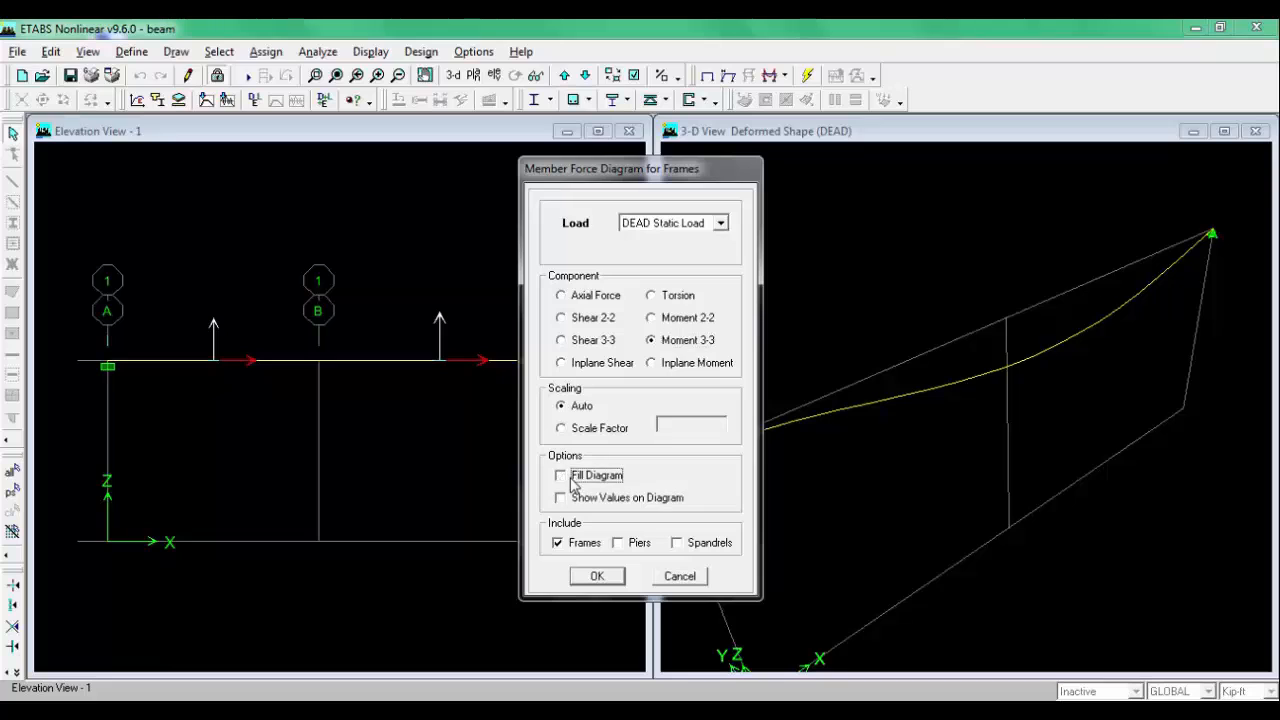
click(588, 498)
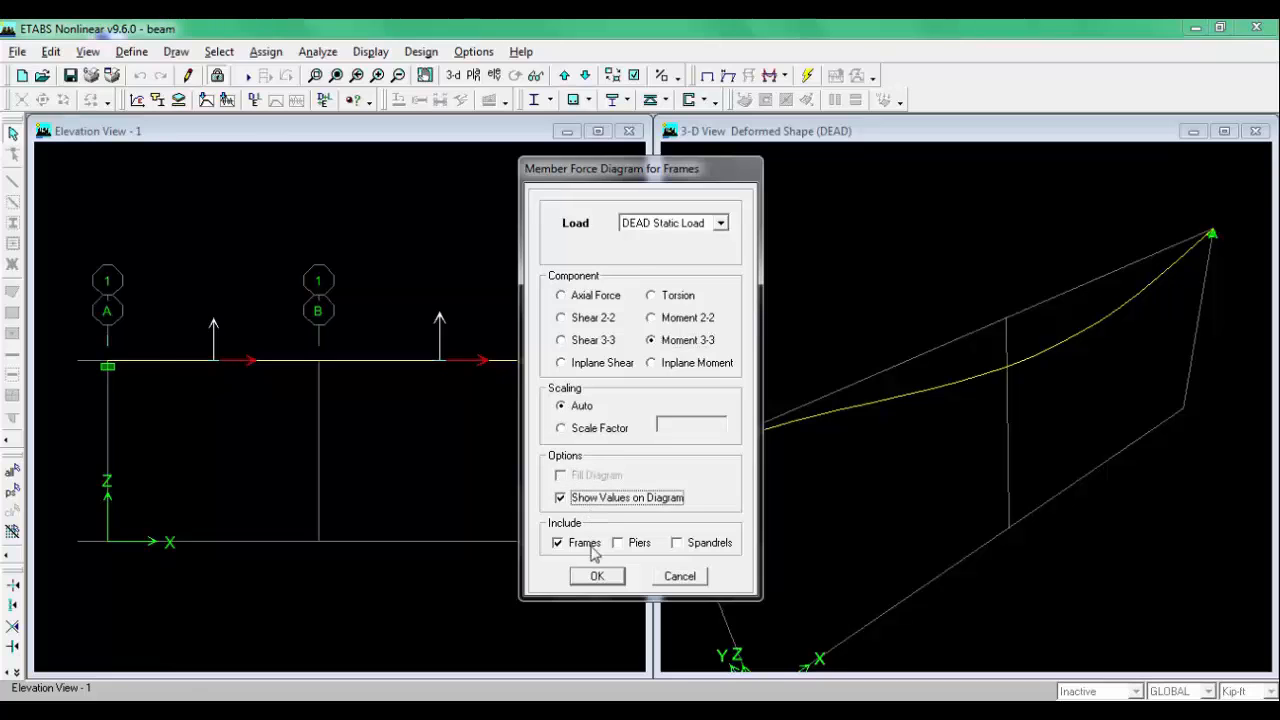
click(596, 576)
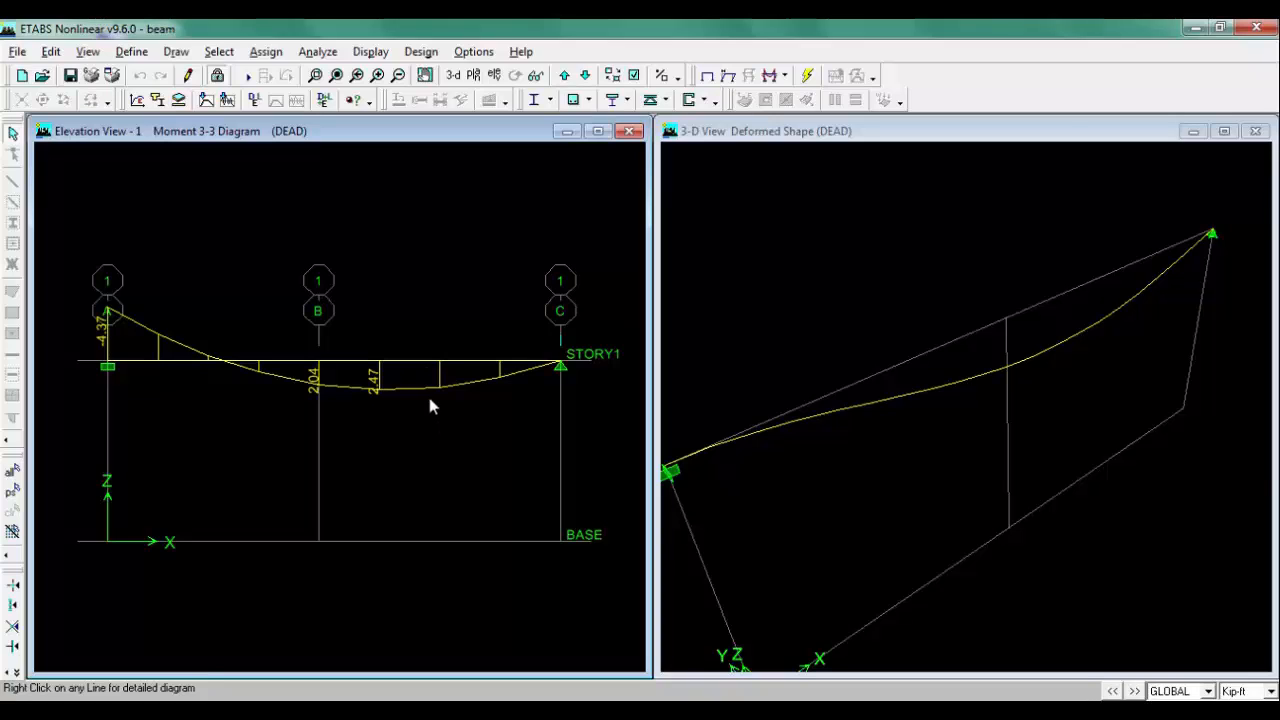
click(480, 54)
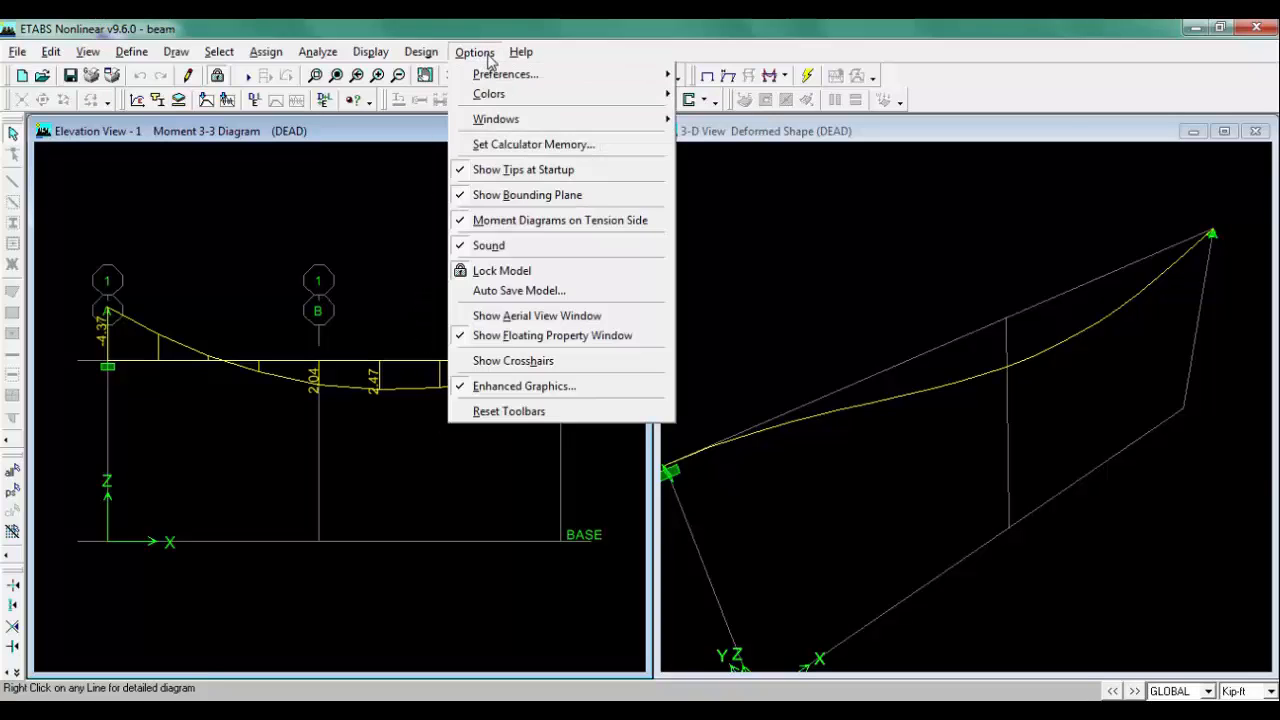
click(563, 225)
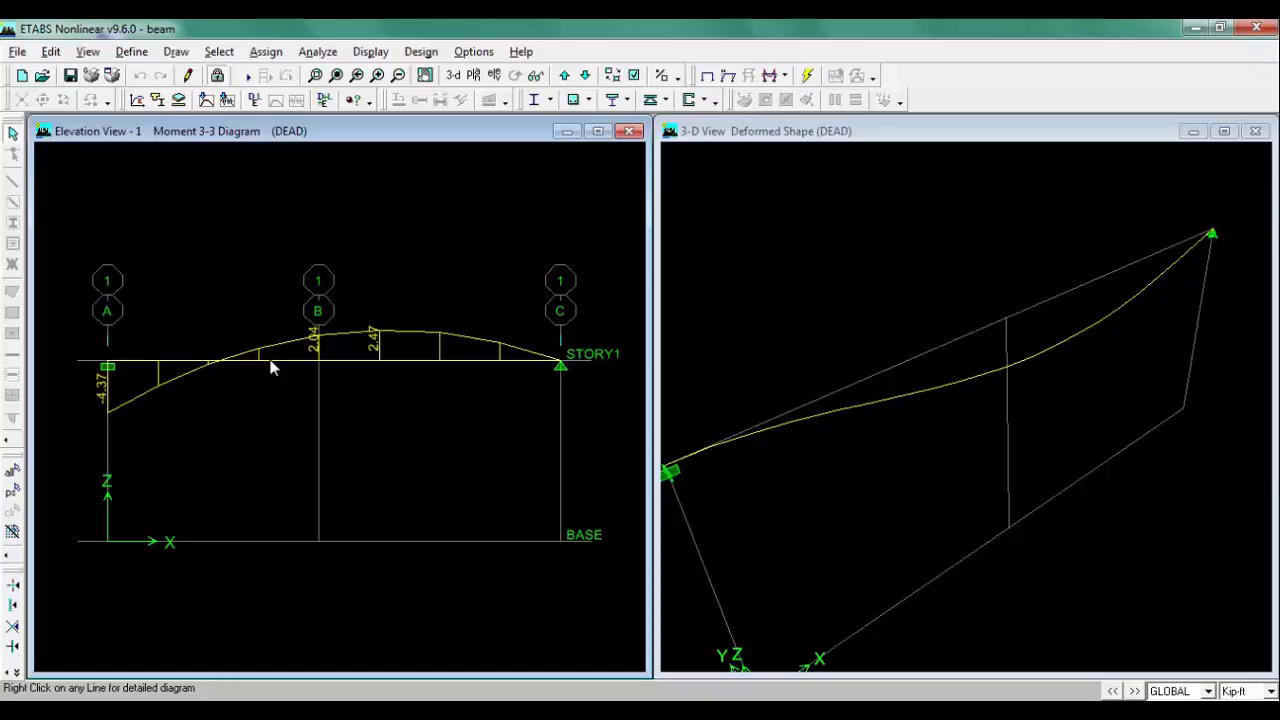
Step: Open the BEAM MOMENT sketch in the photo viewer to compare, then close it
click(1256, 28)
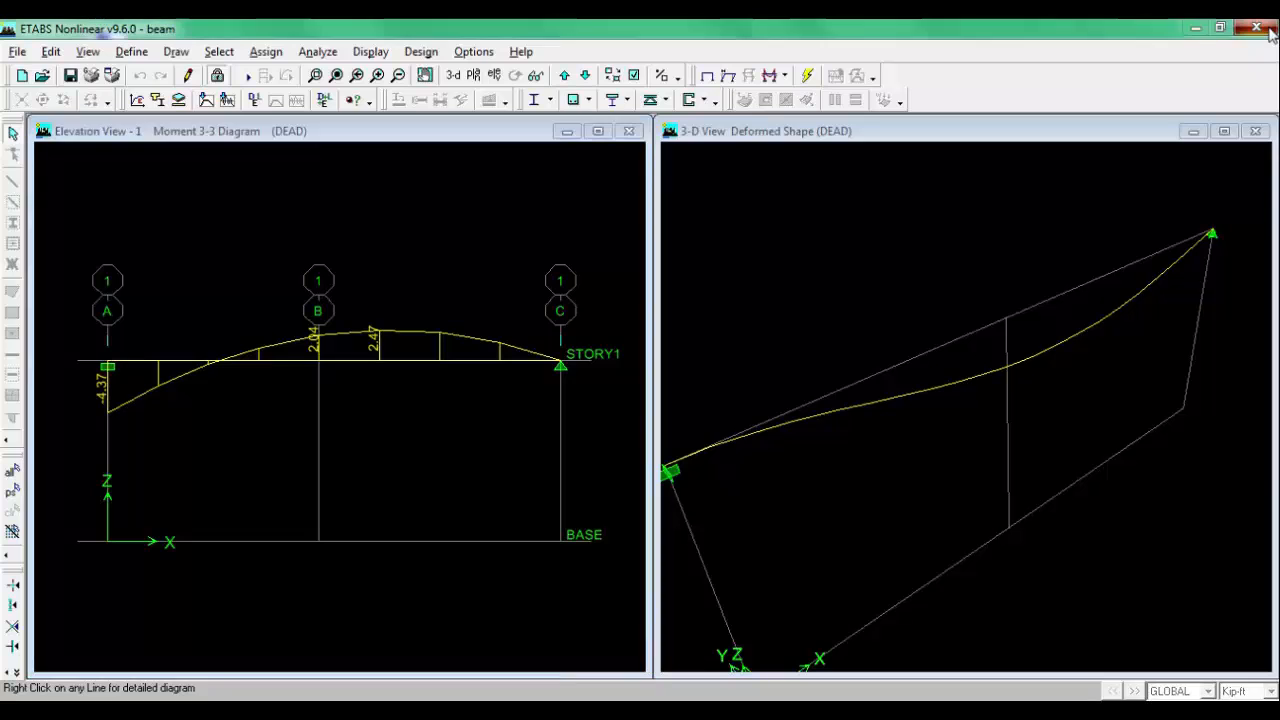
click(660, 439)
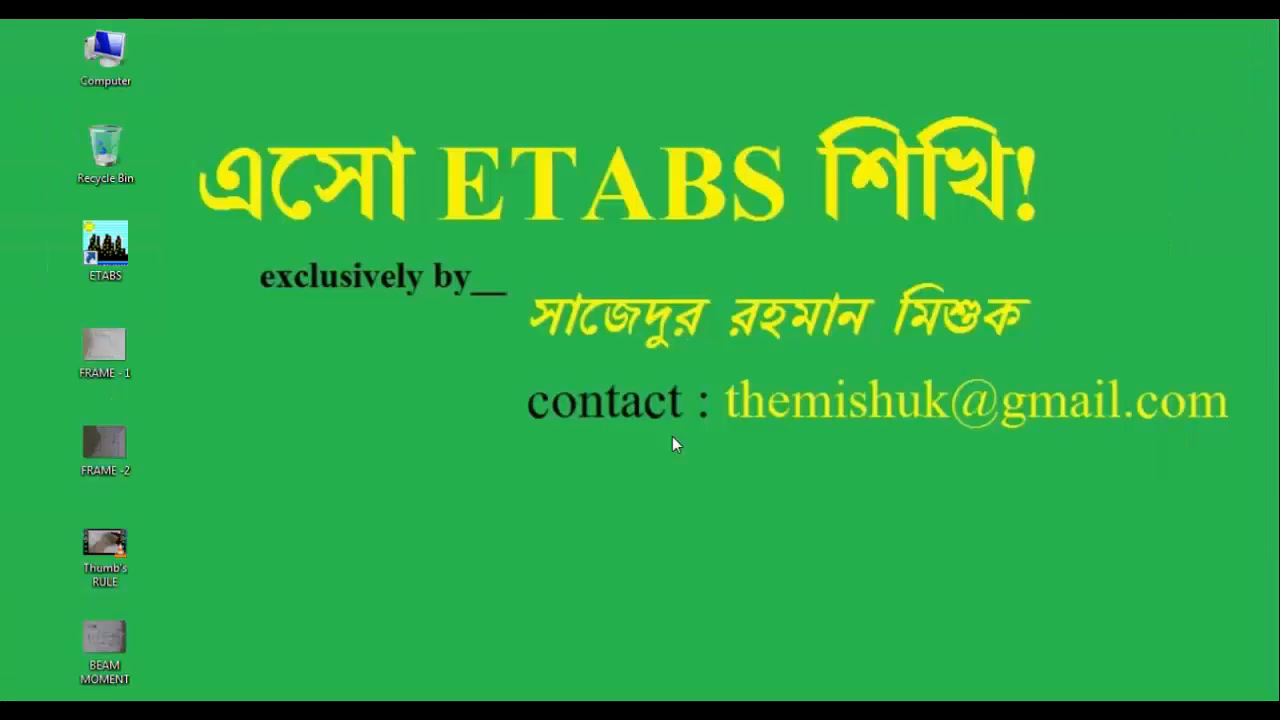
click(257, 710)
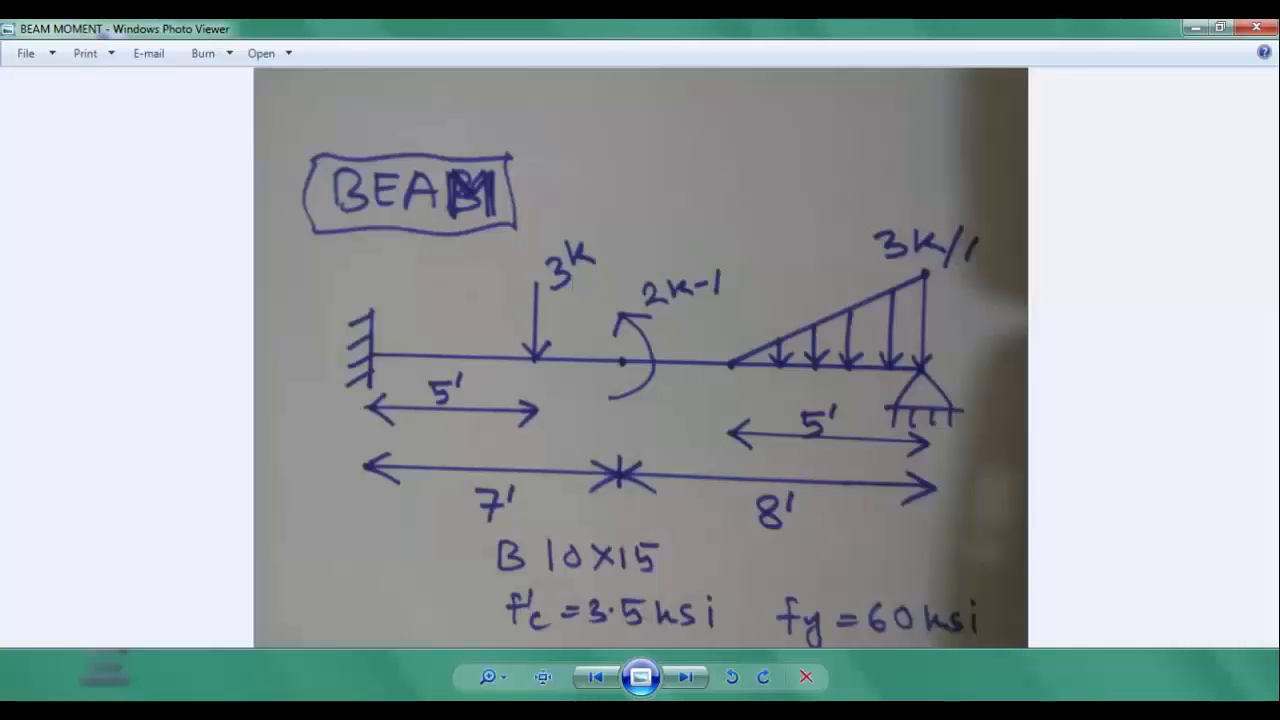
click(1266, 27)
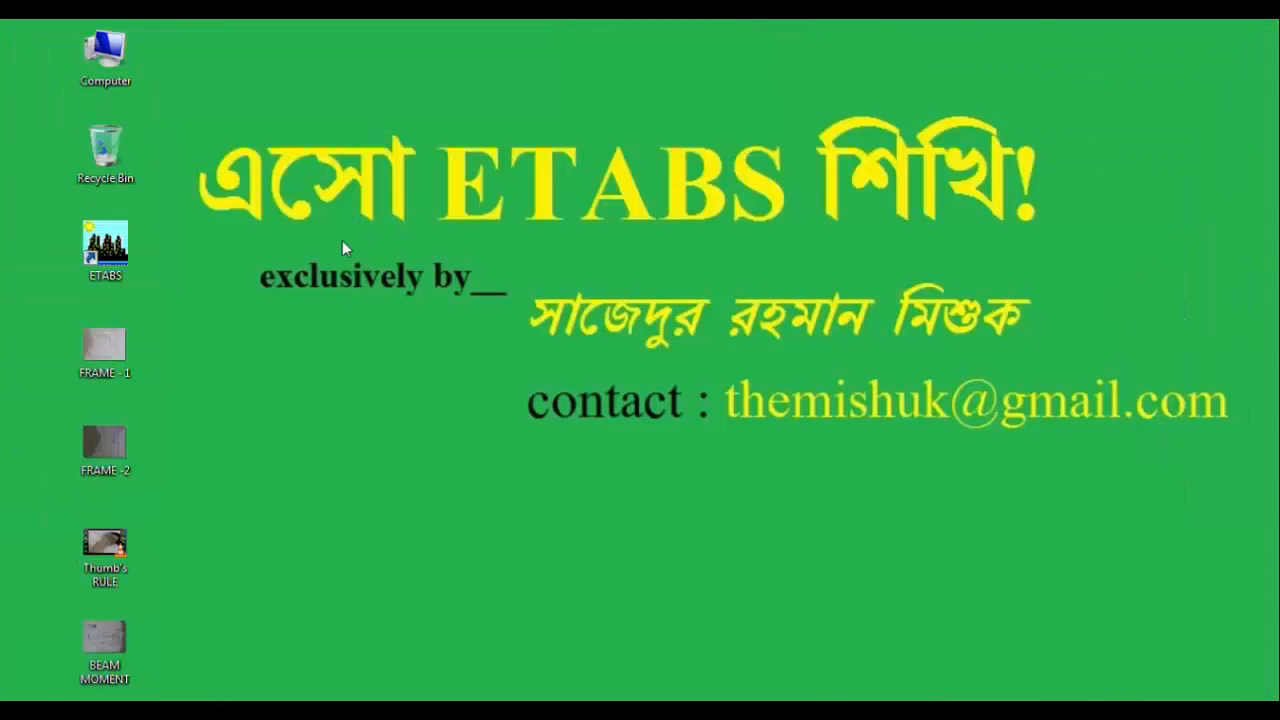